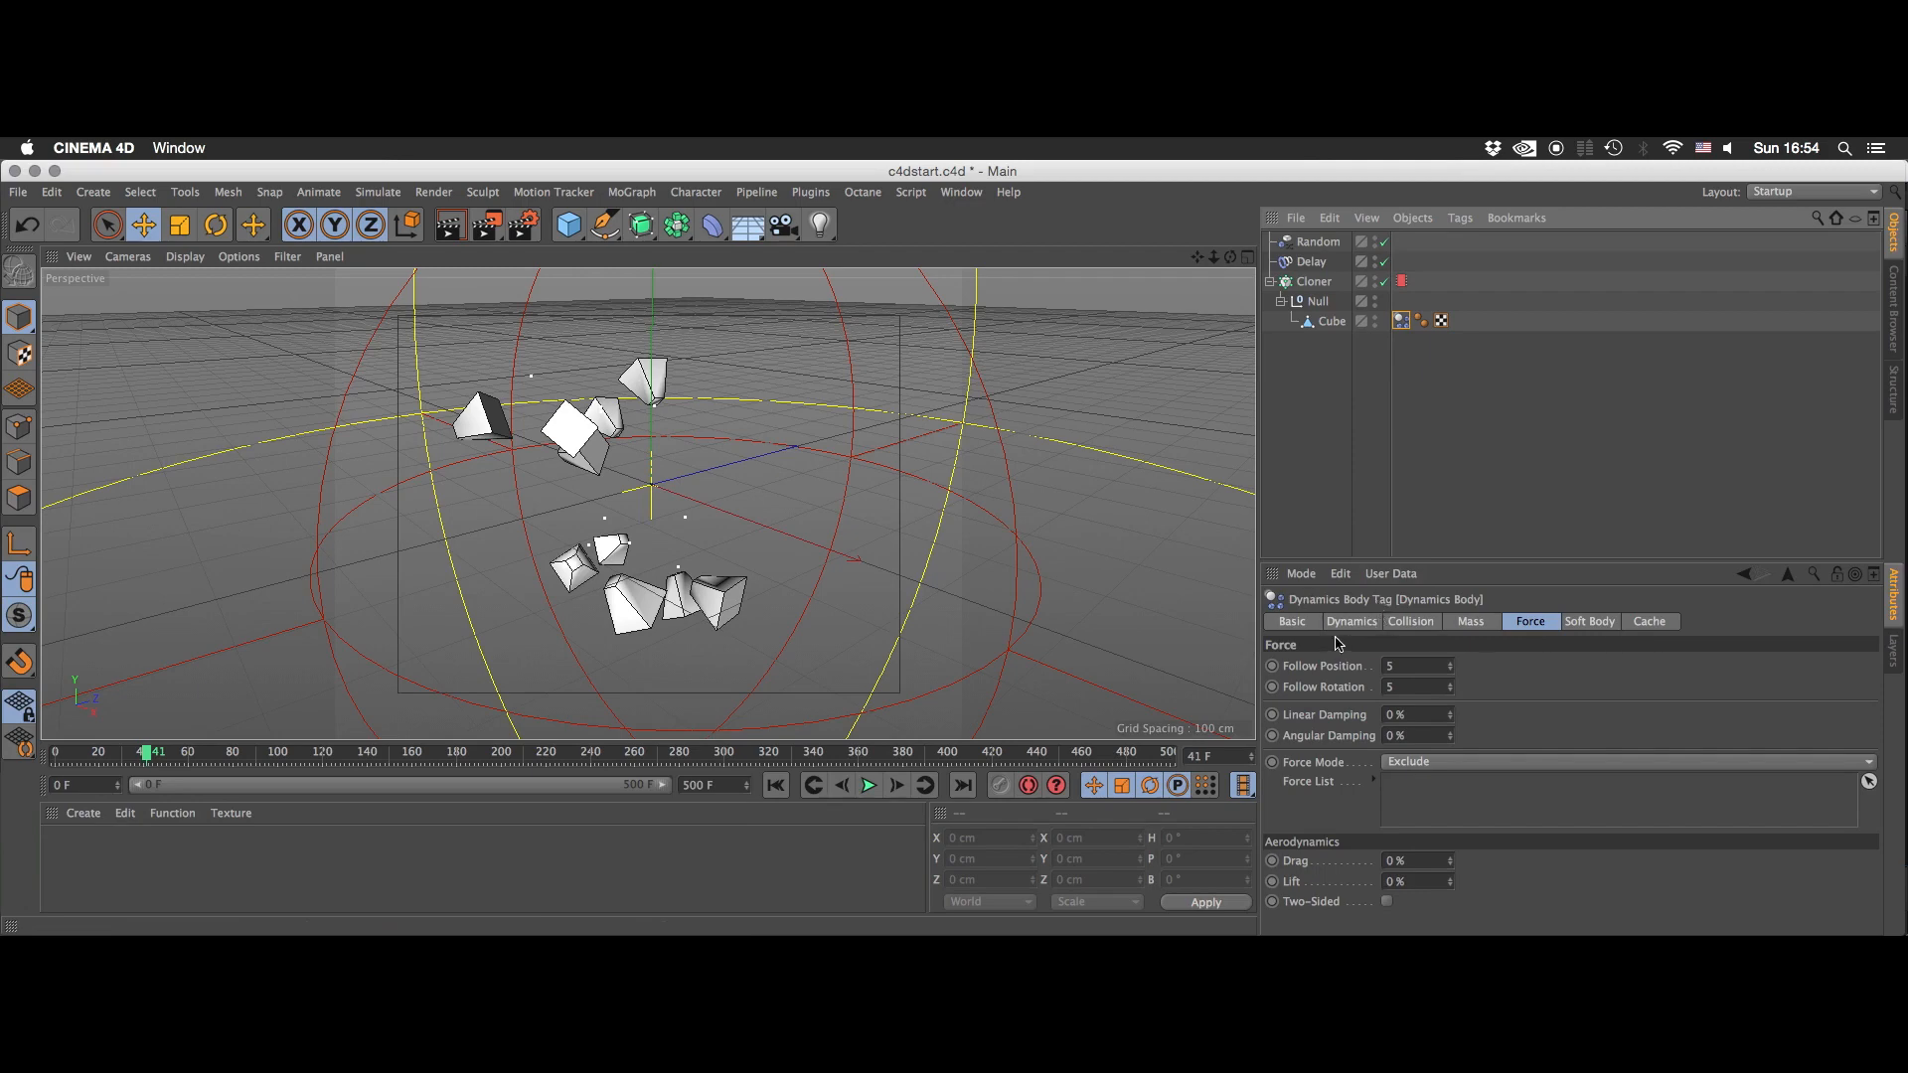
- Check the Delay effector's settings and play the clone simulation from the first frame, stopping back at the start
left_click(1335, 244)
left_click(1327, 262)
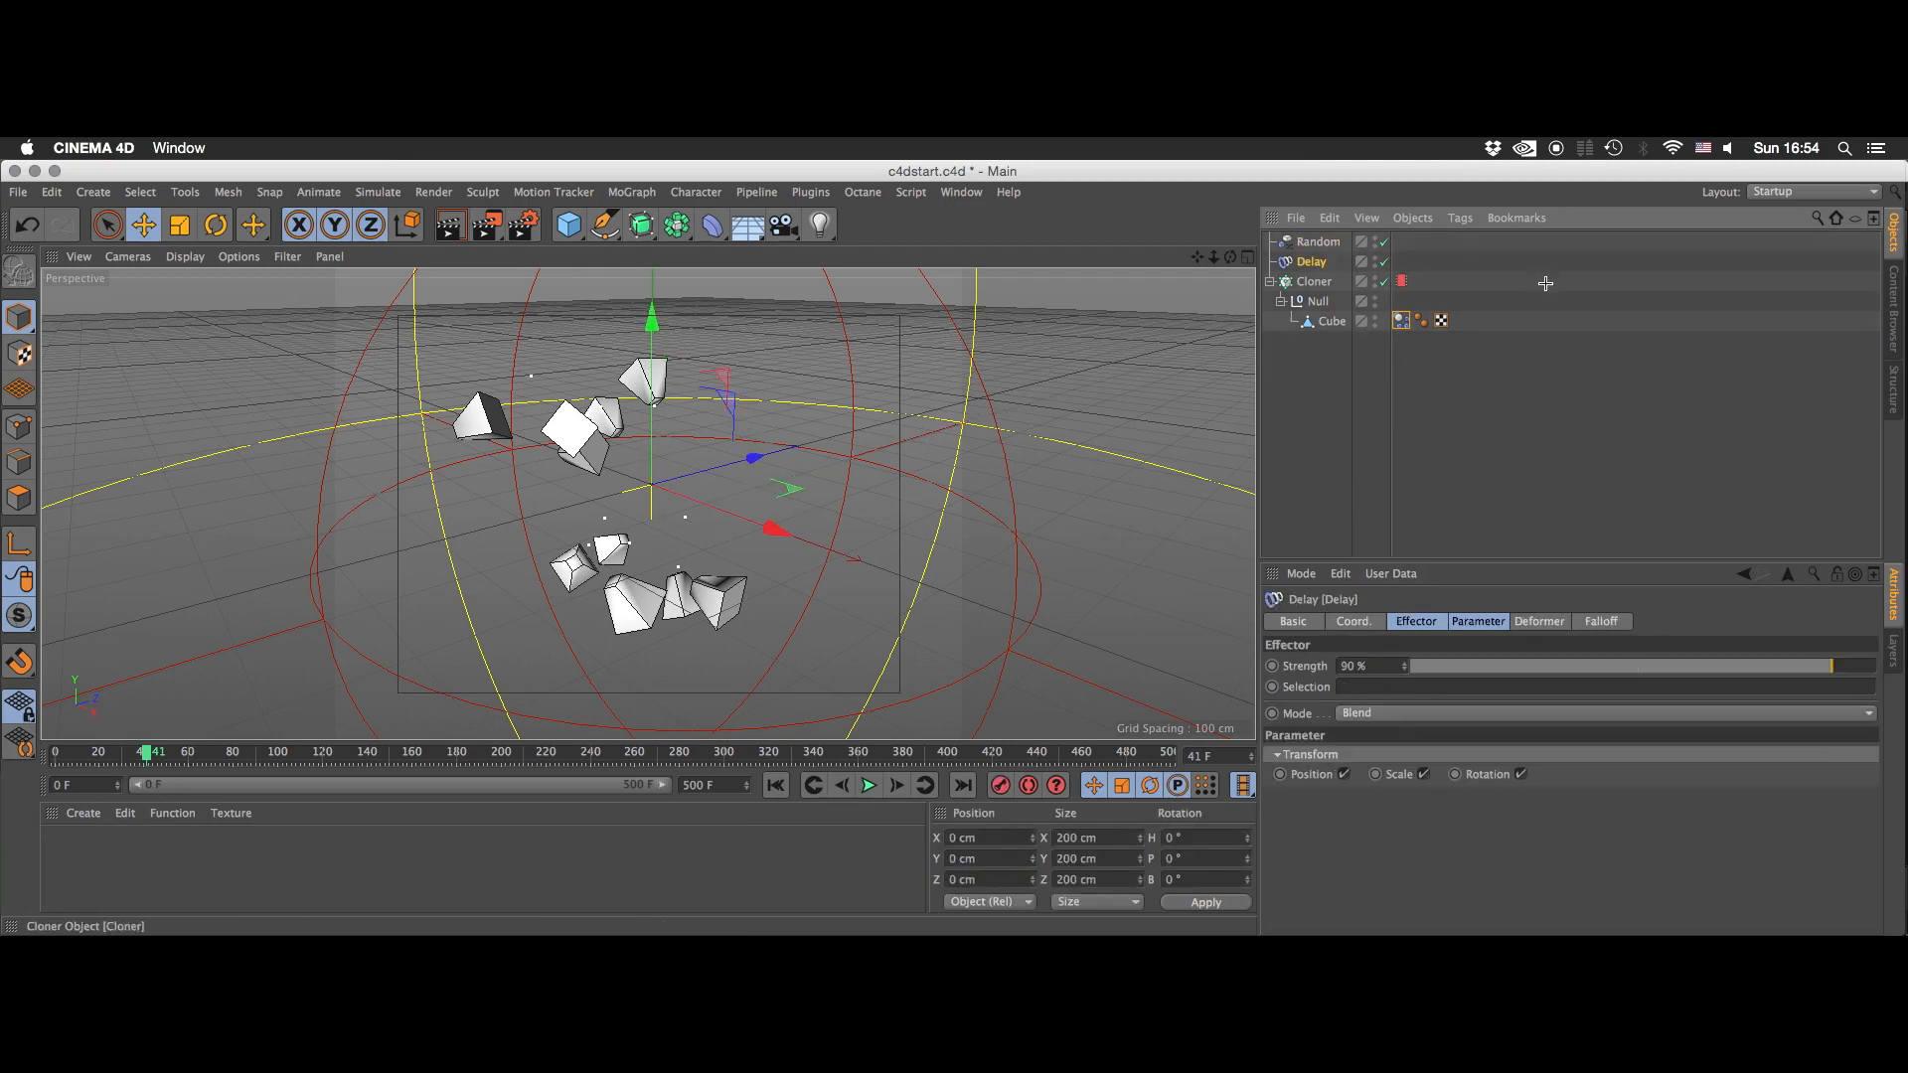
left_click(1537, 283)
left_click(776, 786)
left_click(867, 786)
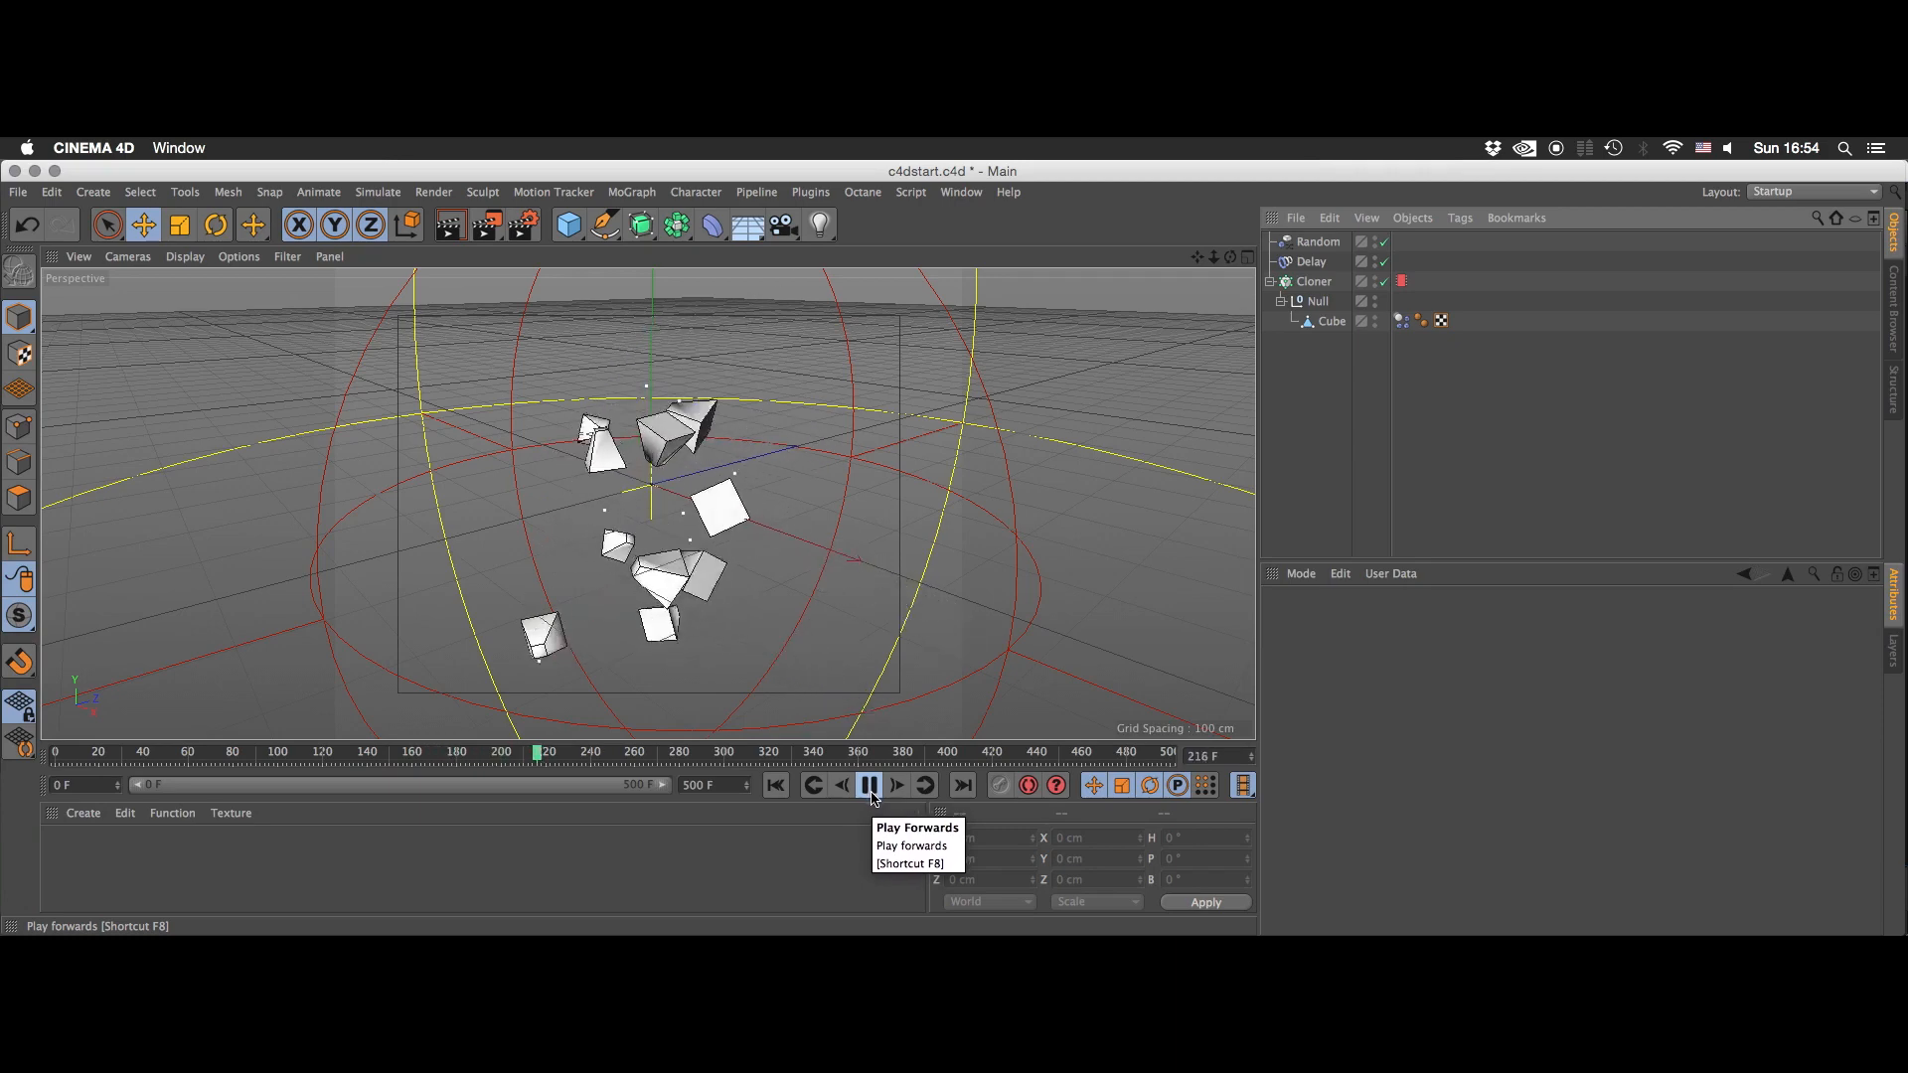
left_click(807, 795)
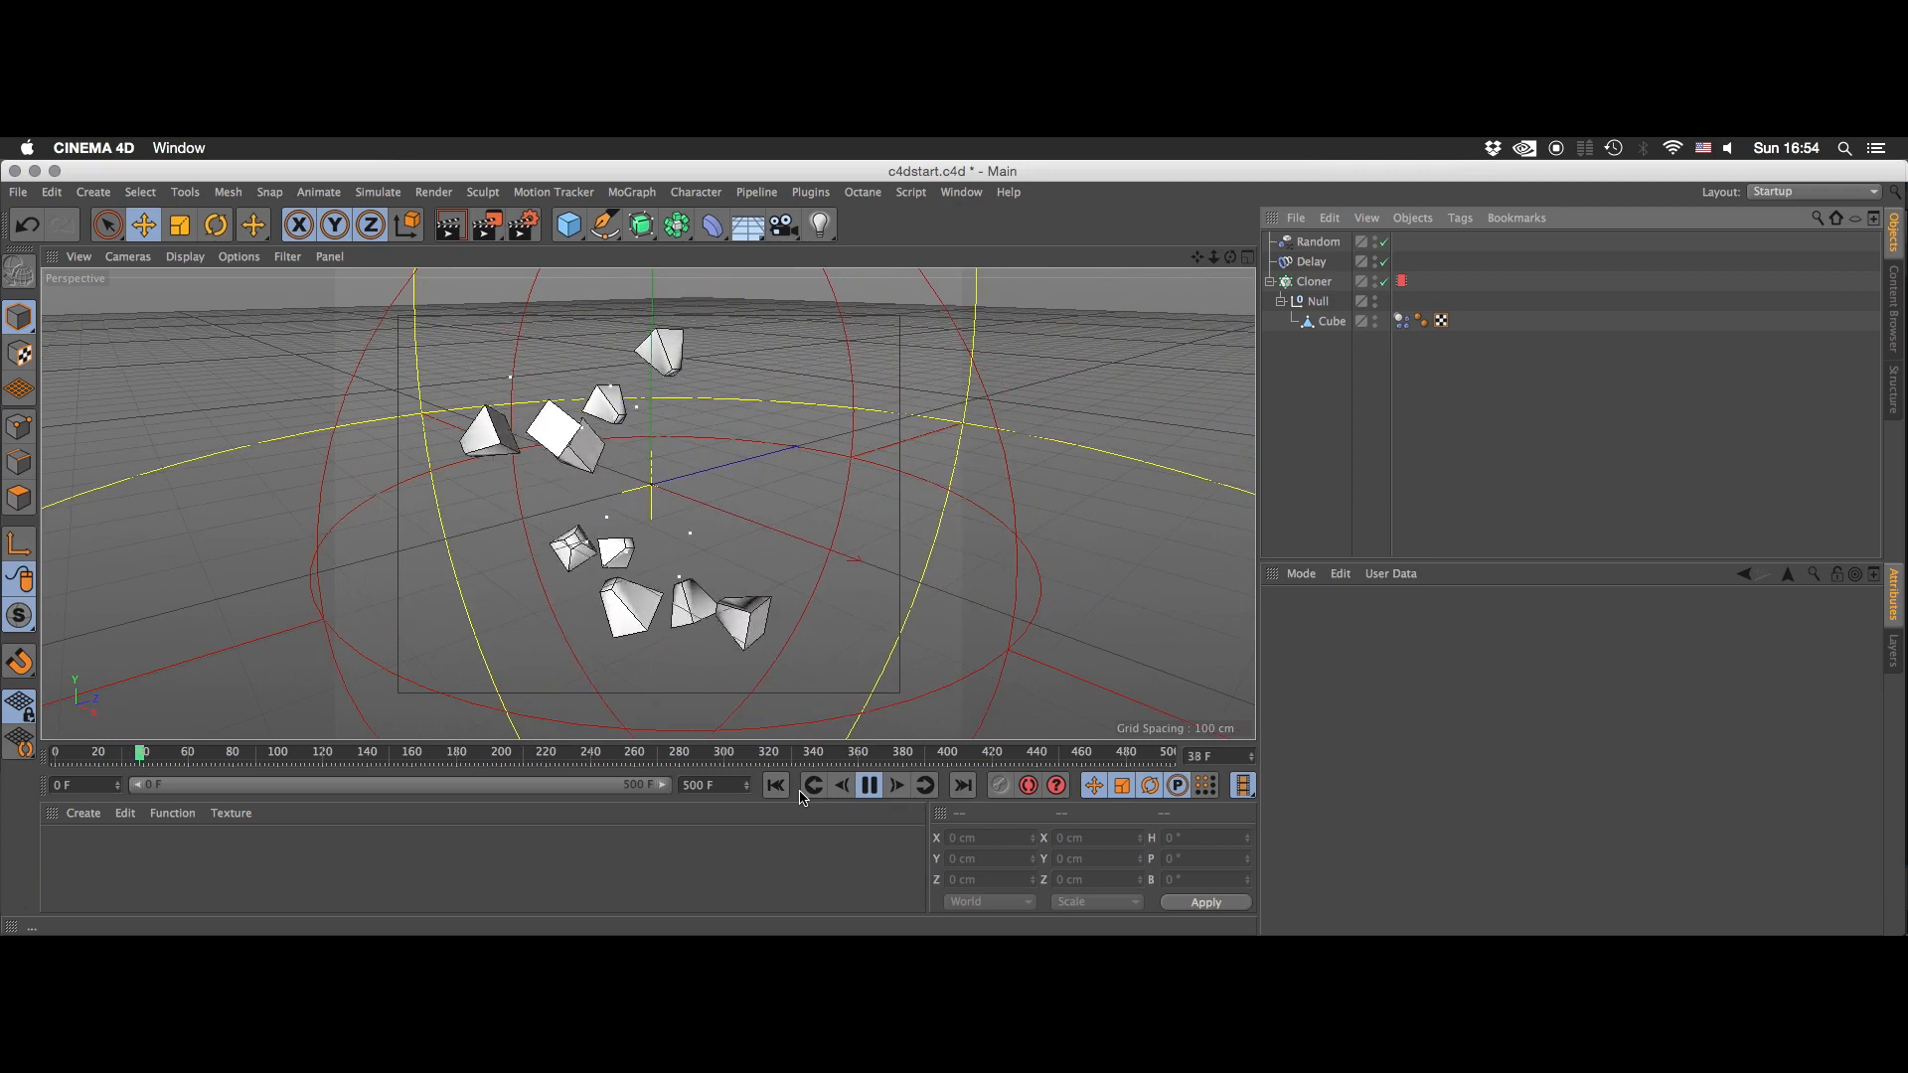
left_click(867, 786)
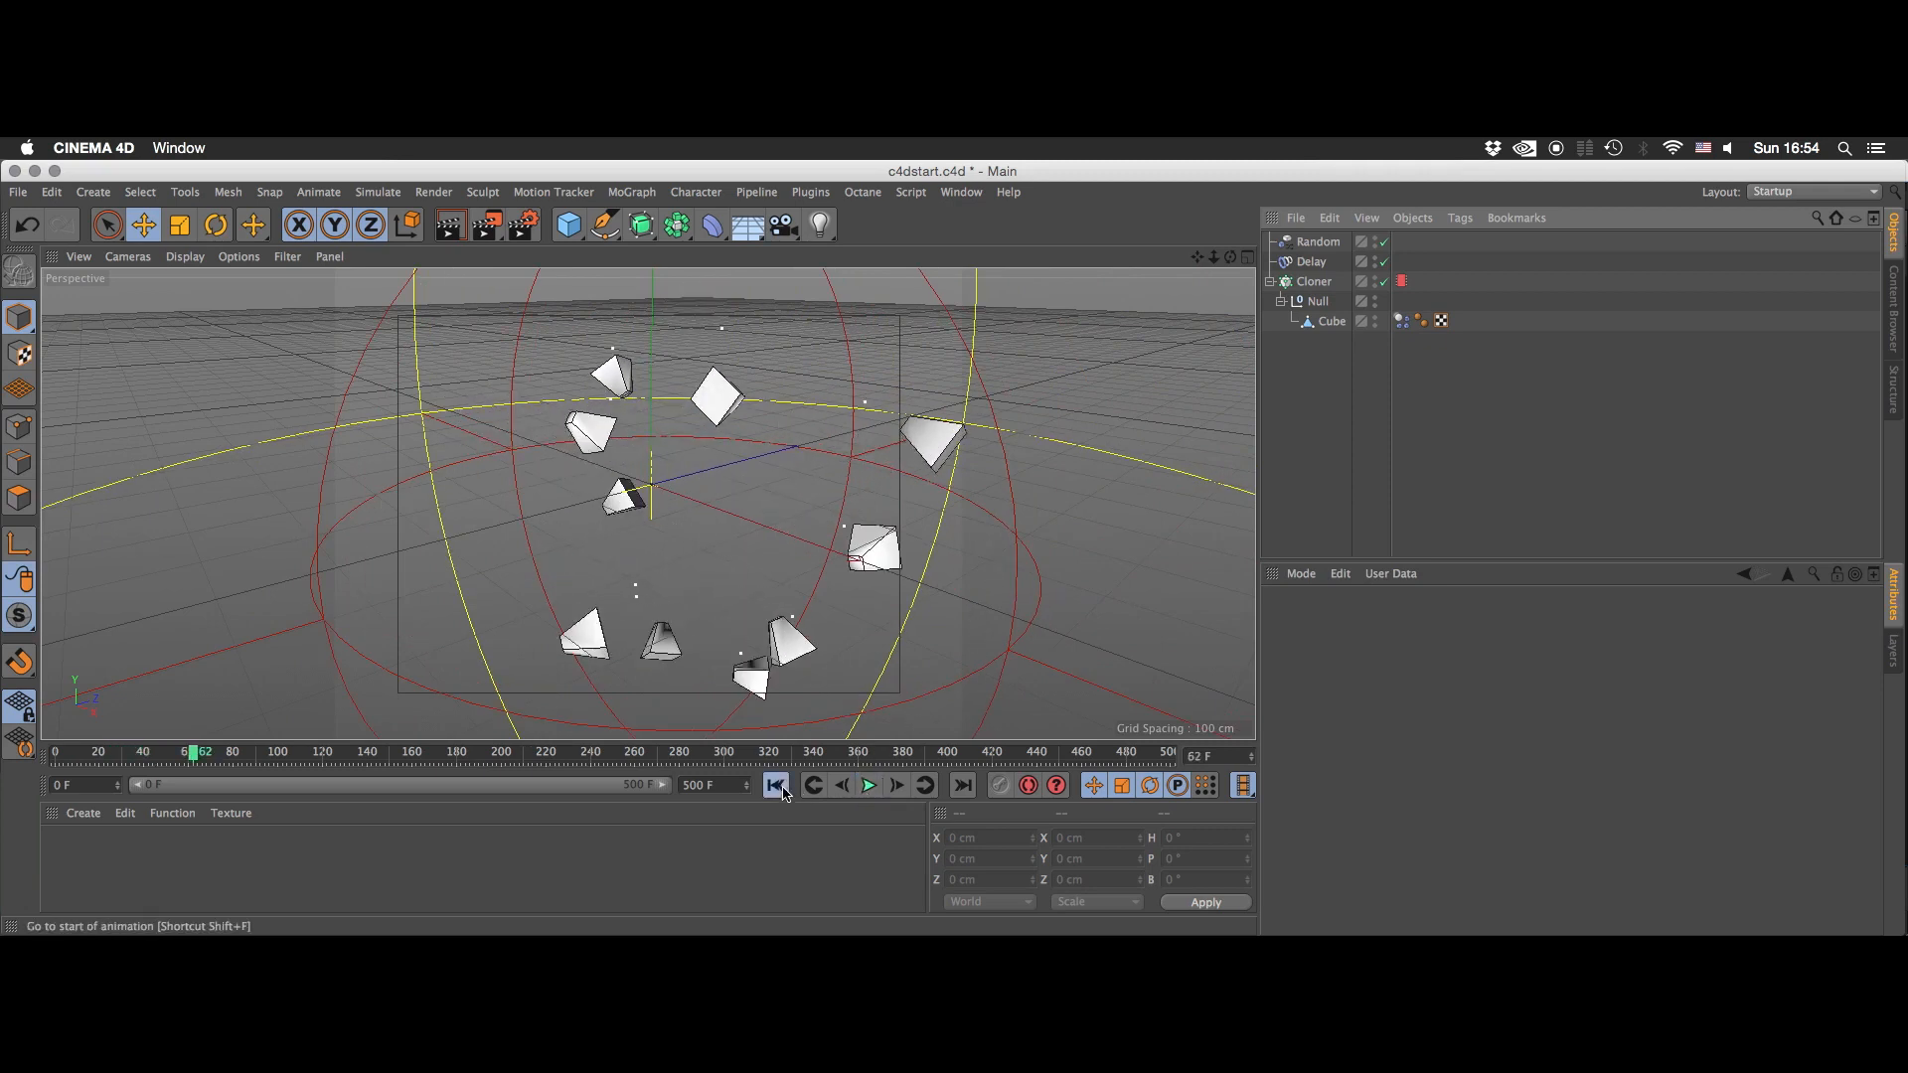
left_click(775, 785)
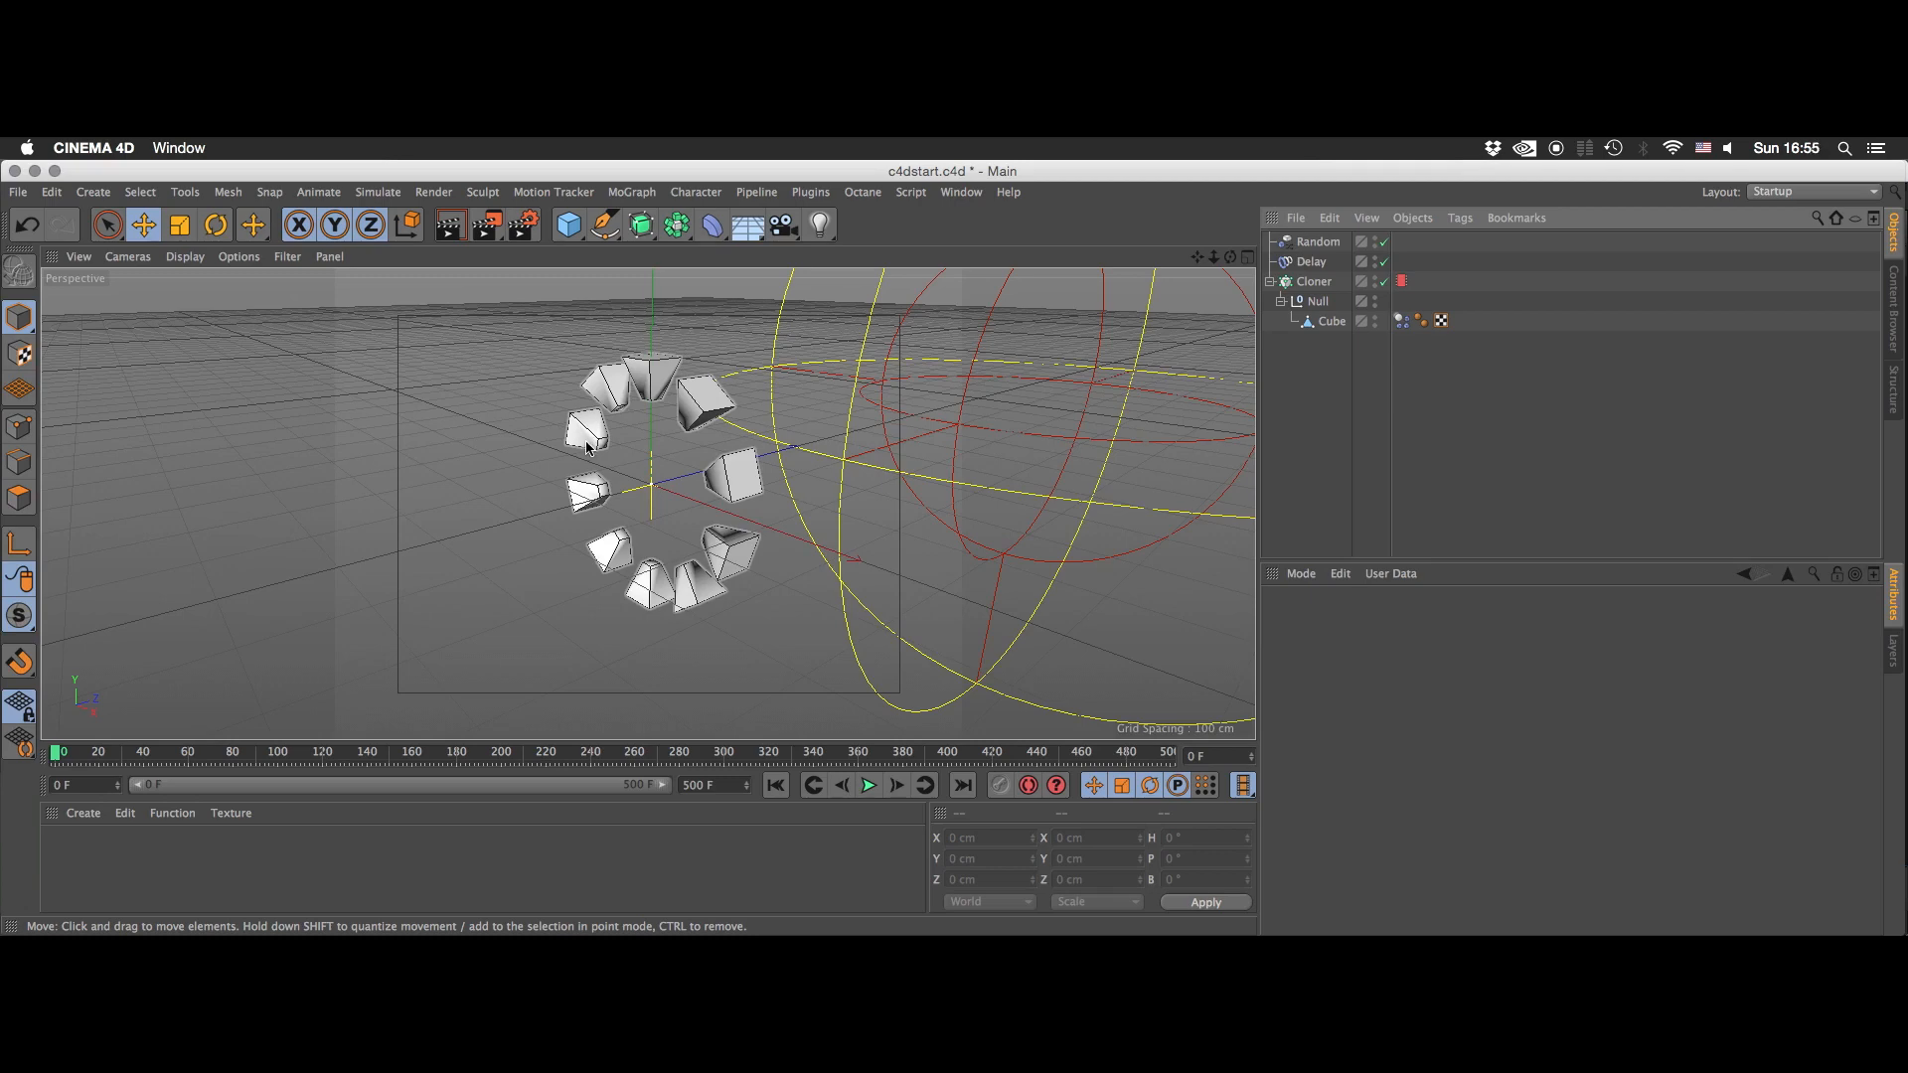
- Bake the Cloner's simulation with its MoGraph Cache tag
left_click(1401, 280)
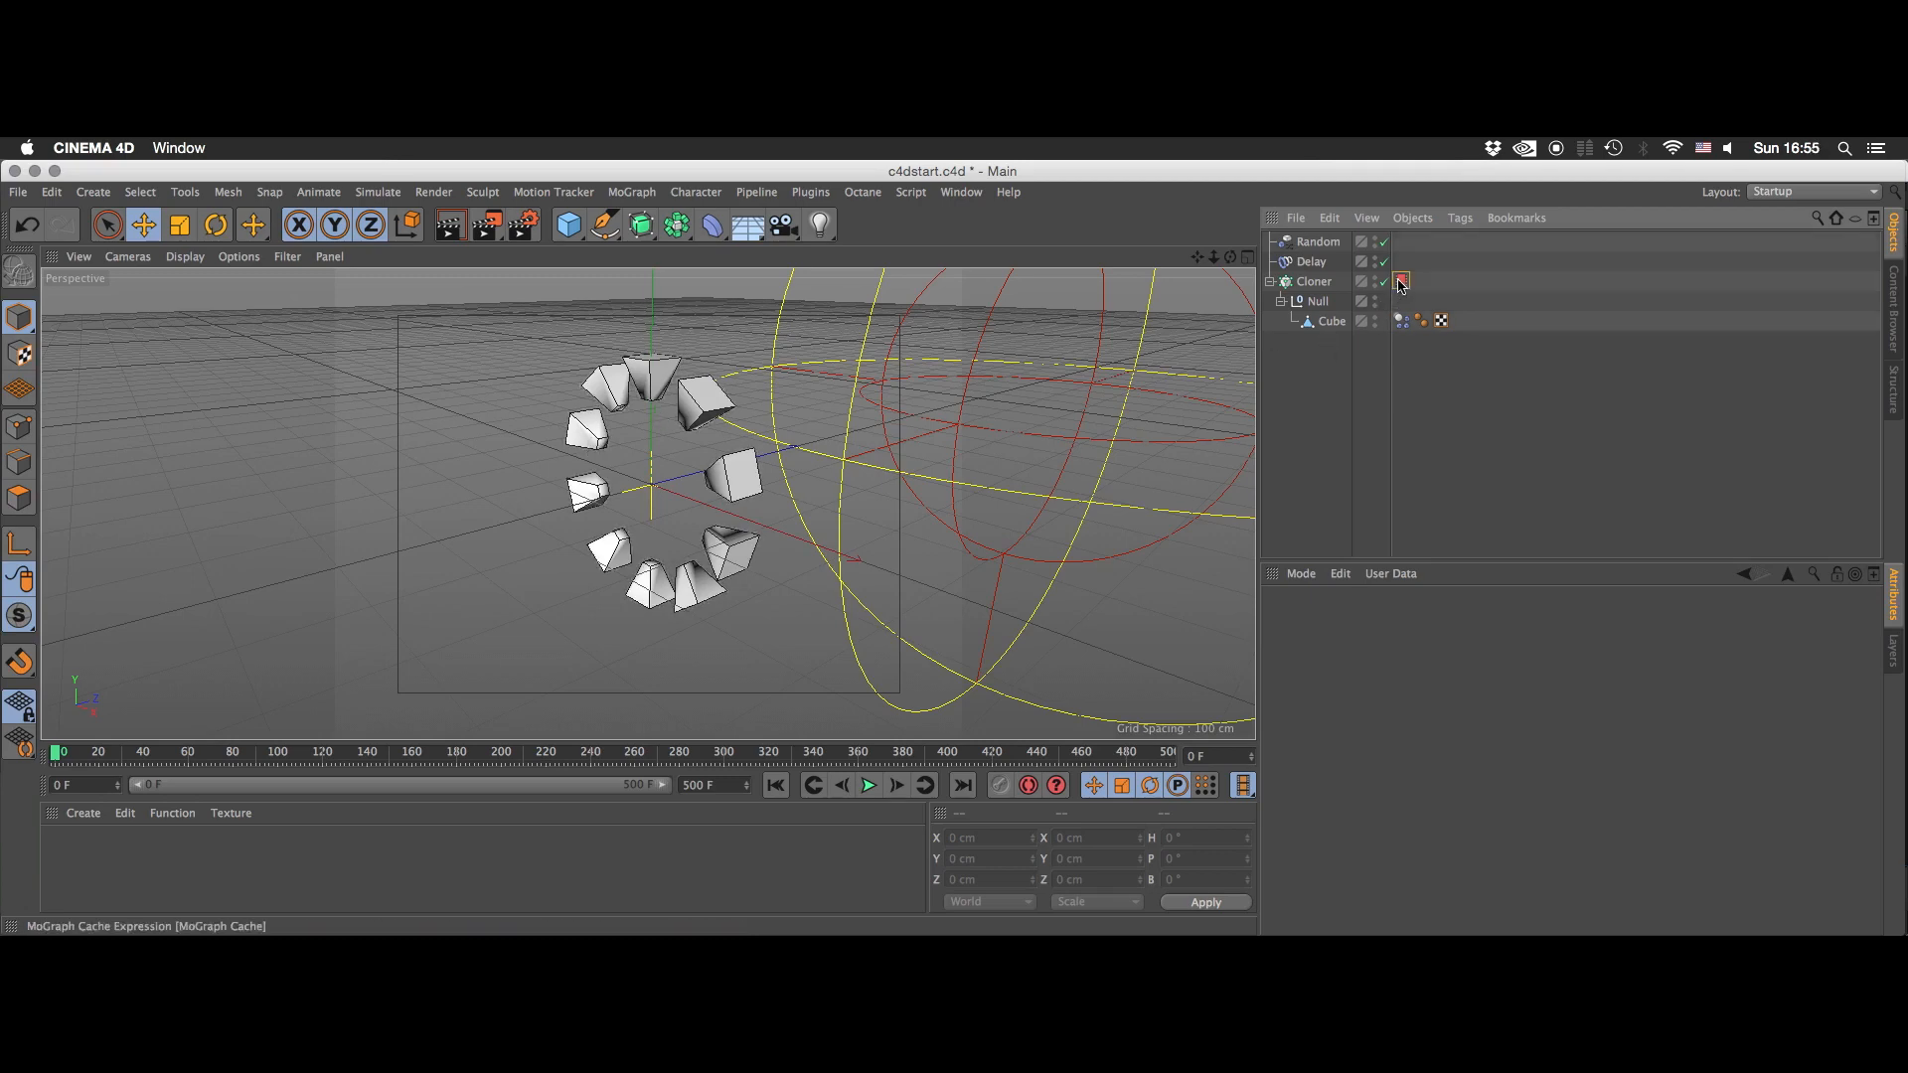
left_click(1319, 264)
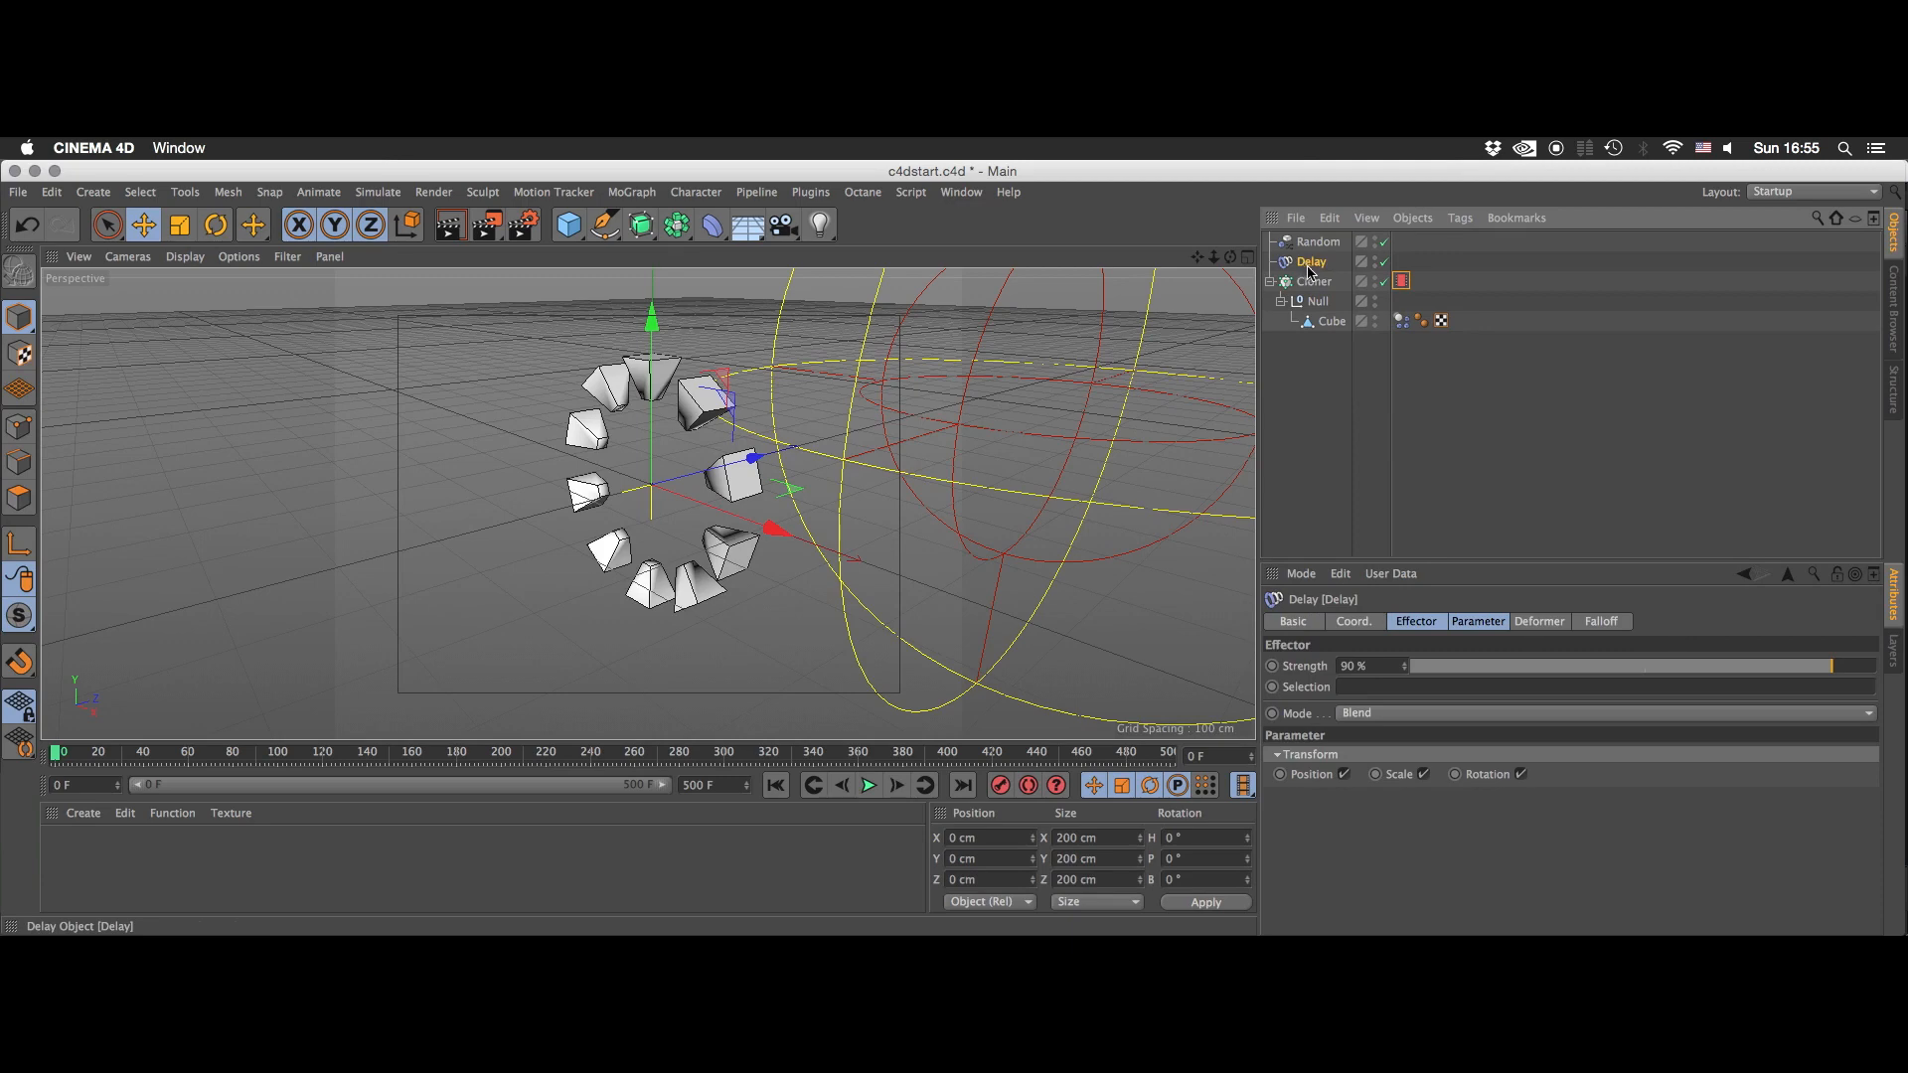
left_click(1401, 280)
left_click(1317, 684)
left_click(1408, 428)
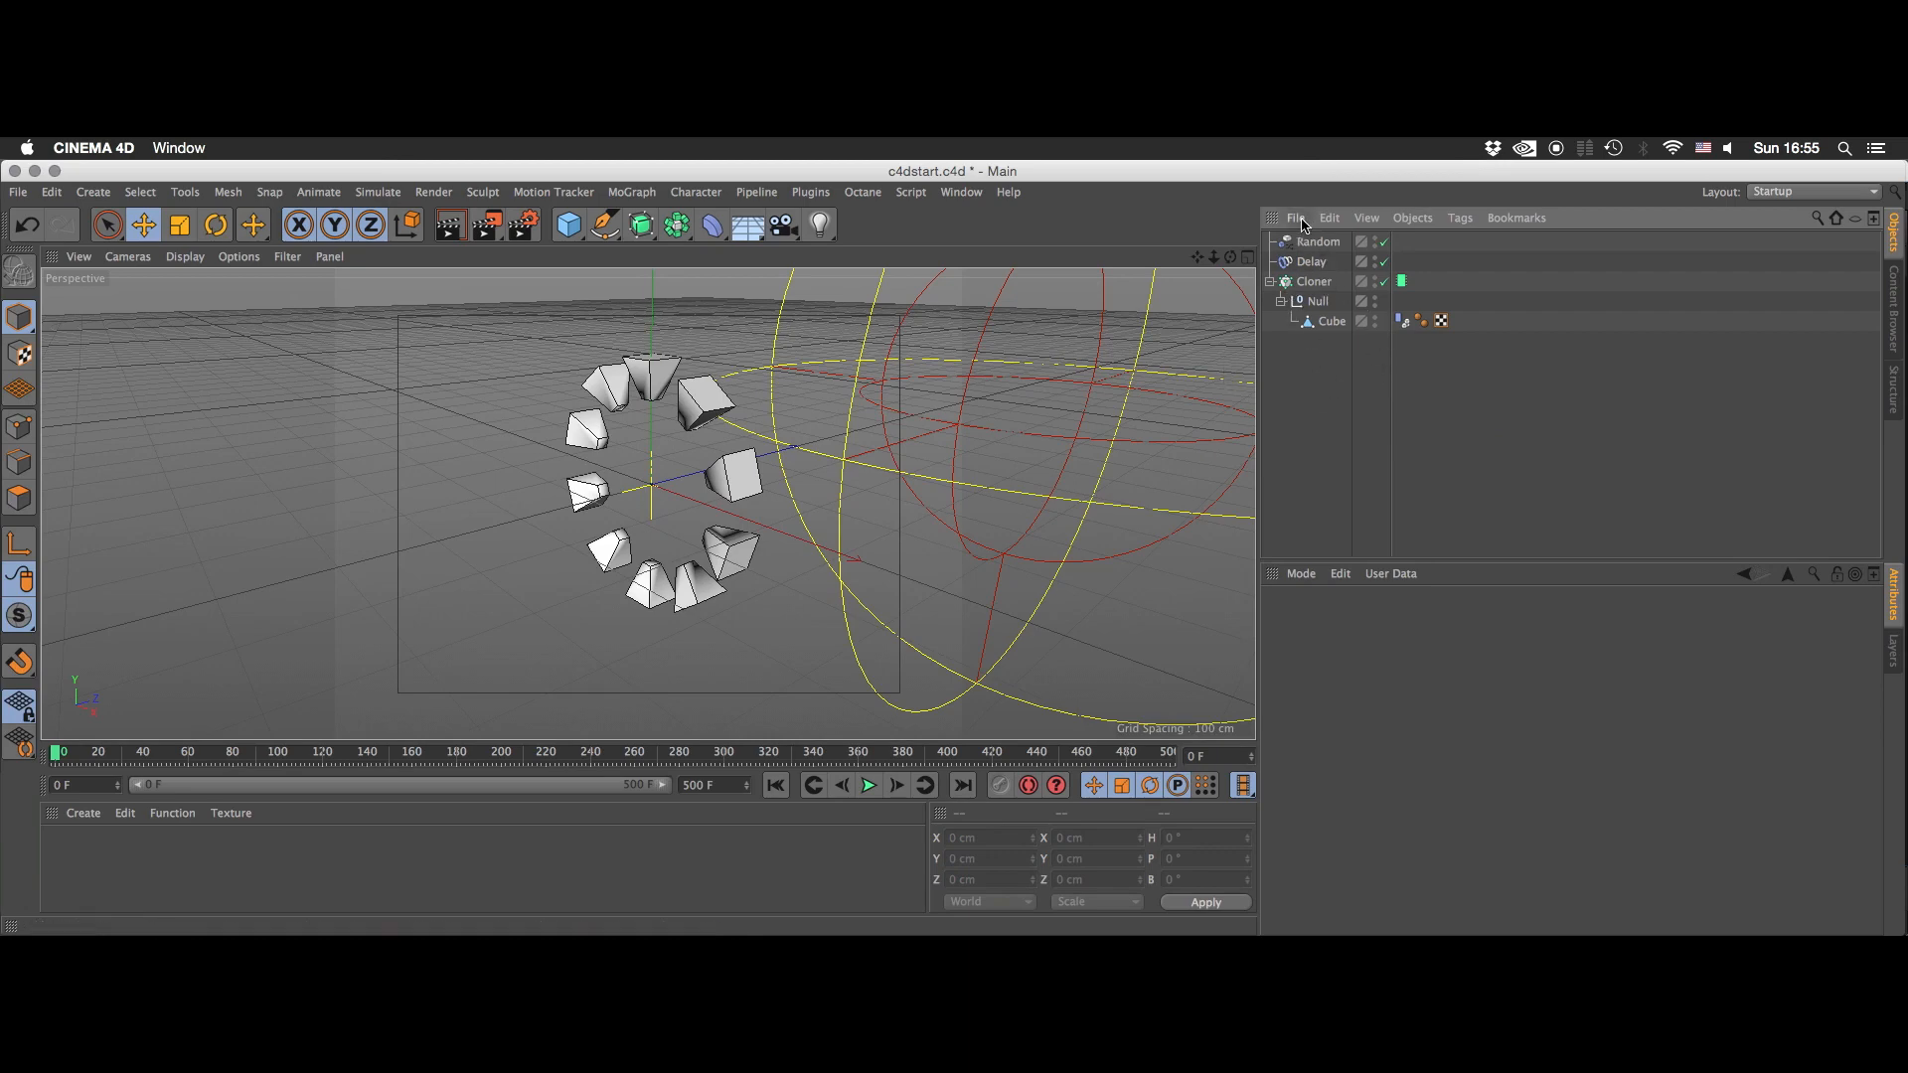
- Make an editable duplicate of the Cloner and delete the Dynamics Body tags from all of its cubes
left_click_drag(1299, 283, 1338, 373, "ctrl")
key("c")
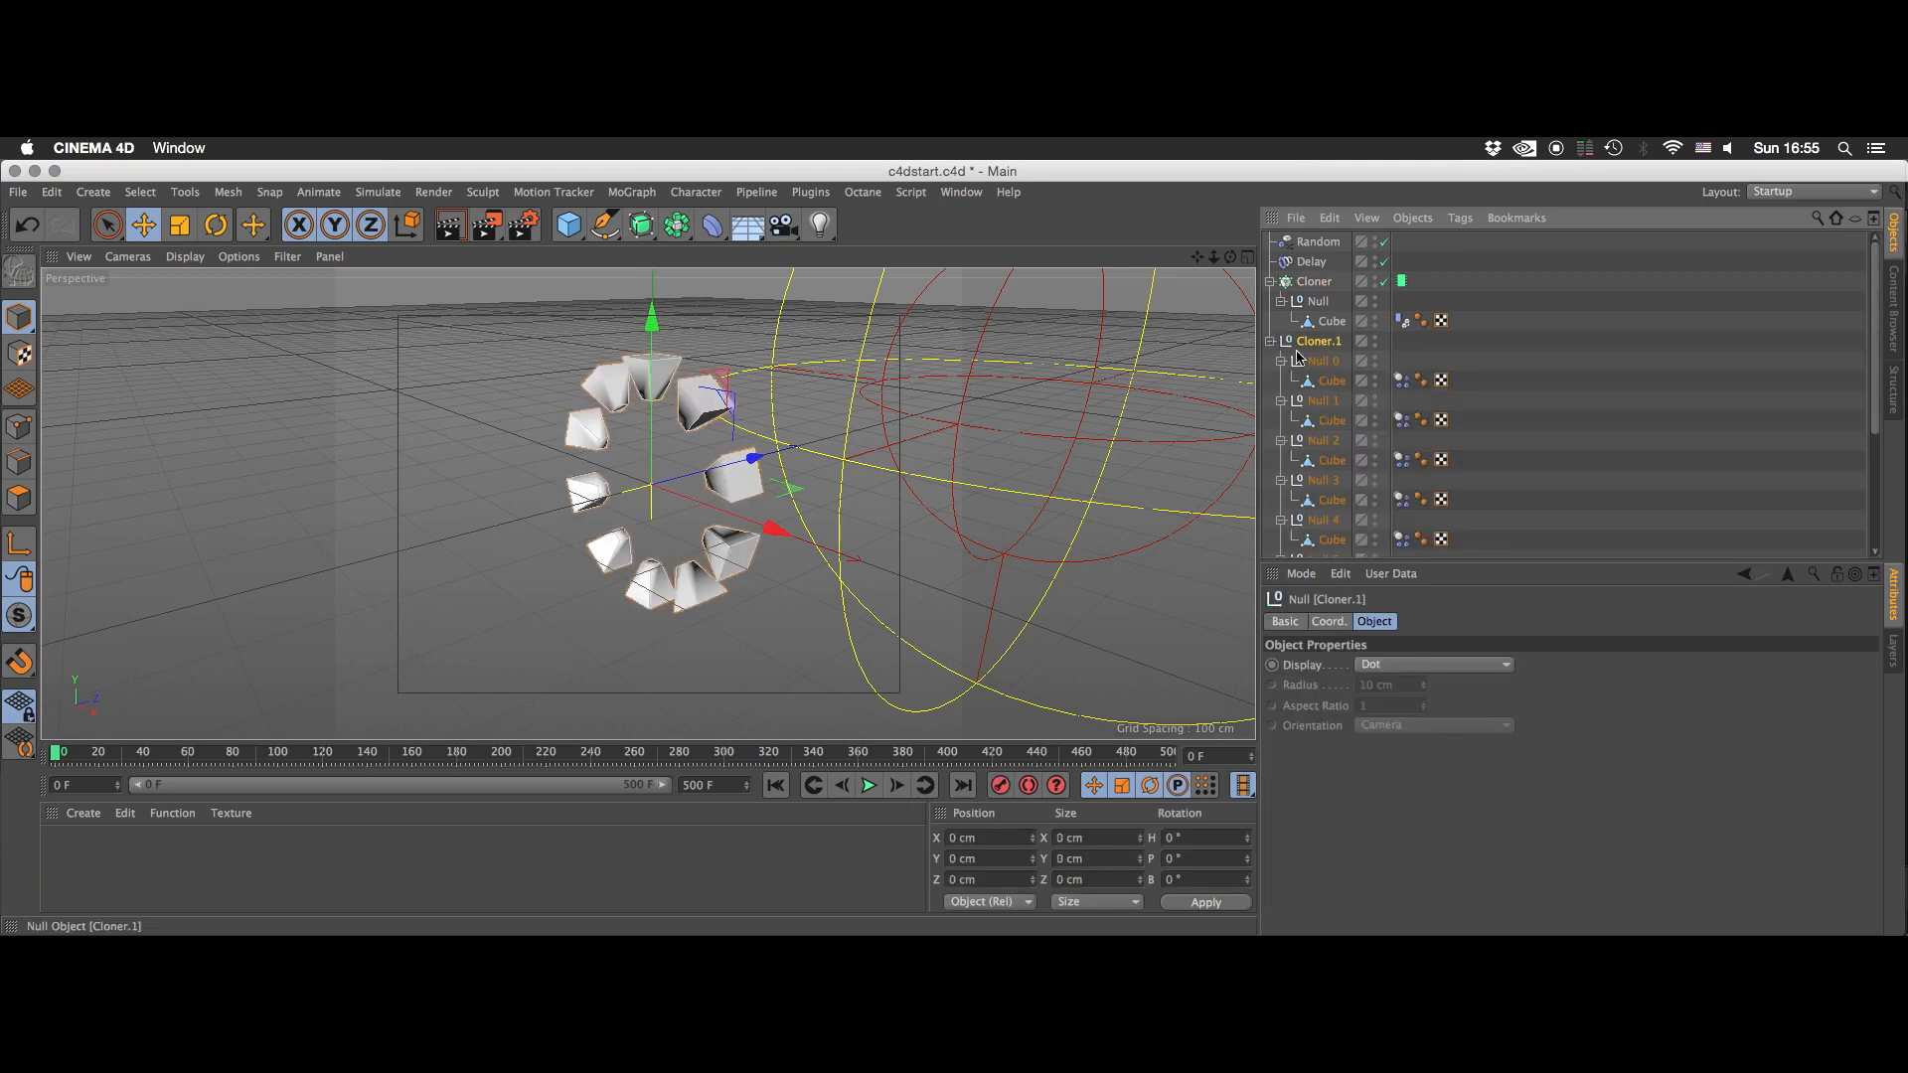
left_click(1401, 380)
left_click_drag(1878, 312, 1879, 433)
left_click(1403, 548, "shift")
key("Delete")
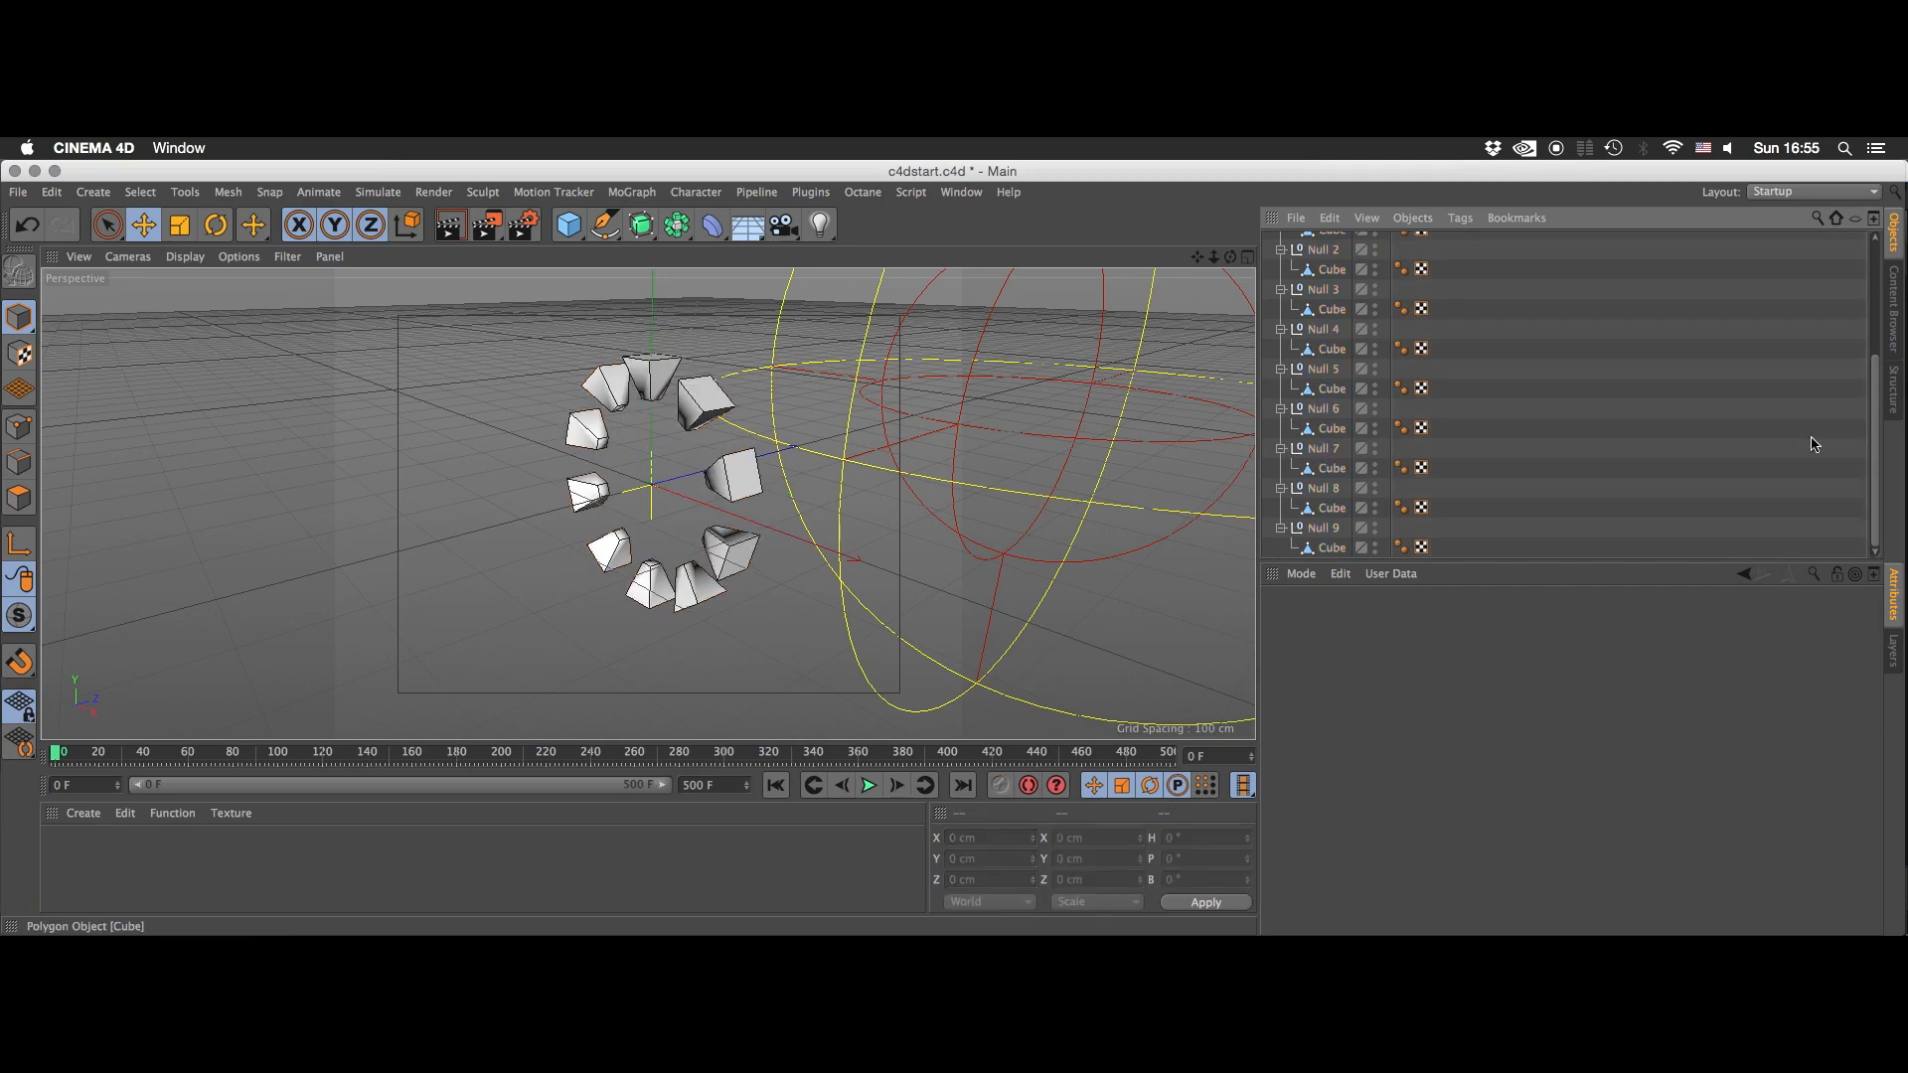
- Hide the original Cloner and collapse the hierarchy of the editable copy Cloner.1
scroll(1846, 306, "up", 5)
scroll(1846, 307, "up", 1)
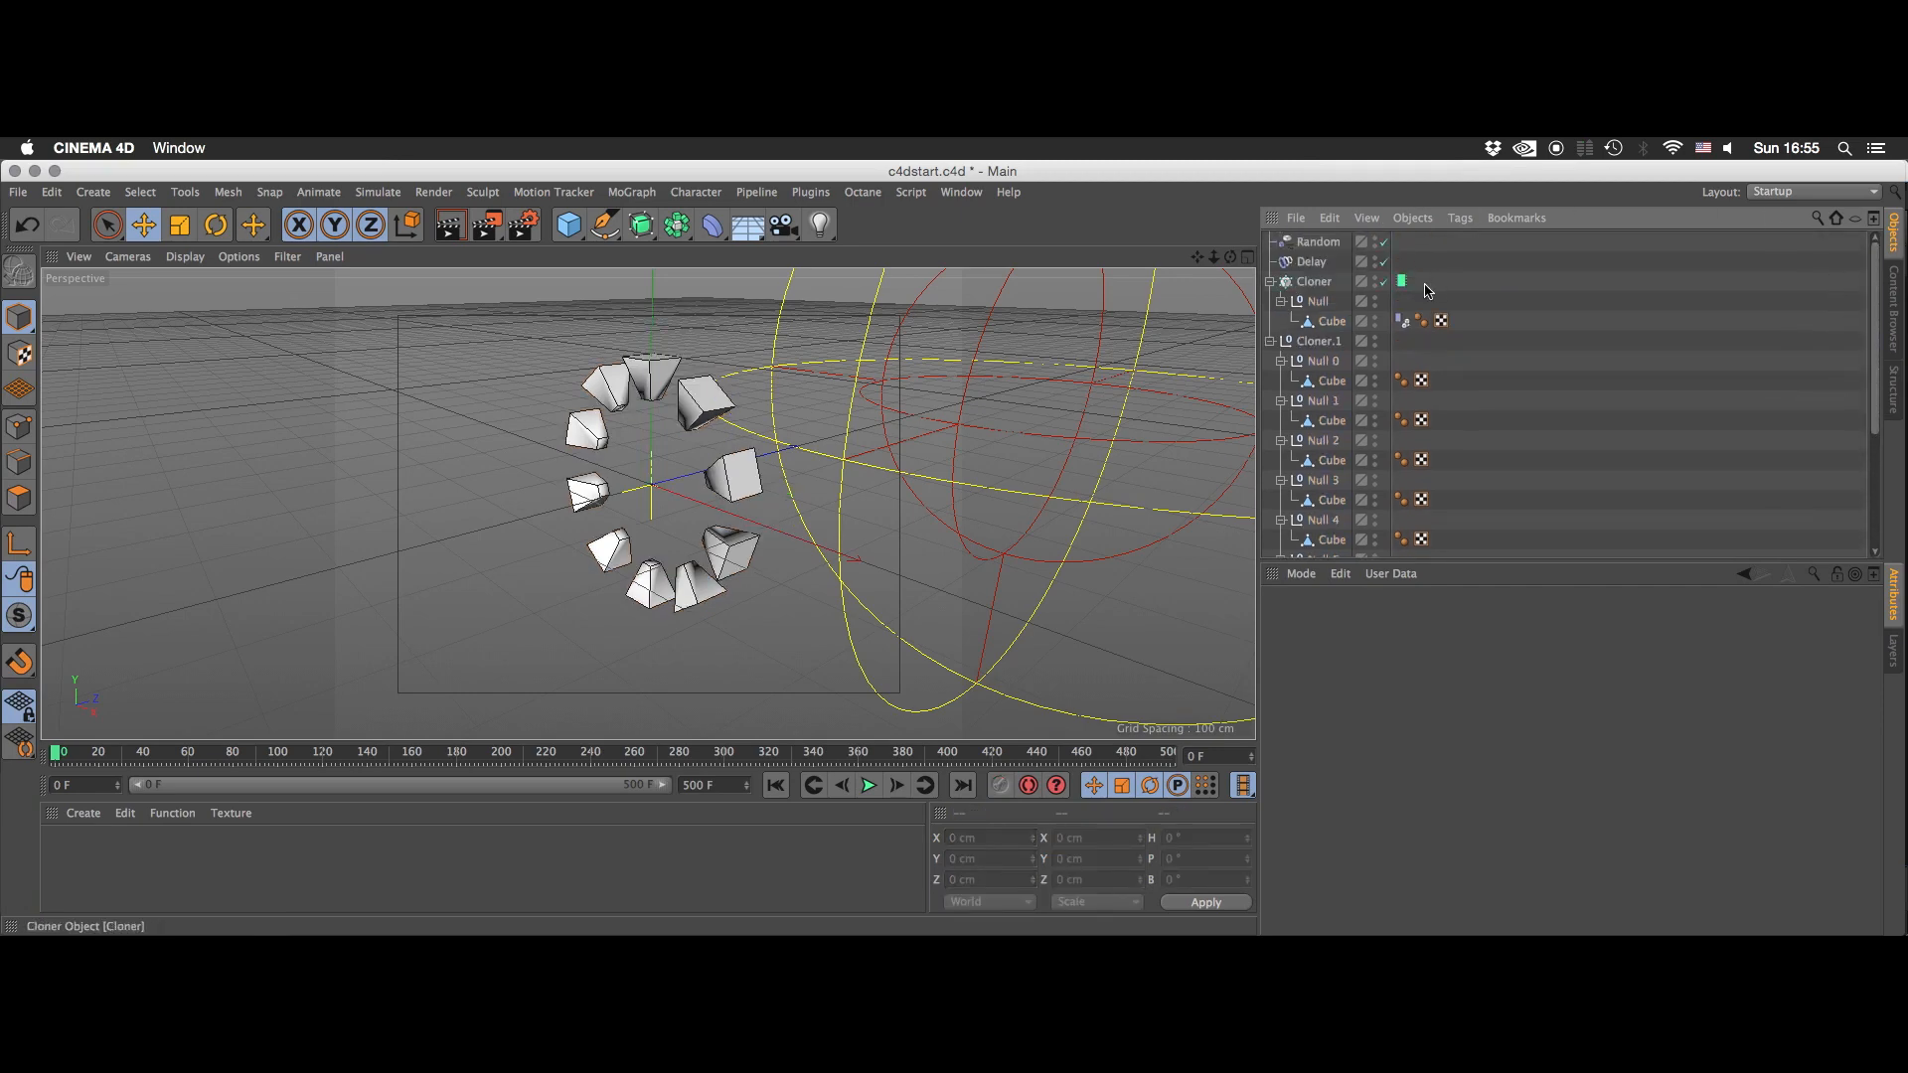
left_click(1375, 279, "alt")
left_click(1376, 279, "alt")
left_click(1269, 341)
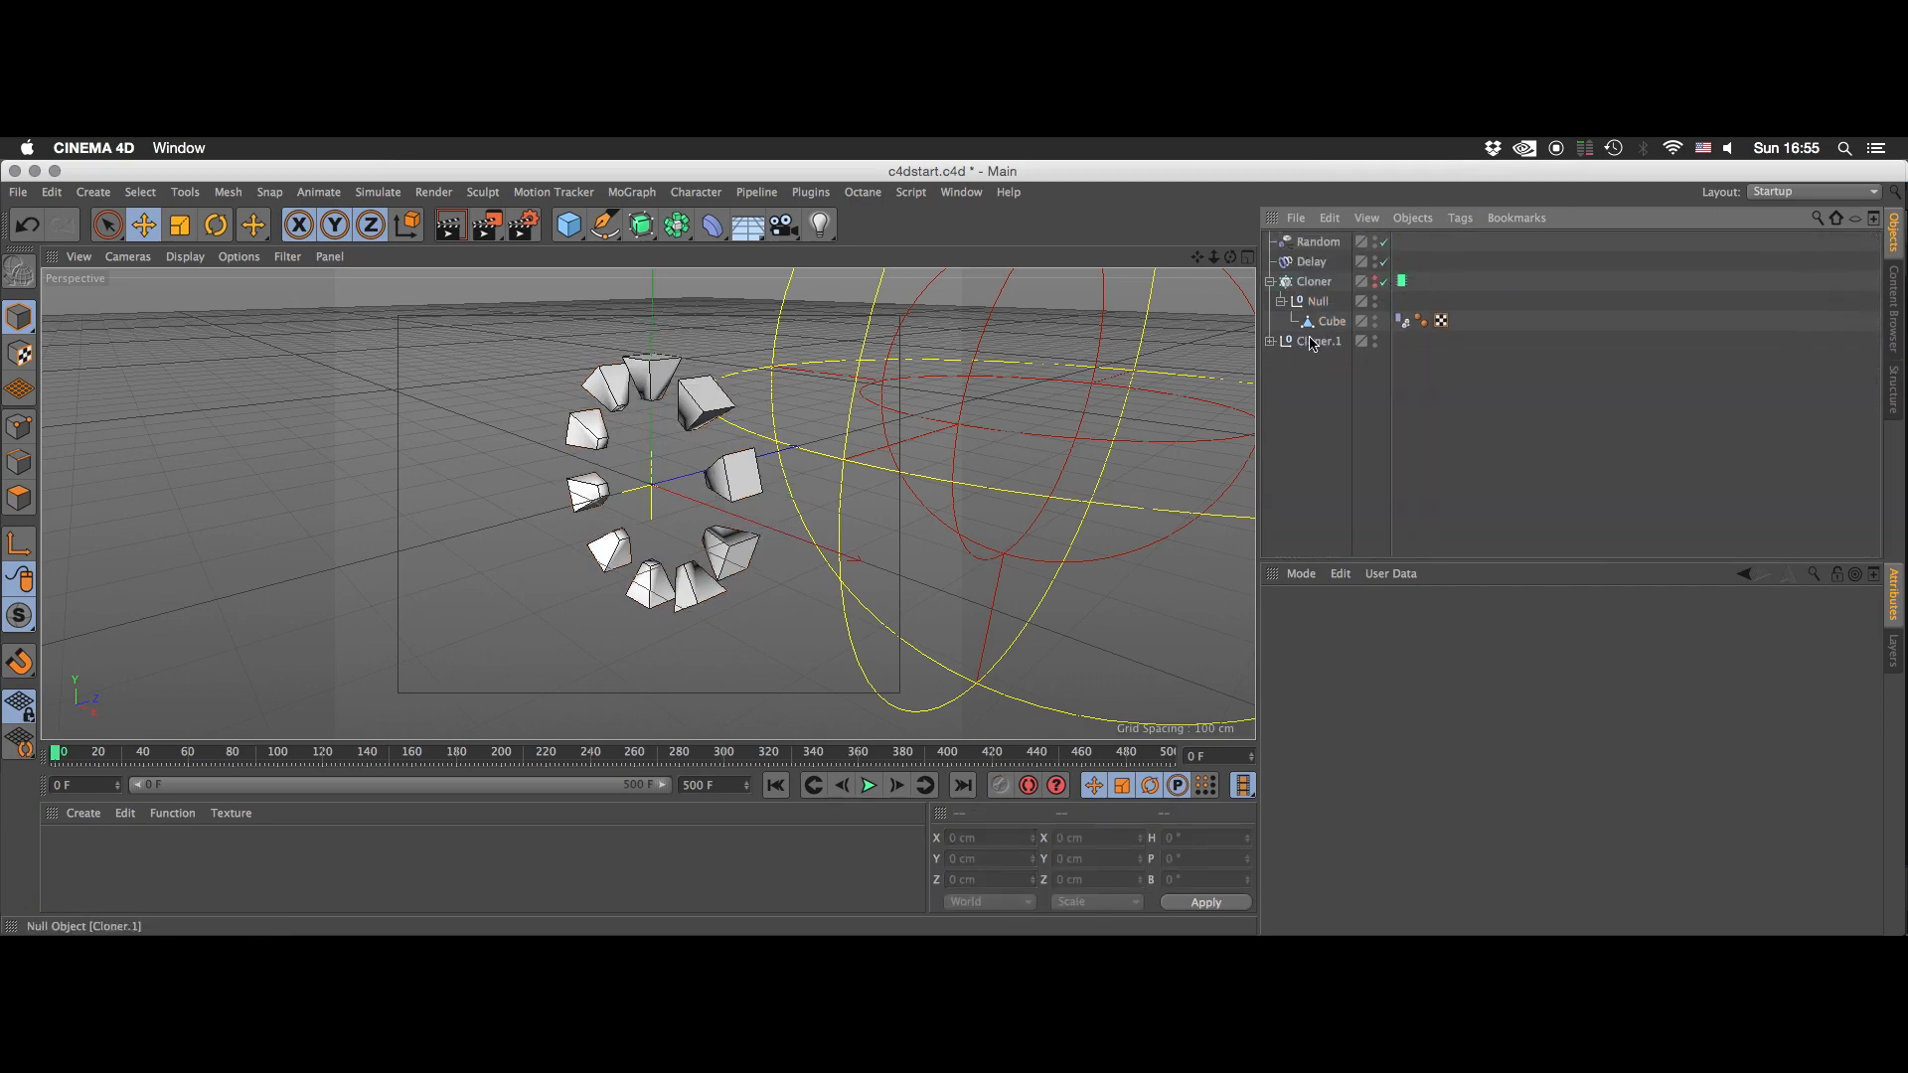
- Add an XPresso tag to the Cloner.1 null
right_click(1310, 341)
mouse_move(1572, 189)
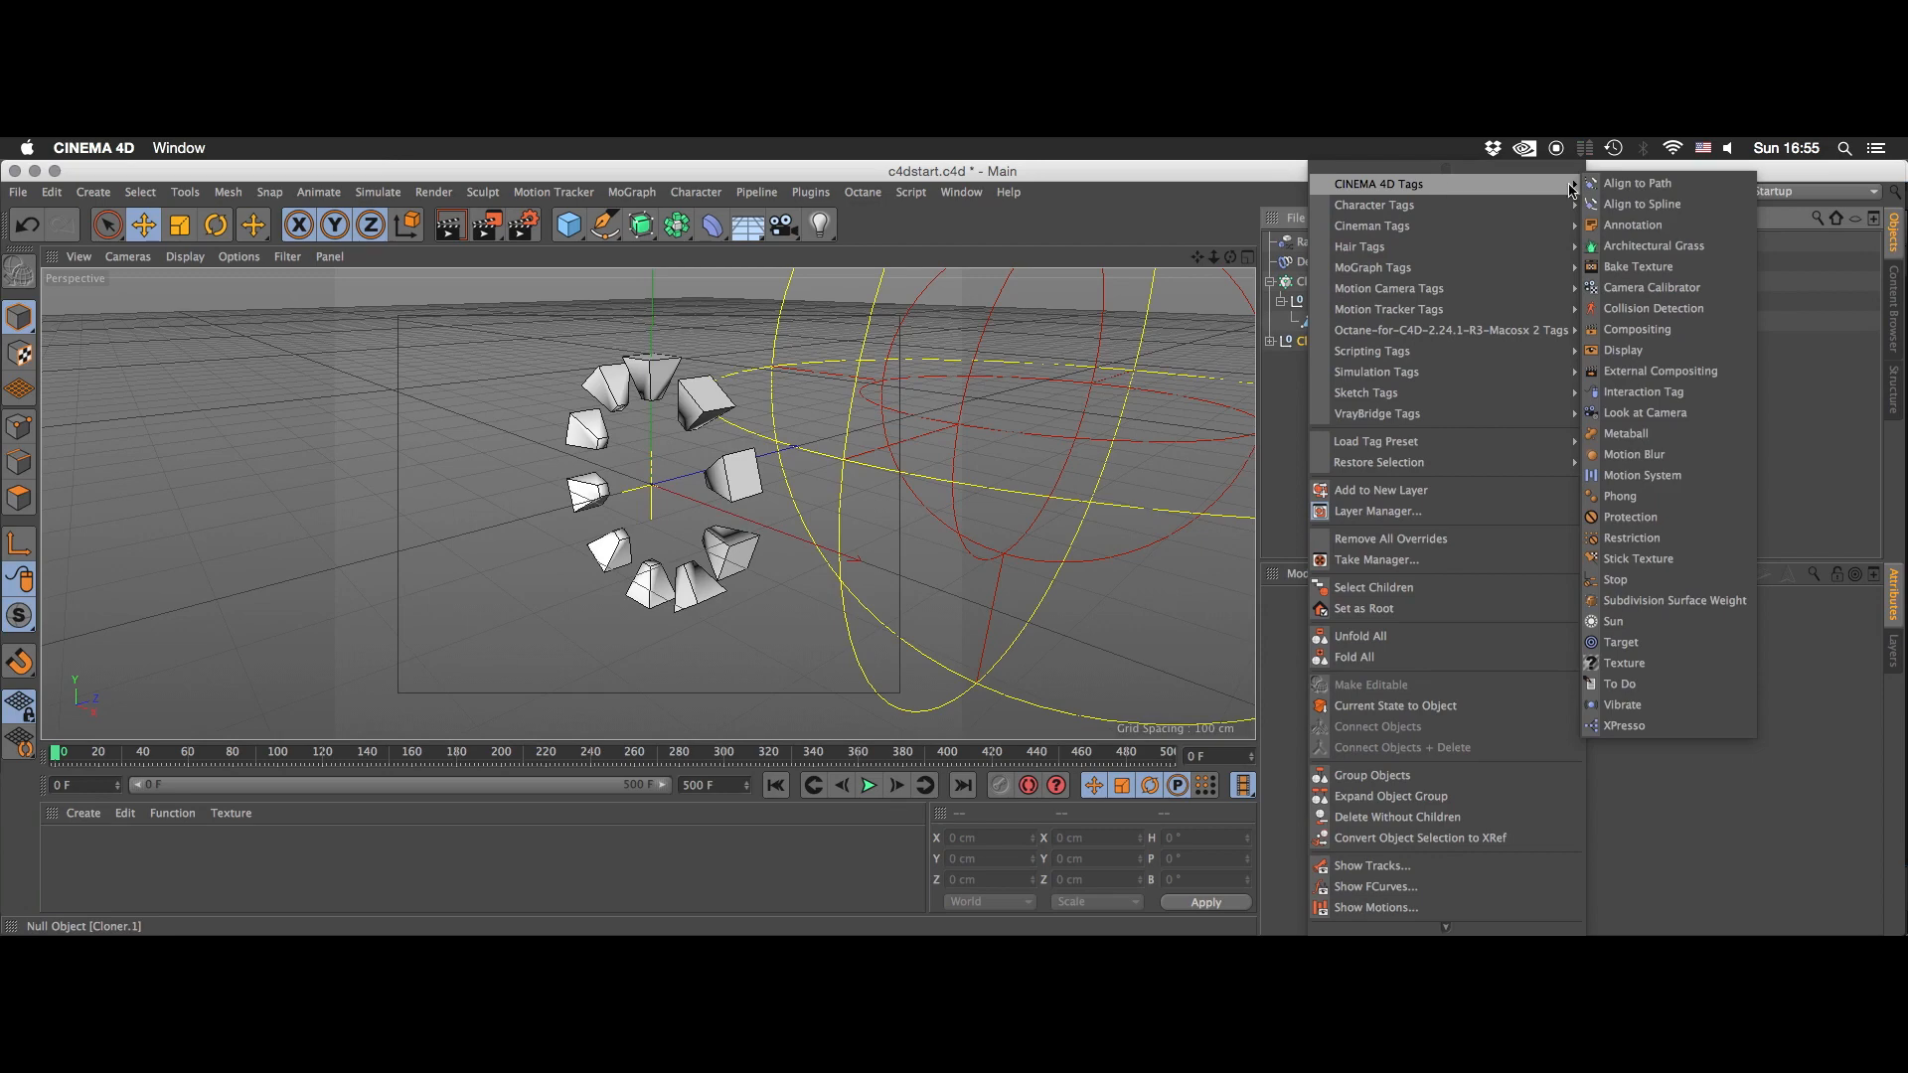
left_click(1625, 726)
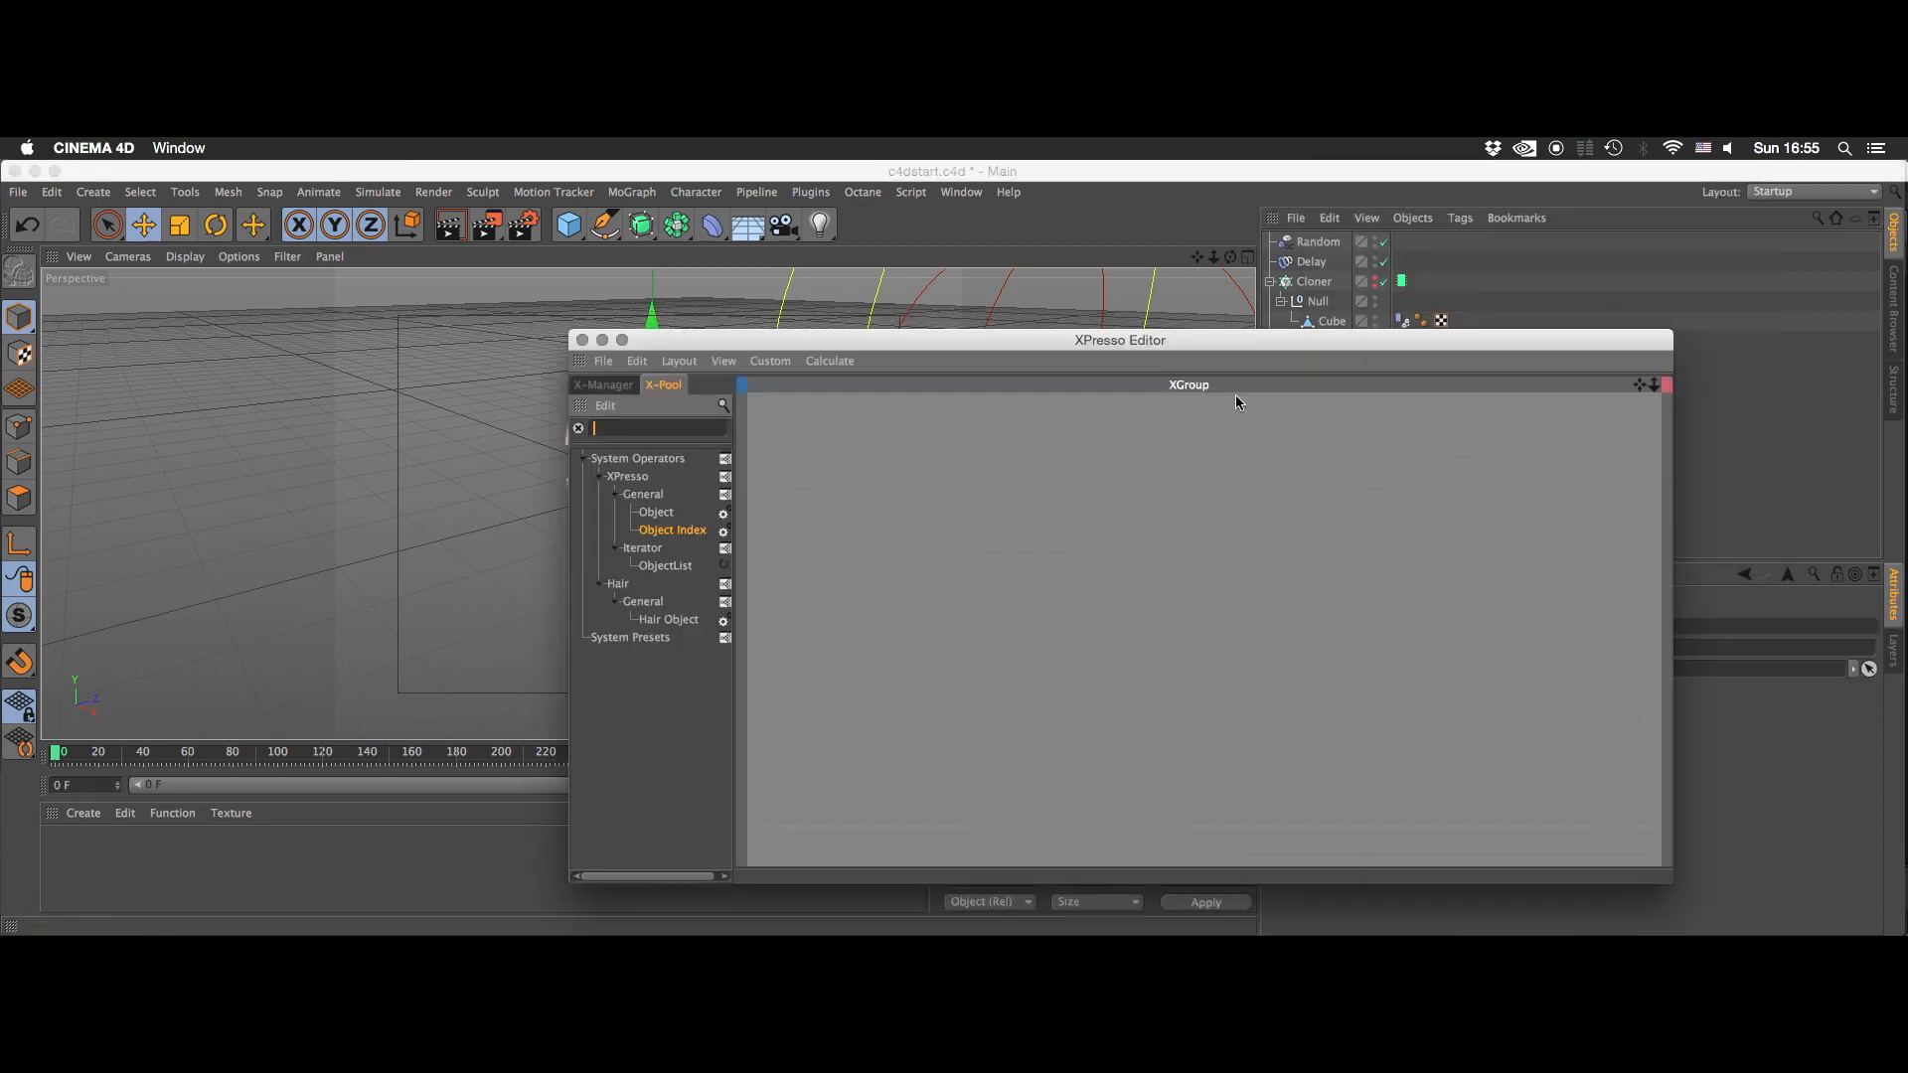
- Add an Object Index node and a Hierarchy iterator node to the XPresso graph, with Hierarchy before Object Index
double_click(688, 534)
type("hie")
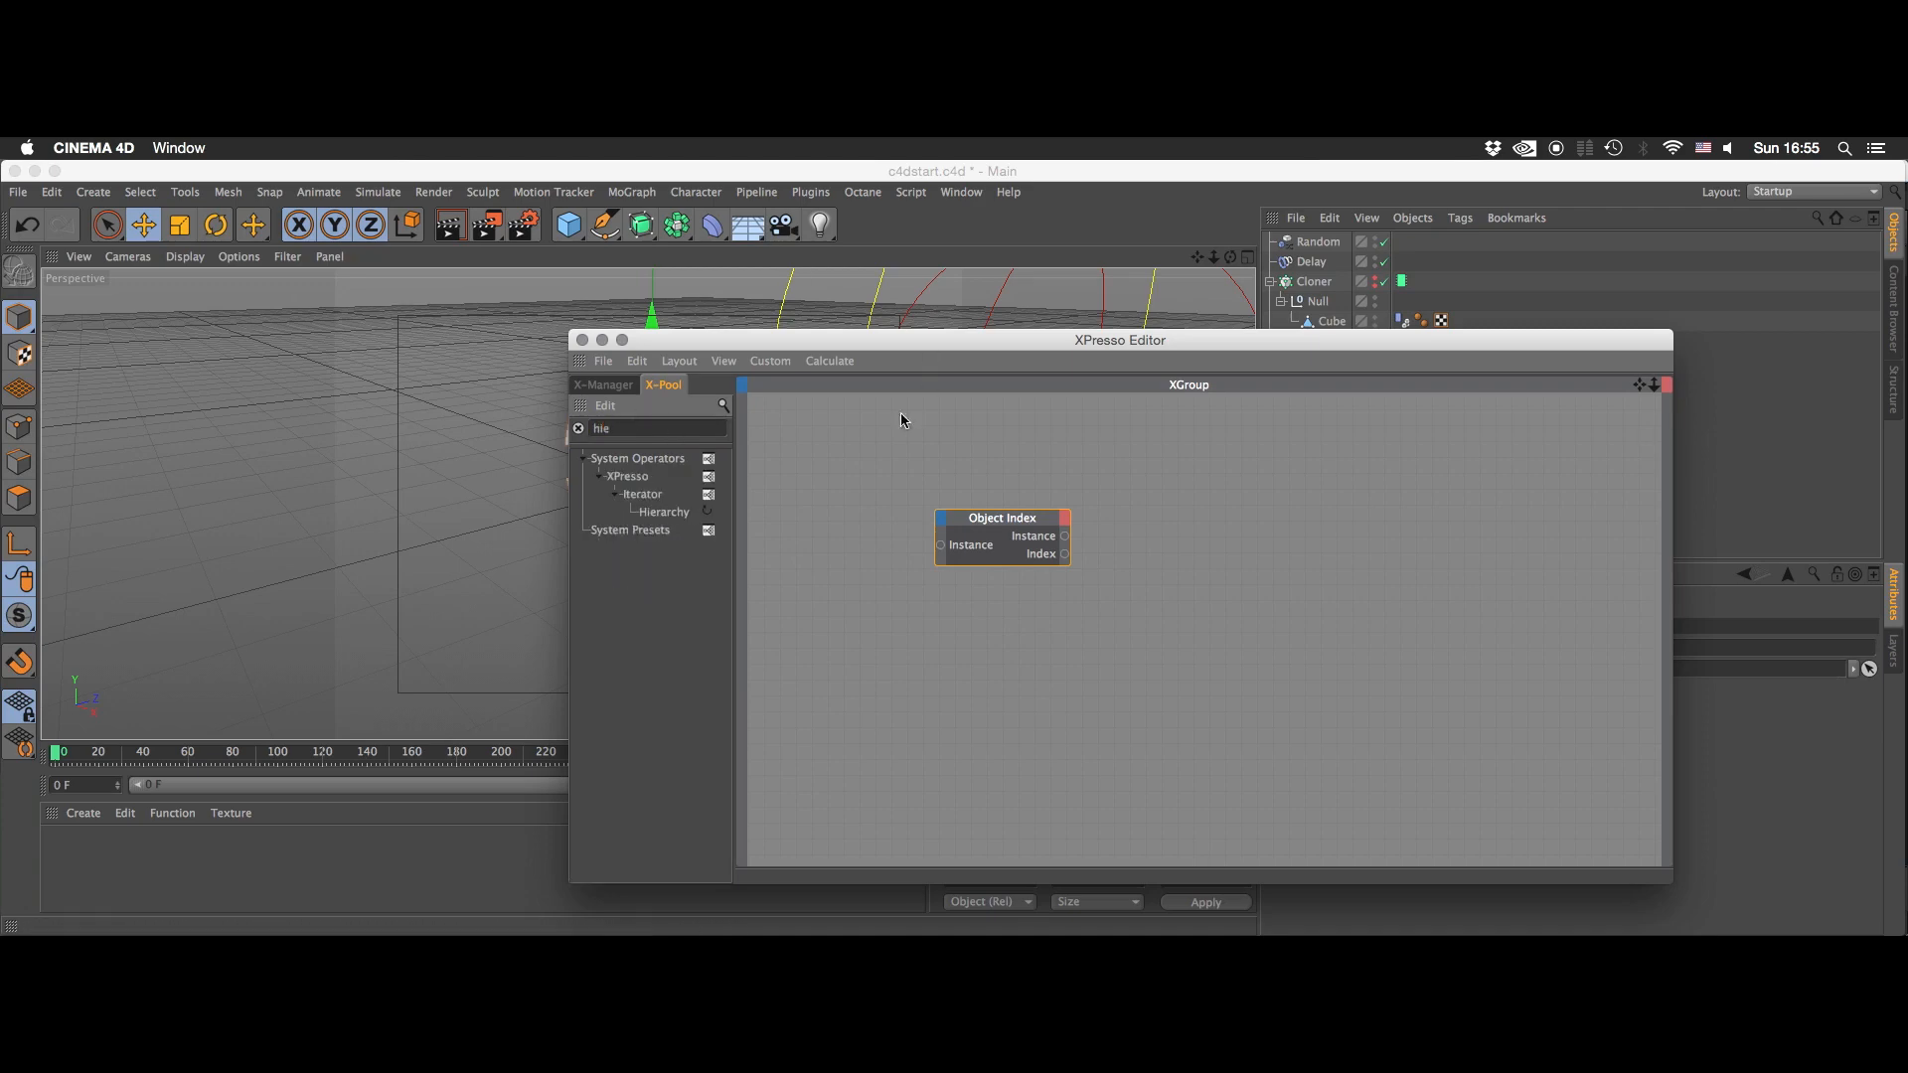
left_click_drag(841, 510, 840, 510)
left_click_drag(983, 522, 967, 511)
left_click_drag(995, 443, 1085, 476)
- Find the Motion Graphics Data node and add it to the graph beyond Object Index
double_click(663, 429)
type("data")
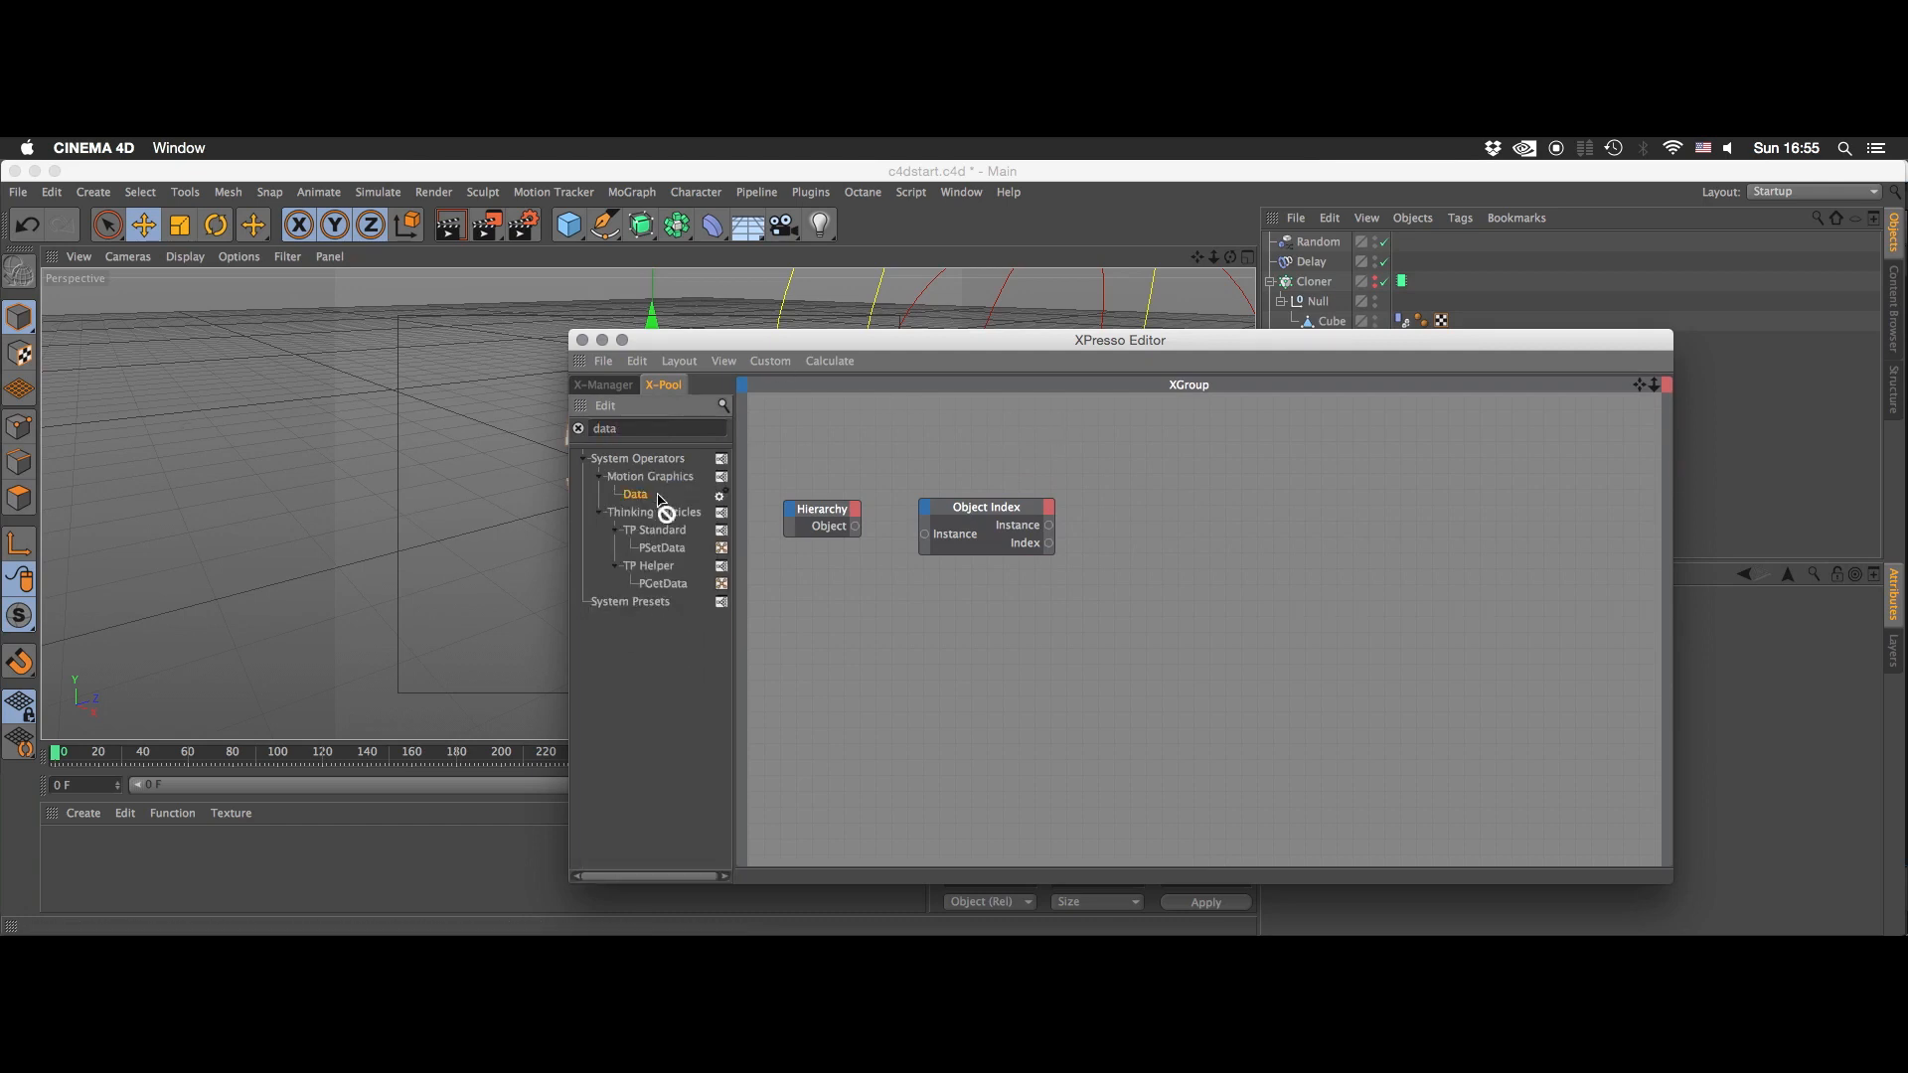
left_click_drag(646, 496, 1197, 546)
- Bring the original Cloner into the graph as a node and connect its Object output to the Data node's Object input
left_click_drag(1281, 340, 1133, 374)
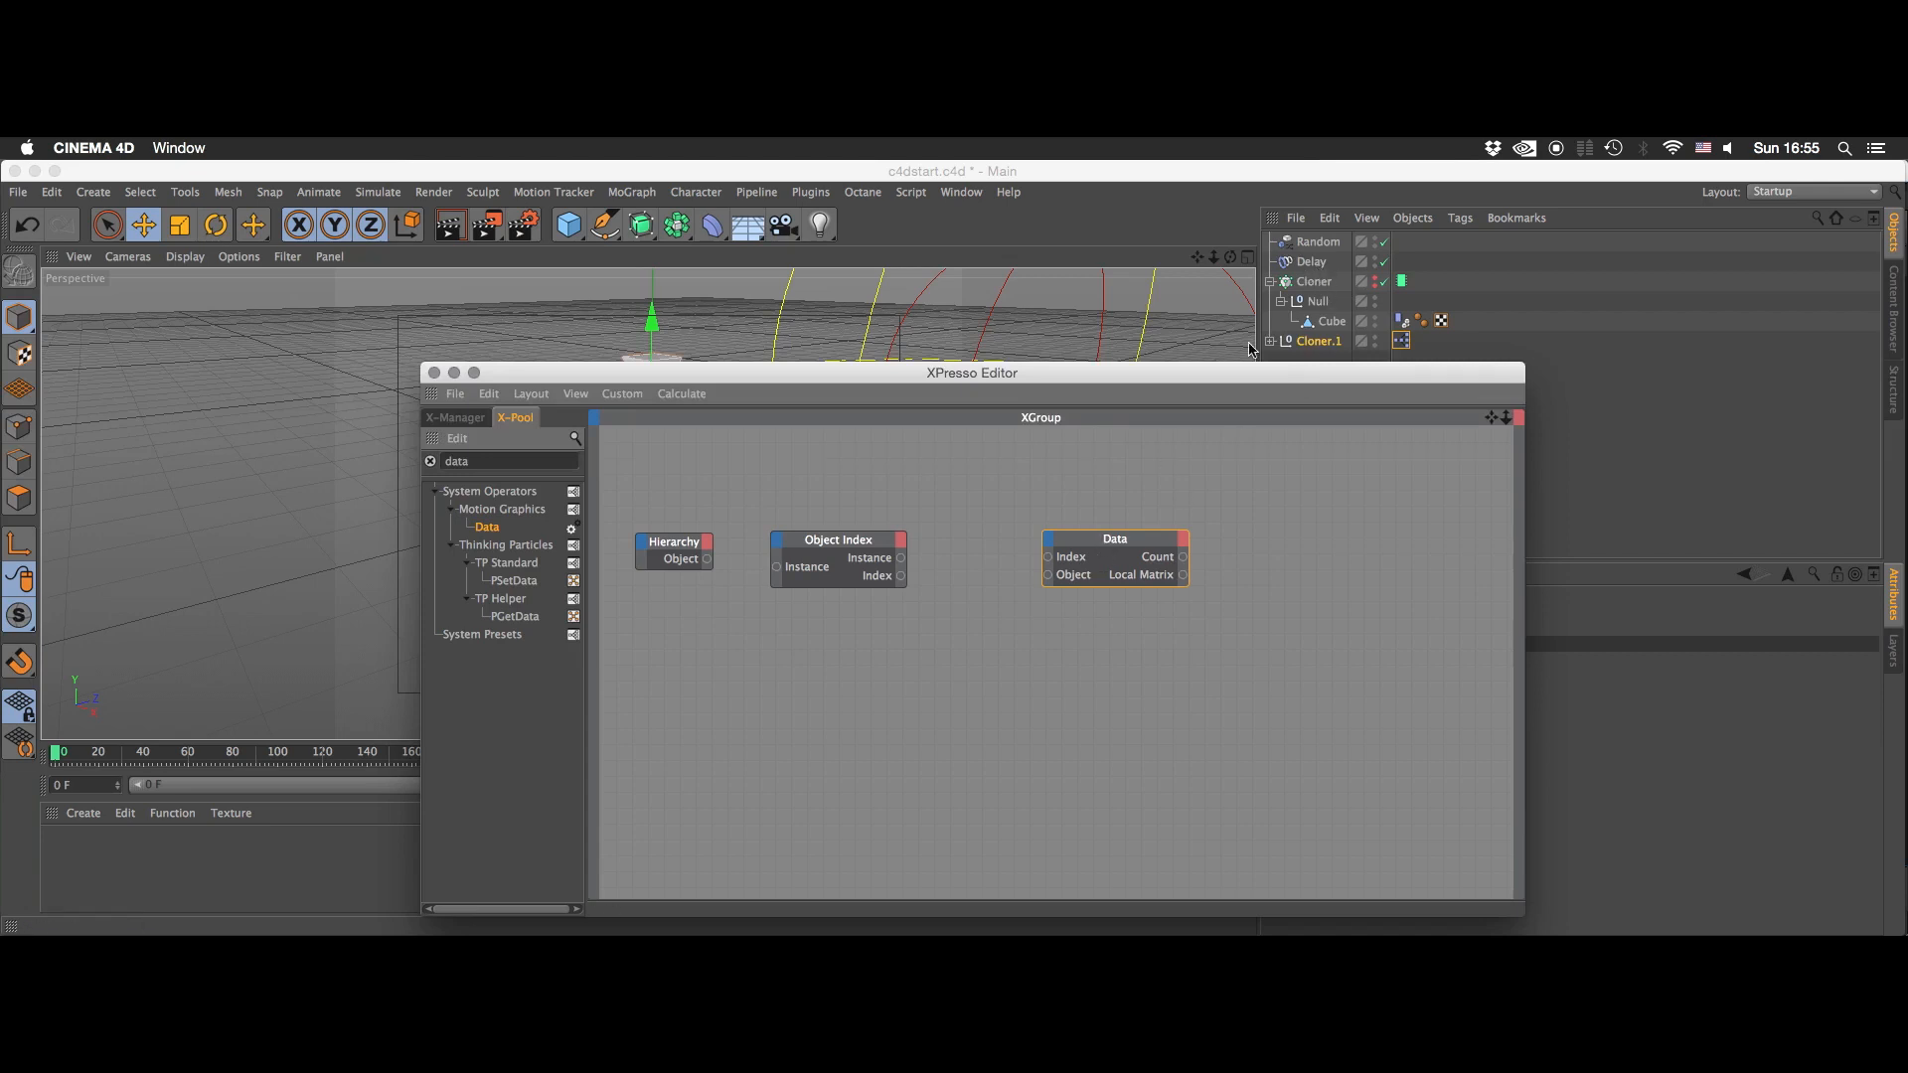
left_click(1305, 286)
left_click_drag(939, 506, 949, 463)
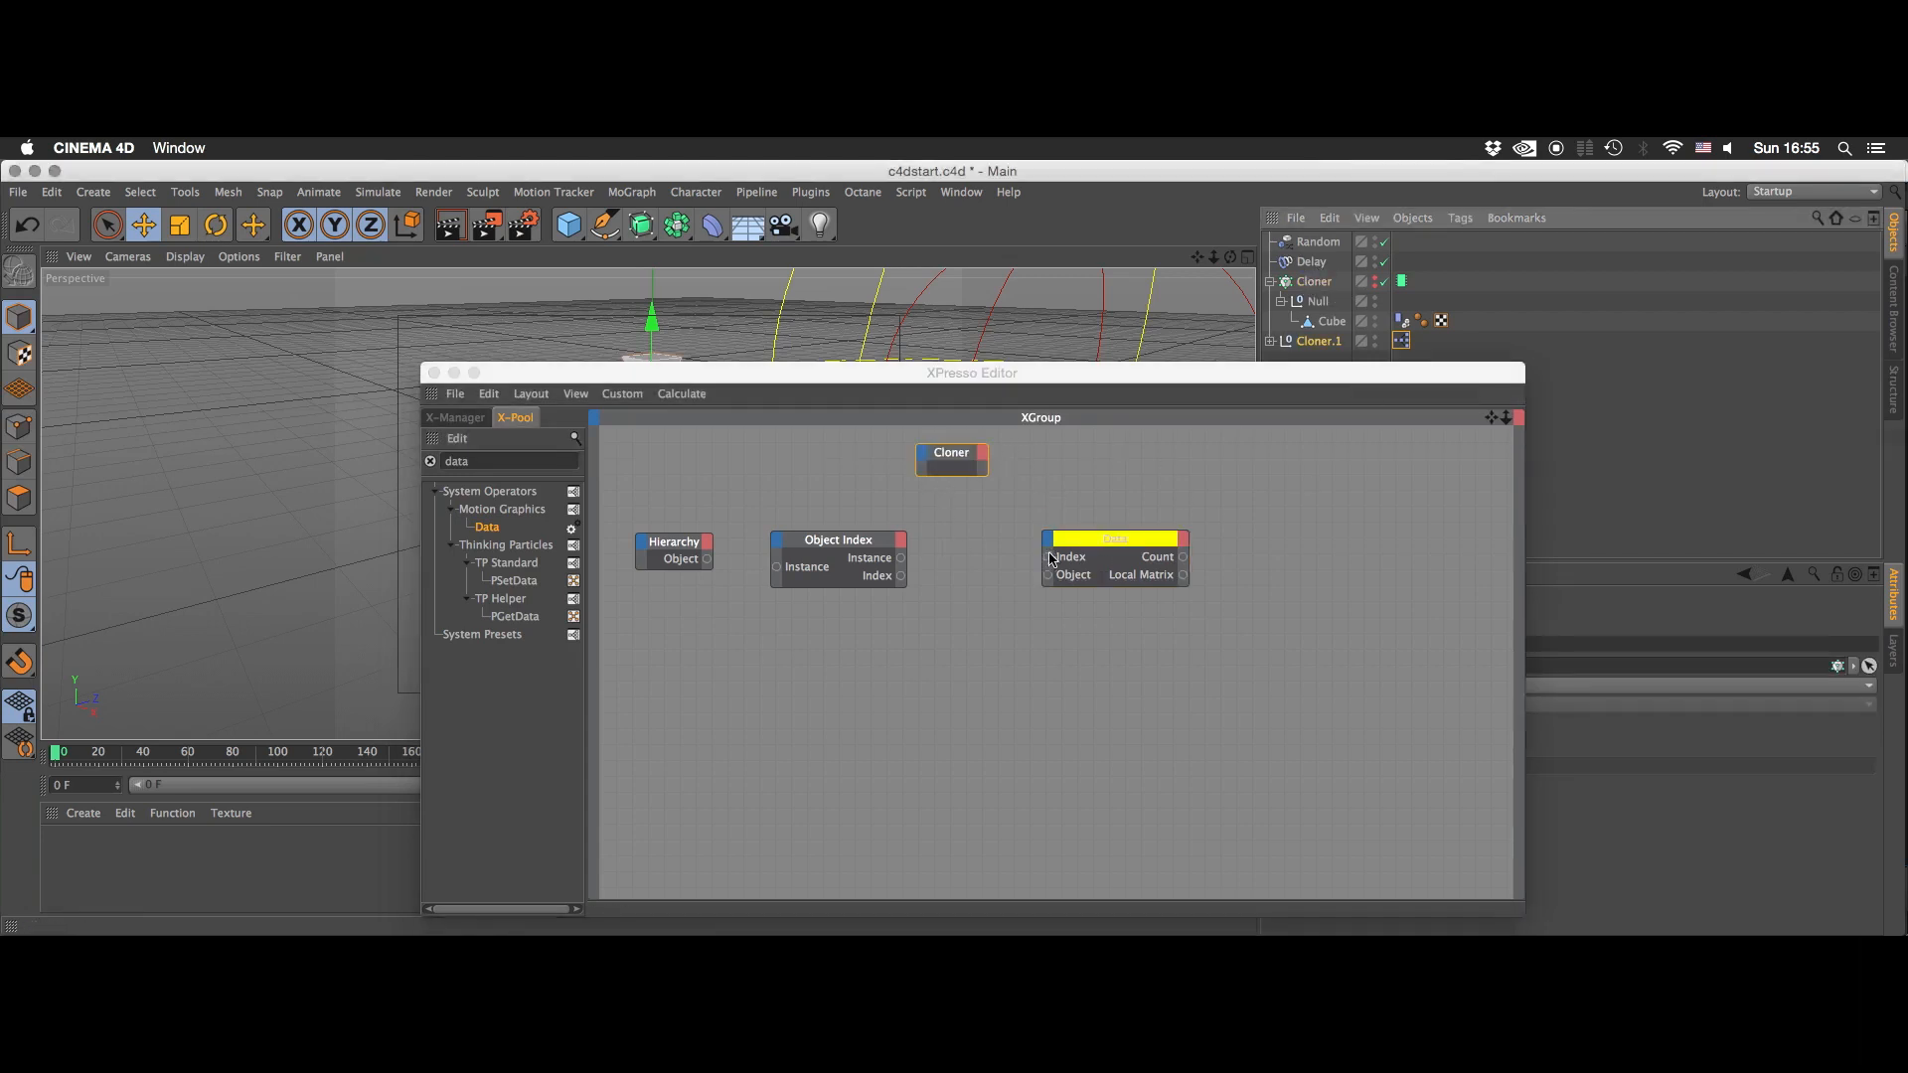
left_click_drag(1048, 574, 932, 553)
left_click_drag(983, 459, 1091, 543)
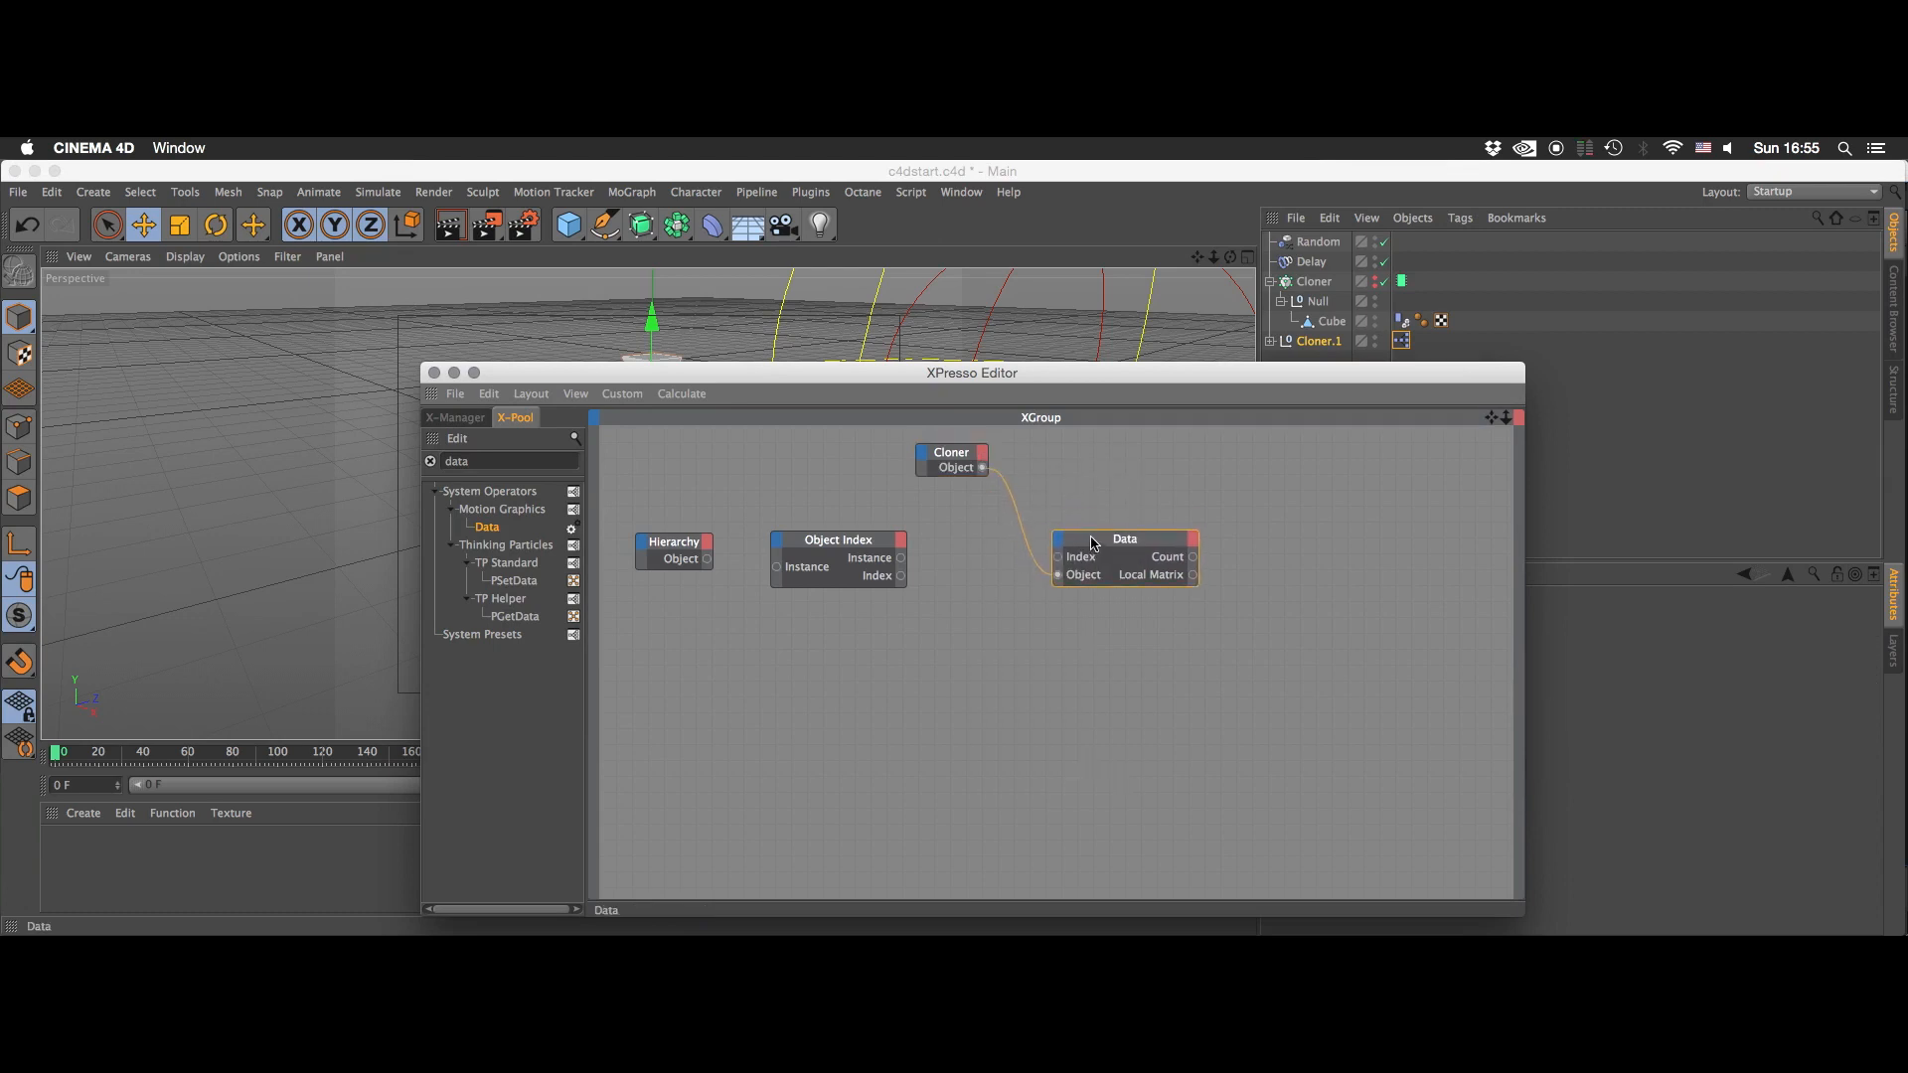
- Connect Object Index's Index output to Data's Index input, and Hierarchy's Object output to Object Index's Instance input
left_click(949, 580)
left_click_drag(901, 576, 1056, 557)
left_click_drag(711, 554, 776, 568)
- Add Null 0 from the Cloner.1 hierarchy as a node and connect Object Index's Instance output to its Object input
left_click_drag(1189, 374, 731, 386)
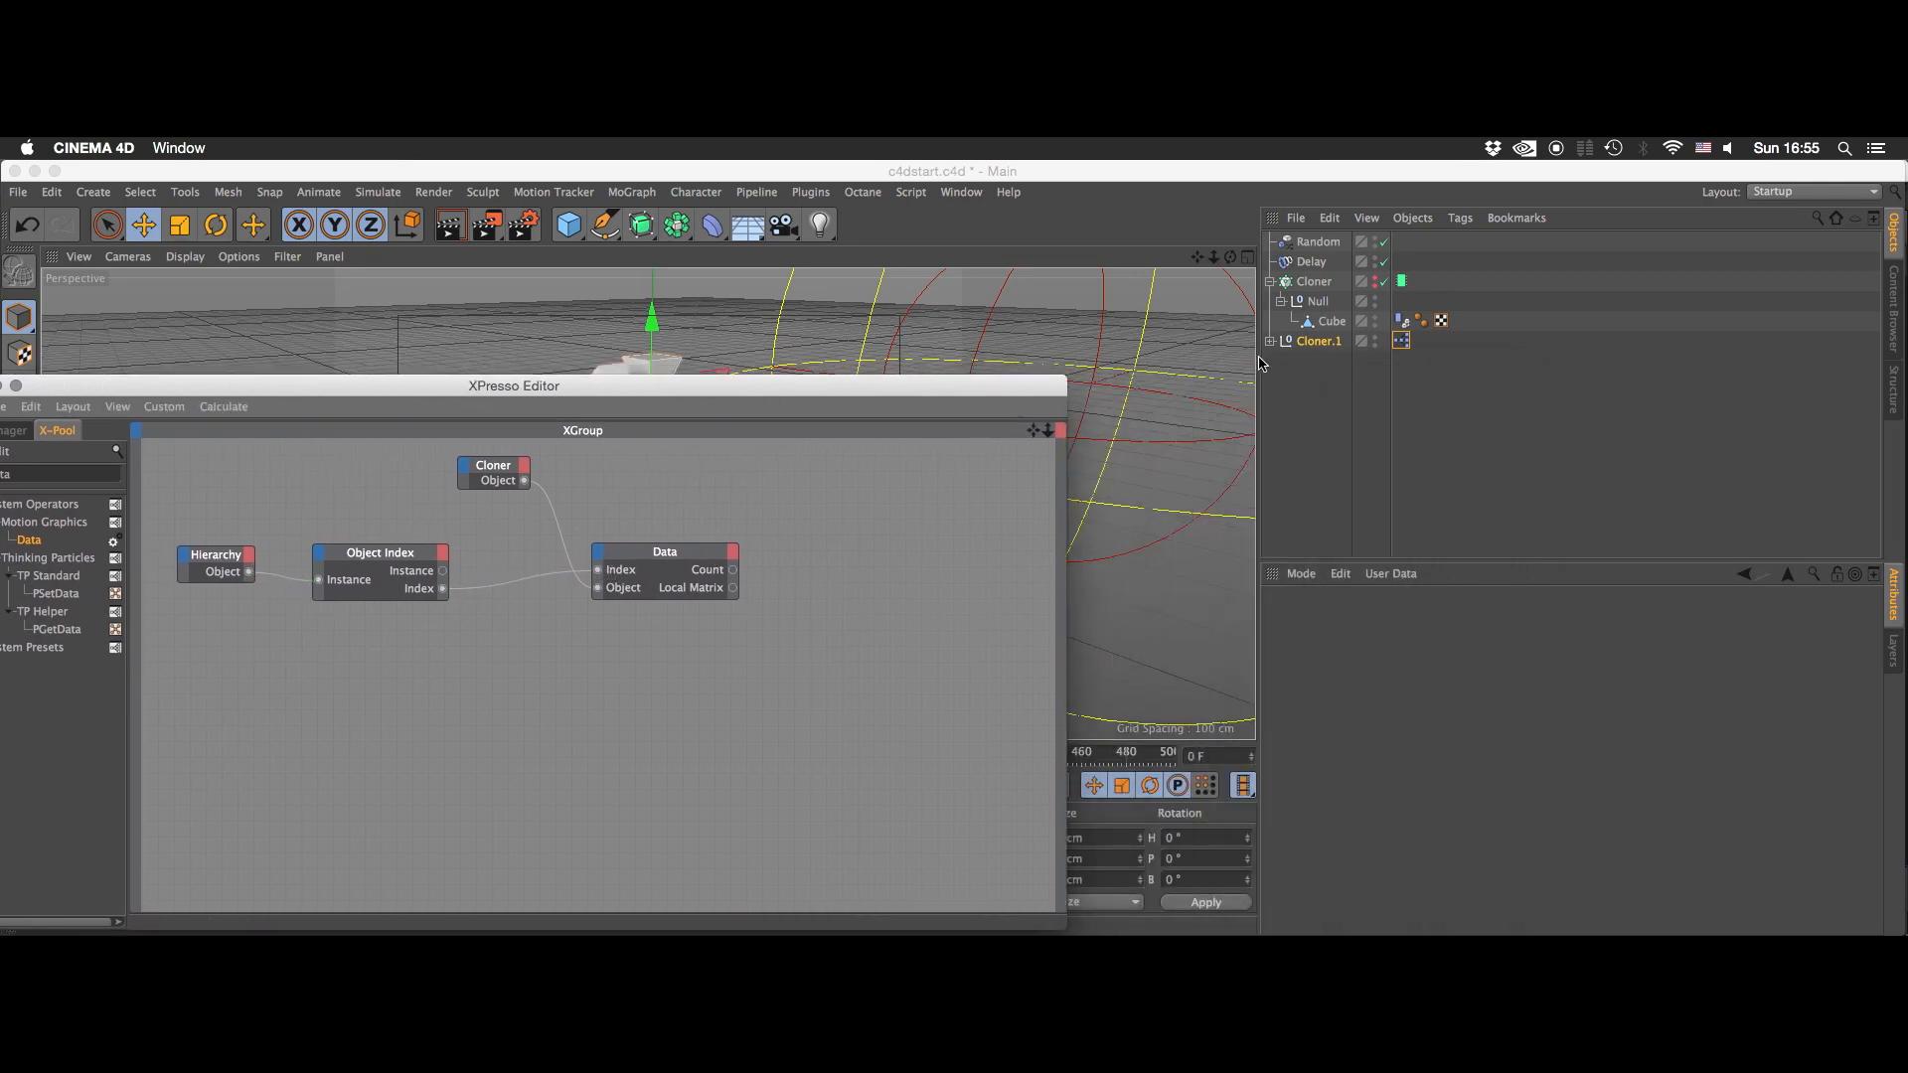
left_click(1270, 342)
left_click(1281, 362)
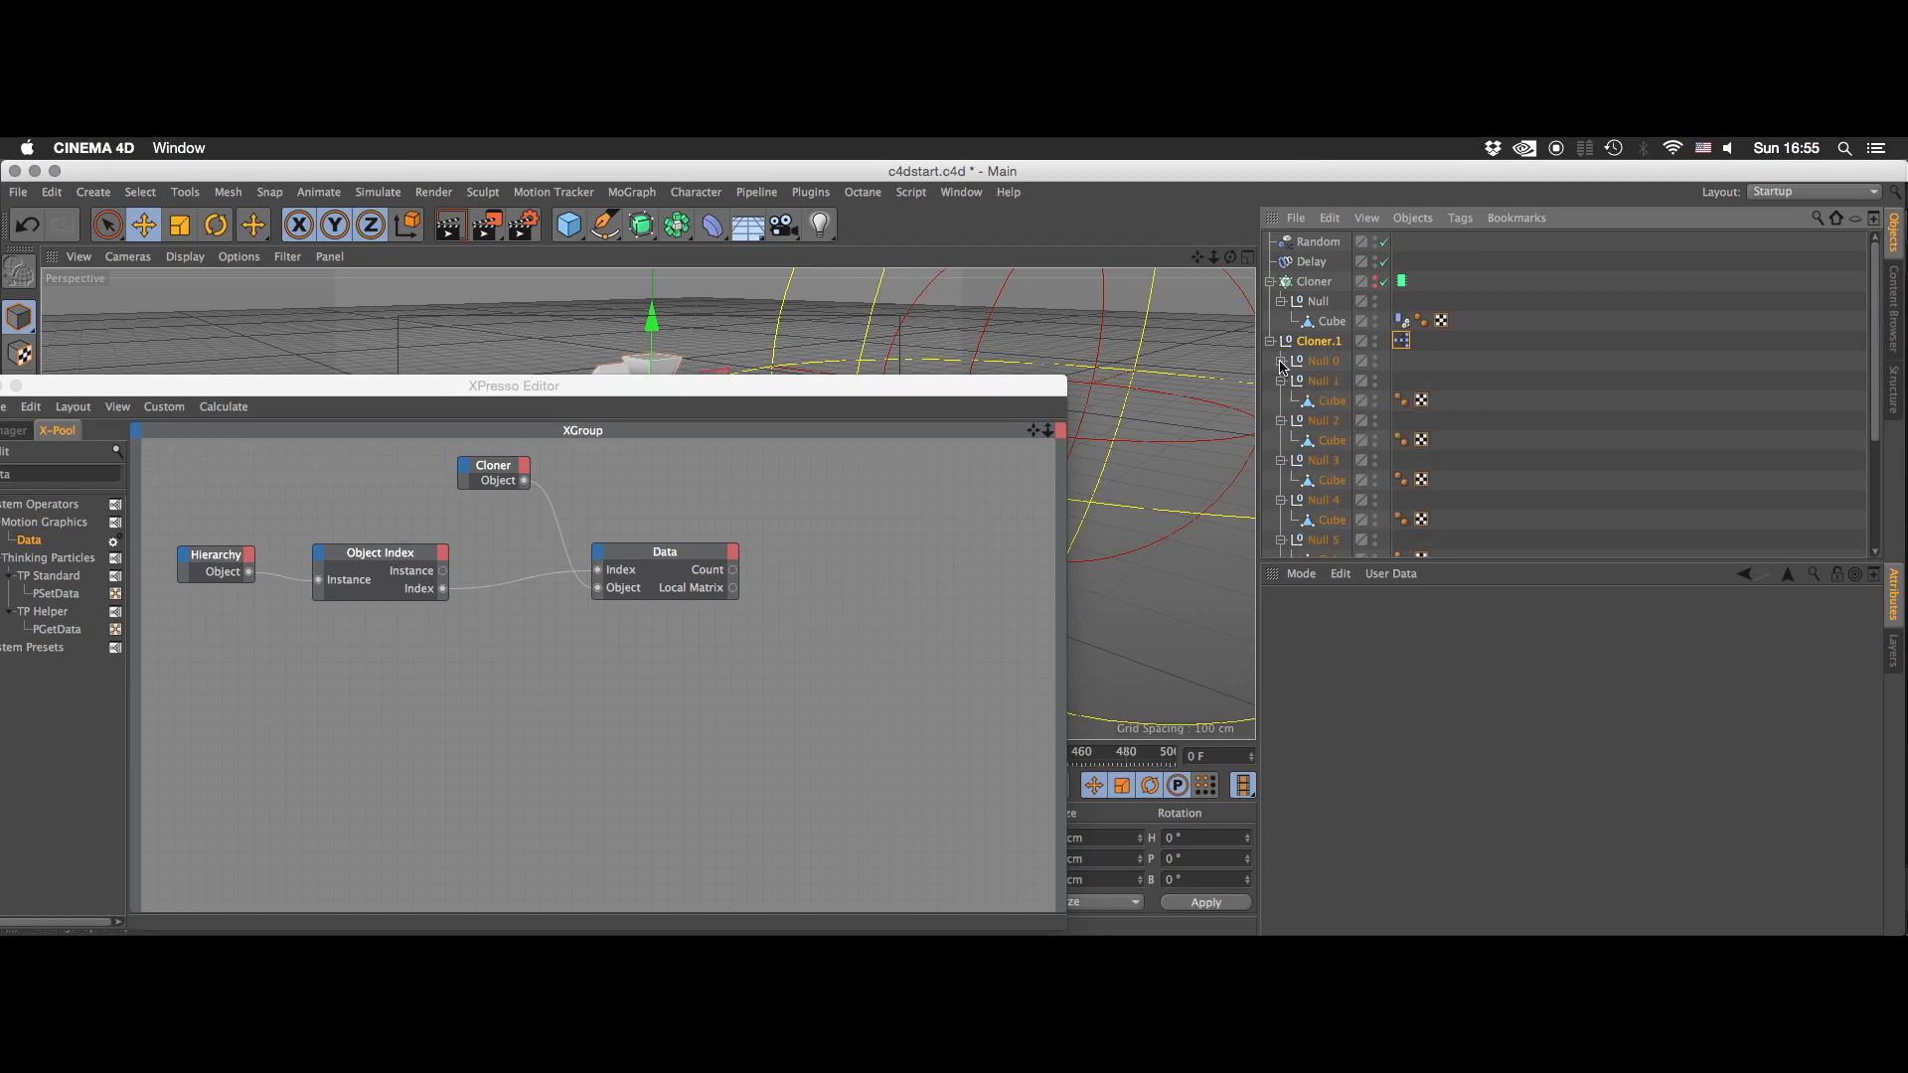
left_click(1281, 363)
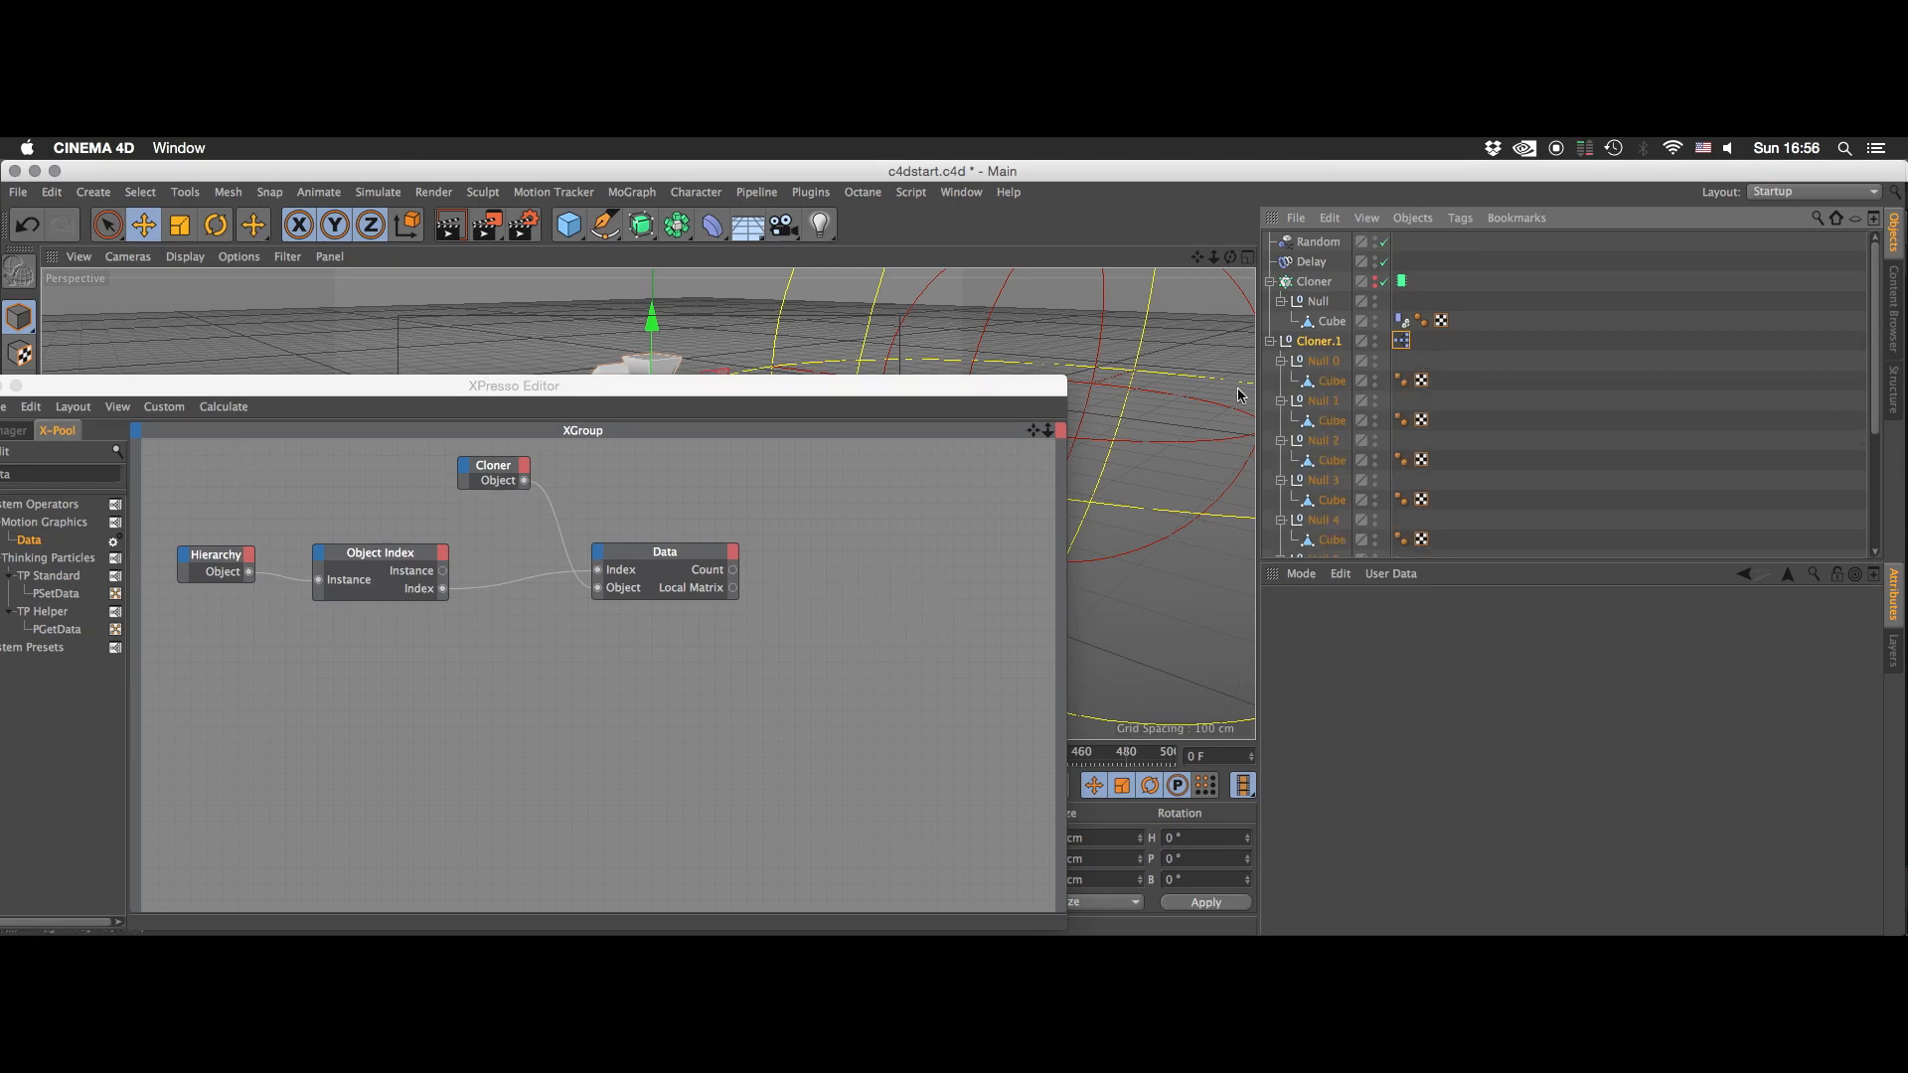
left_click(343, 556)
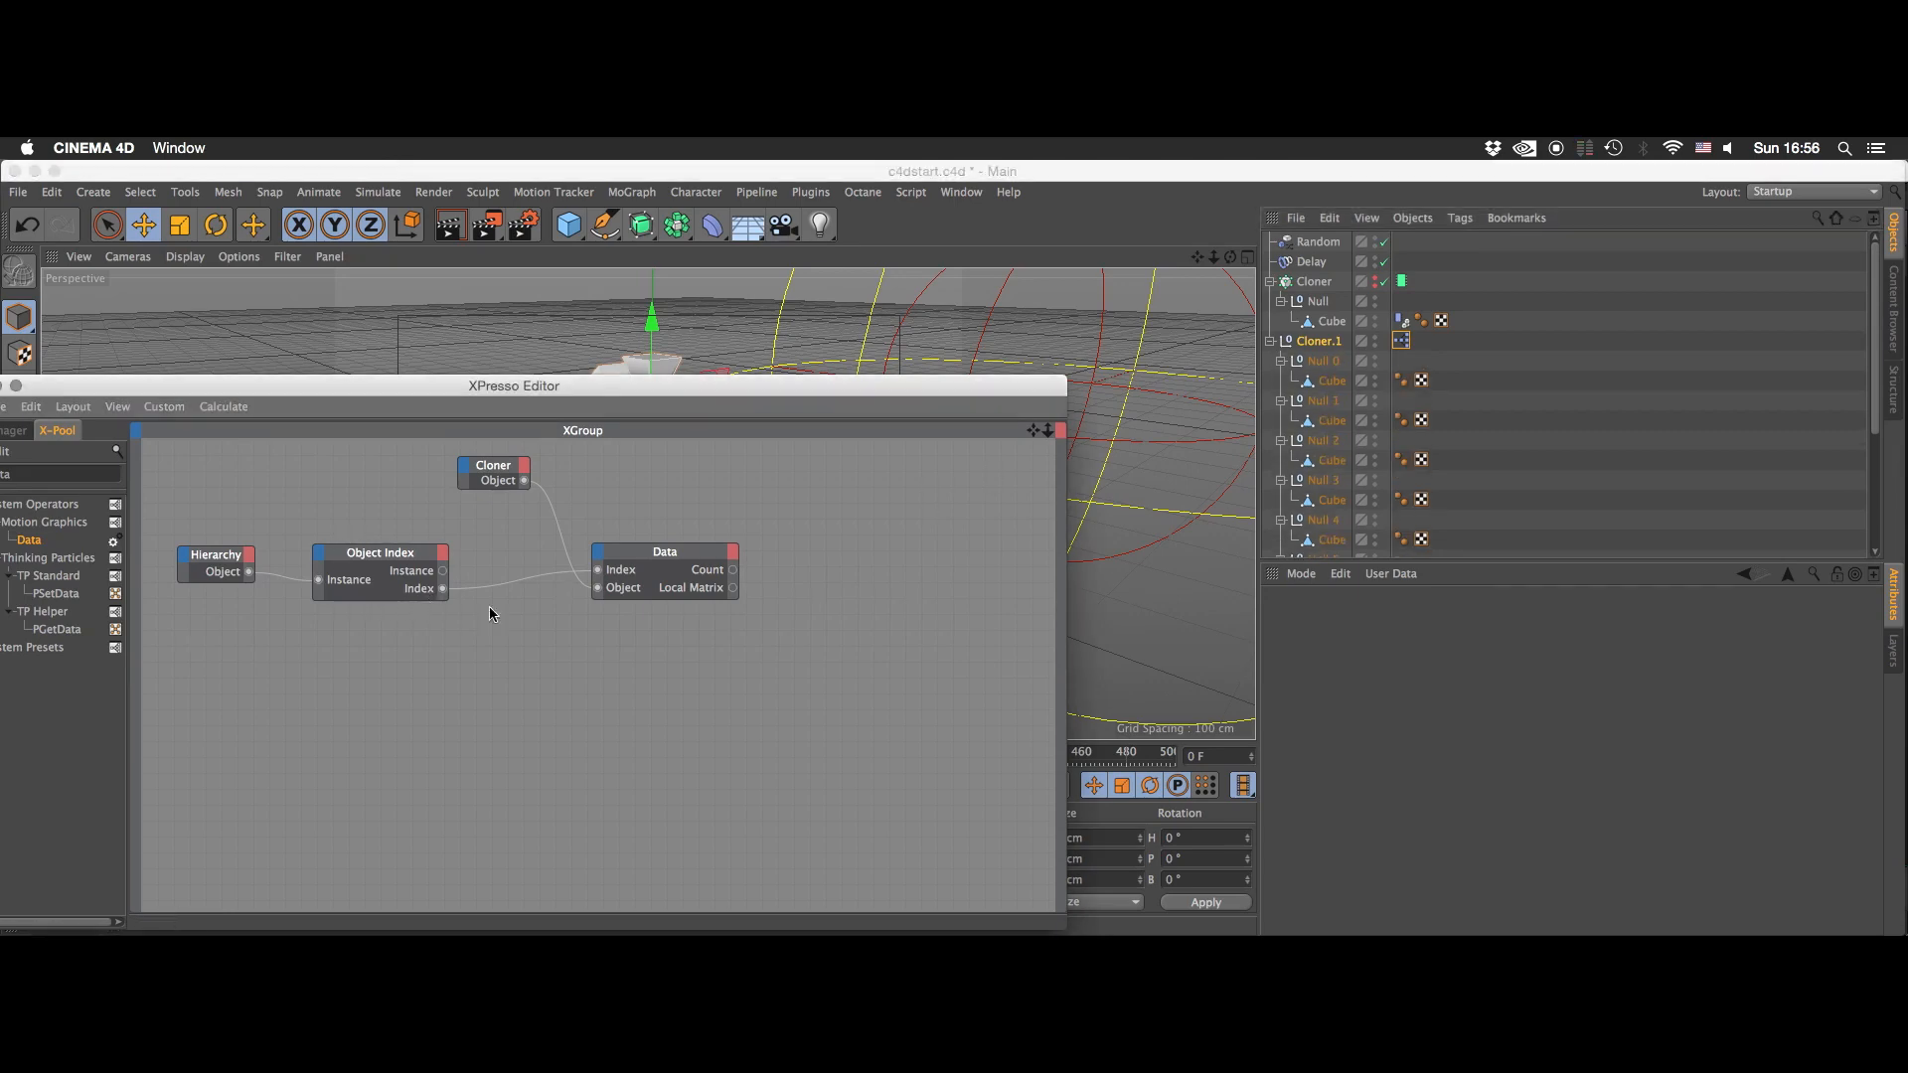
left_click_drag(656, 558, 662, 562)
left_click(767, 680)
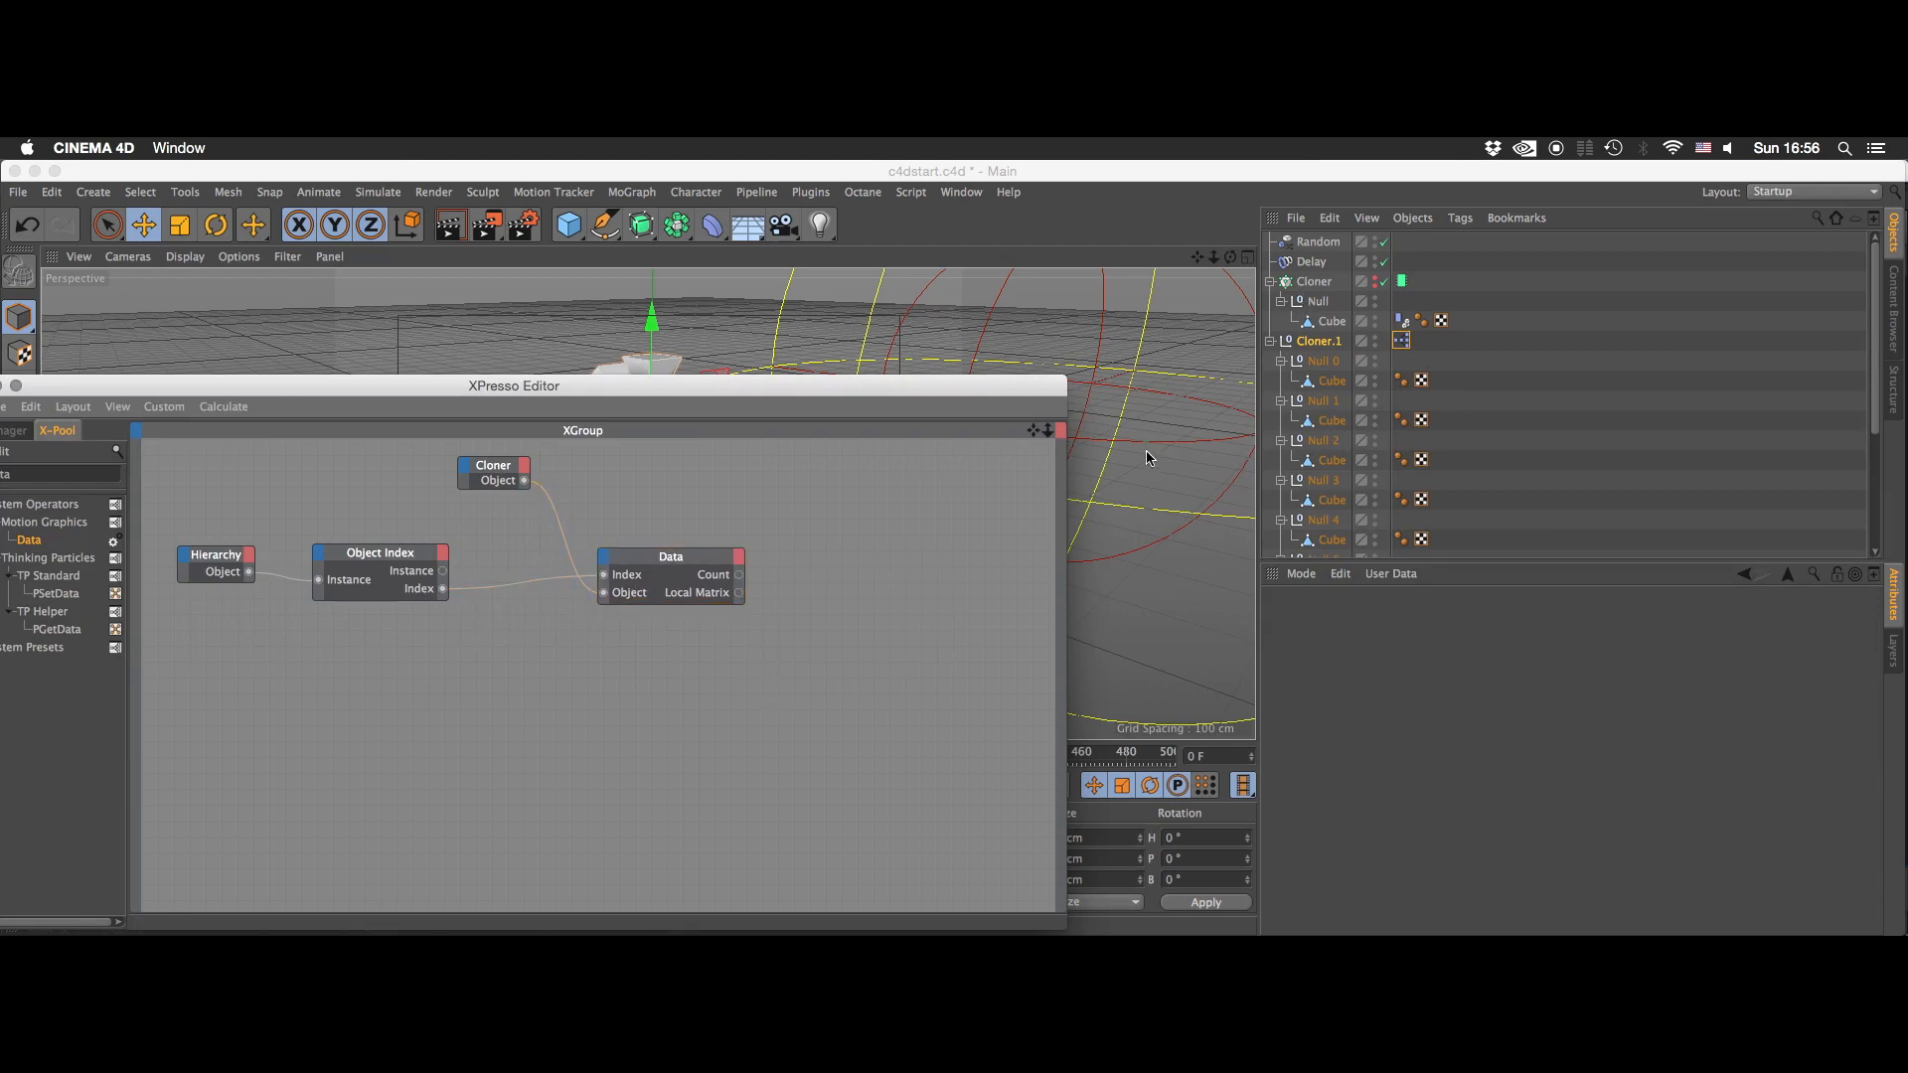
left_click(1524, 364)
left_click_drag(803, 541, 807, 537)
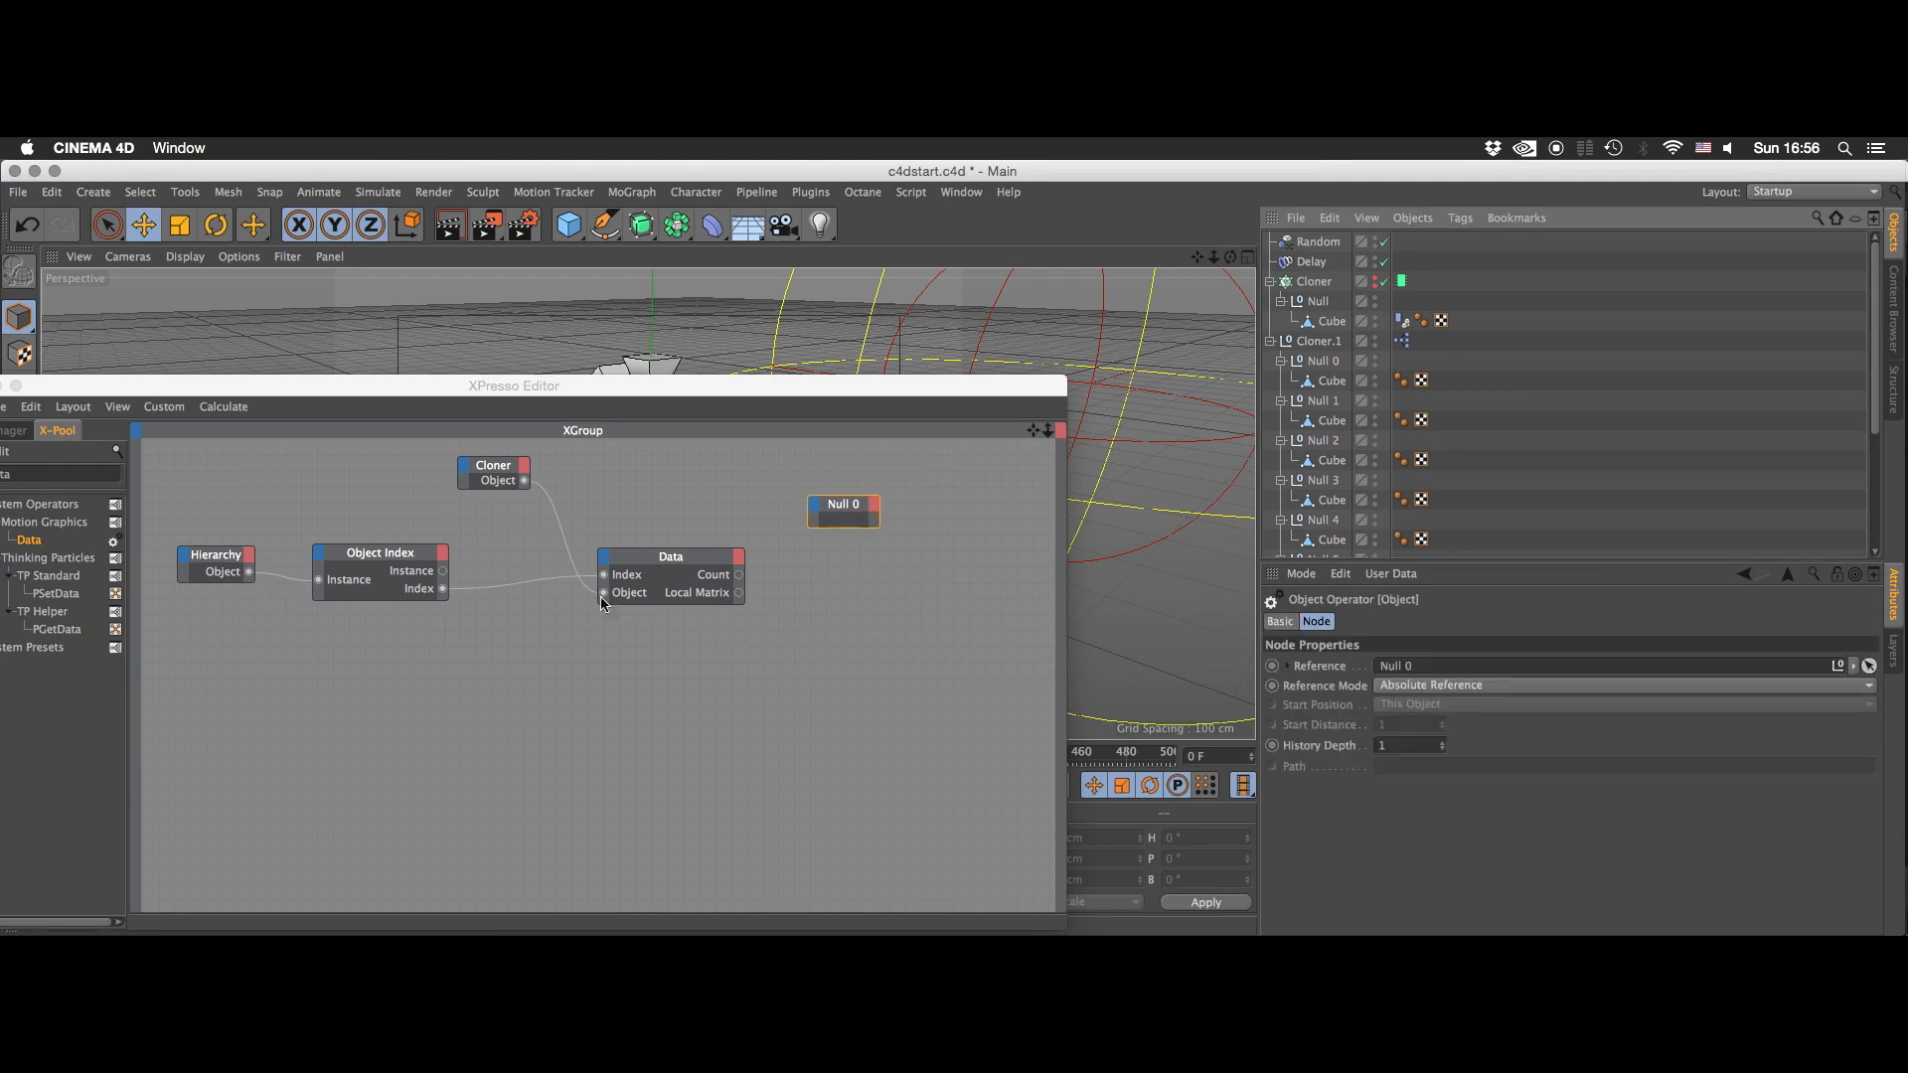
left_click_drag(443, 571, 822, 508)
left_click(840, 618)
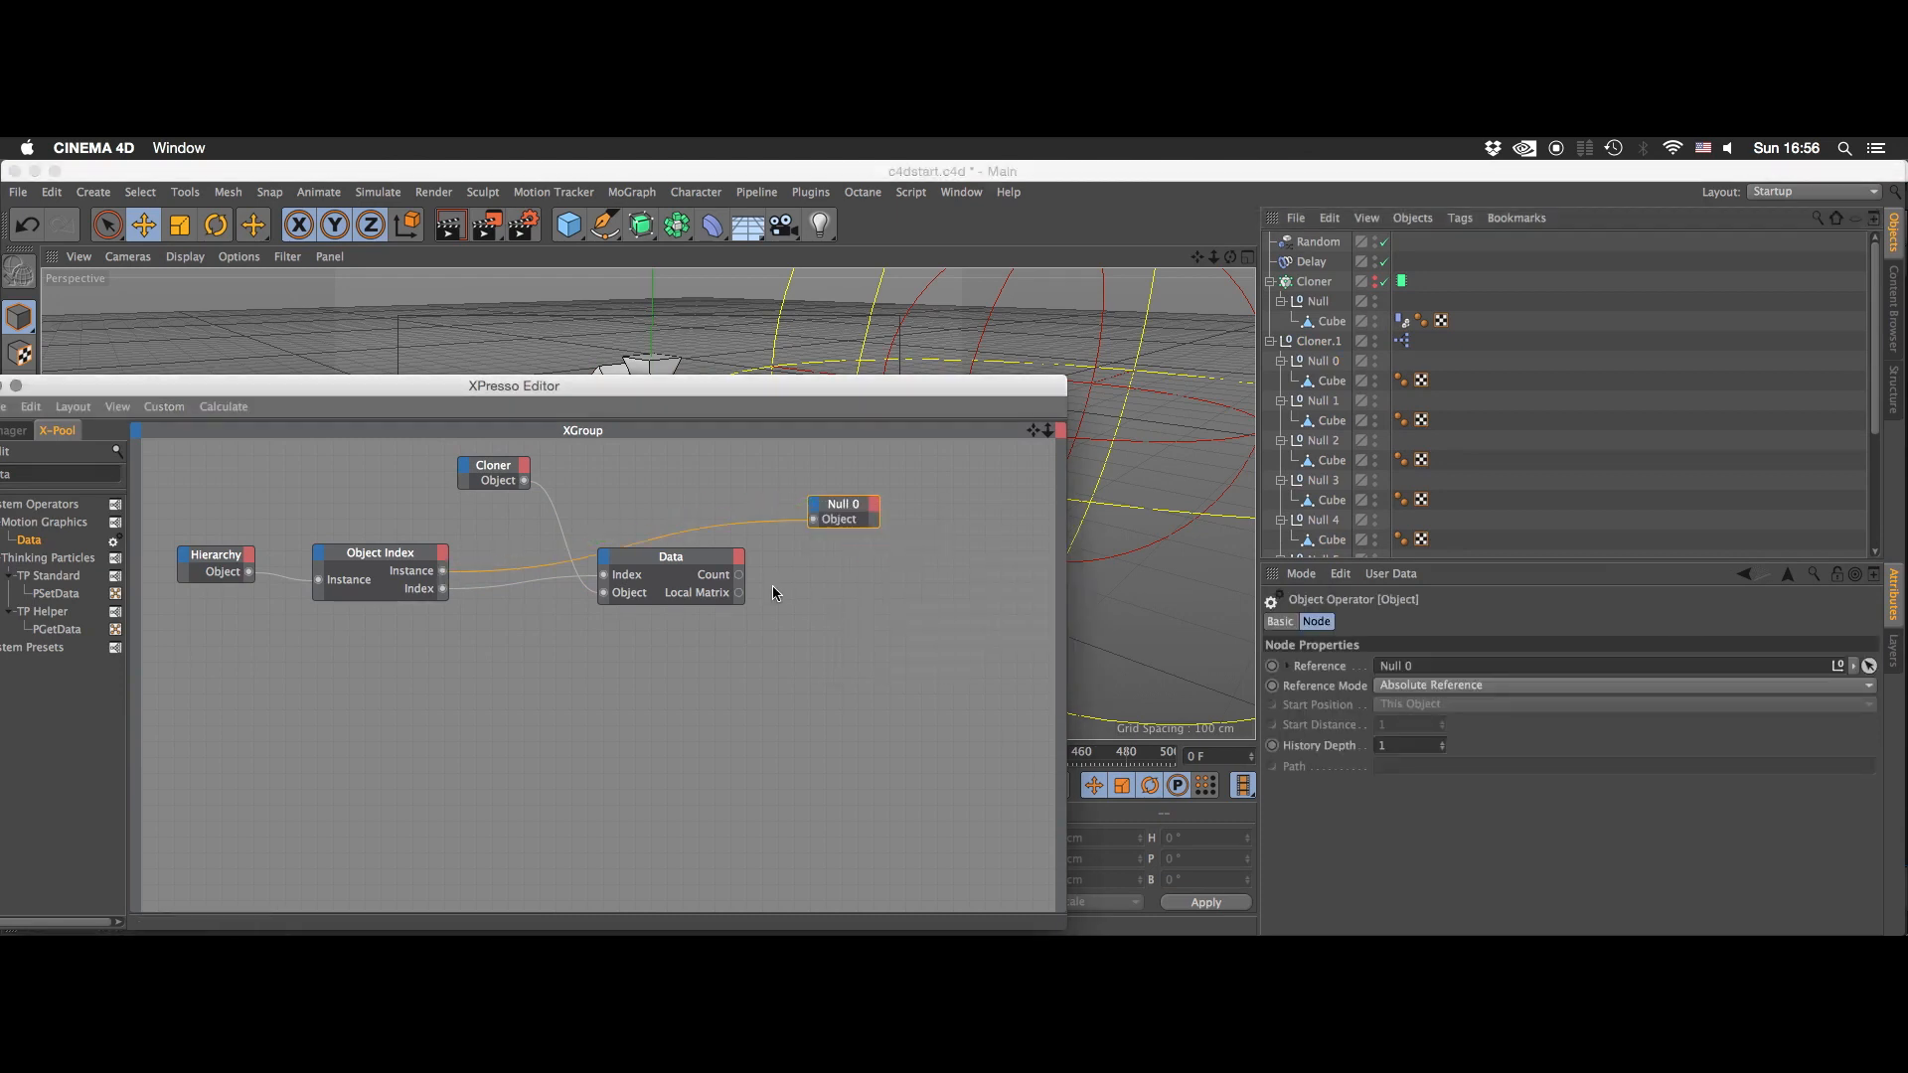
- Add a Global Matrix output to the Data node and connect it to a Global Matrix input on Null 0
left_click(765, 558)
left_click(739, 563)
left_click(773, 612)
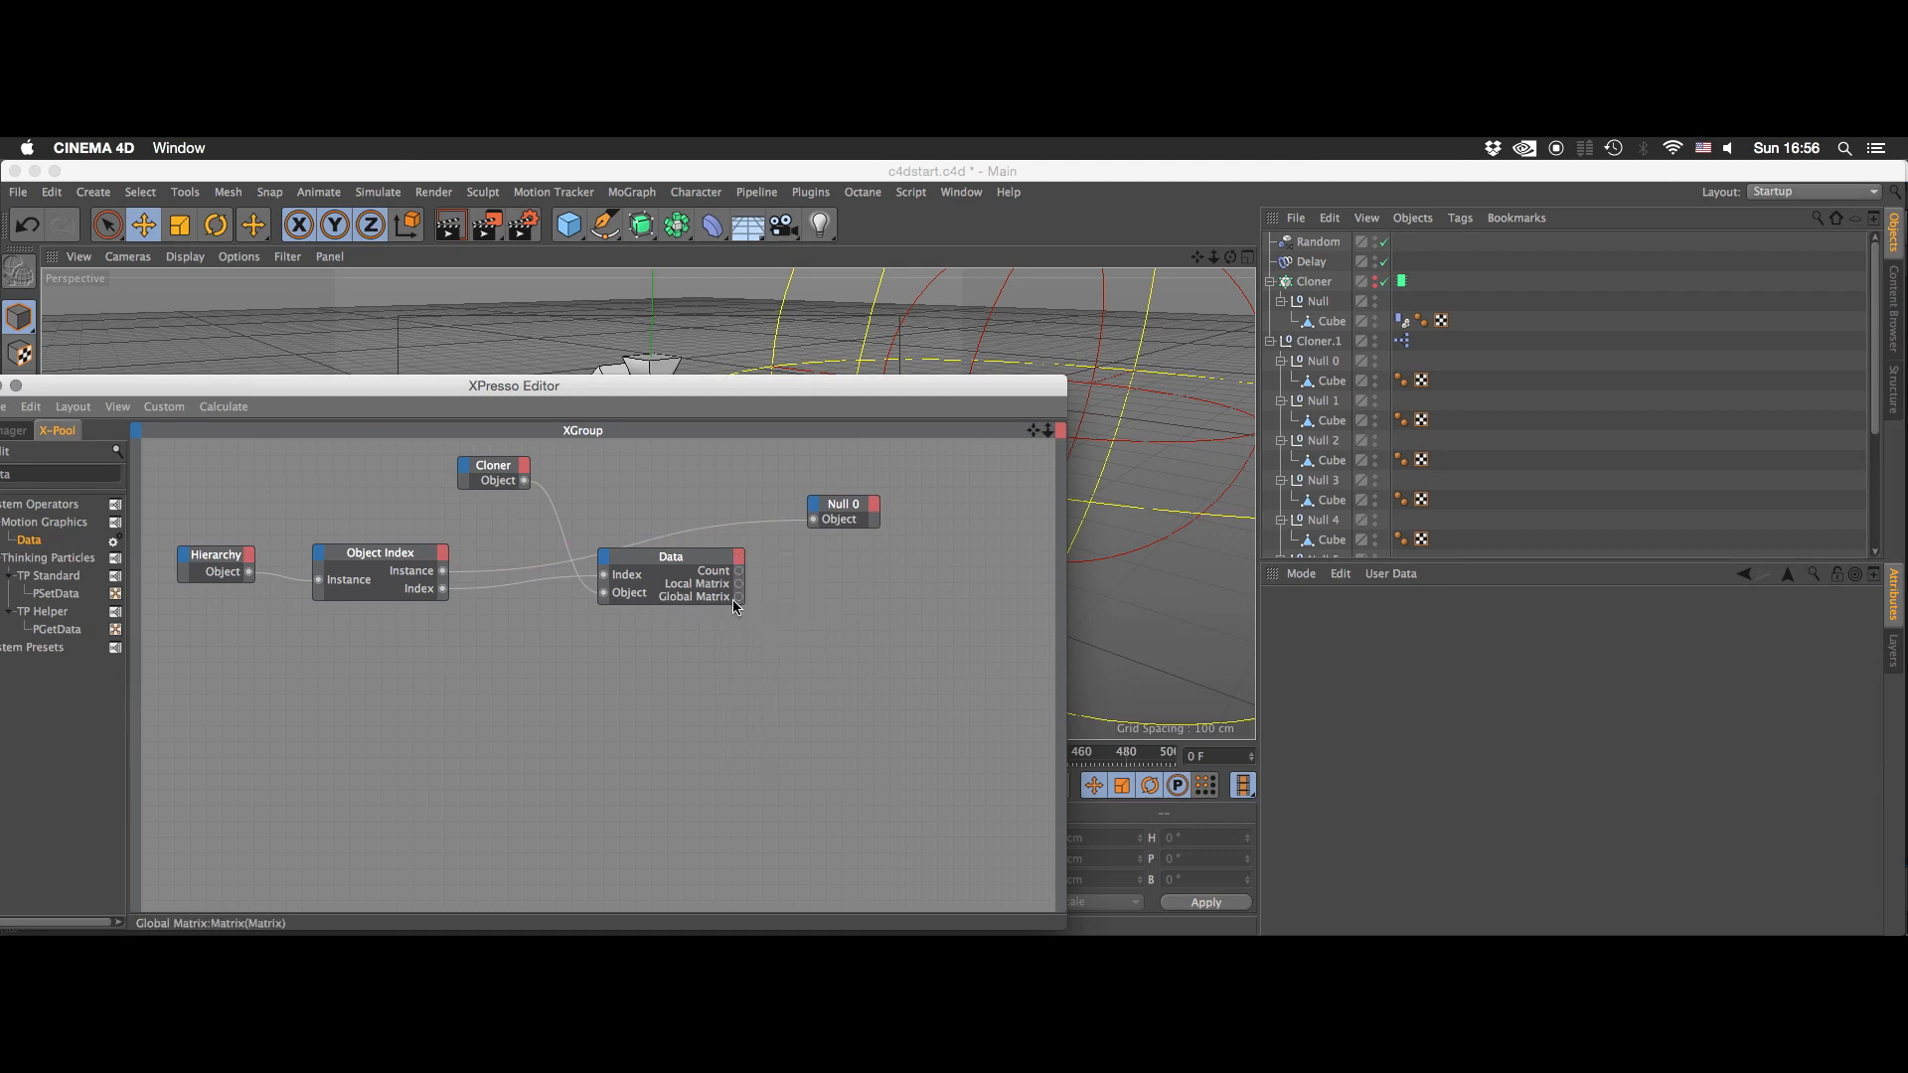
left_click_drag(815, 506, 816, 509)
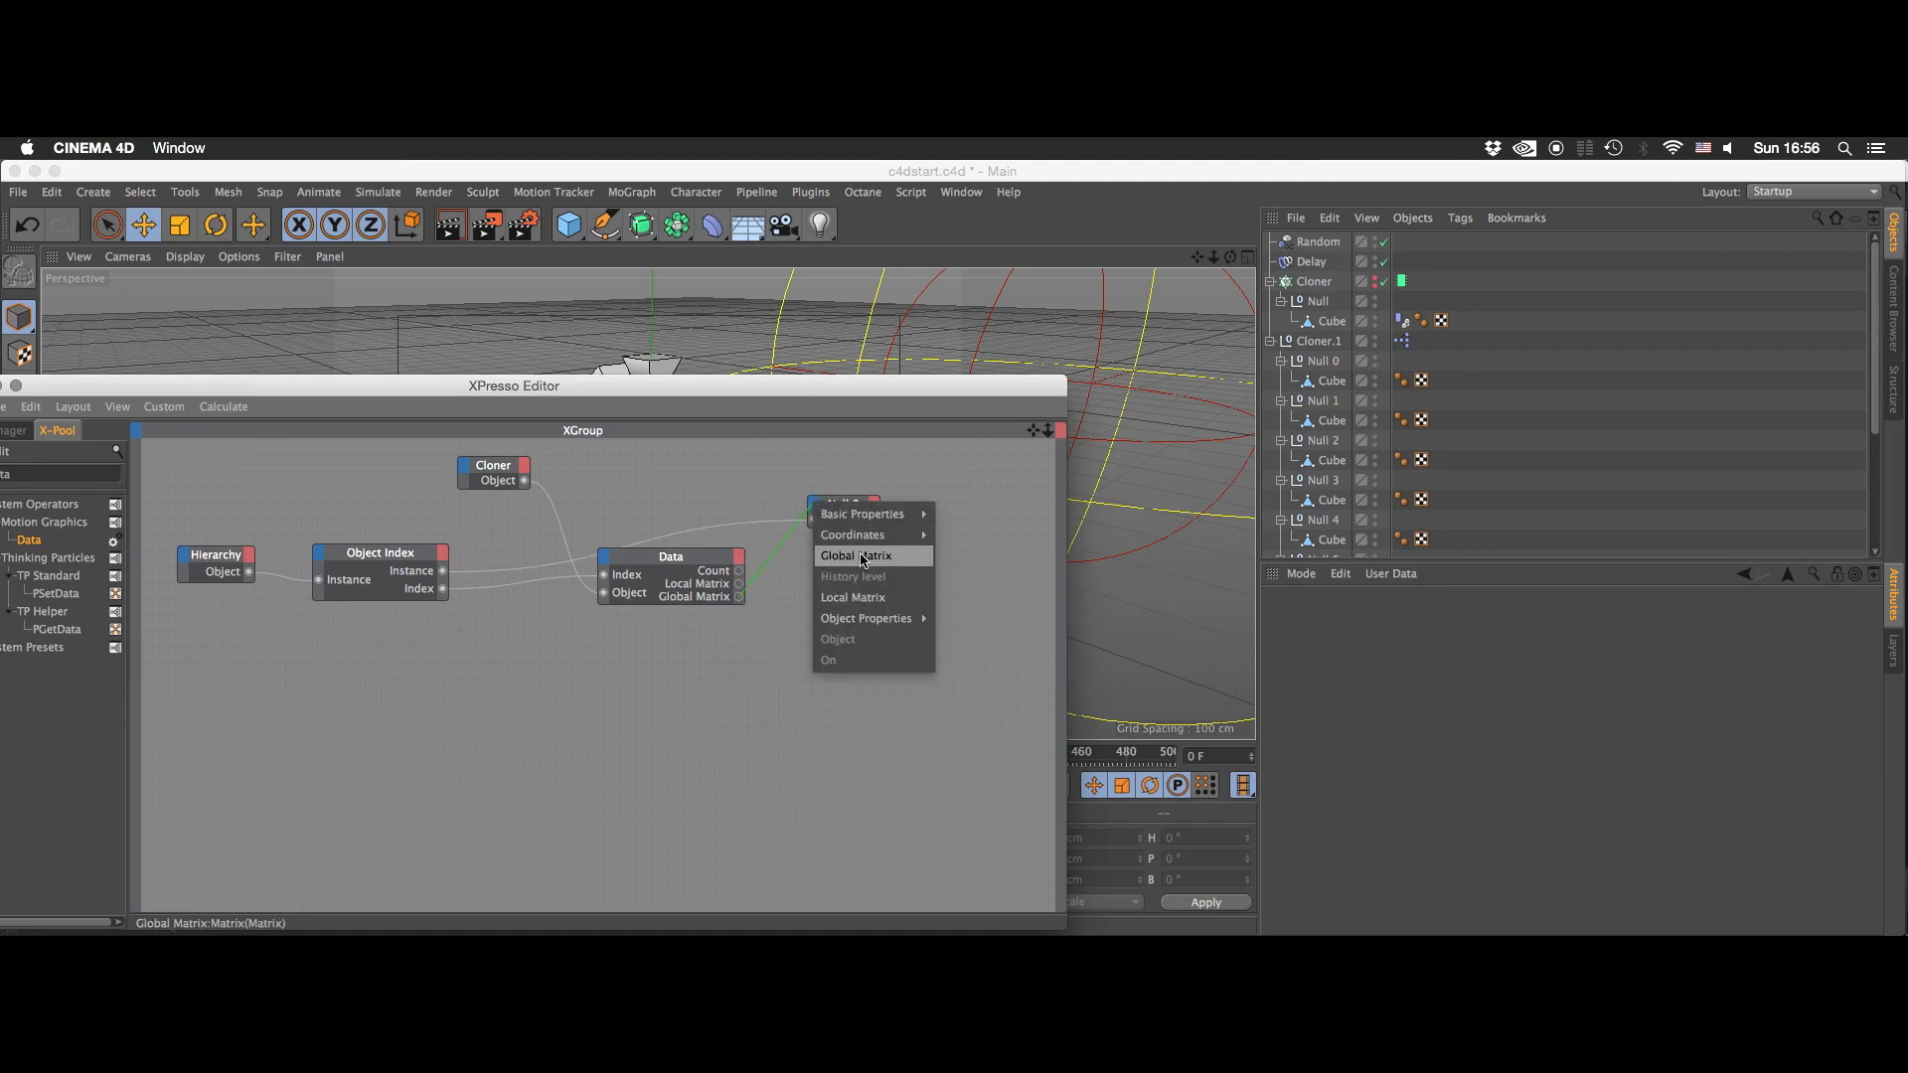
left_click(895, 561)
- Enlarge the Null 0 node and rearrange the Data, Object Index and Hierarchy nodes for a clearer layout
left_click_drag(882, 395, 1090, 391)
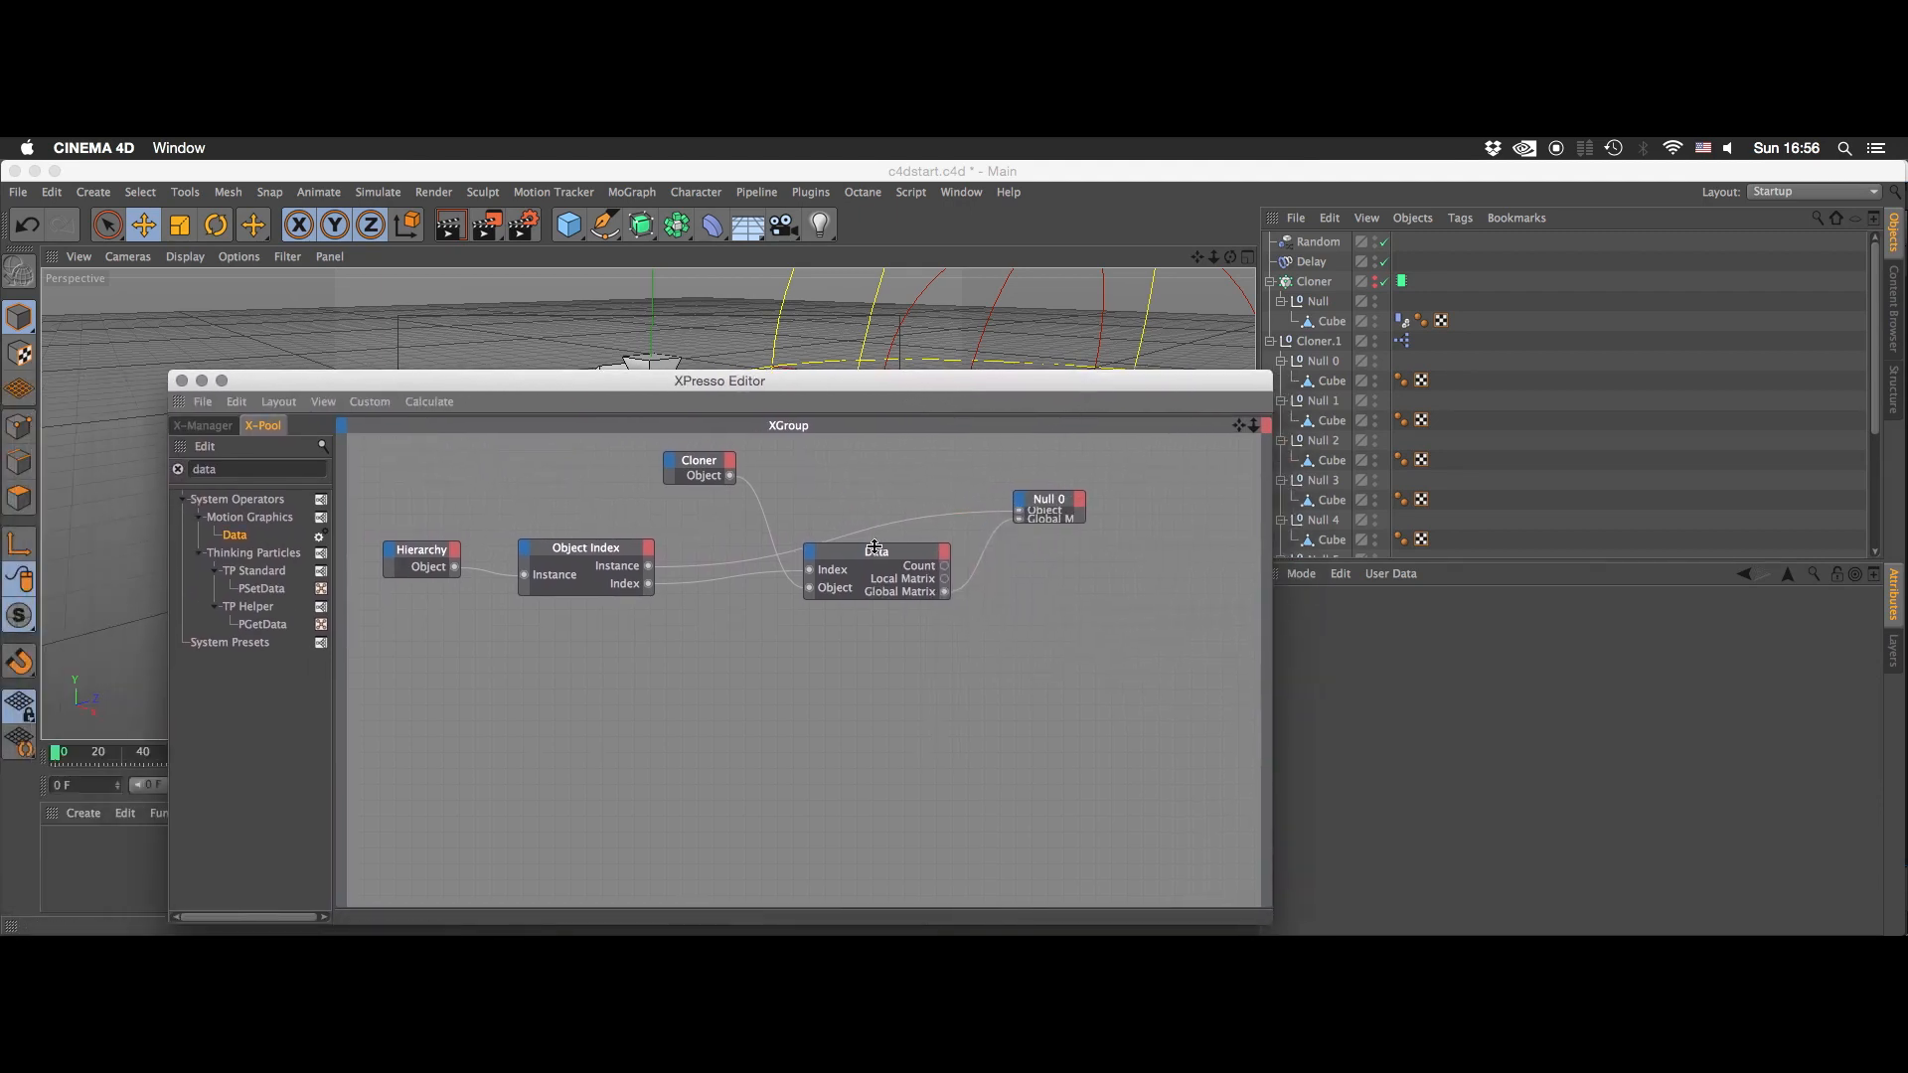
left_click_drag(877, 549, 882, 611)
left_click(1090, 527)
left_click_drag(1083, 519, 1146, 576)
left_click(1116, 596)
left_click_drag(583, 556, 599, 542)
left_click(557, 656)
left_click_drag(421, 549, 434, 533)
left_click(506, 724)
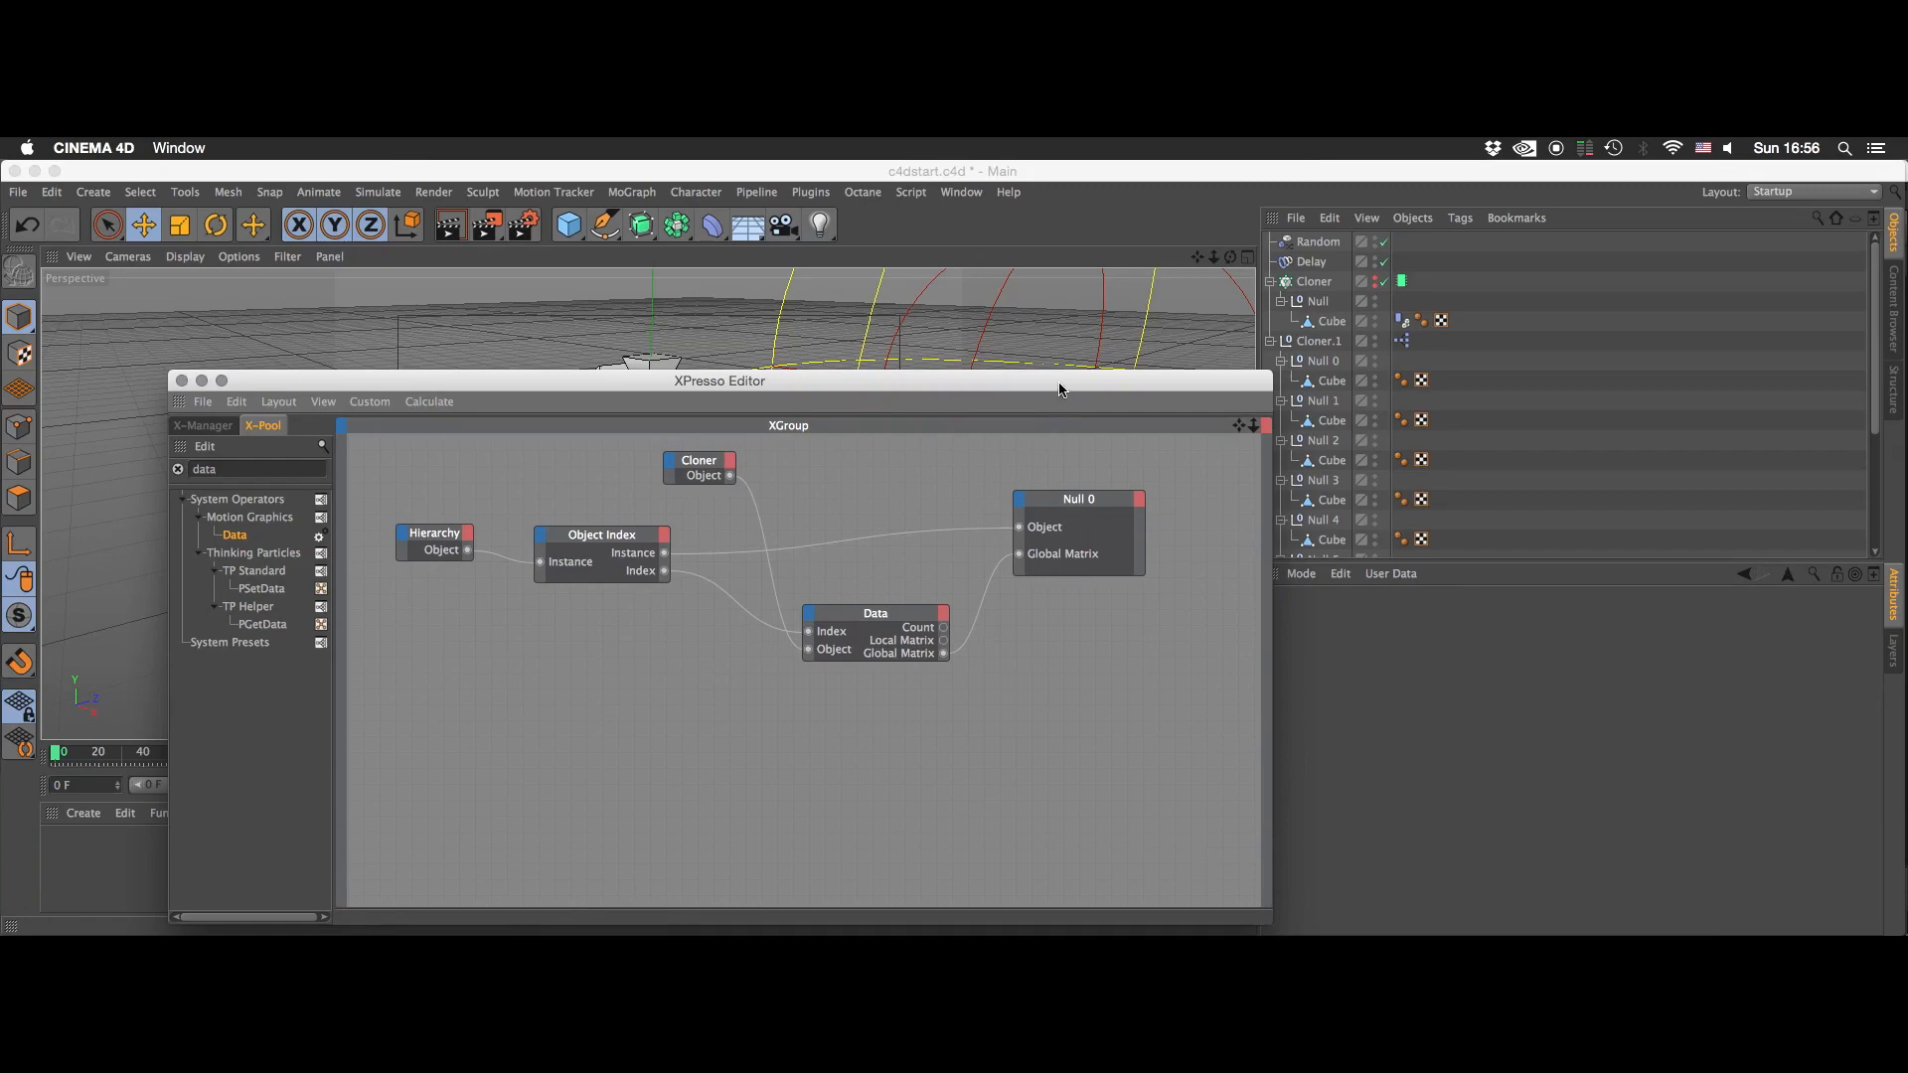
- Move the Cloner node below the Object Index node and close the XPresso Editor
left_click_drag(1060, 389, 1066, 385)
left_click_drag(693, 457, 655, 731)
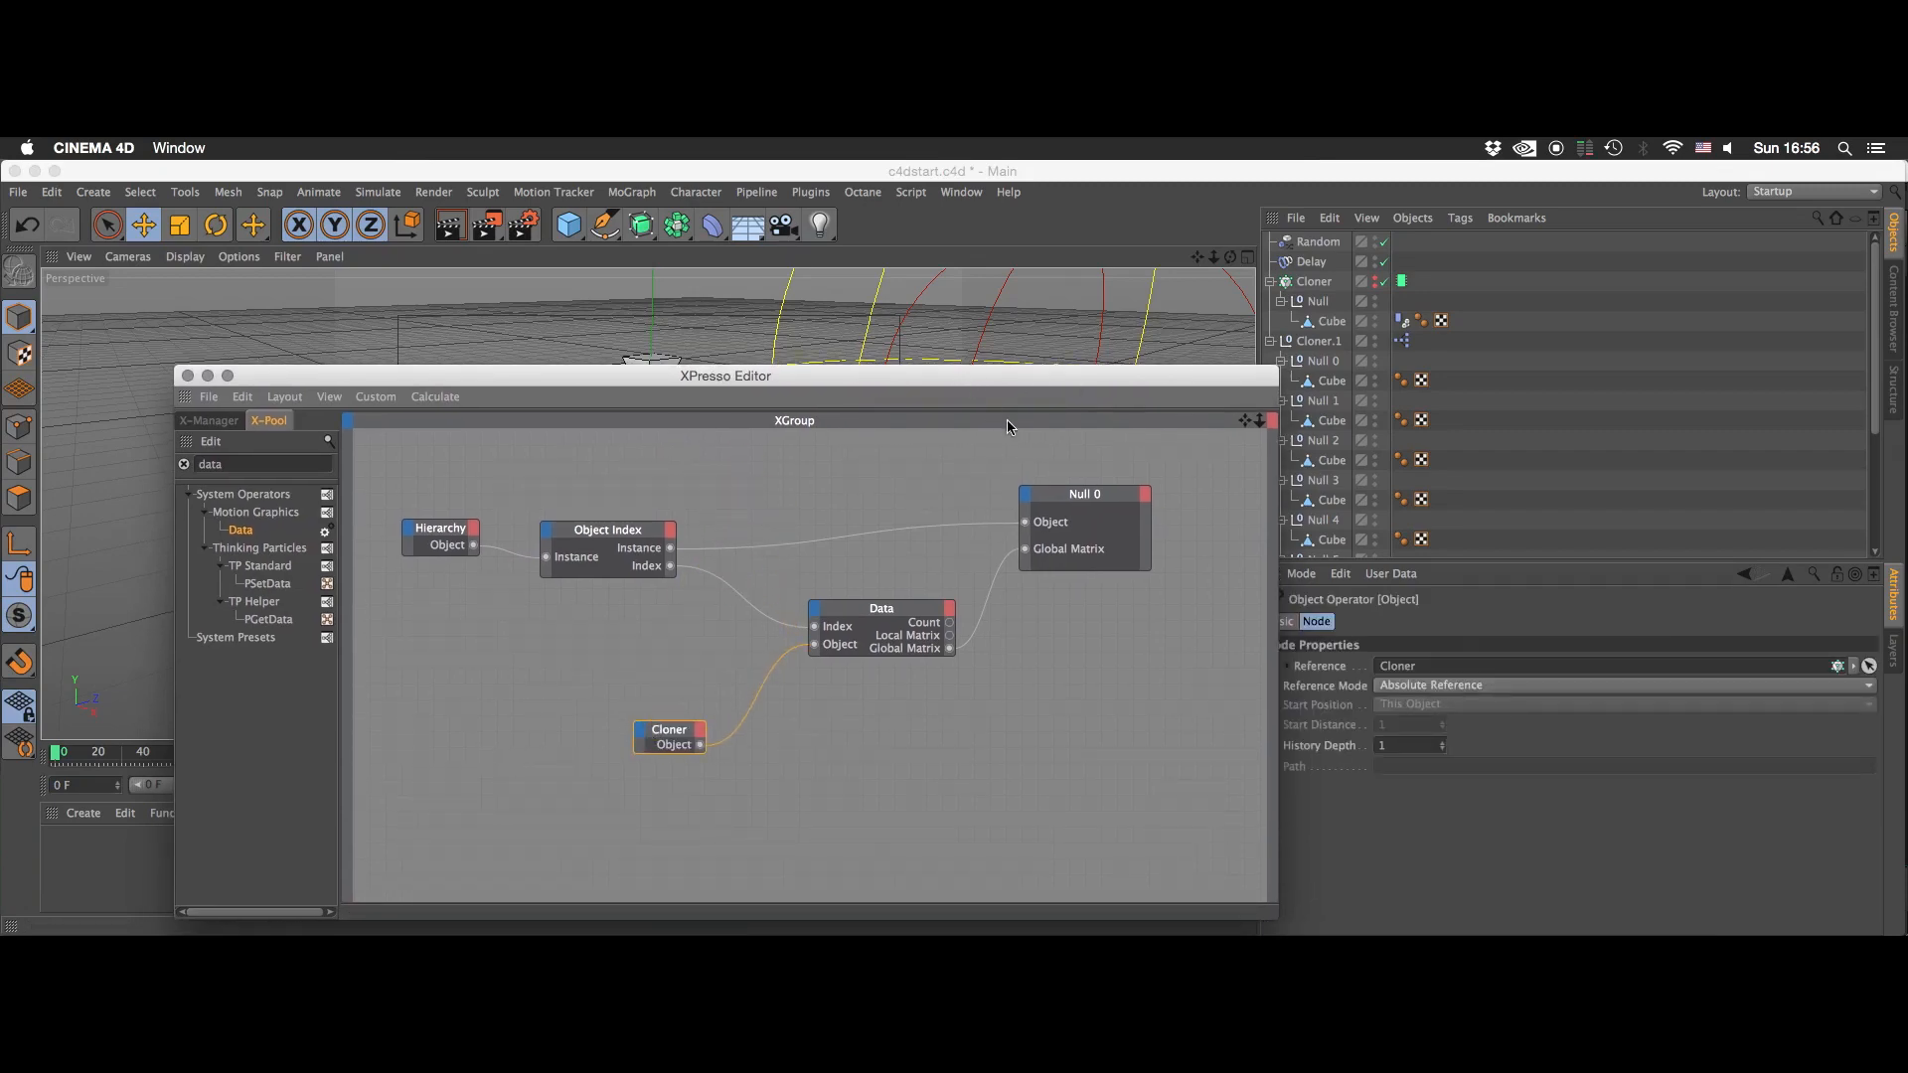
left_click_drag(1018, 385, 1077, 359)
left_click(247, 349)
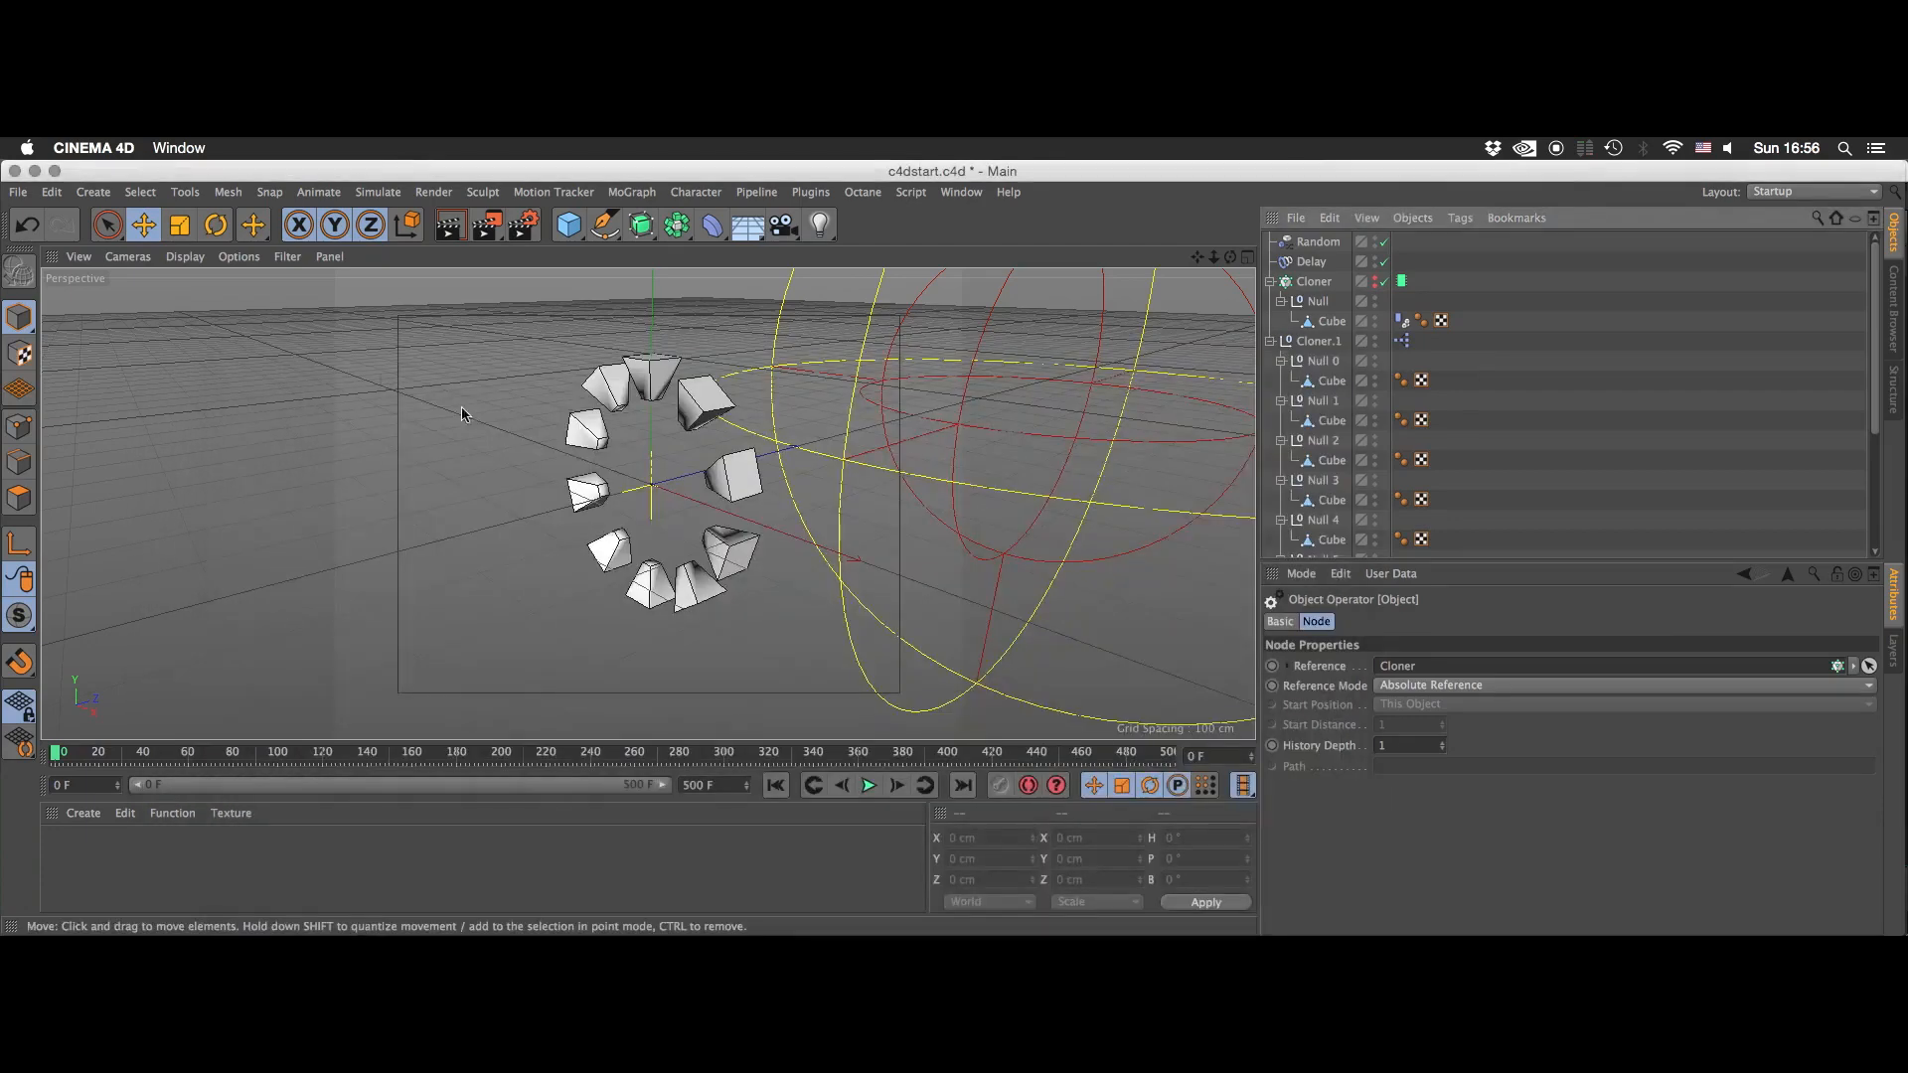
- Play the animation to check the motion of the editable cubes, stopping at frame 245
left_click(857, 788)
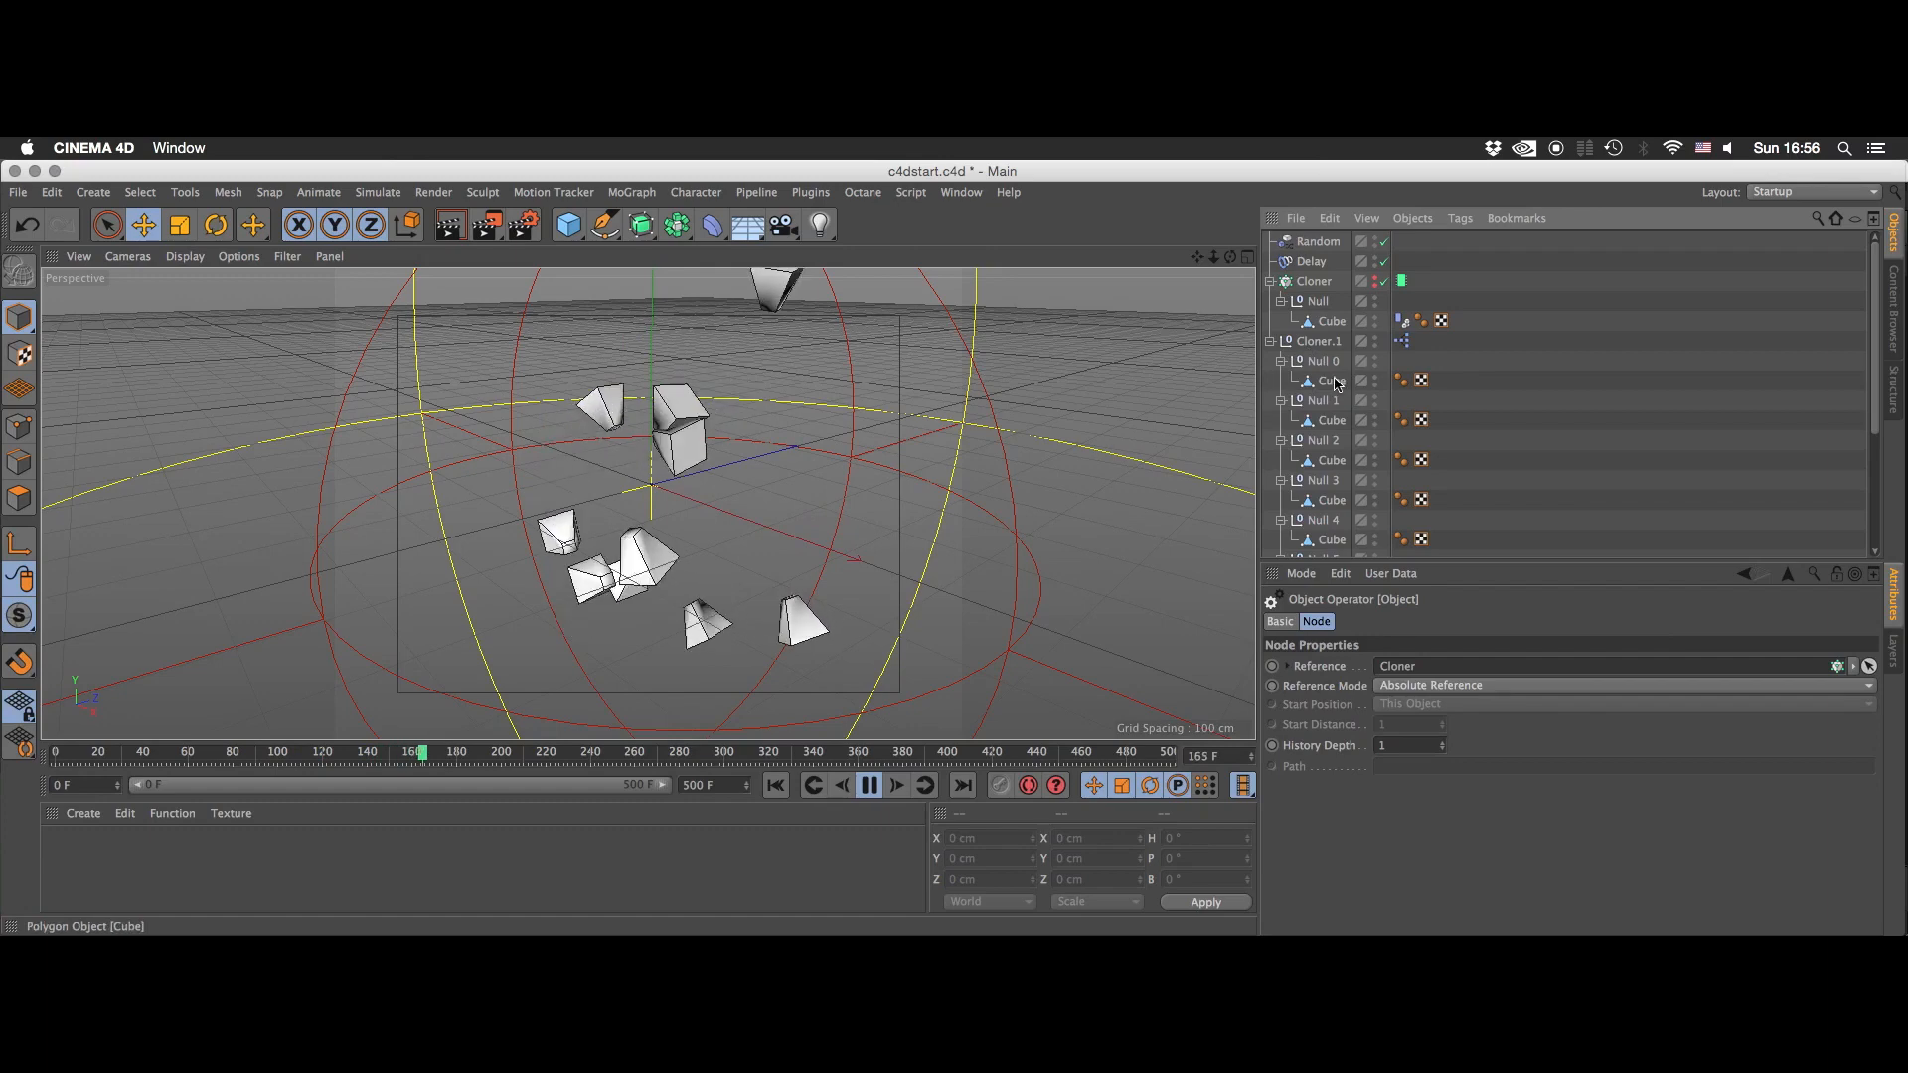
left_click(1332, 420)
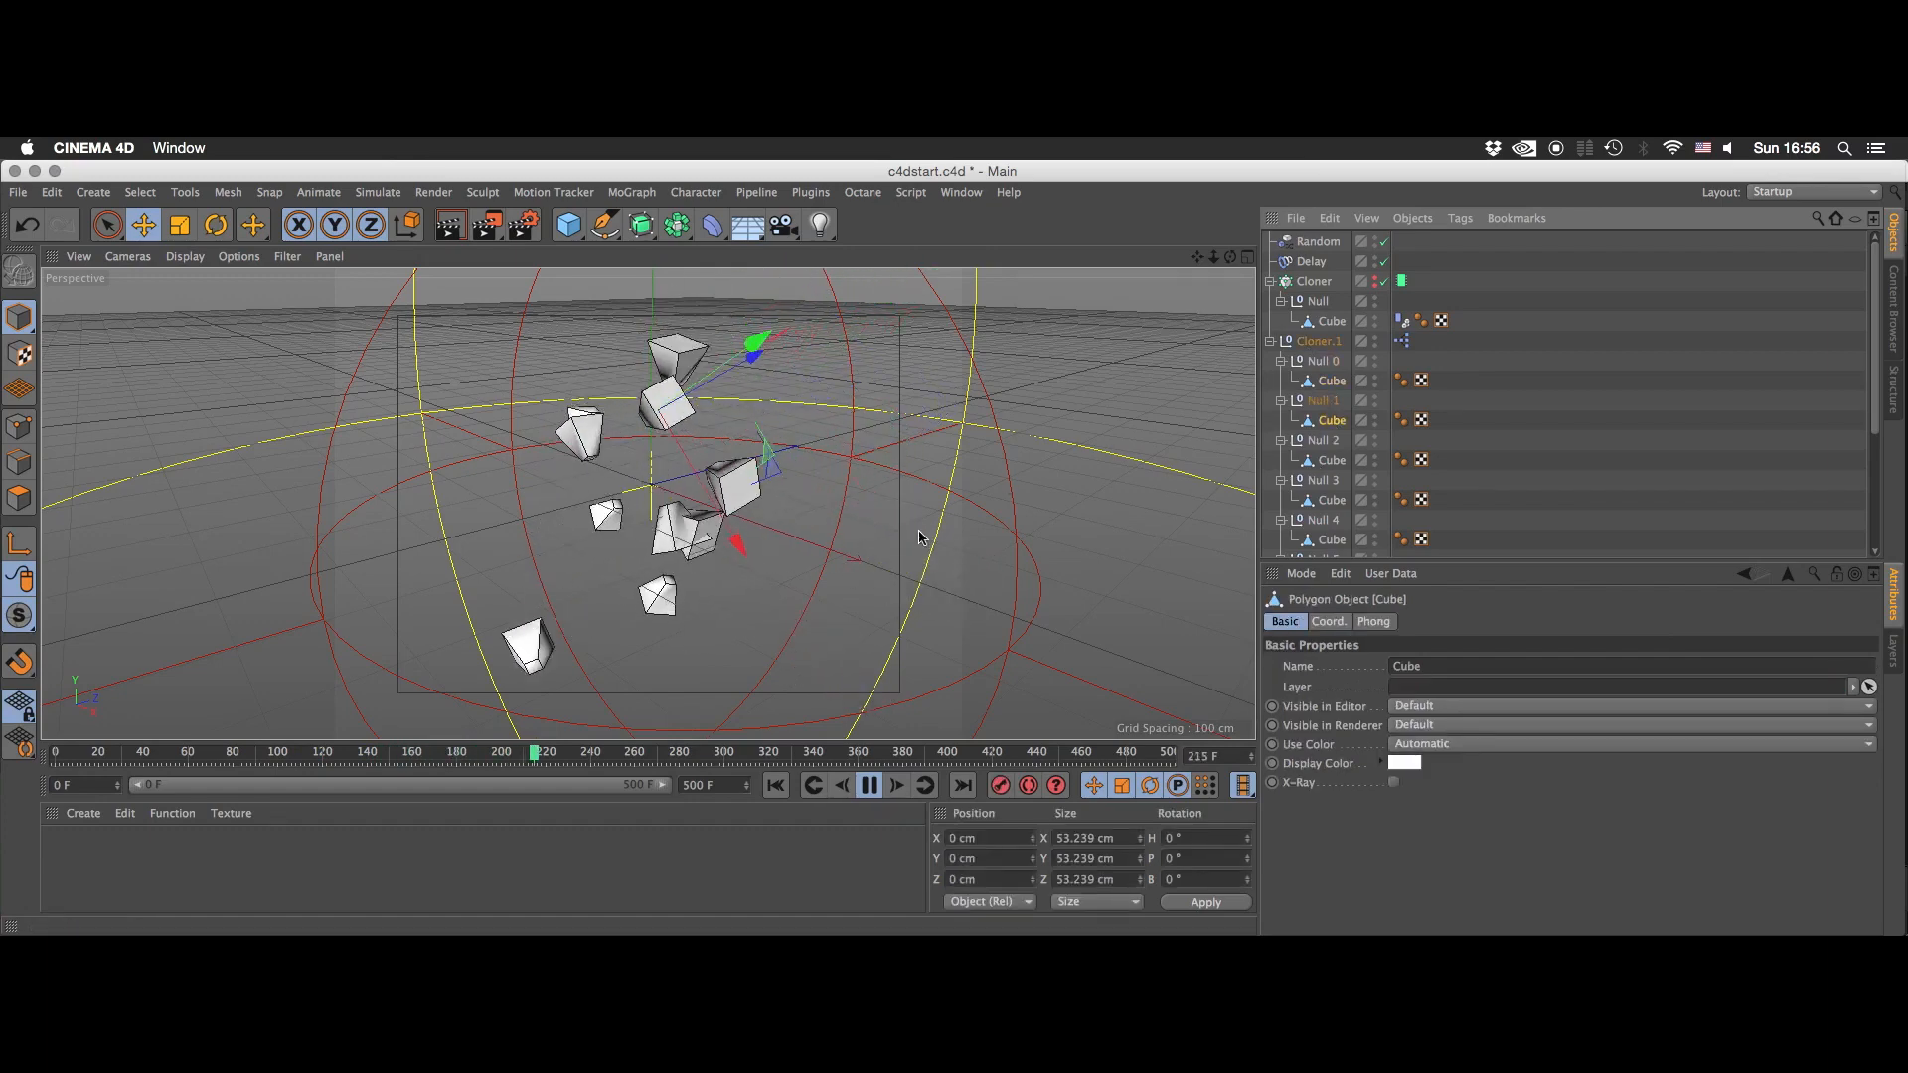
key("F8")
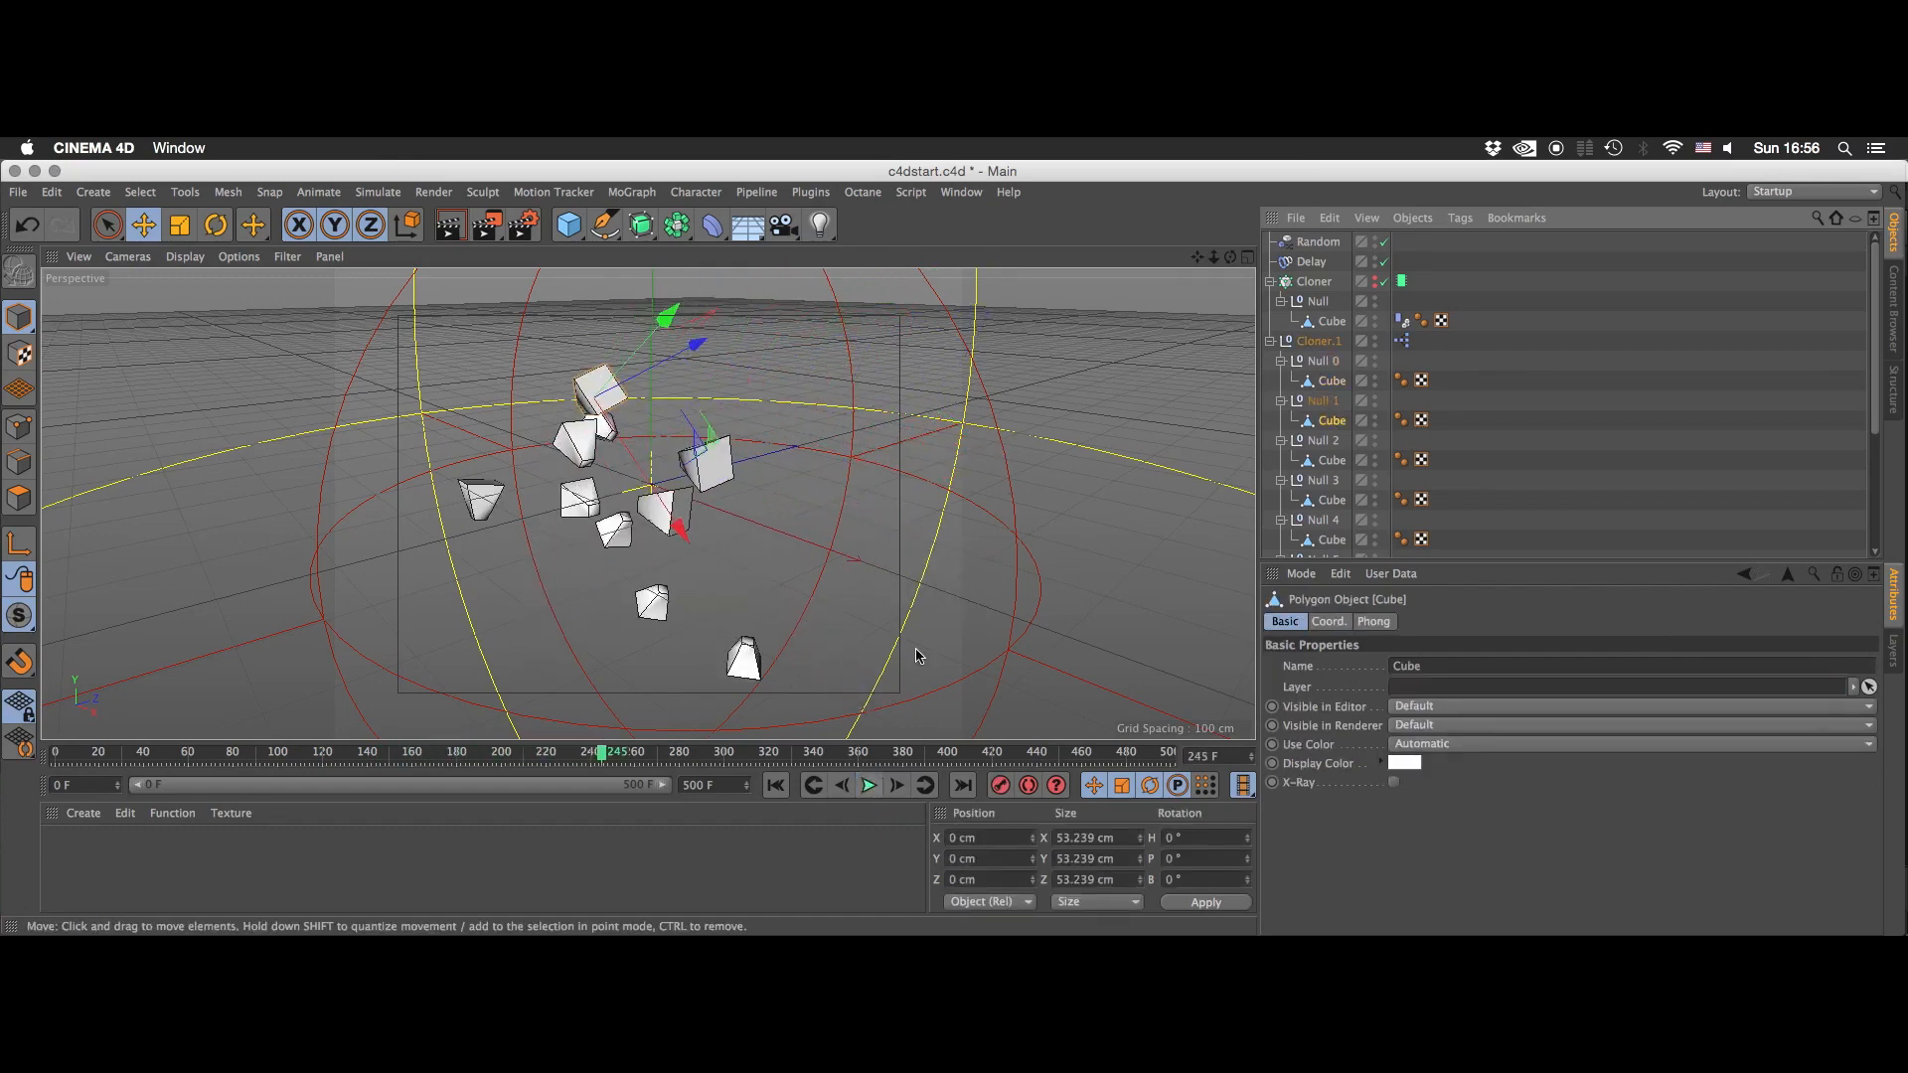
- Select the cube just below the topmost one and pull one of its corner points outward to reshape it
left_click(583, 445)
left_click(19, 498)
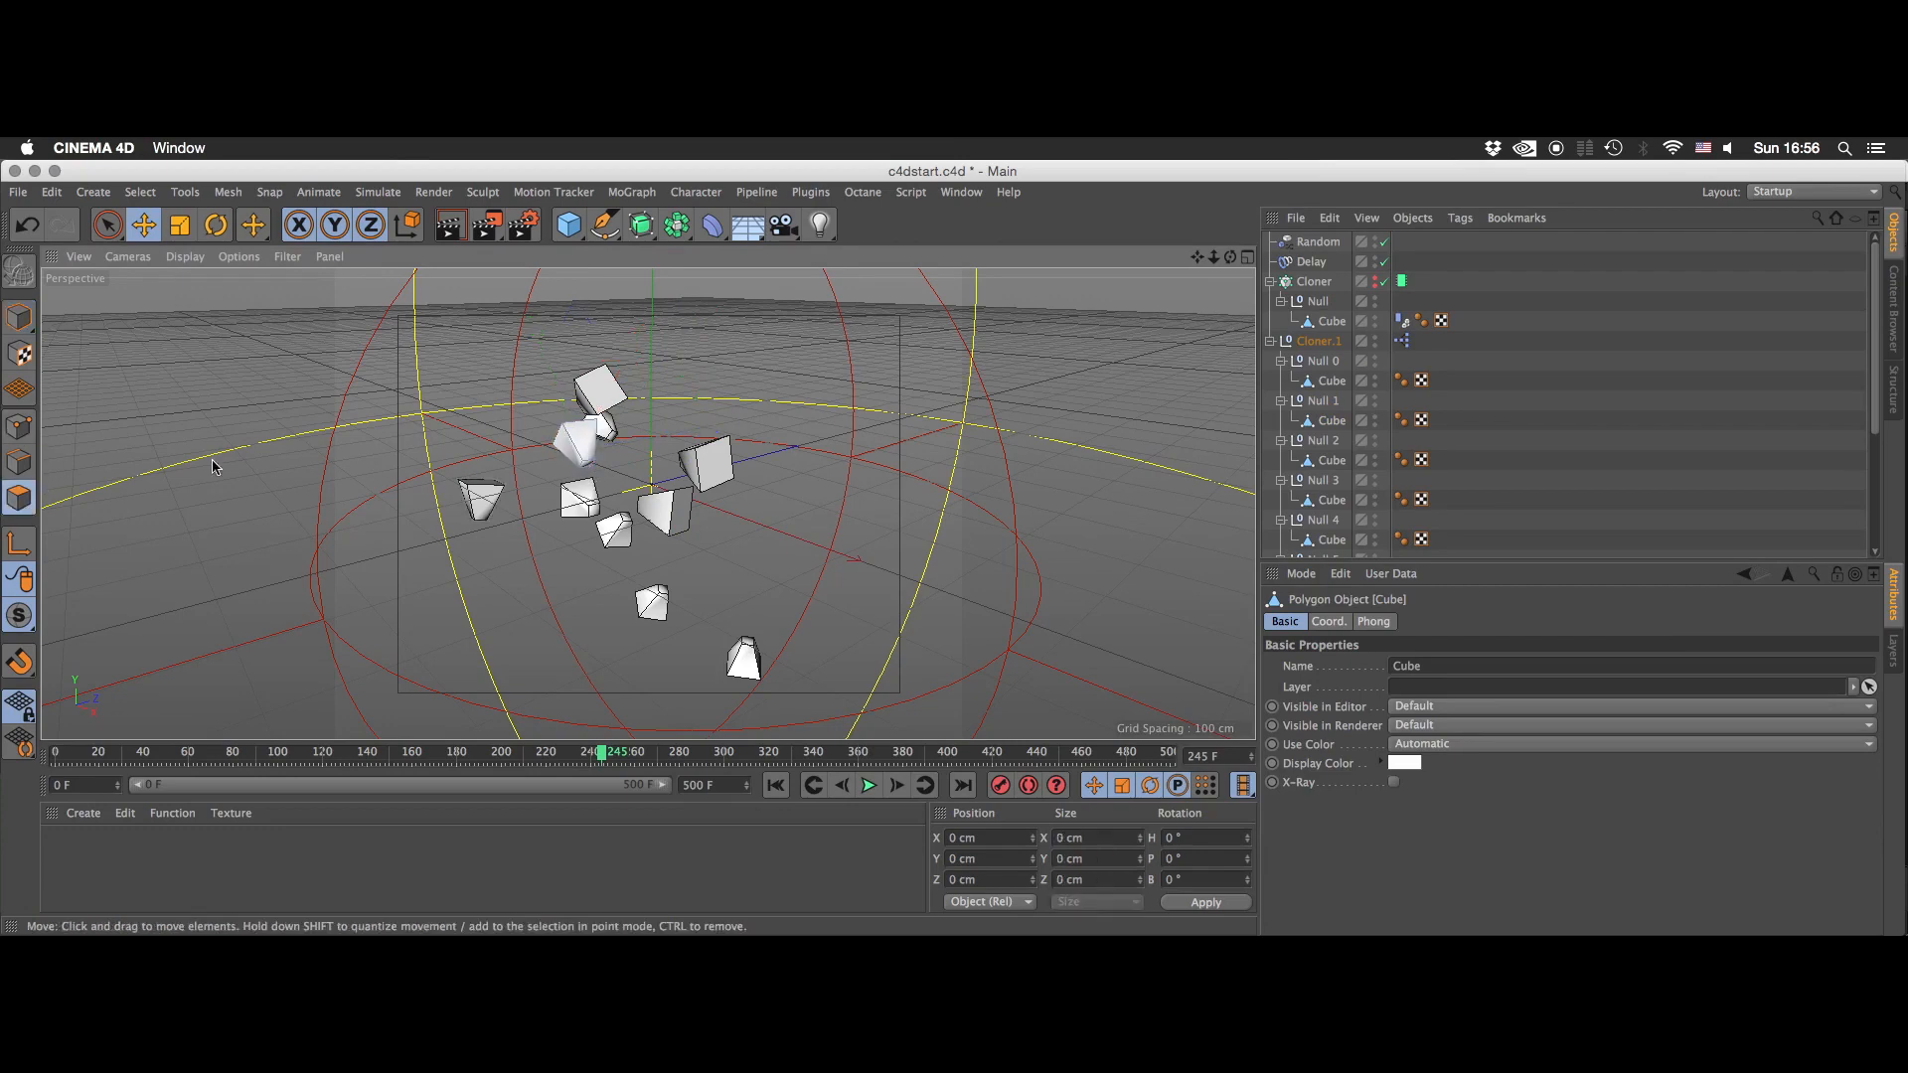
left_click(583, 461)
left_click_drag(625, 561, 619, 543)
left_click(33, 432)
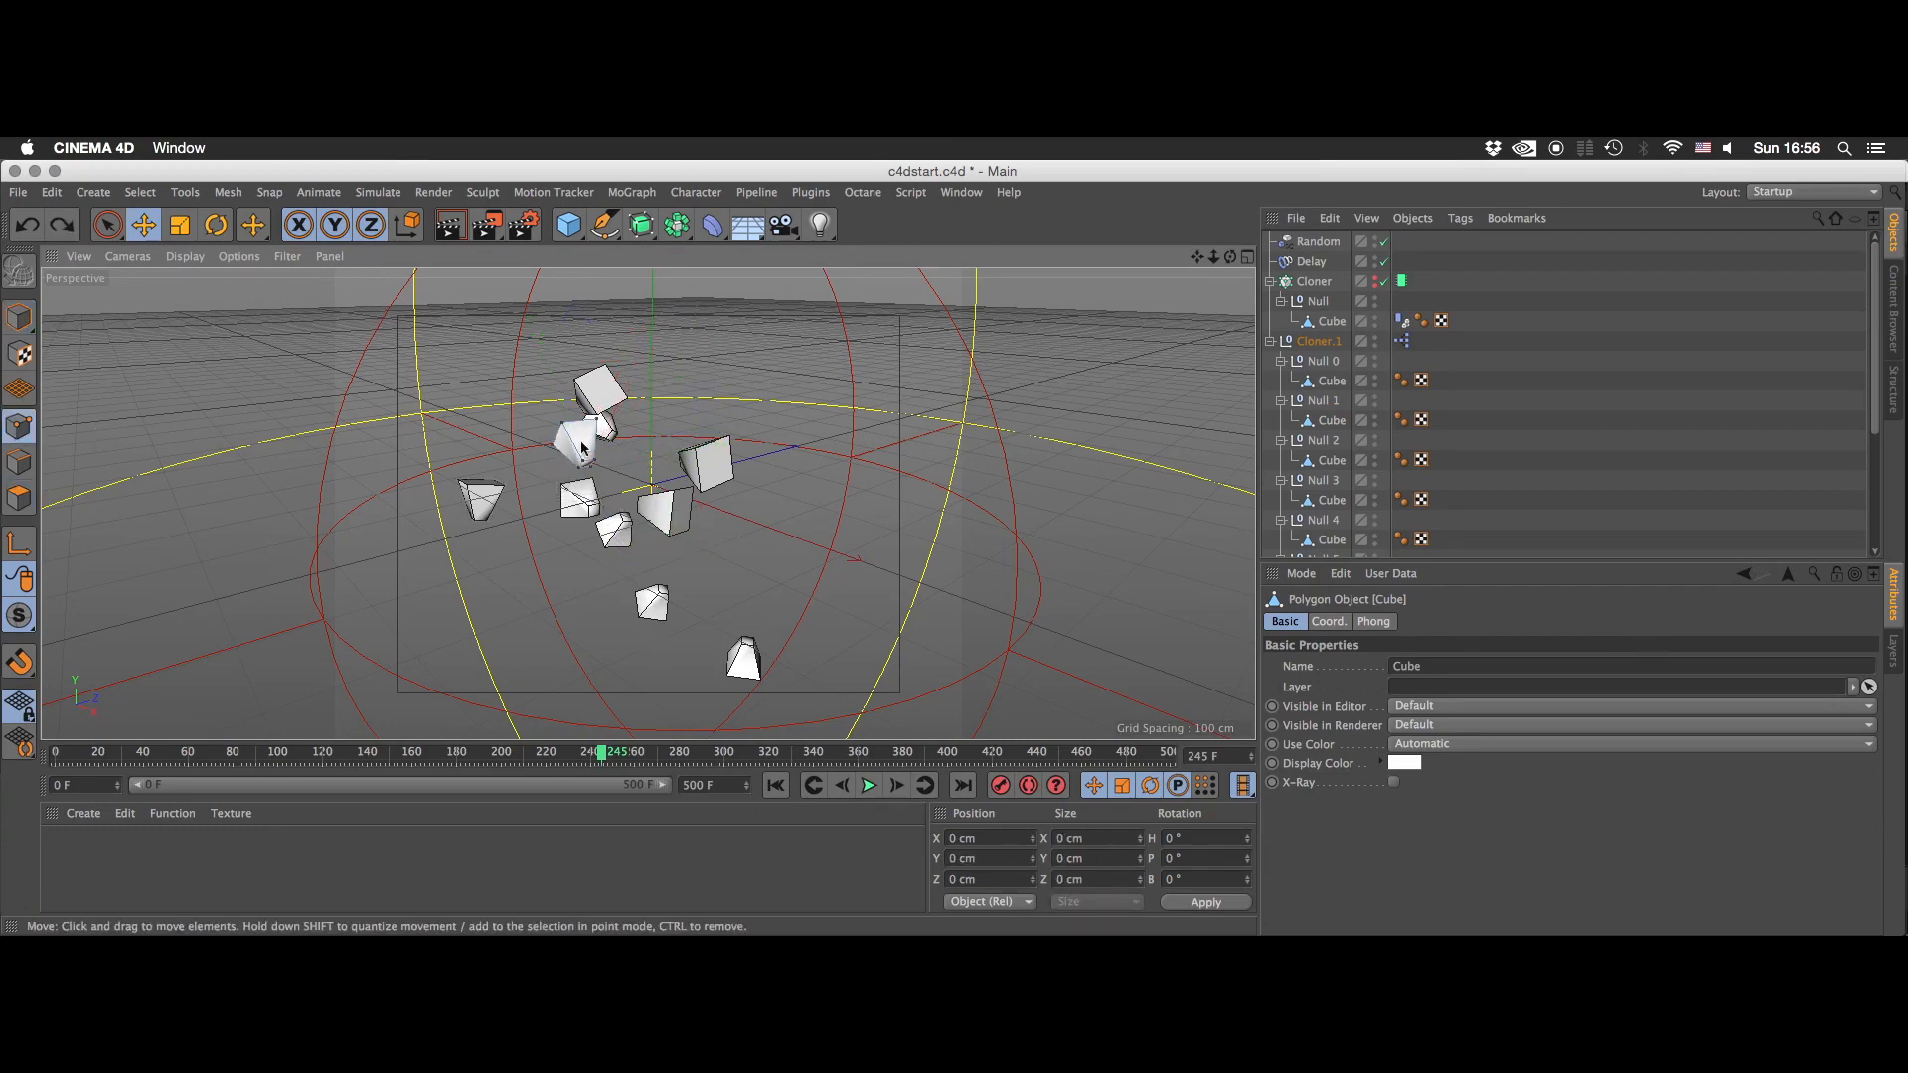
left_click(613, 456)
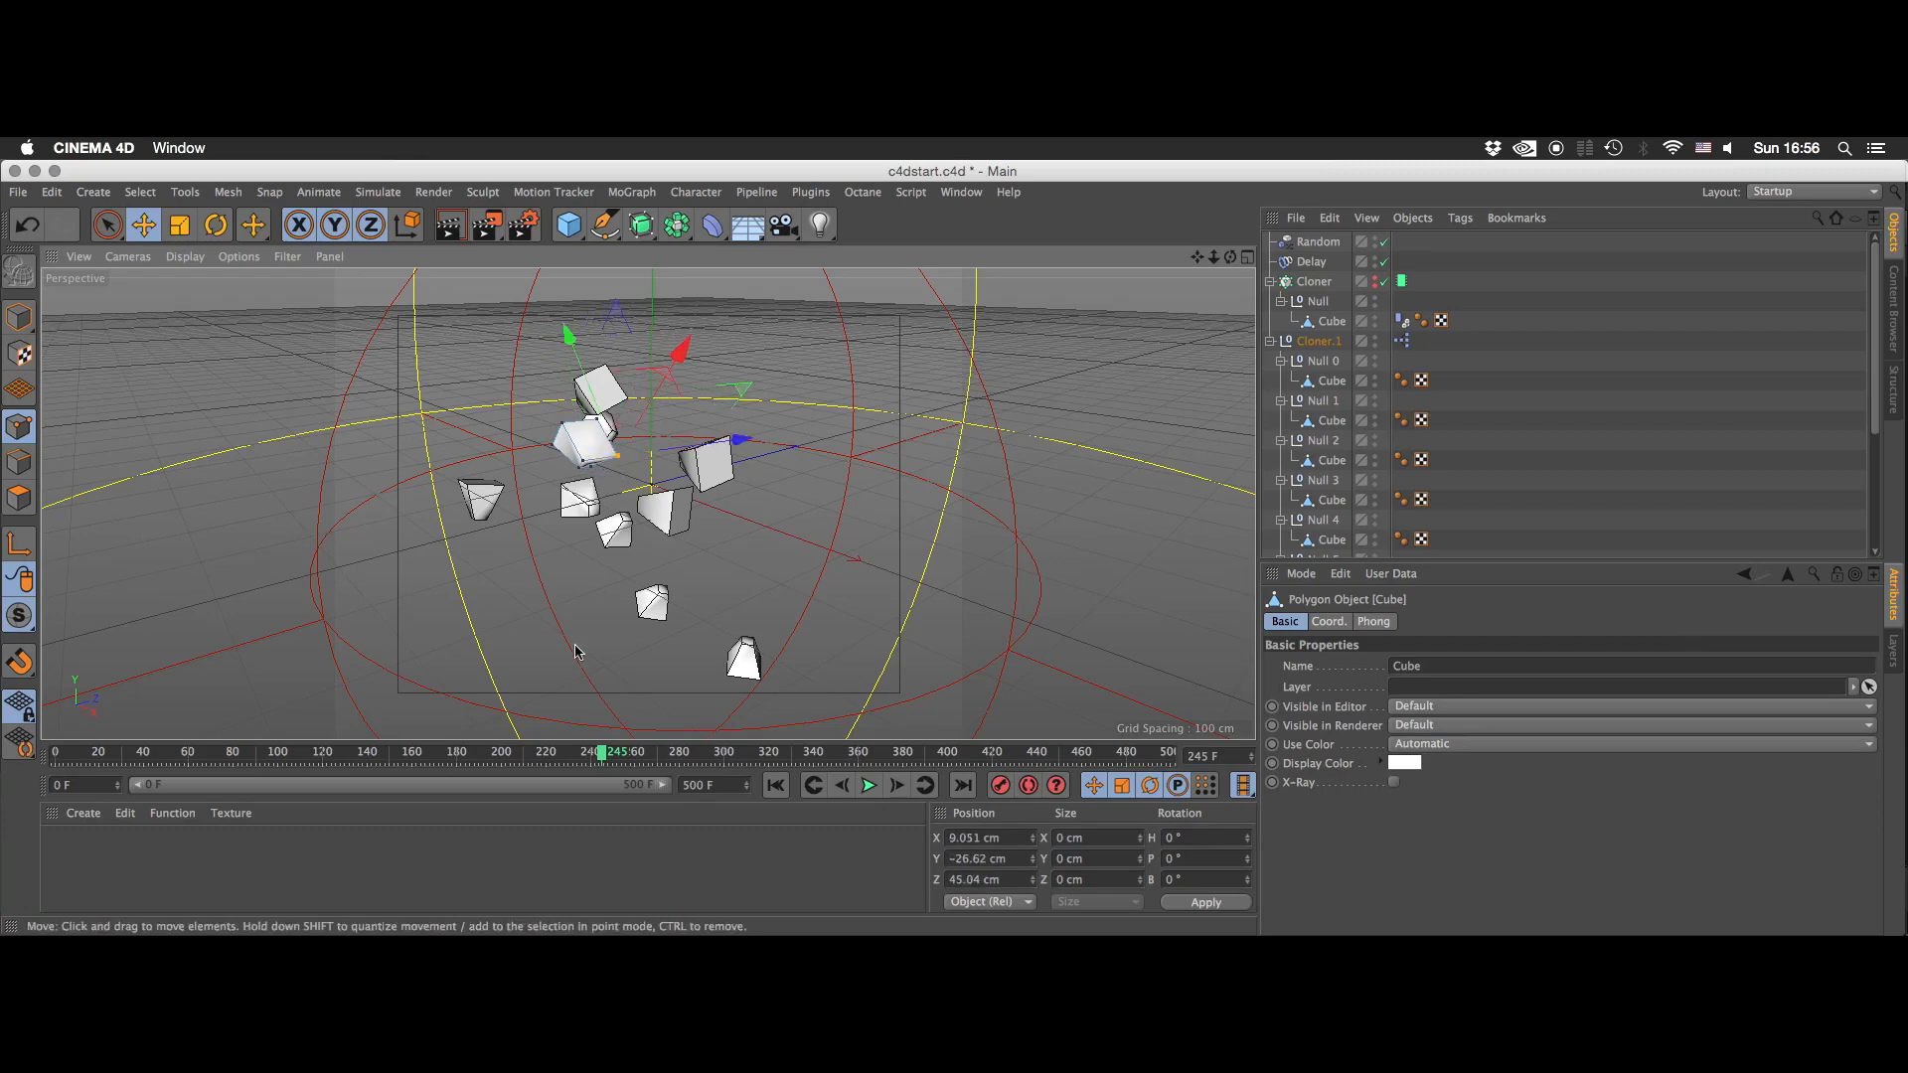
- Deselect everything and play the animation from the first frame to check the reshaped cube, stopping at frame 128
left_click(1522, 492)
left_click(777, 785)
left_click(867, 785)
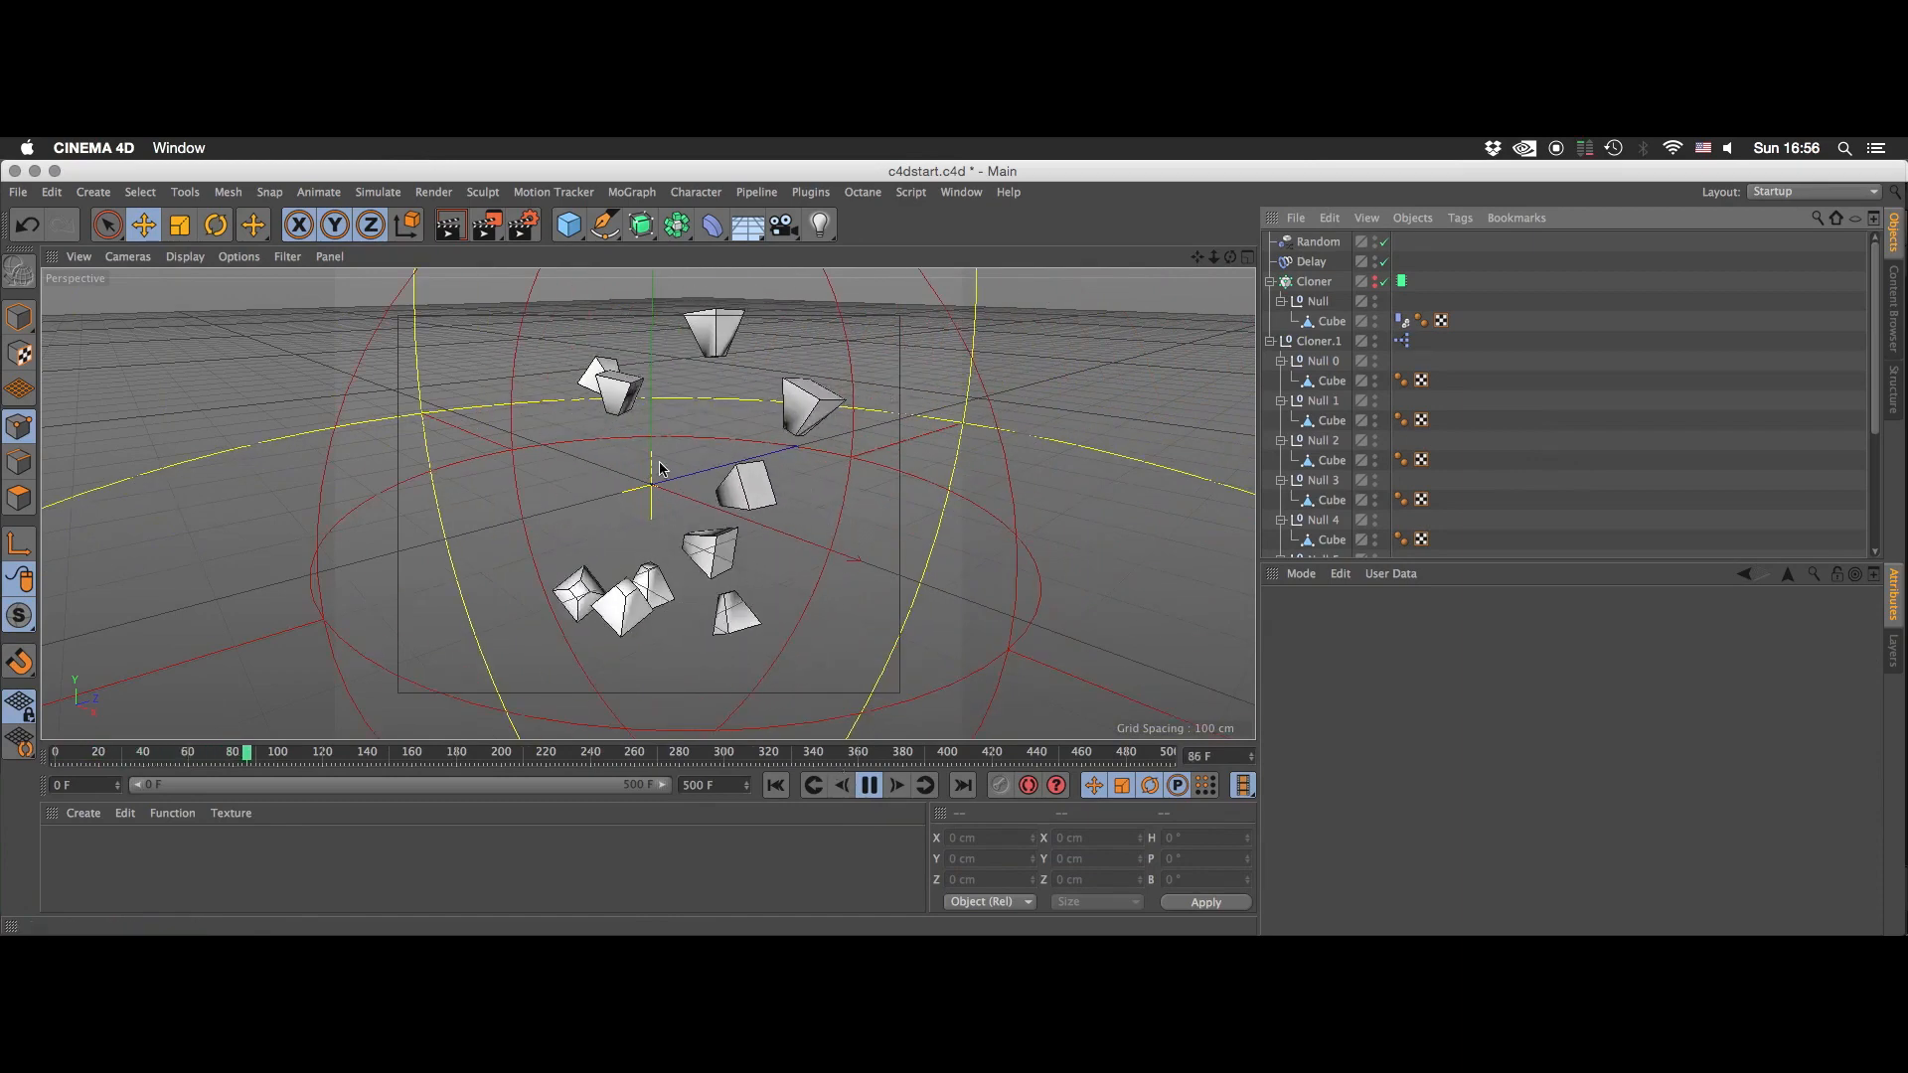
left_click(868, 785)
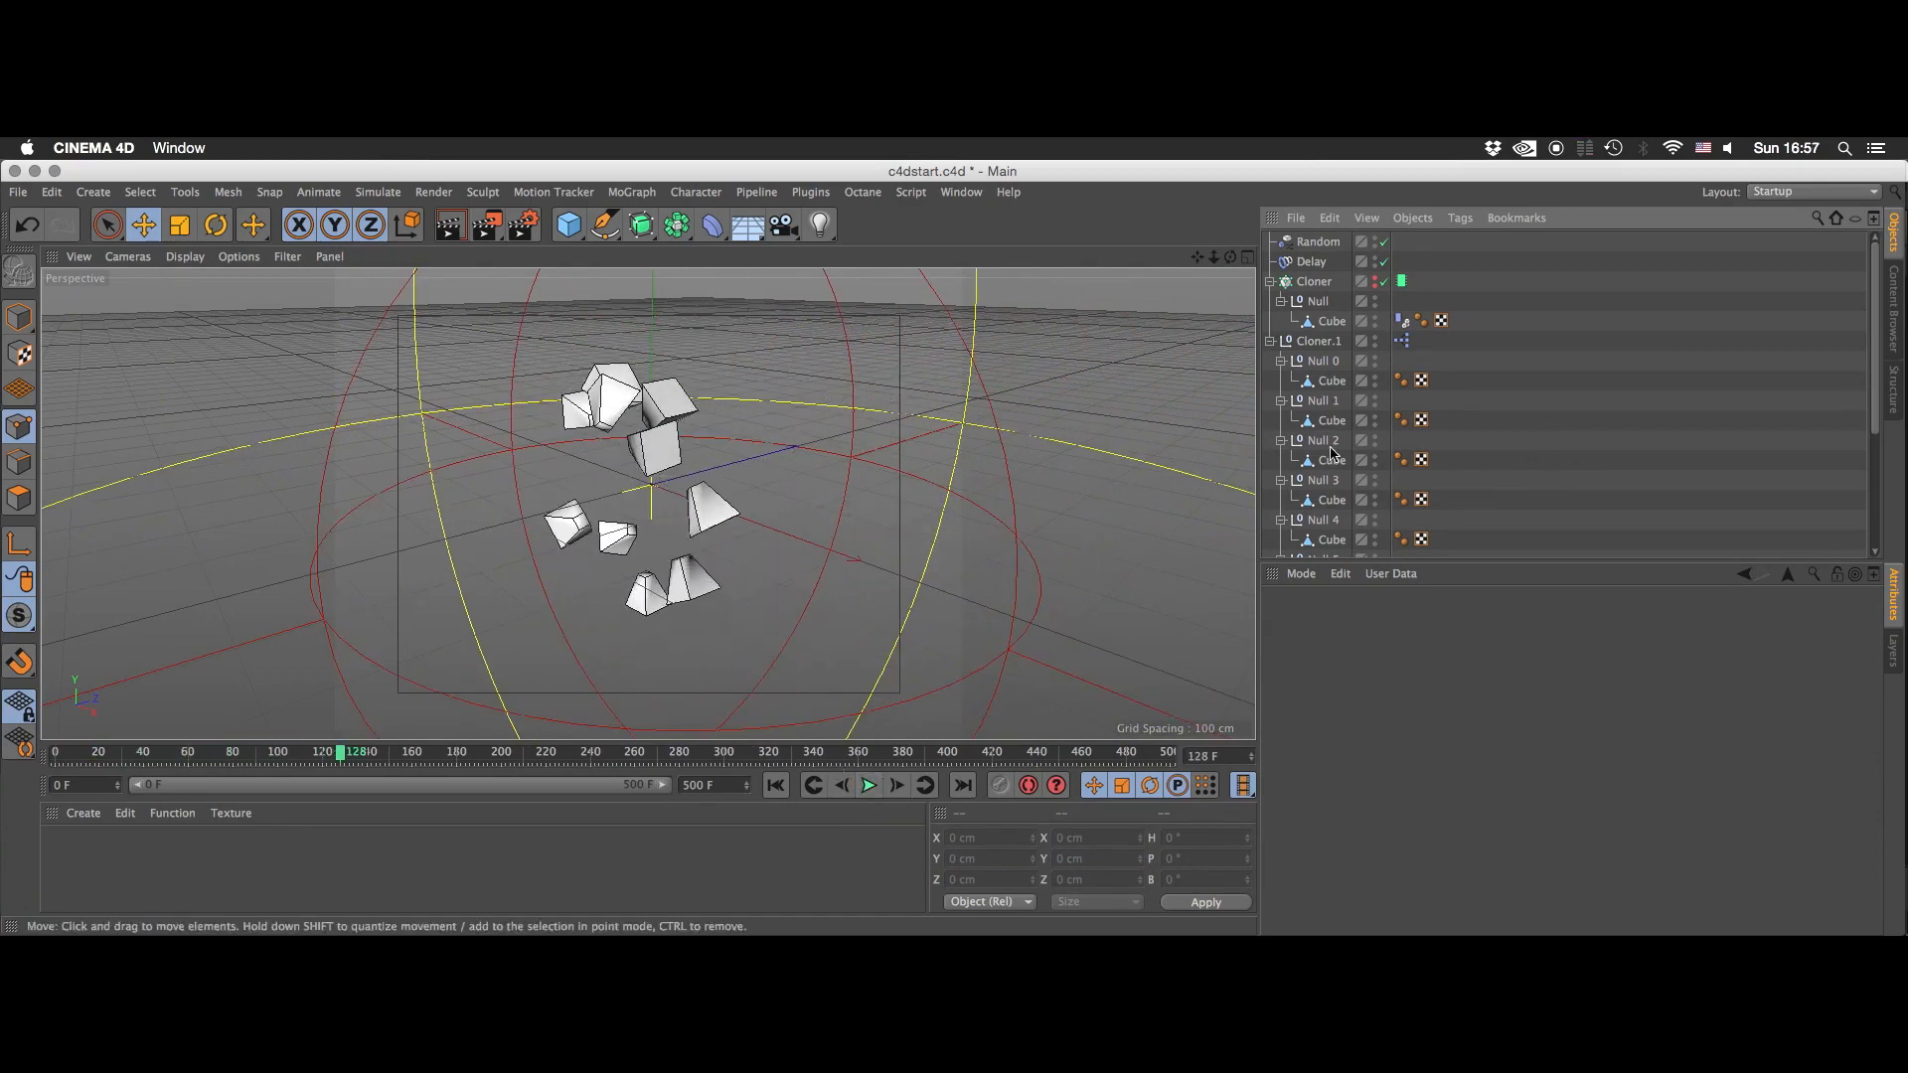
- Examine the Cloner.1 hierarchy and its XPresso tag, leaving the hierarchy collapsed
left_click(1304, 341)
left_click(1270, 341)
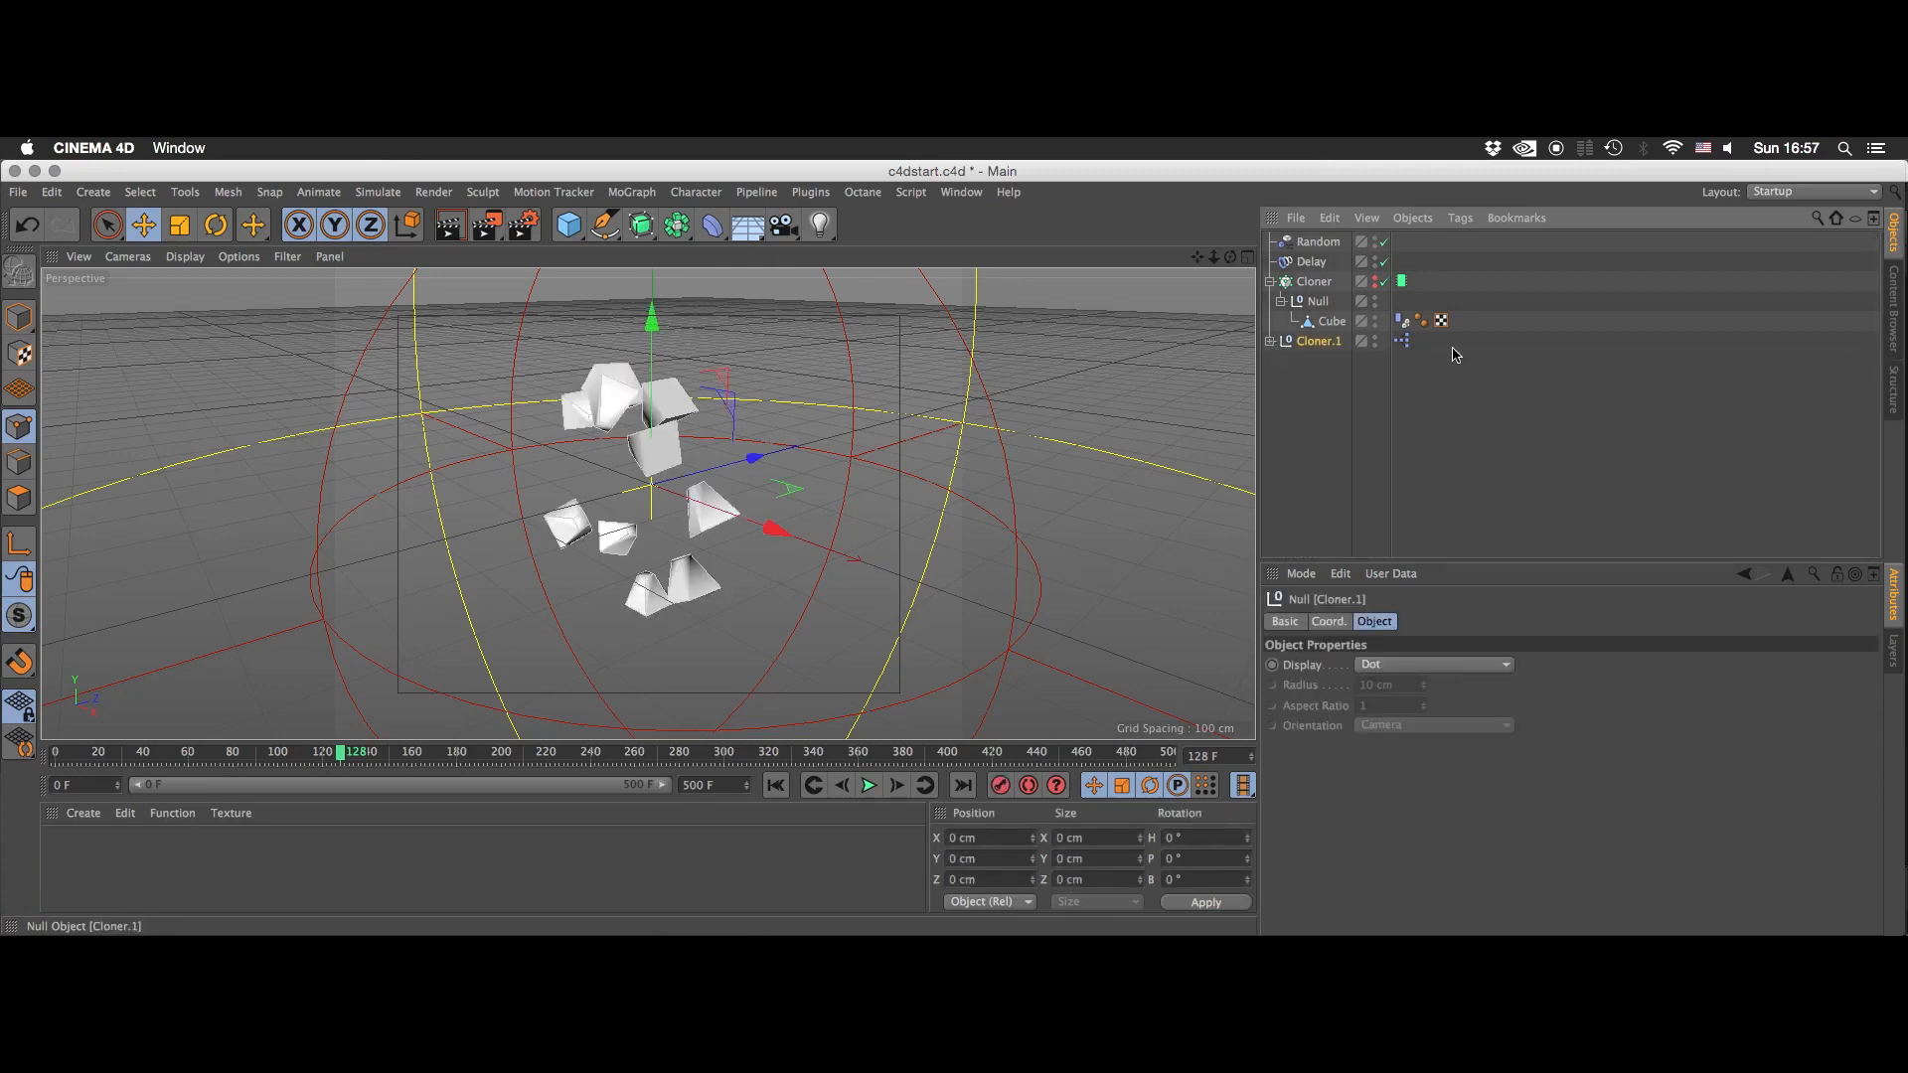
left_click(1474, 360)
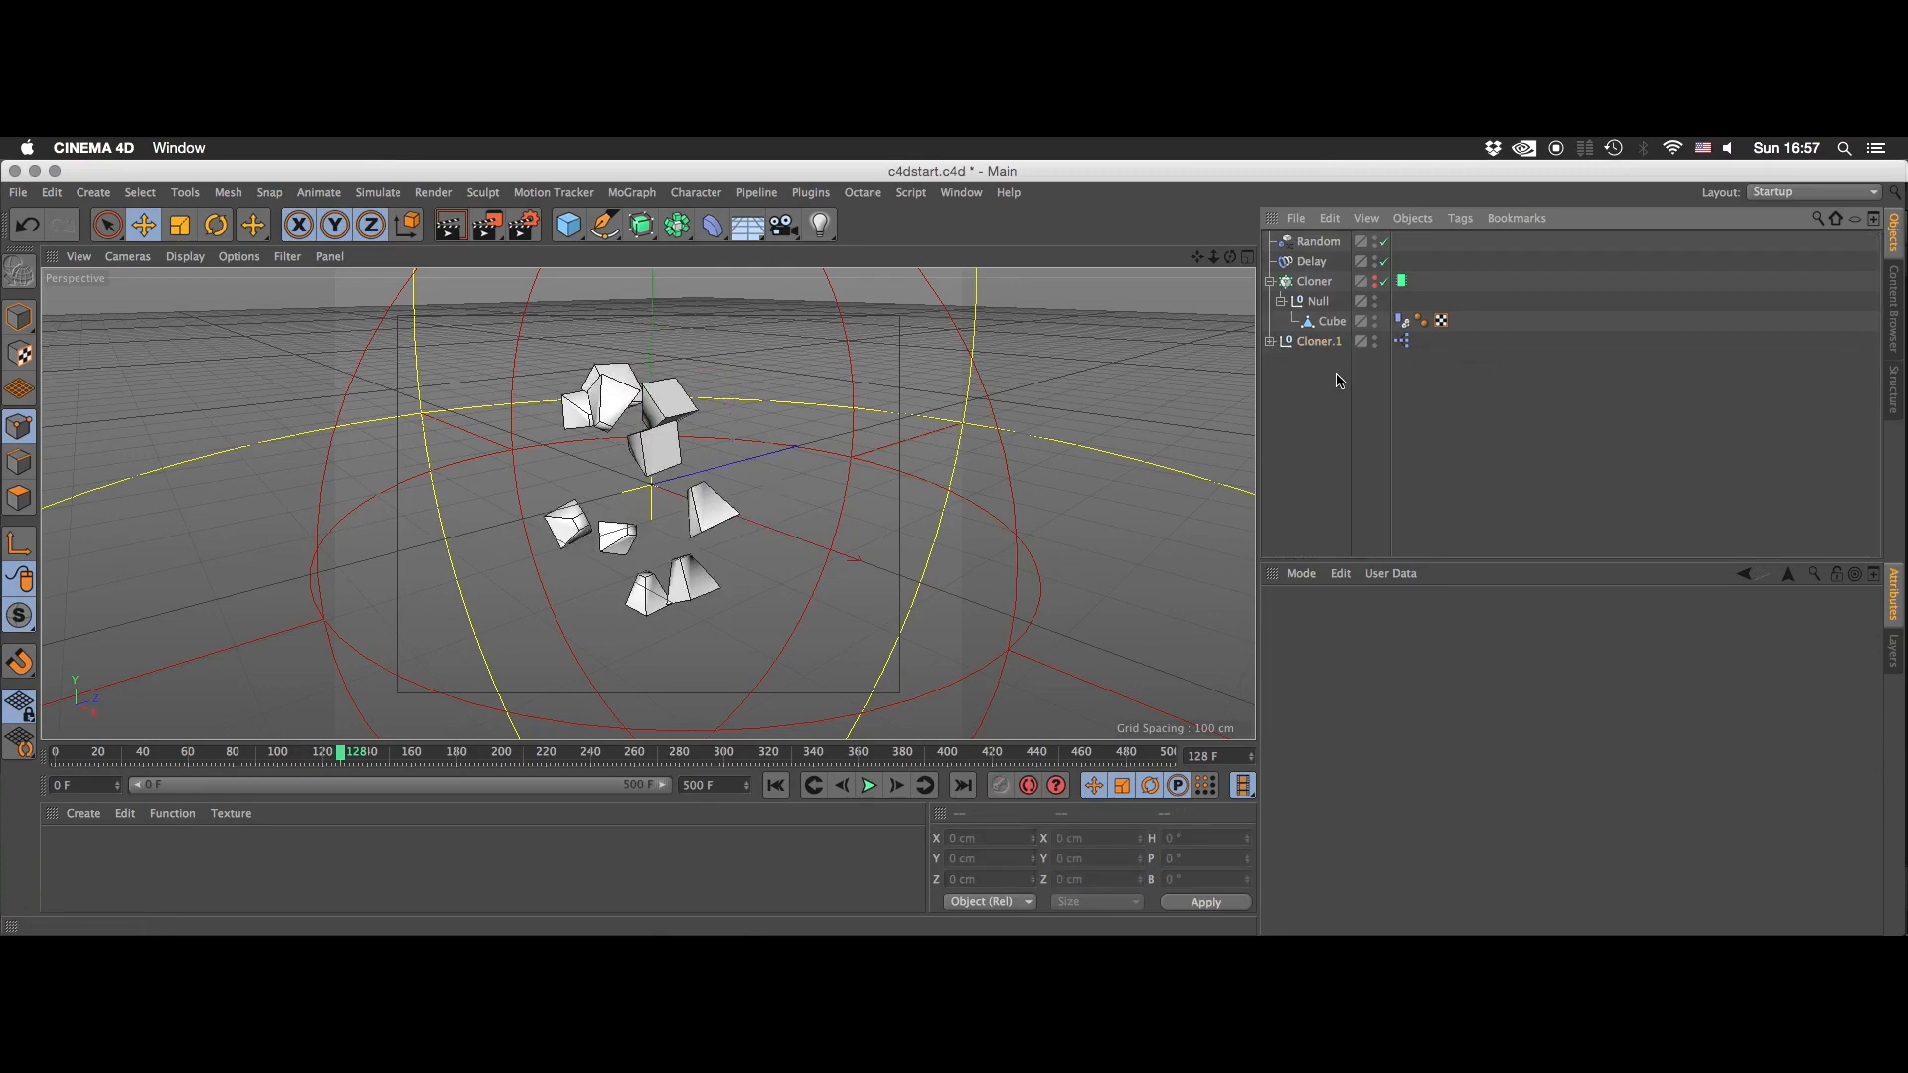
left_click(1271, 341)
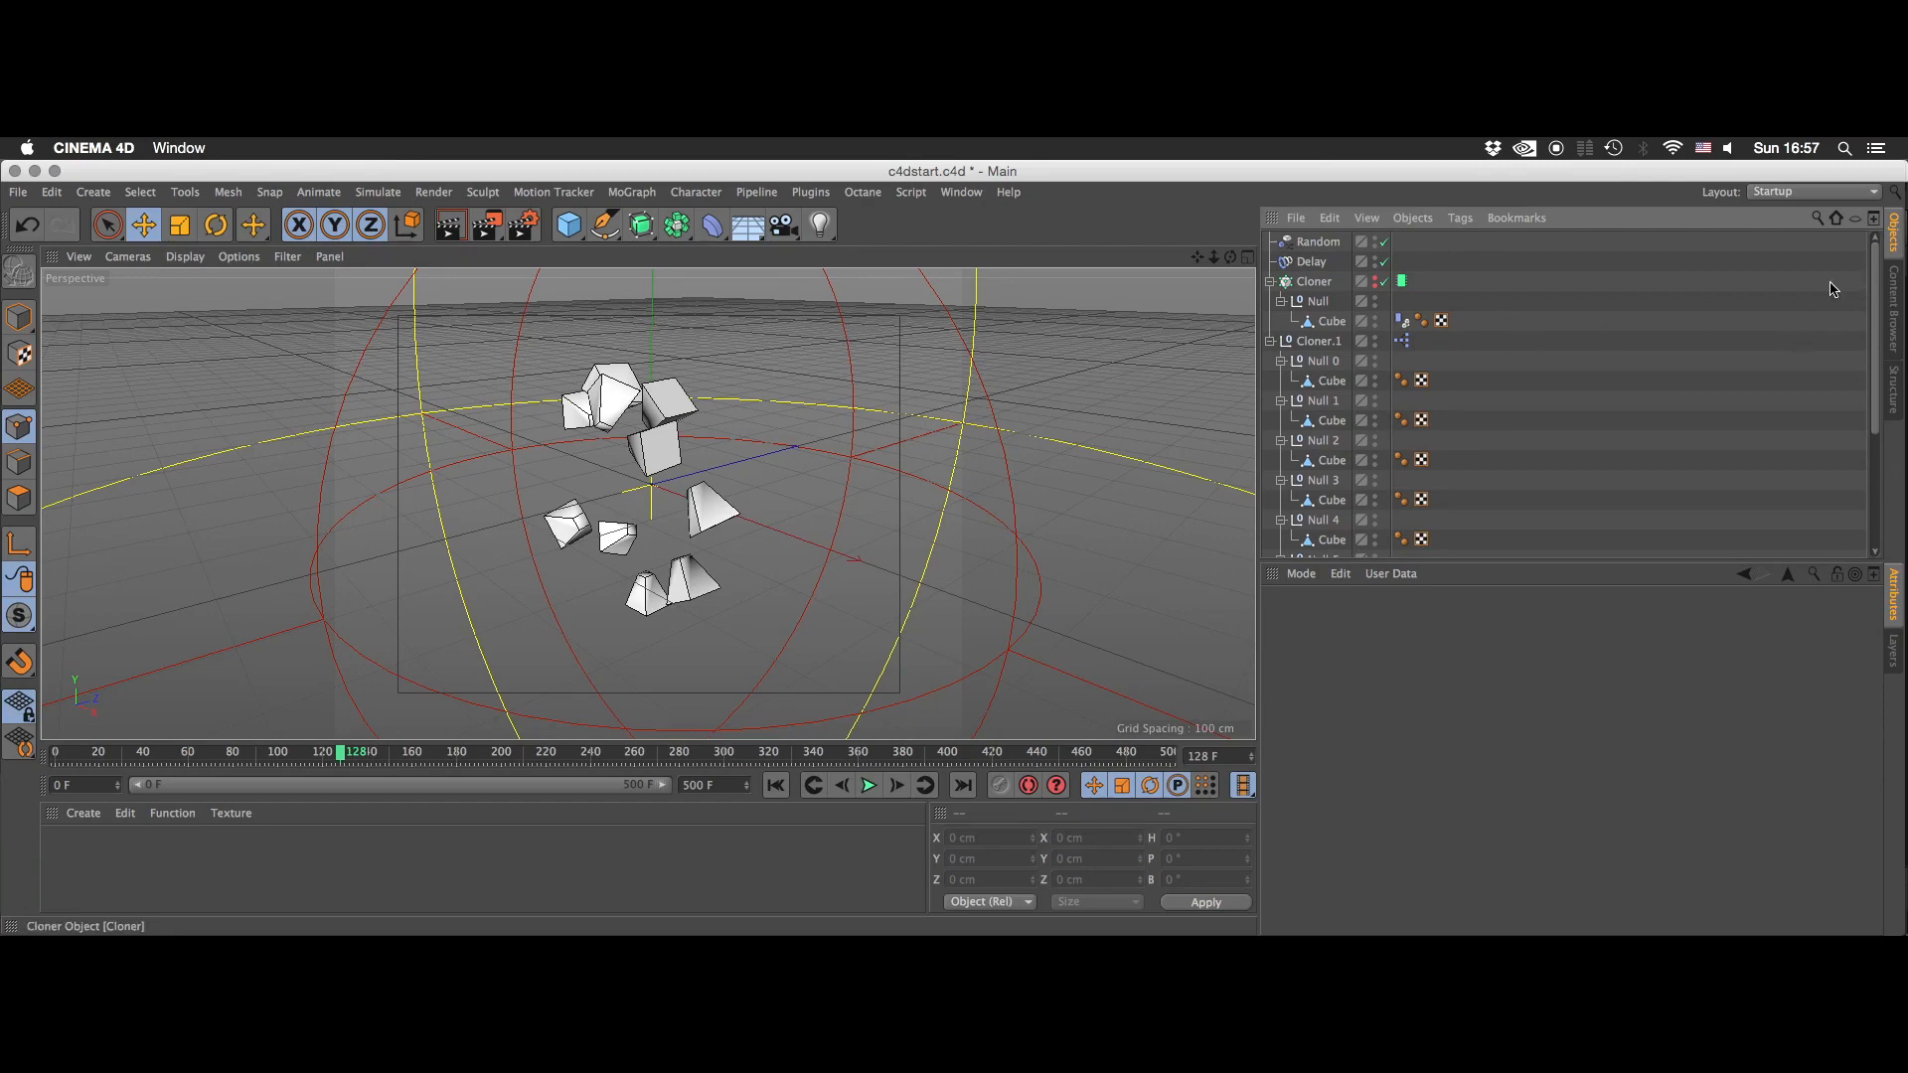
left_click(1270, 342)
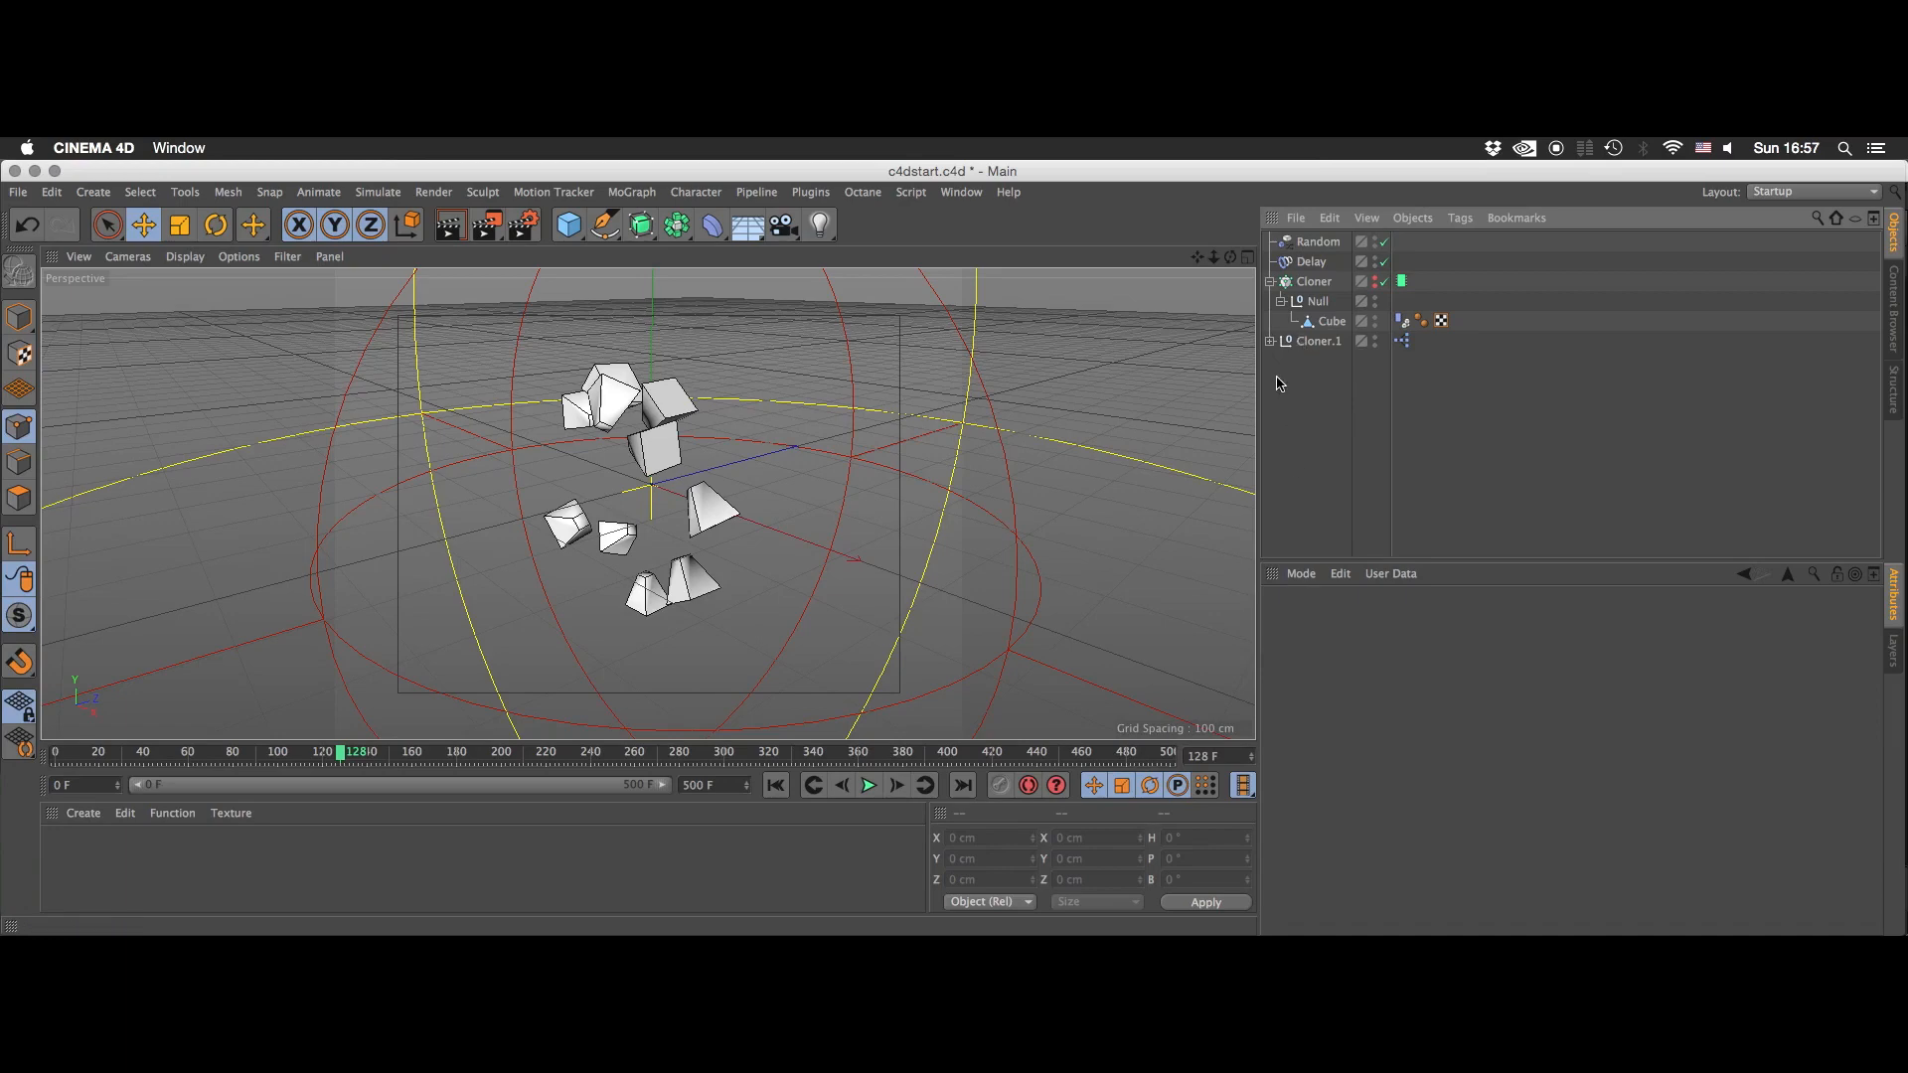
left_click(1402, 342)
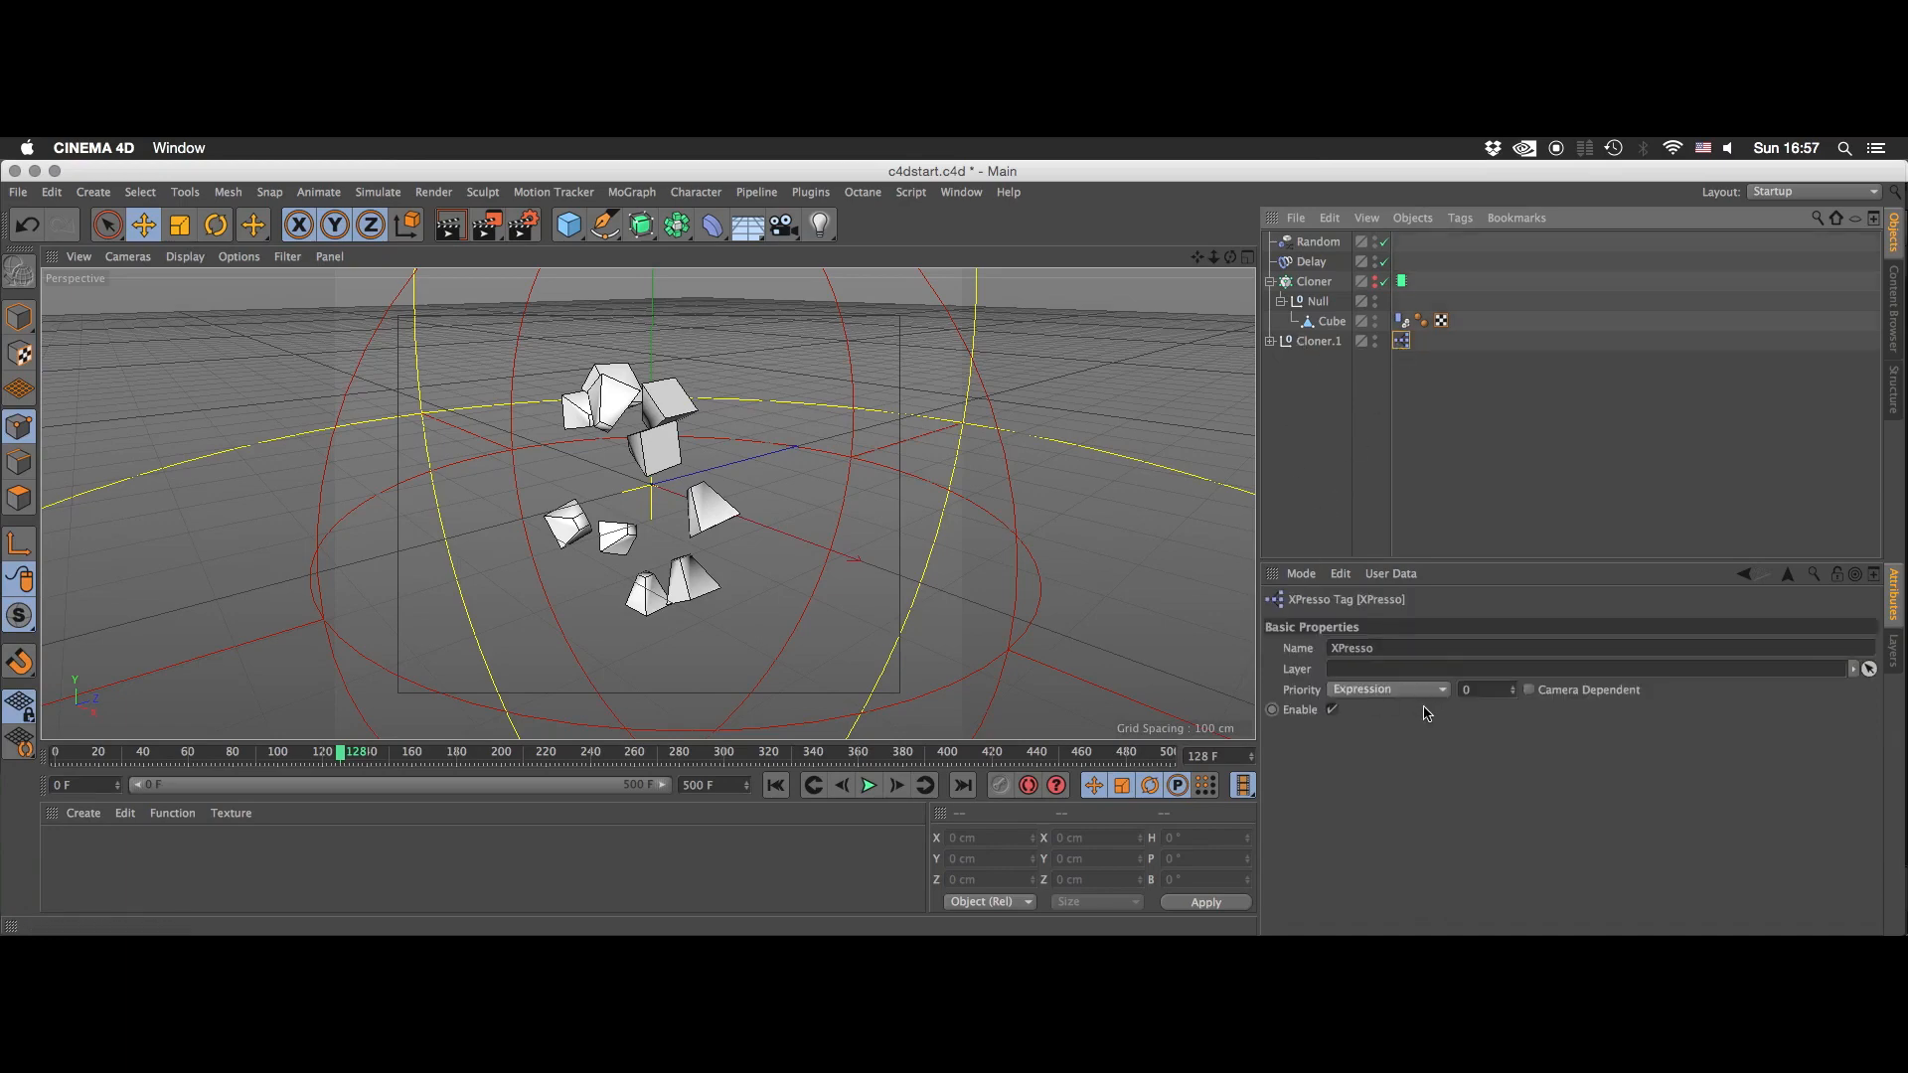
left_click(1302, 422)
left_click(1270, 342)
left_click(1270, 342)
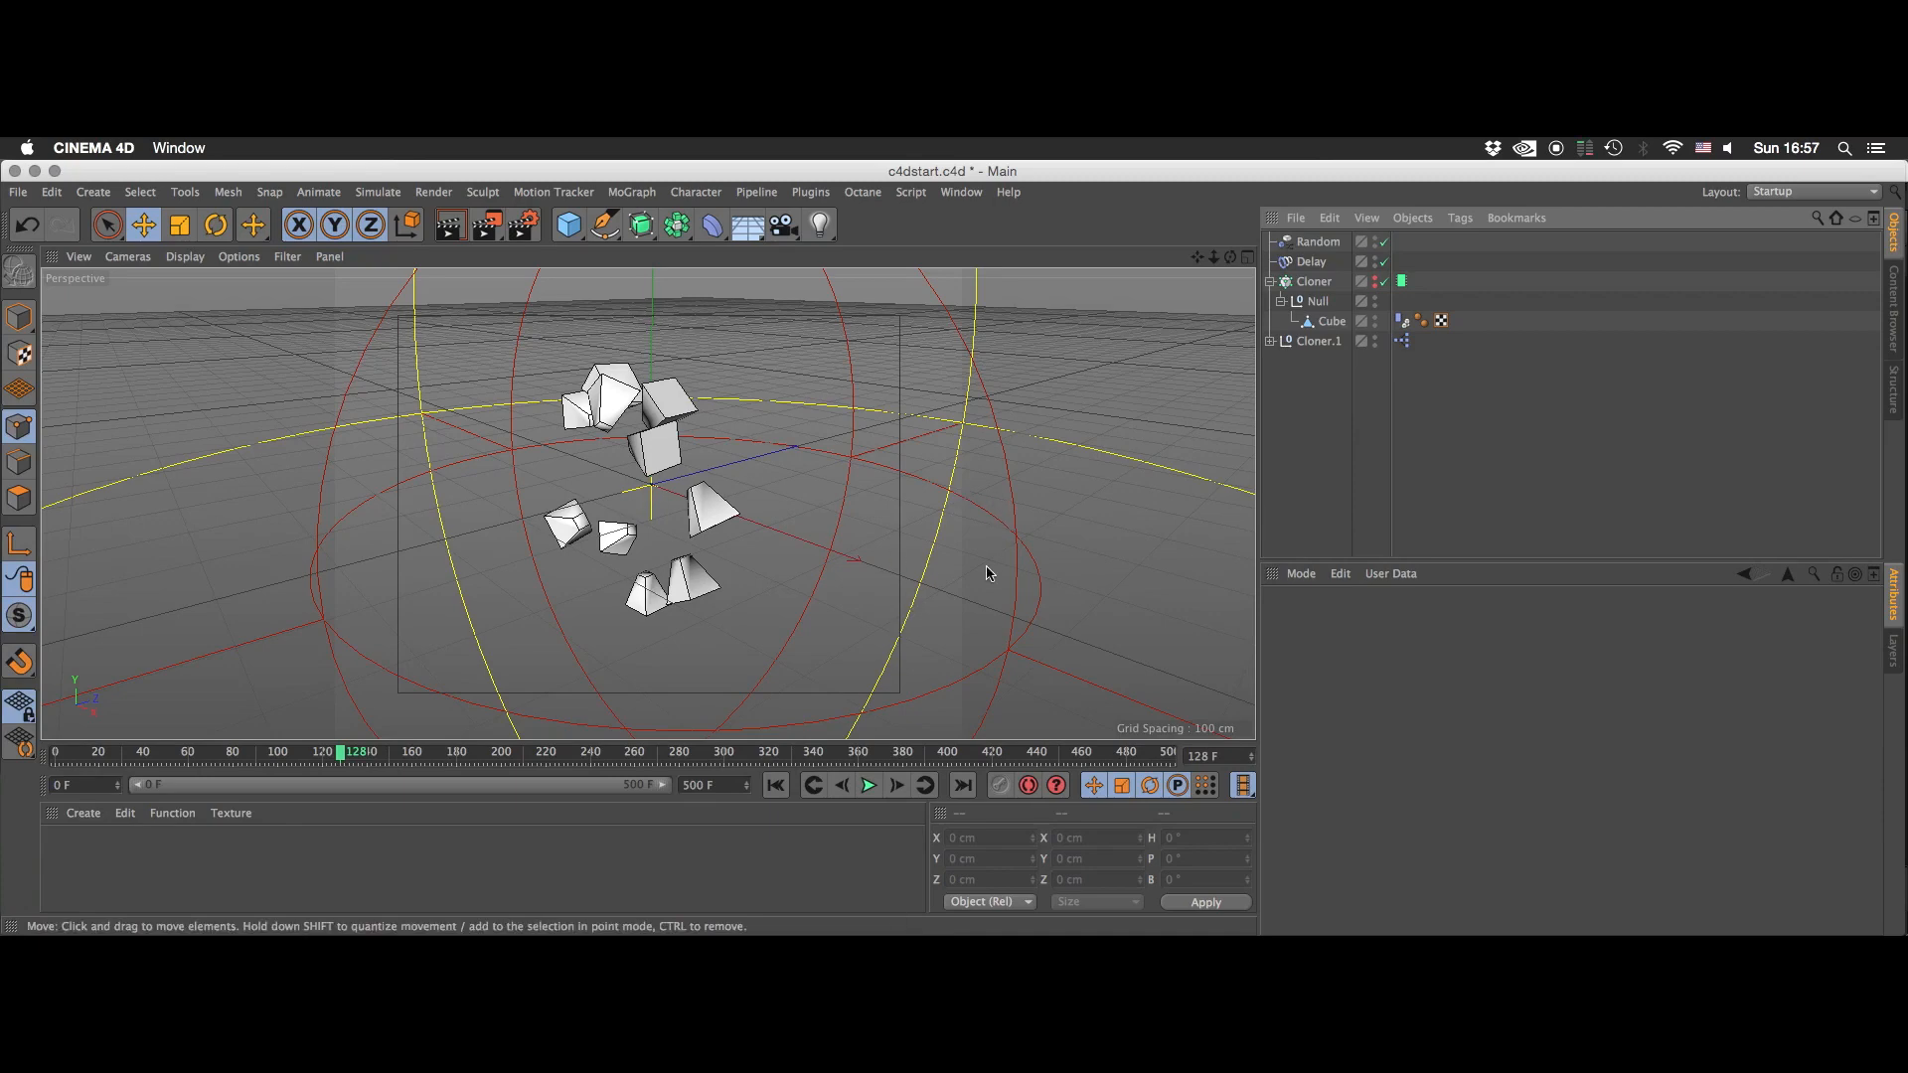
- Switch to Houdini Apprentice and slightly narrow the network pane
key("super+Tab")
key("super+Tab")
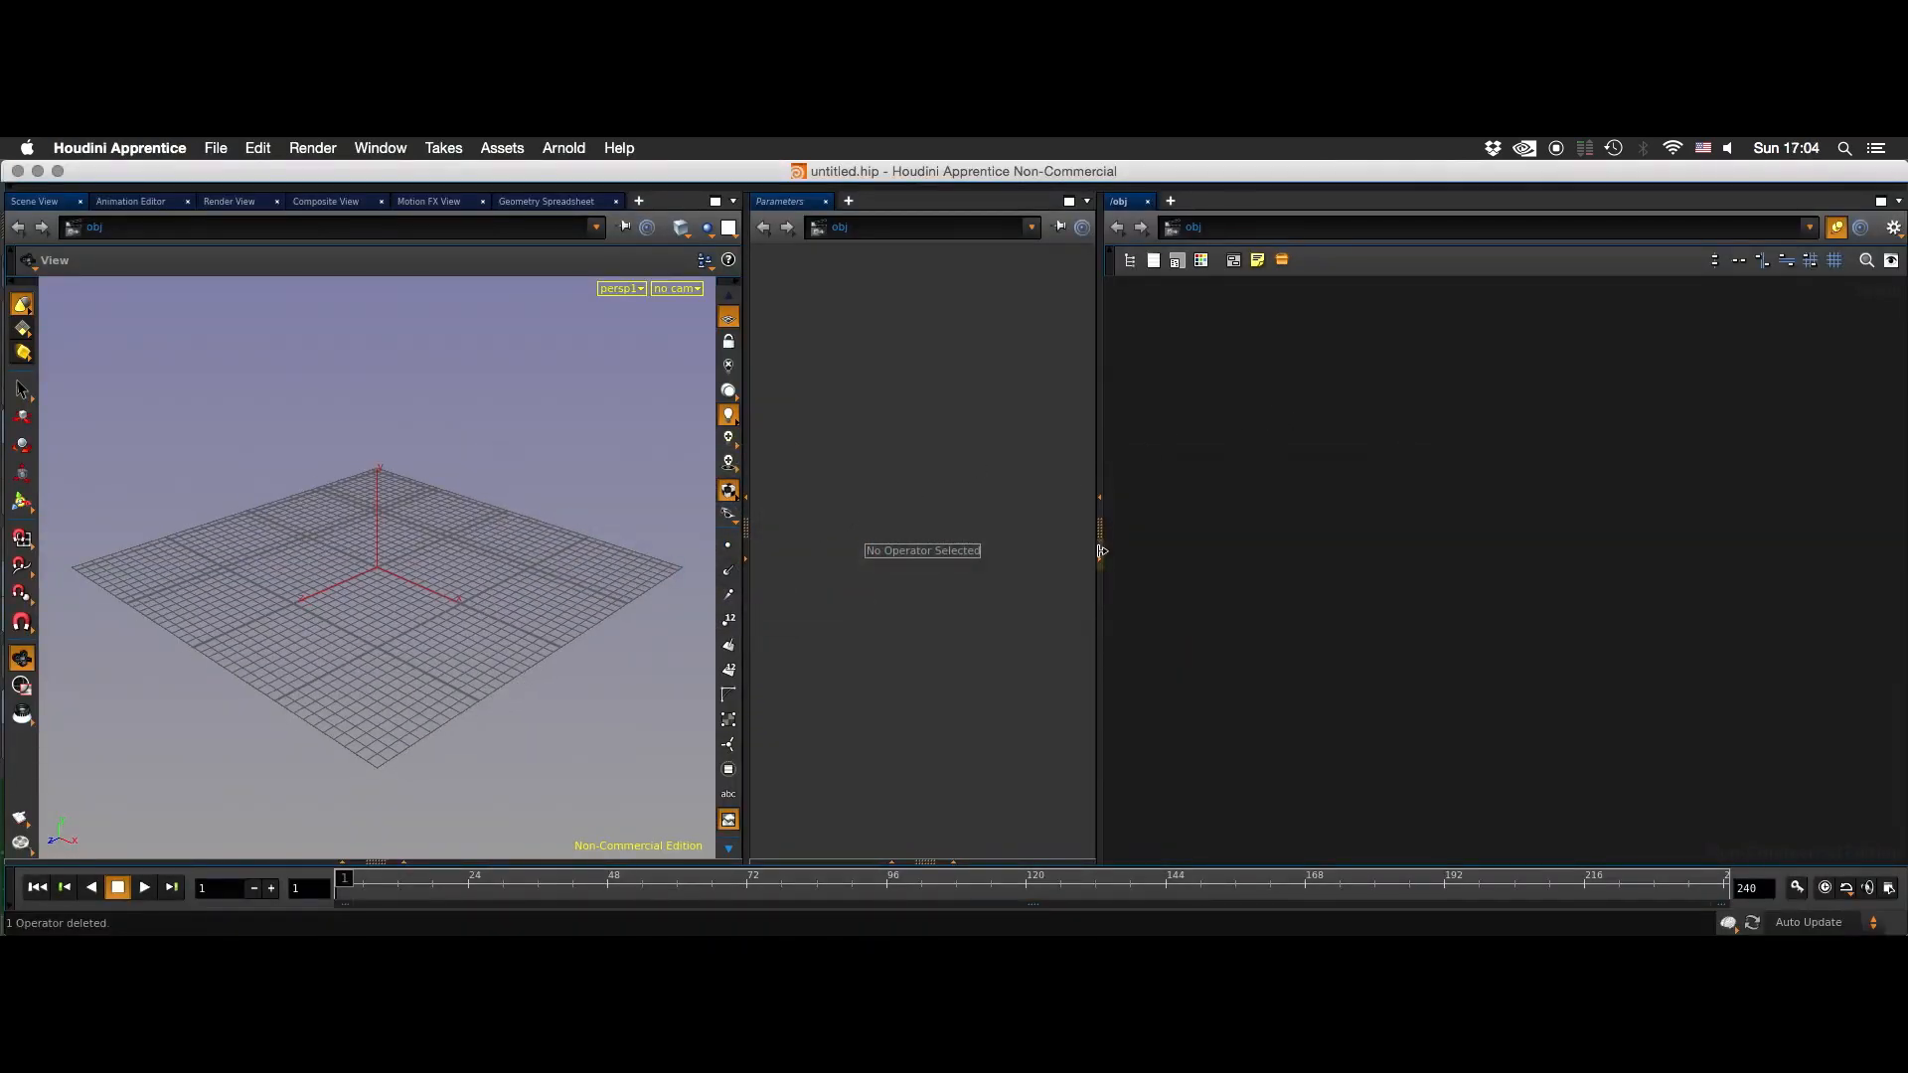
left_click_drag(1101, 550, 1109, 551)
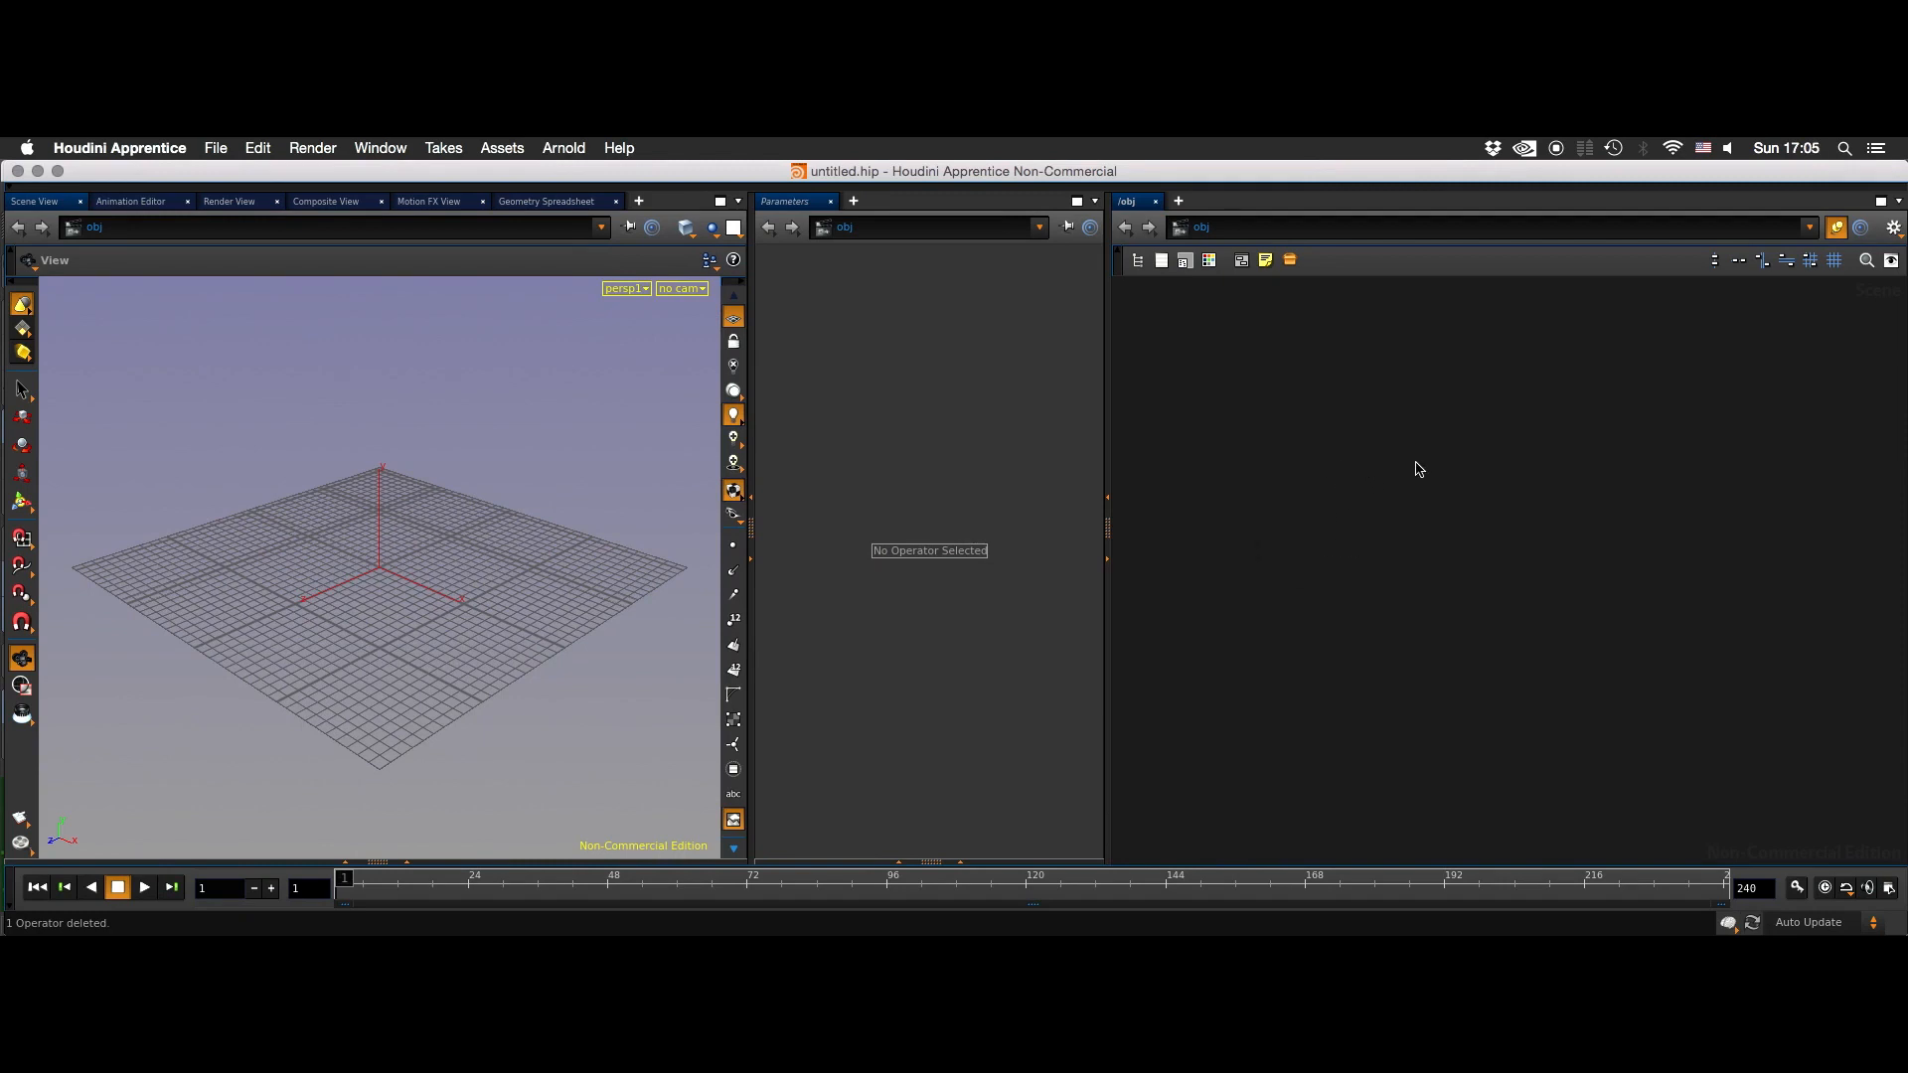
key("Tab")
key("Escape")
key("Tab")
key("Return")
left_click(1391, 467)
left_click_drag(1308, 546, 1449, 408)
left_click_drag(1392, 465, 1418, 497)
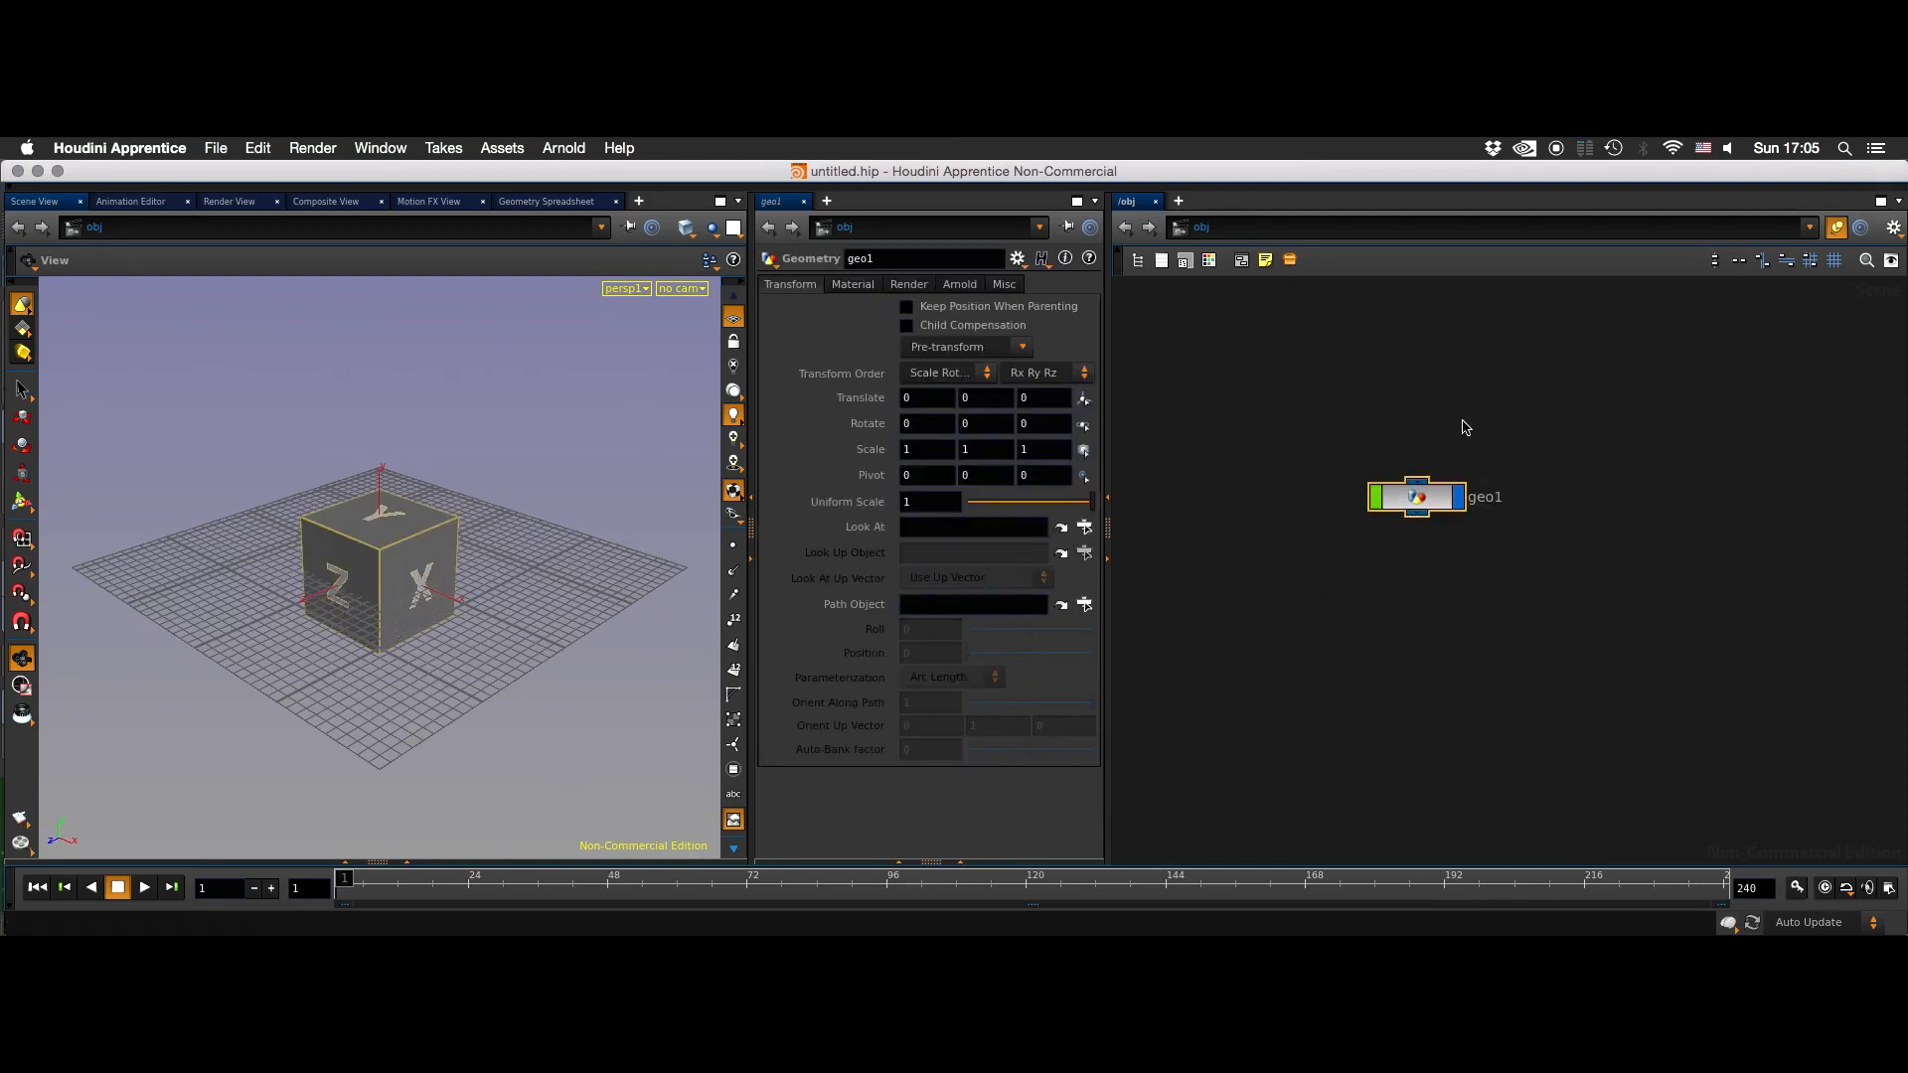
left_click_drag(1433, 388, 1384, 497)
left_click_drag(1301, 582, 1429, 473)
left_click_drag(1356, 552, 1374, 504)
left_click(1356, 551)
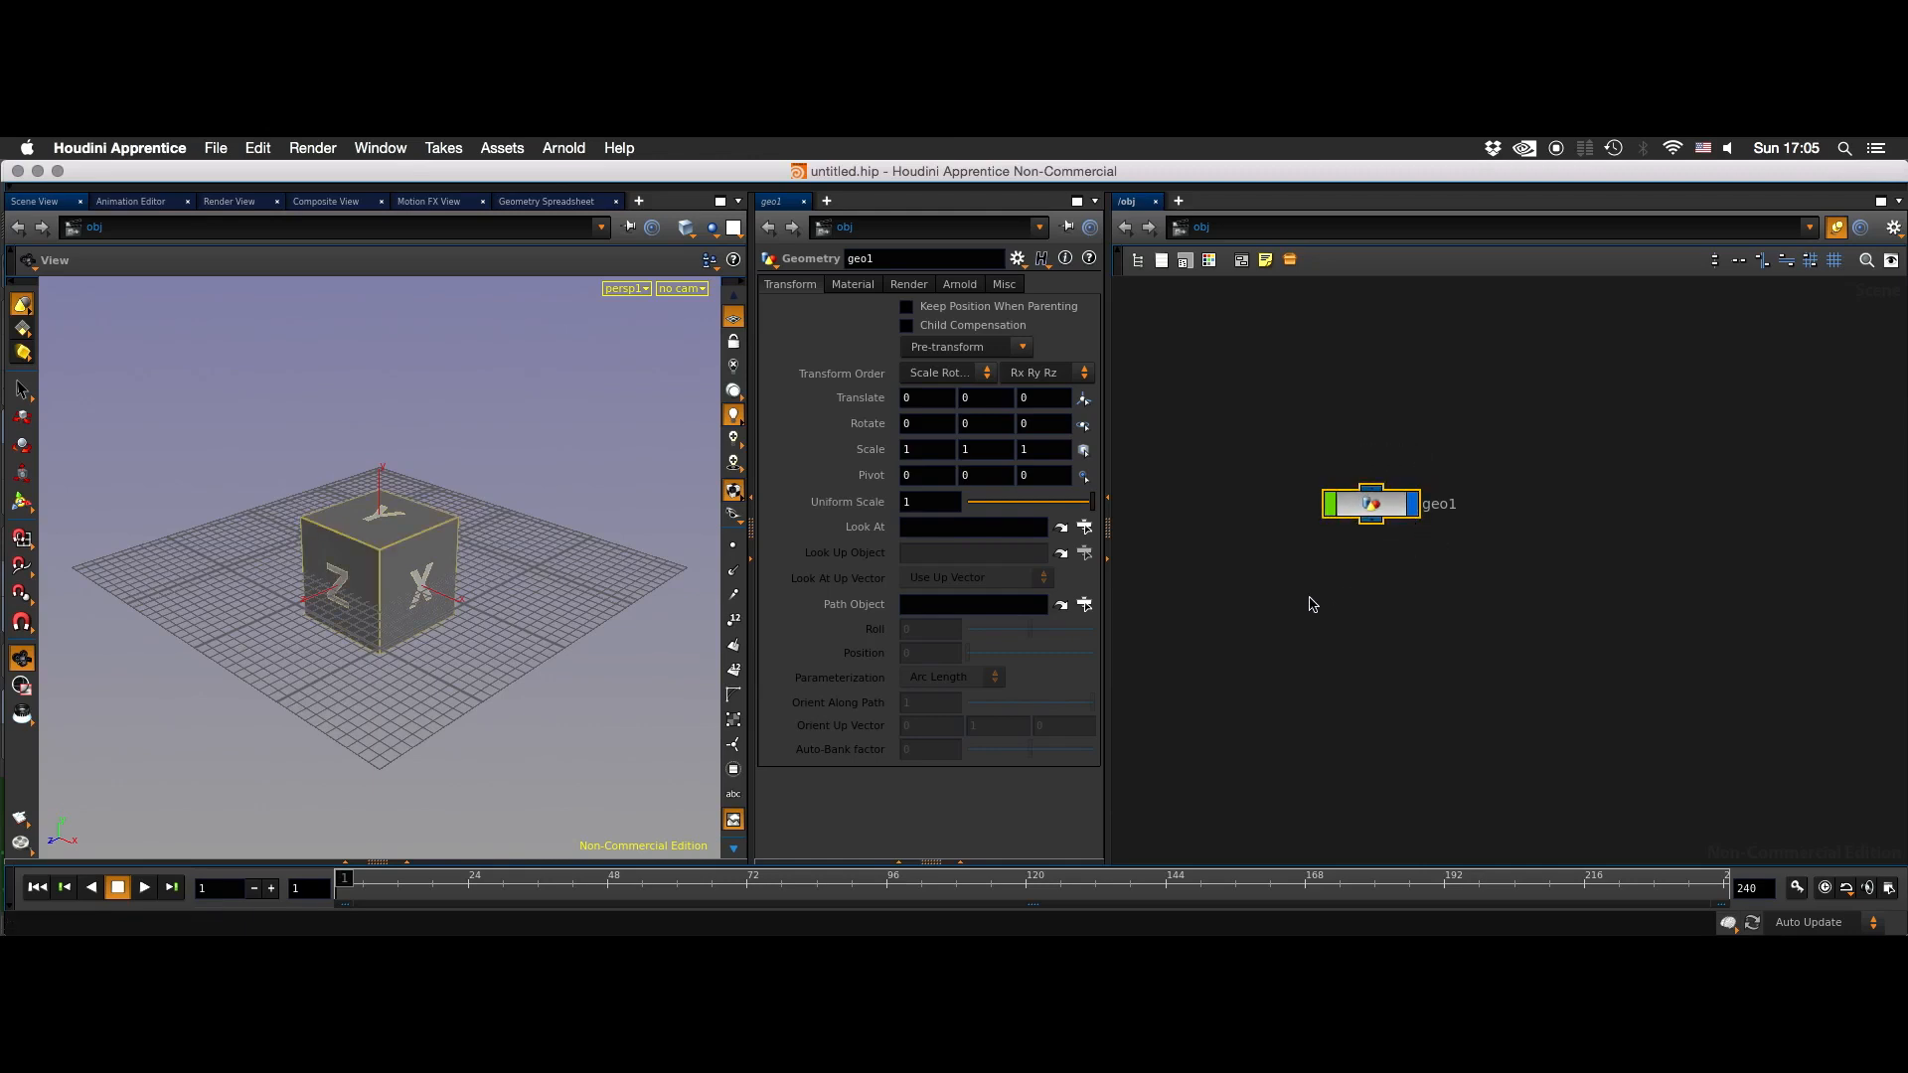
key("Delete")
left_click_drag(1250, 548, 1332, 434)
left_click_drag(1260, 600, 1313, 421)
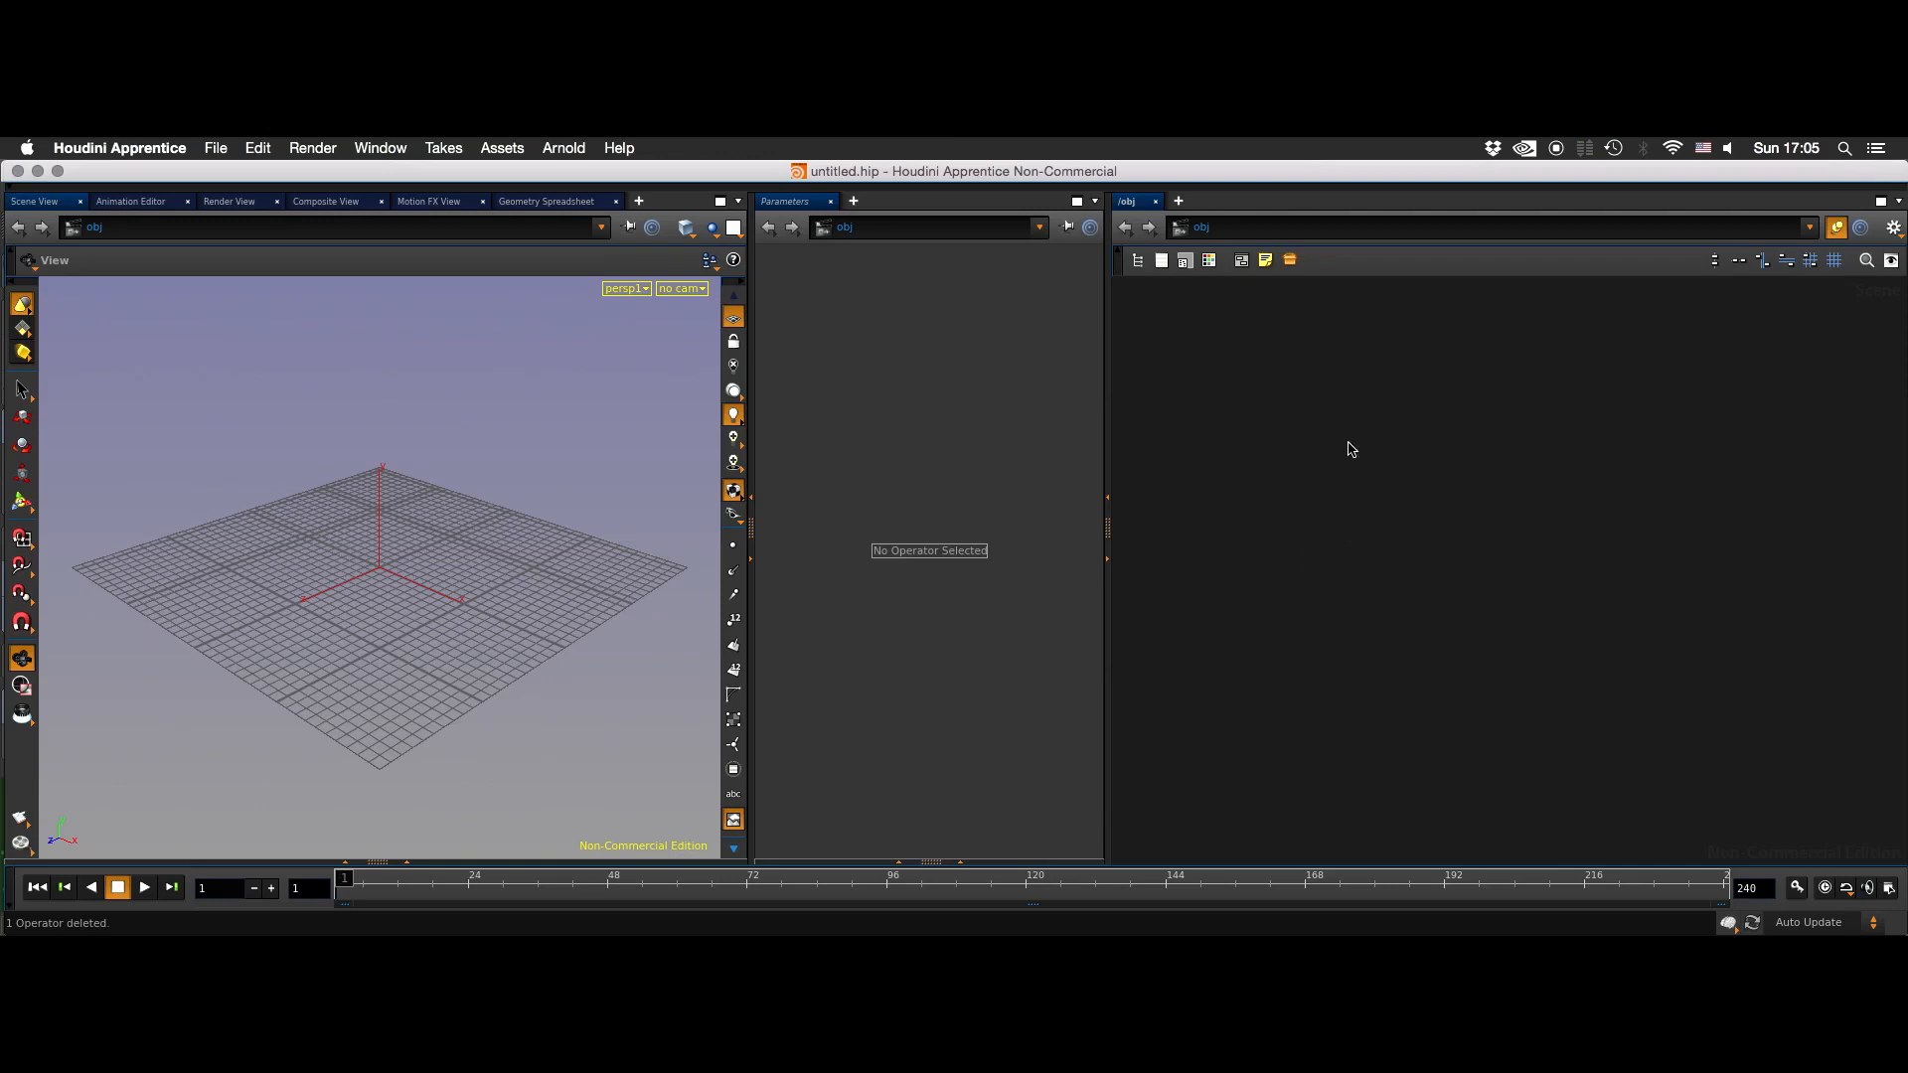
- Create a Geometry object in the object network and go inside it
key("Tab")
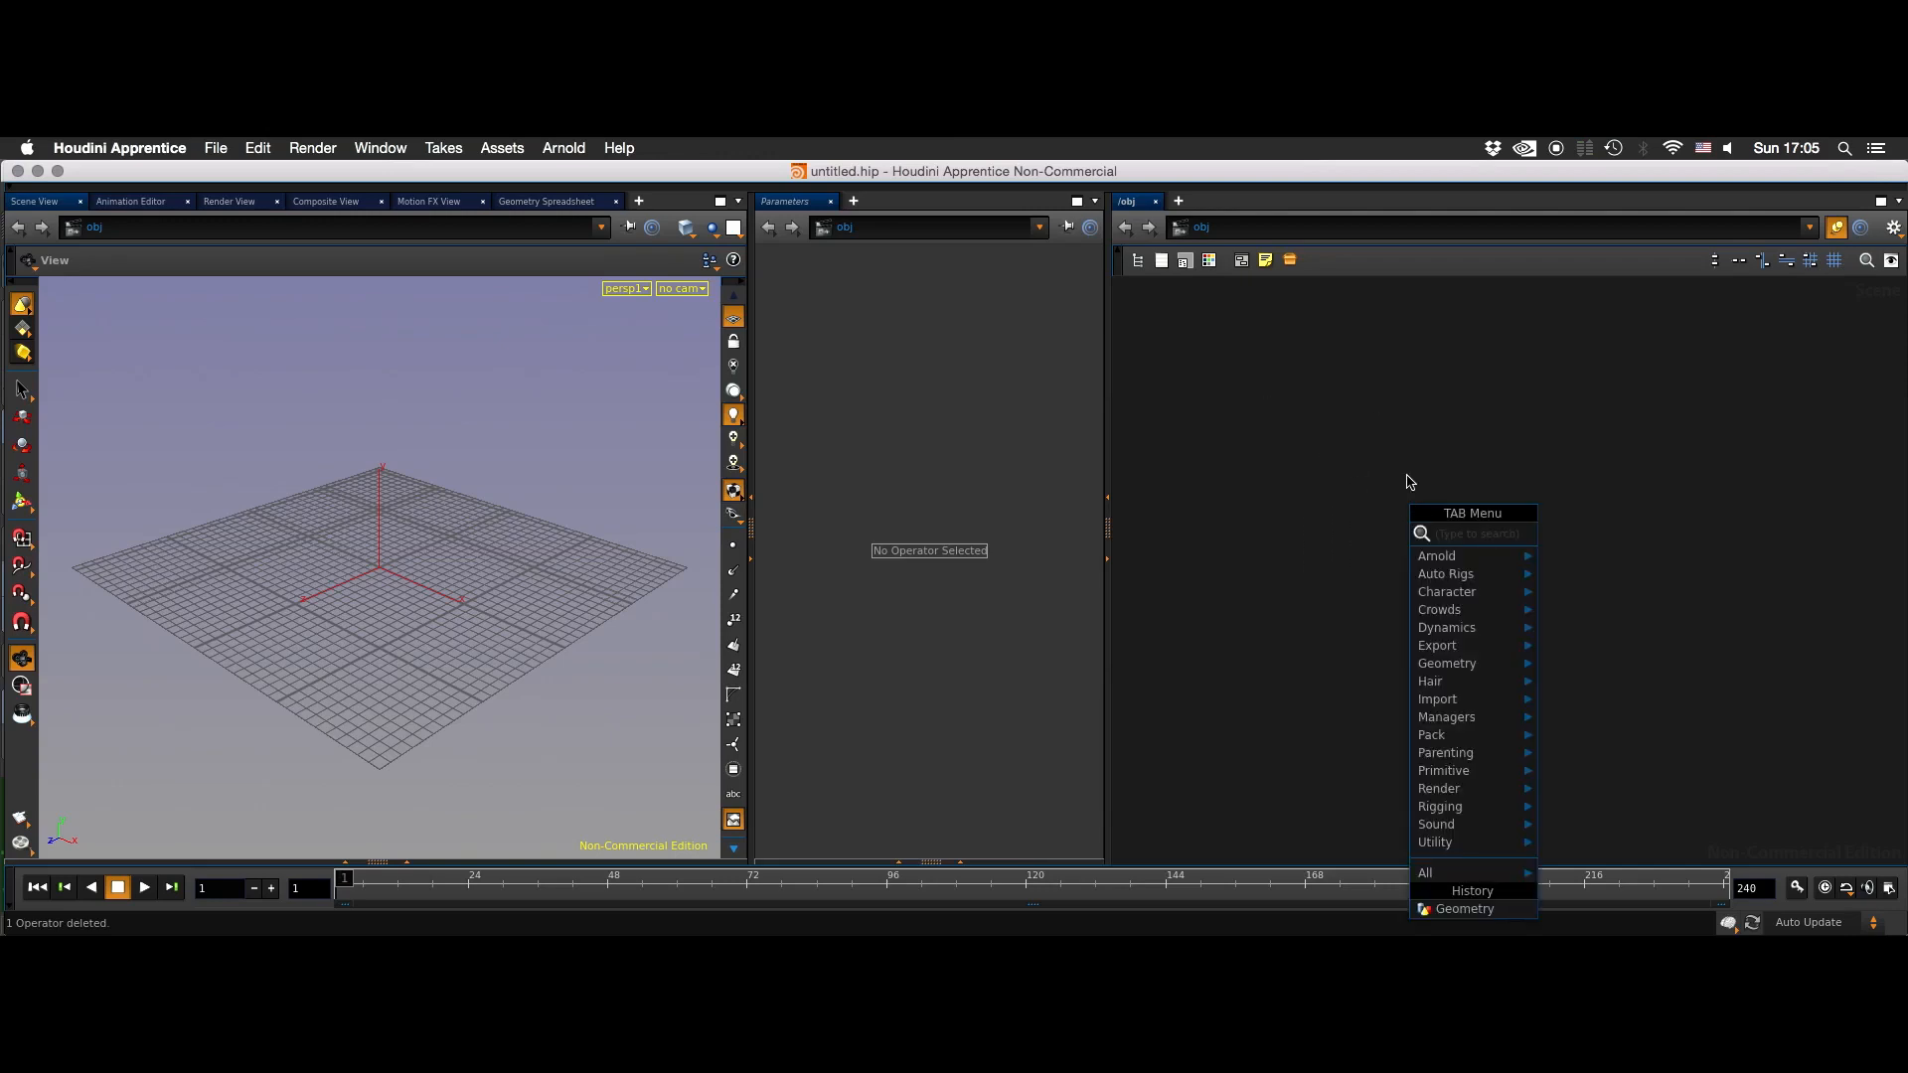
key("Return")
left_click(1407, 482)
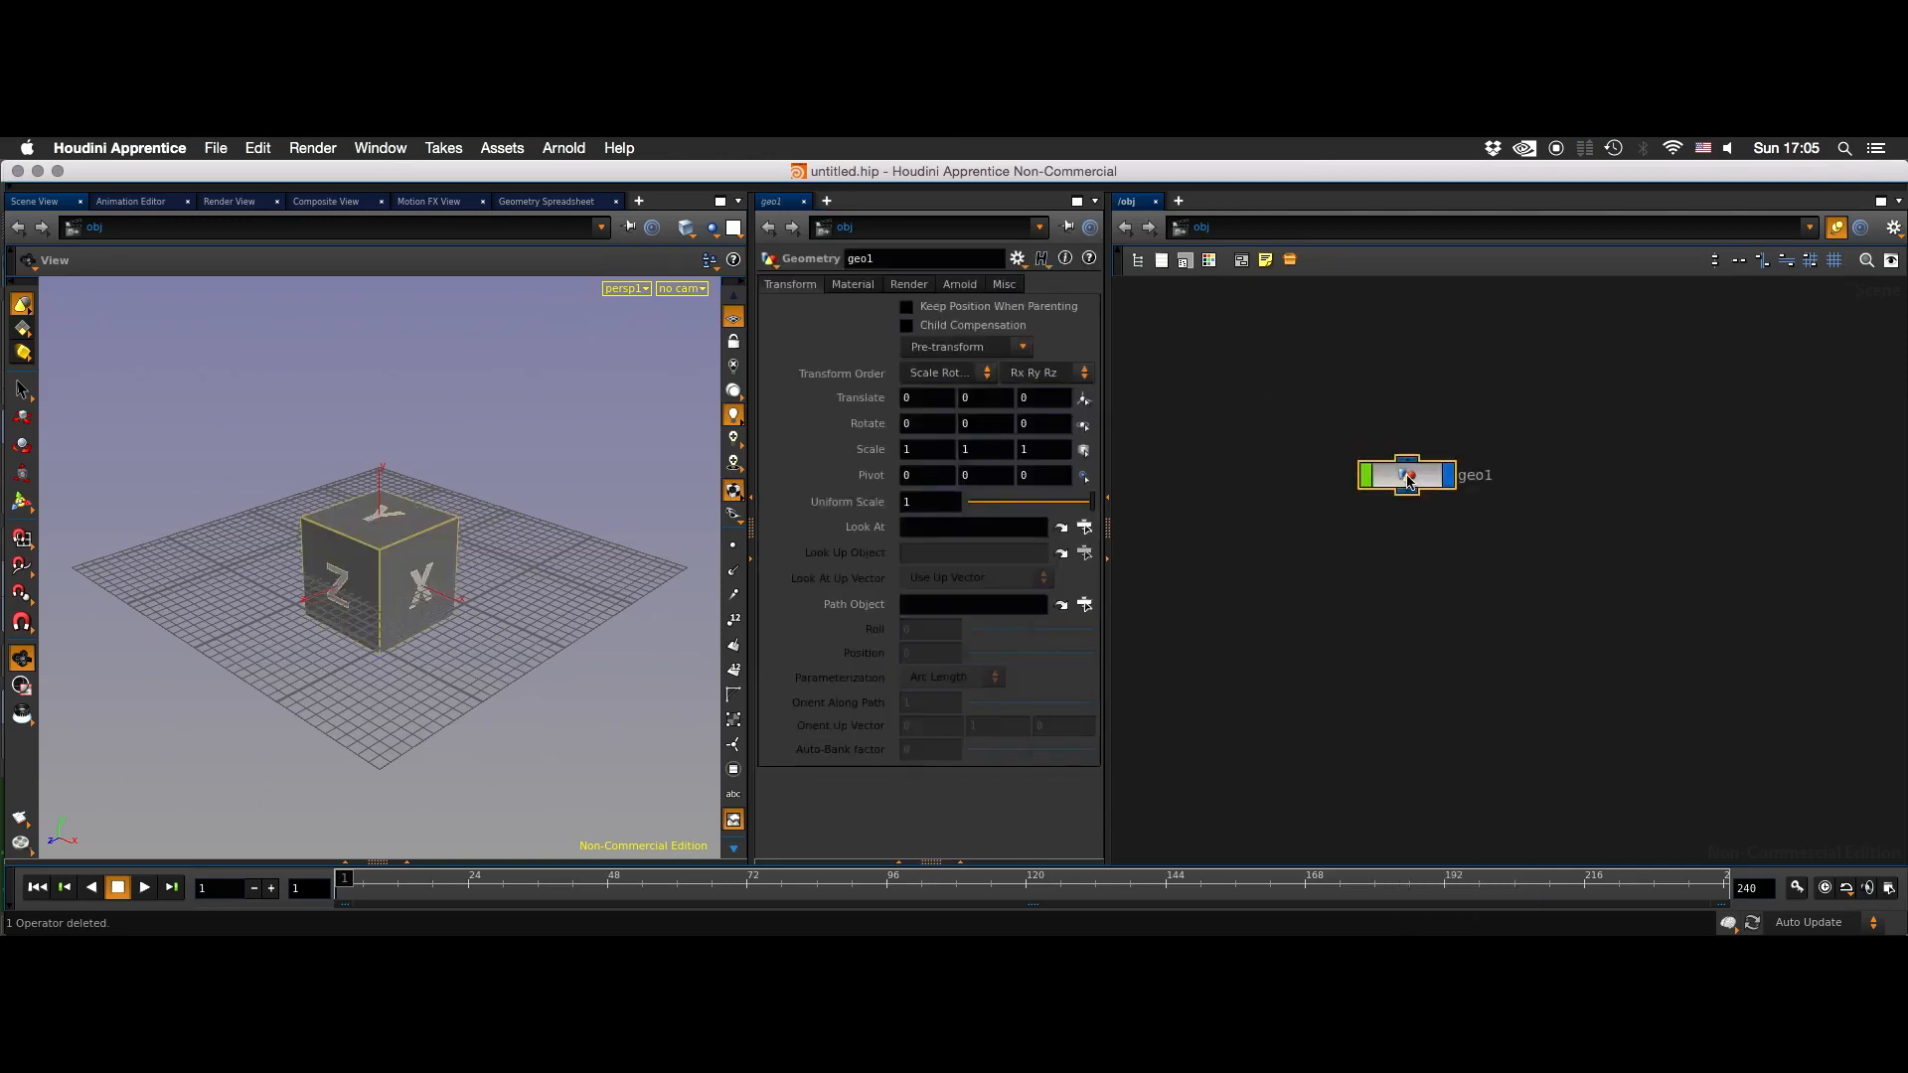
left_click_drag(1508, 398, 1394, 500)
left_click_drag(1490, 423, 1421, 518)
key("i")
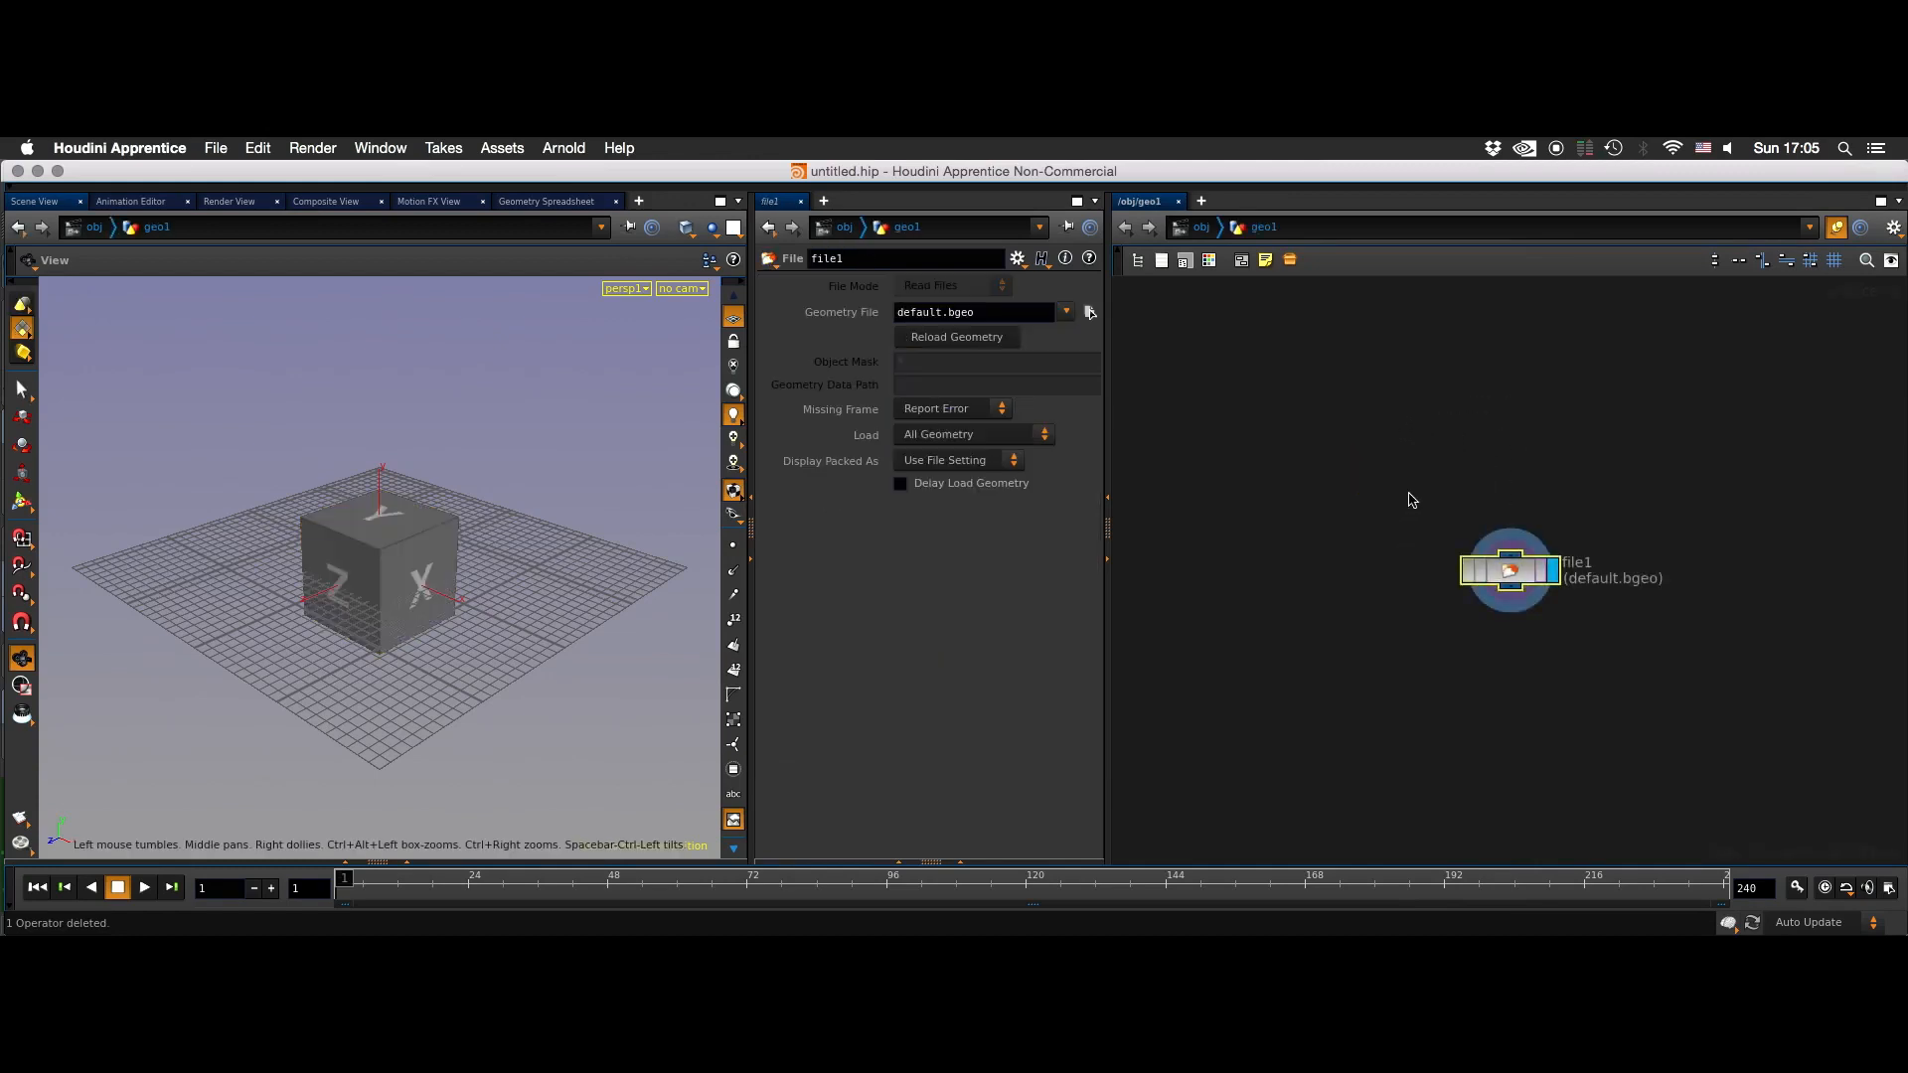
- Delete the default File node inside the geometry network
middle_click_drag(1593, 454, 1544, 420)
left_click_drag(1563, 422, 1441, 489)
left_click_drag(1500, 385, 1410, 557)
left_click_drag(1558, 398, 1485, 420)
key("Delete")
- Add a Sphere node near the upper part of the geometry network
key("Tab")
mouse_move(1487, 412)
type("sph")
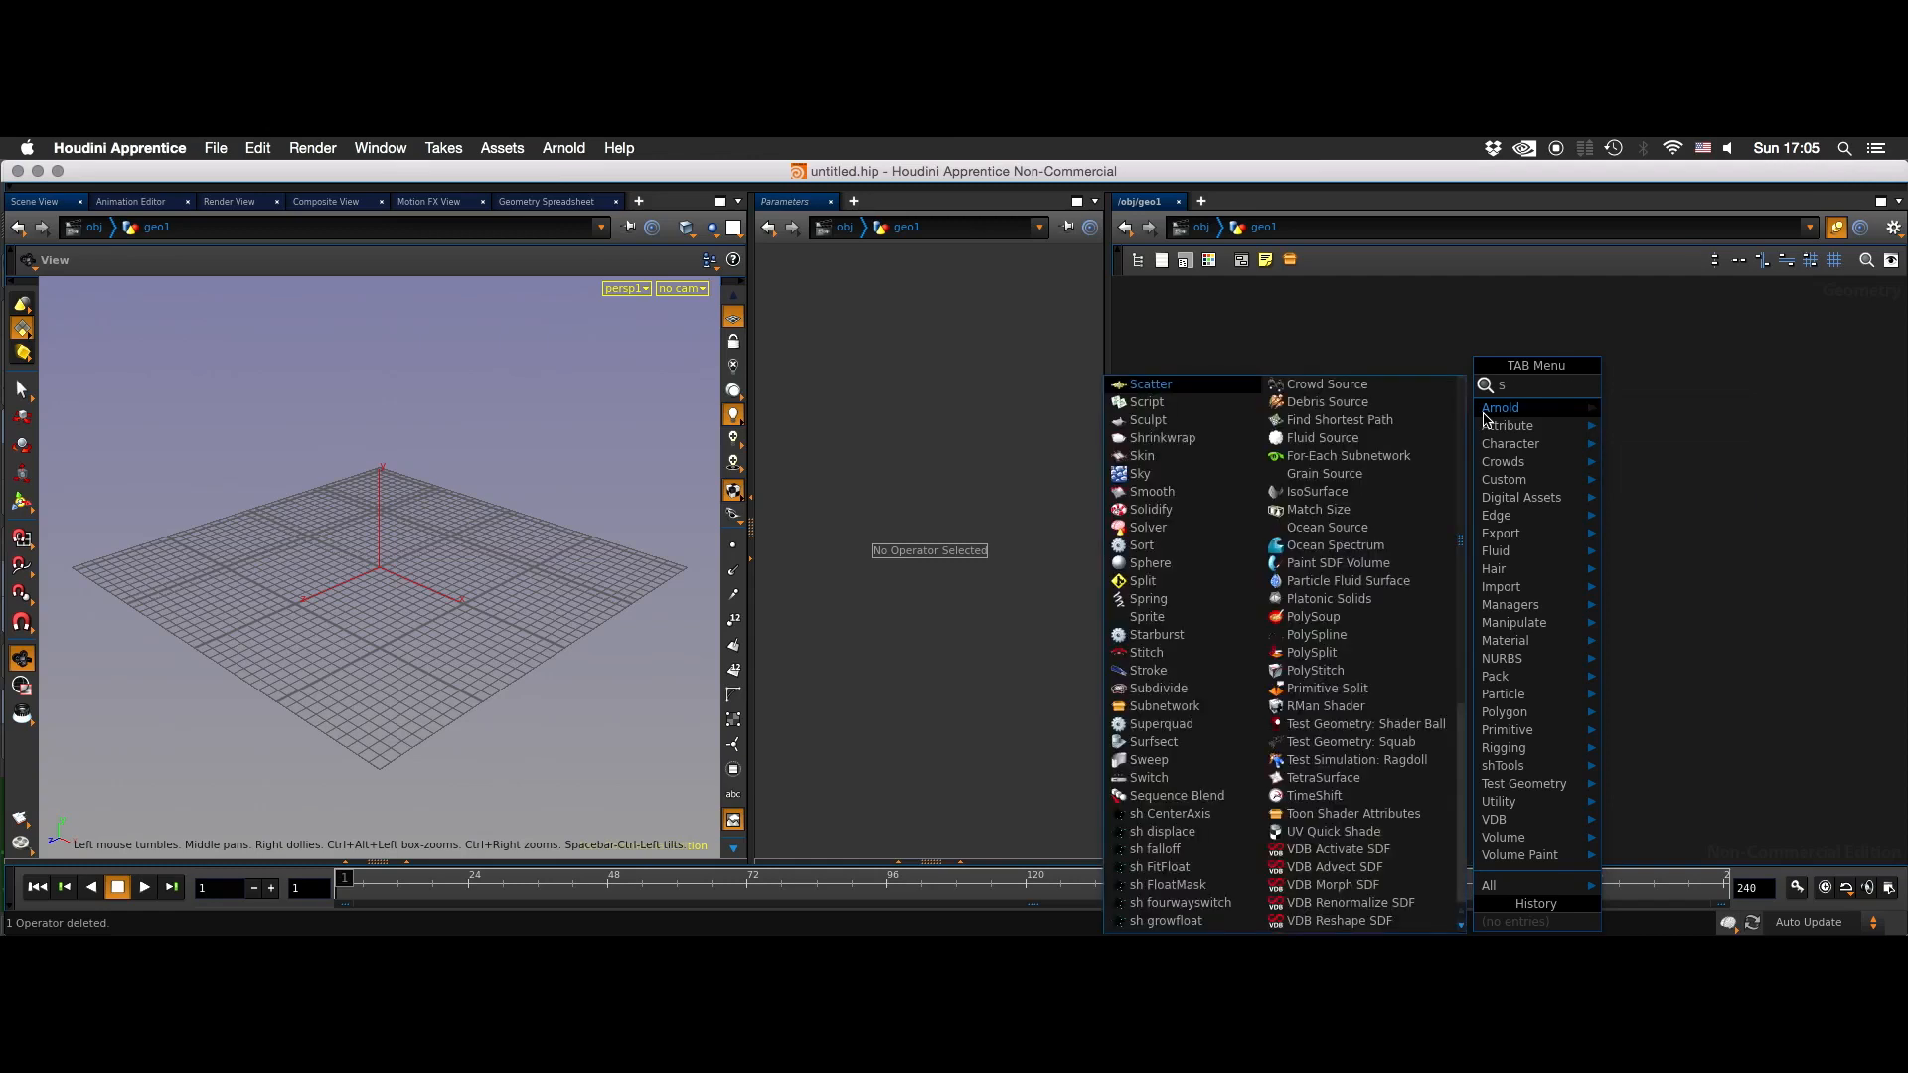
key("Return")
left_click(1487, 421)
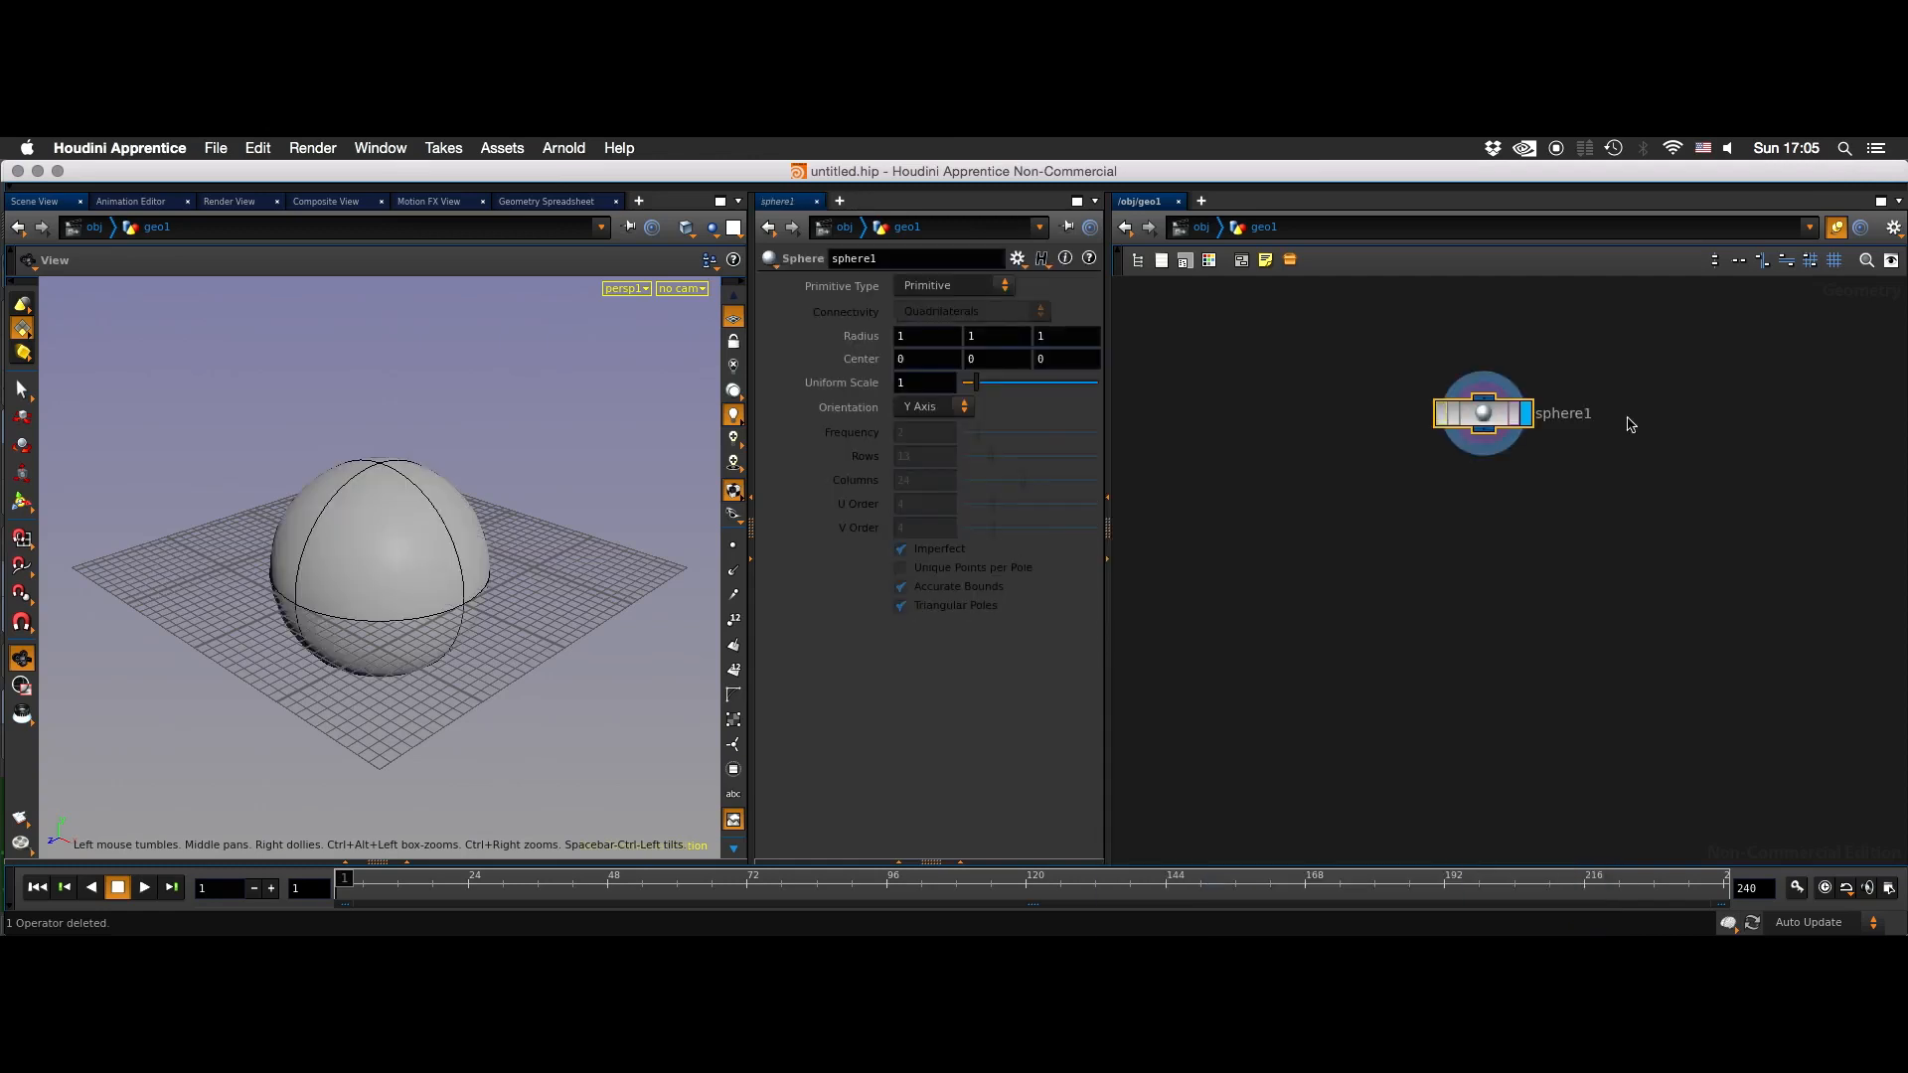
left_click(1487, 517)
left_click_drag(533, 493, 404, 587)
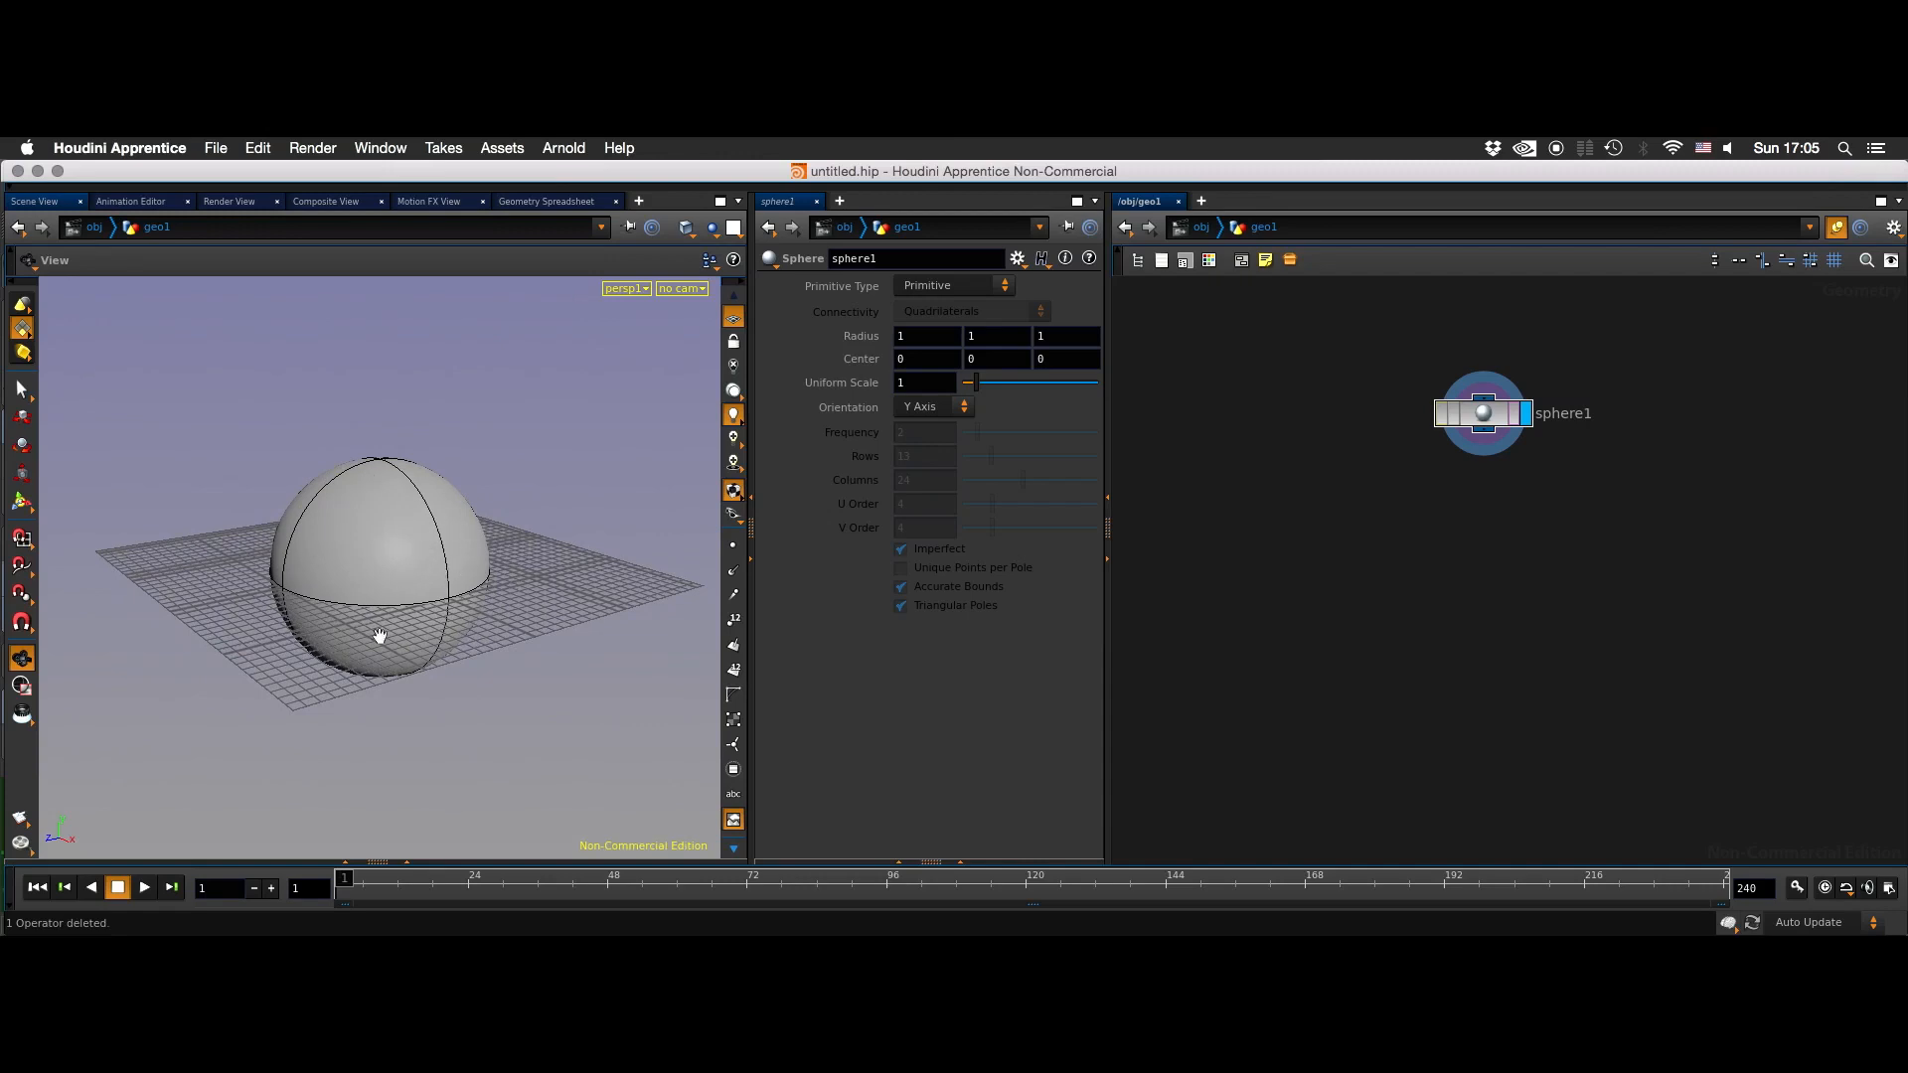
left_click_drag(1483, 413, 1476, 405)
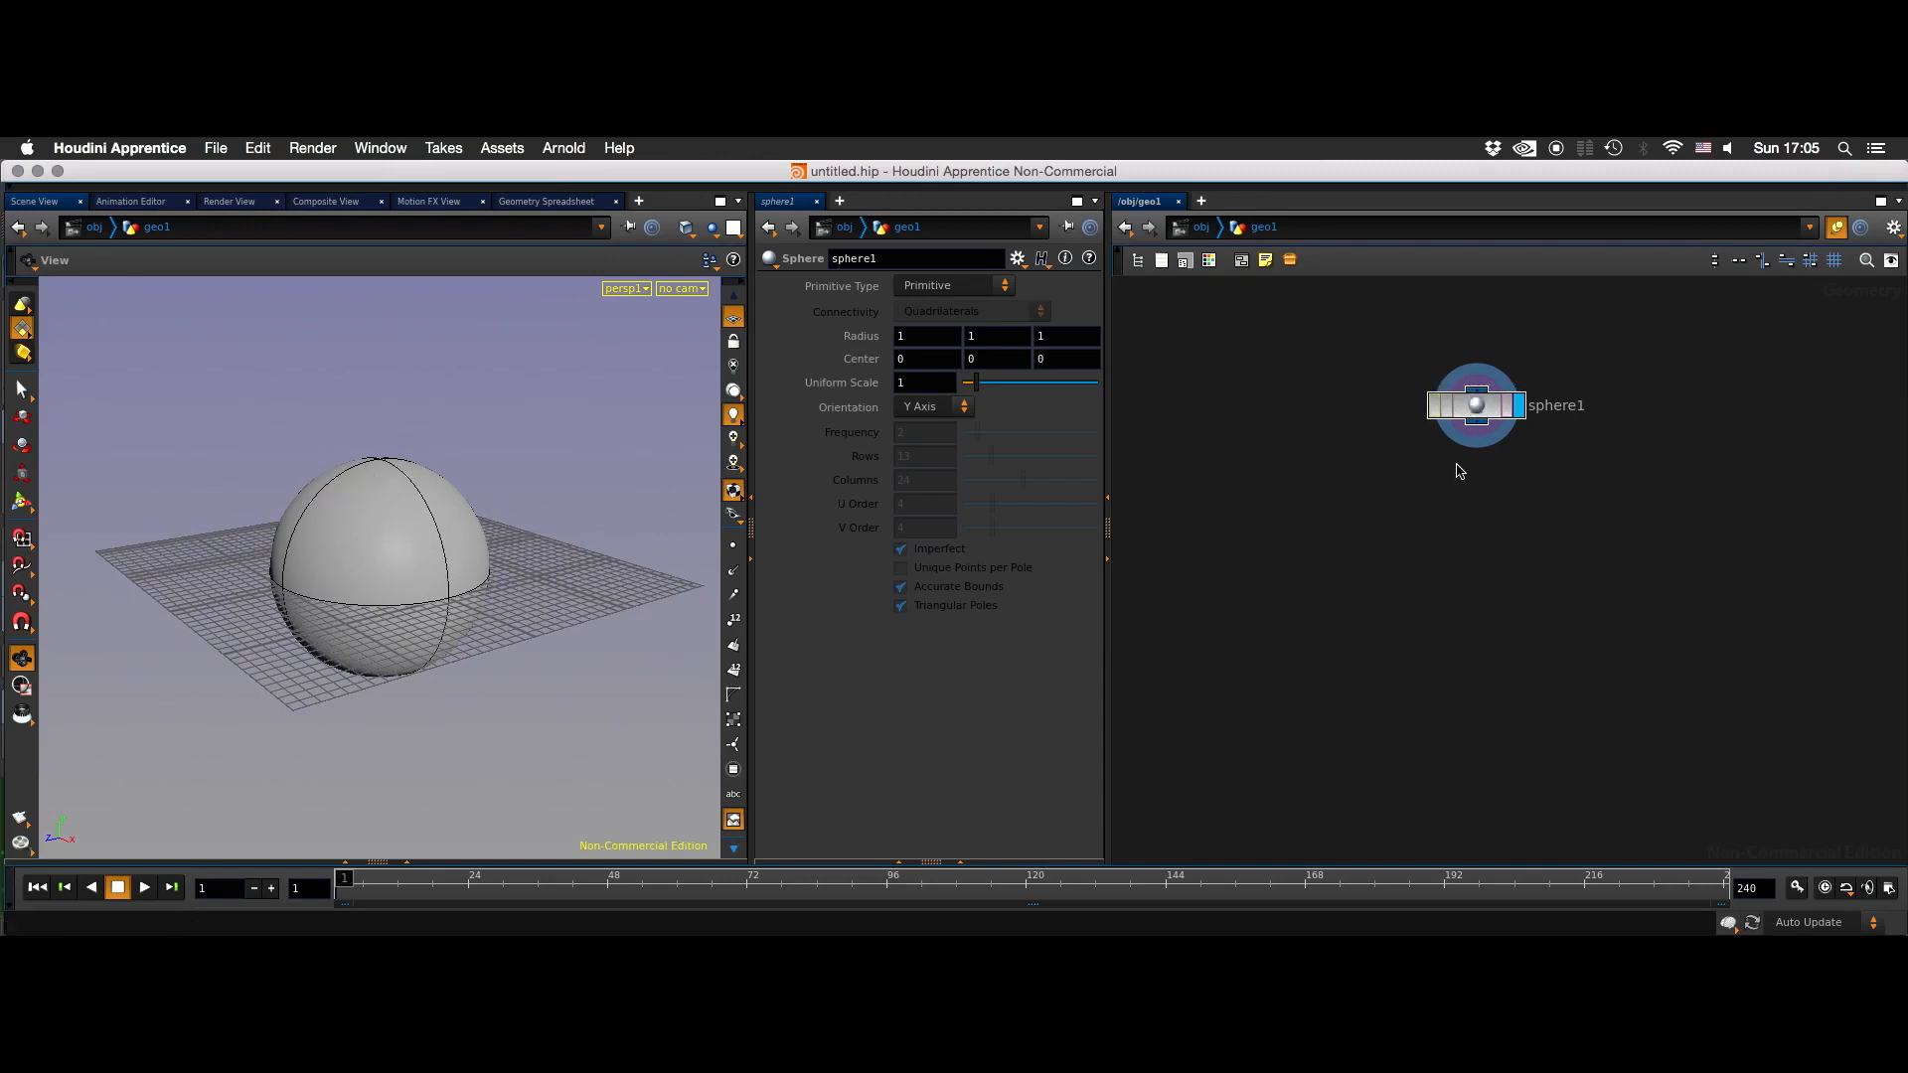
- Add an IsoOffset node, align it below the Sphere node and connect the sphere's output to its first input
key("Tab")
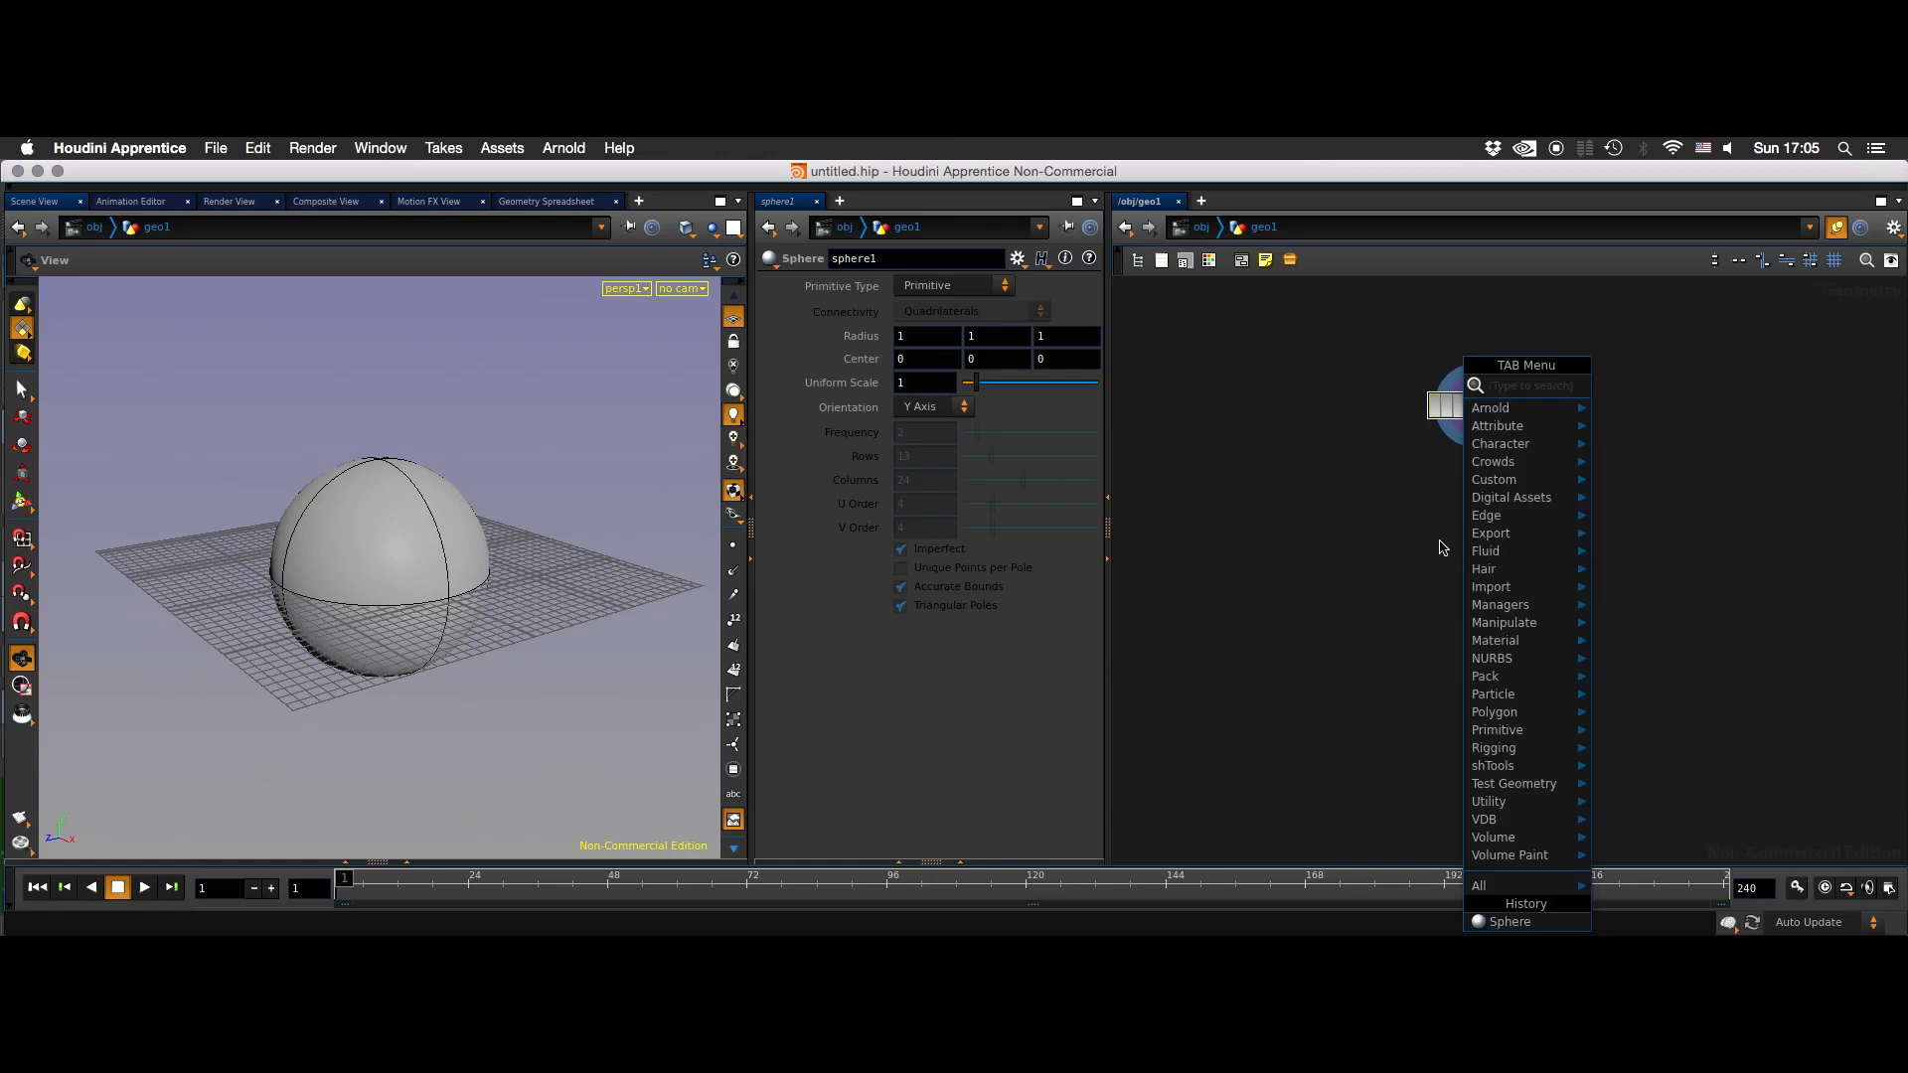
type("iso")
key("Return")
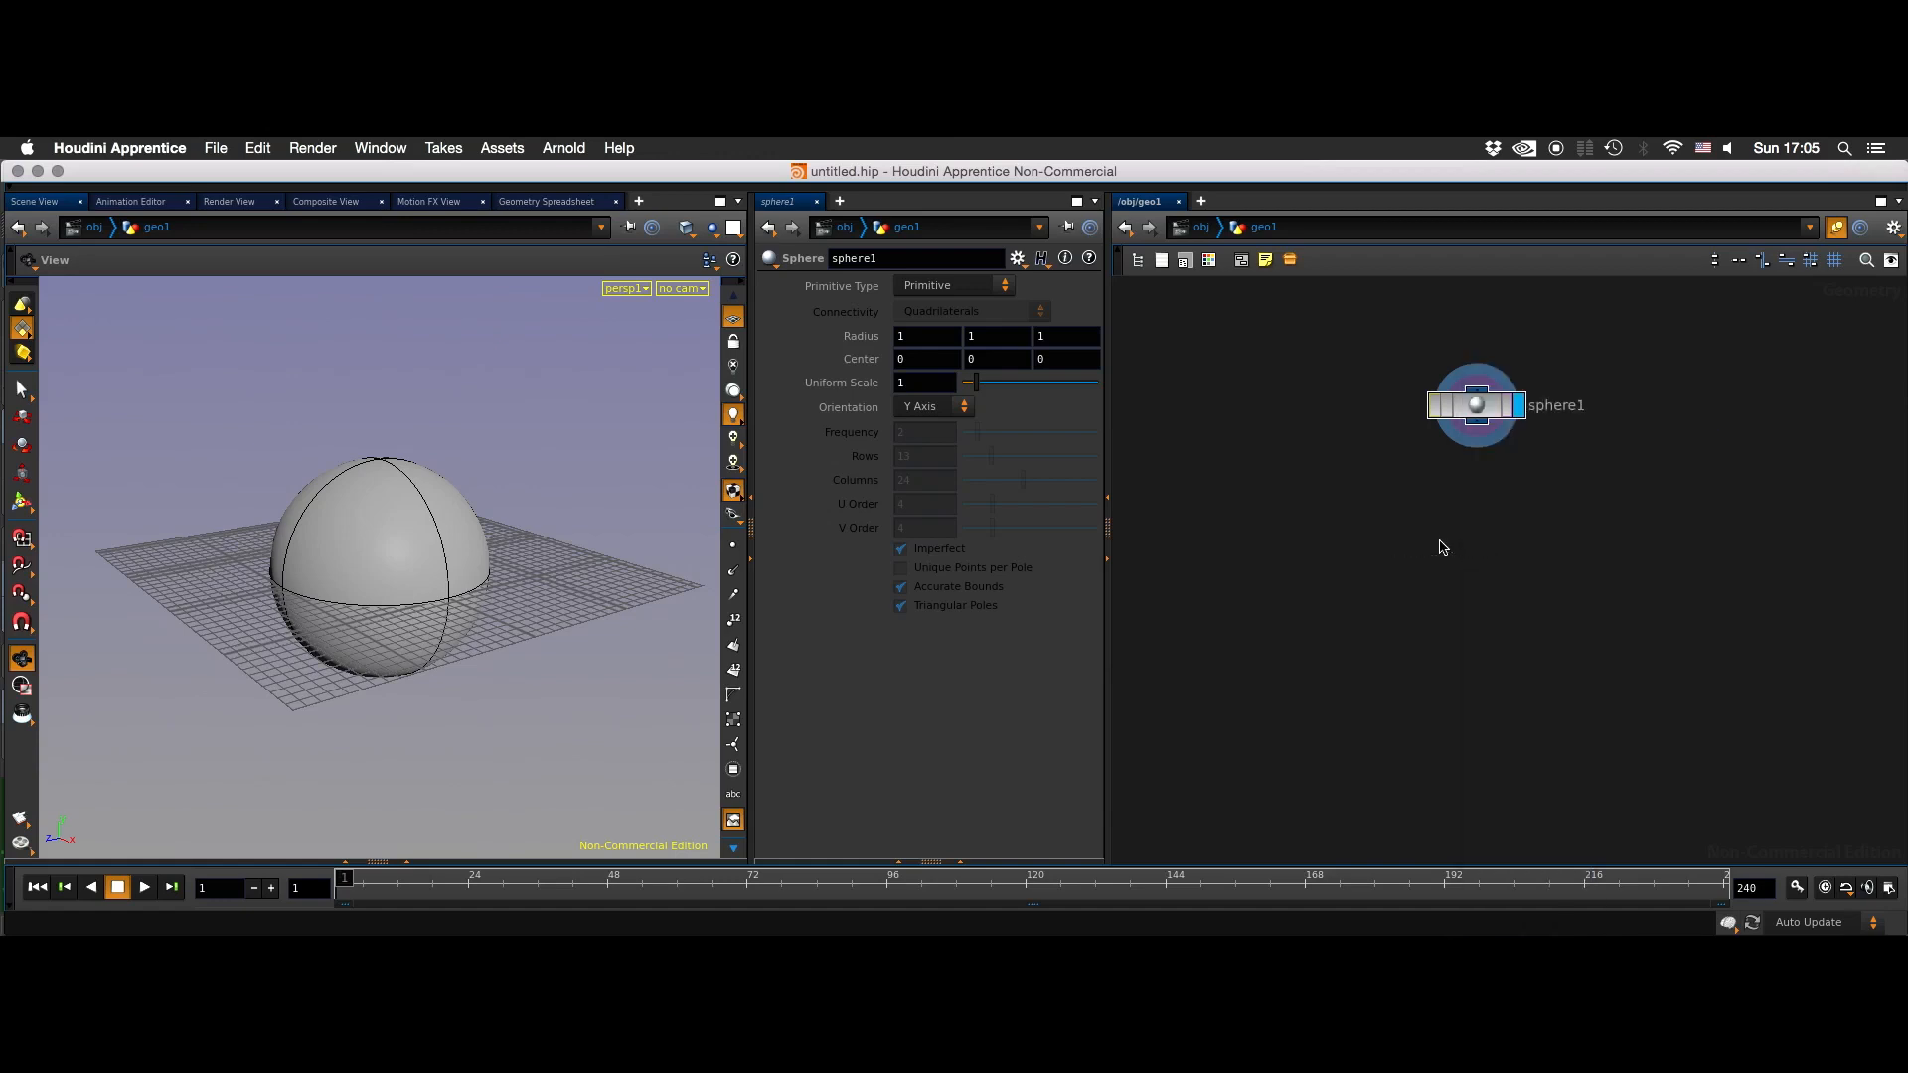
left_click(1443, 548)
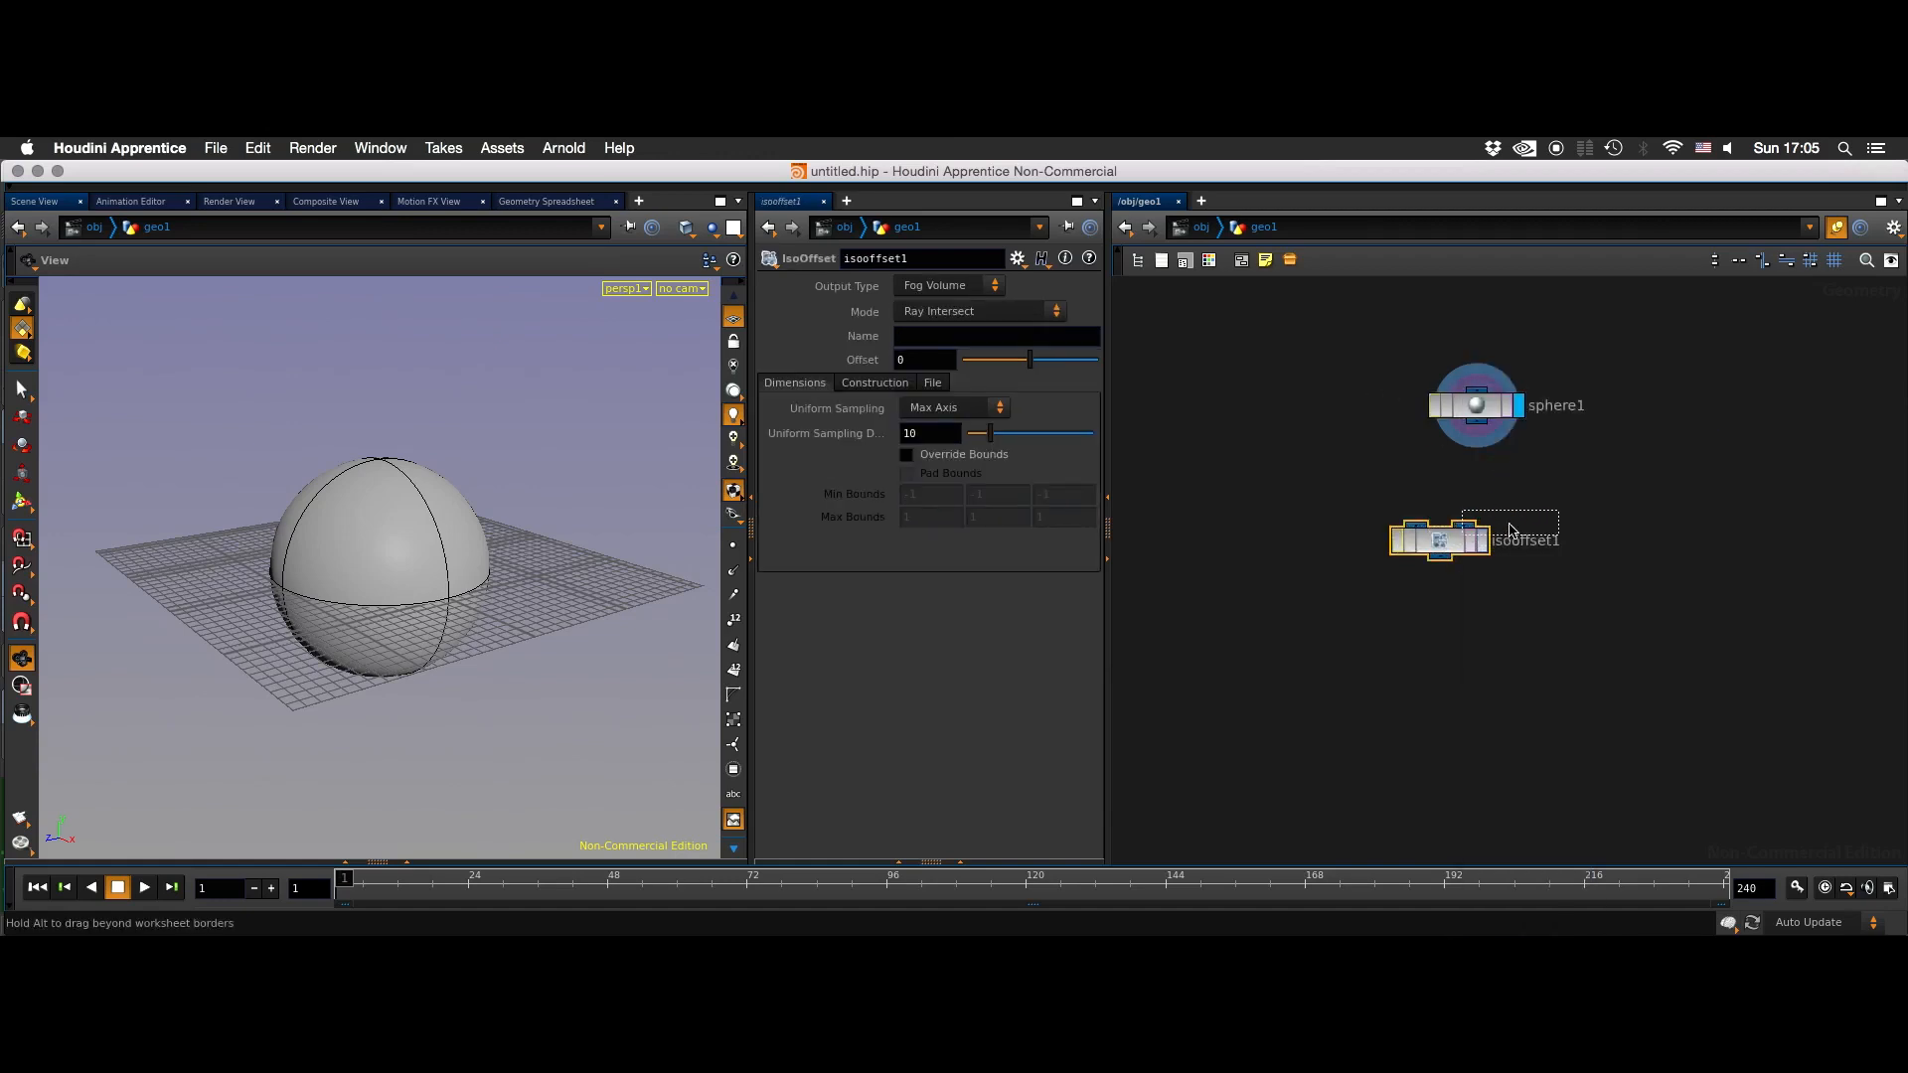
left_click_drag(1441, 542, 1499, 531)
left_click_drag(1471, 423, 1477, 510)
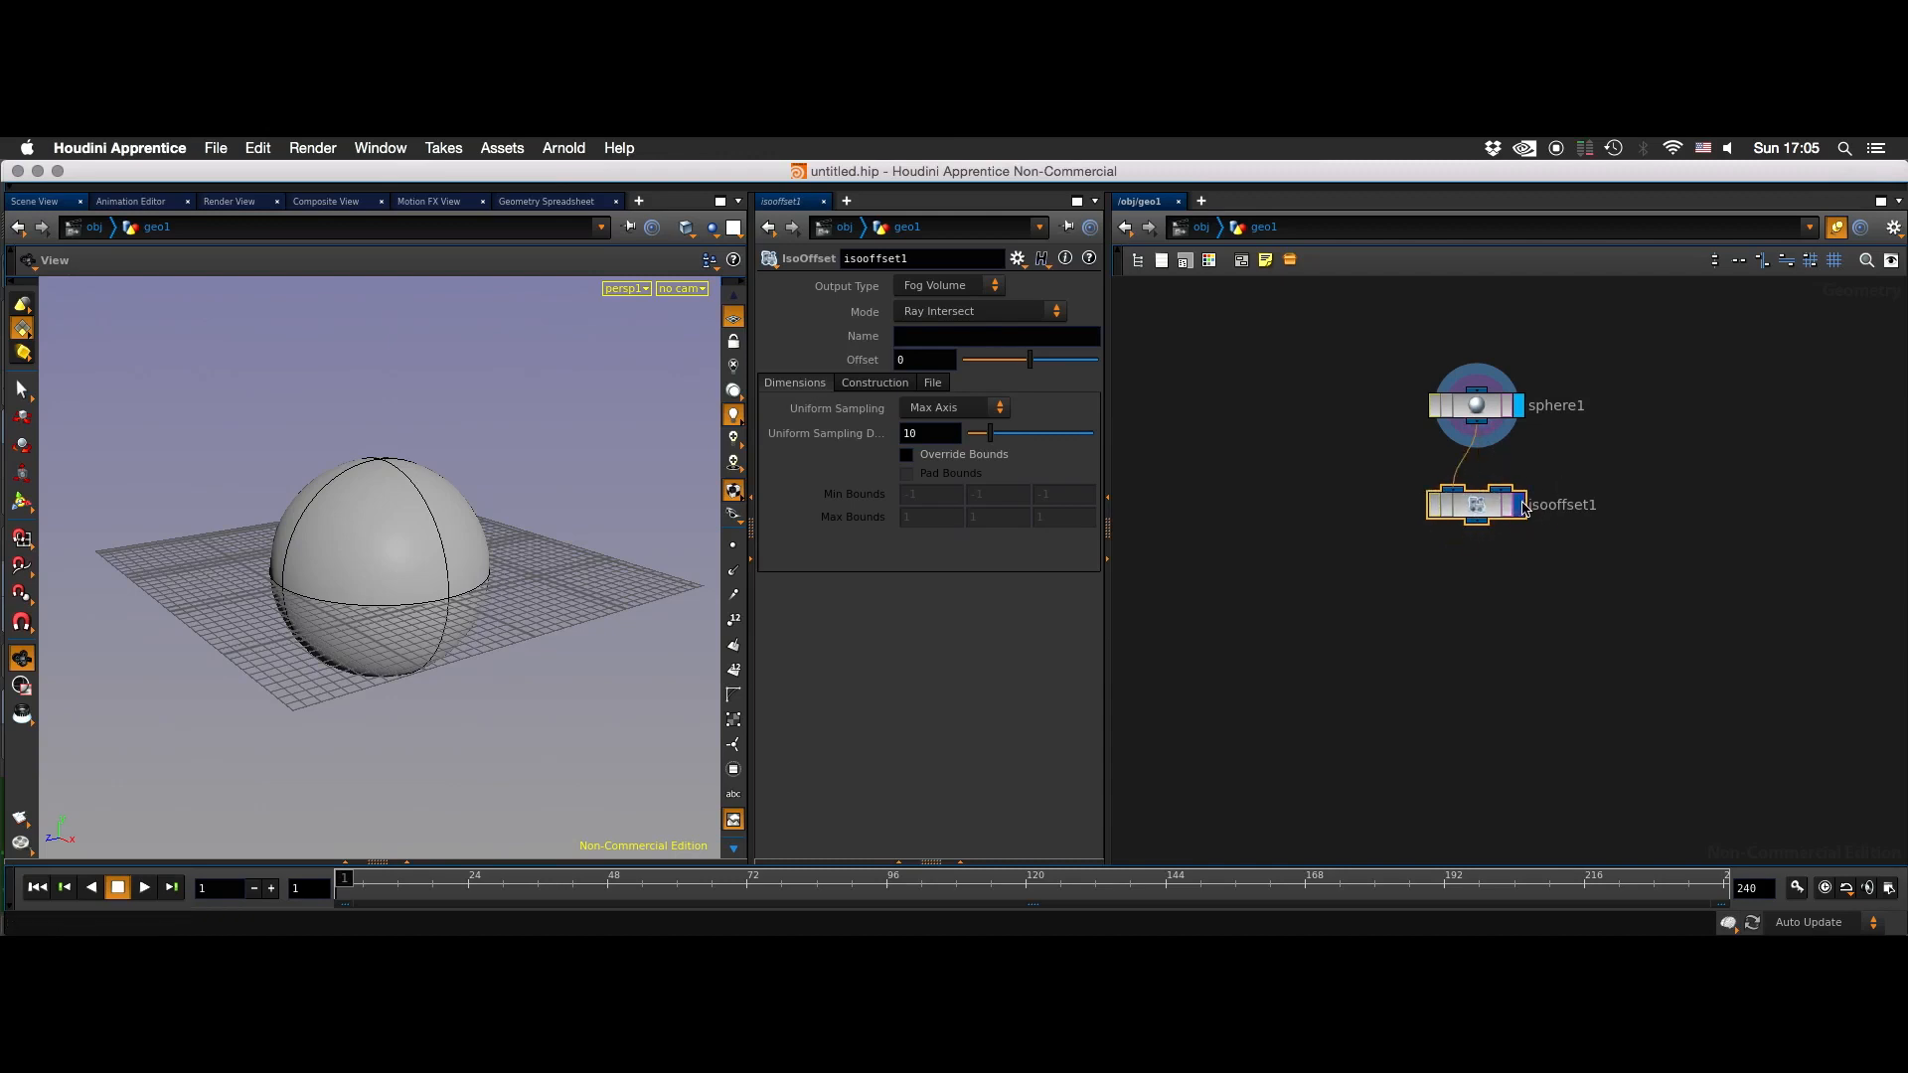
- Display the IsoOffset node's result and set its uniform sampling divisions to 25
left_click(1518, 505)
type("25")
key("Return")
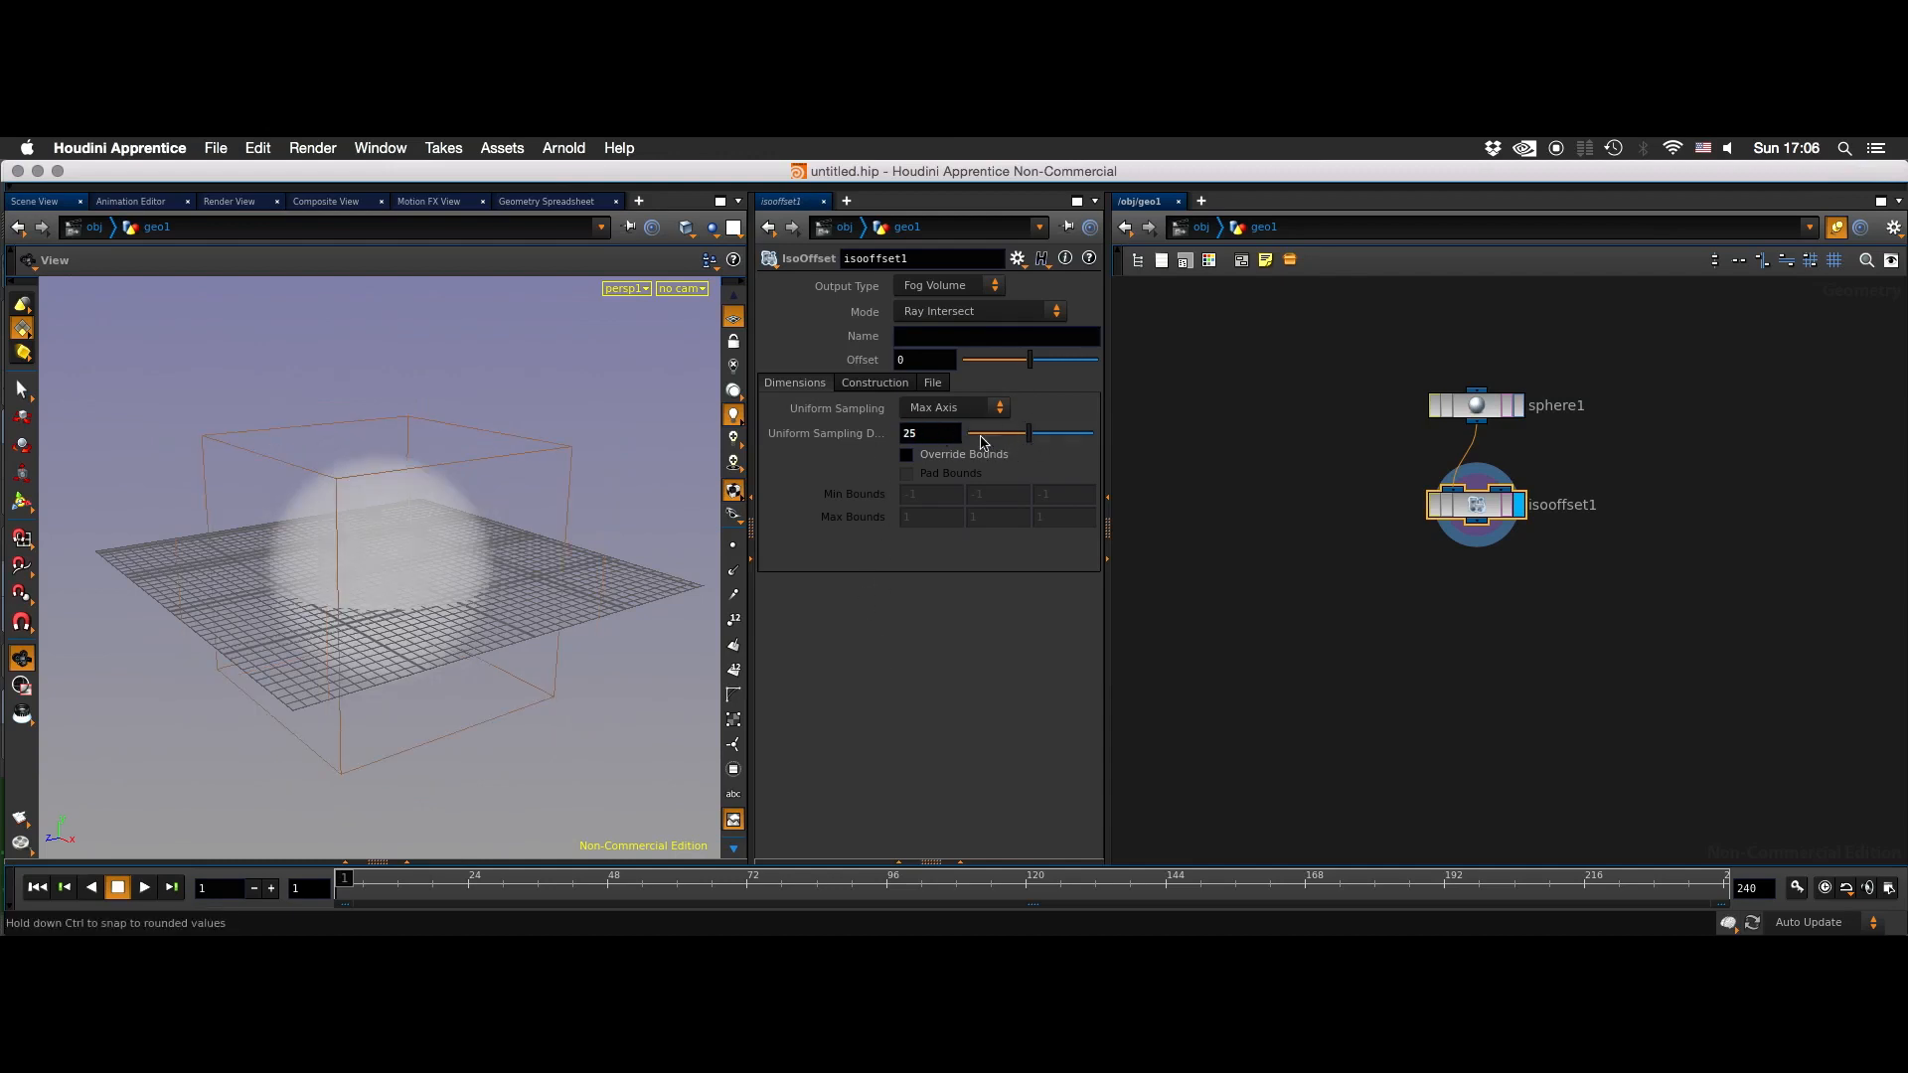
mouse_move(460, 540)
left_mouse_down()
mouse_move(565, 575)
mouse_move(426, 498)
mouse_move(468, 533)
left_mouse_up()
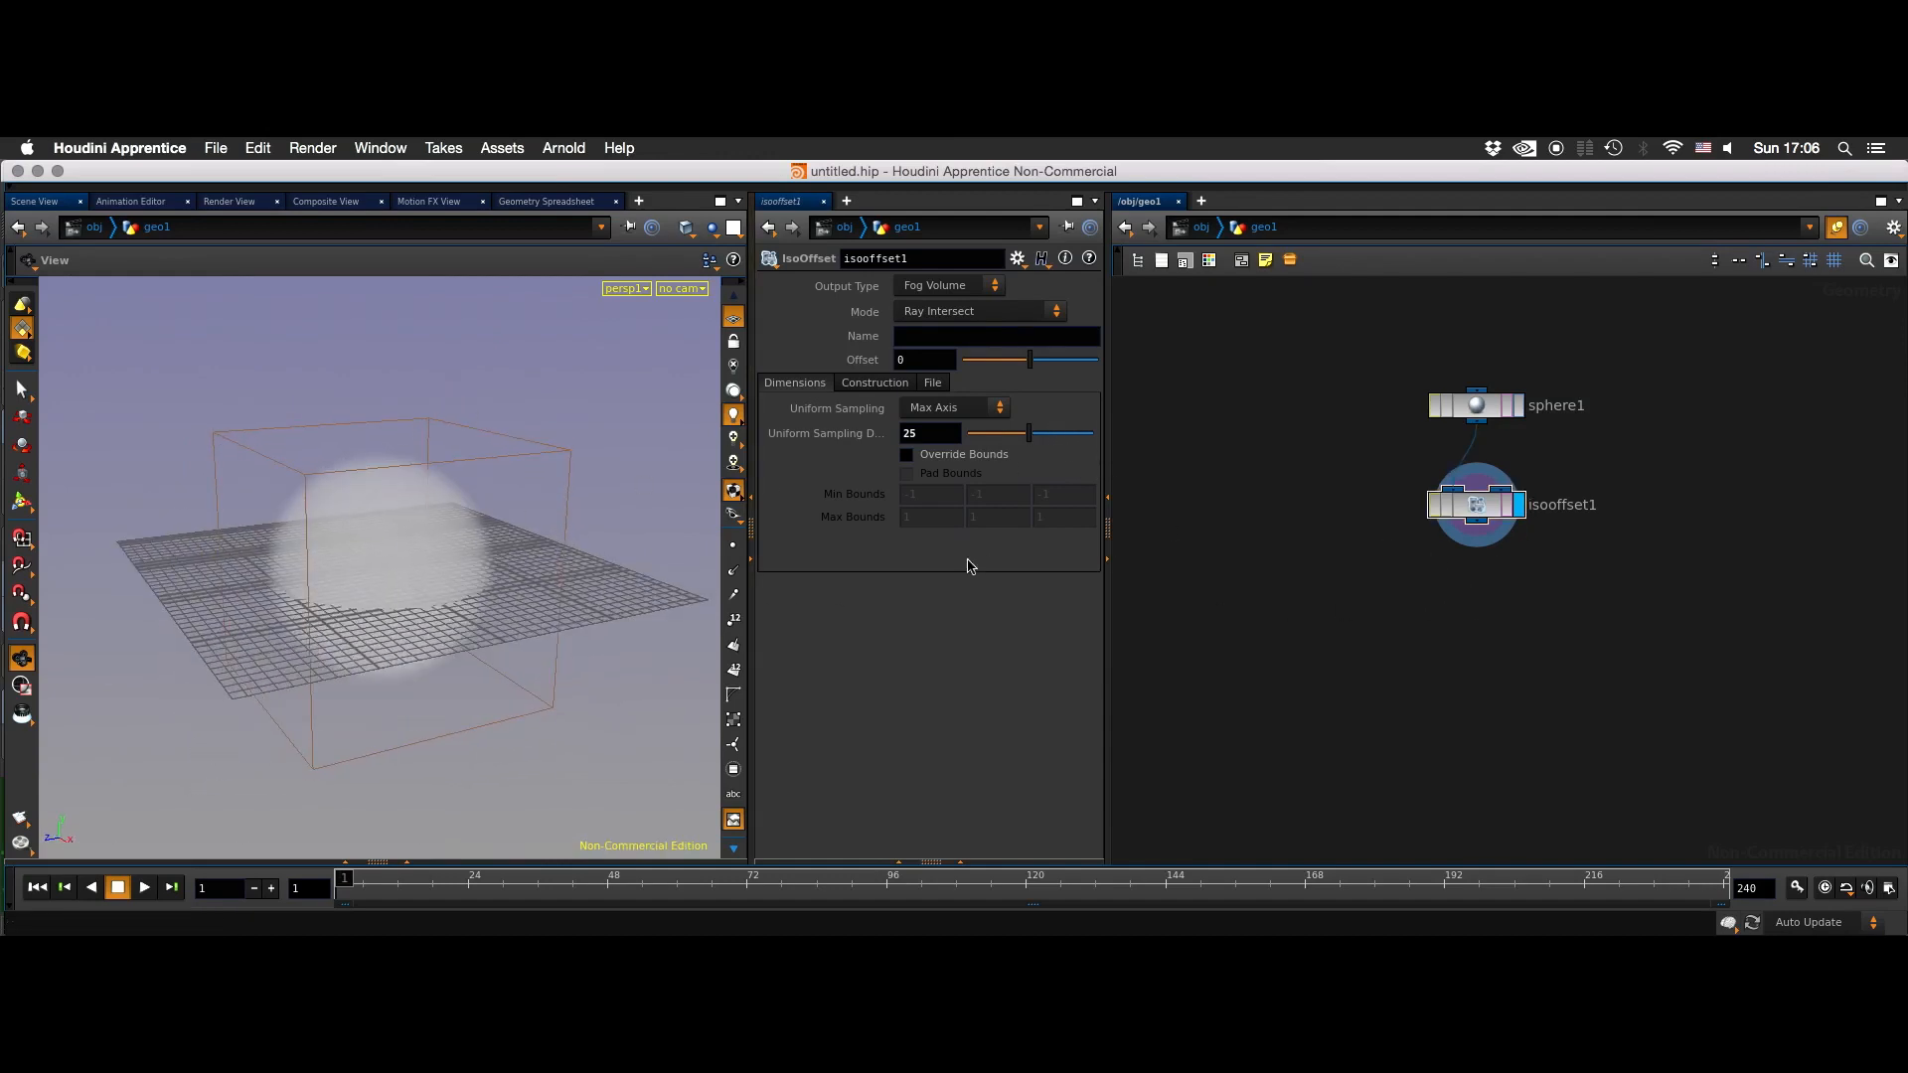
- Add a Scatter node below the IsoOffset node, connect the IsoOffset output to it and display its result
key("h")
key("Tab")
type("scatter")
key("Return")
left_click(1428, 563)
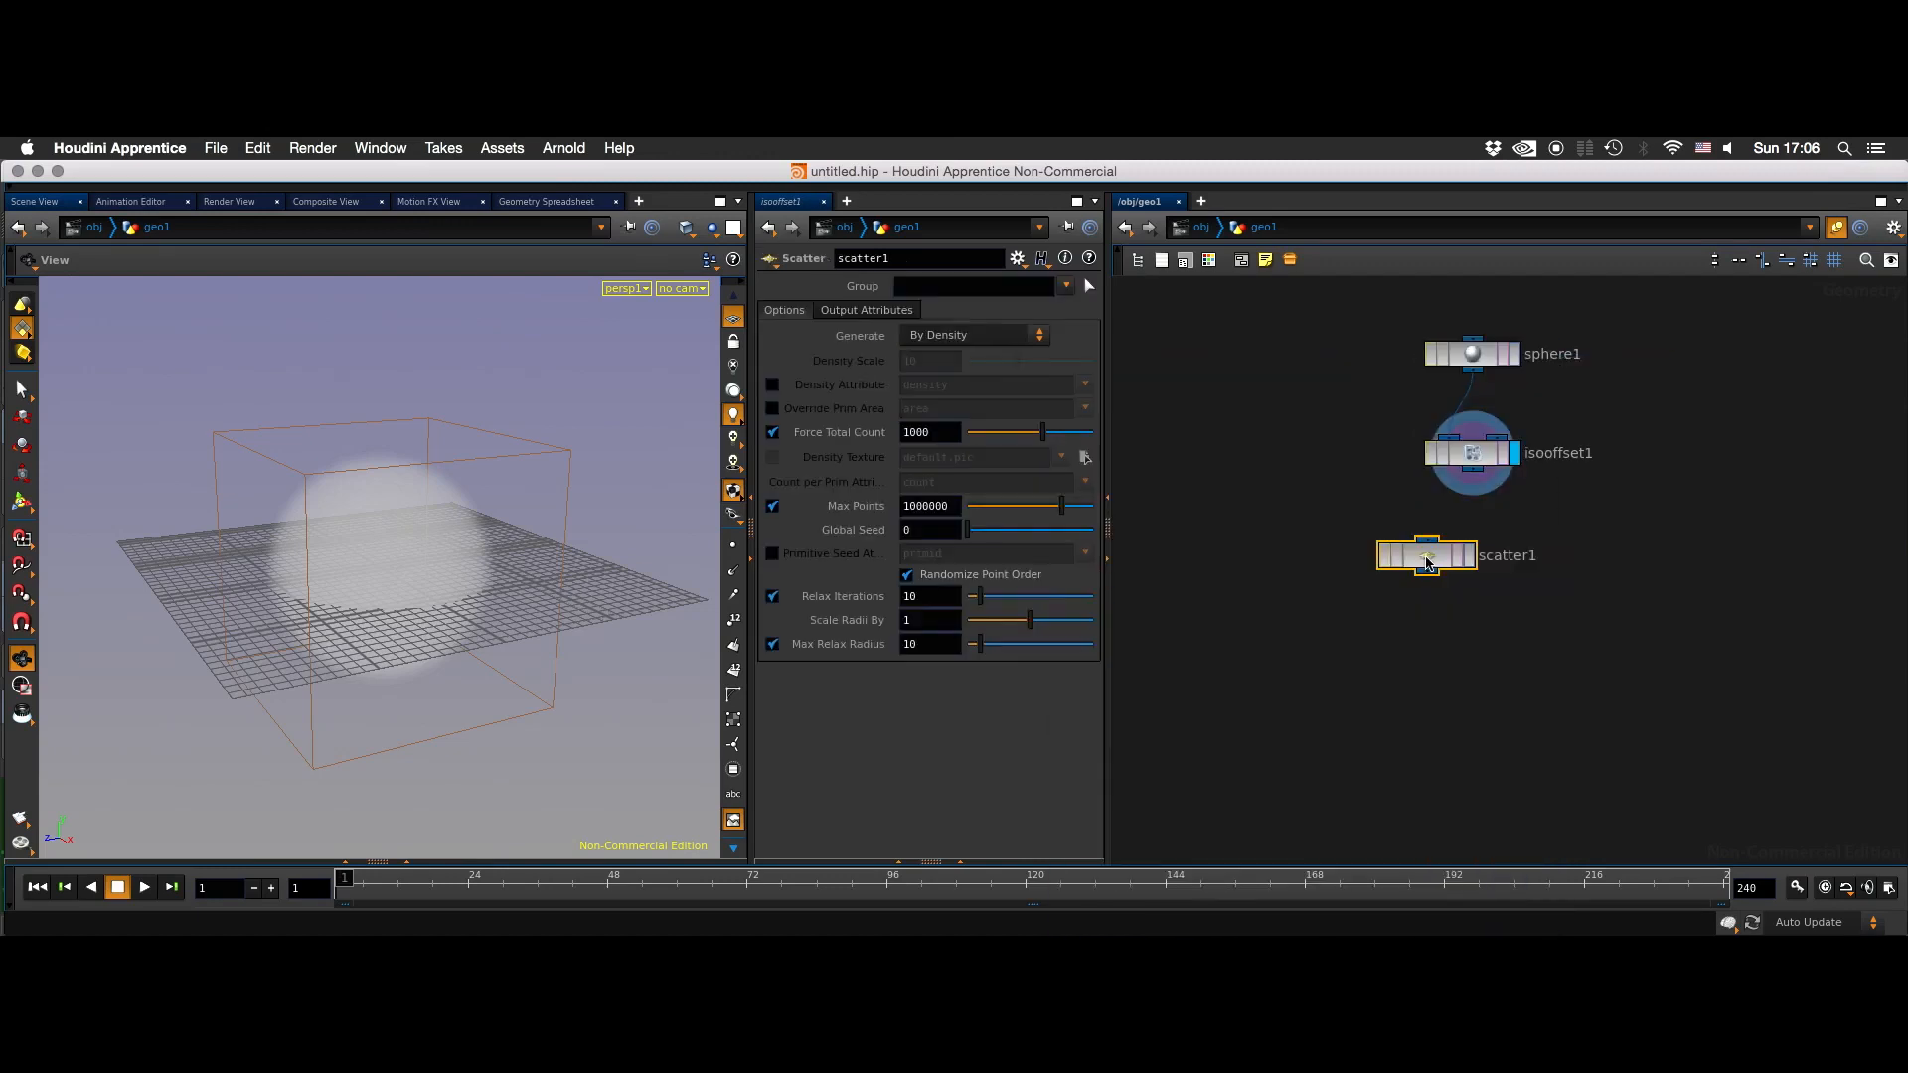
left_click_drag(1428, 559, 1452, 582)
left_click_drag(1470, 473, 1469, 559)
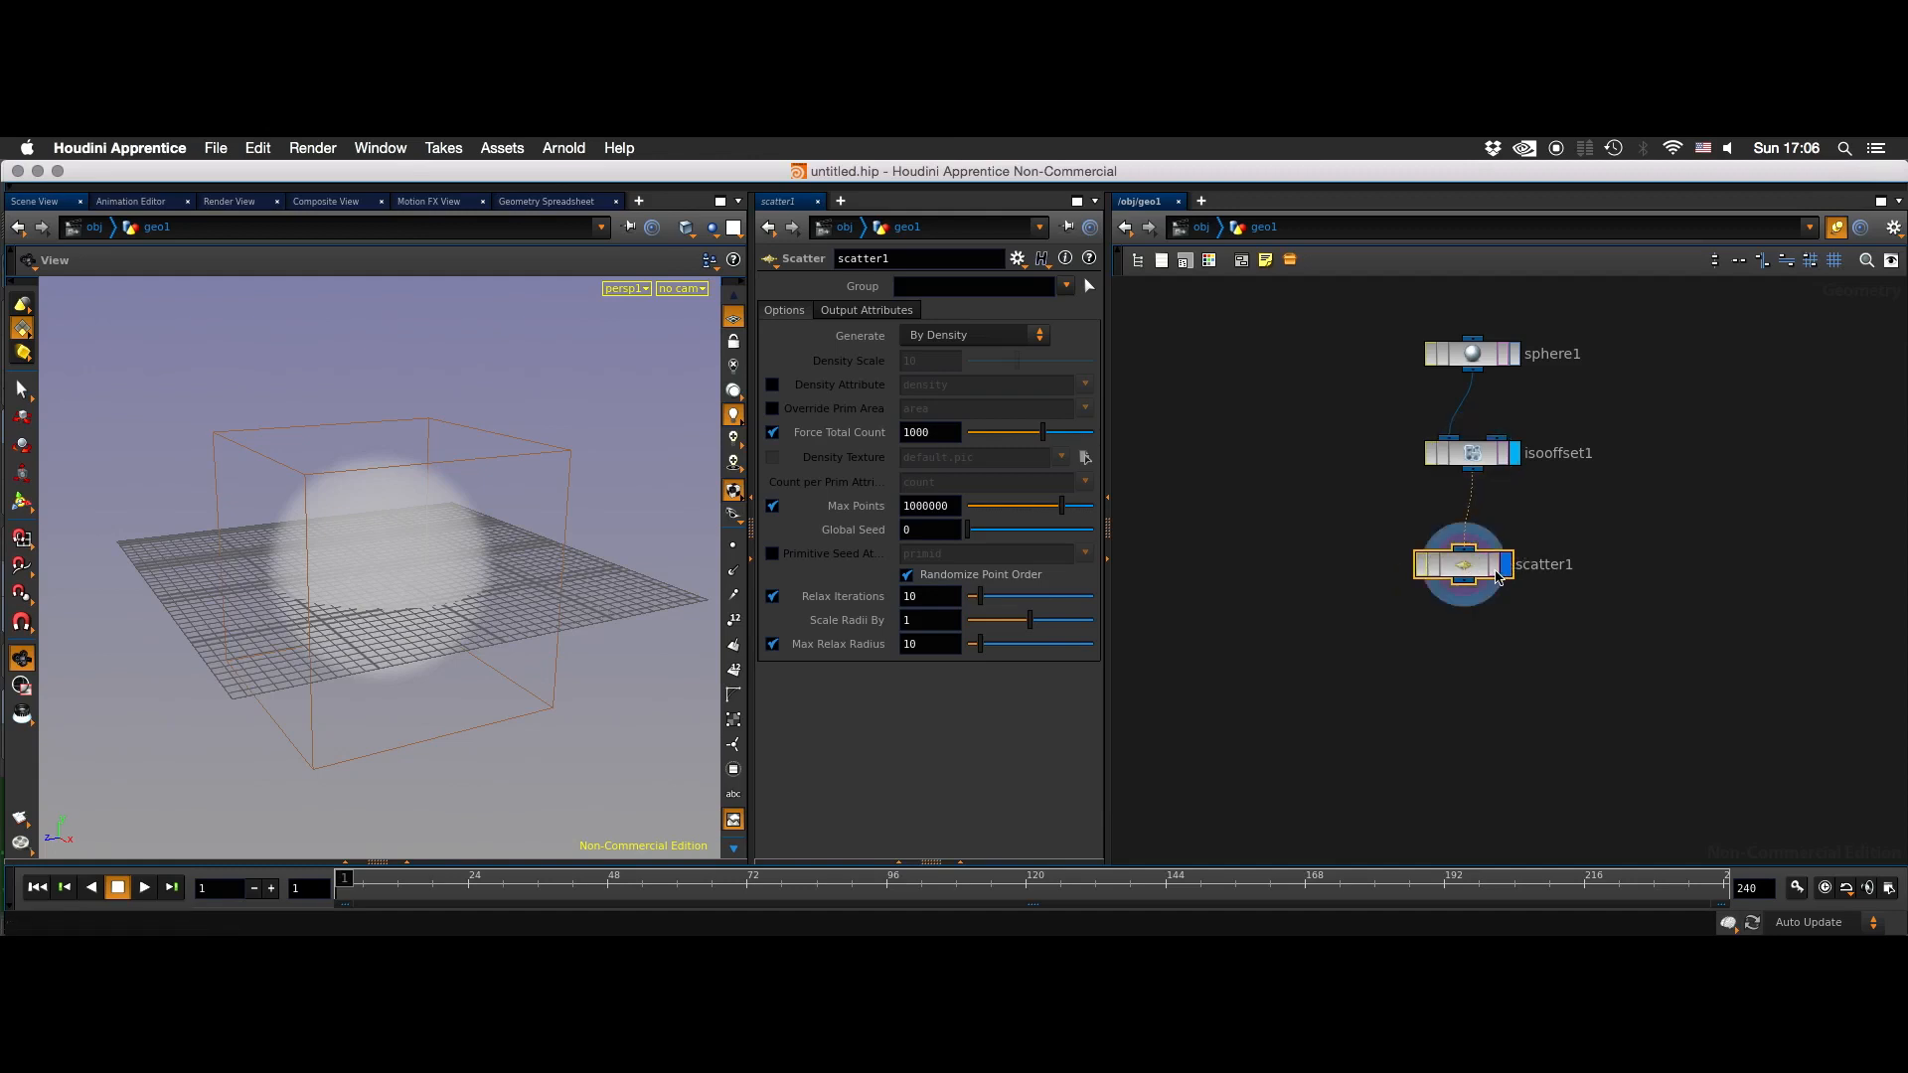
left_click(1500, 569)
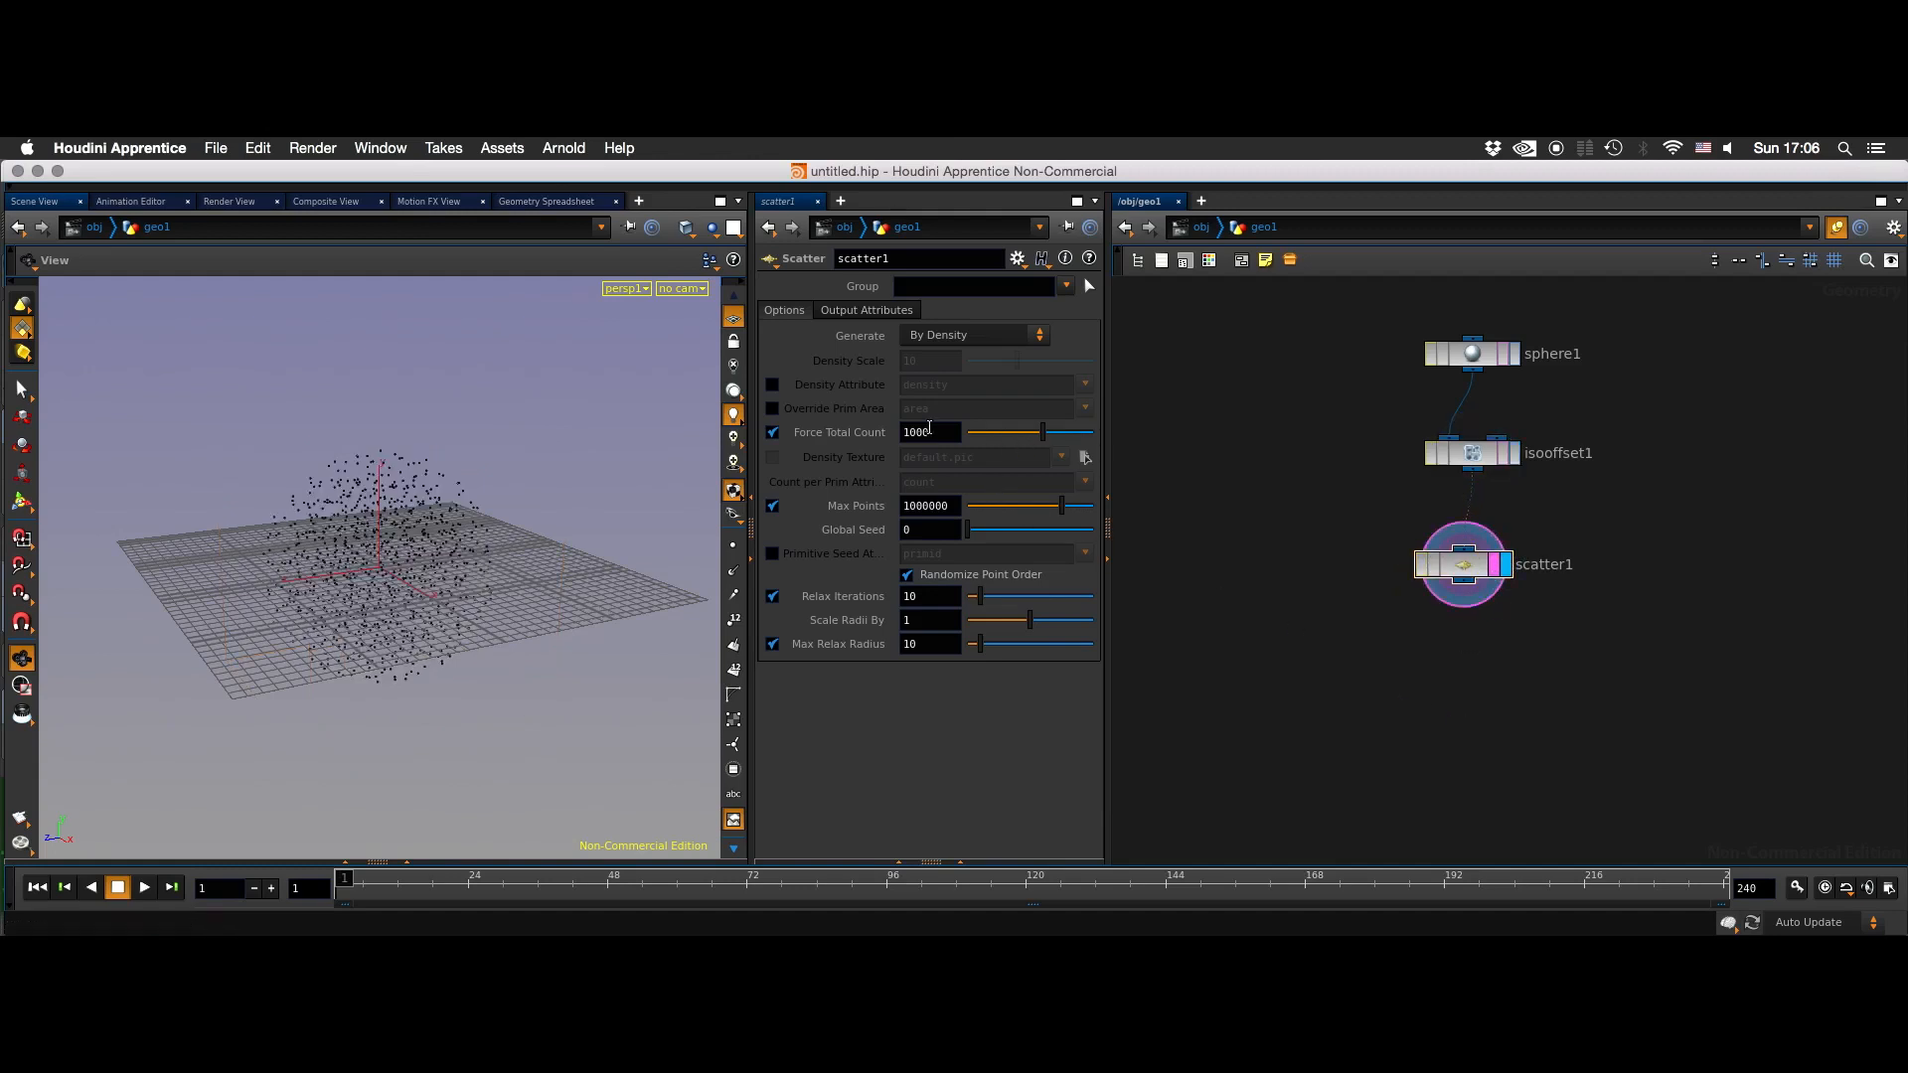
- Set the Scatter node's Force Total Count to 88 and align the node under IsoOffset
left_click_drag(1015, 437, 1017, 437)
mouse_move(565, 577)
left_mouse_down()
mouse_move(526, 569)
mouse_move(548, 569)
left_mouse_up()
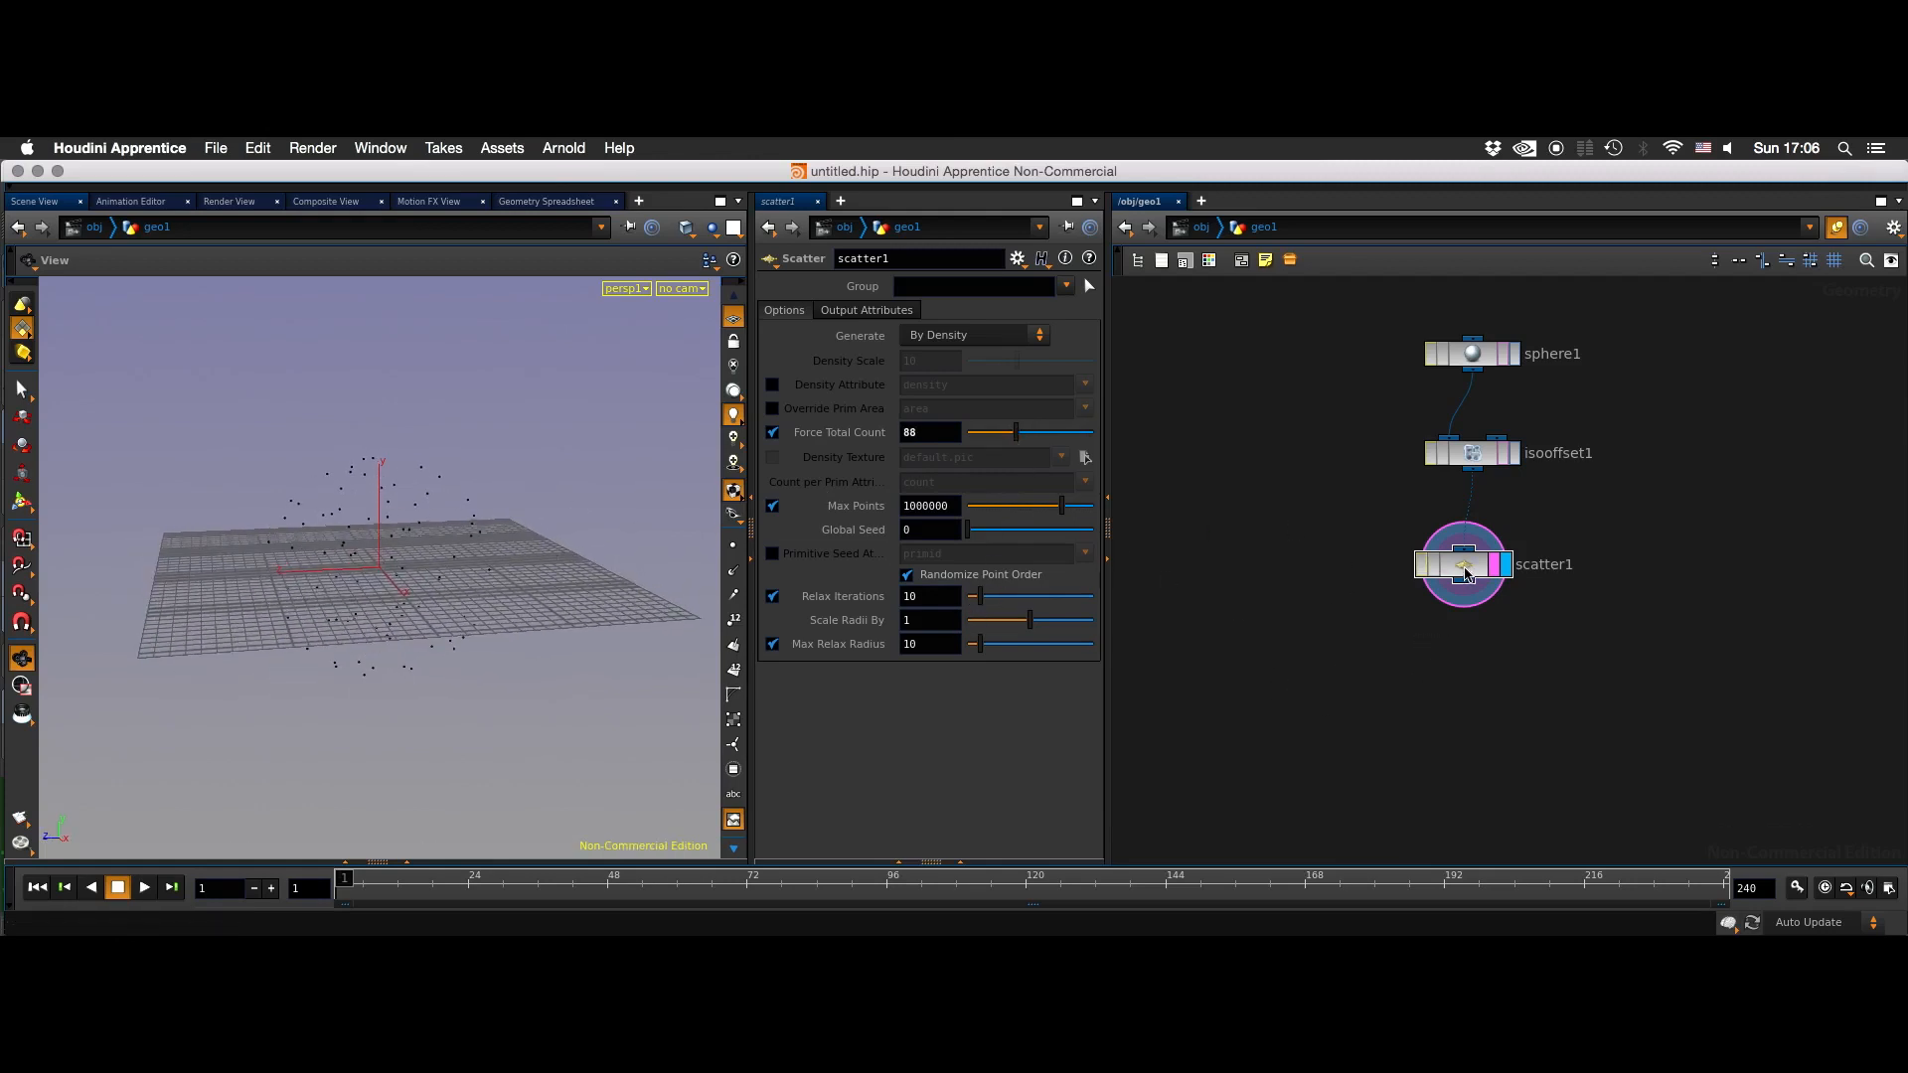
left_click_drag(1466, 573, 1476, 563)
- Add an Attribute VOP node below the Scatter node
mouse_move(1464, 652)
middle_mouse_down()
mouse_move(1468, 594)
mouse_move(1435, 639)
middle_mouse_up()
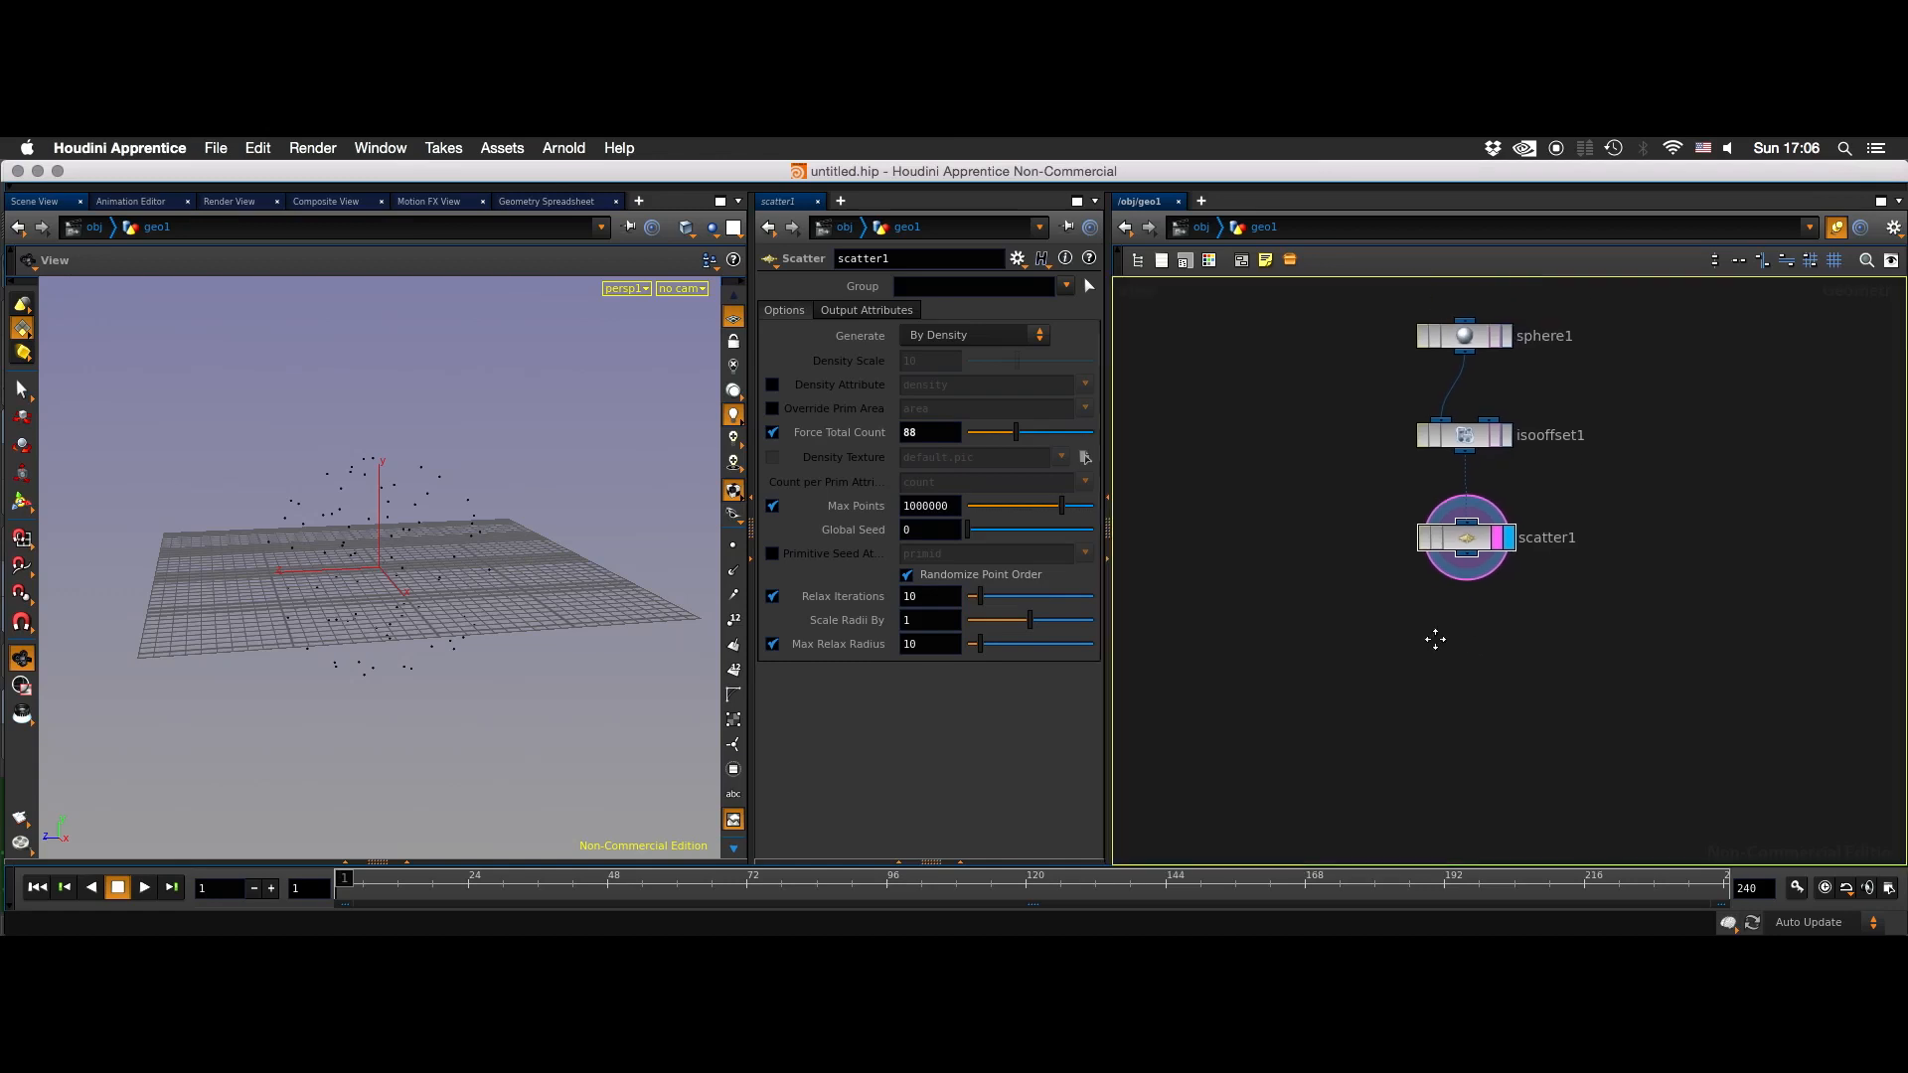
key("Tab")
key("Escape")
key("Tab")
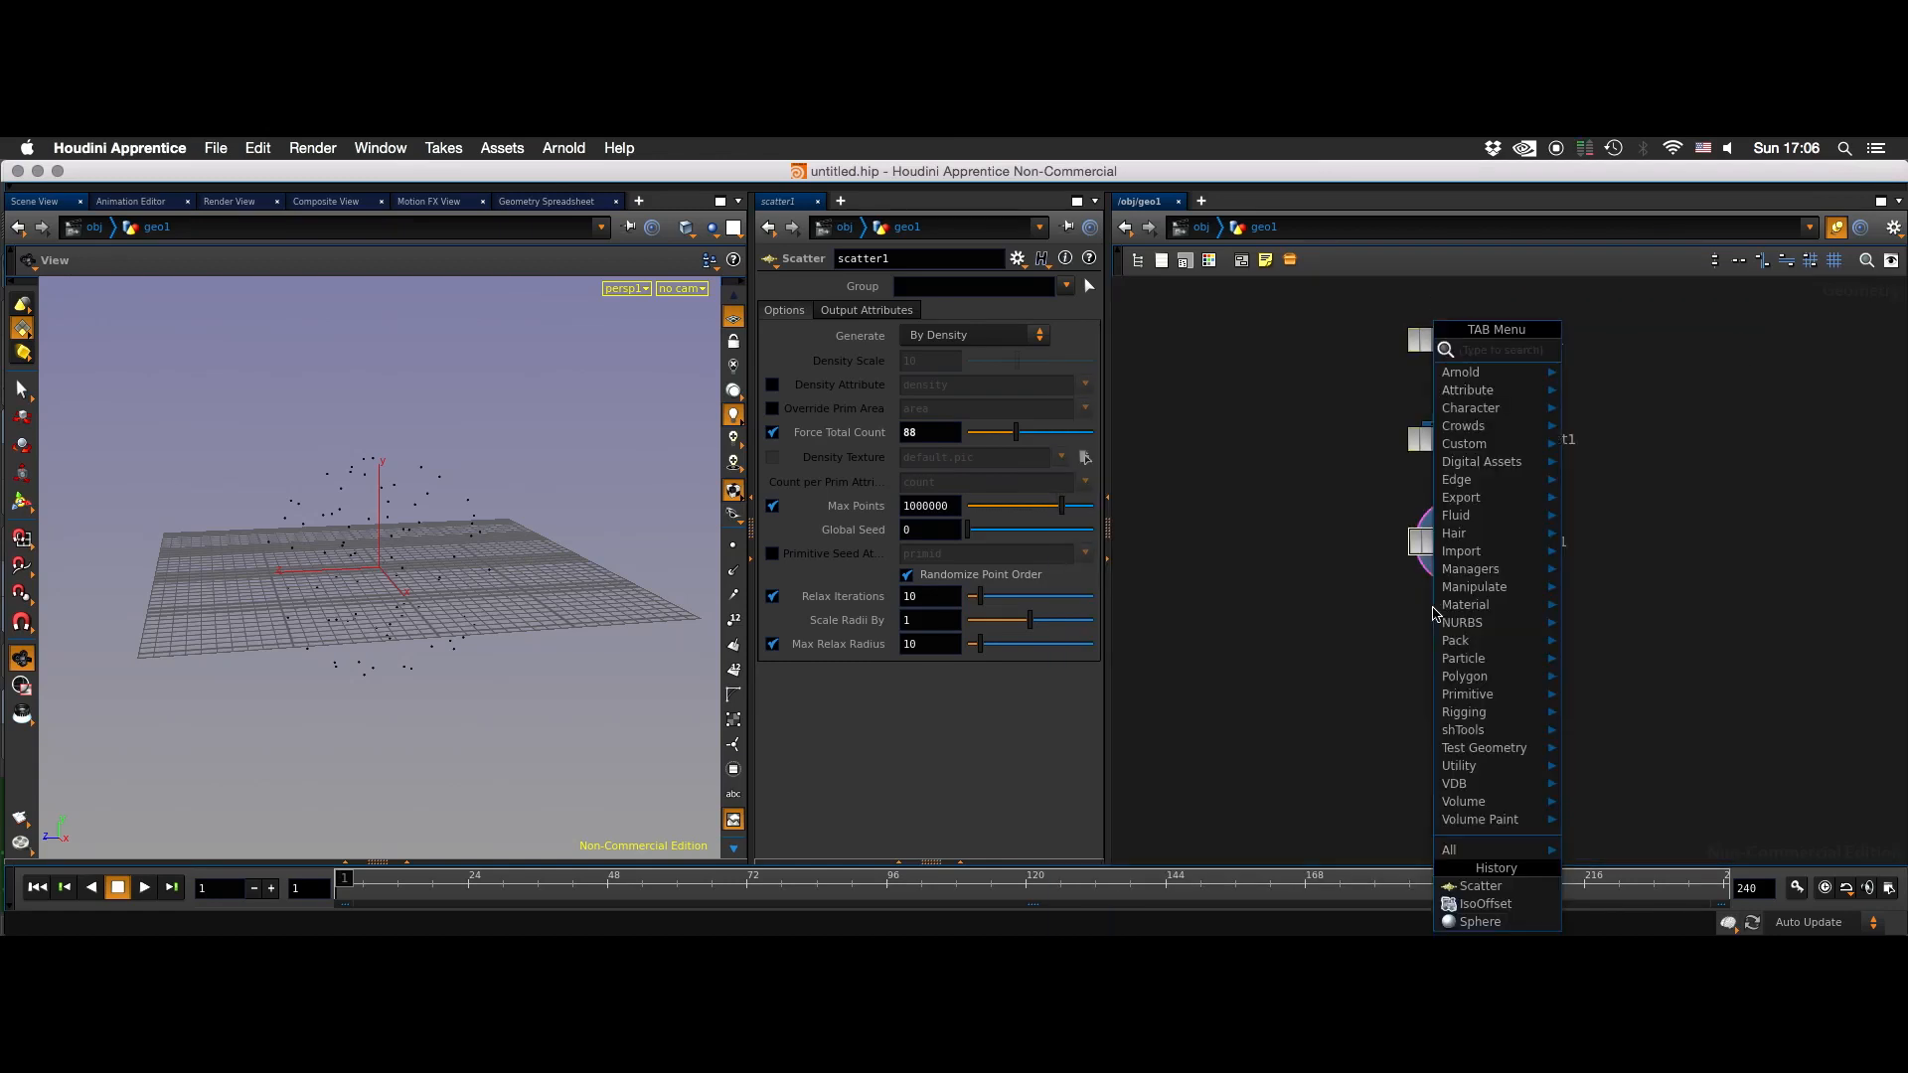
type("att v")
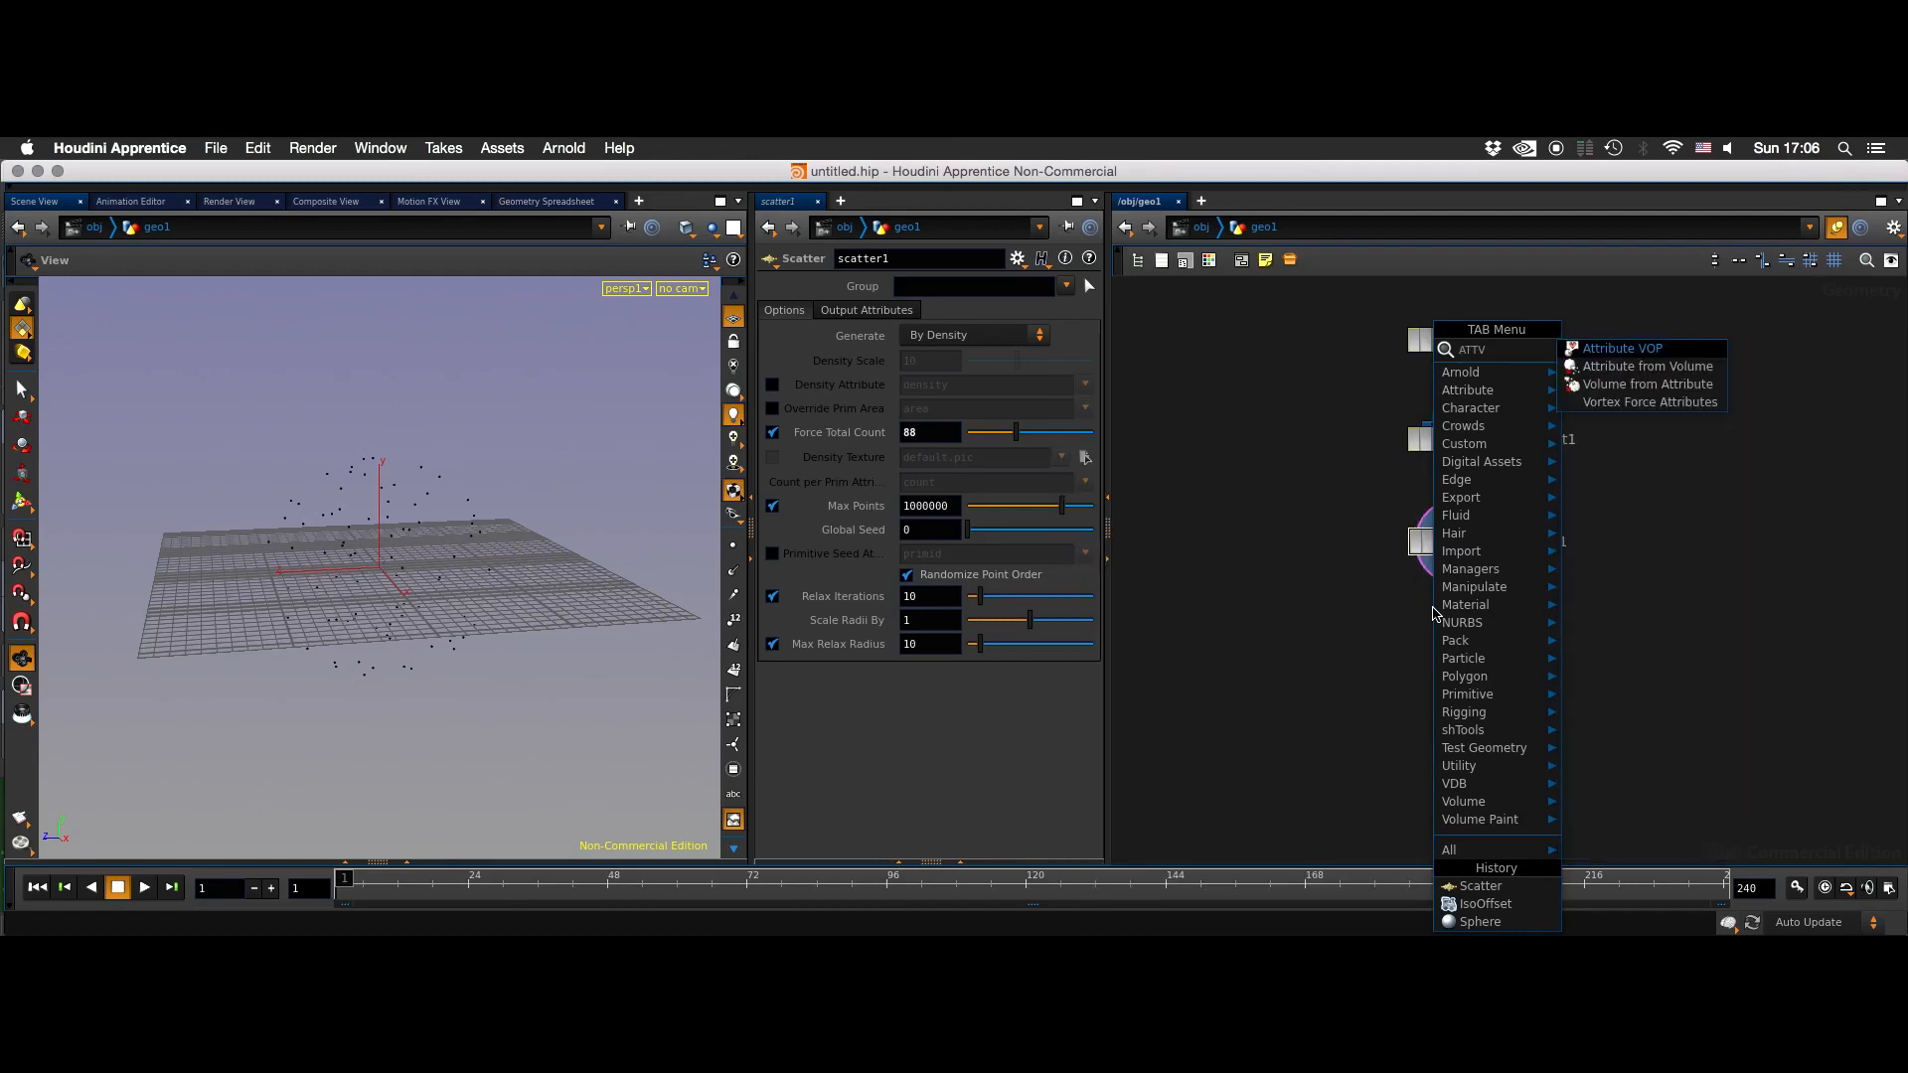
key("Return")
left_click(1434, 614)
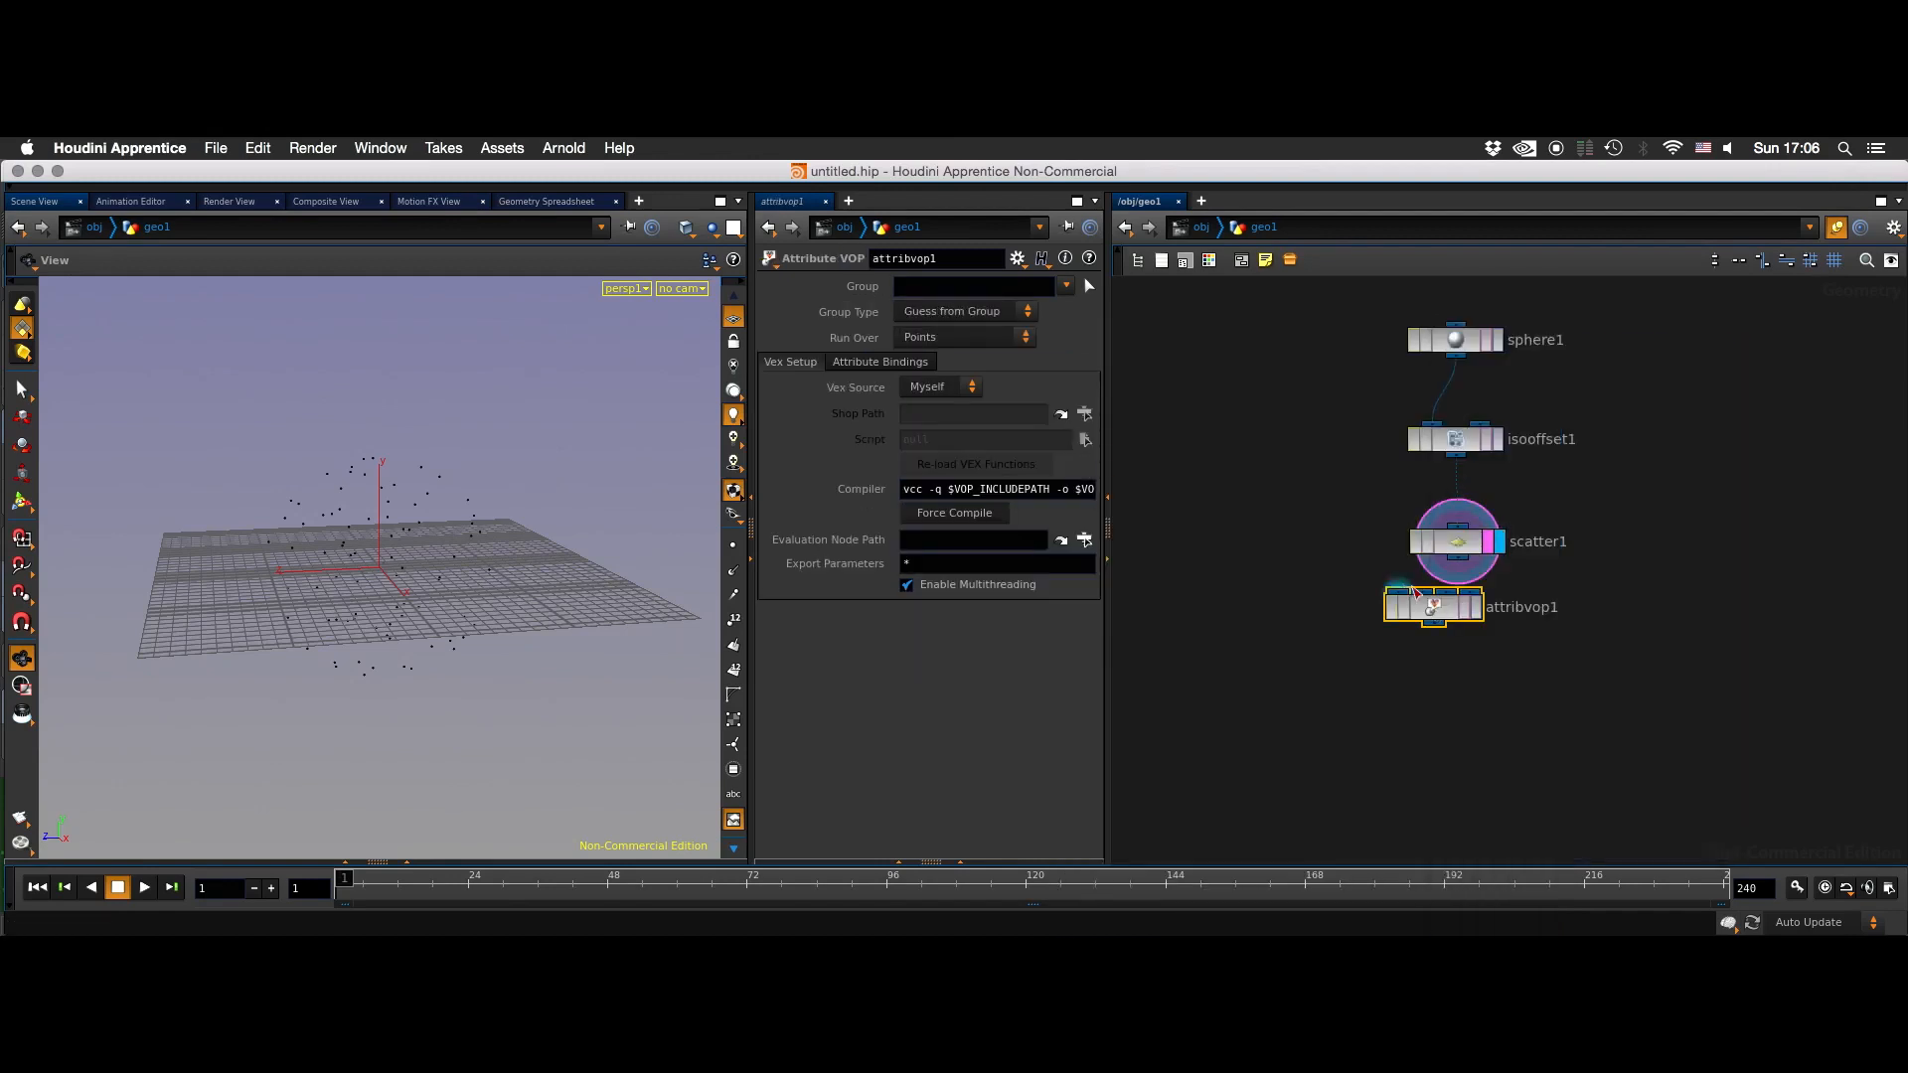
- Connect the Scatter output to the Attribute VOP's first input, align the node under Scatter and display its result
left_click_drag(1423, 615, 1440, 679)
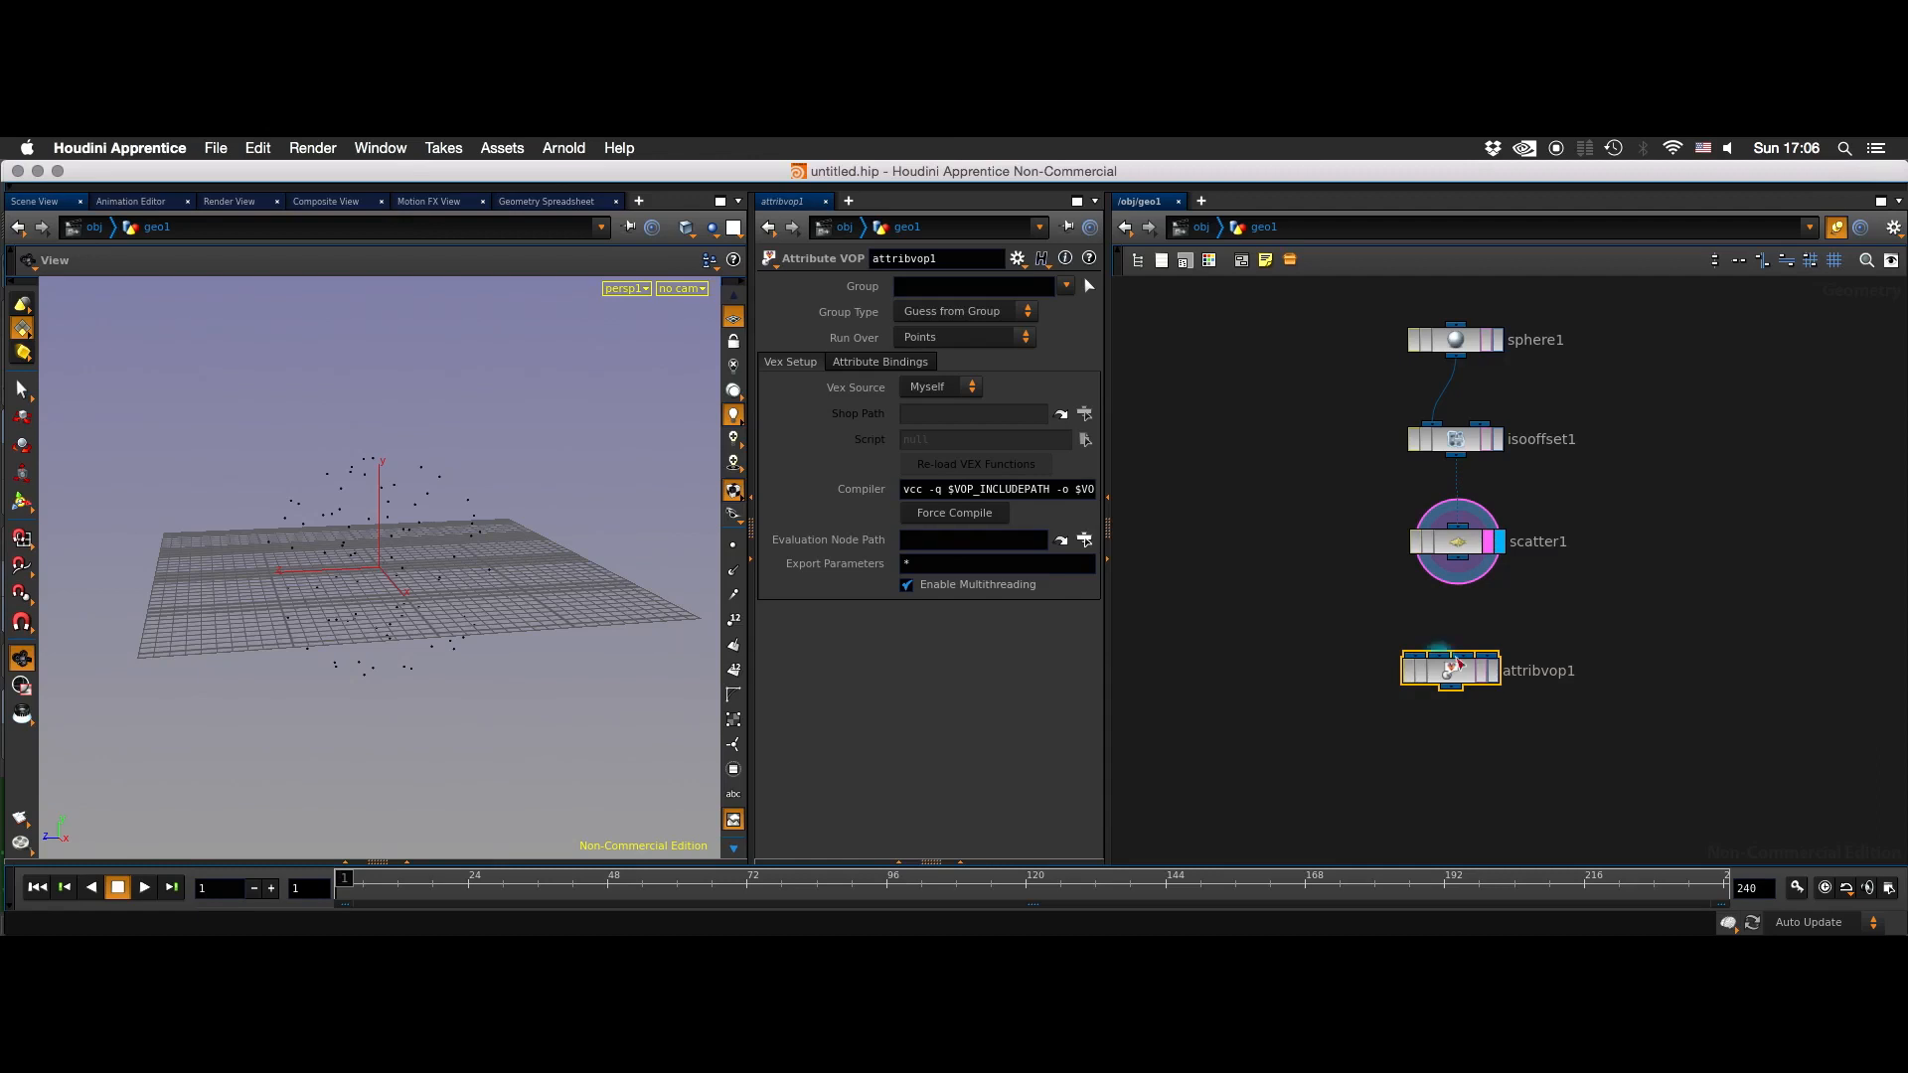
left_click(1456, 562)
left_click(1414, 654)
mouse_move(1457, 672)
left_mouse_down()
mouse_move(1463, 651)
mouse_move(1426, 673)
left_mouse_up()
left_click_drag(1535, 603, 1497, 639)
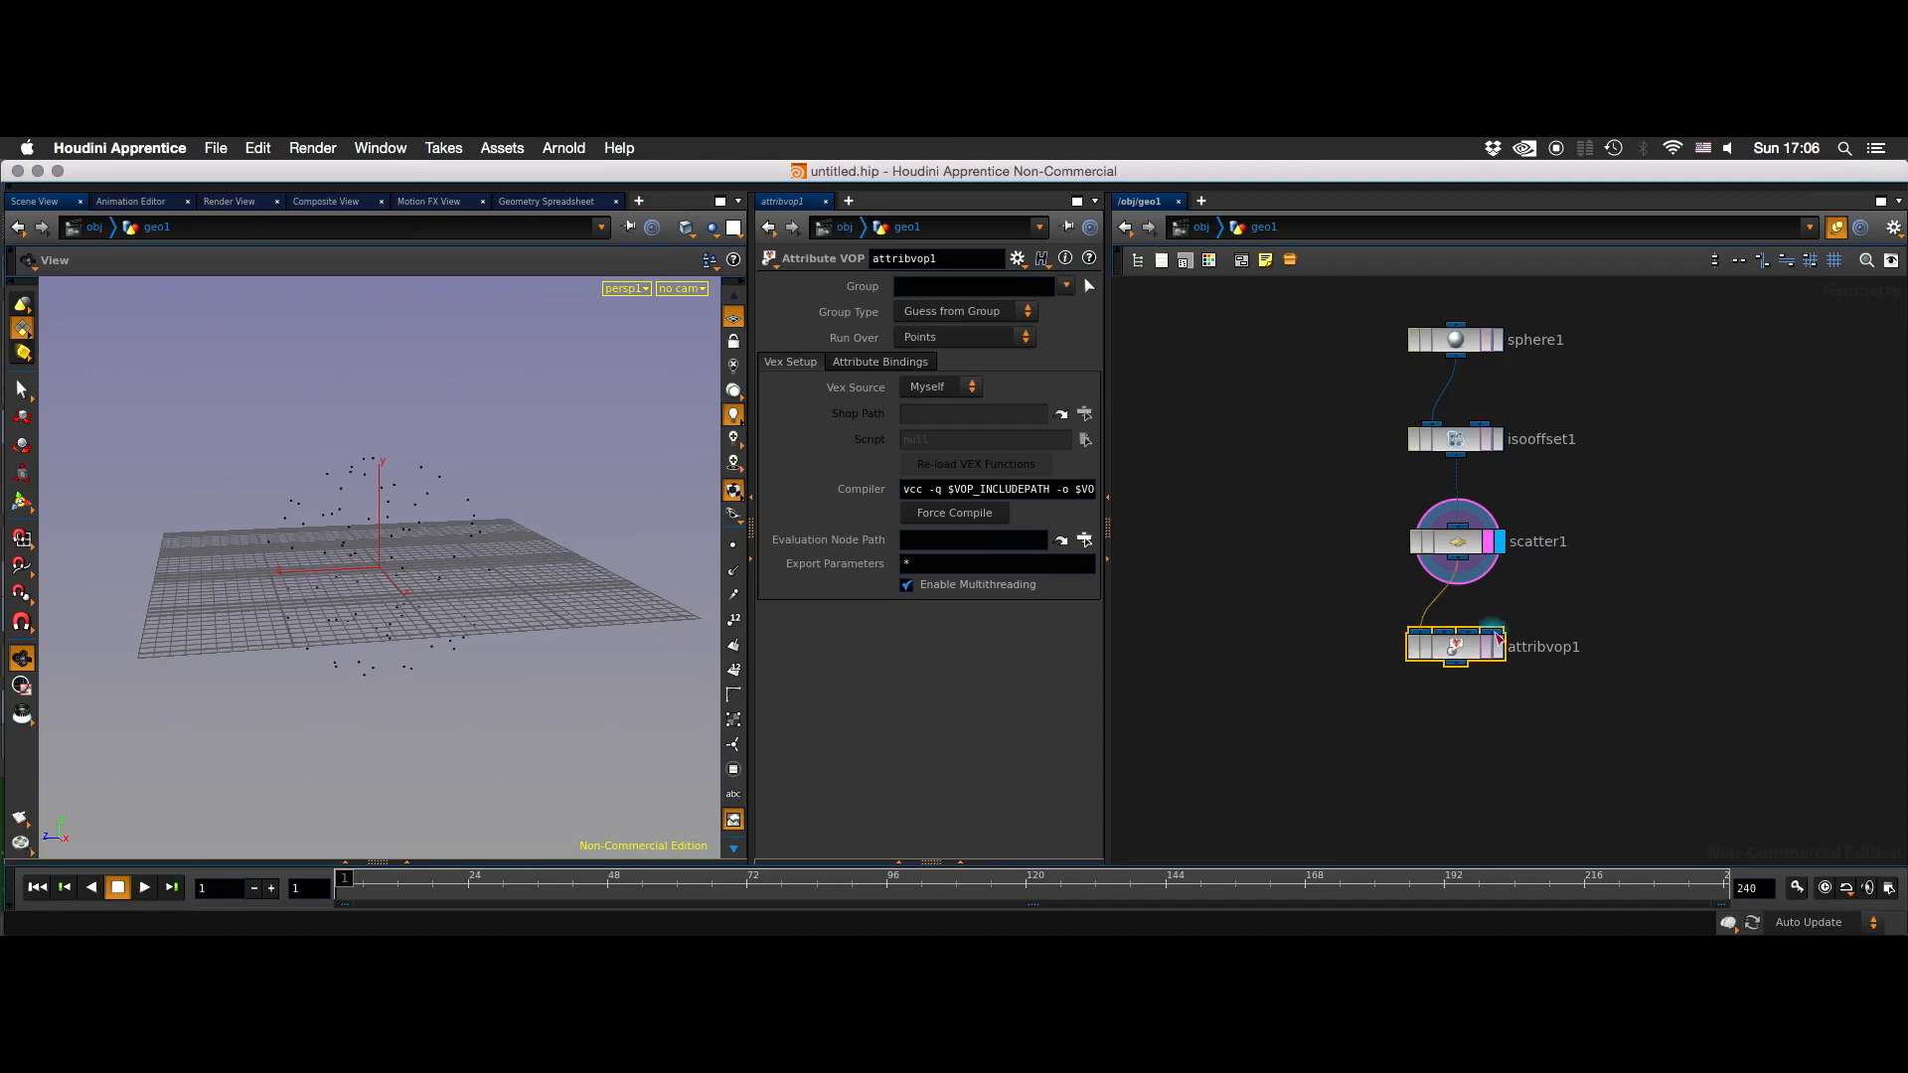
left_click(1498, 648)
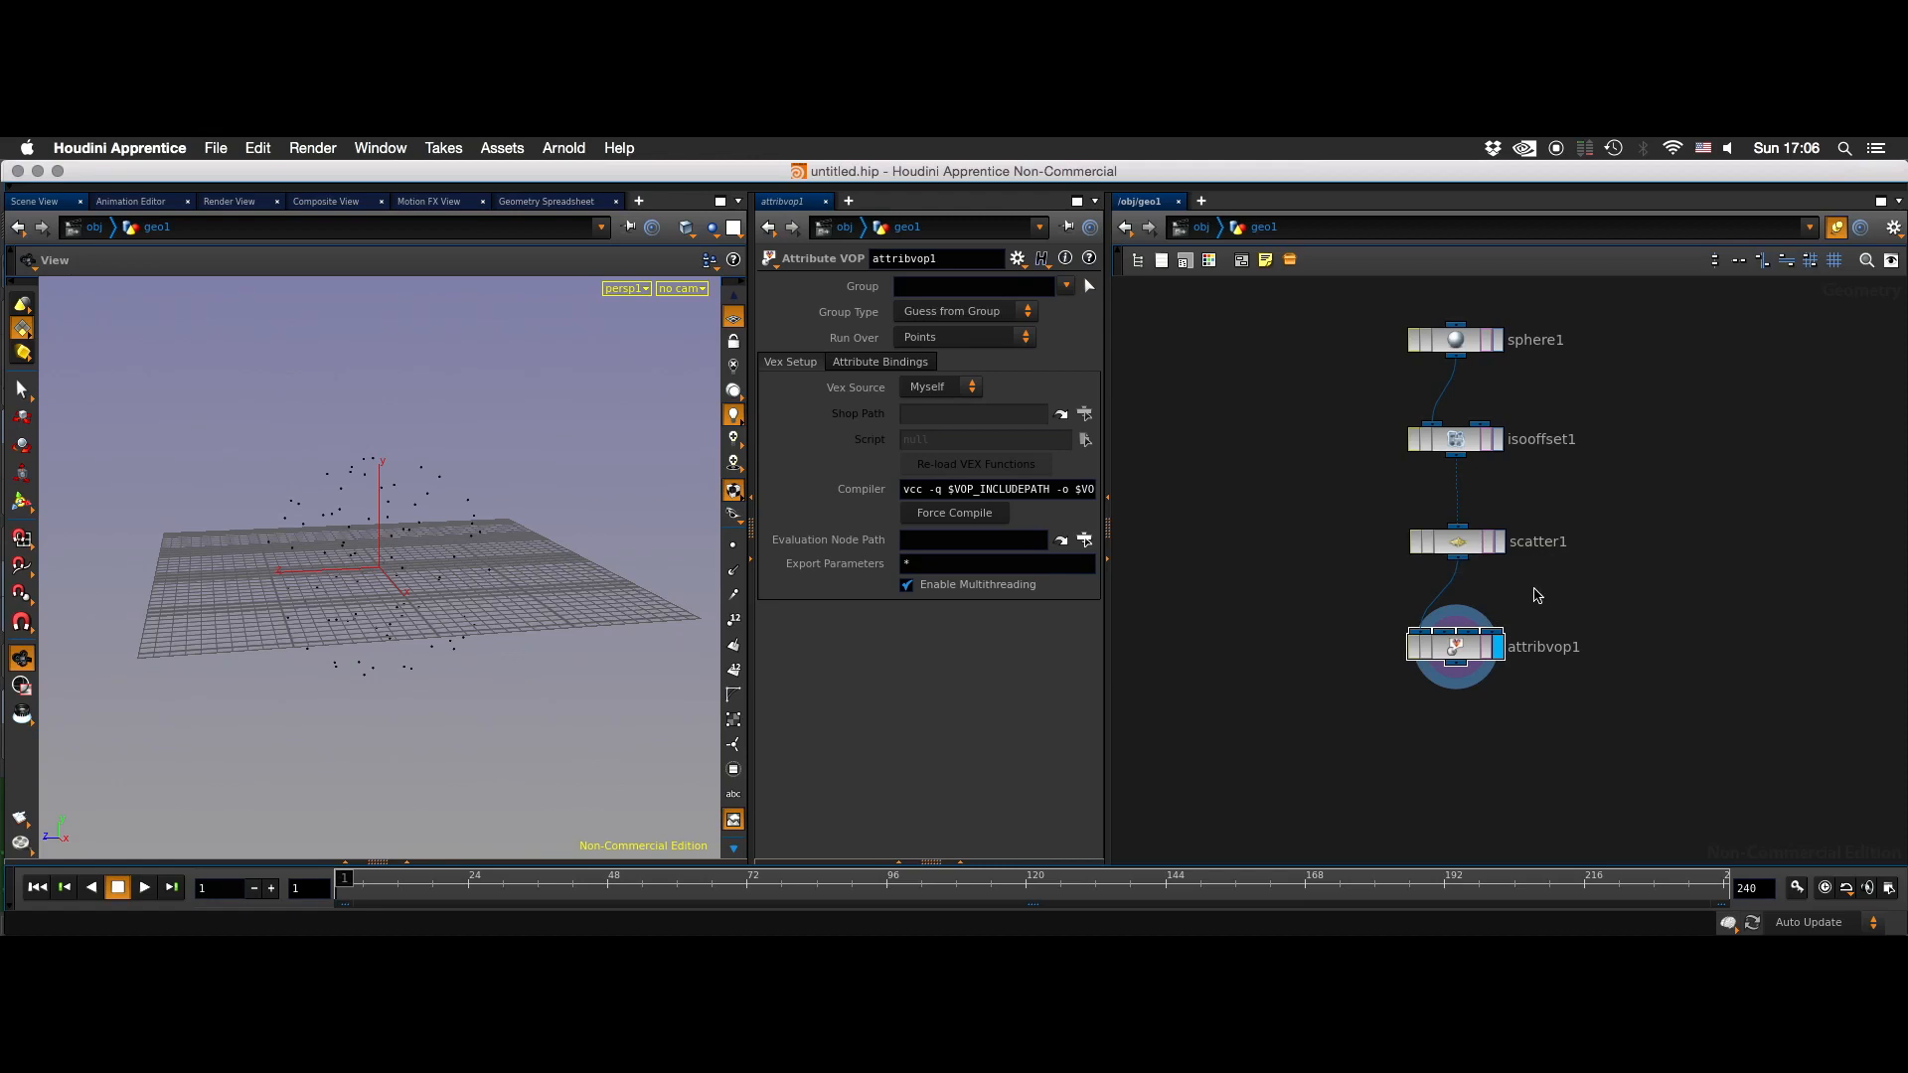
middle_click_drag(1585, 585, 1533, 589)
left_click_drag(1405, 644, 1422, 633)
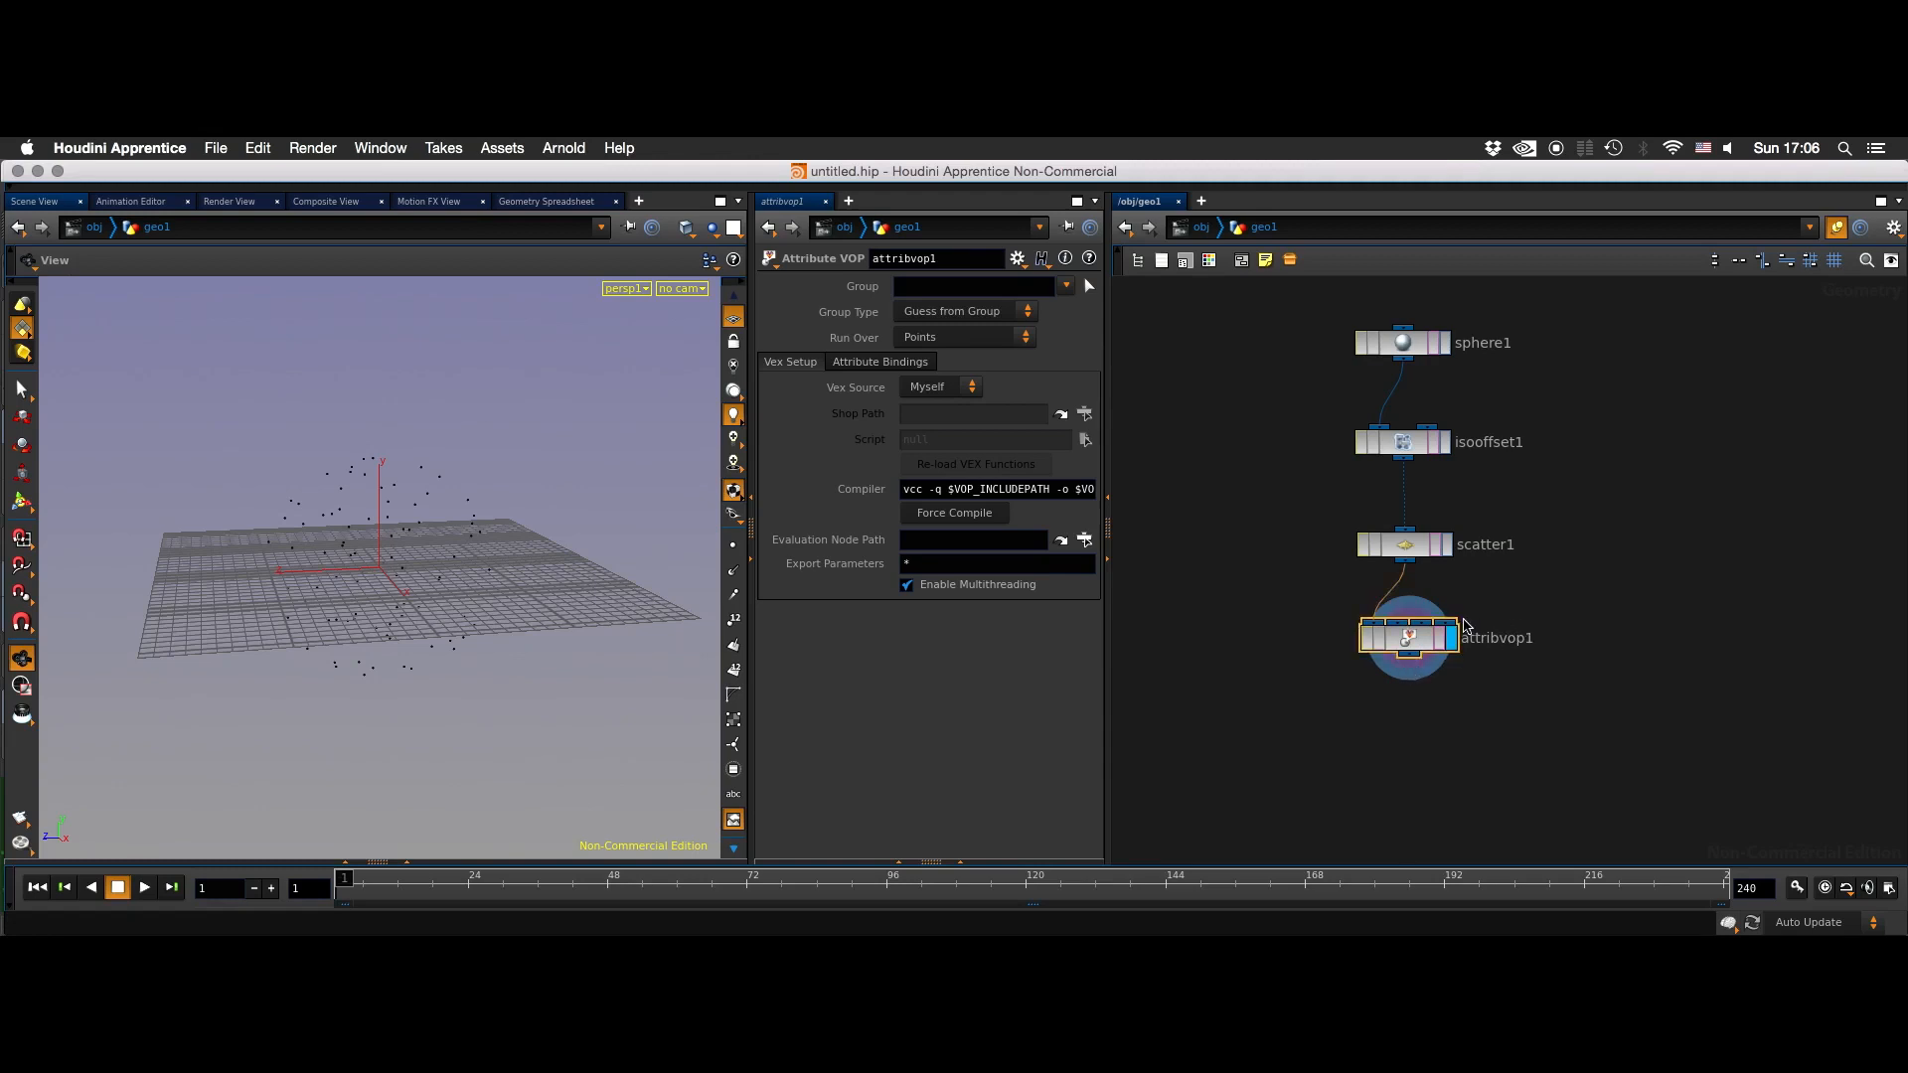
- Open the Attribute VOP's inner network with its global and output nodes
double_click(1407, 637)
middle_click_drag(1581, 580, 1311, 697)
left_click(1407, 657)
left_click_drag(1630, 523, 1803, 544)
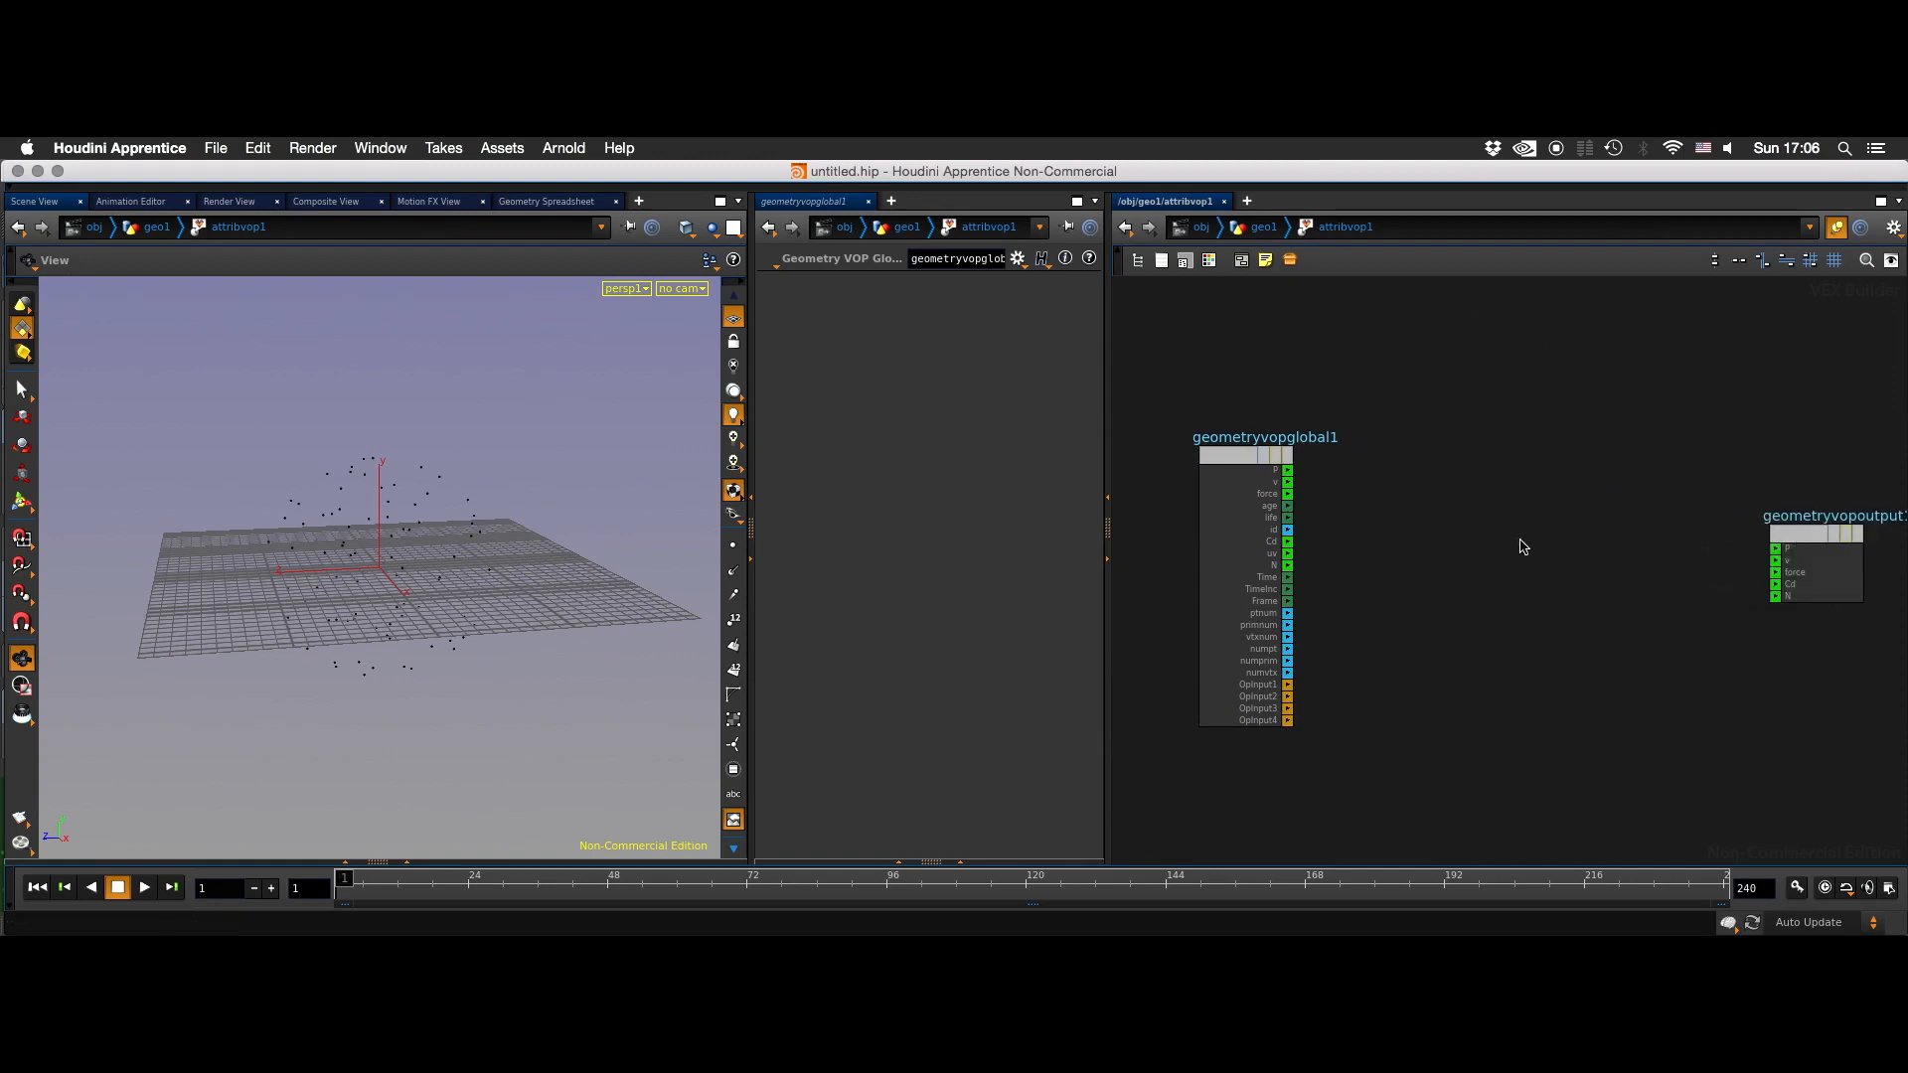
middle_click_drag(1523, 545, 1473, 554)
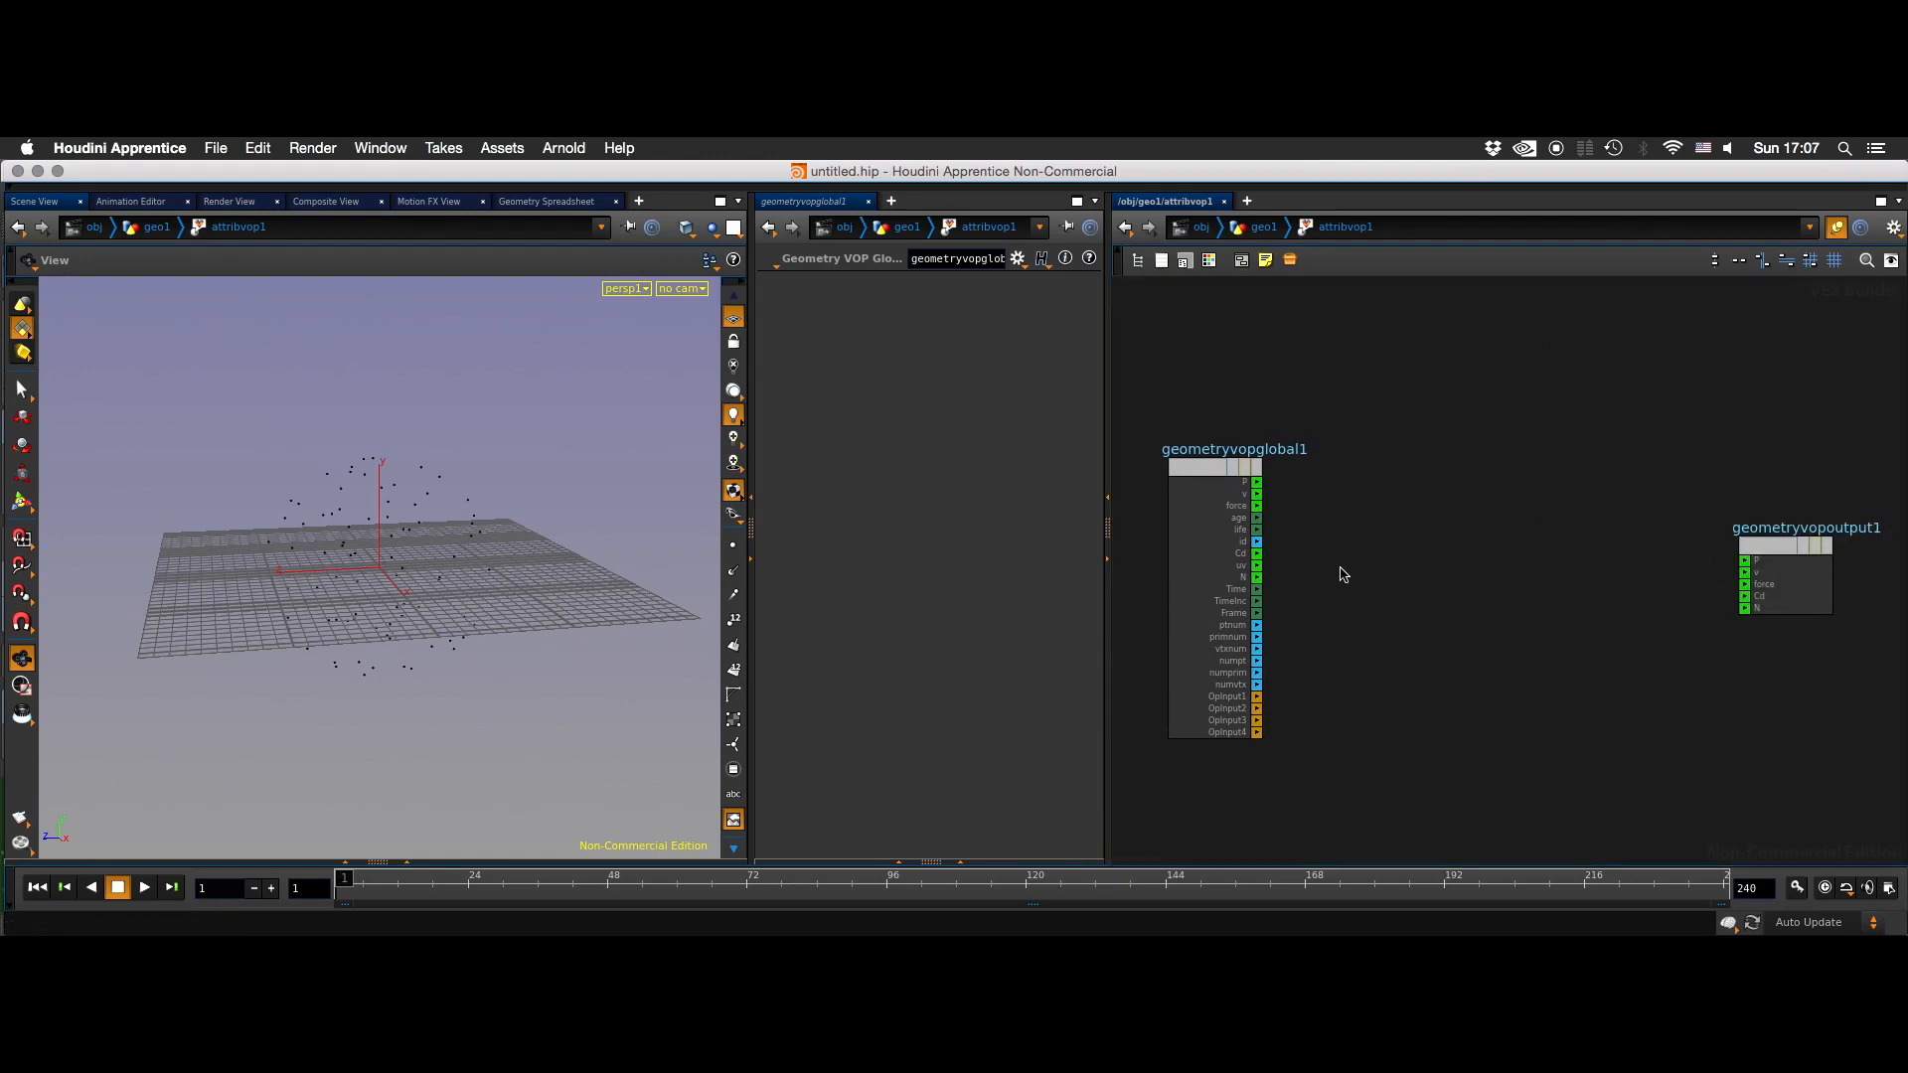
key("u")
double_click(1437, 632)
key("u")
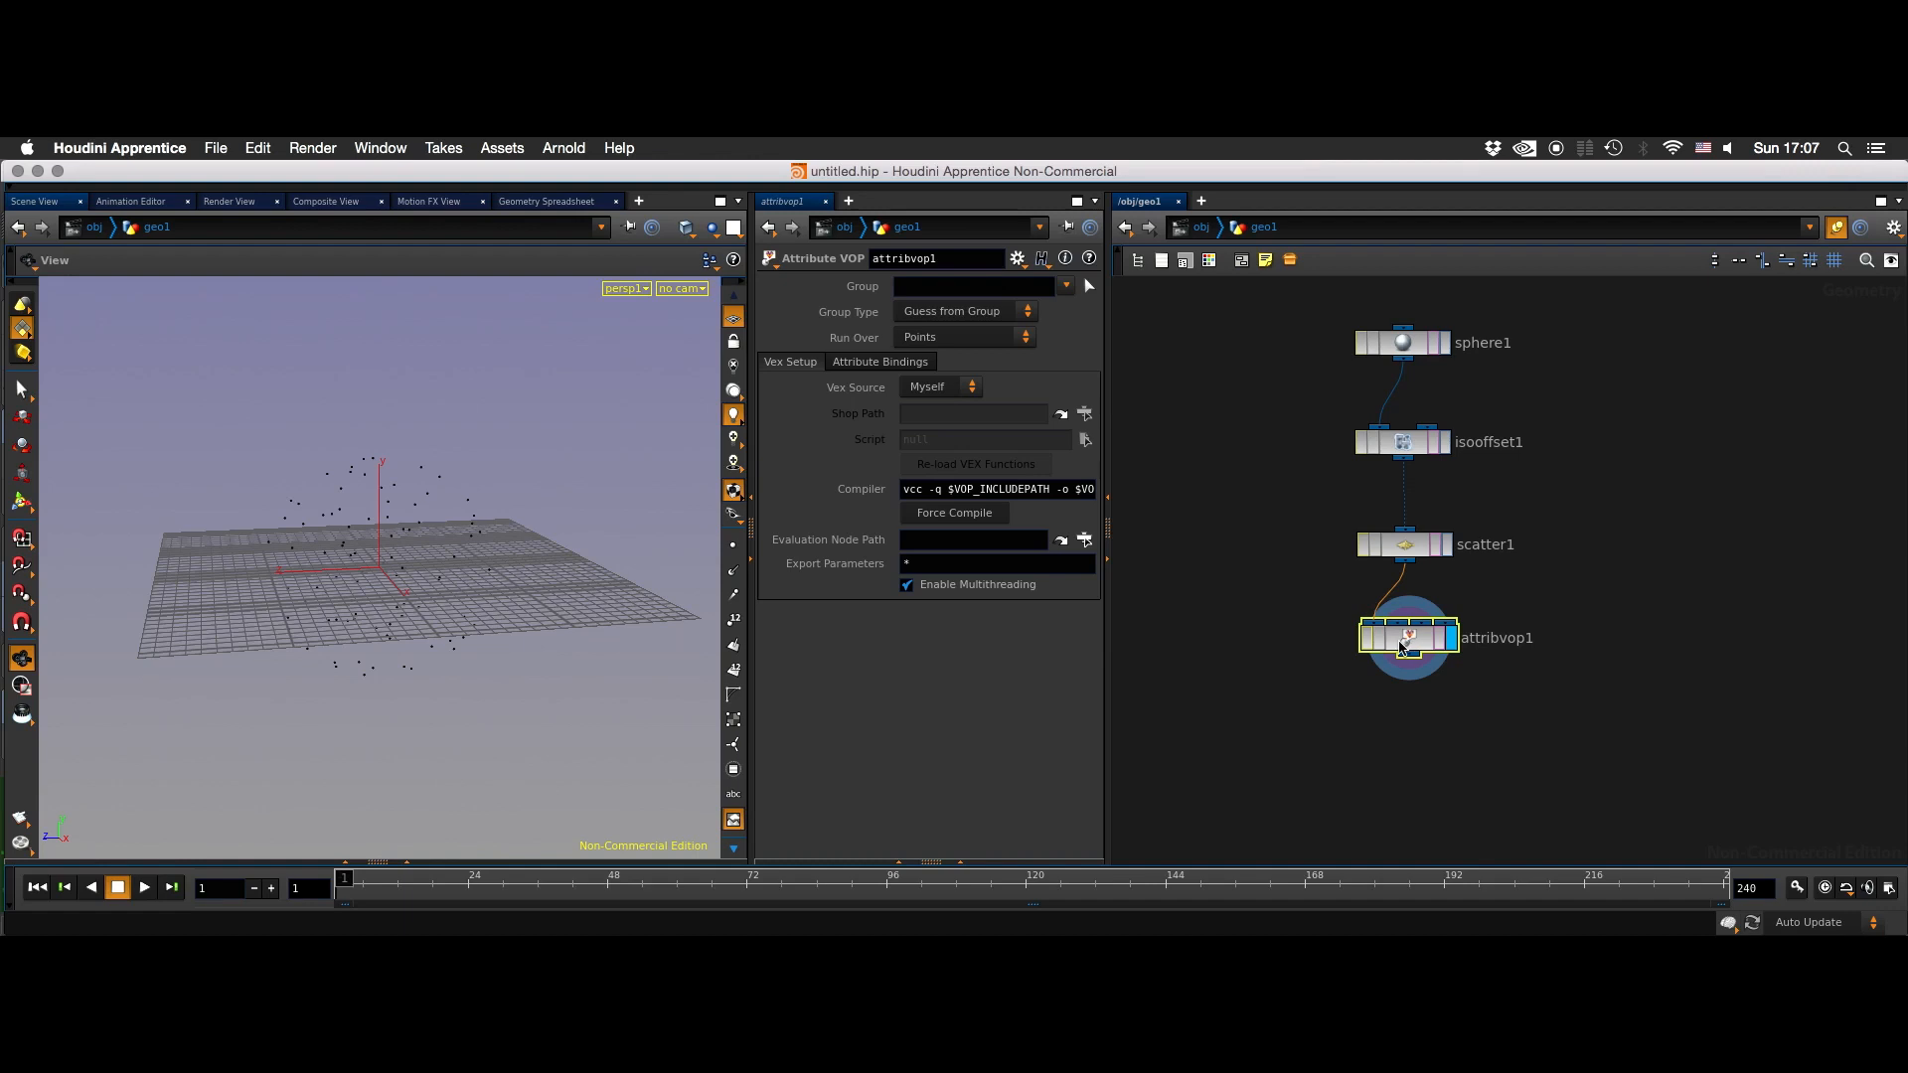
double_click(1400, 647)
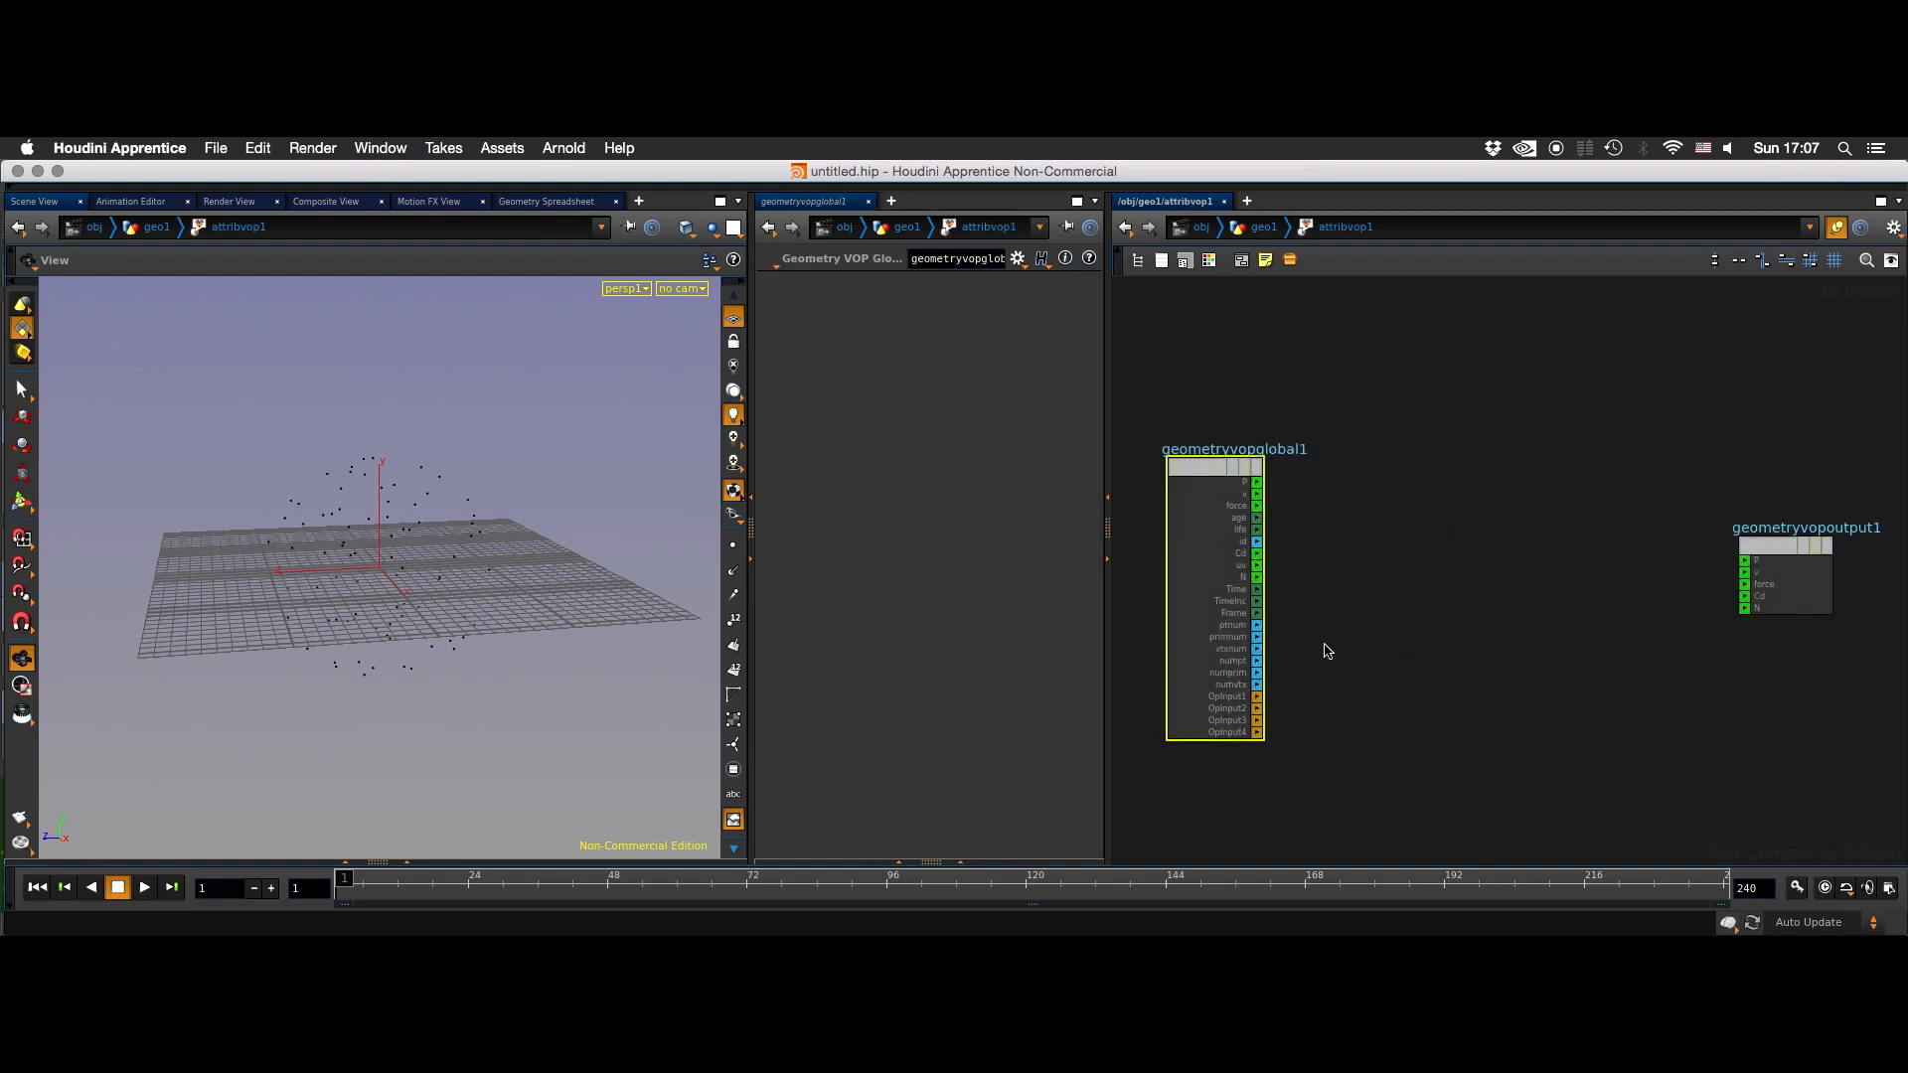
key("u")
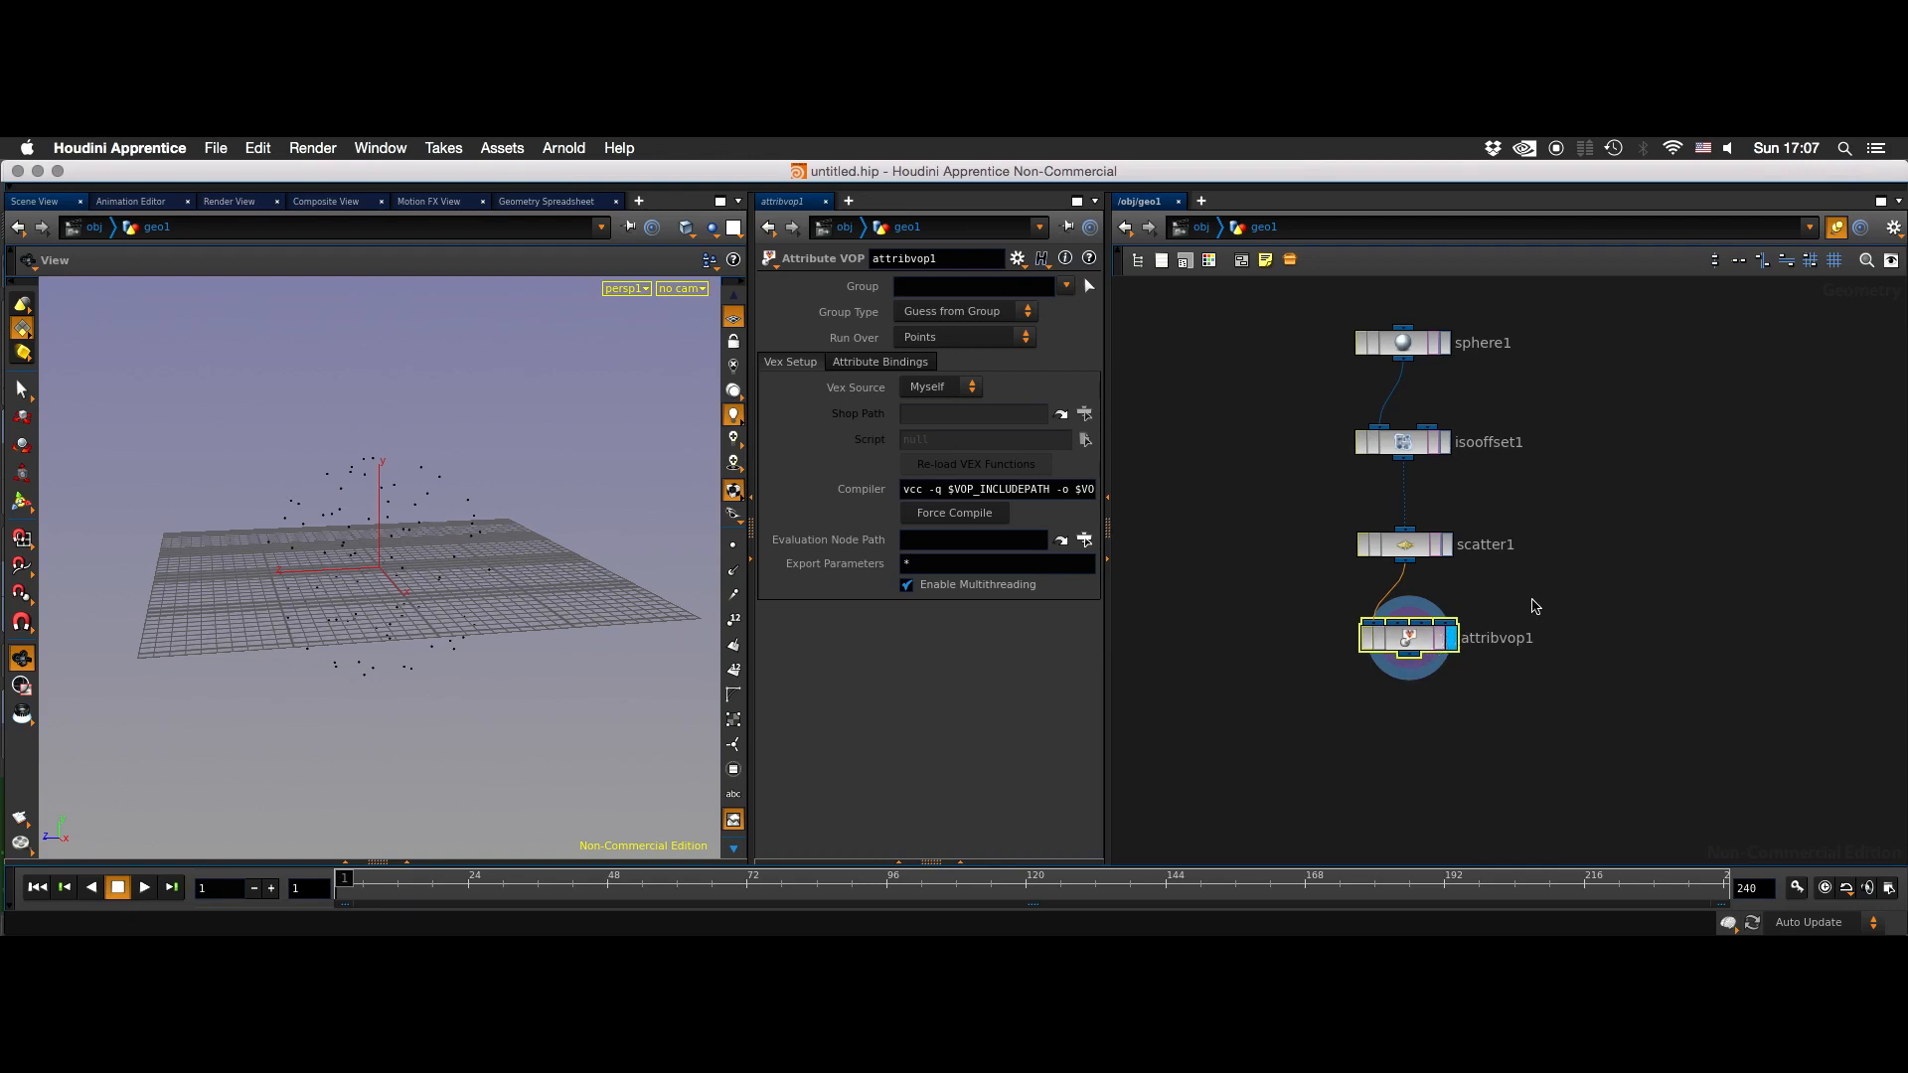
double_click(1401, 661)
key("u")
left_click(1630, 583)
middle_click_drag(1617, 573, 1589, 579)
left_click_drag(1535, 595, 1375, 652)
double_click(1389, 648)
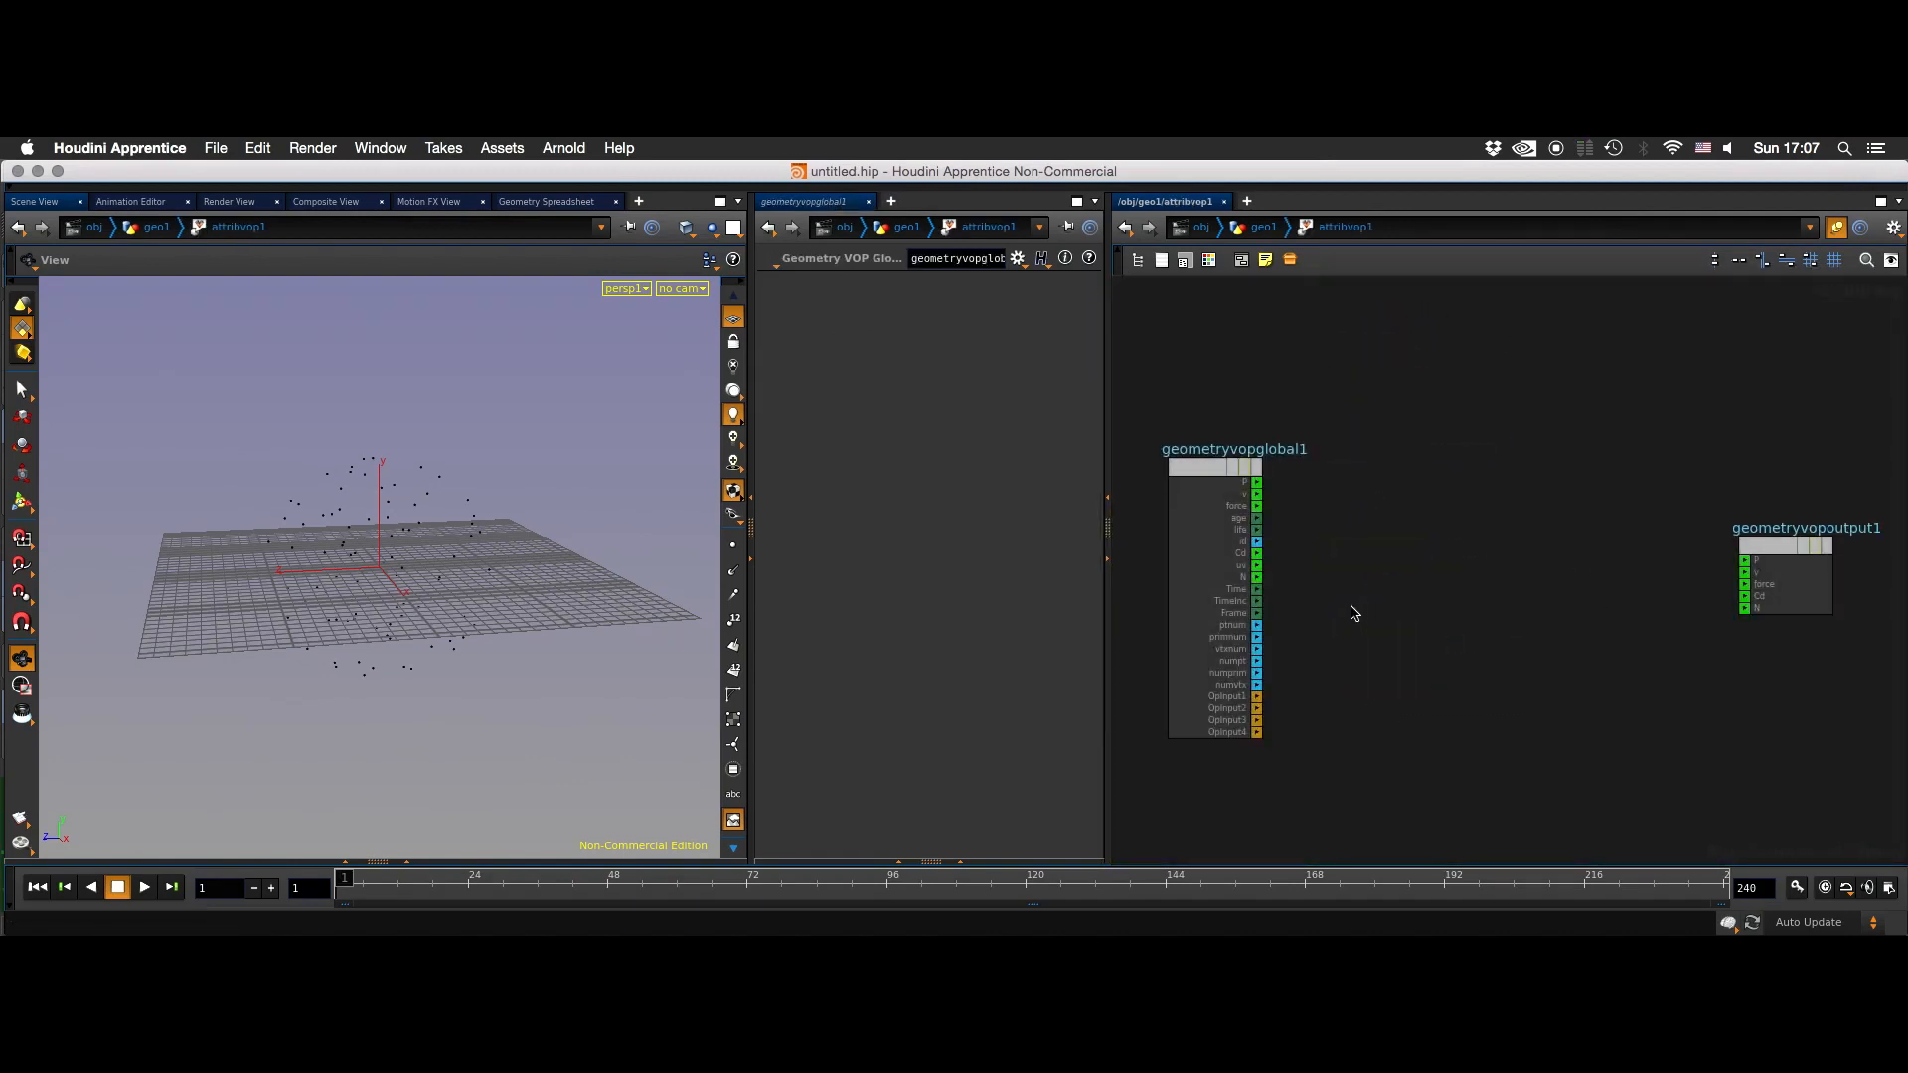
- Add a Turbulent Noise node between the geometry global and output nodes
left_click_drag(1328, 464, 1212, 787)
left_click_drag(1623, 707, 1773, 512)
key("Tab")
type("turb")
key("Return")
left_click(1397, 526)
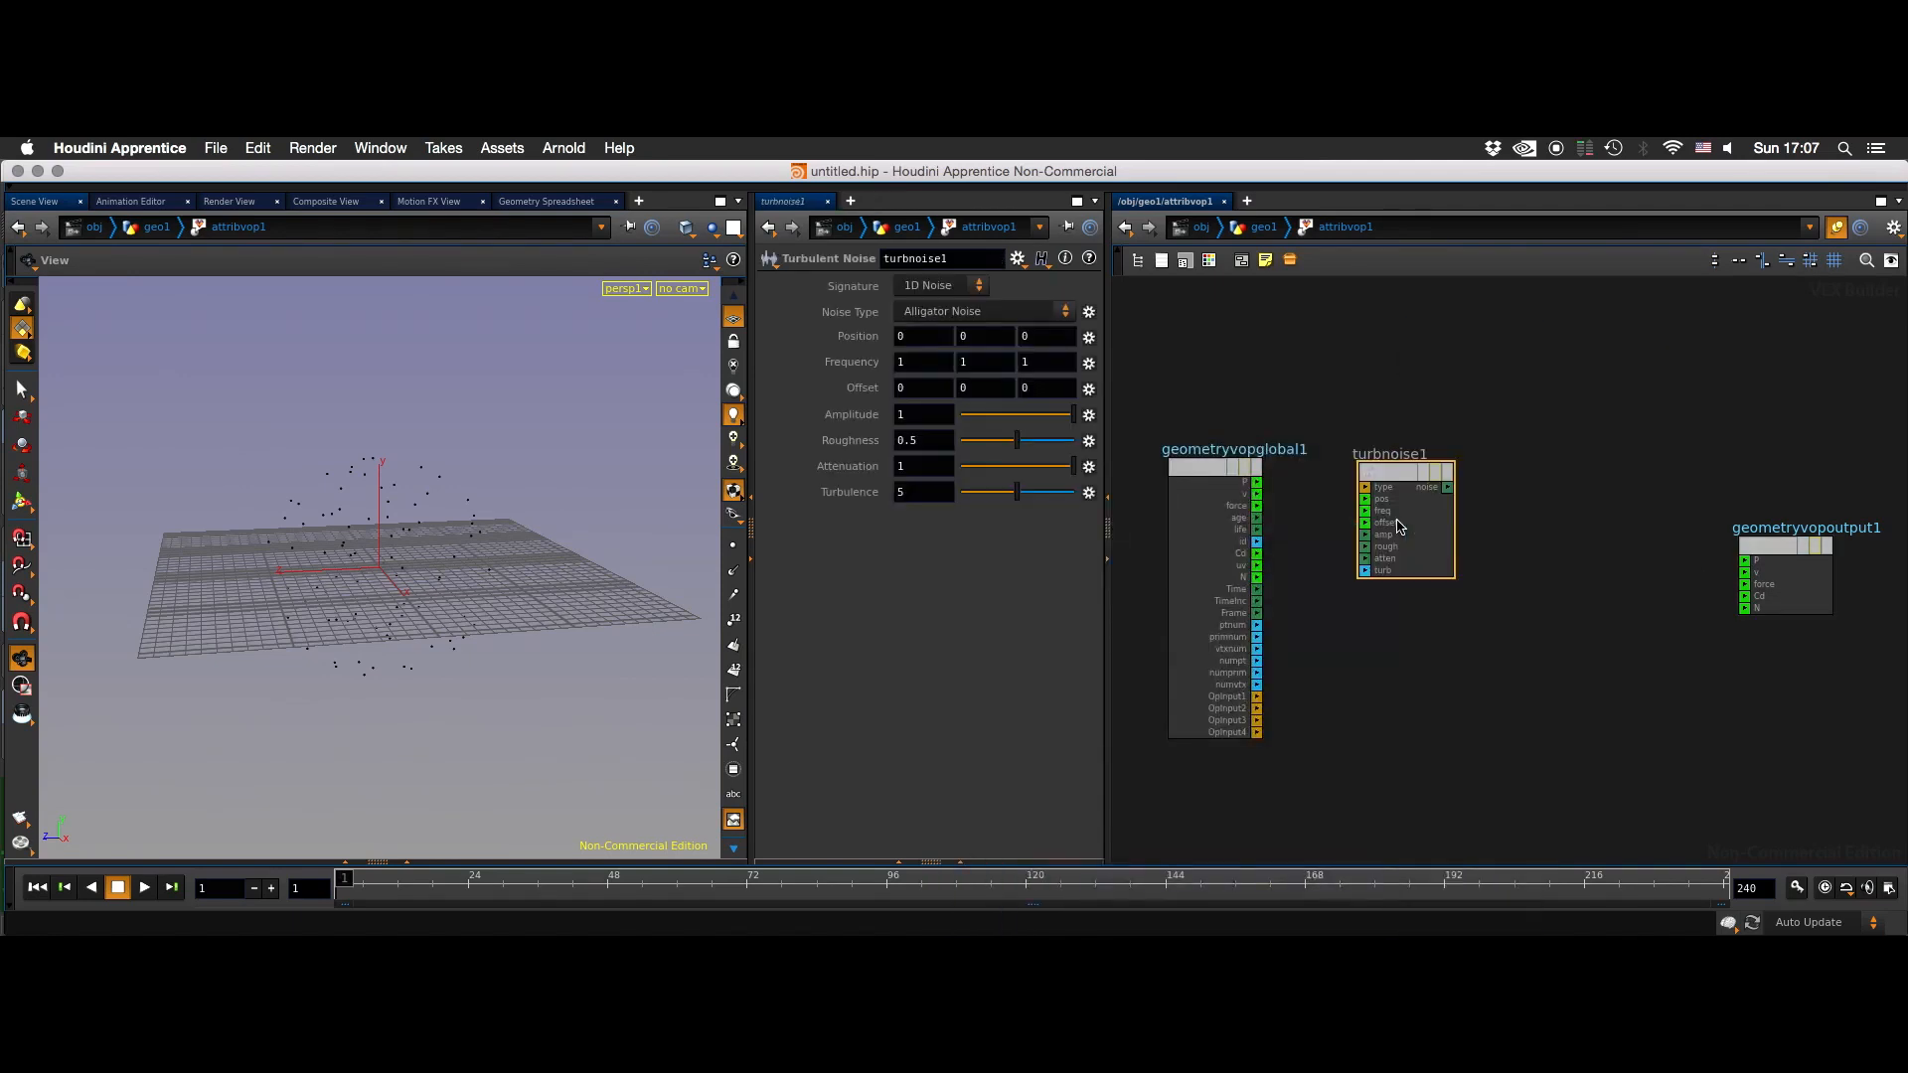
left_click(1540, 441)
left_click_drag(1400, 474, 1422, 471)
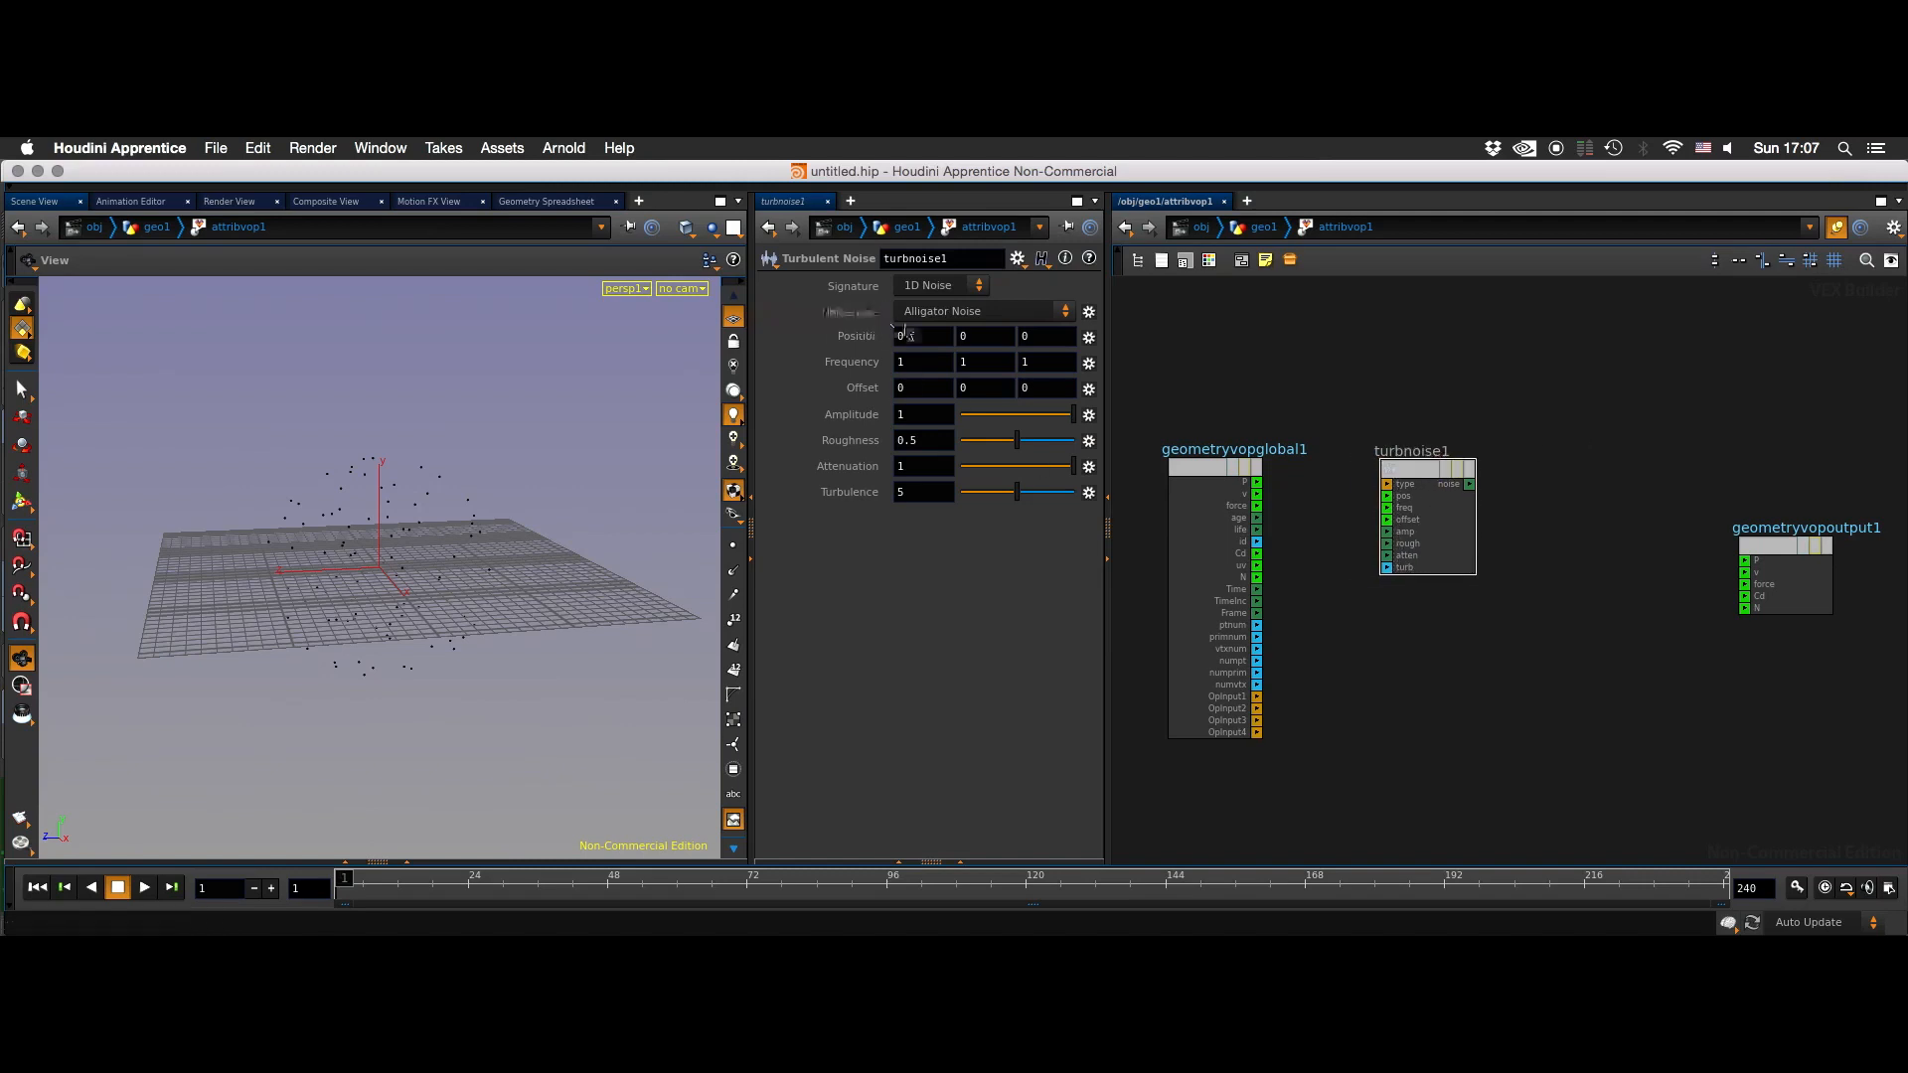
- Set the Turbulent Noise signature to 3D Noise and connect the global node's P to its pos input
left_click(956, 287)
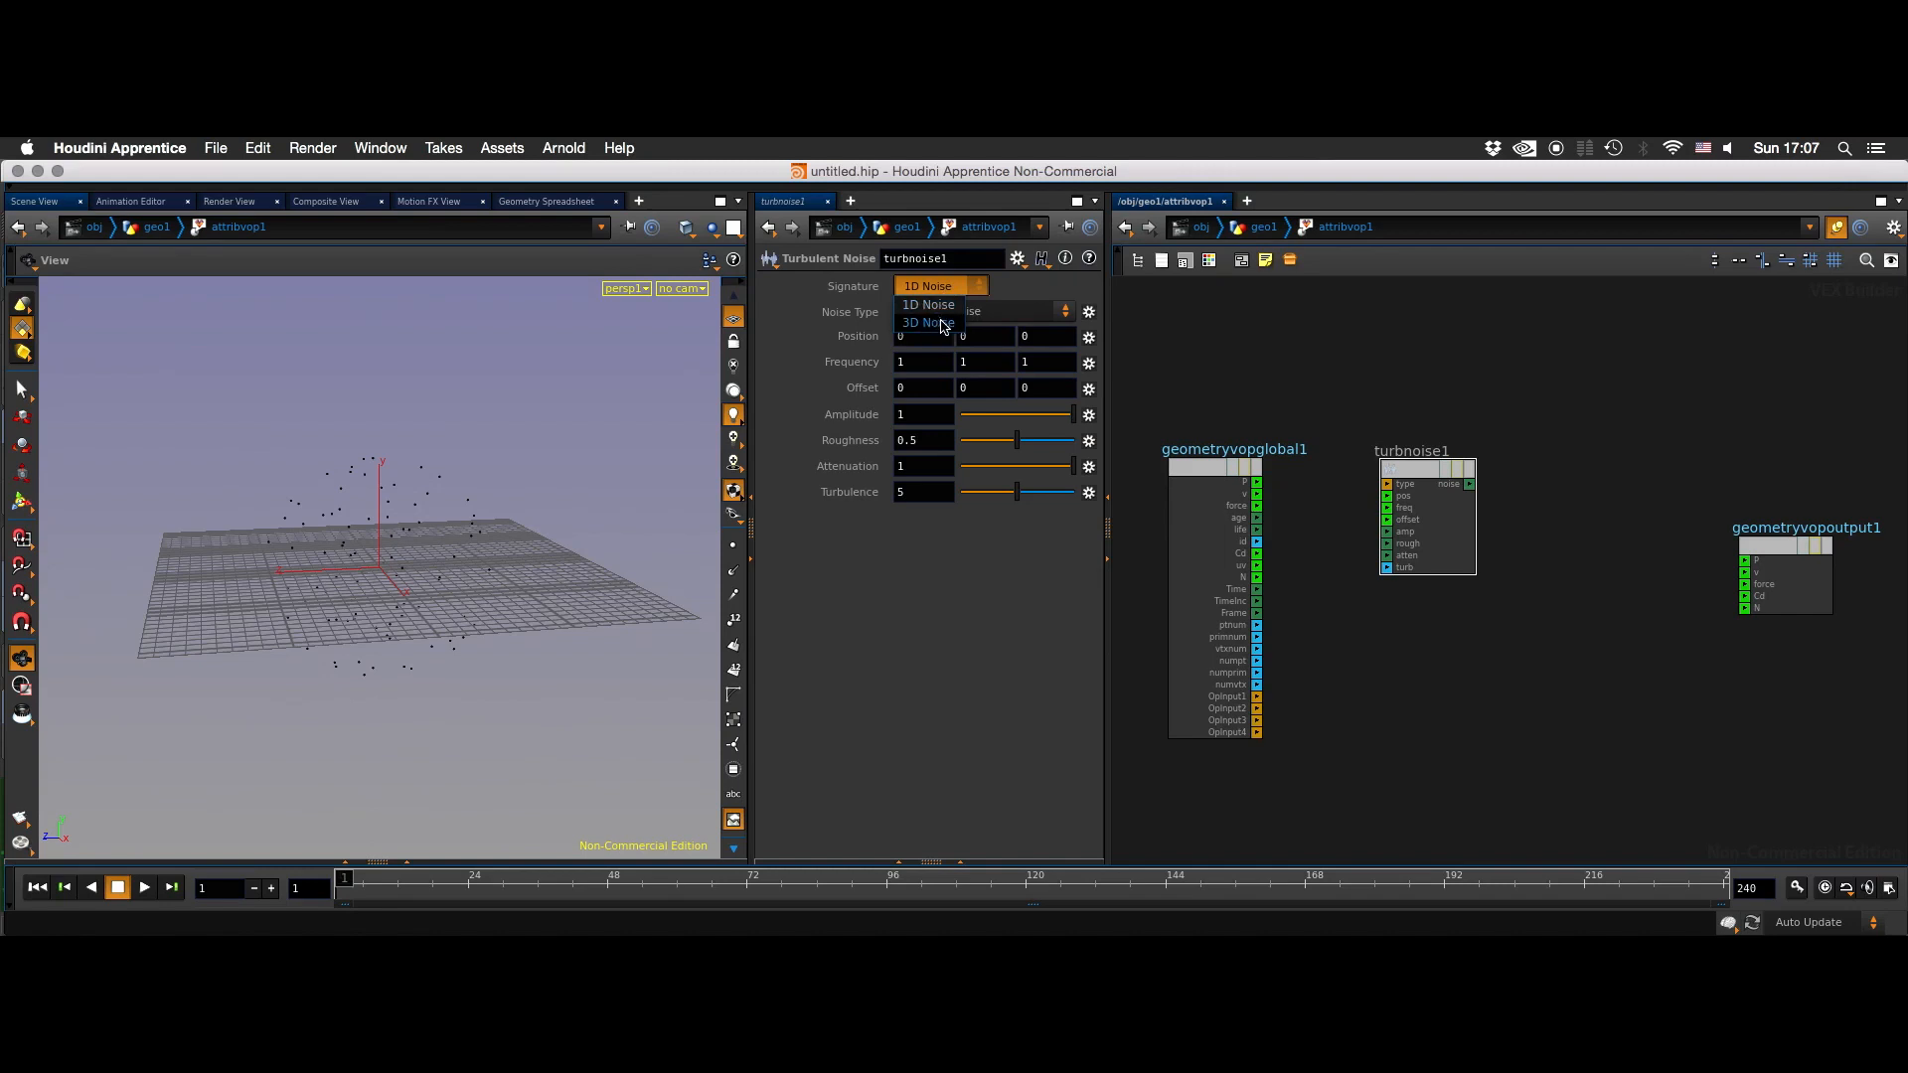
left_click(938, 324)
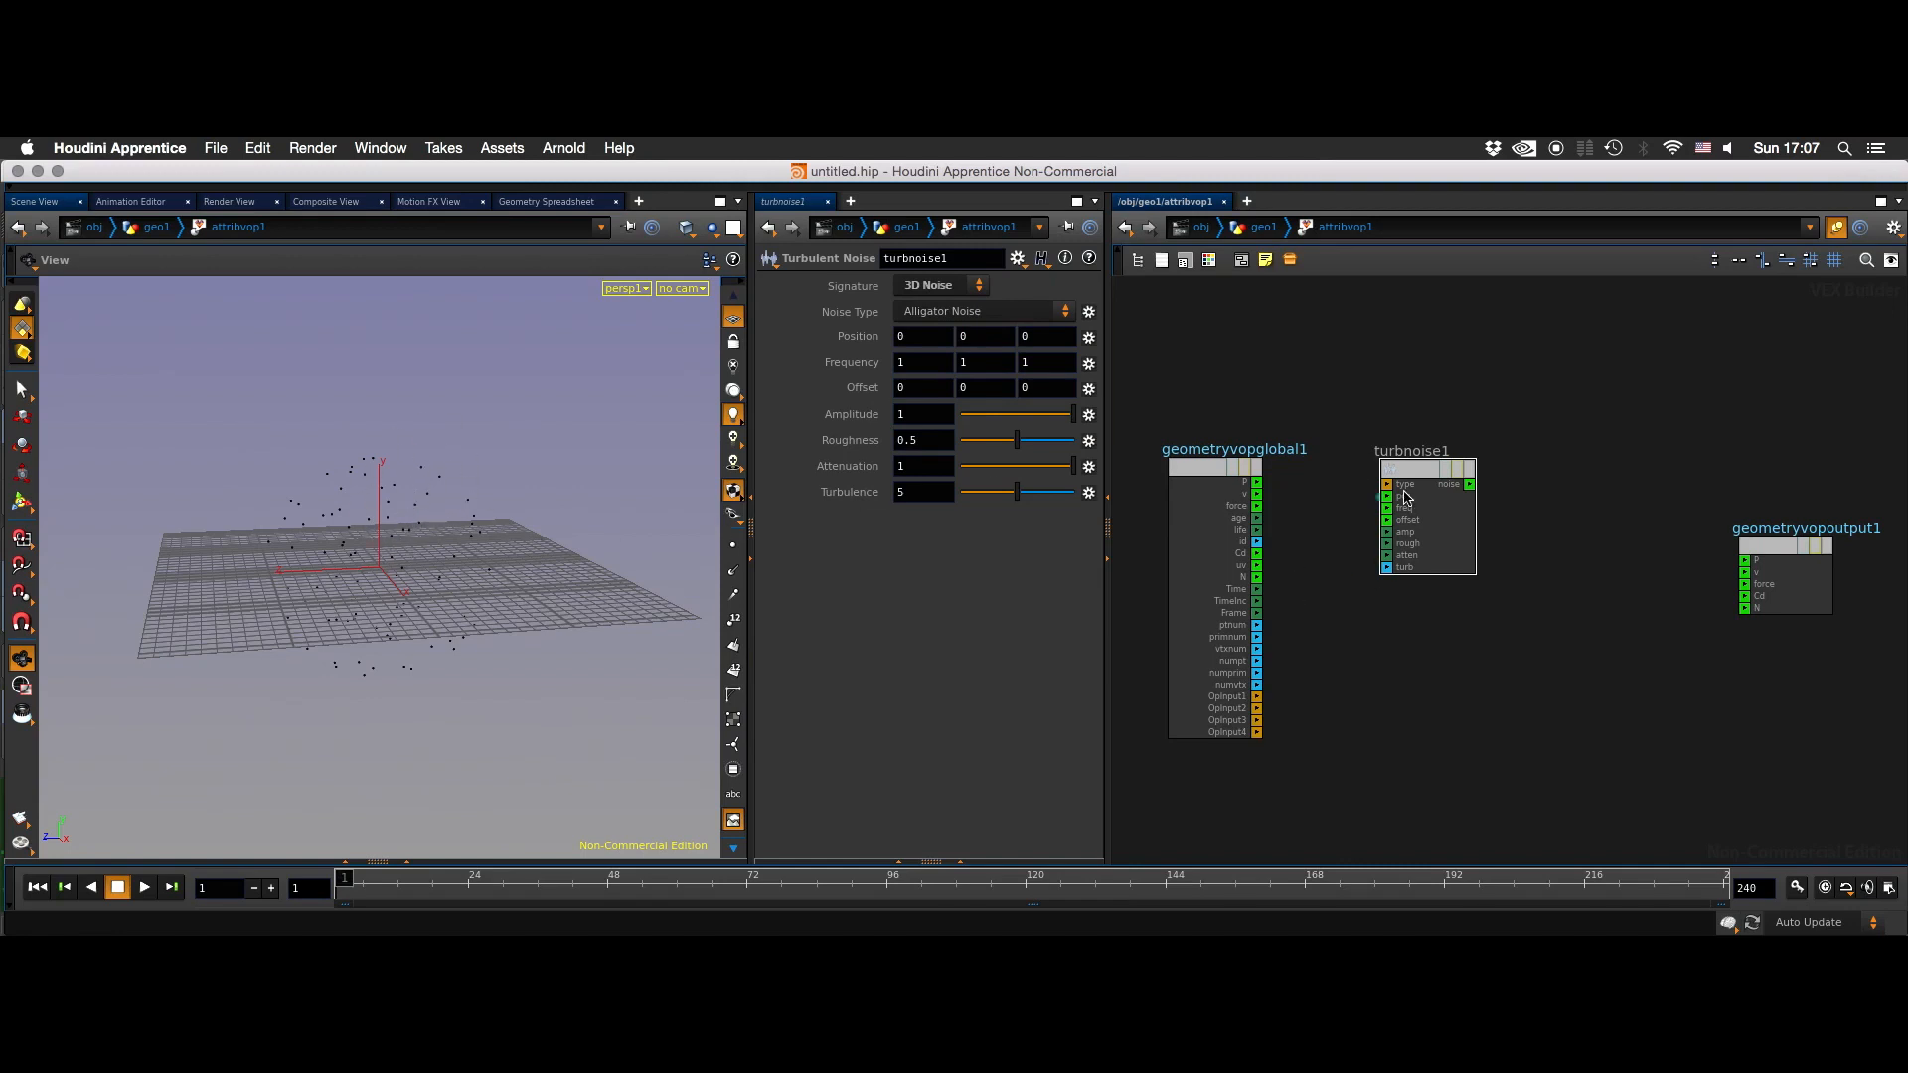
left_click_drag(1405, 469, 1460, 539)
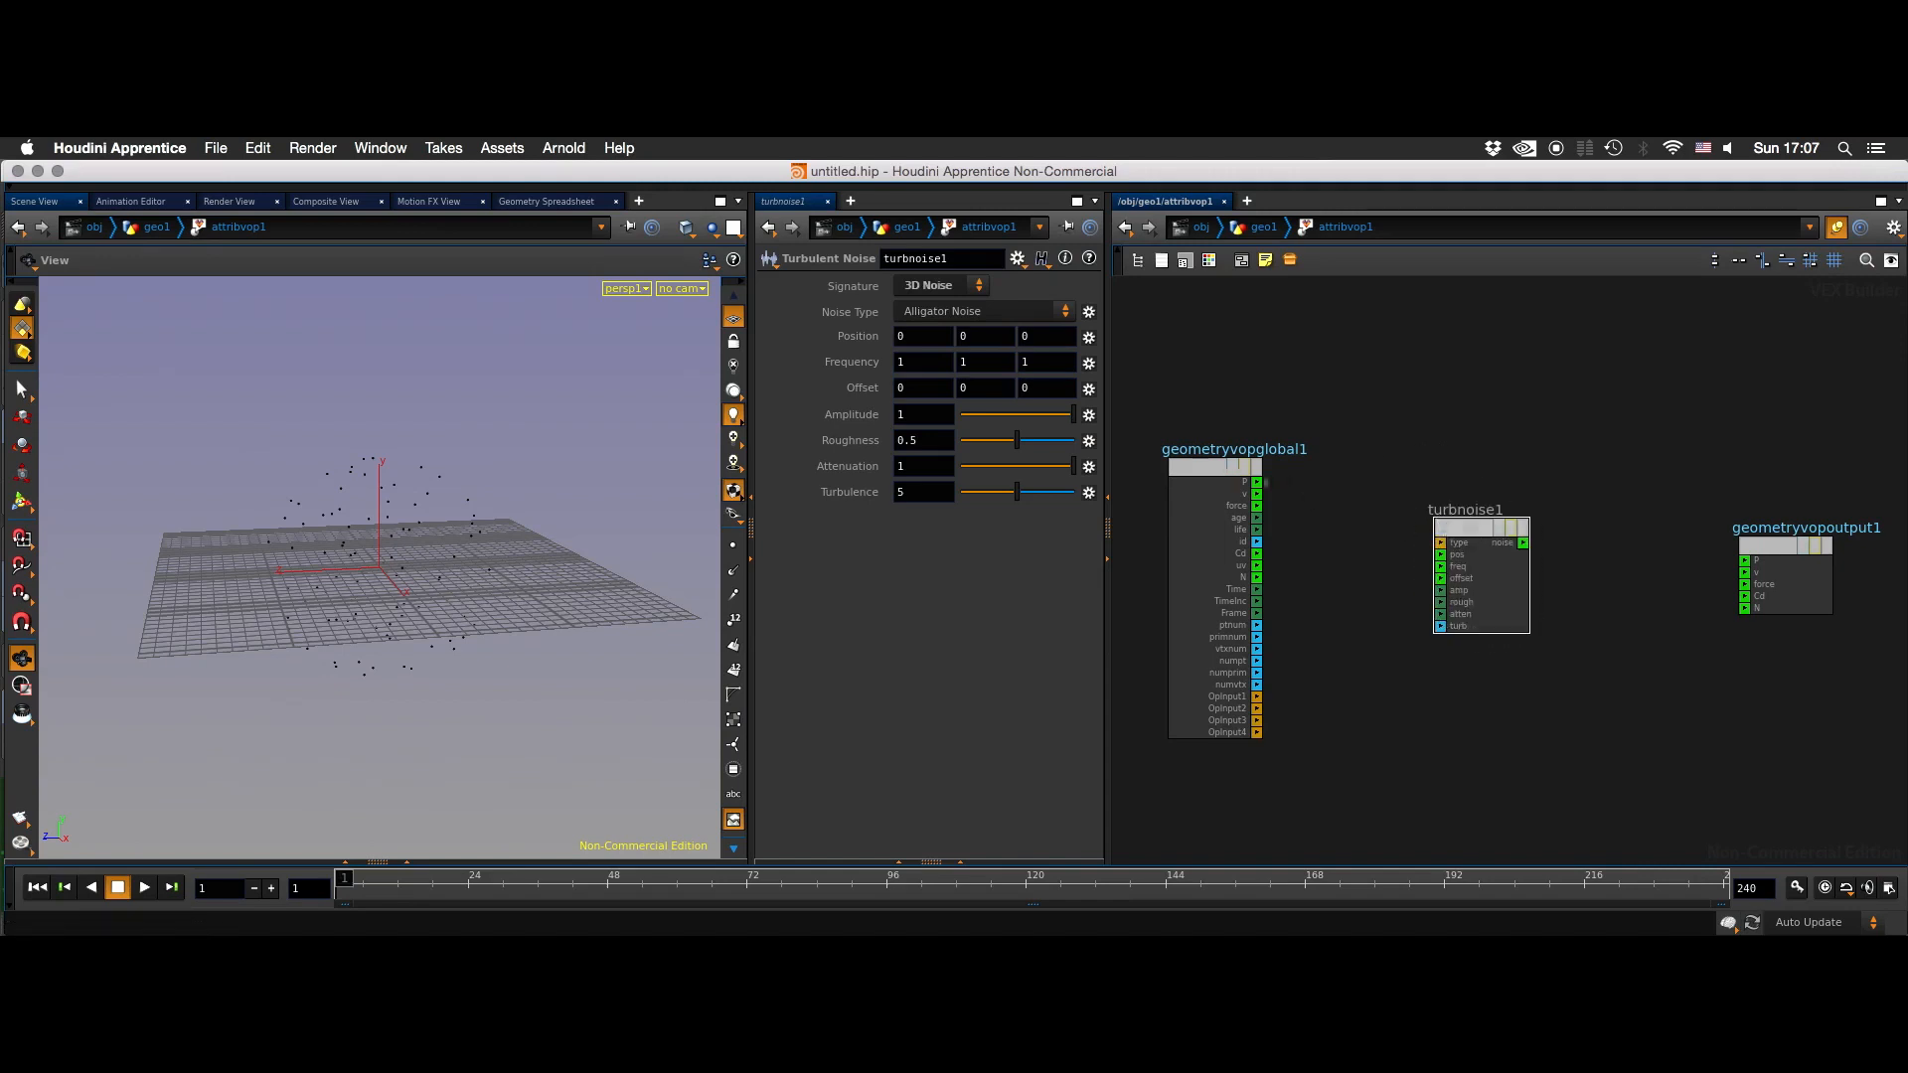
left_click(1457, 561)
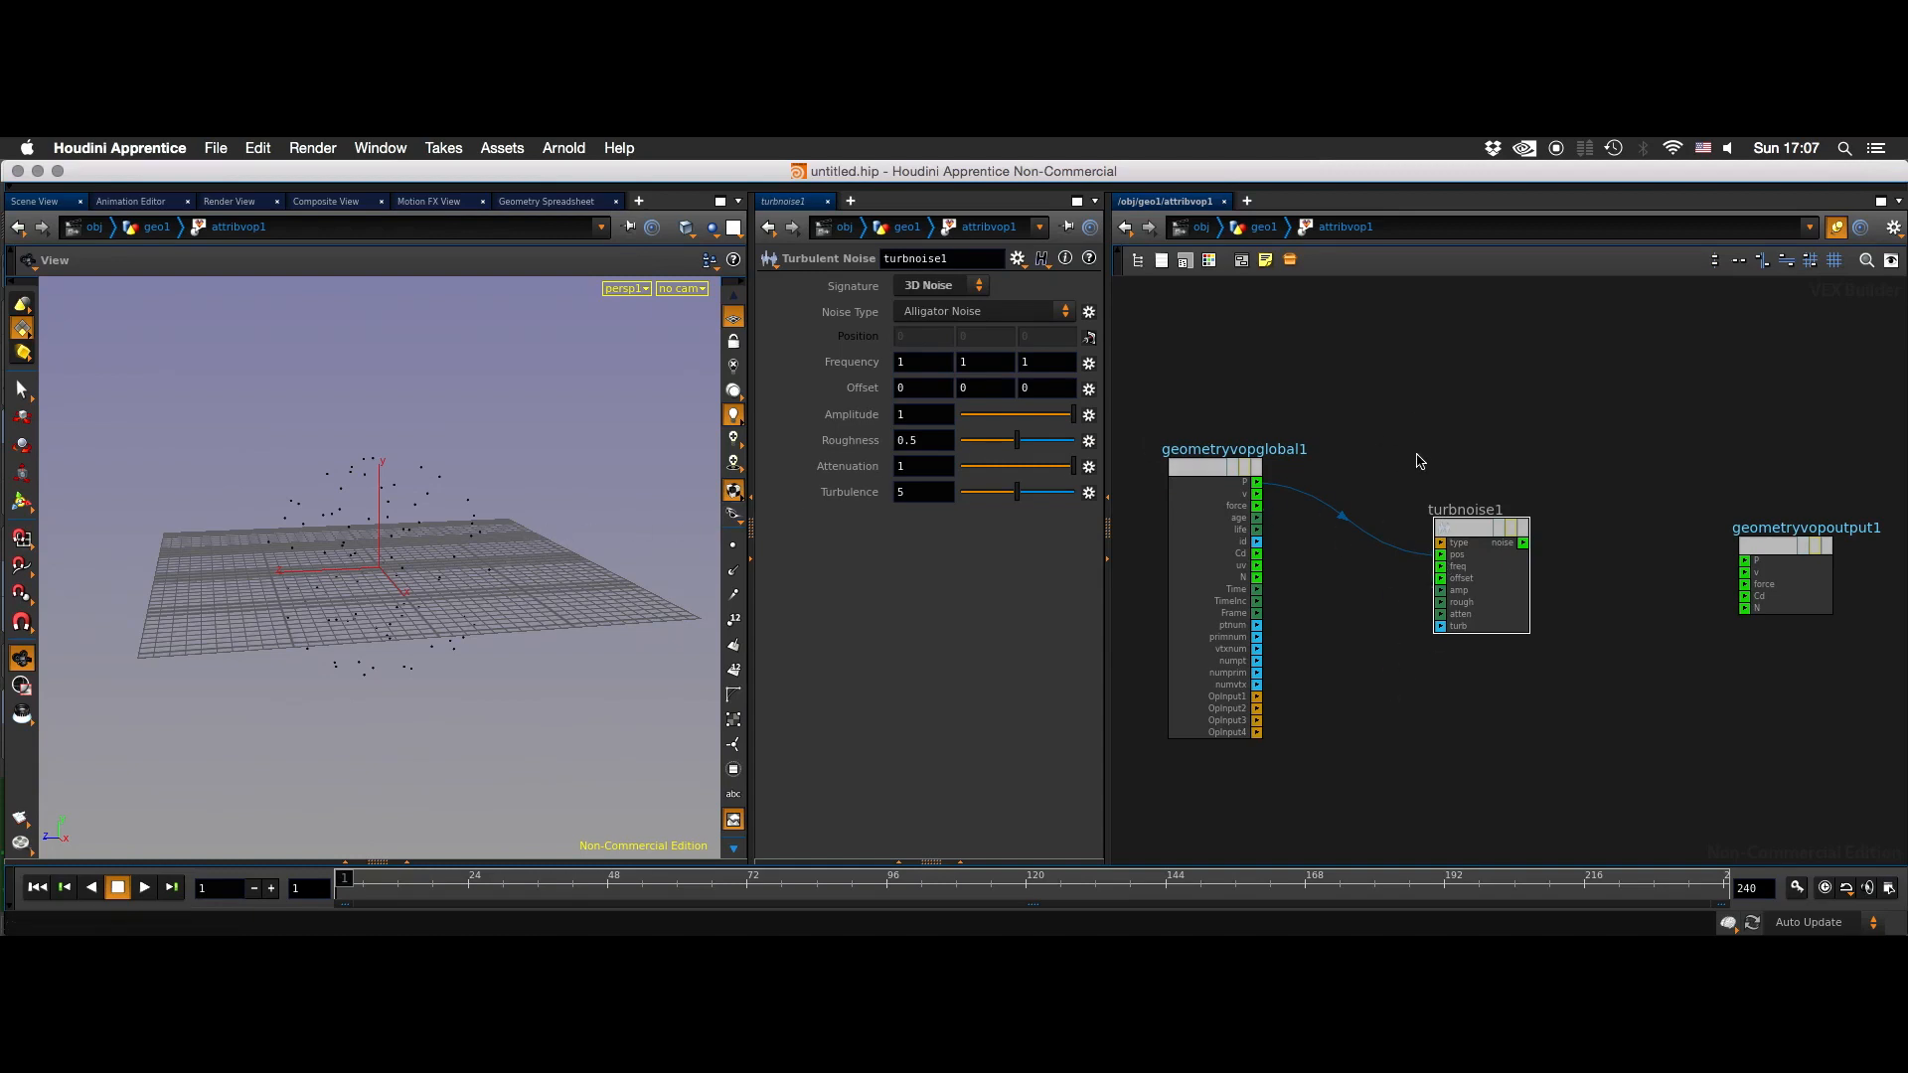
- Place an Add node above the Turbulent Noise node and connect the global P to its first input
key("Tab")
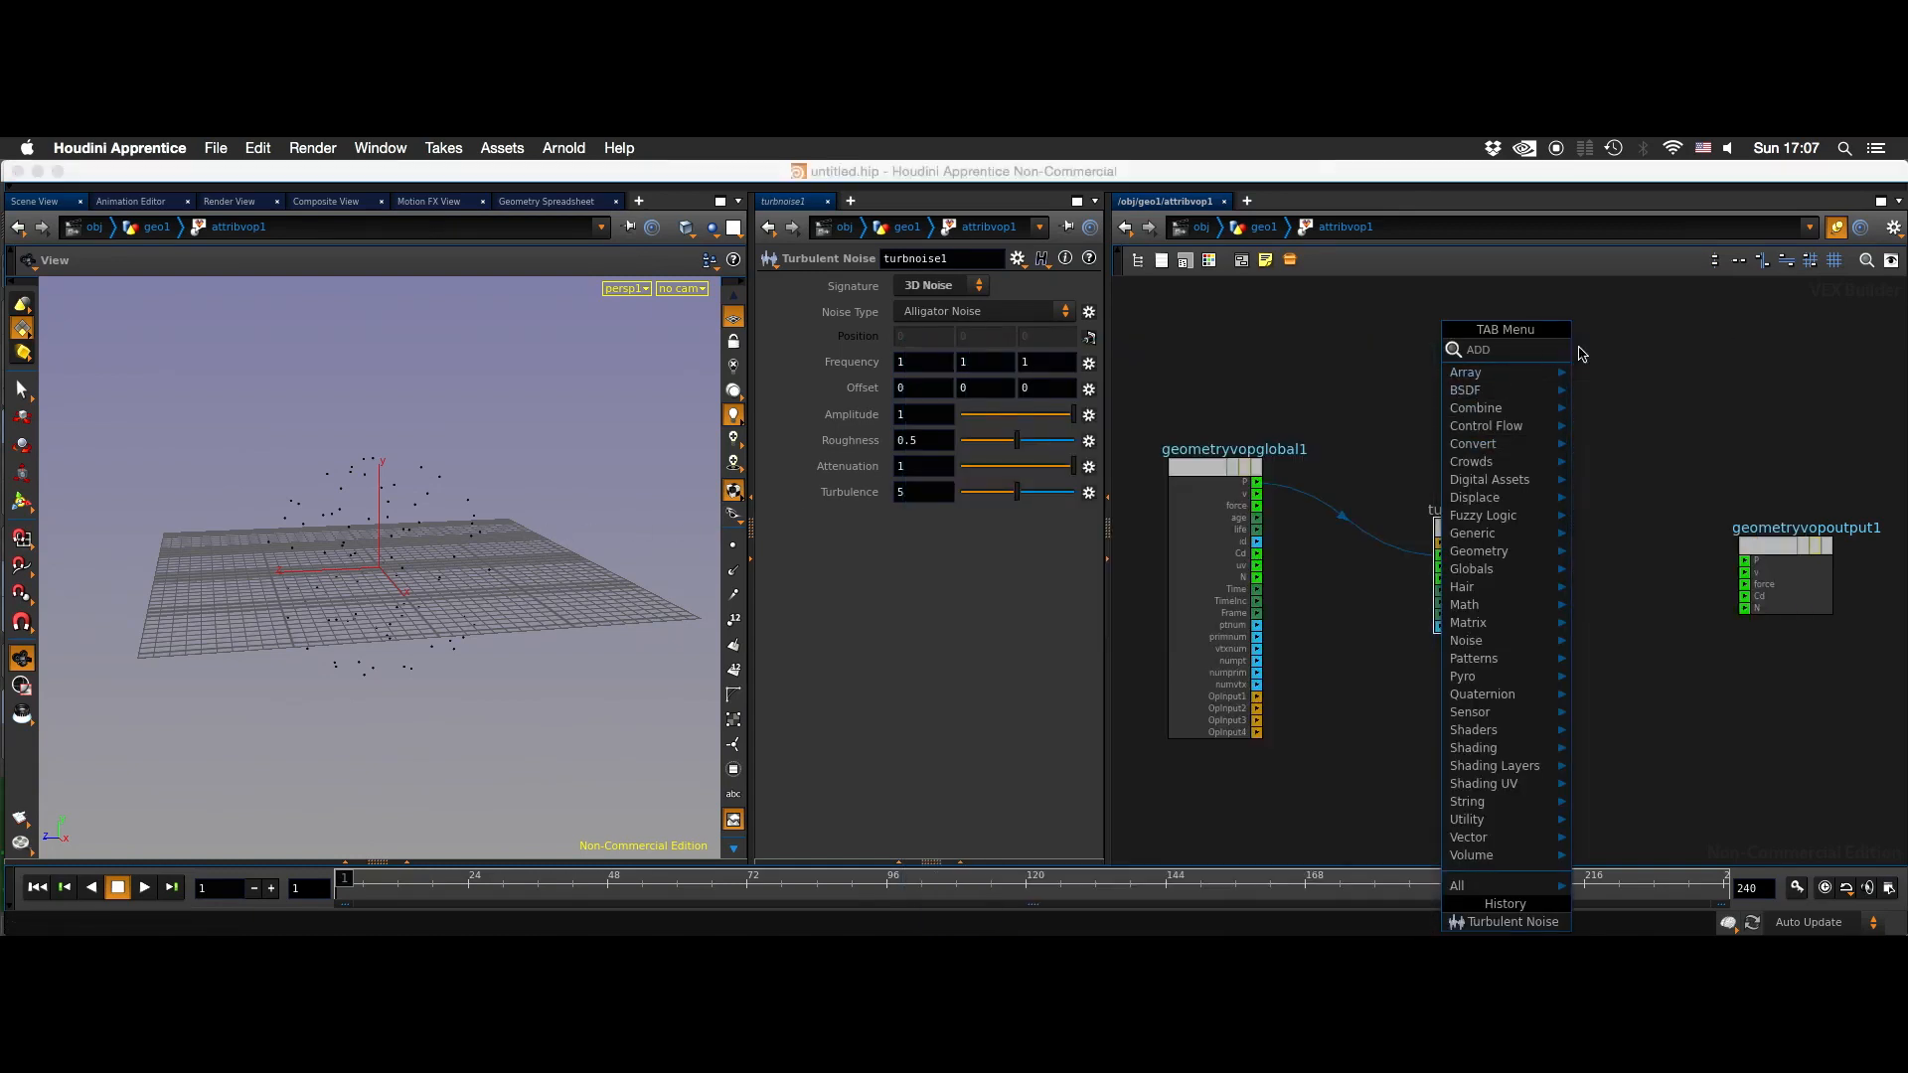
key("Escape")
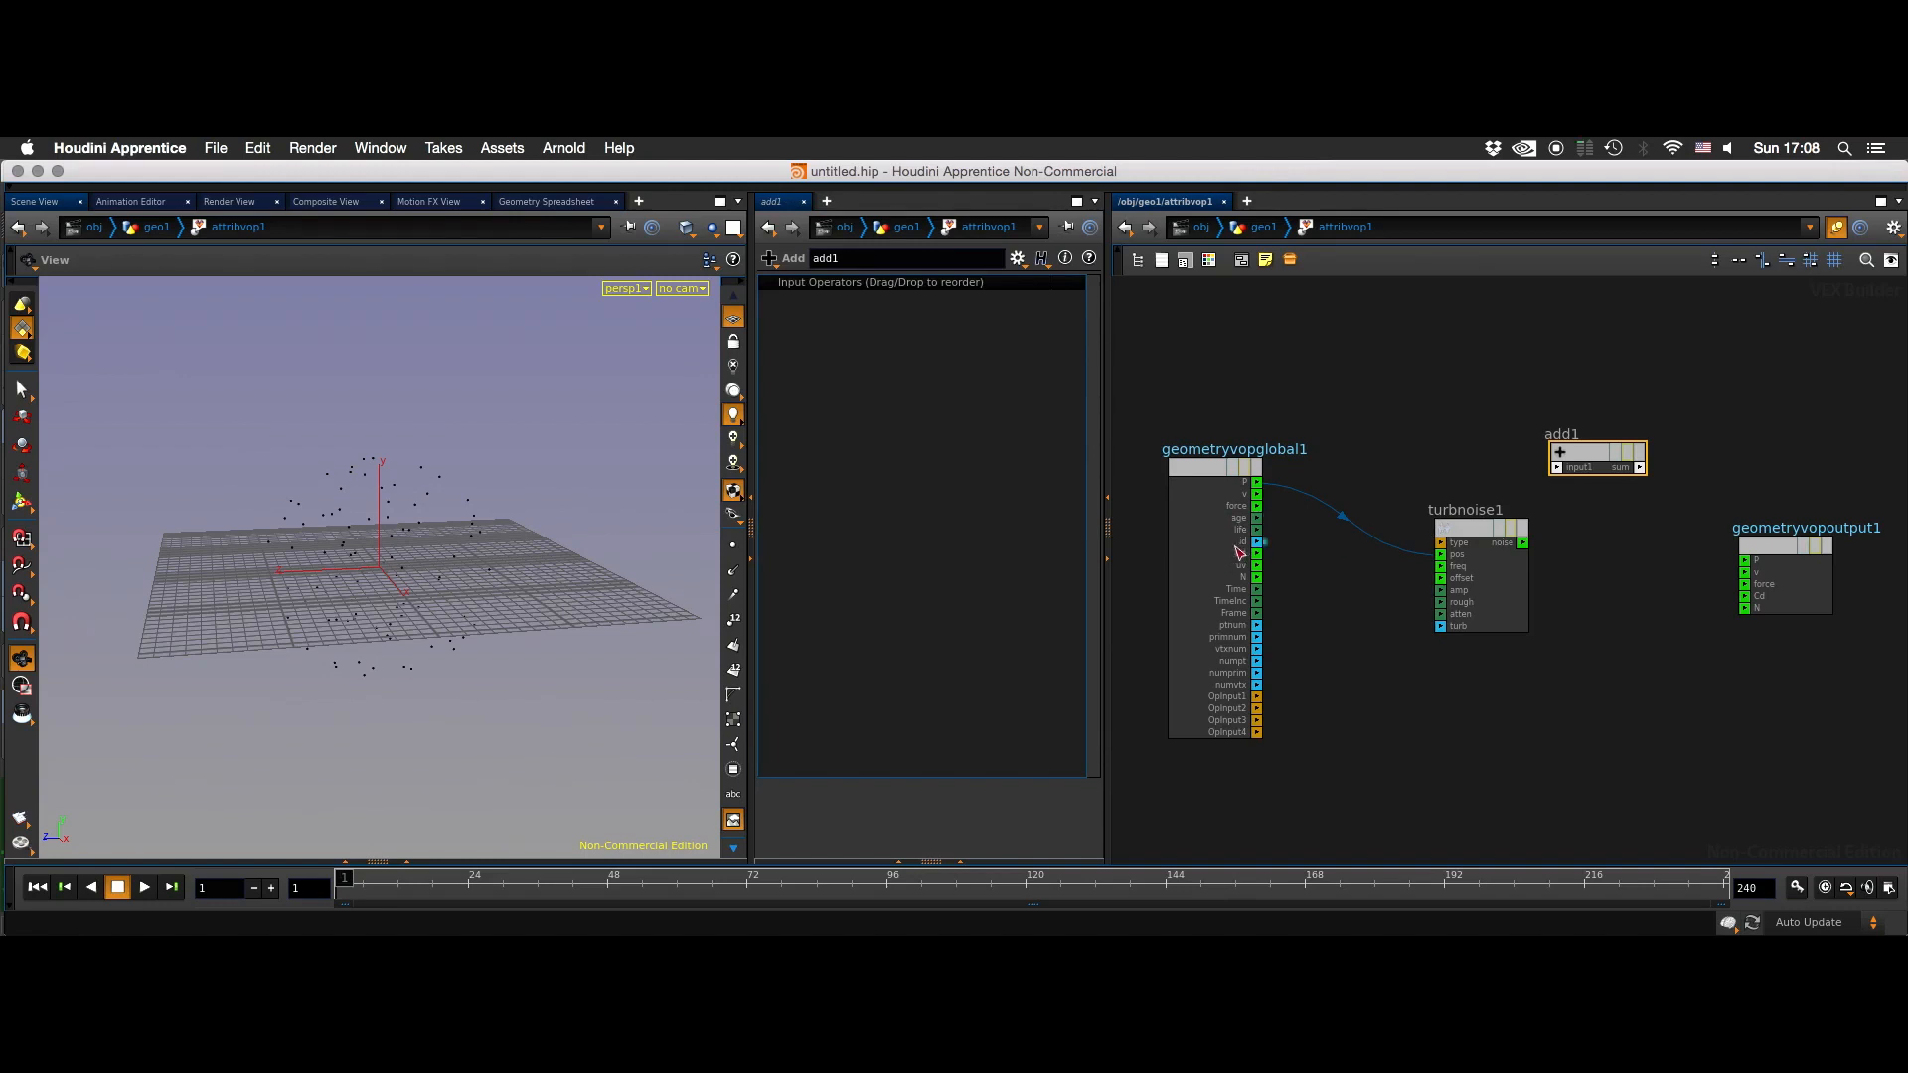
left_click_drag(1257, 483, 1573, 478)
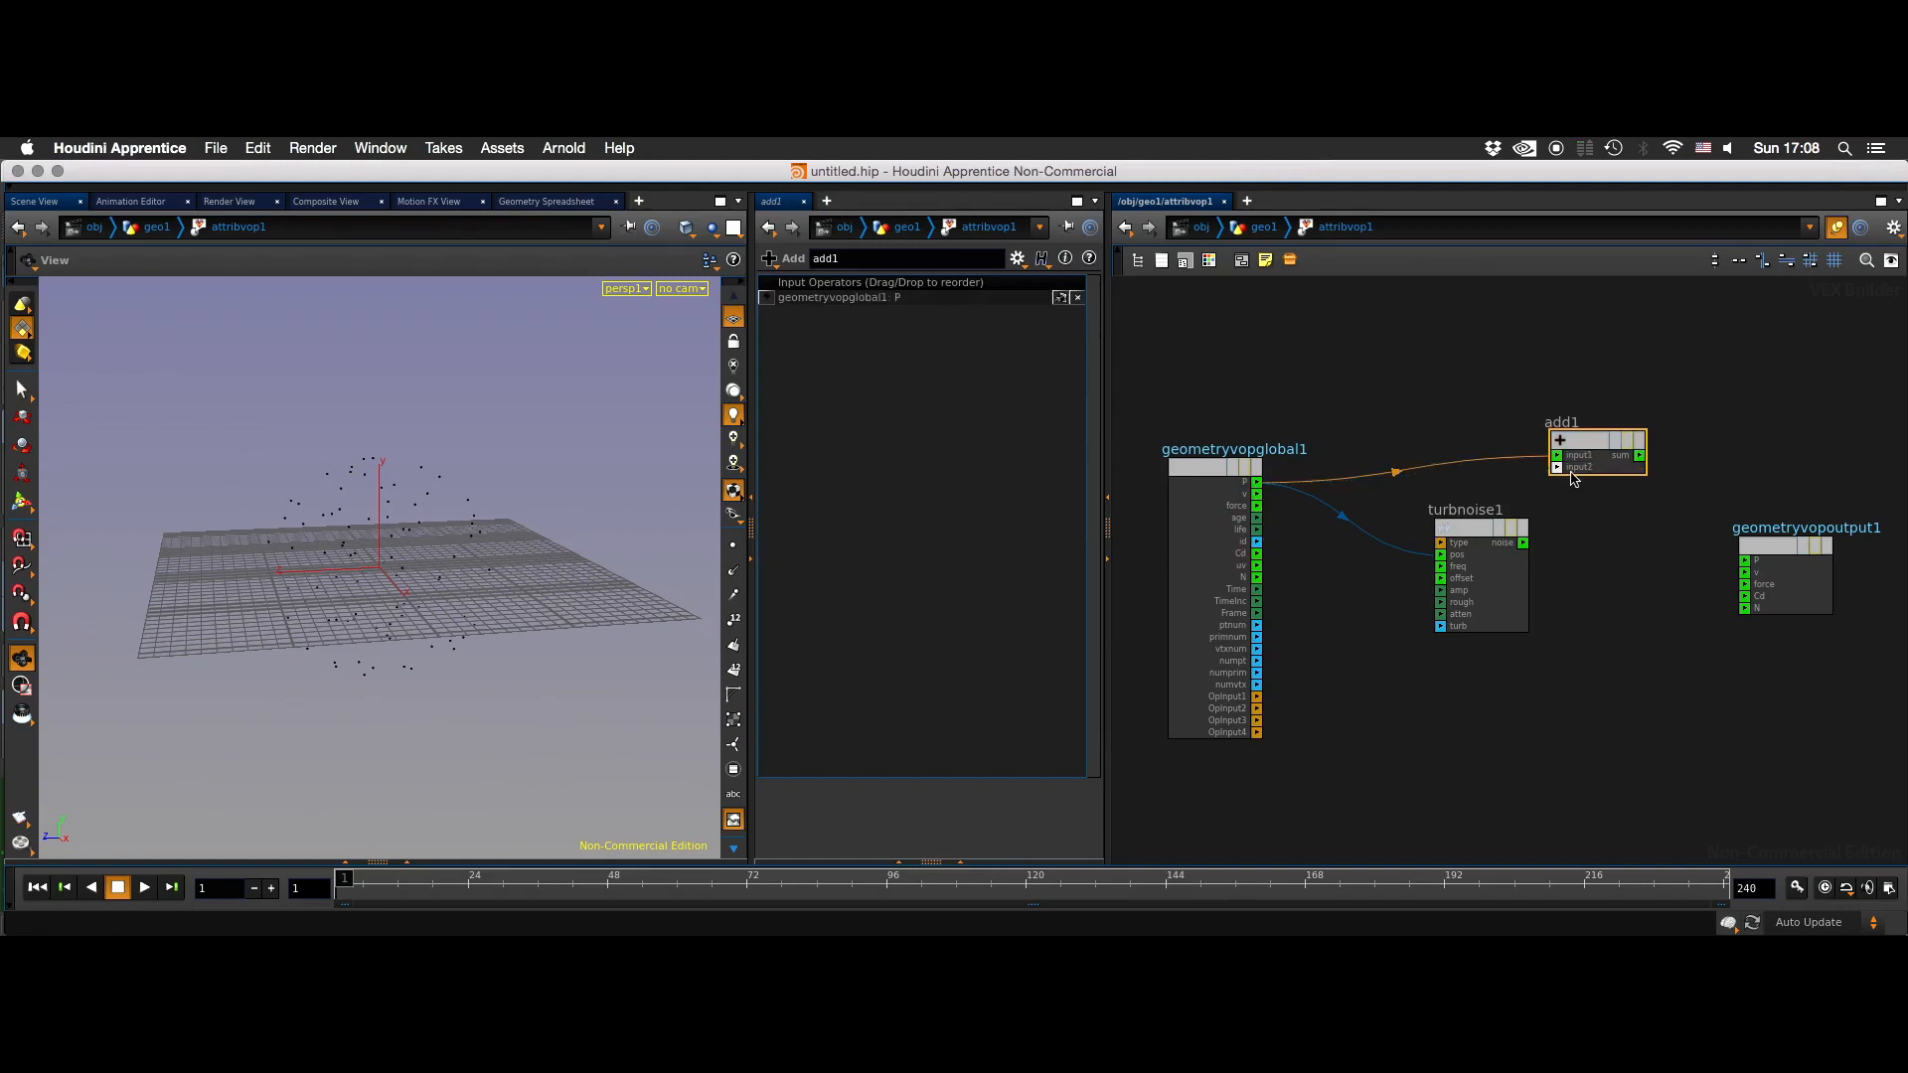
- Try connecting the noise output directly to the output node's P and view the points from another angle
left_click_drag(1522, 542, 1745, 561)
left_click_drag(609, 570, 758, 590)
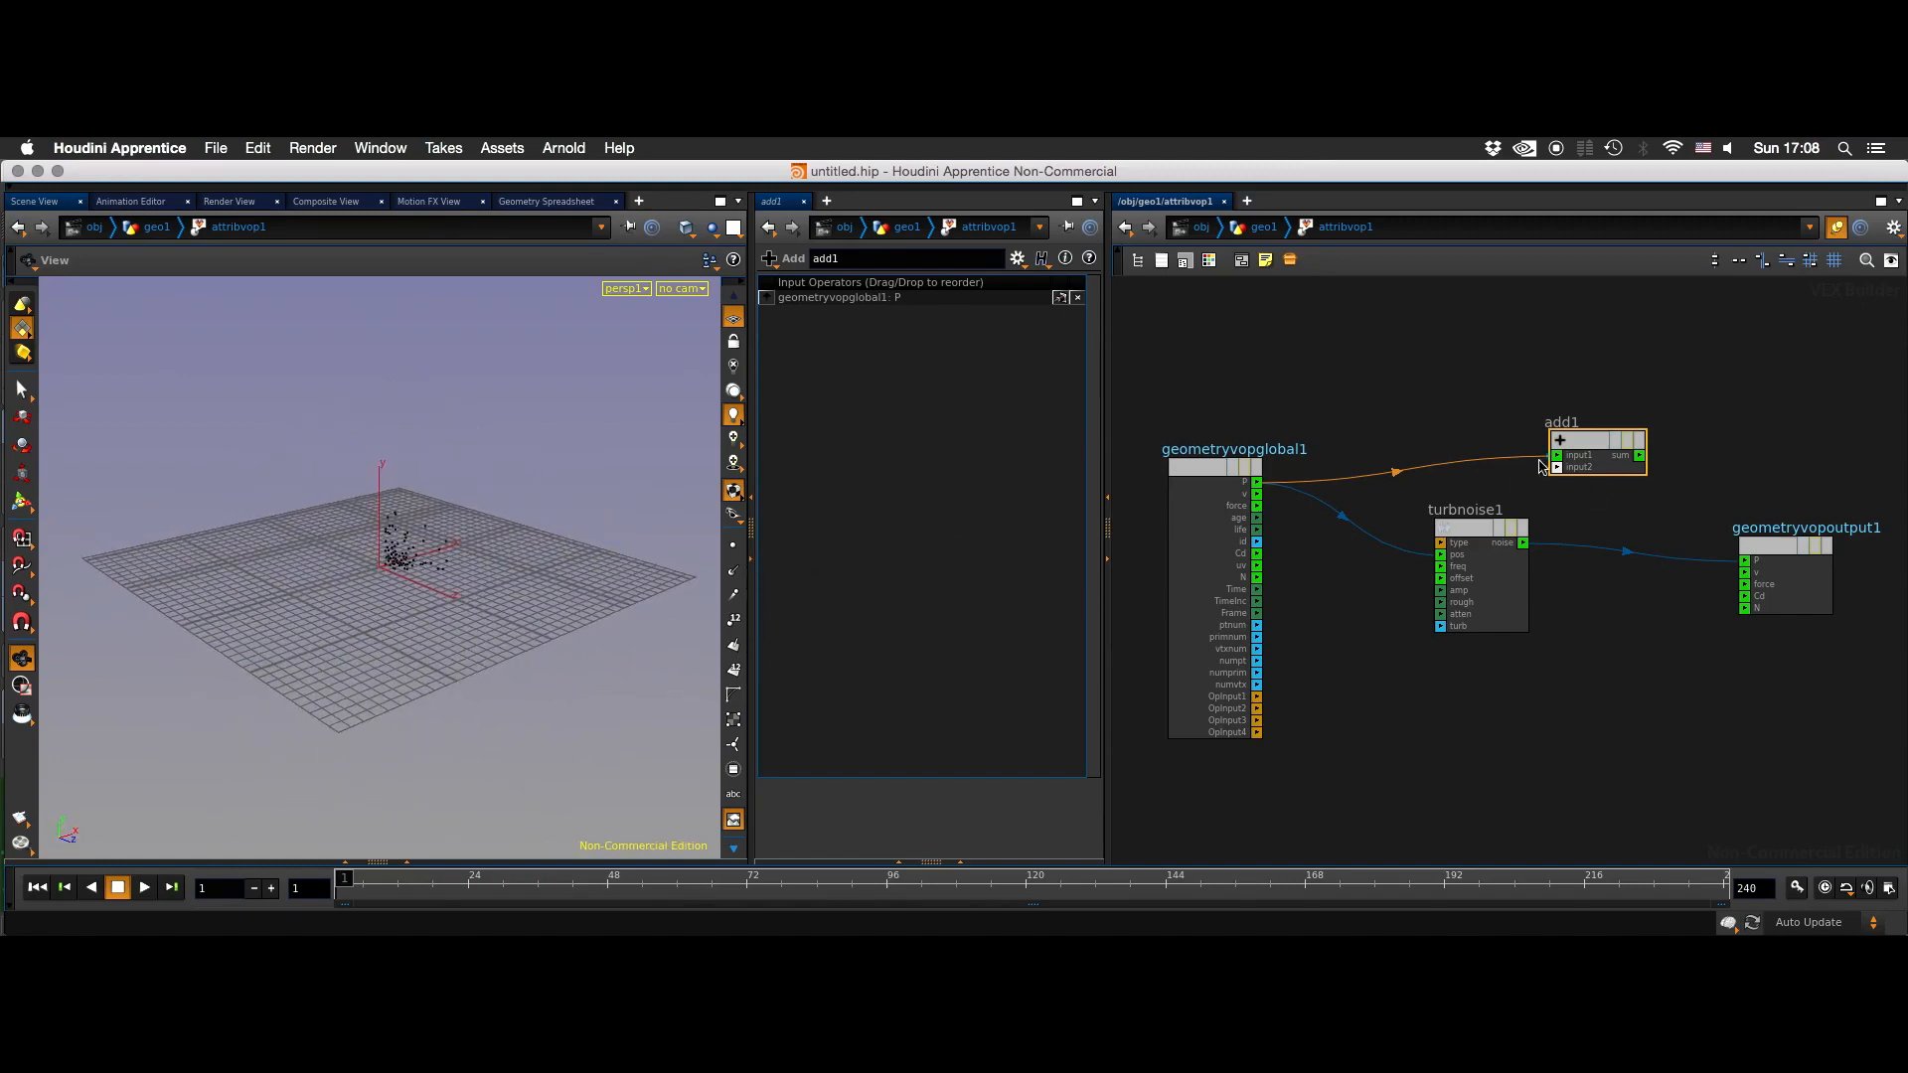
- Rearrange the nodes, then route the noise output through the Add node's second input and its sum into the output's P
left_click_drag(1486, 532, 1460, 542)
left_click(1537, 514)
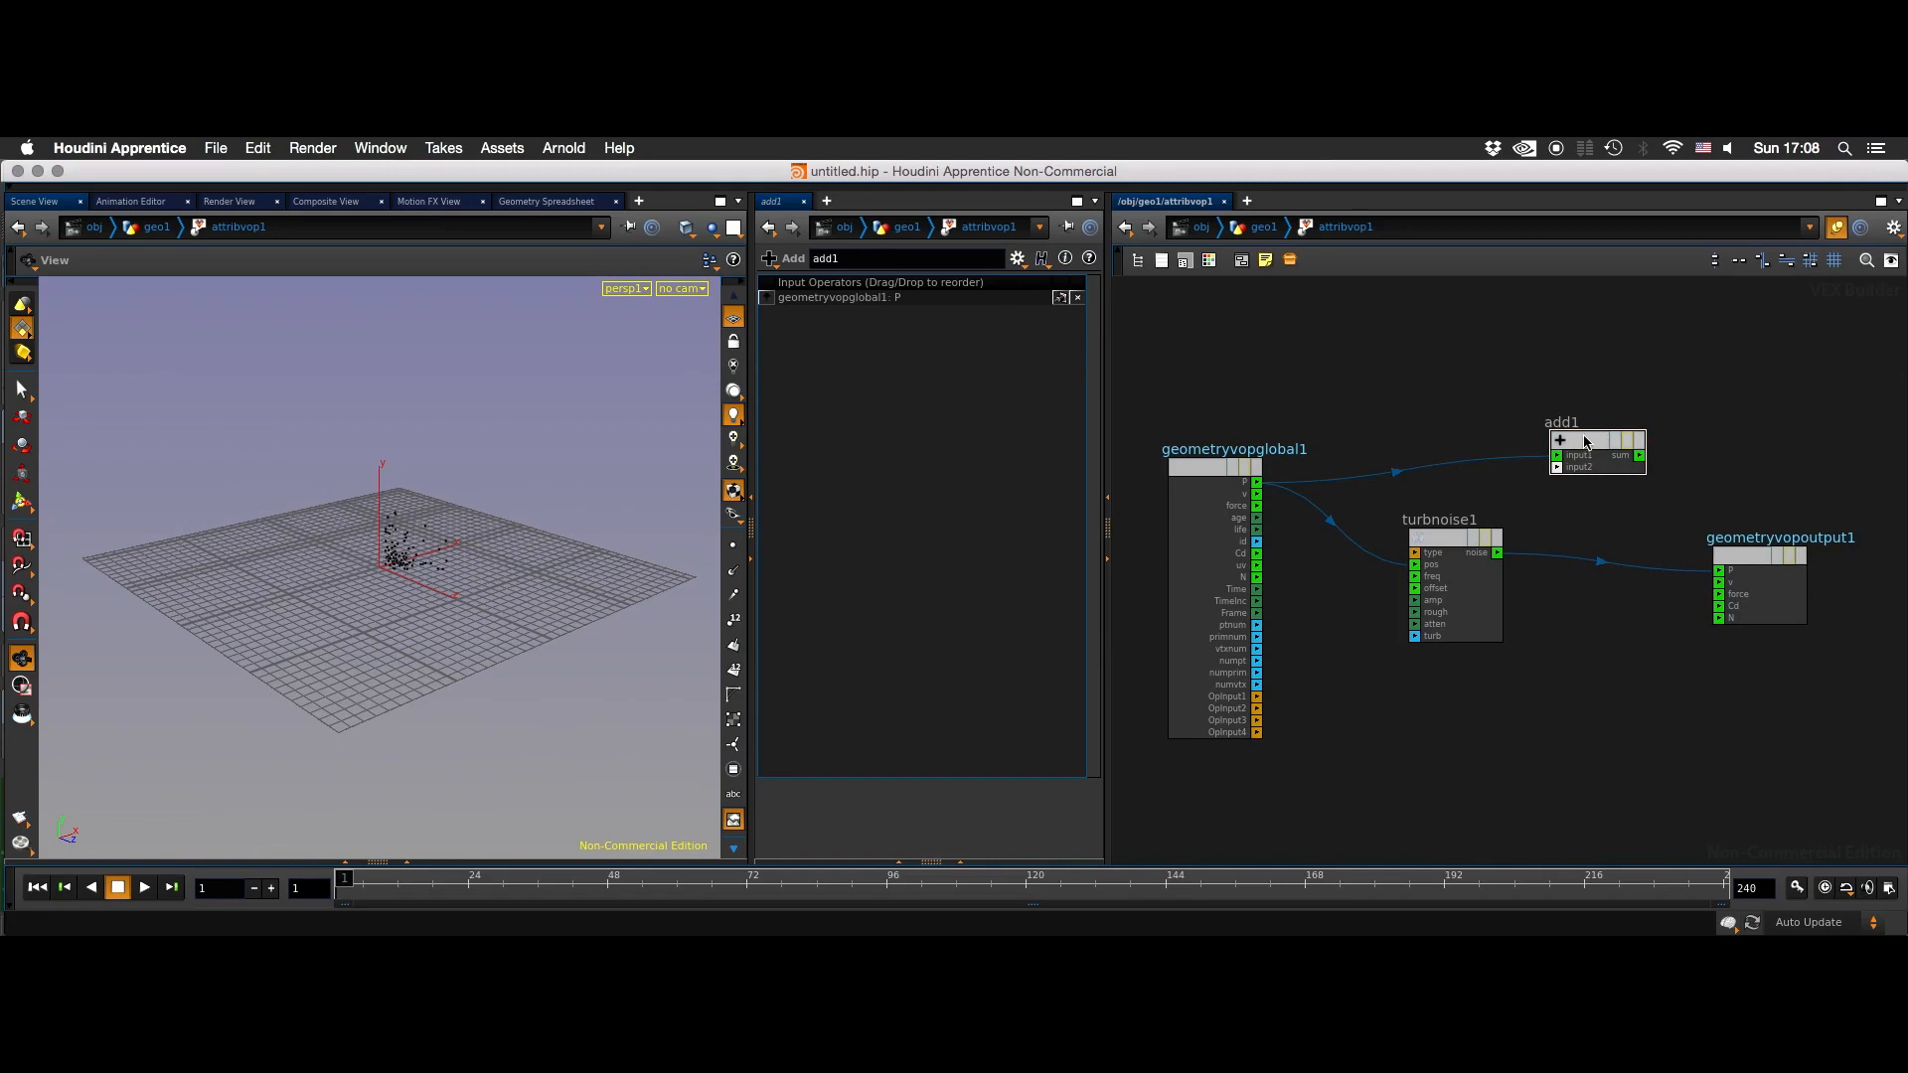
left_click_drag(1577, 442, 1592, 437)
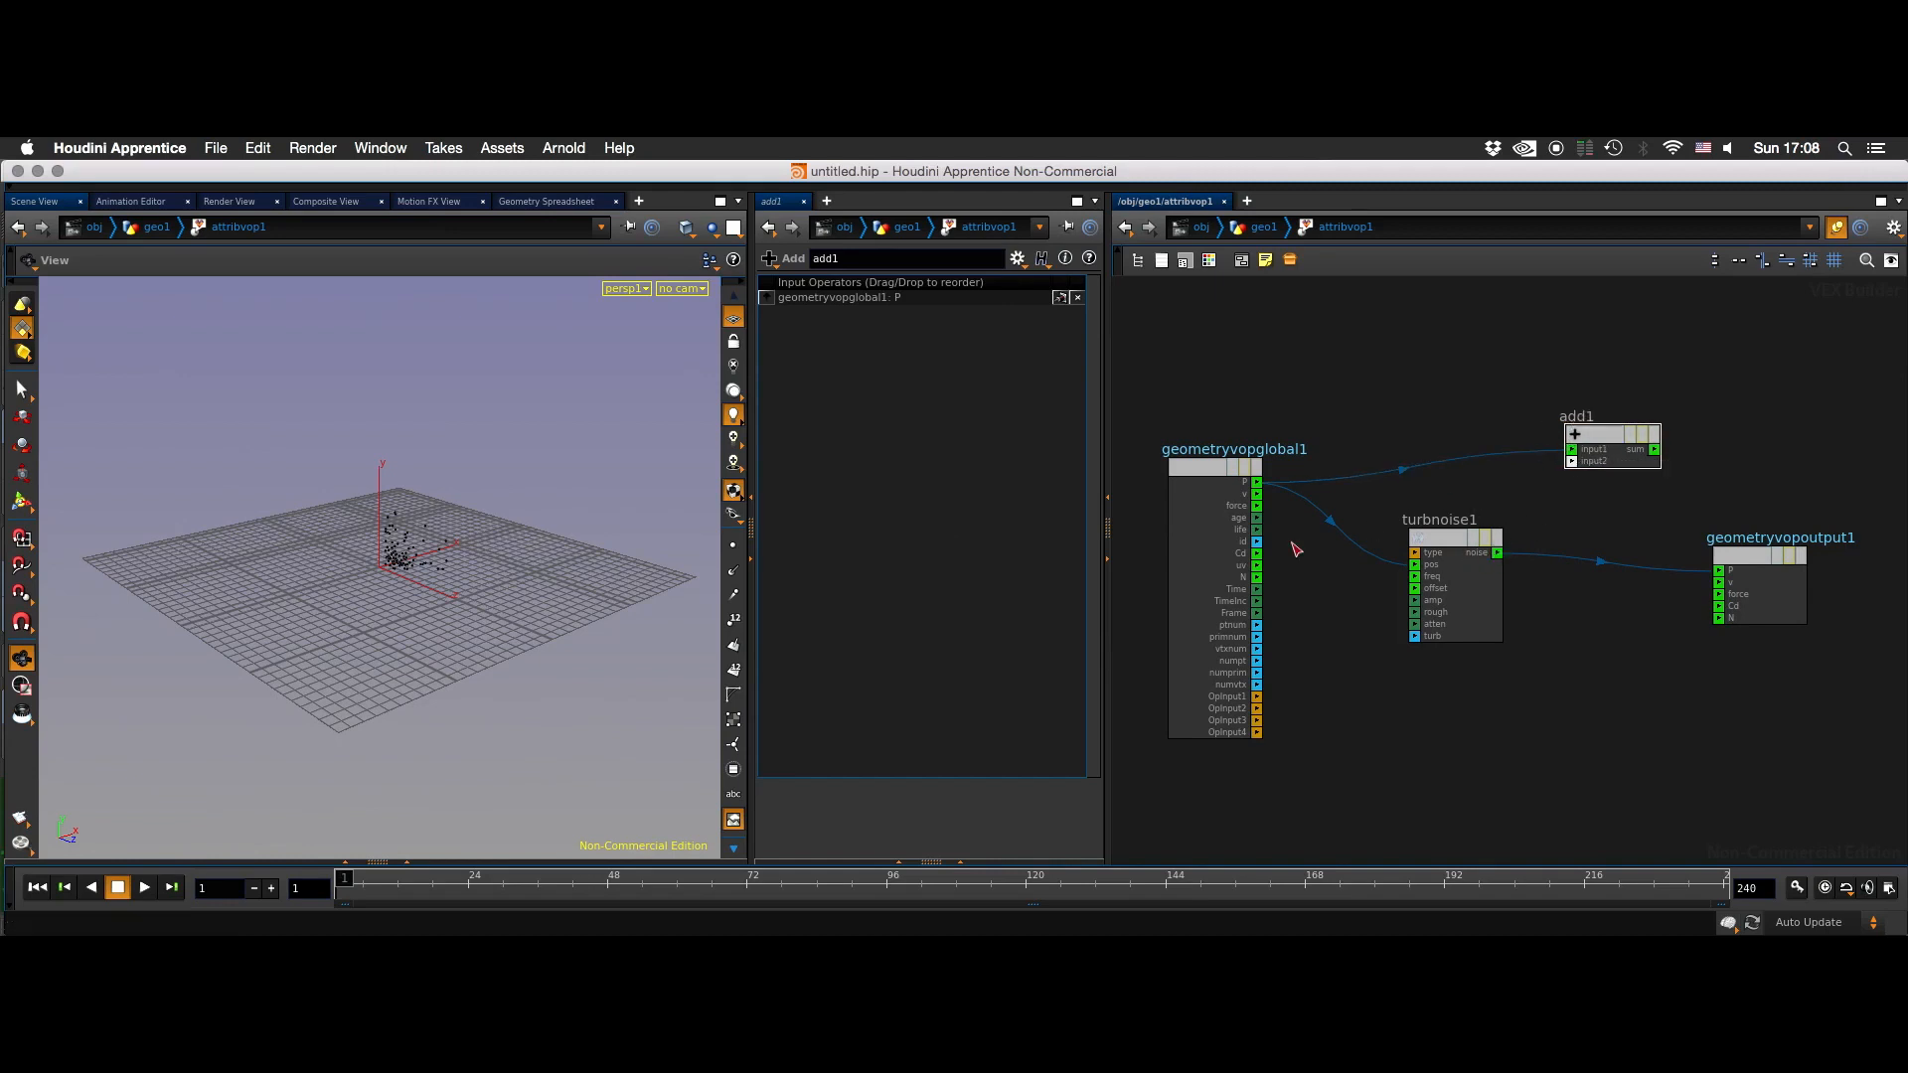
left_click_drag(1498, 554, 1720, 571)
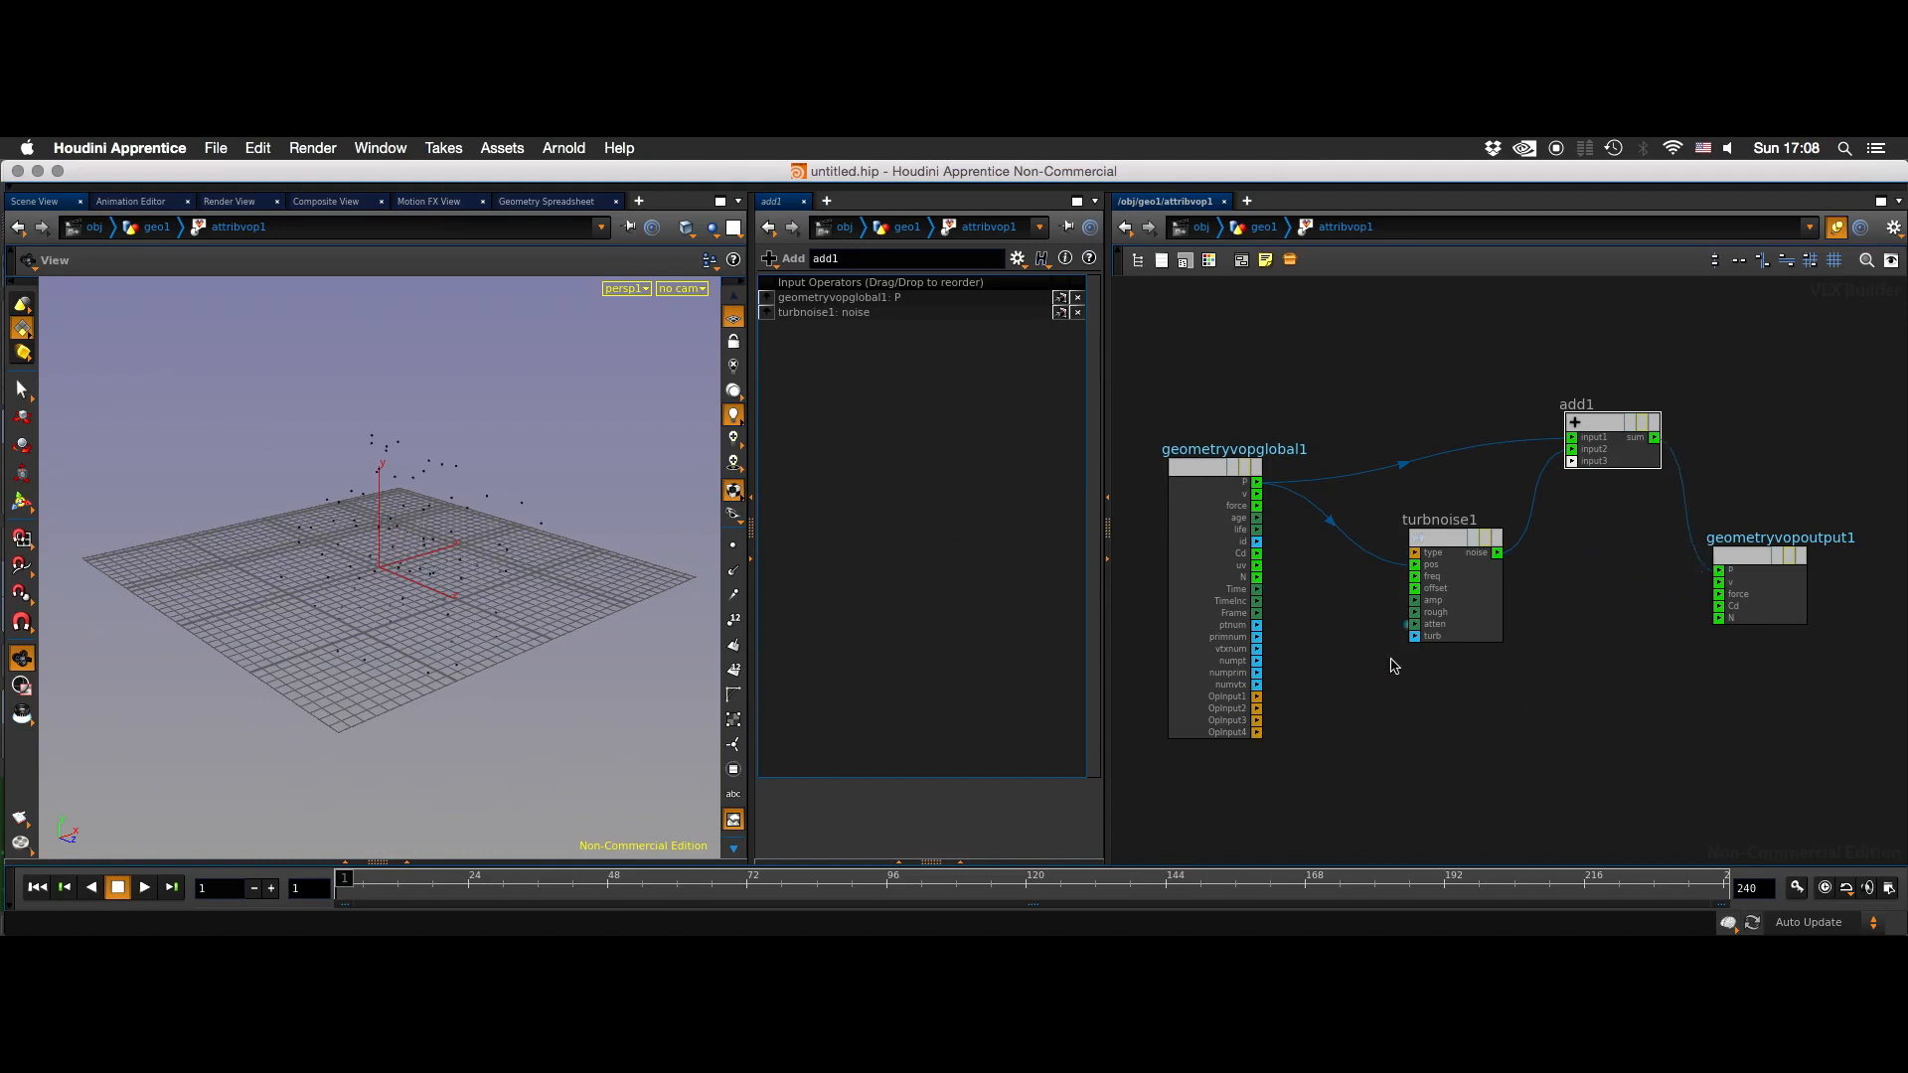
- Change the Turbulent Noise node's noise type to Original Perlin Noise
left_click(1462, 528)
left_click_drag(1049, 413, 1133, 405)
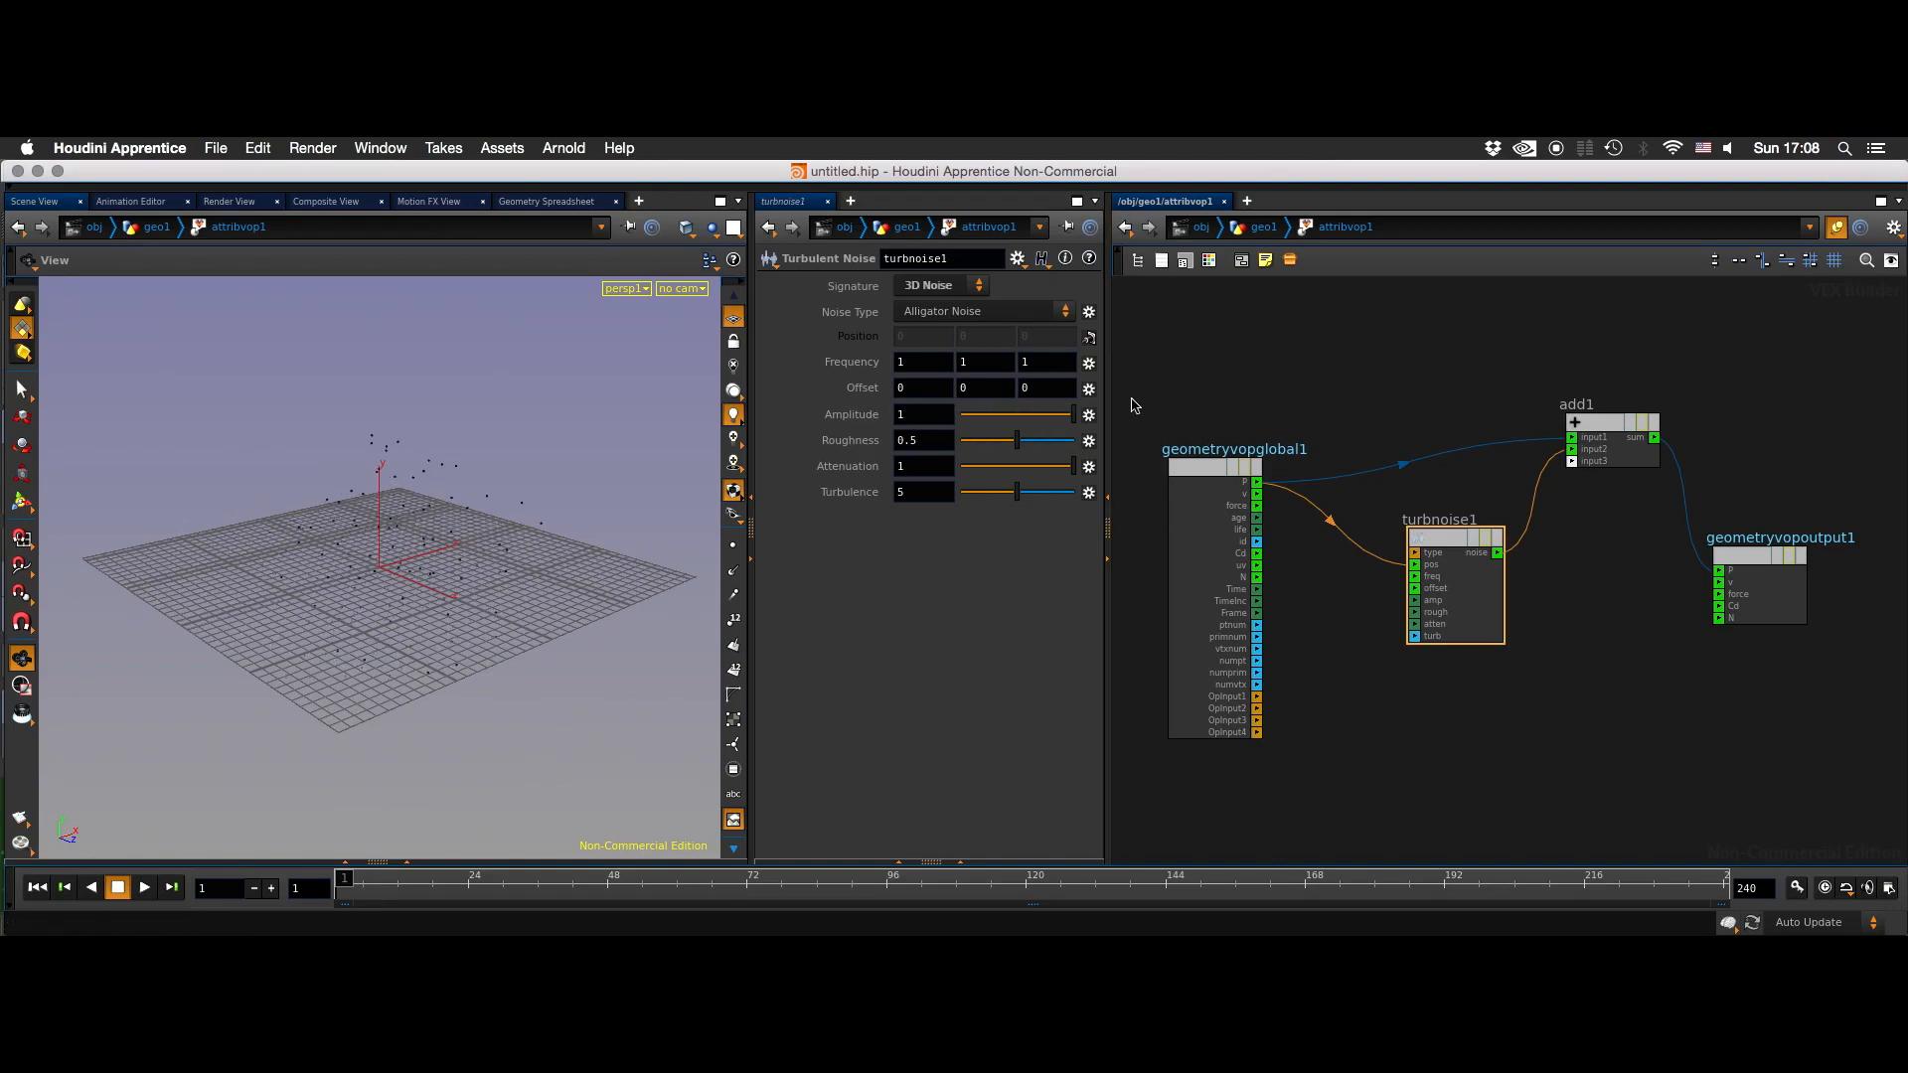
left_click(964, 311)
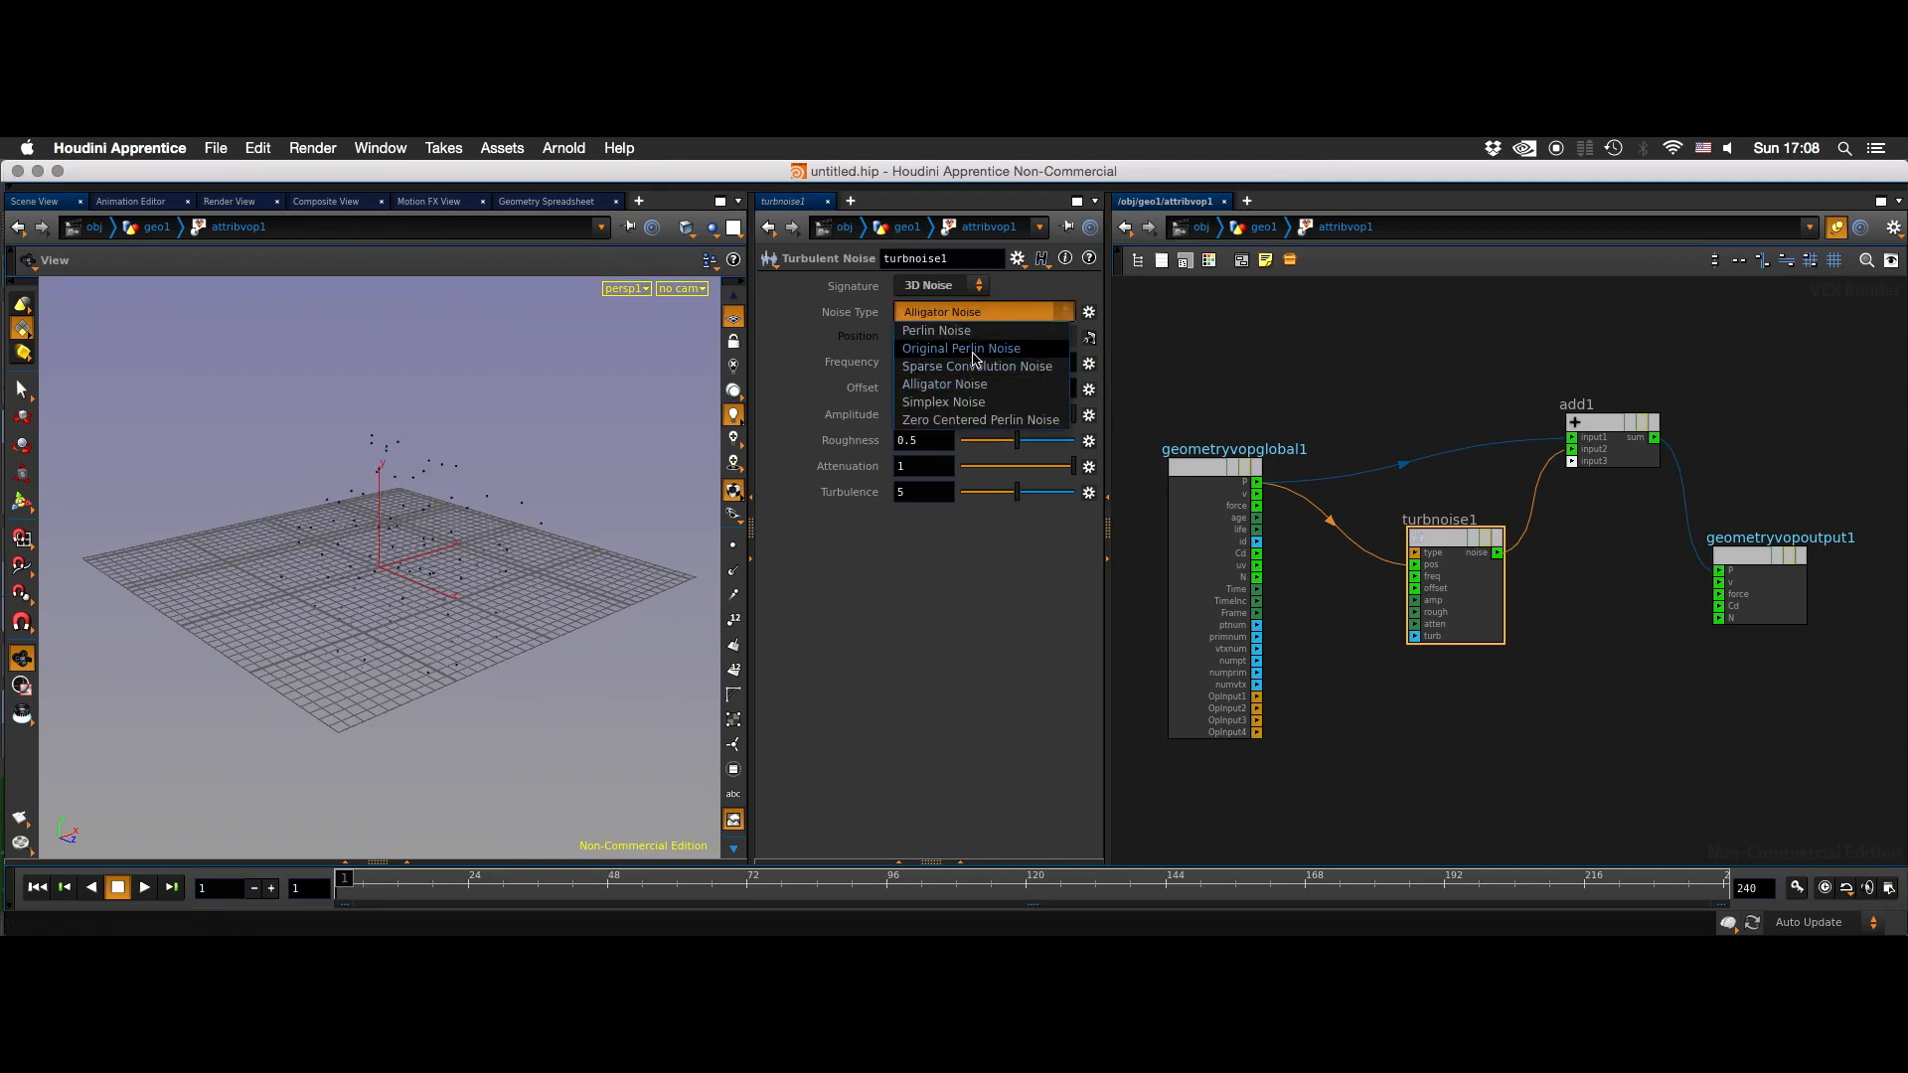
left_click(962, 349)
mouse_move(1071, 414)
left_mouse_down()
mouse_move(934, 408)
mouse_move(1098, 413)
left_mouse_up()
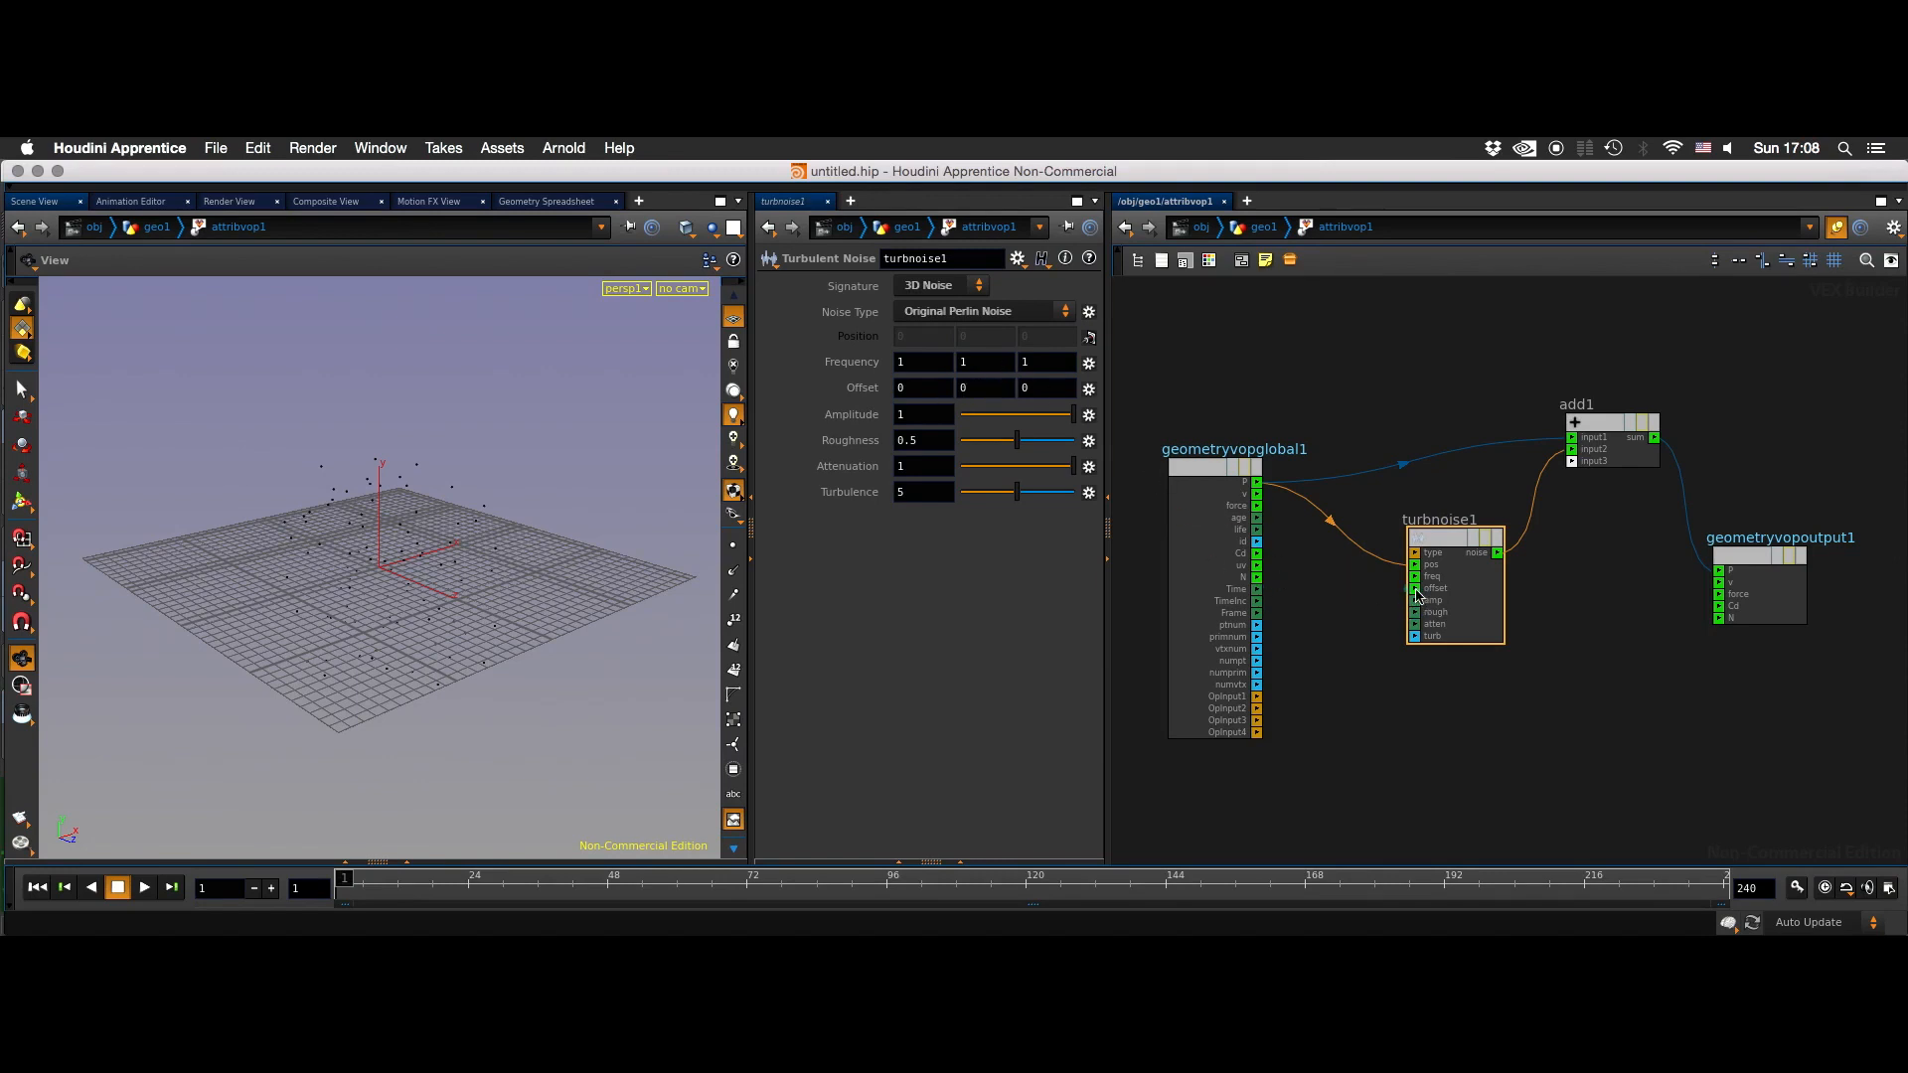
- Promote the Turbulent Noise node's Offset parameter and place the resulting parameter node below the noise node
left_click(1089, 389)
left_click(1133, 408)
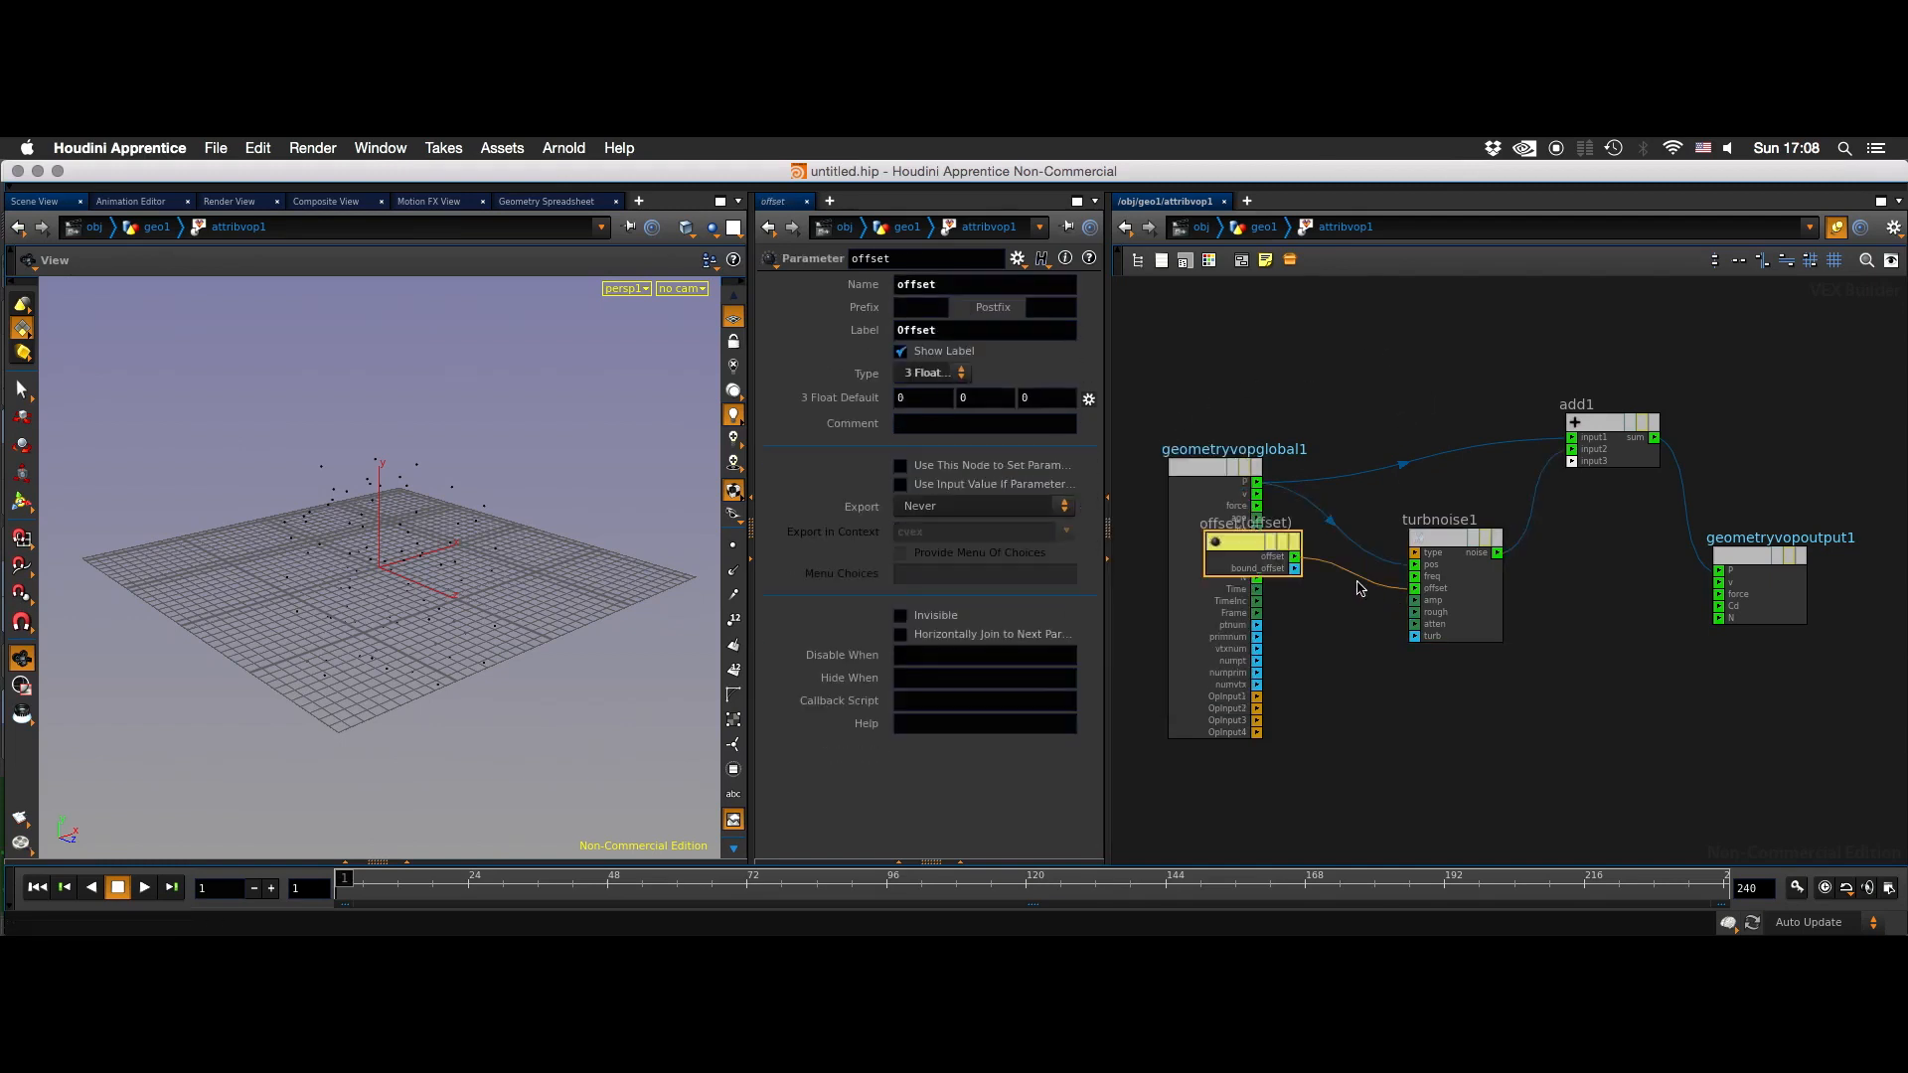
left_click_drag(1253, 538, 1325, 737)
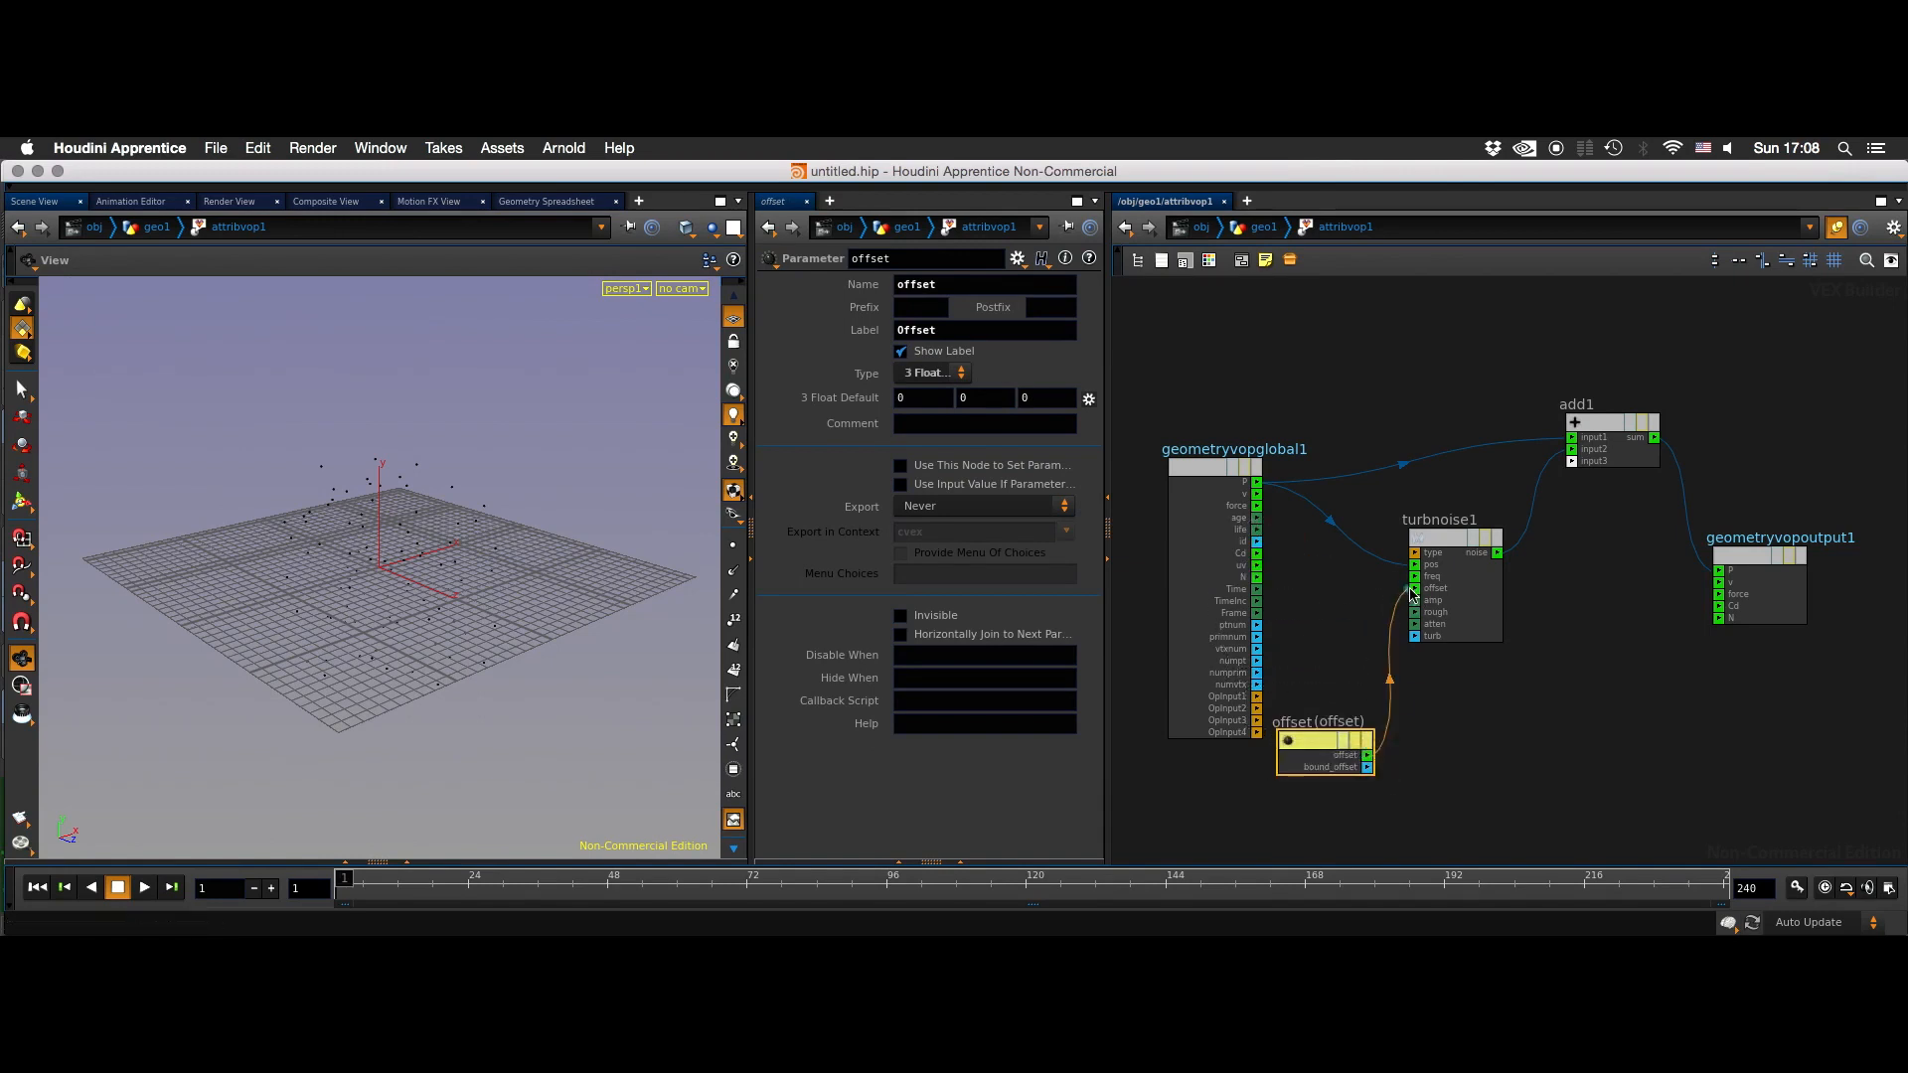
left_click(1418, 774)
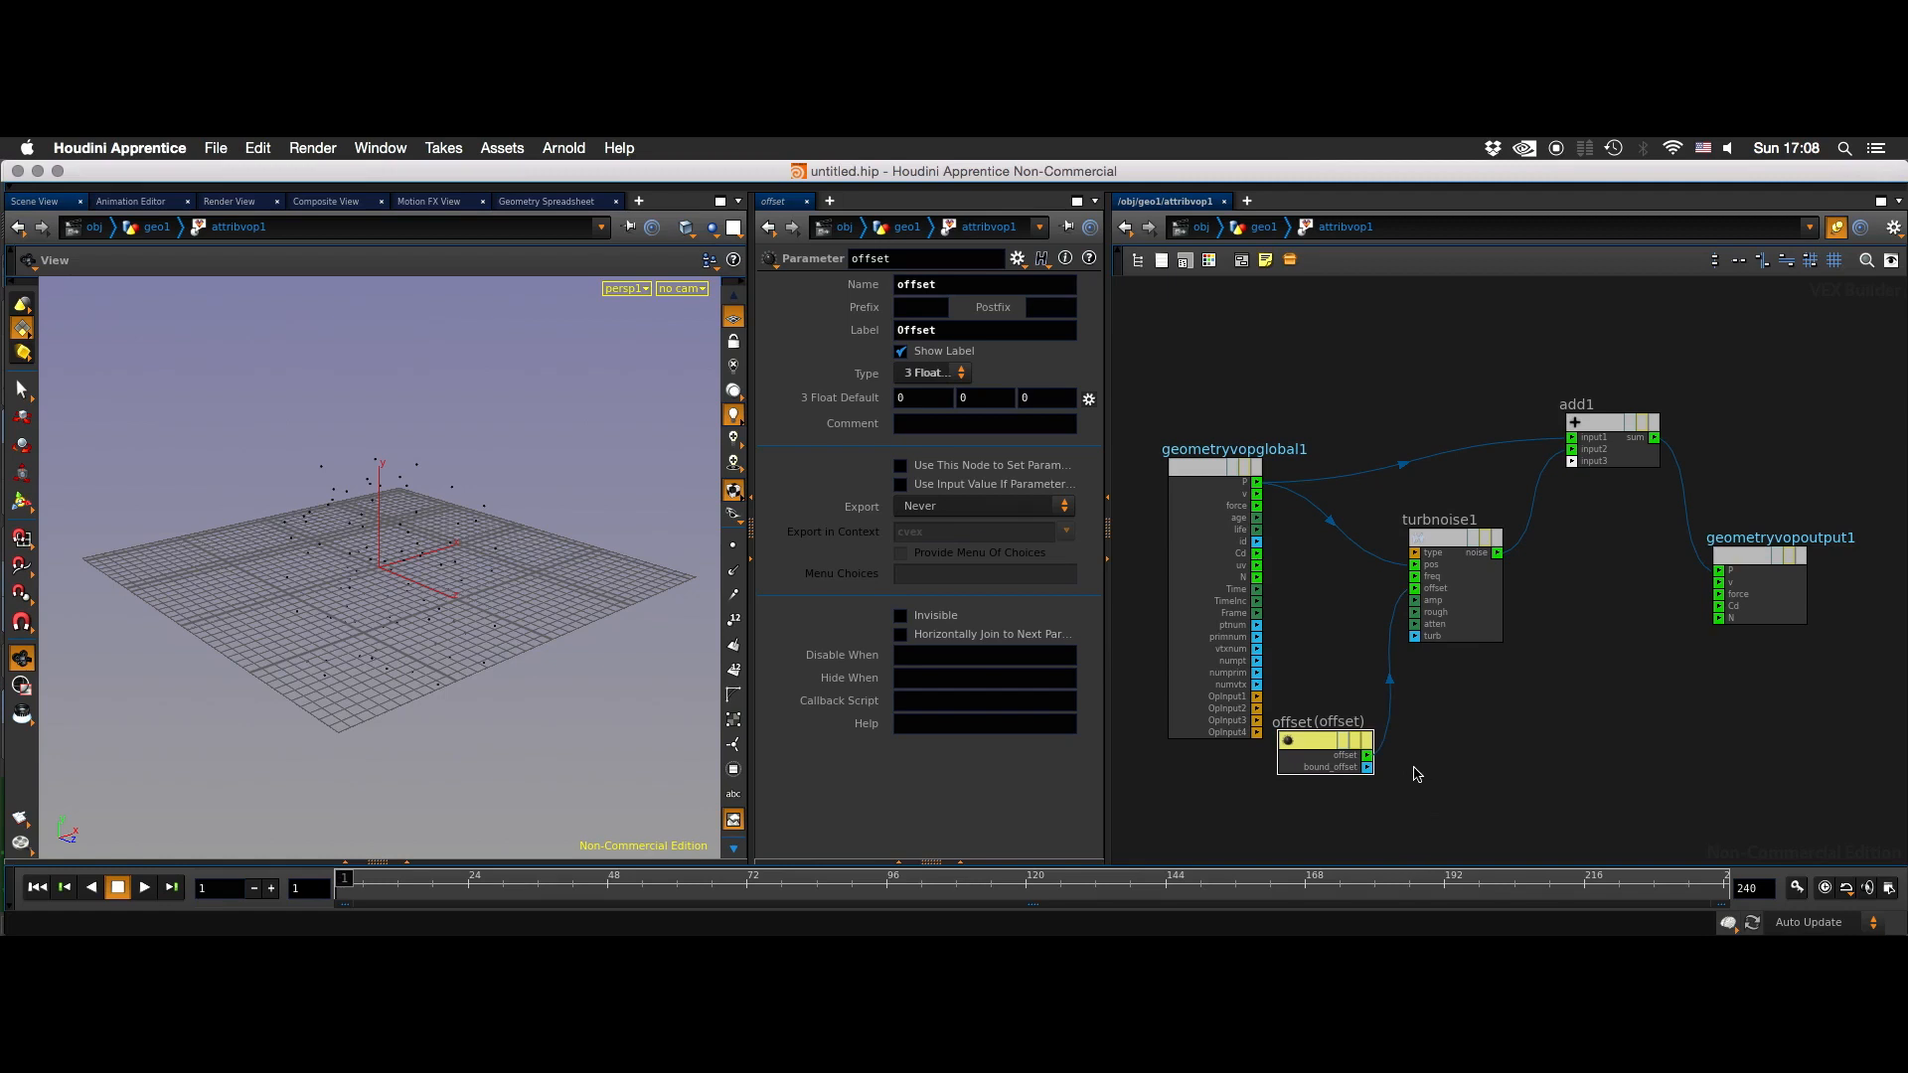
- Return to the geo1 network and set the Attribute VOP's second Offset component to the expression $T/15
key("u")
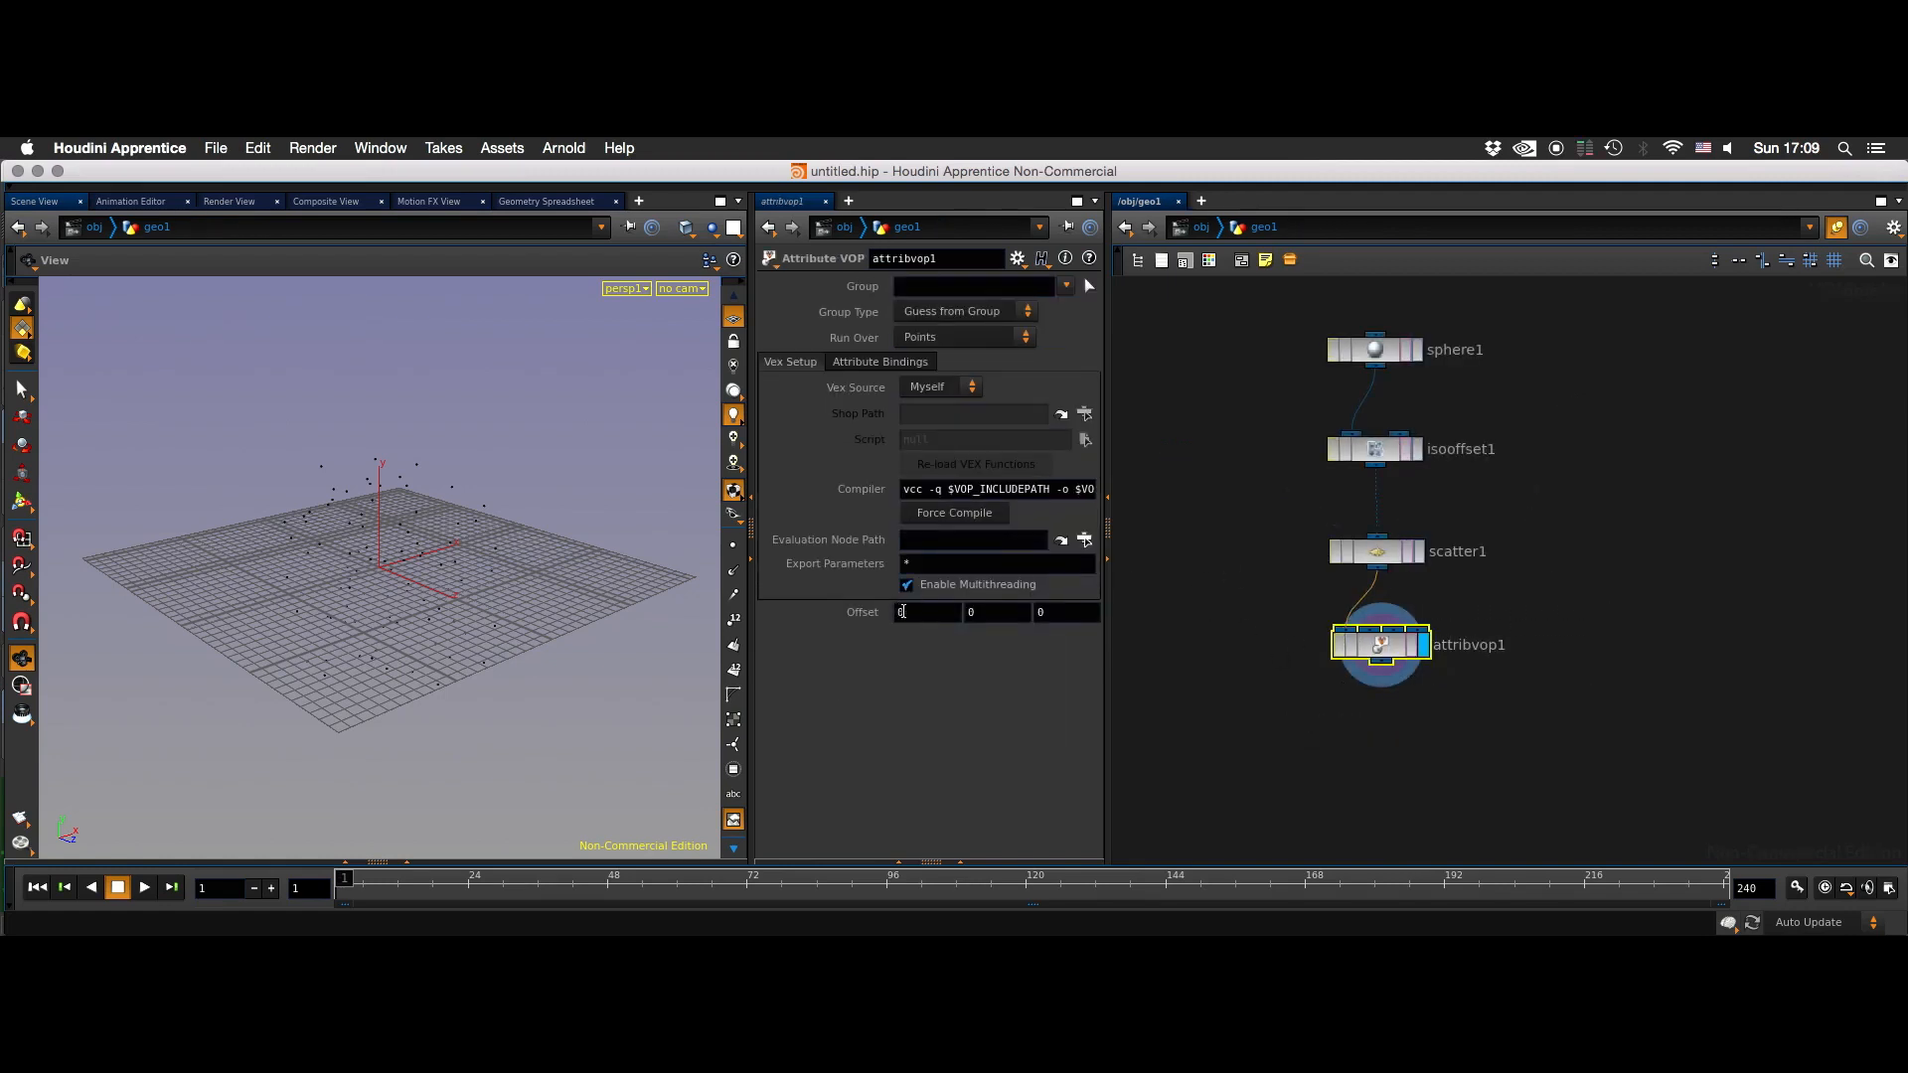
middle_click_drag(995, 613, 1136, 578)
type("0")
type("$T")
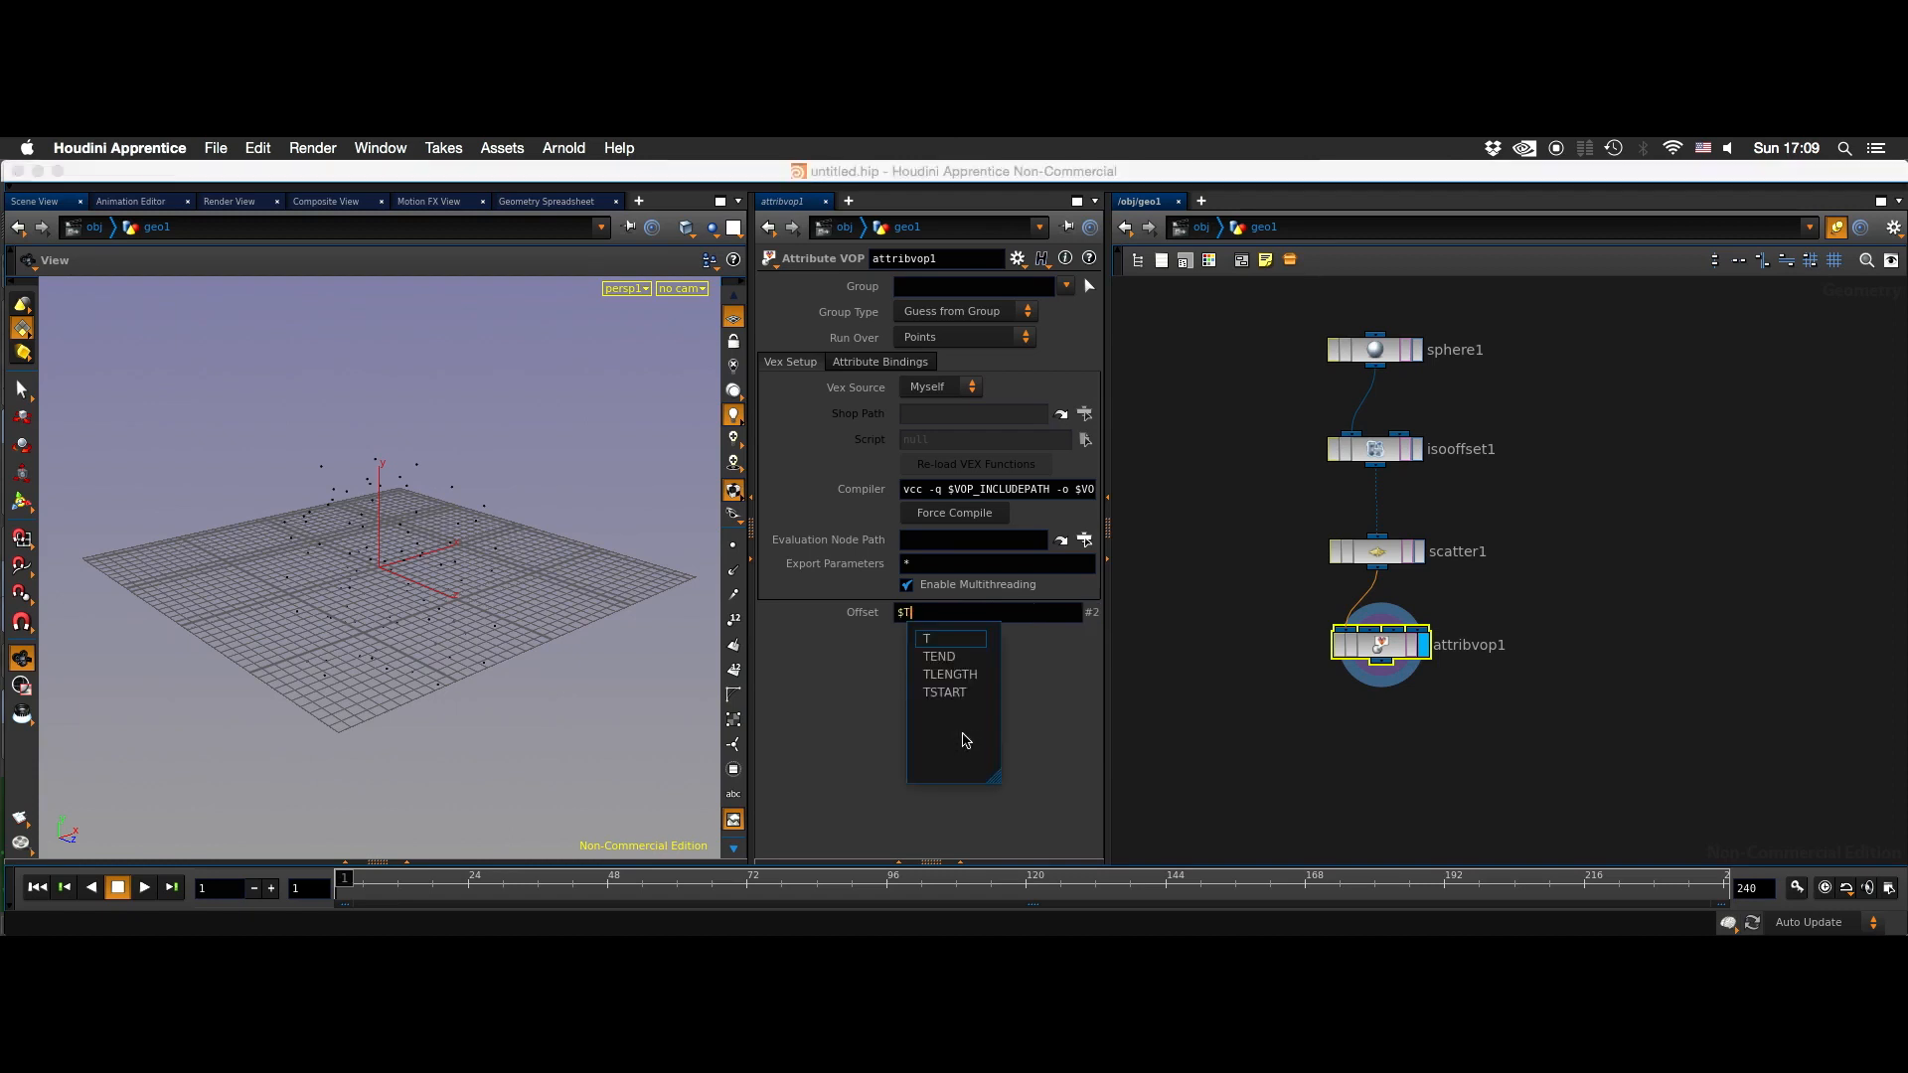
key("Return")
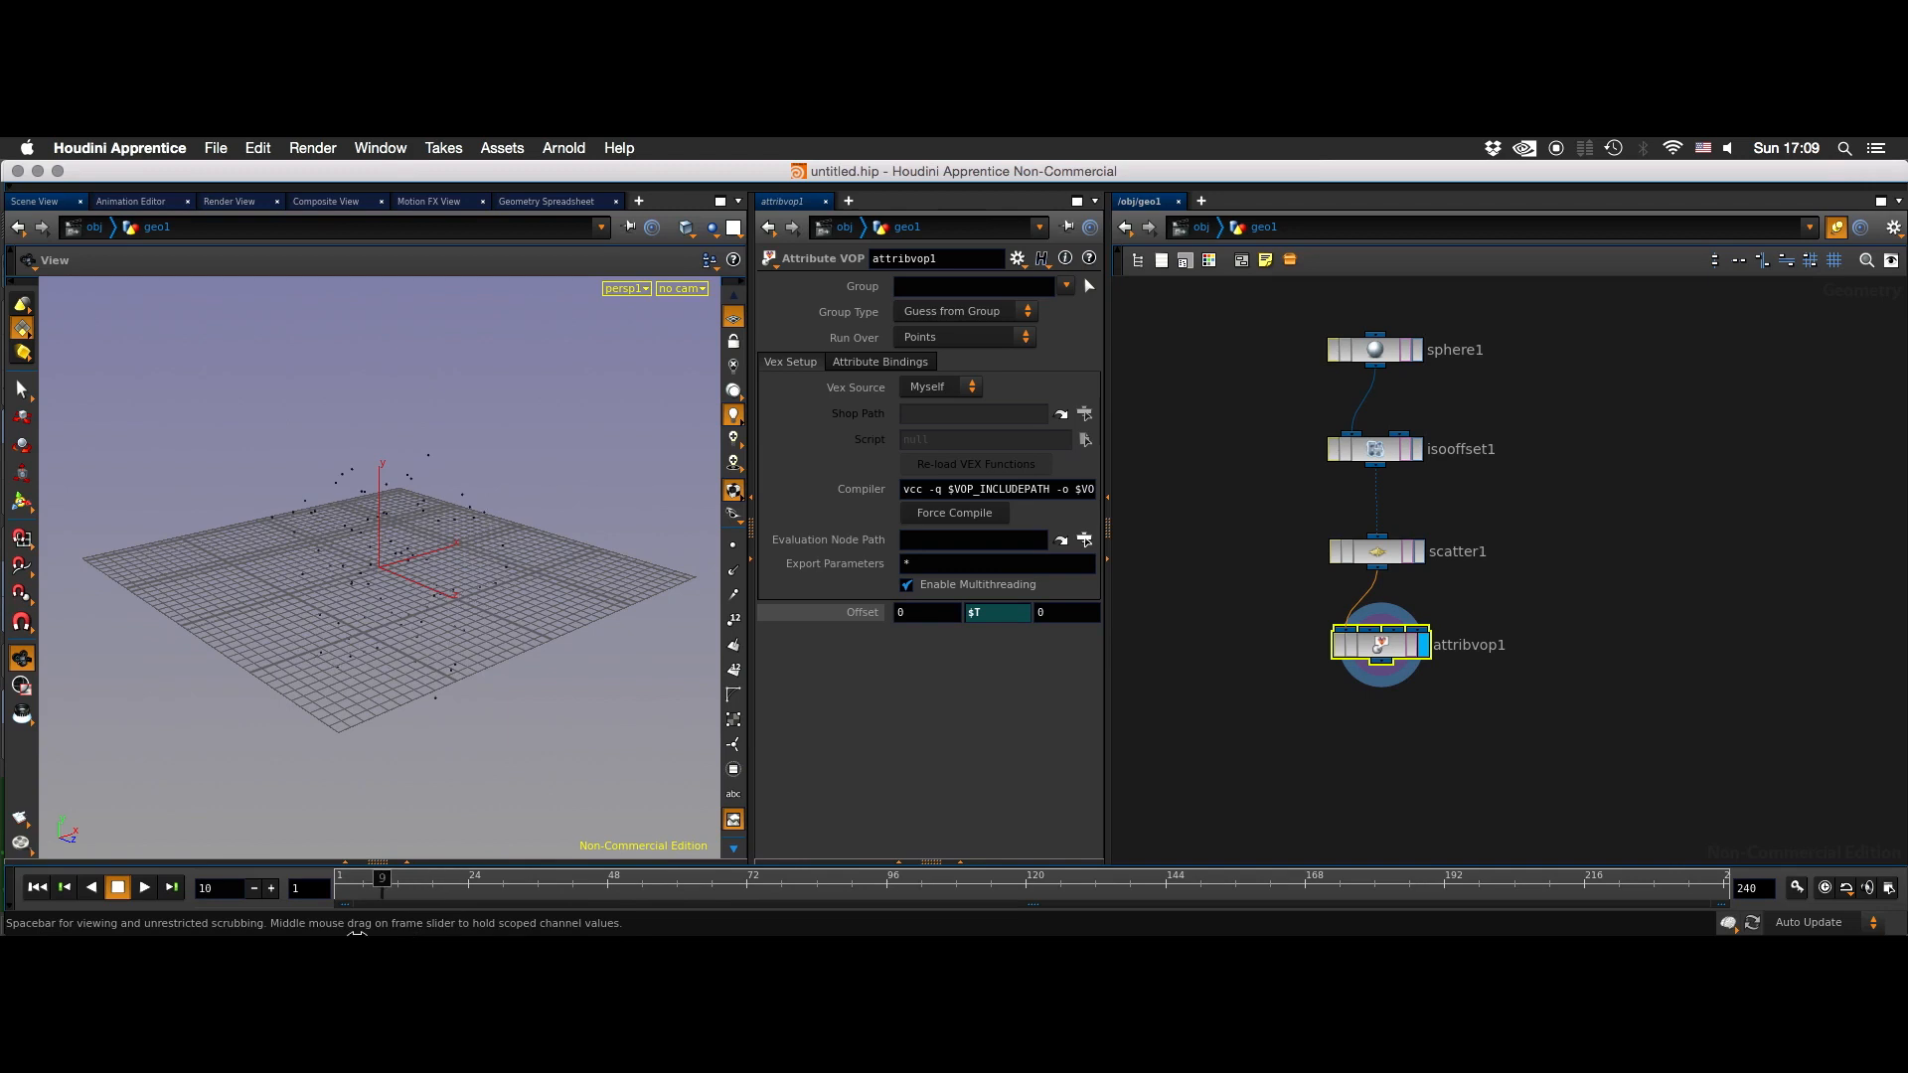
left_click(997, 613)
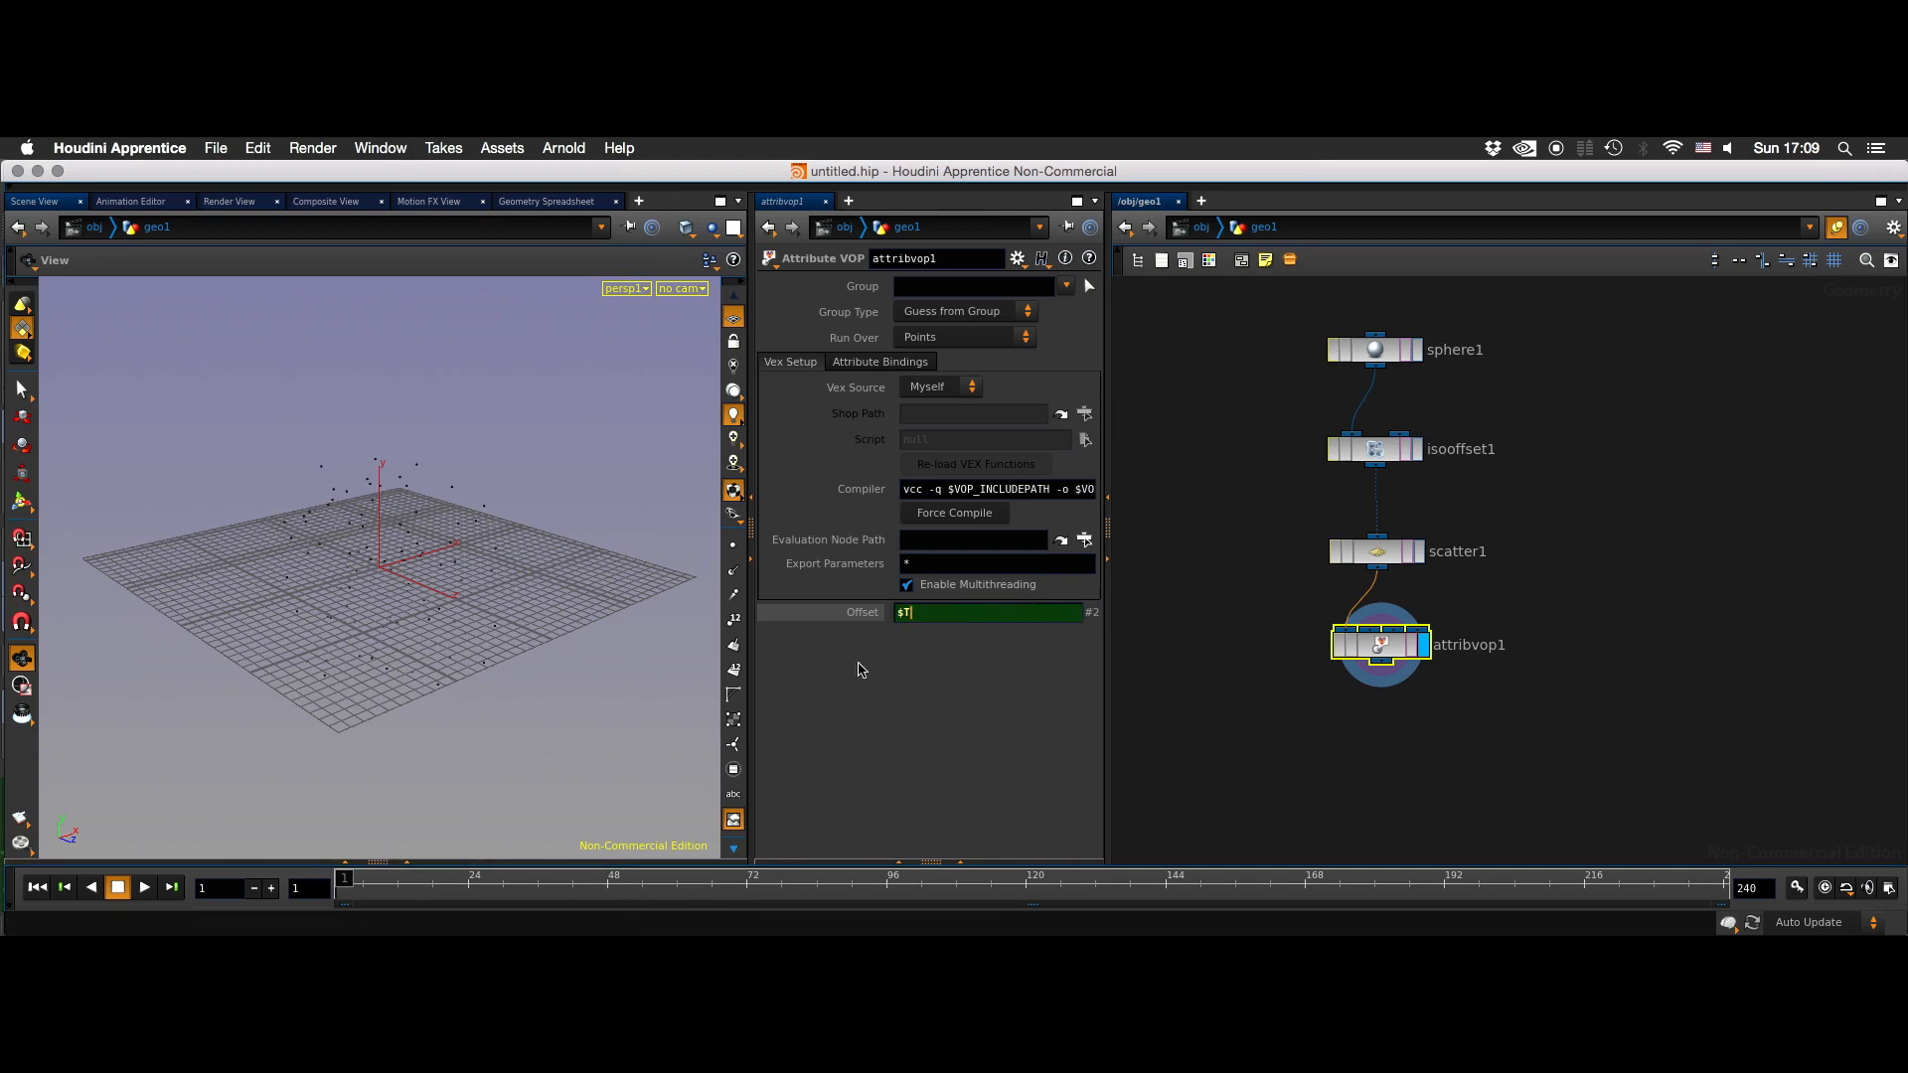
key("Return")
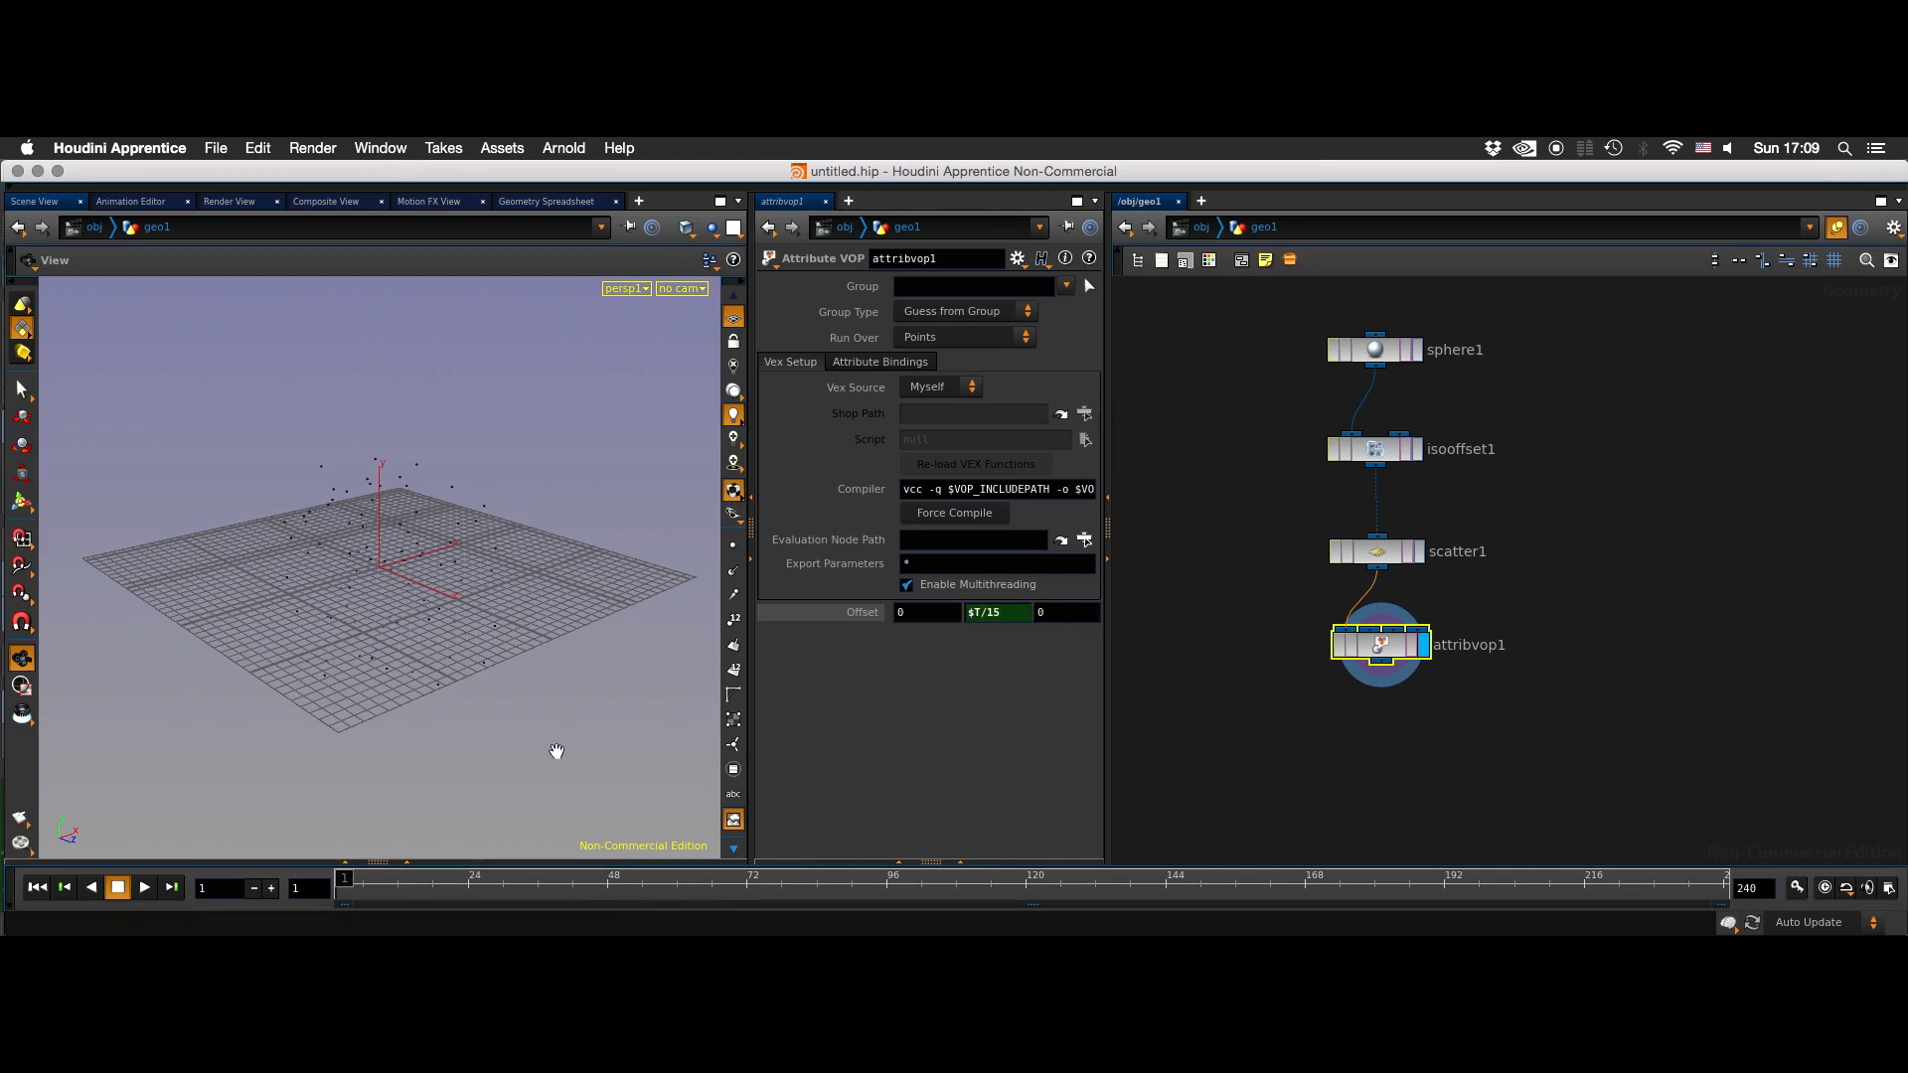
- Play the point animation in a closer view, then stop it and return to the first frame
left_click(144, 887)
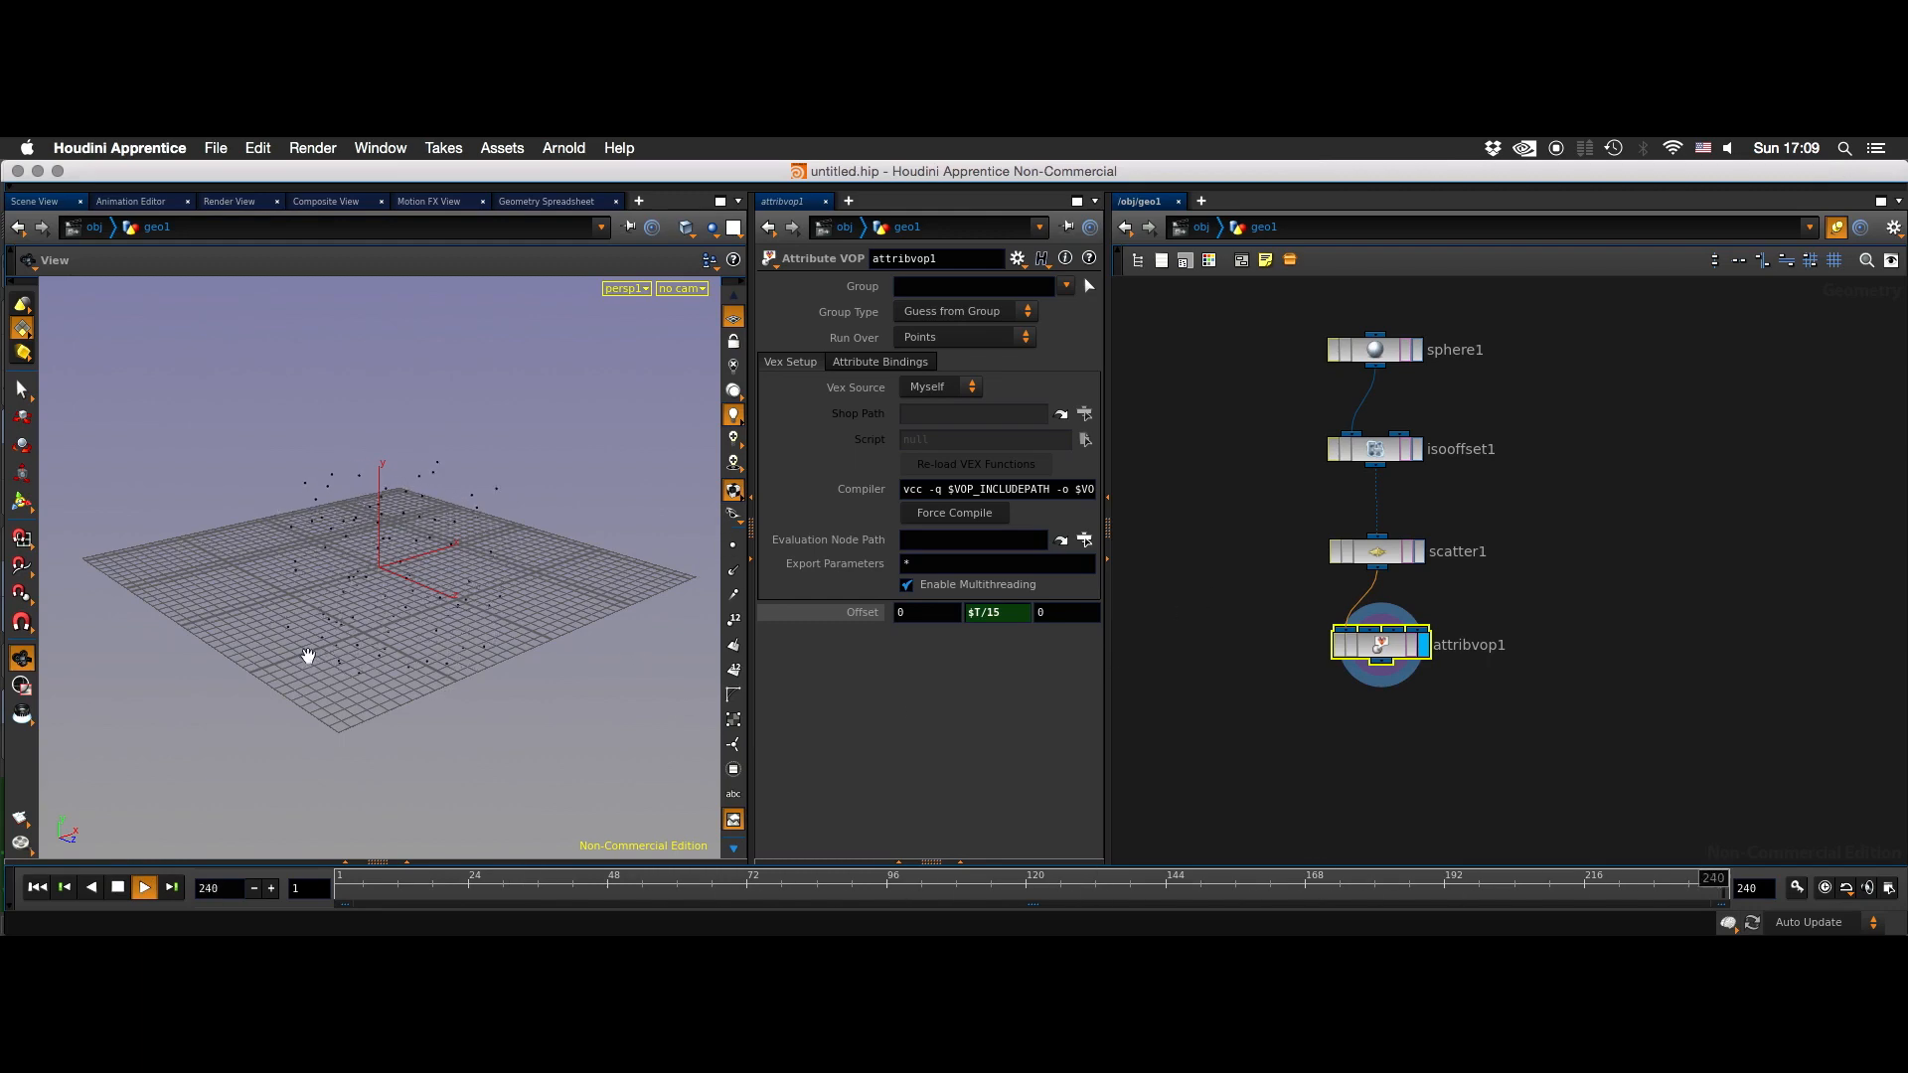
right_click_drag(400, 562, 416, 608)
middle_click_drag(1162, 637, 1228, 654)
left_click(117, 887)
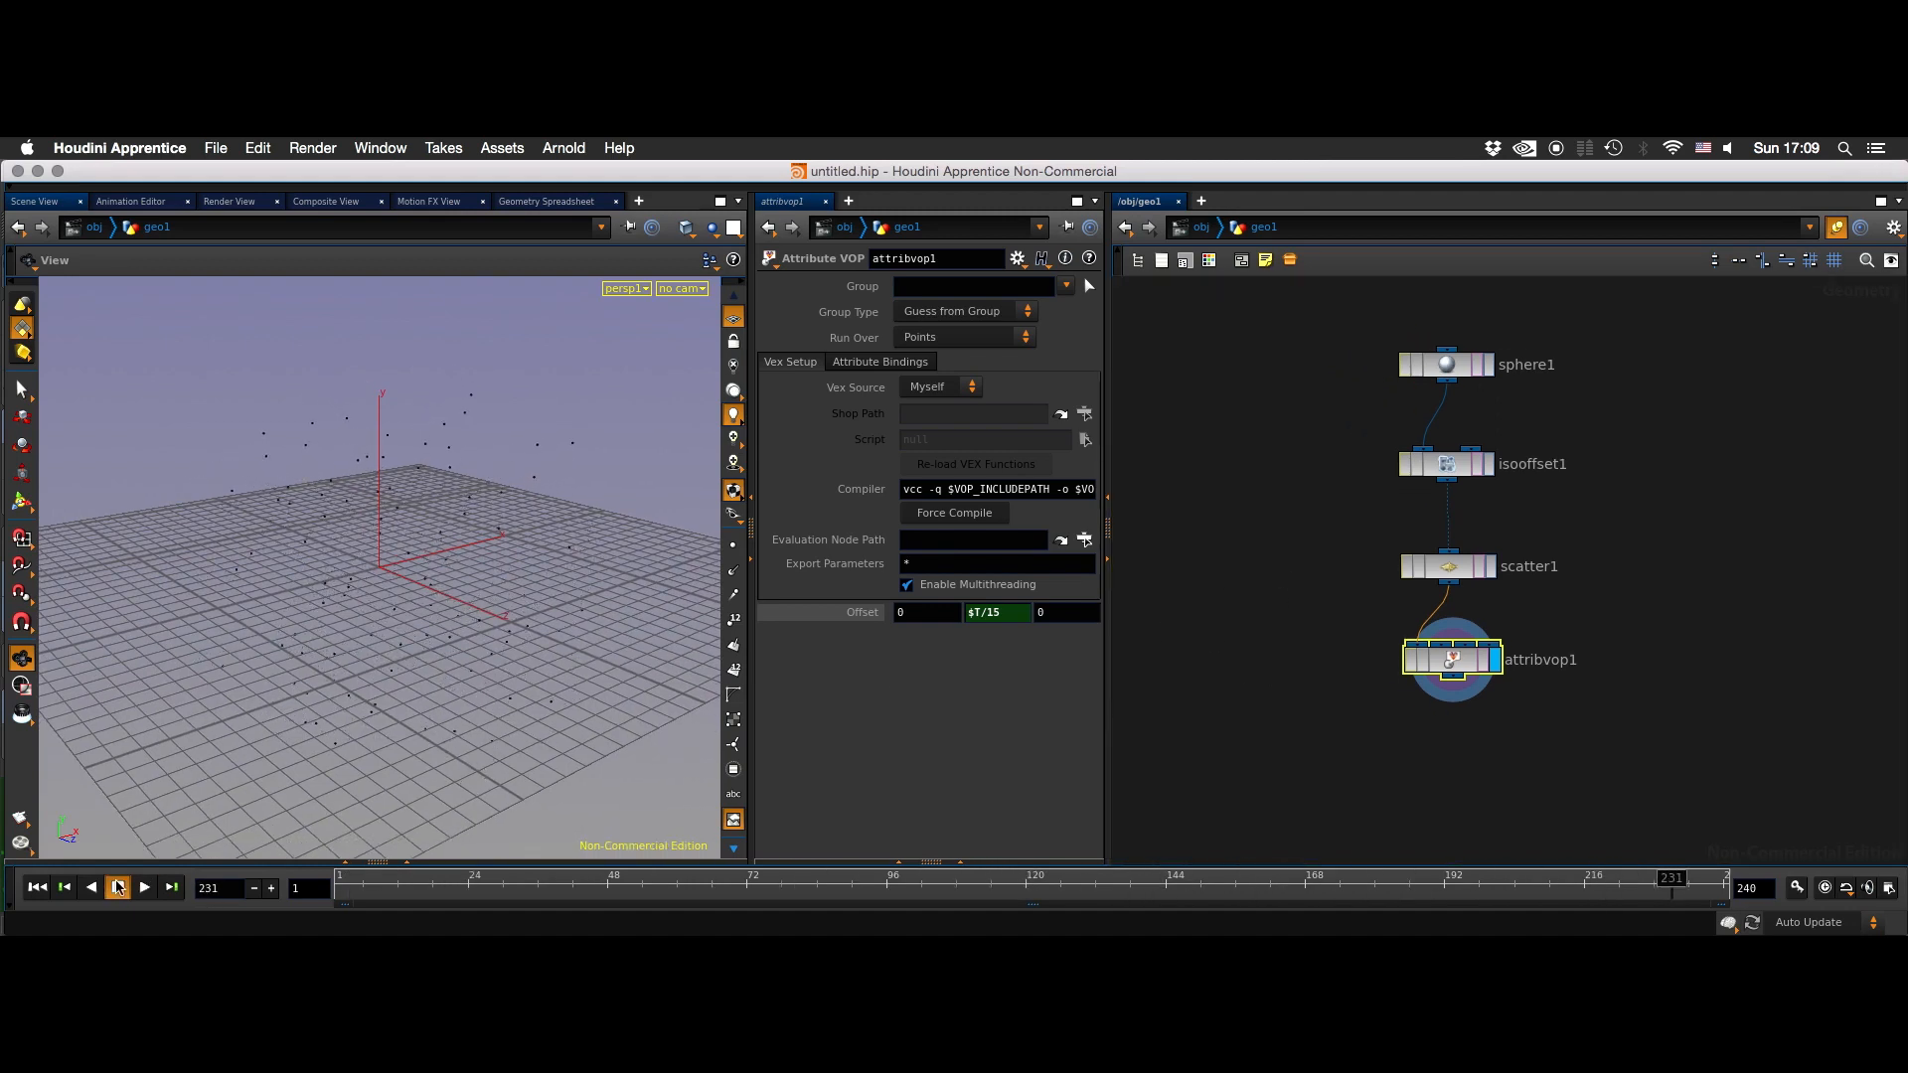
left_click(36, 887)
- Move the attribvop1 node lower, then add a Box node beside the sphere branch and display it
middle_click_drag(1333, 636, 1425, 616)
left_click(1397, 635)
left_click(1619, 646)
middle_click_drag(1422, 622, 1367, 619)
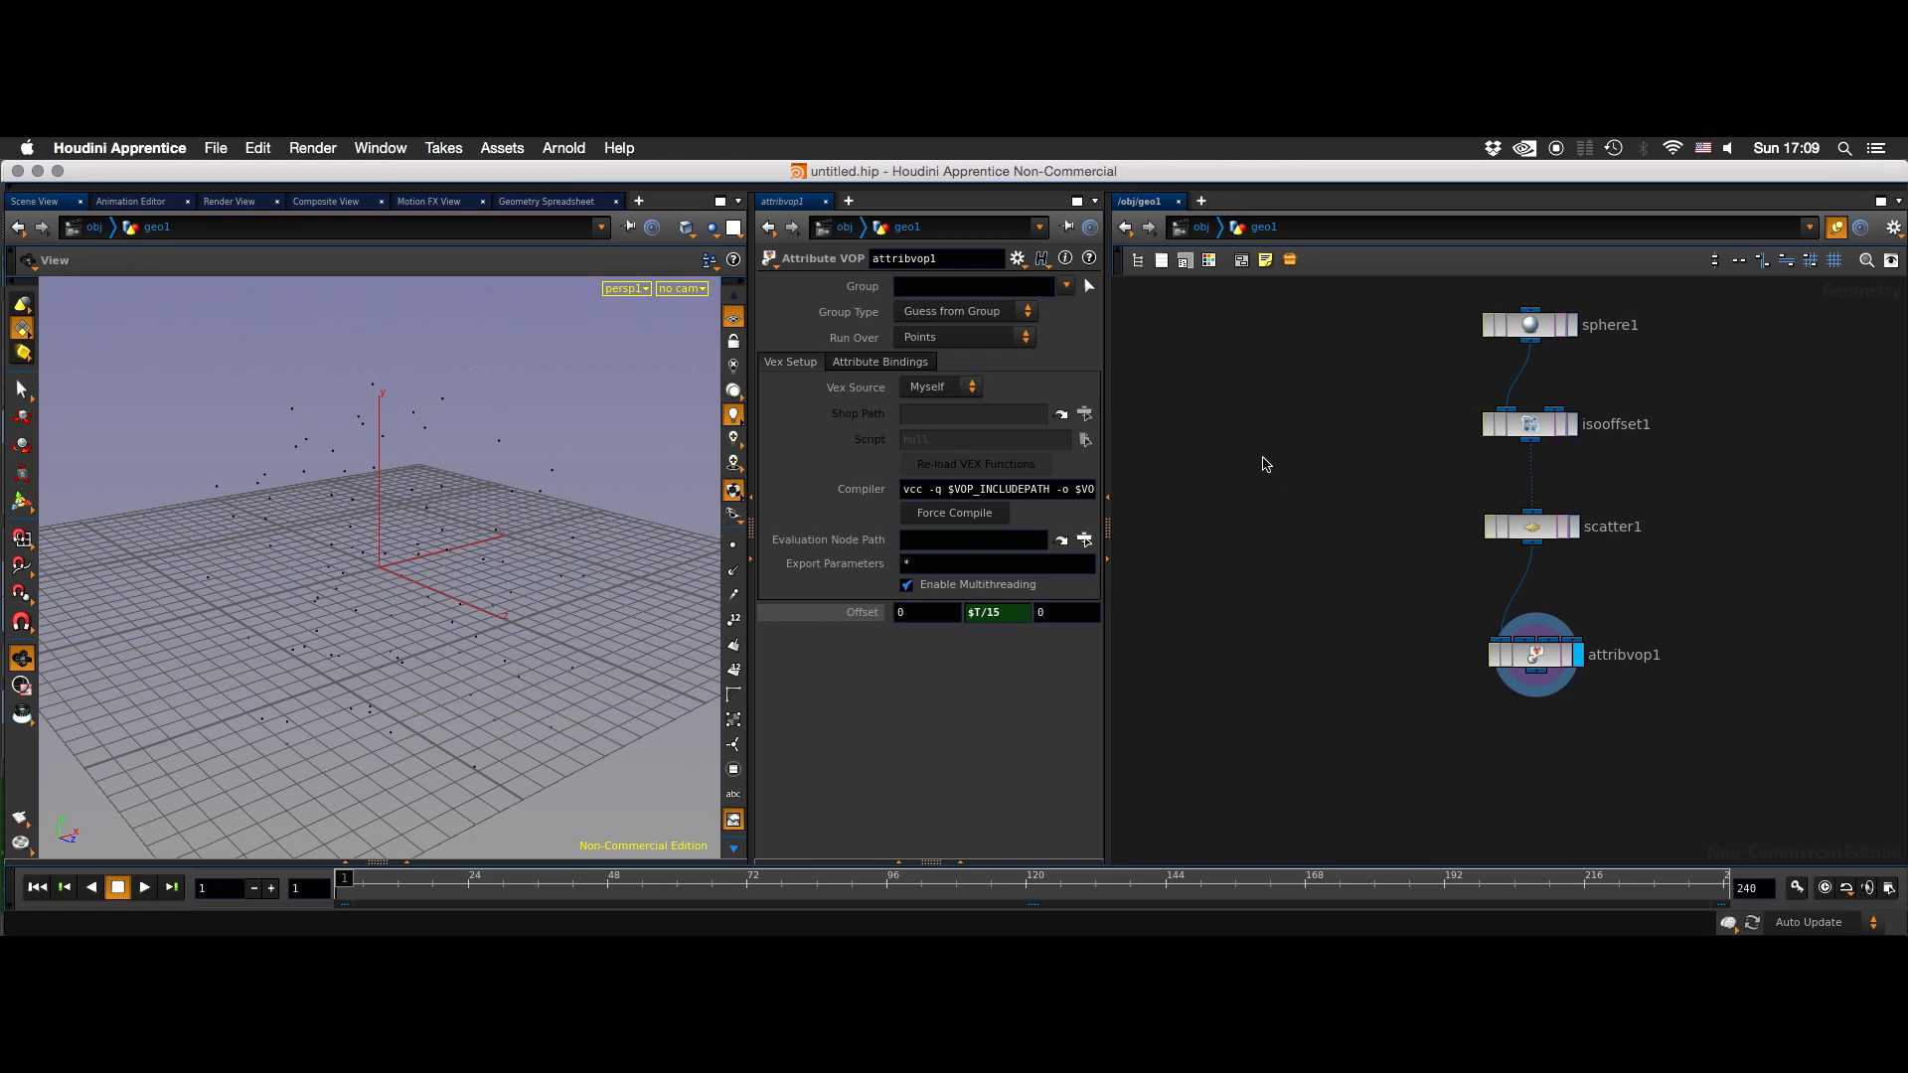
key("Tab")
type("box")
key("Return")
left_click(1262, 459)
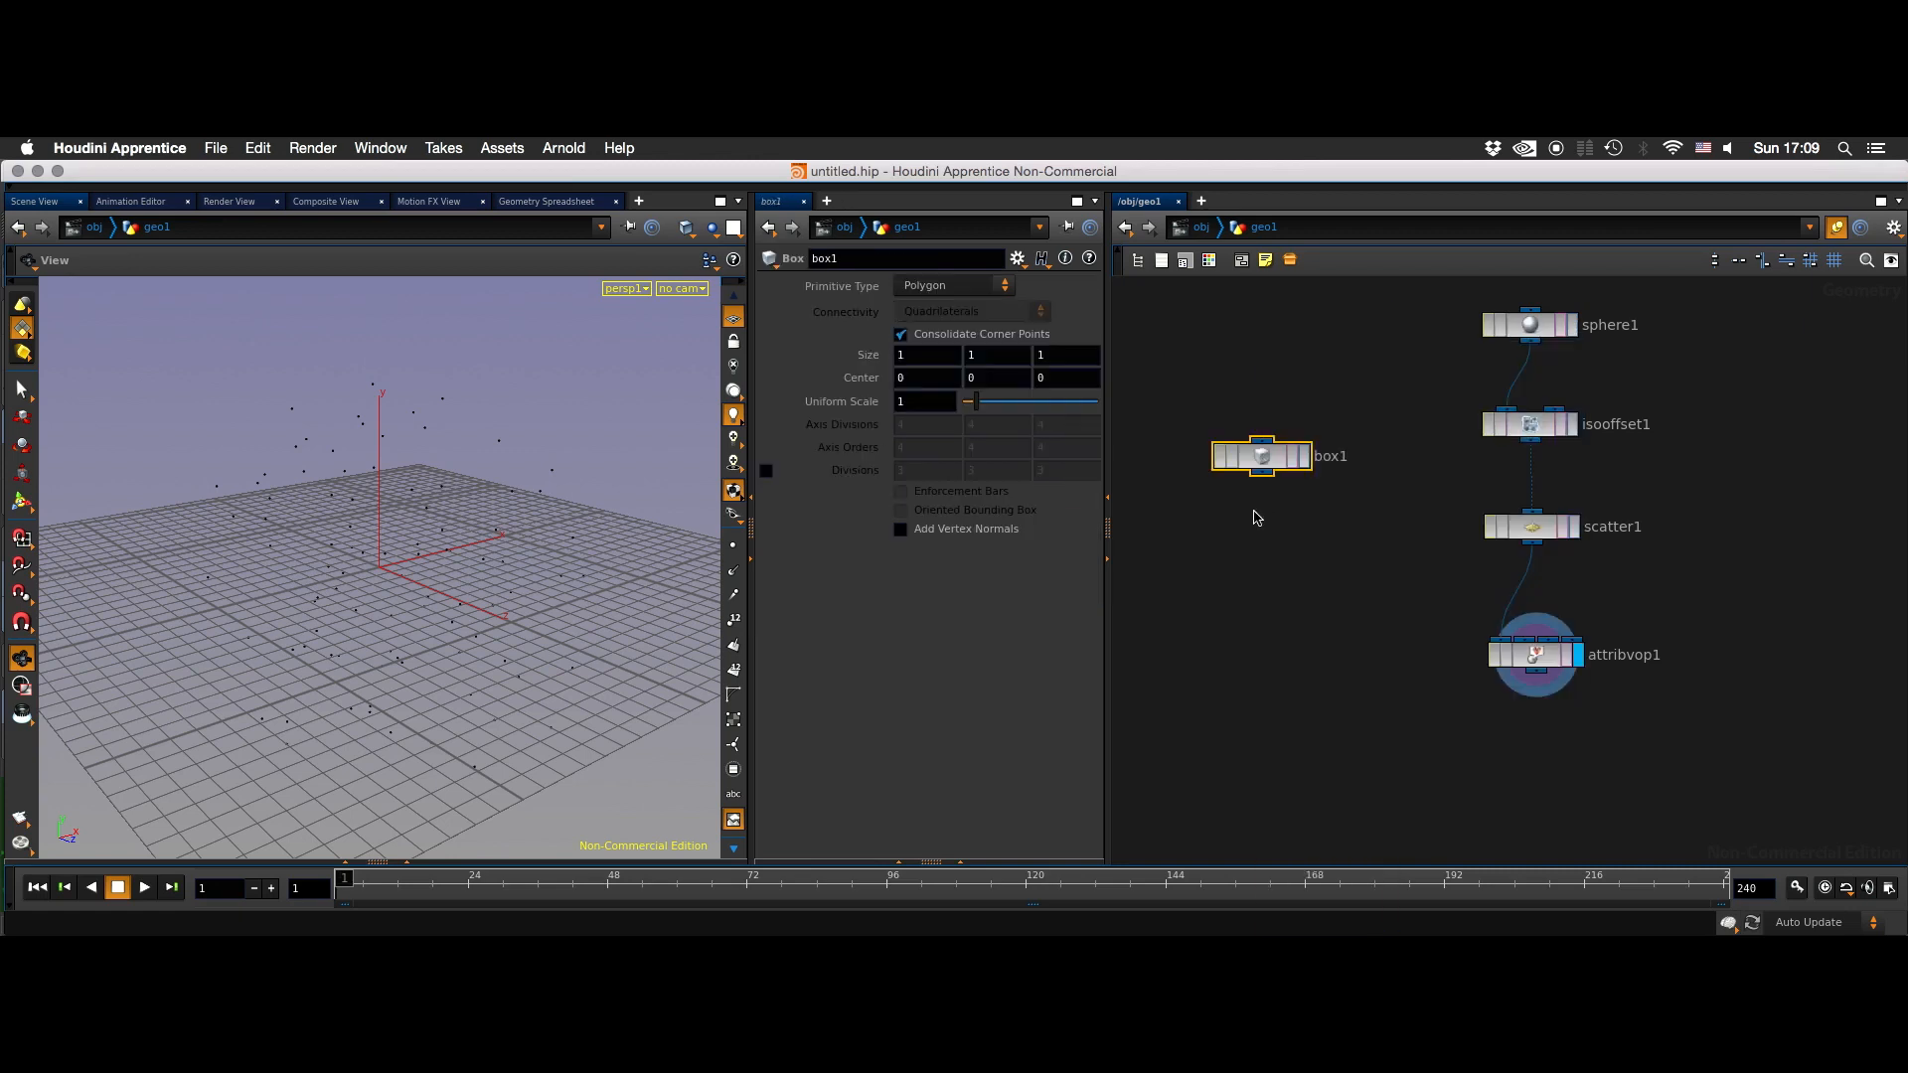
left_click(1304, 456)
left_click_drag(591, 673, 565, 572)
key("s")
left_click(378, 681)
key("e")
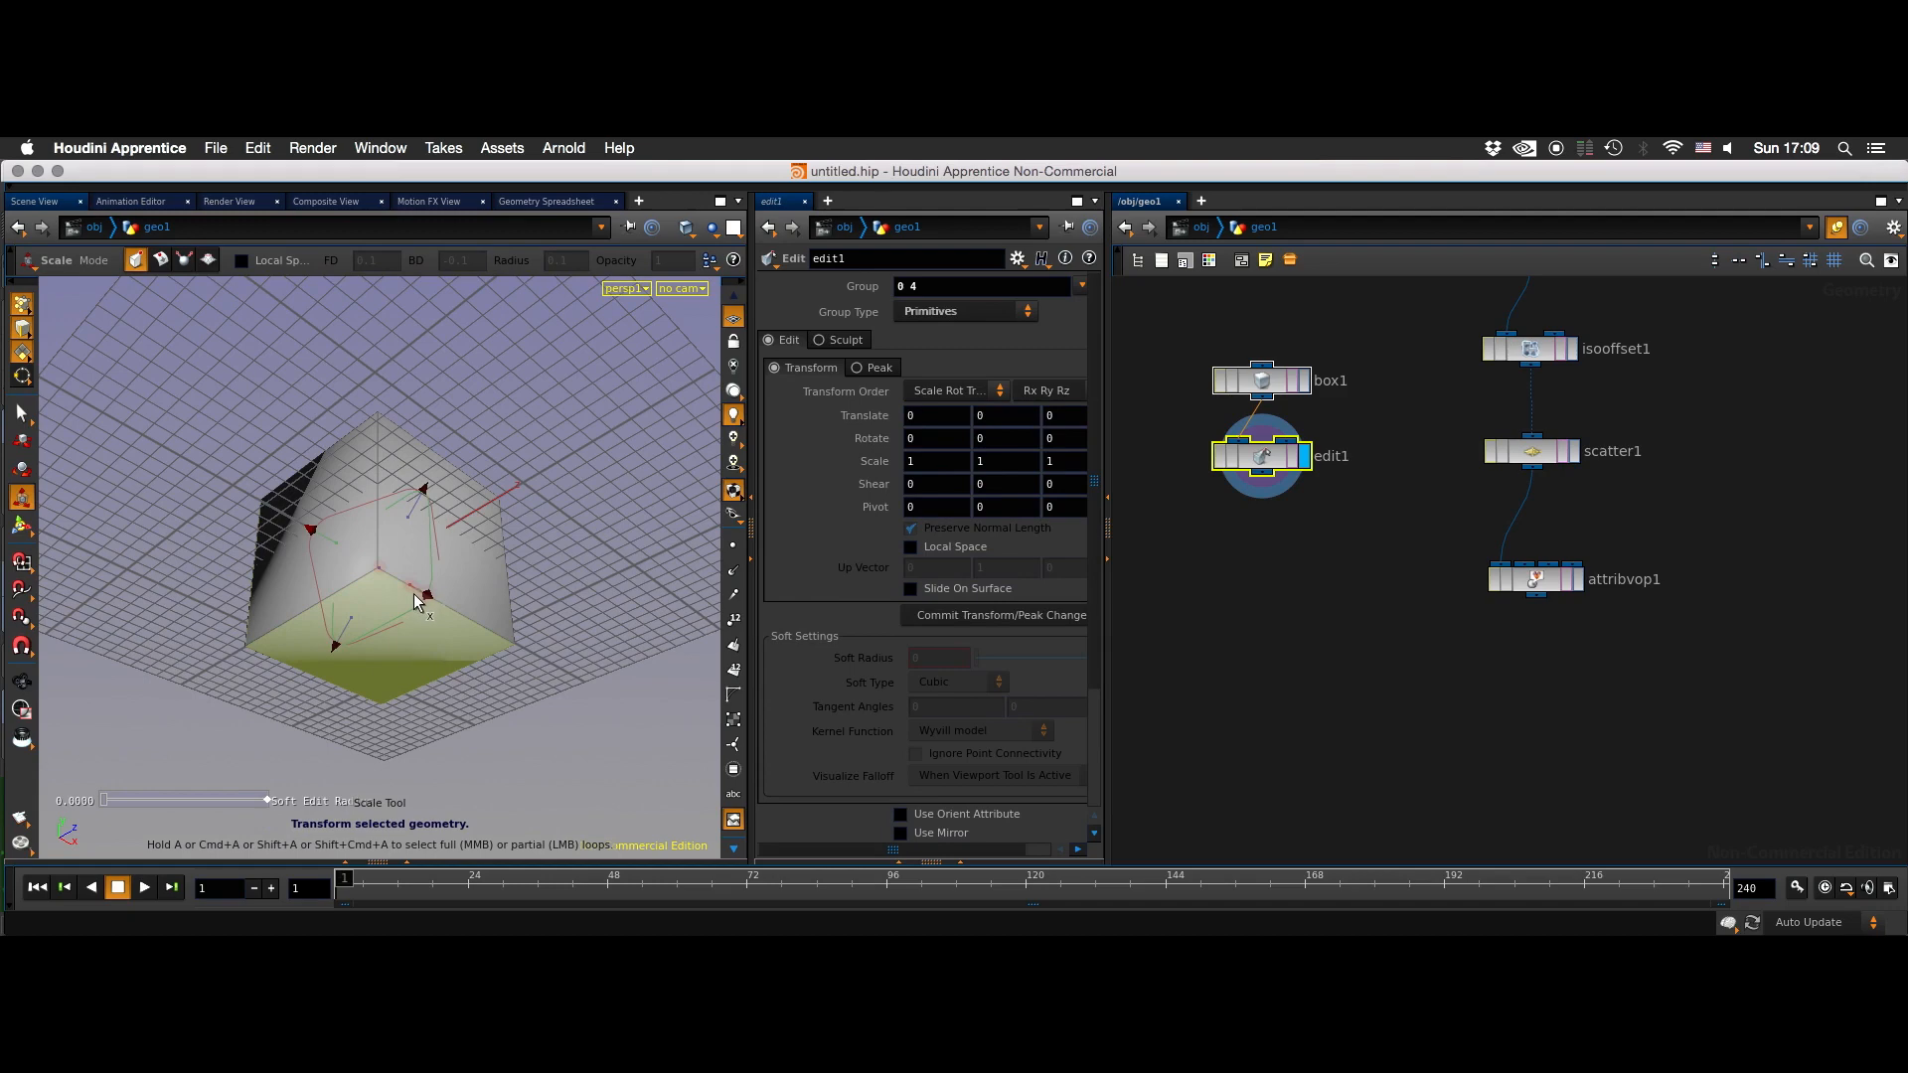
key("r")
key("e")
mouse_move(427, 592)
left_mouse_down("alt")
mouse_move(498, 618)
mouse_move(436, 622)
left_mouse_up("alt")
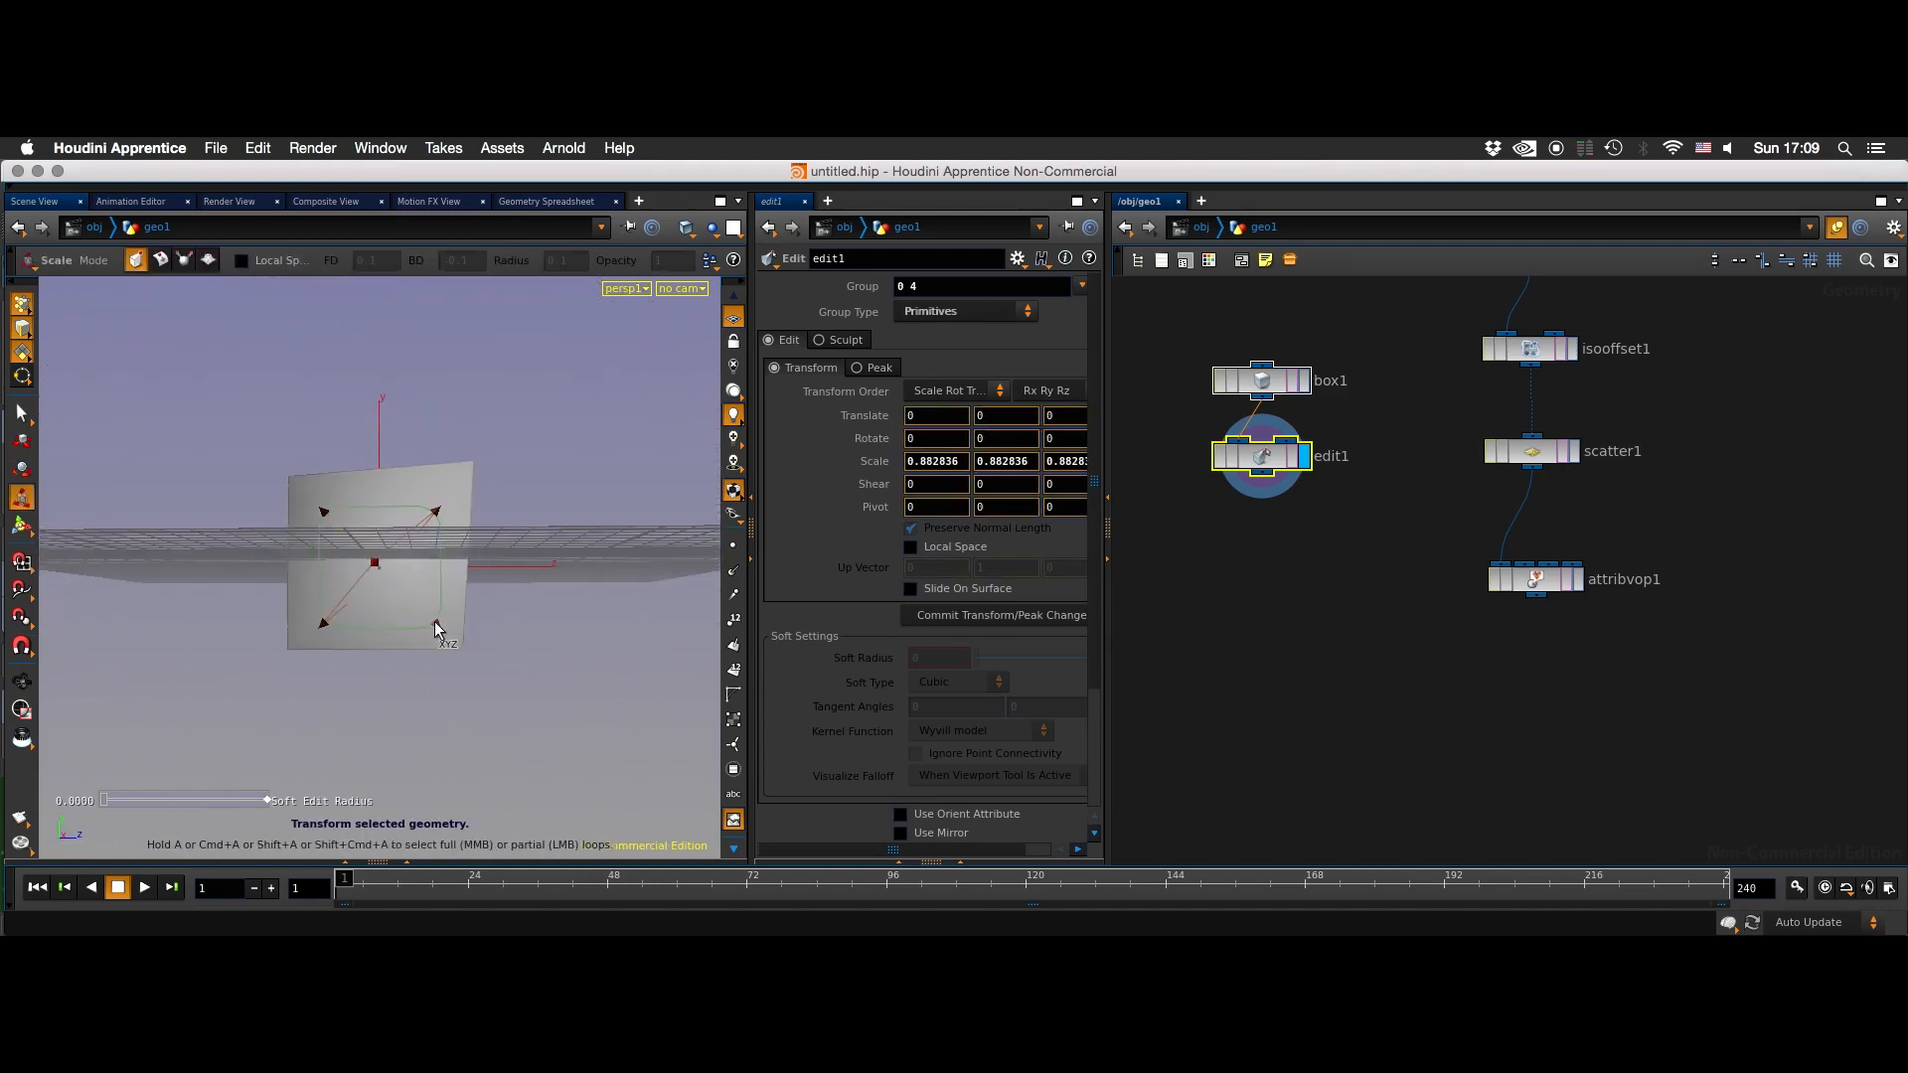
key("ctrl+z")
key("ctrl+z")
key("ctrl+z")
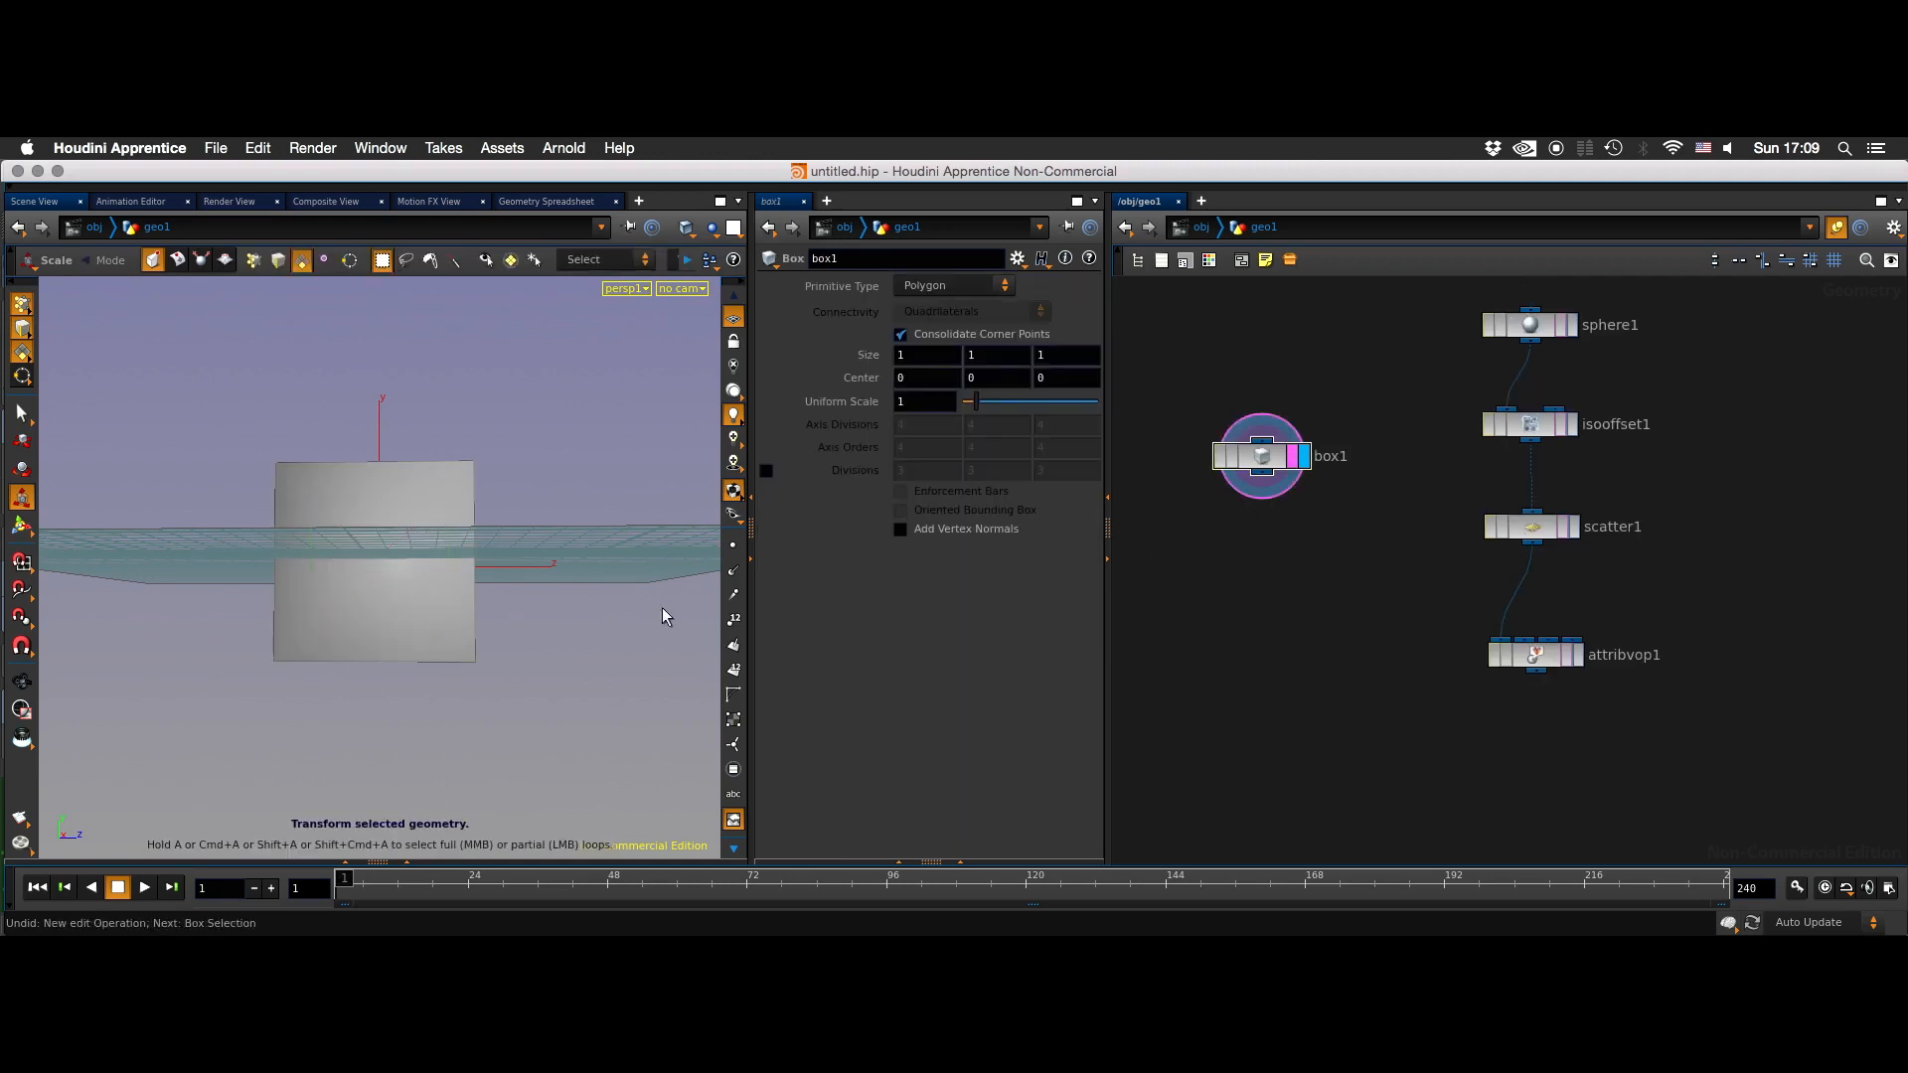
- Select only the box's bottom face and scale it uniformly to about 0.34
key("s")
left_click_drag(494, 673, 558, 617, "alt")
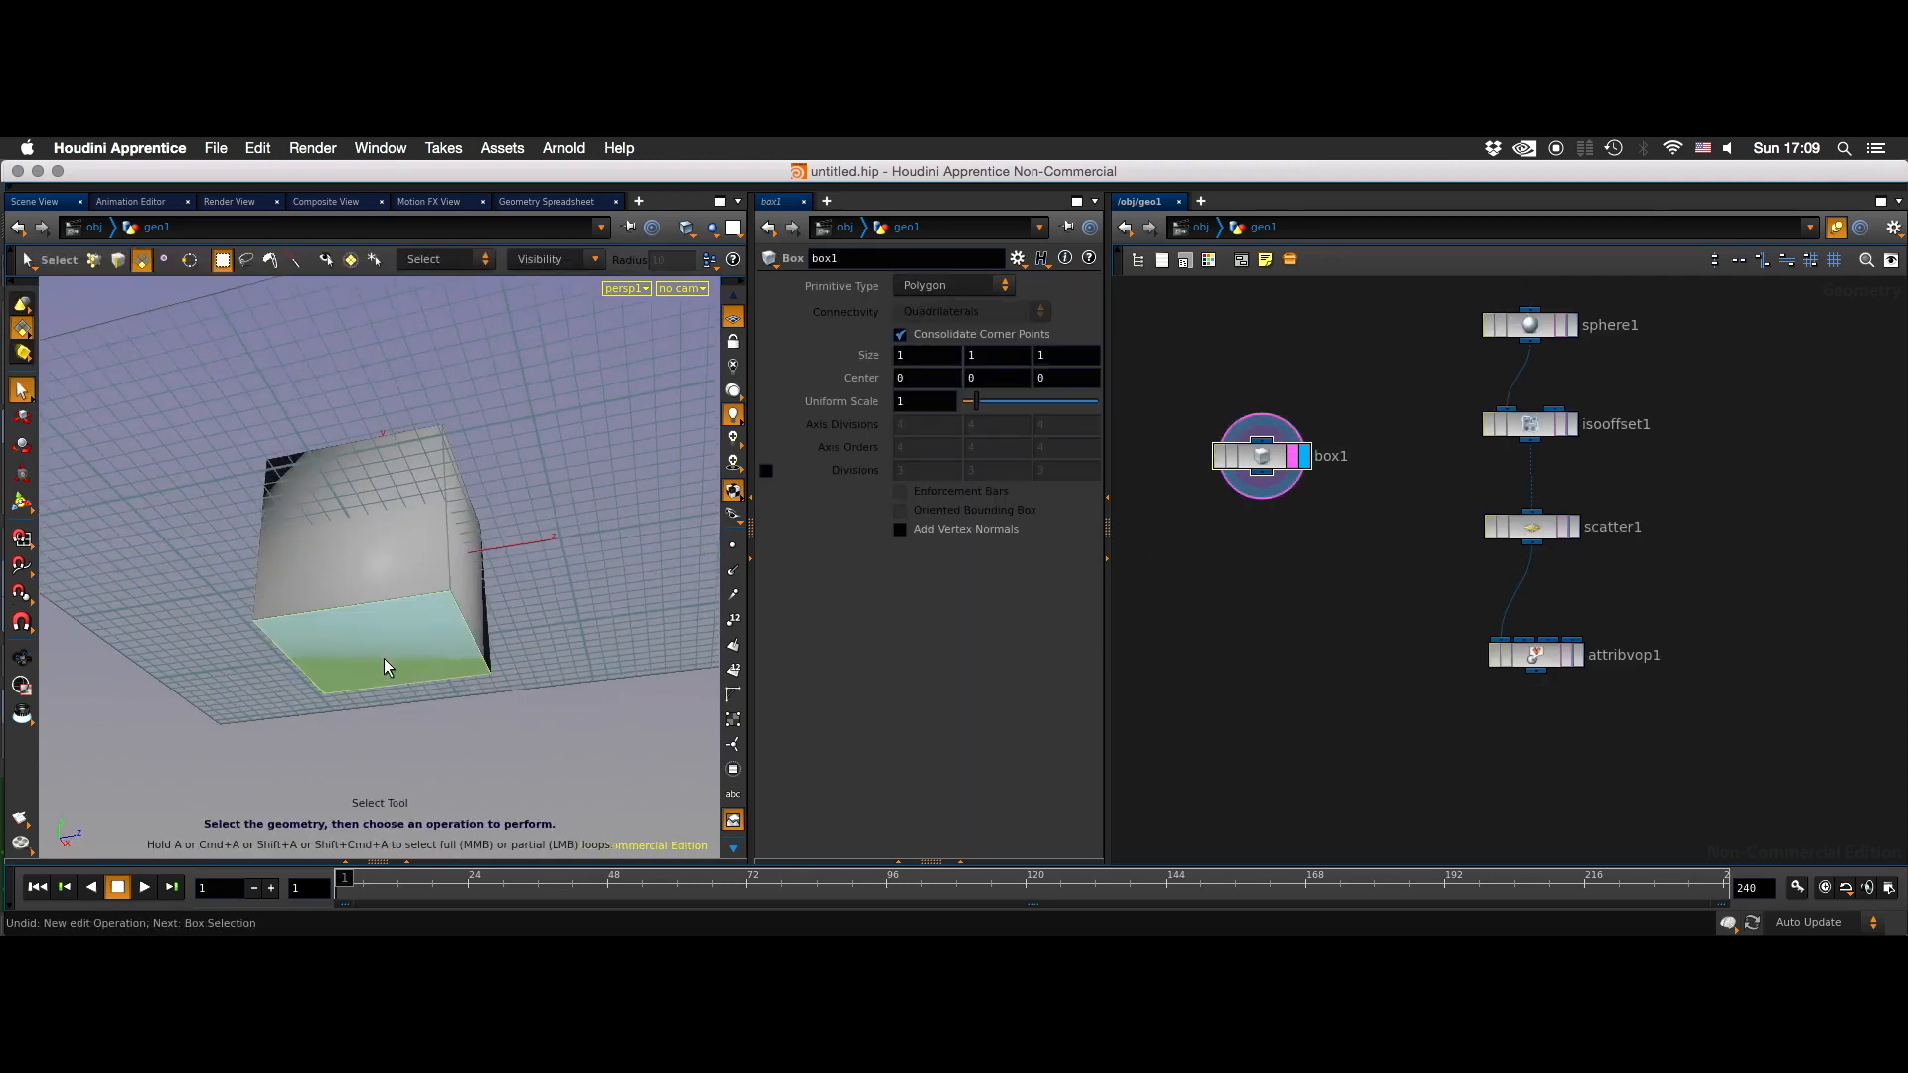
left_click(382, 654)
key("t")
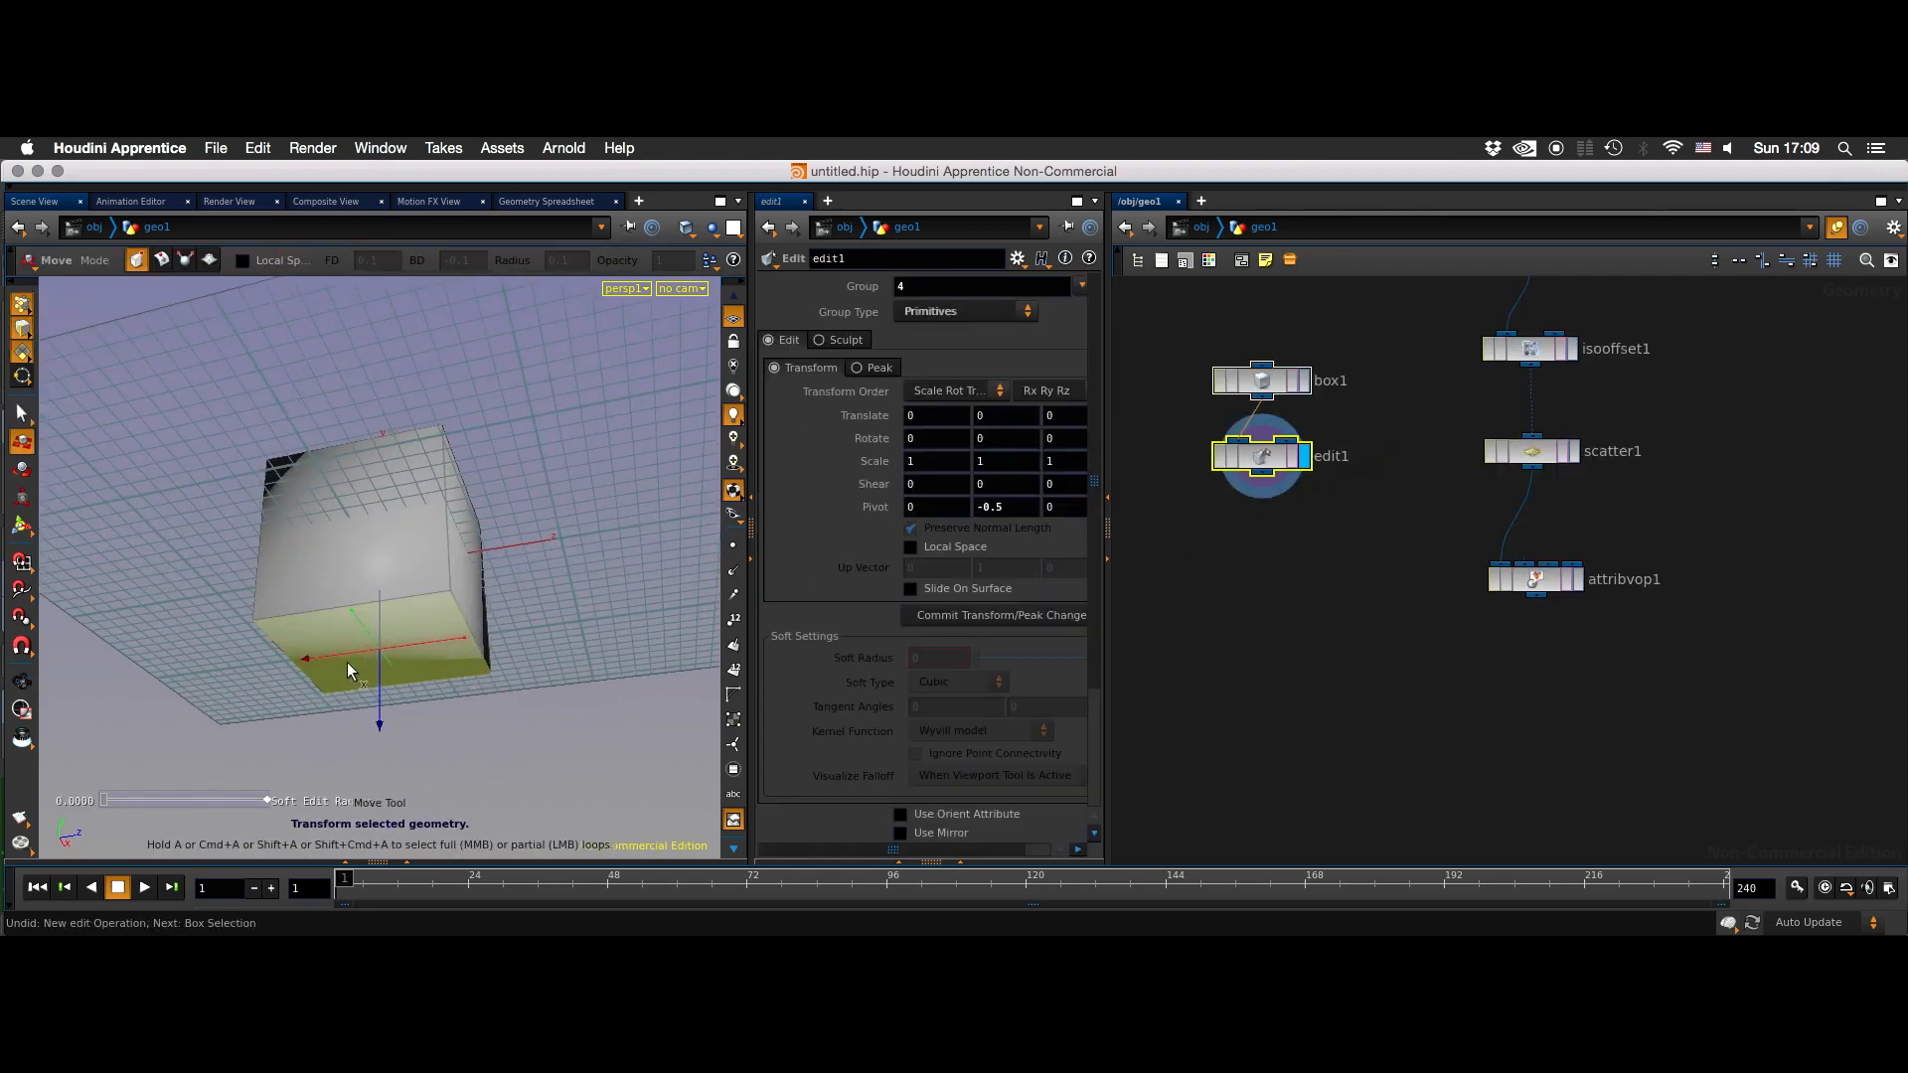
key("e")
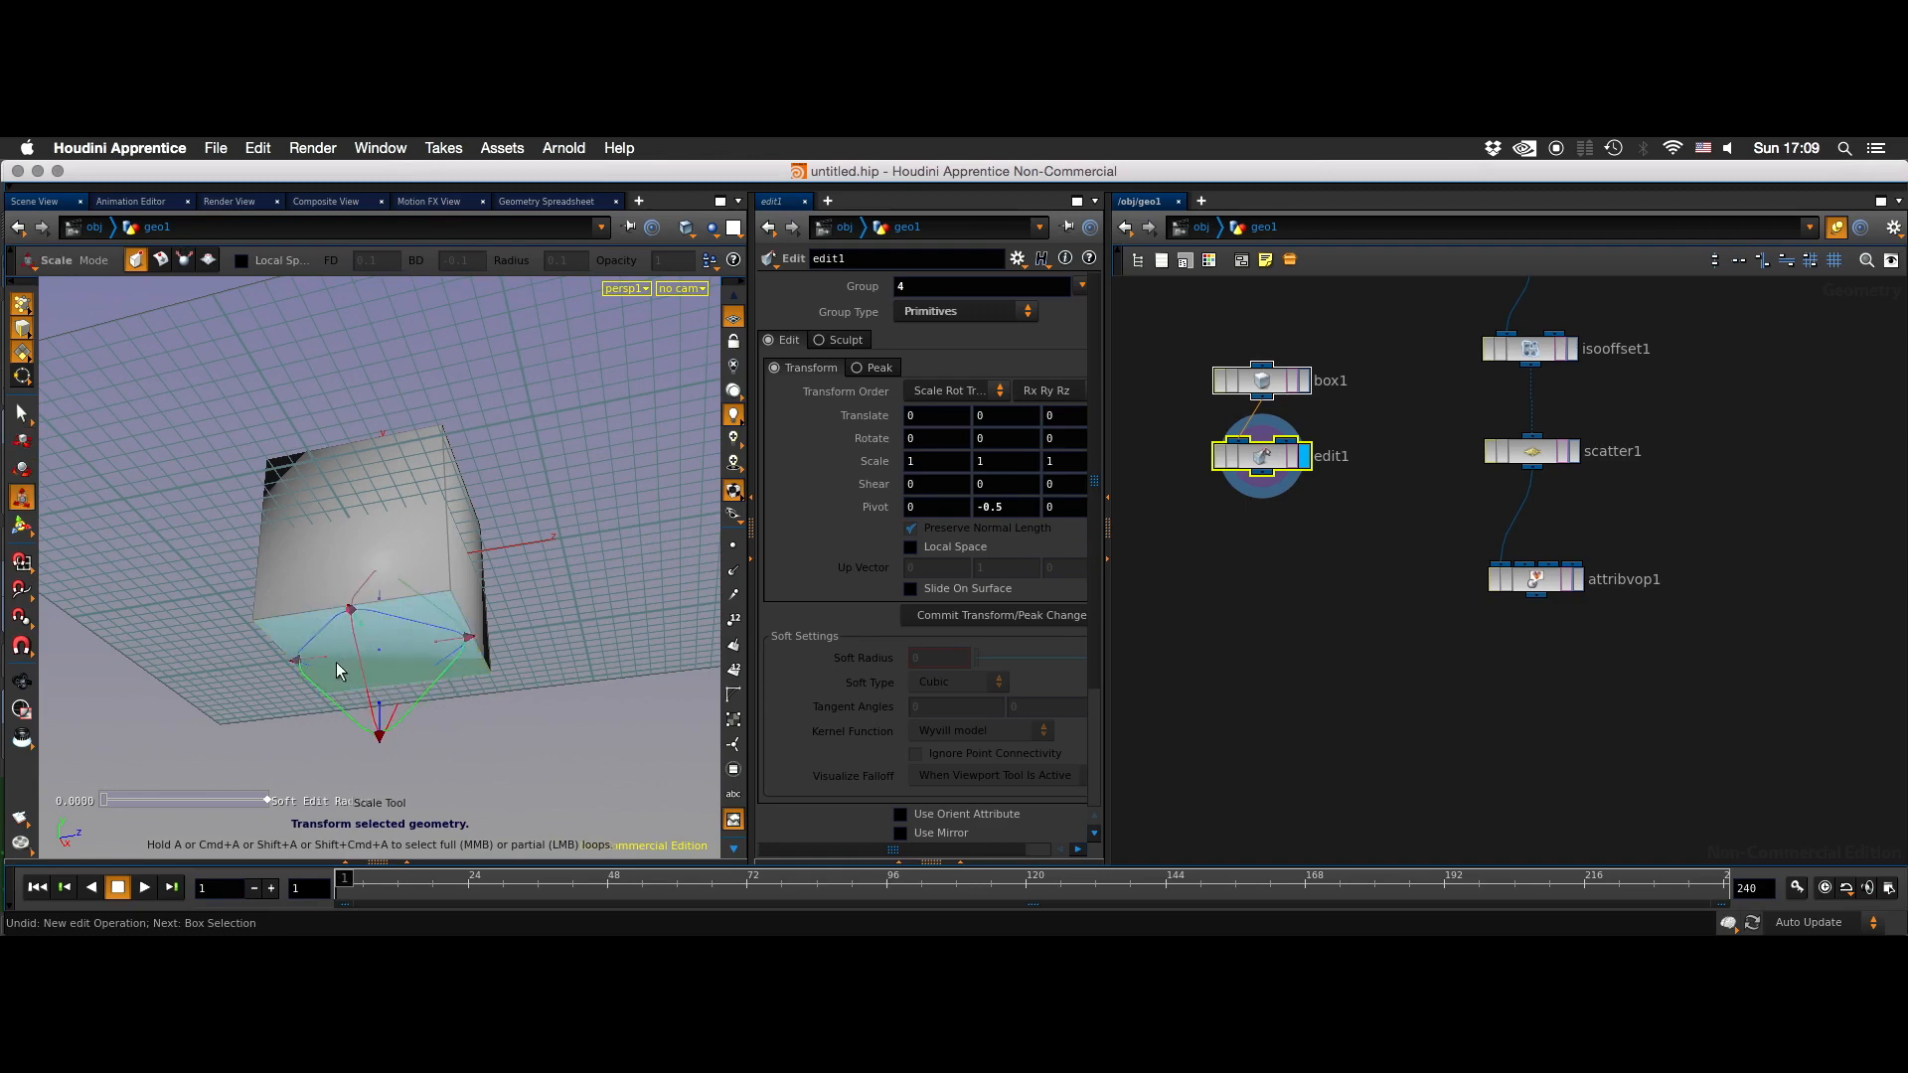
left_click_drag(328, 660, 350, 642)
- Move the box's bottom face upward by about 0.26 and clear the node selection
key("w")
left_click_drag(380, 729, 377, 672)
key("Escape")
left_click_drag(439, 605, 536, 575)
left_click(1256, 658)
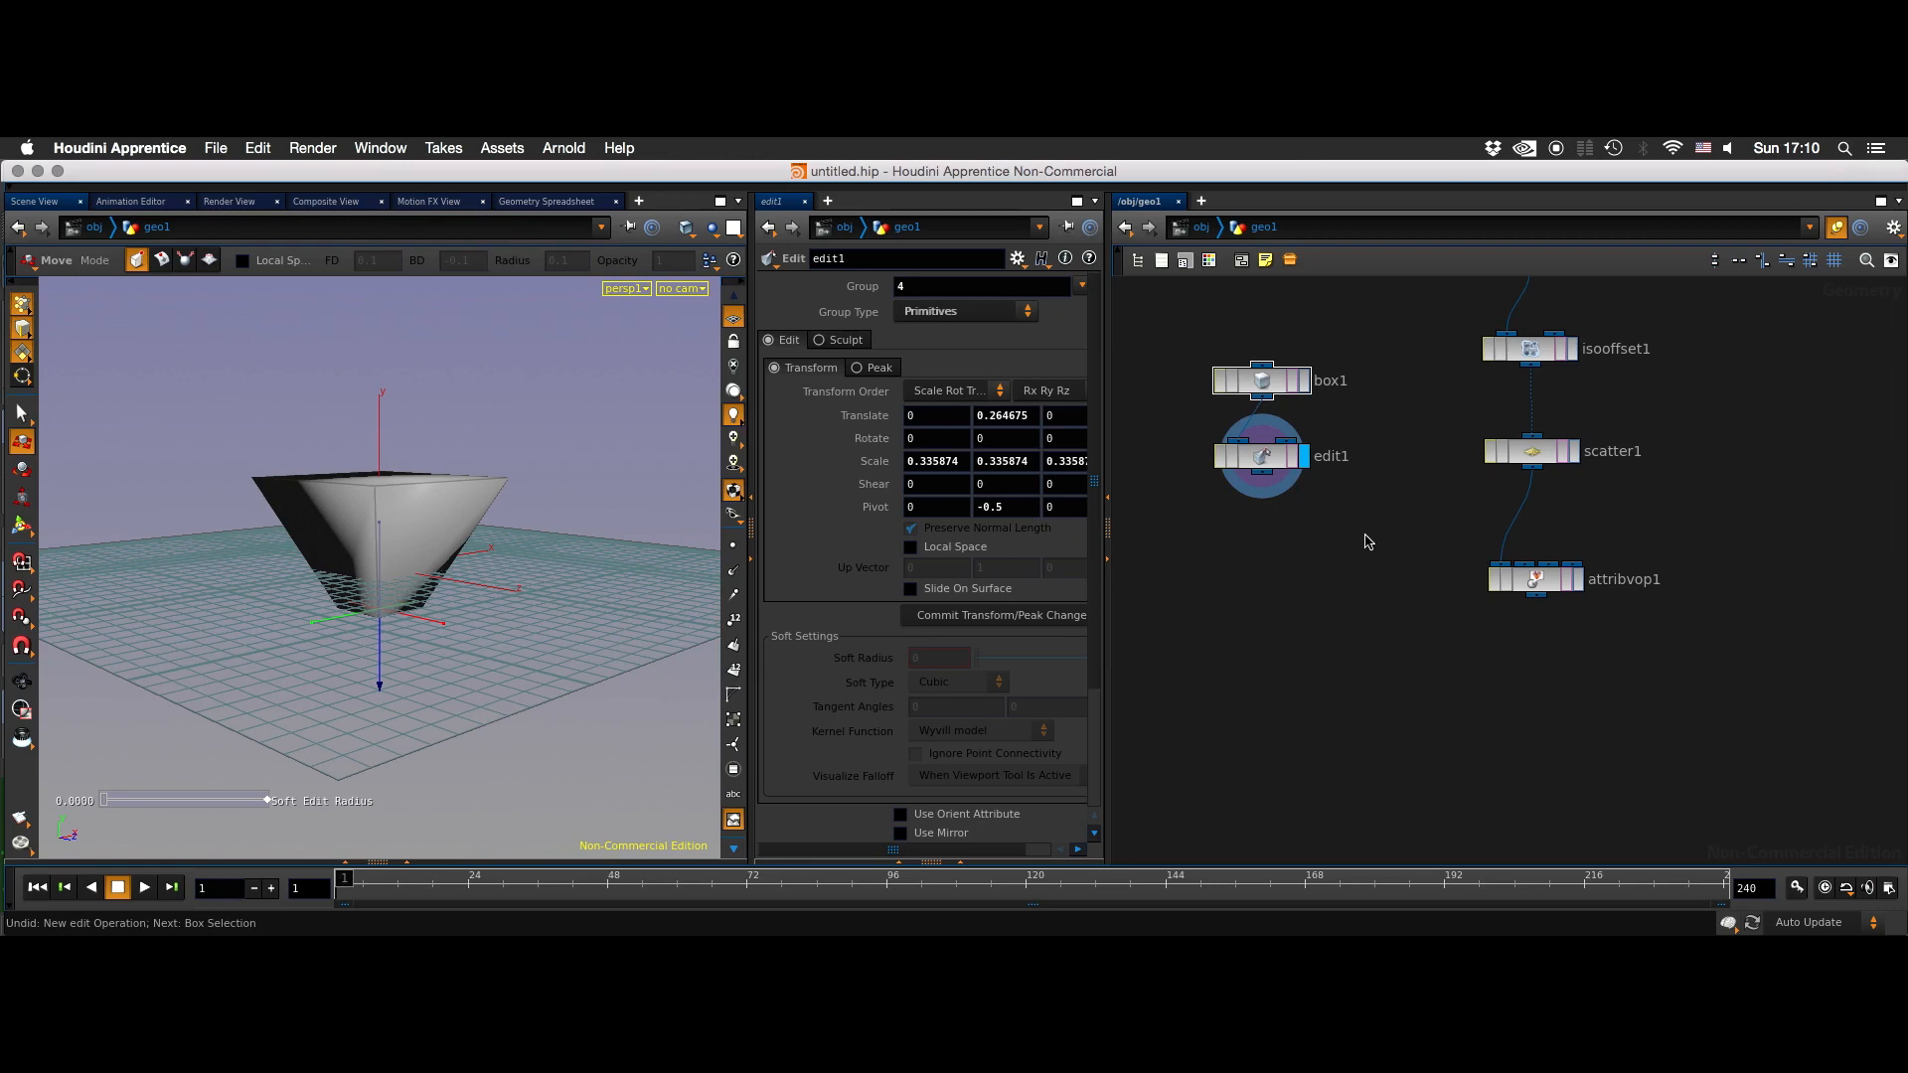
- Add a Copy node below the box and point branches
middle_click_drag(1368, 542, 1308, 589)
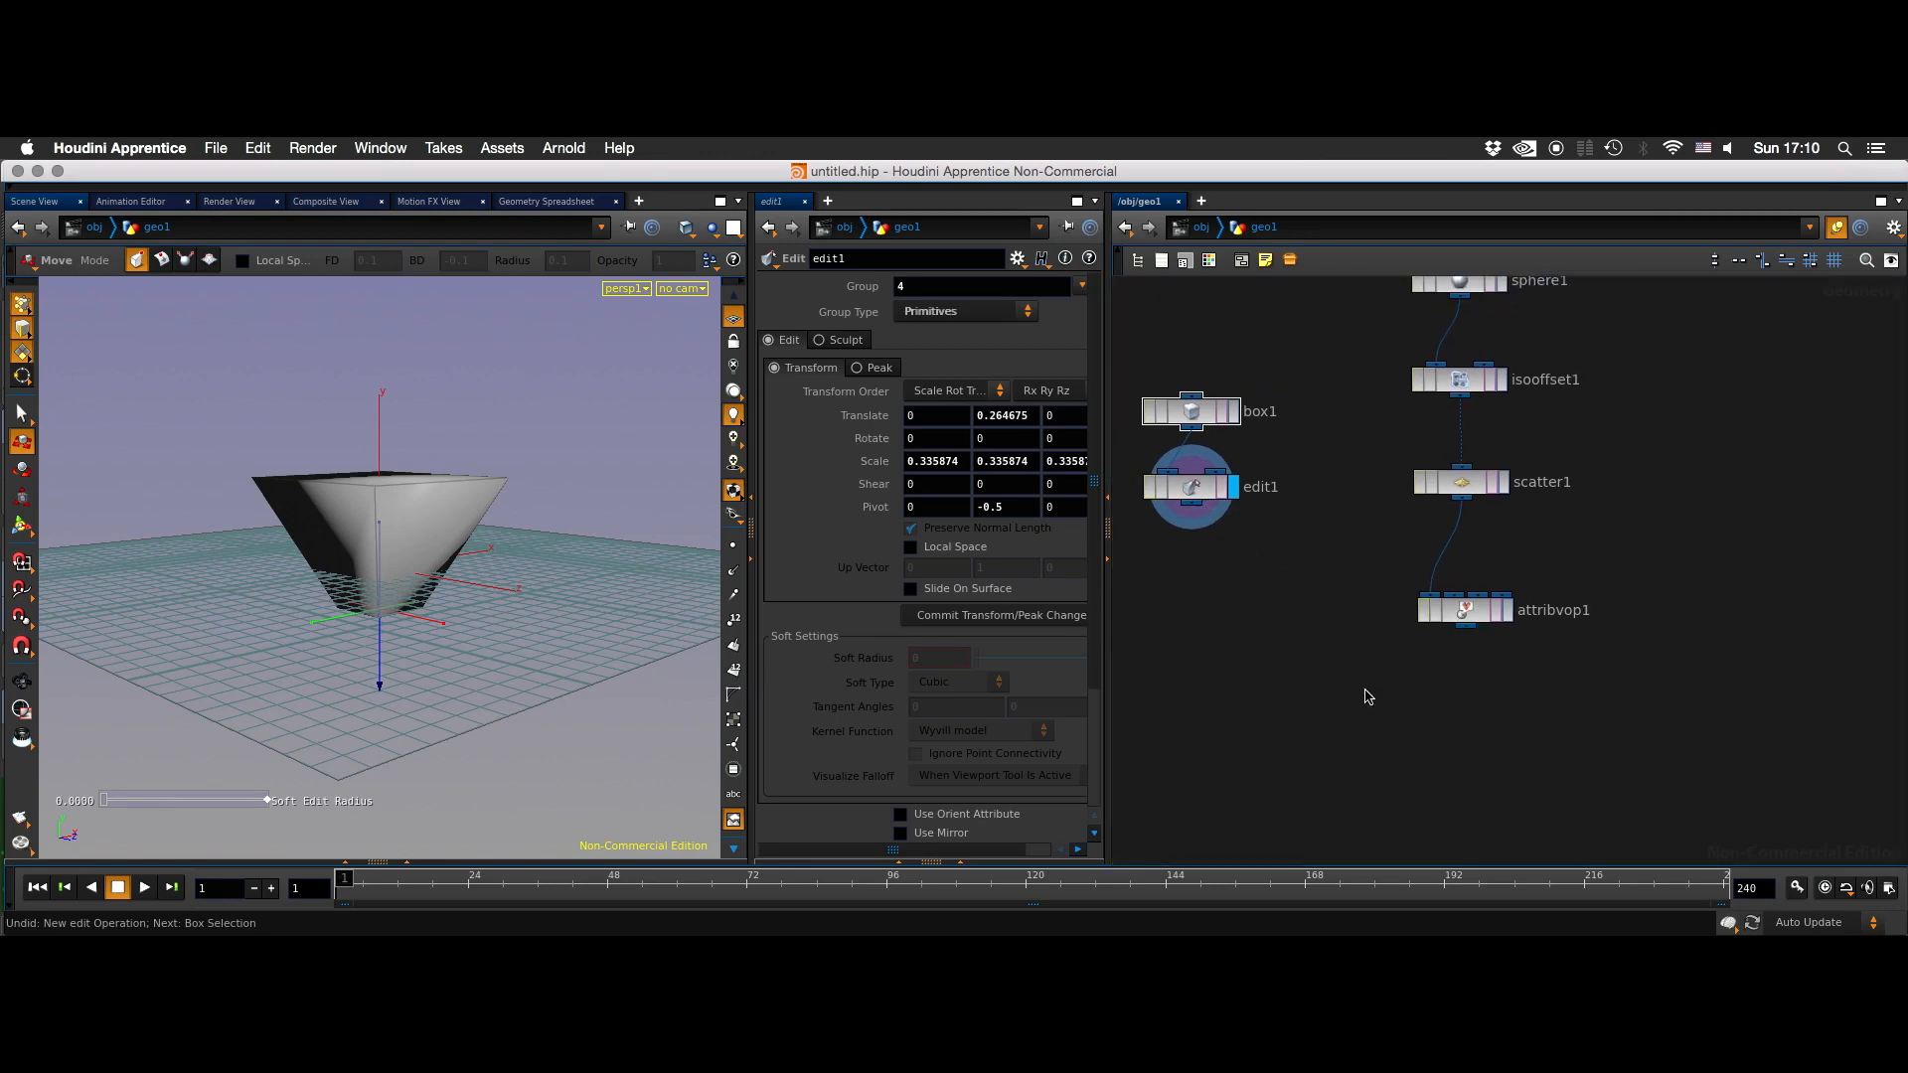
middle_click_drag(1275, 710, 1334, 683)
key("Tab")
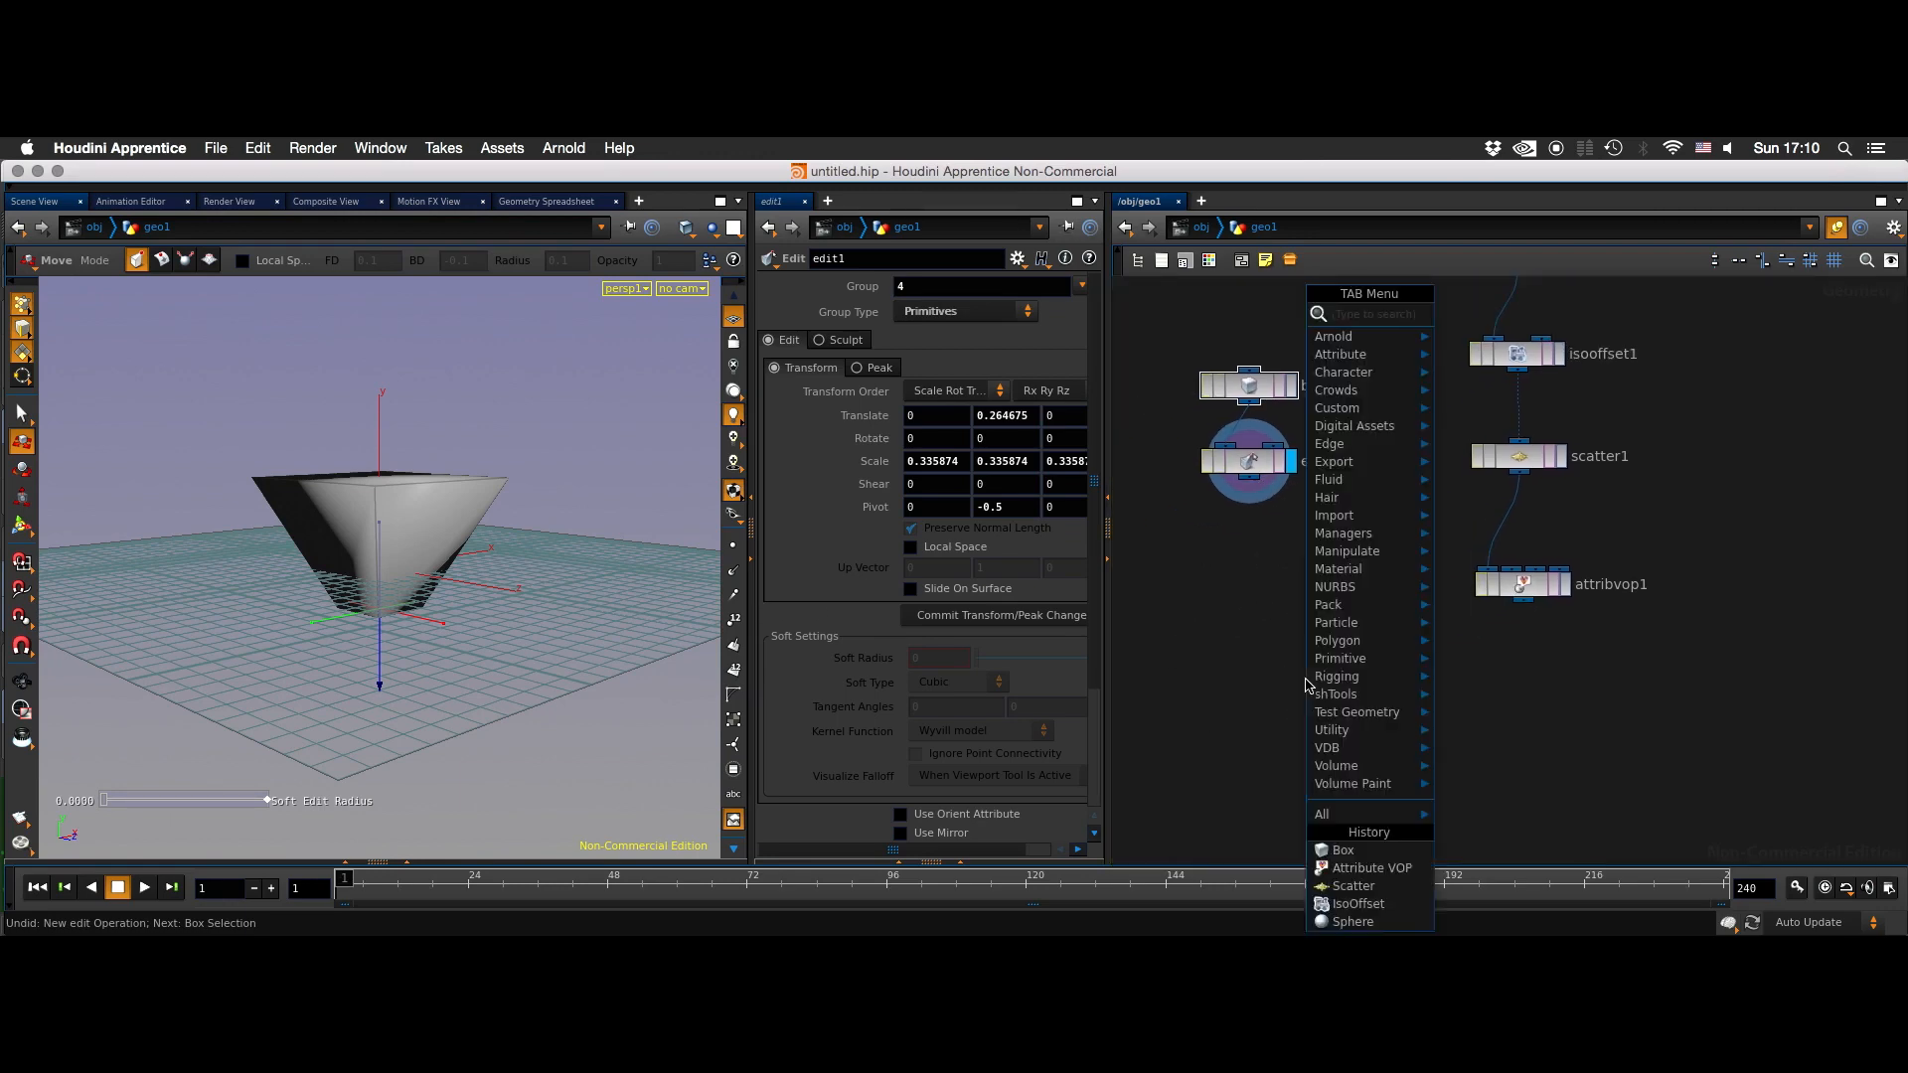
type("copy")
key("Return")
left_click(1306, 682)
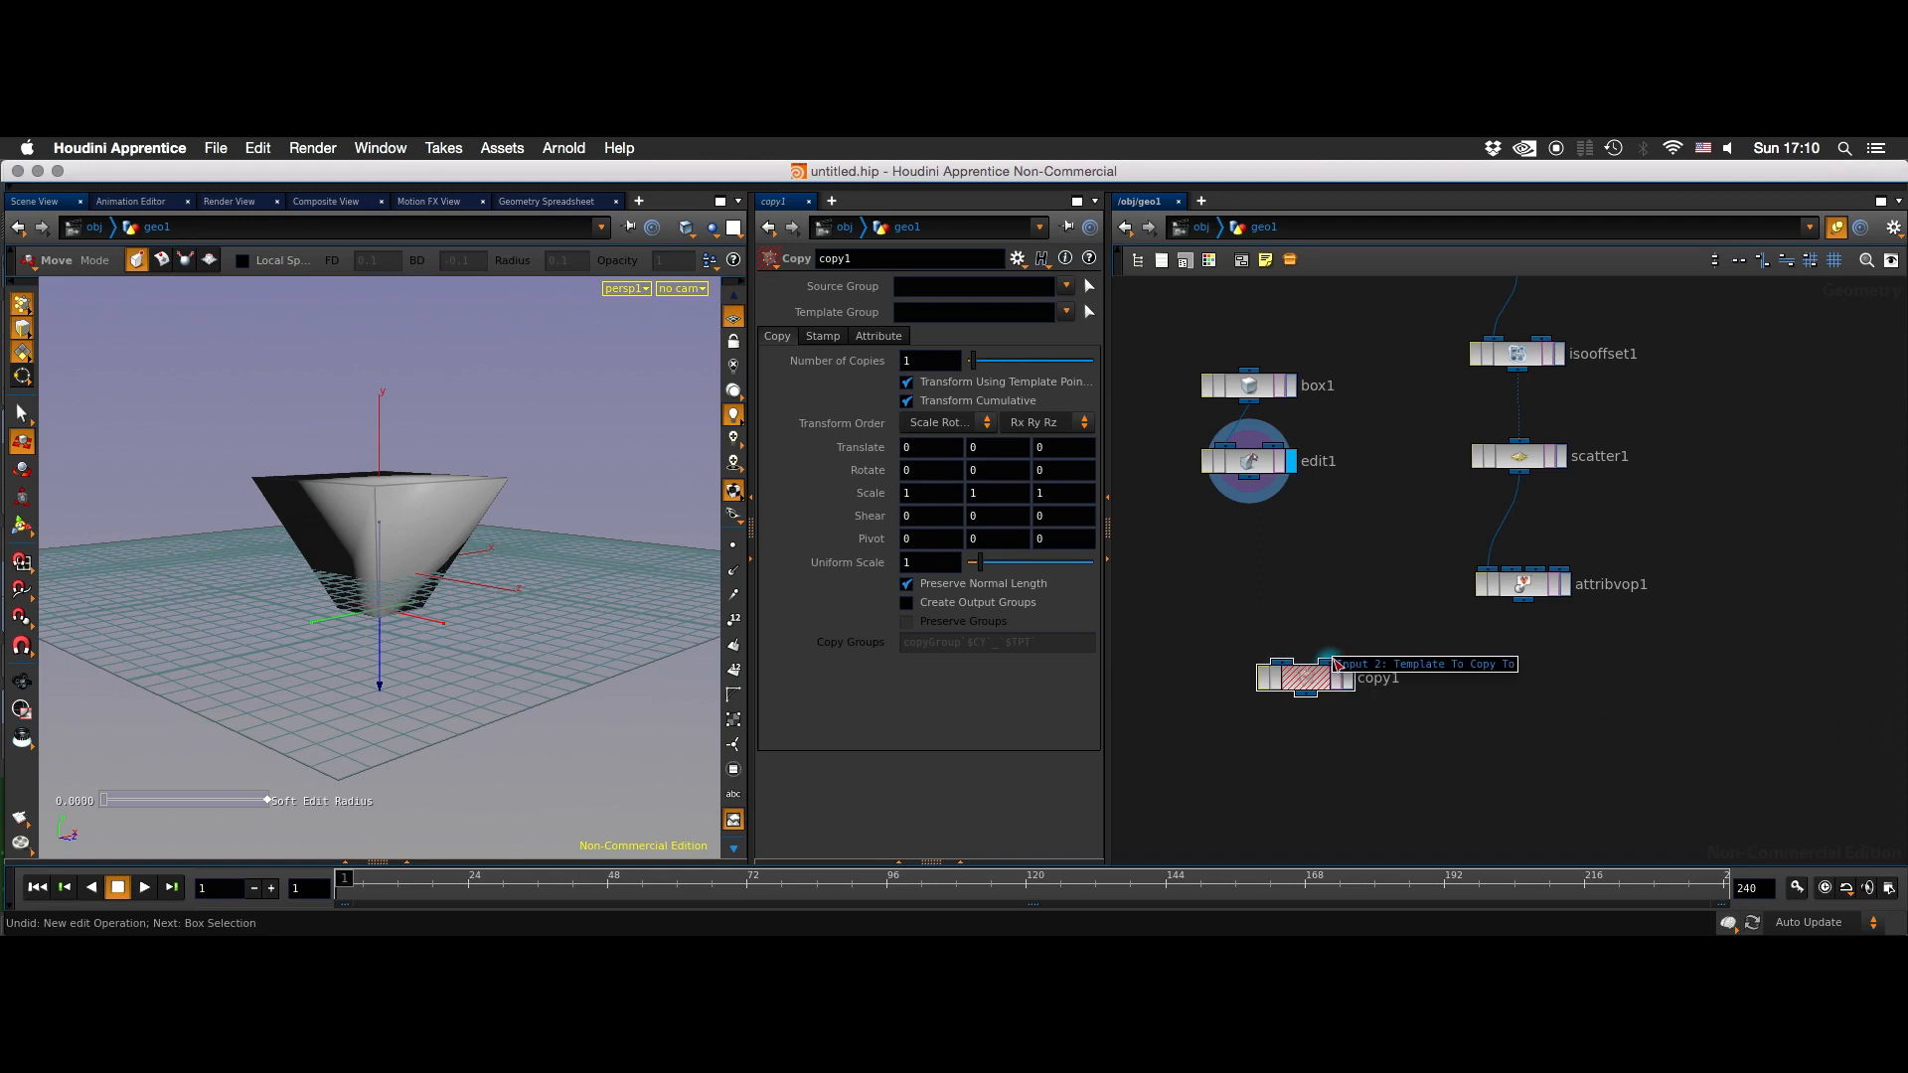
- Connect edit1 to the Copy node's first input and attribvop1 to its template input, and display the copies
left_click_drag(1298, 679, 1530, 612)
left_click_drag(1300, 701, 1268, 495)
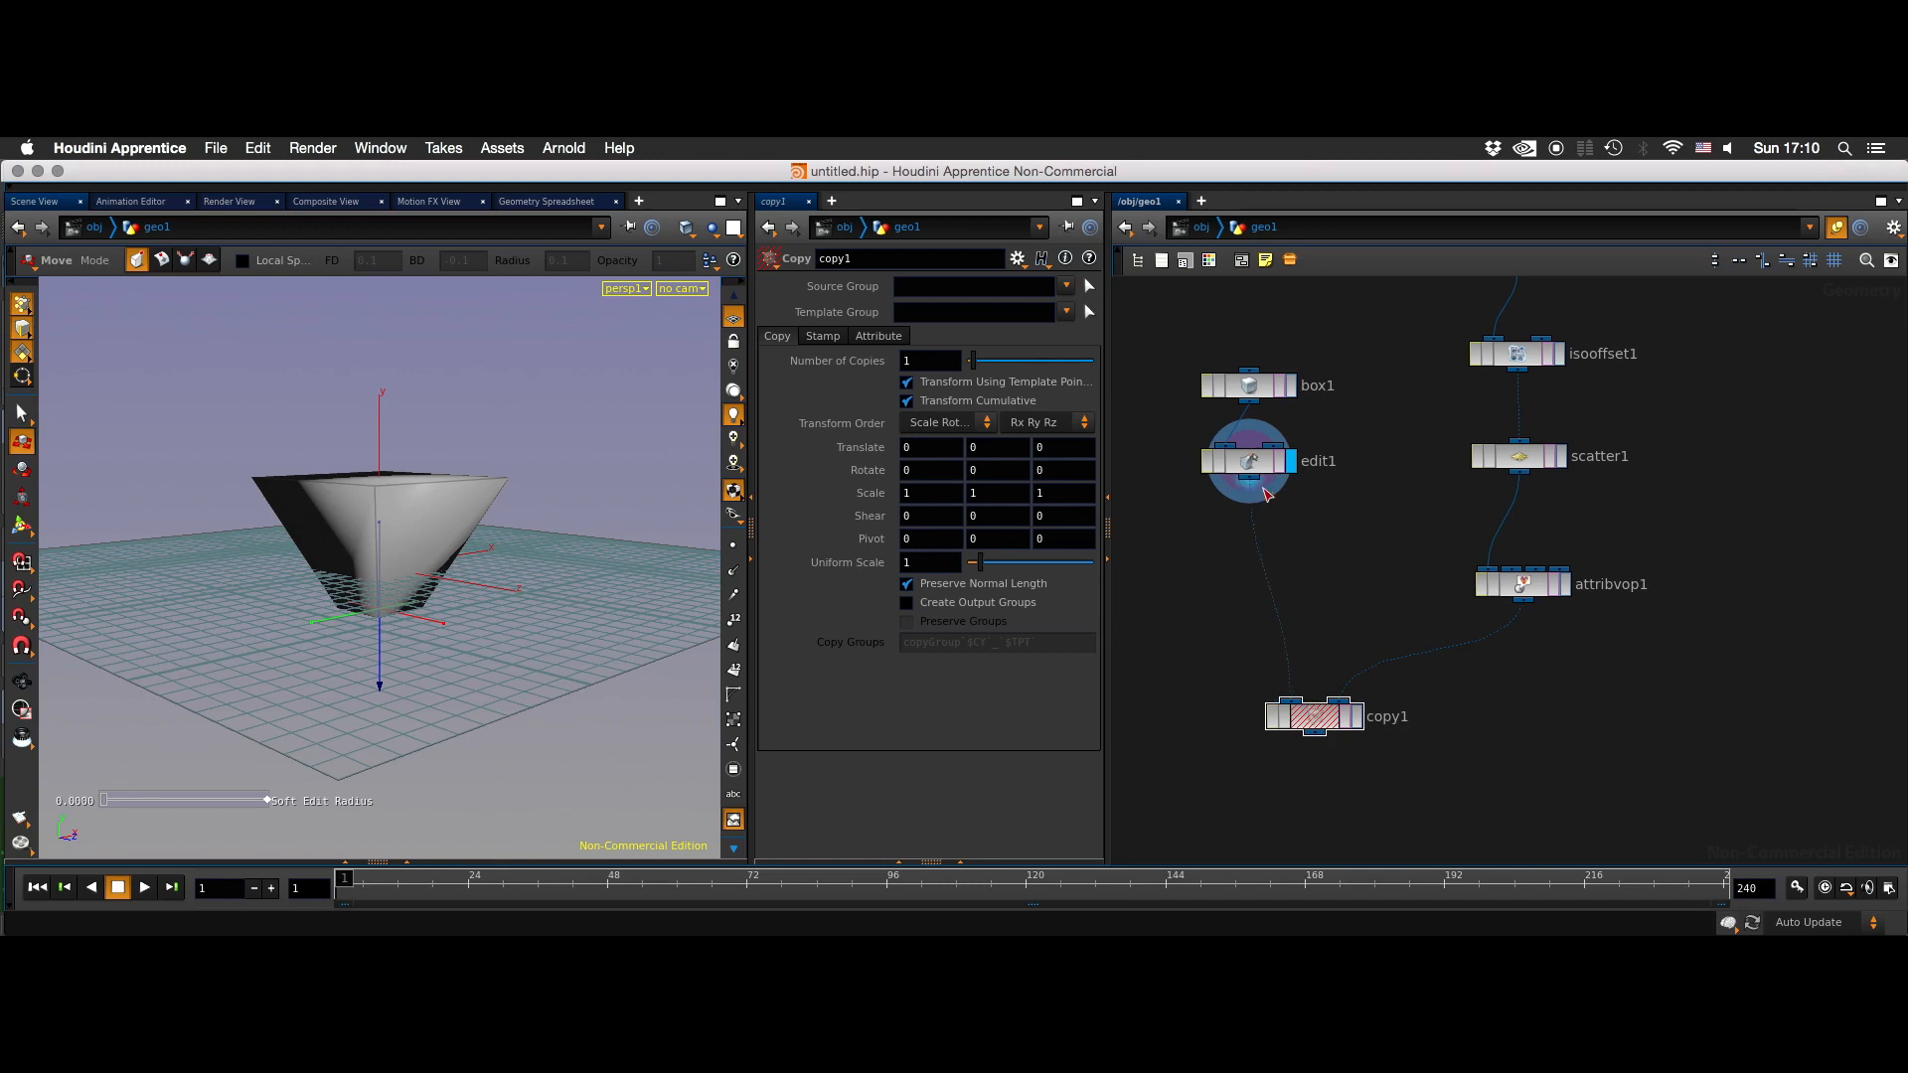
left_click_drag(1311, 725, 1318, 755)
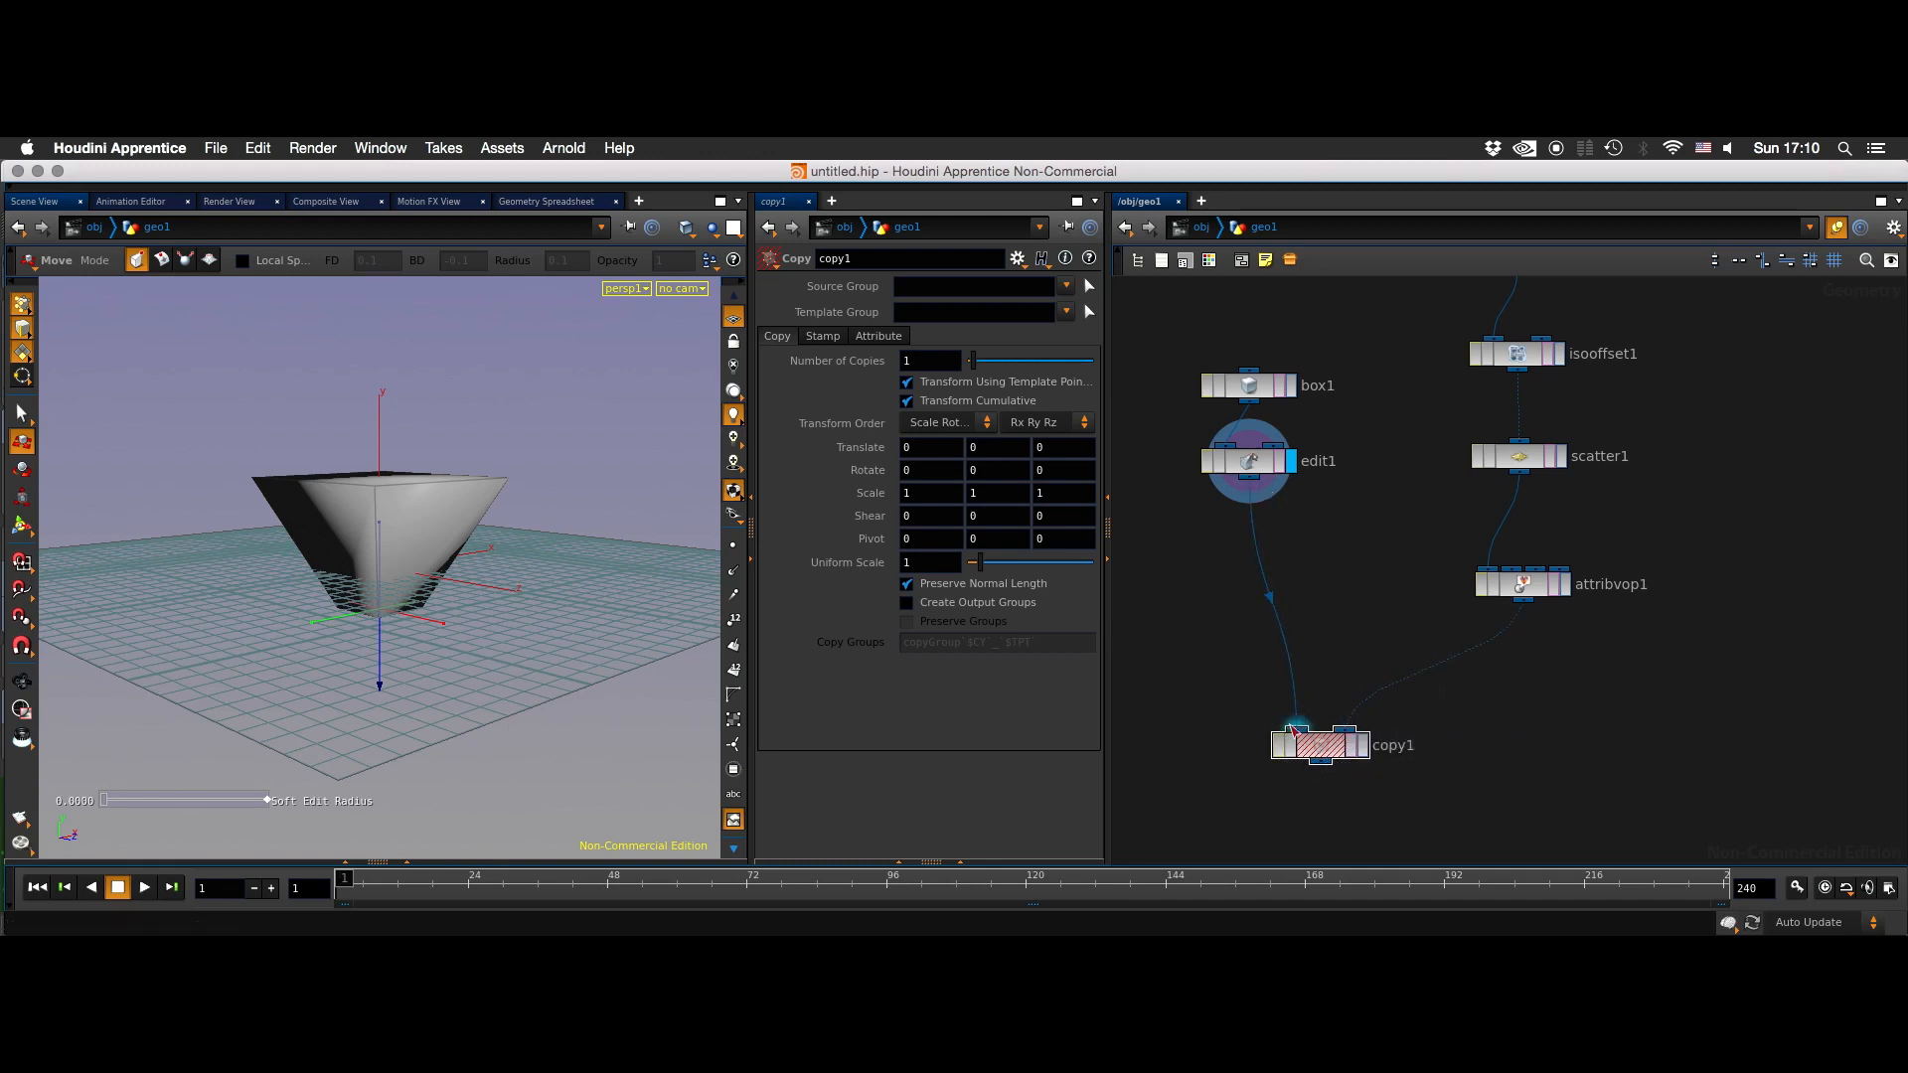
left_click(1363, 745)
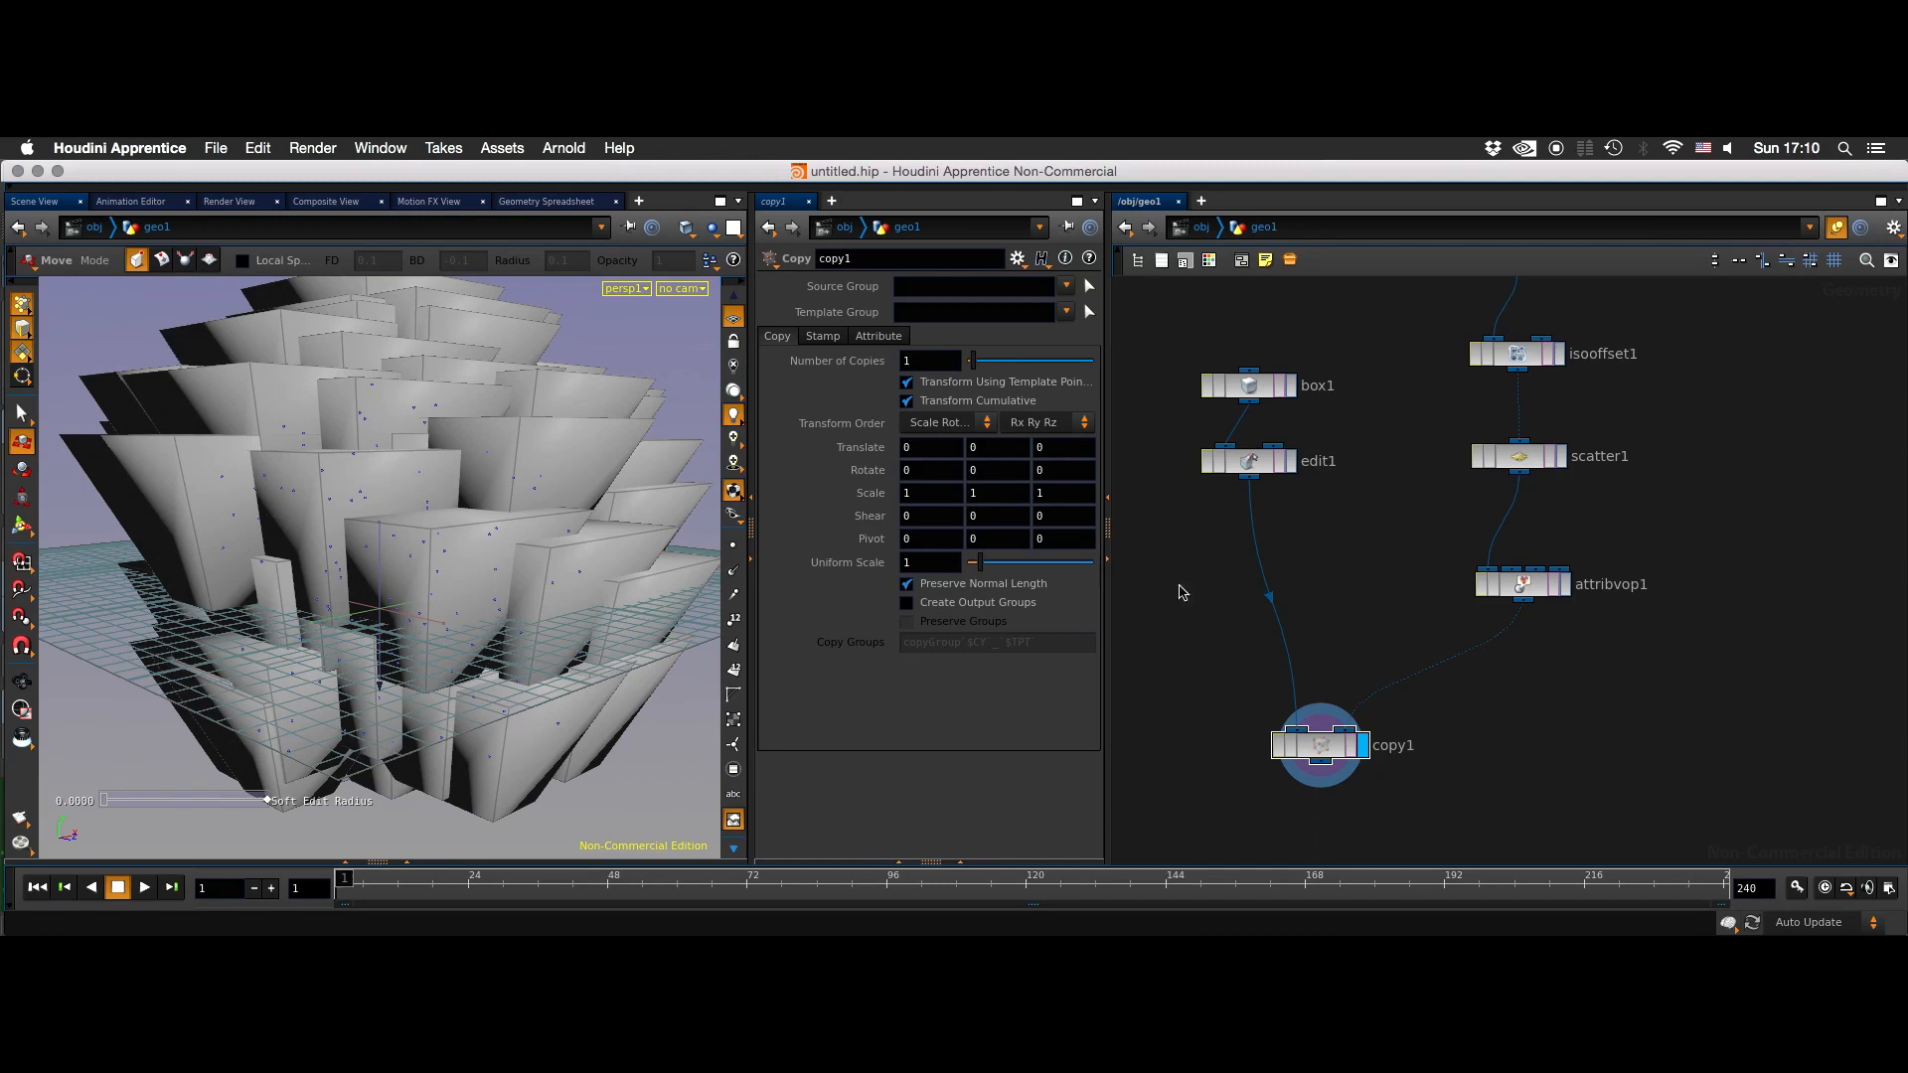
- Insert a Transform node between edit1 and copy1 and display its output
key("Tab")
mouse_move(1381, 465)
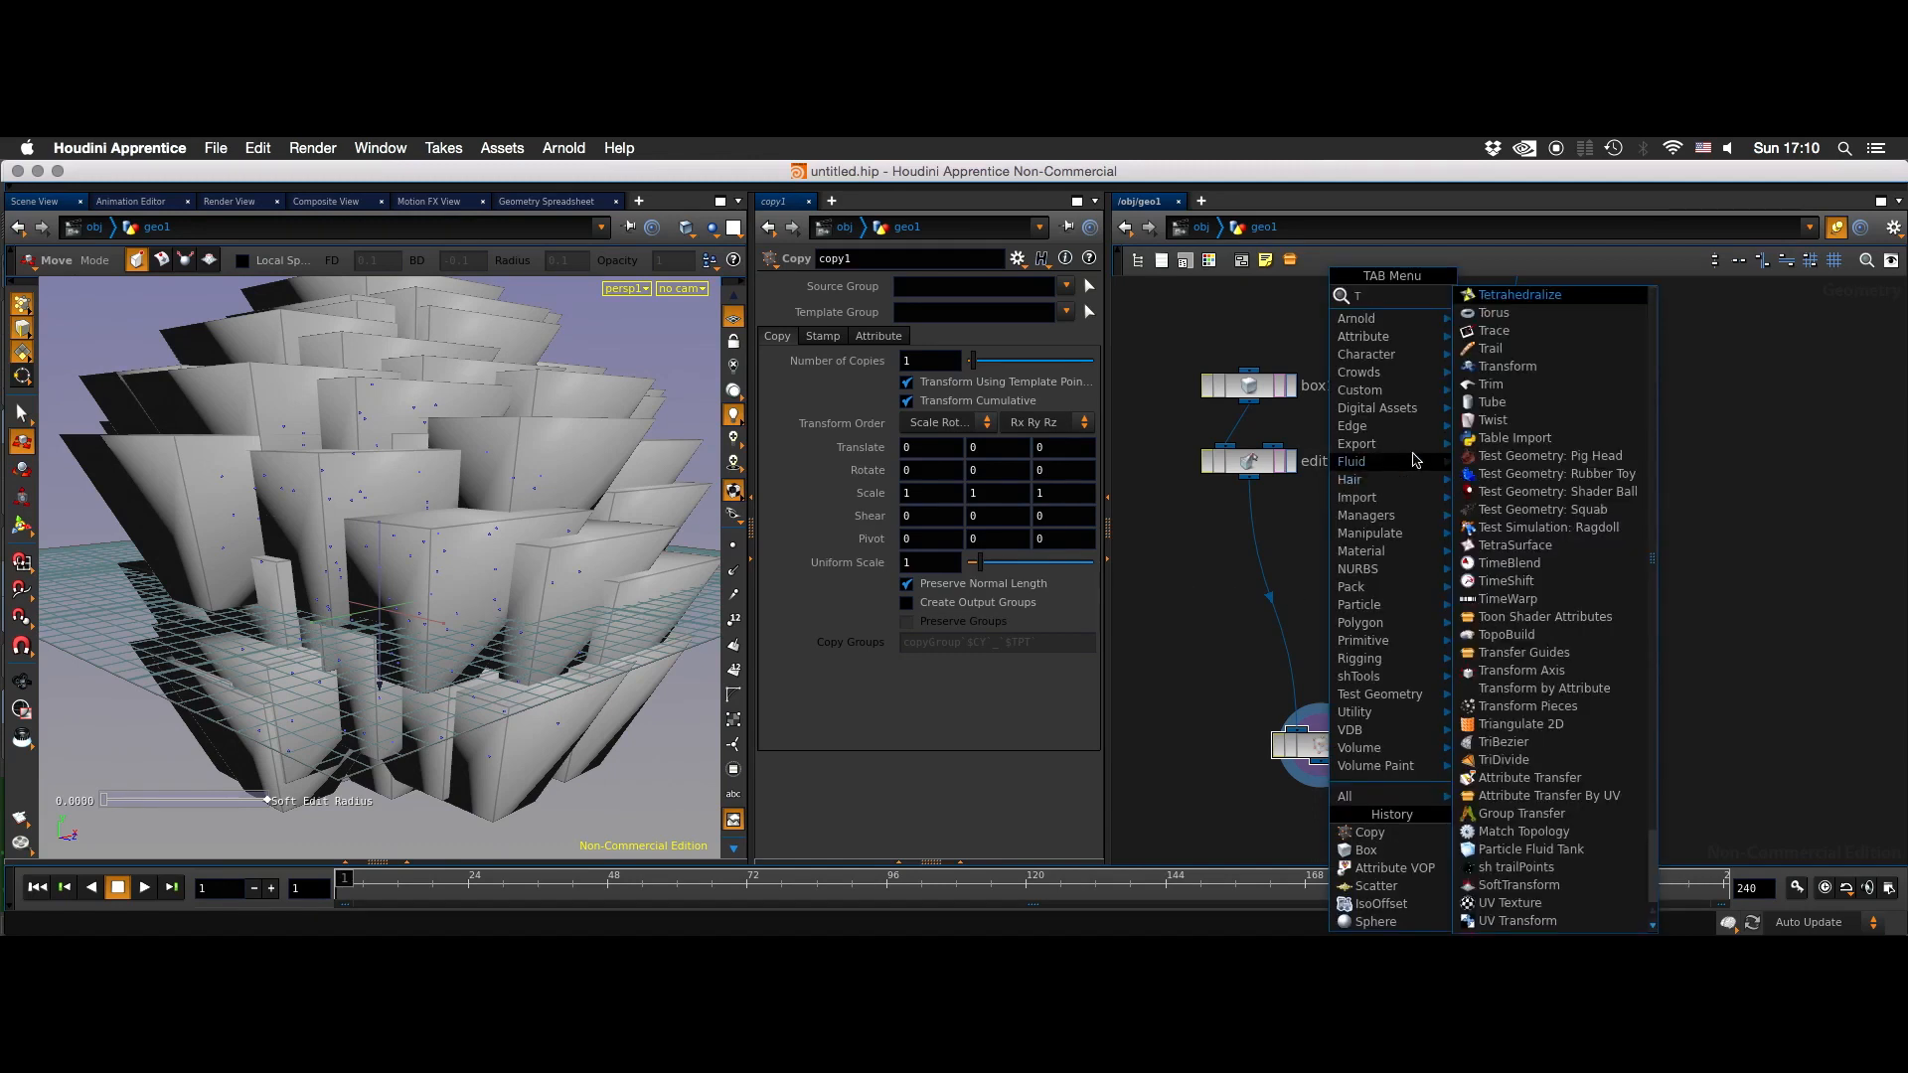
left_click(1511, 363)
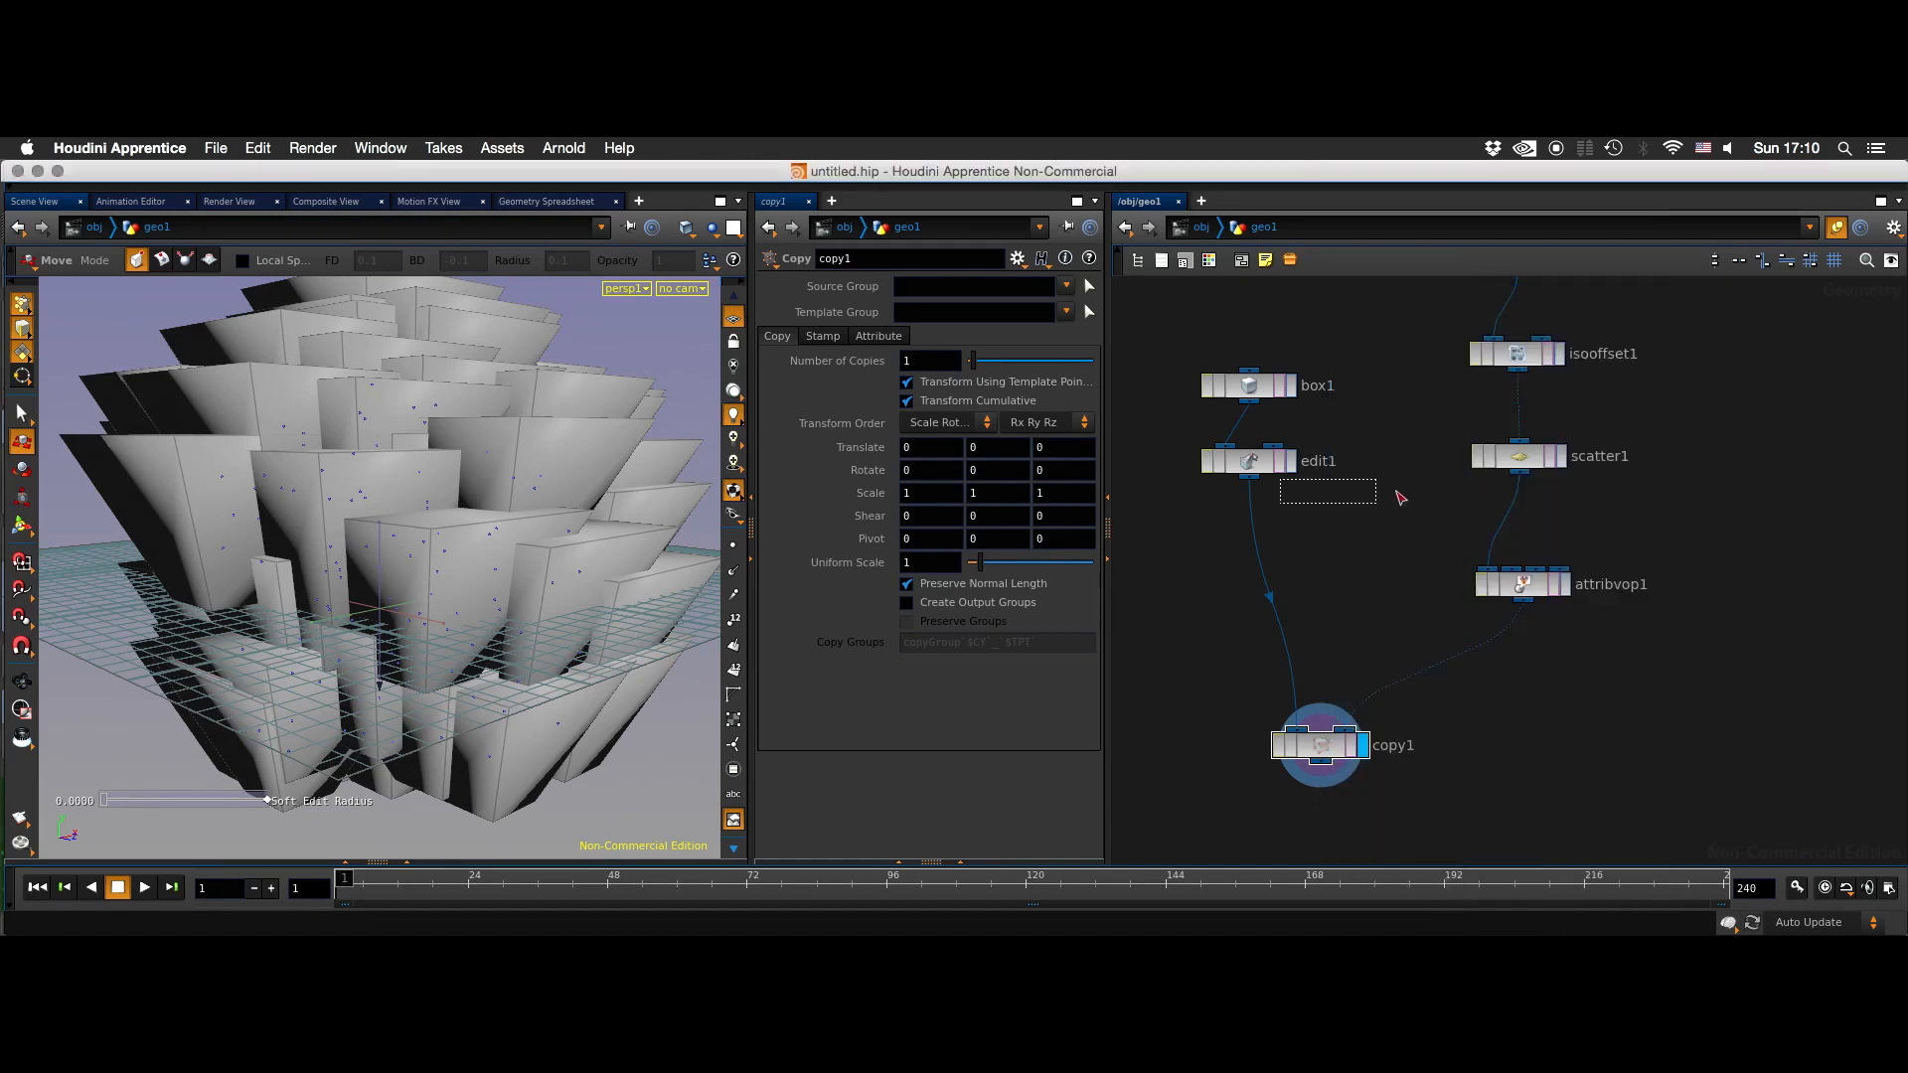
left_click(1255, 550)
left_click(1296, 547)
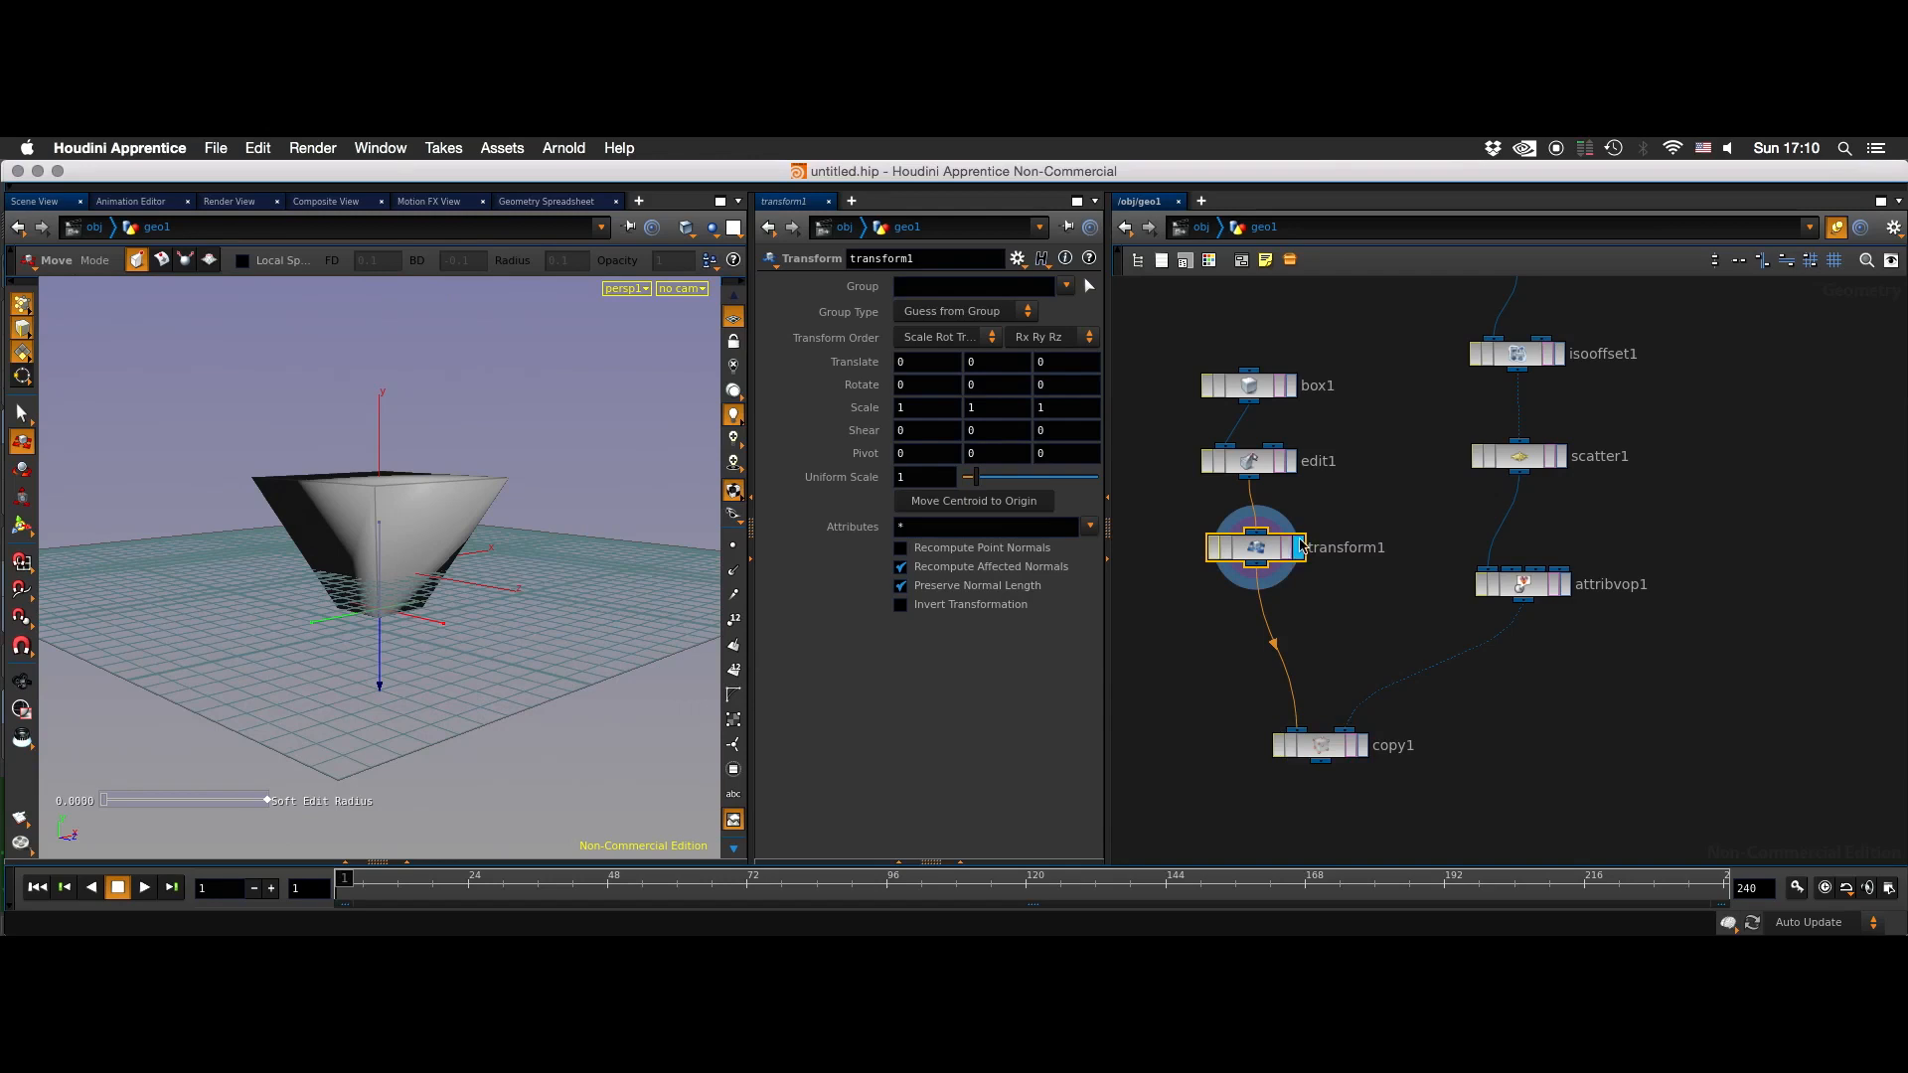
- Set the Transform node's Uniform Scale to 0.22 and display the Copy node's result
left_click_drag(975, 478, 965, 483)
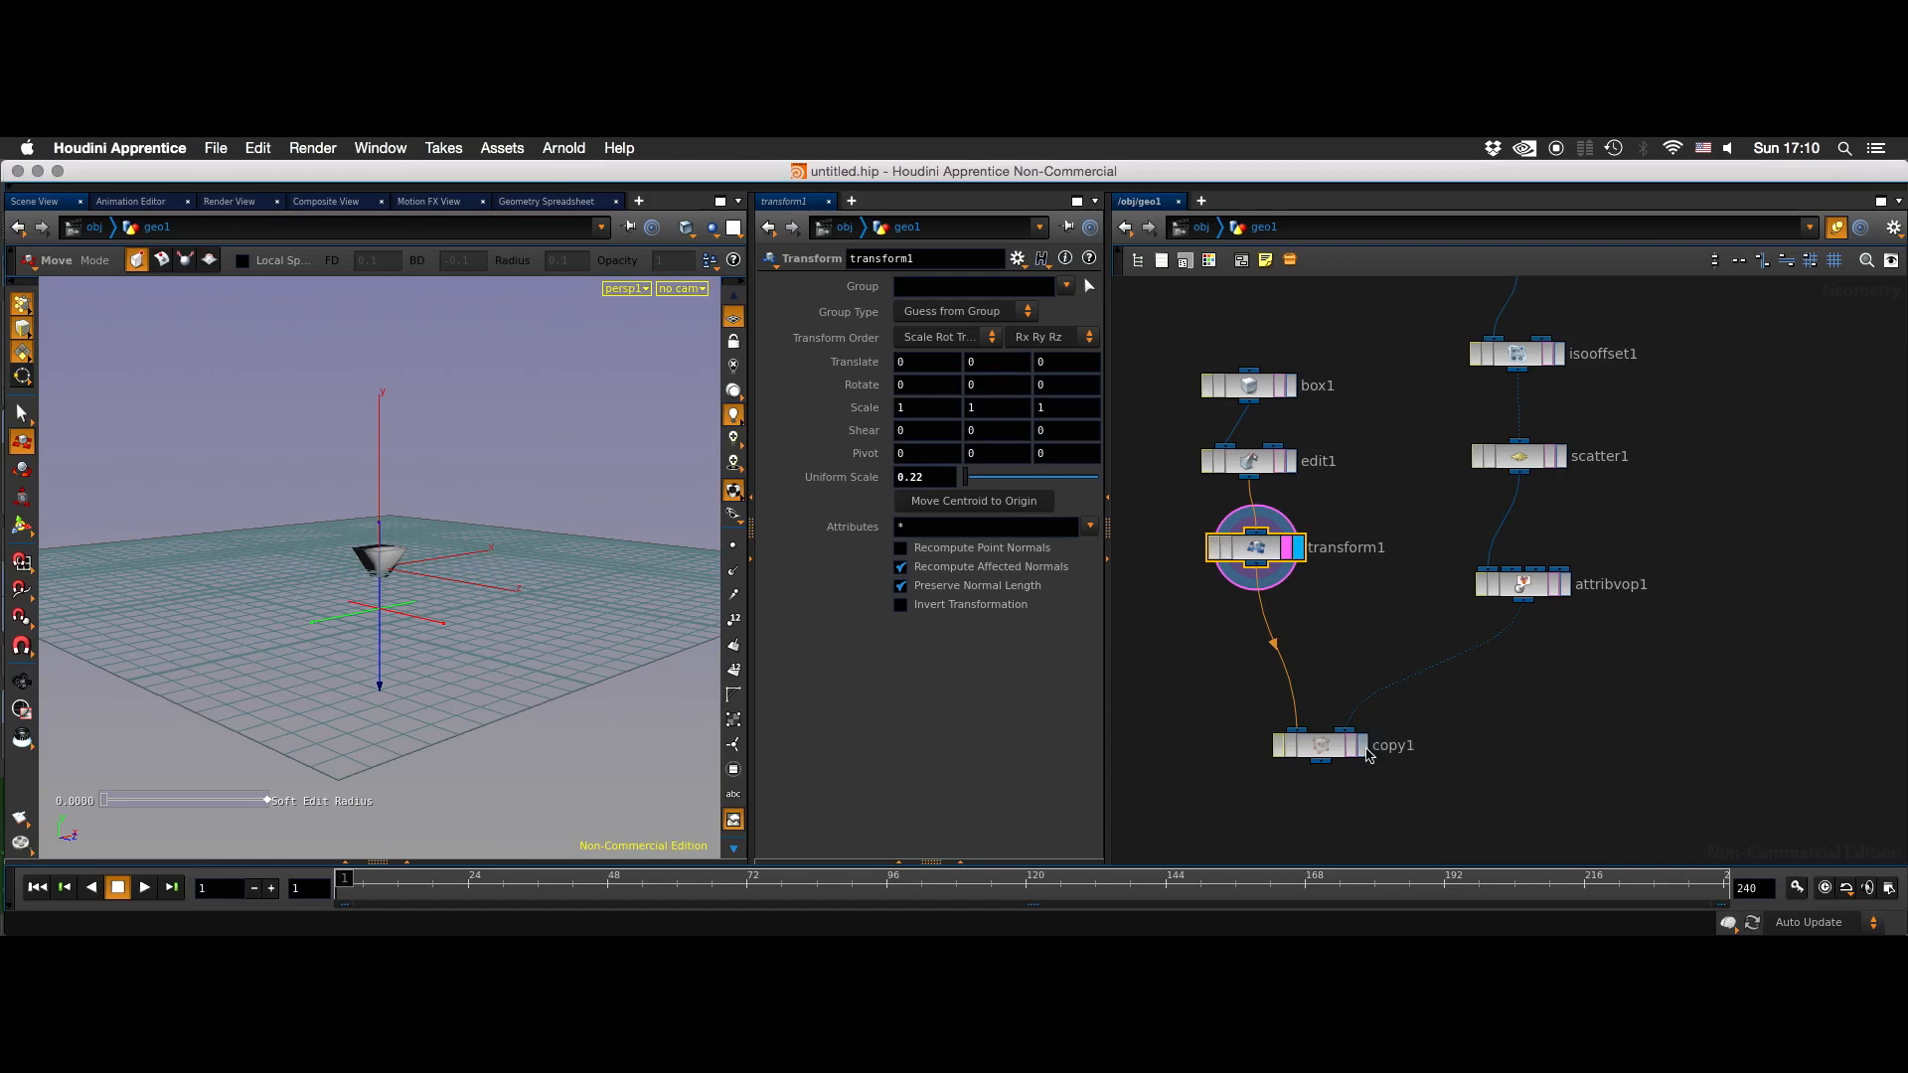
left_click(1363, 750)
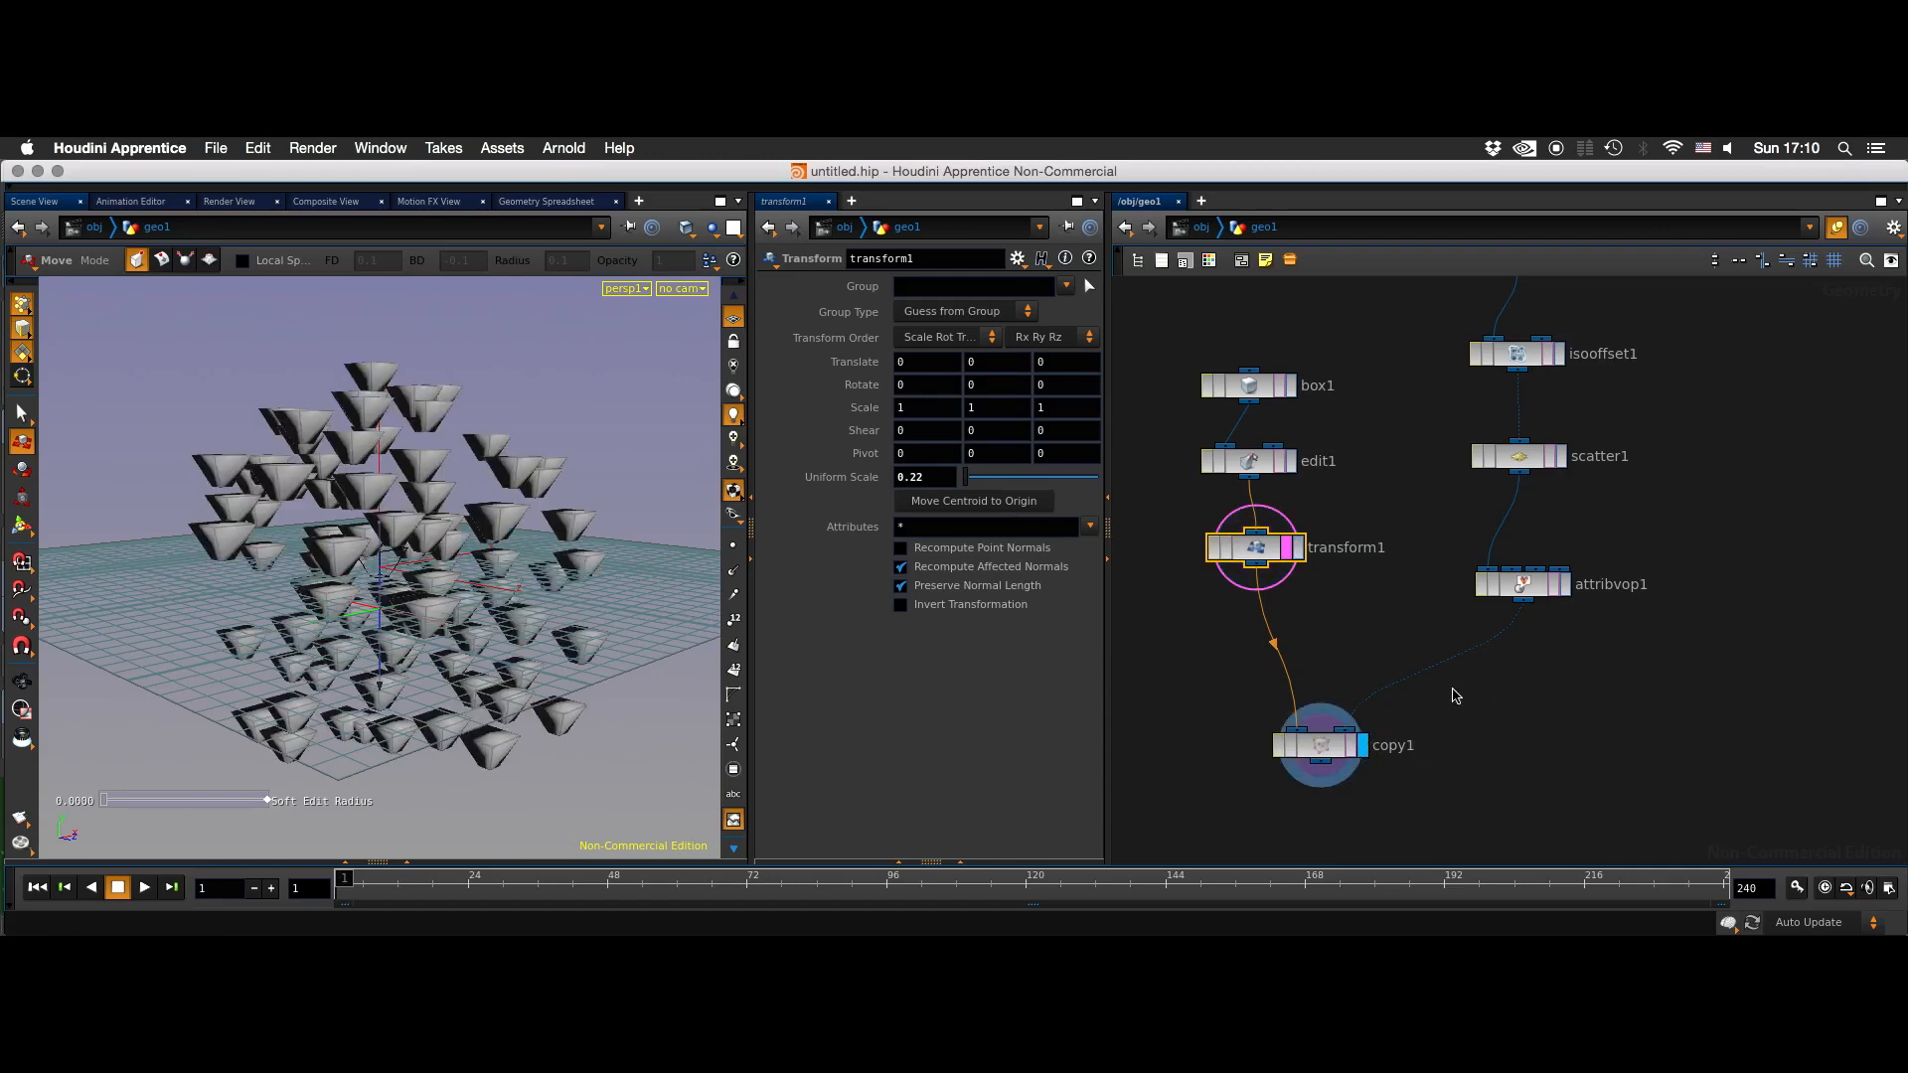
left_click(1349, 745)
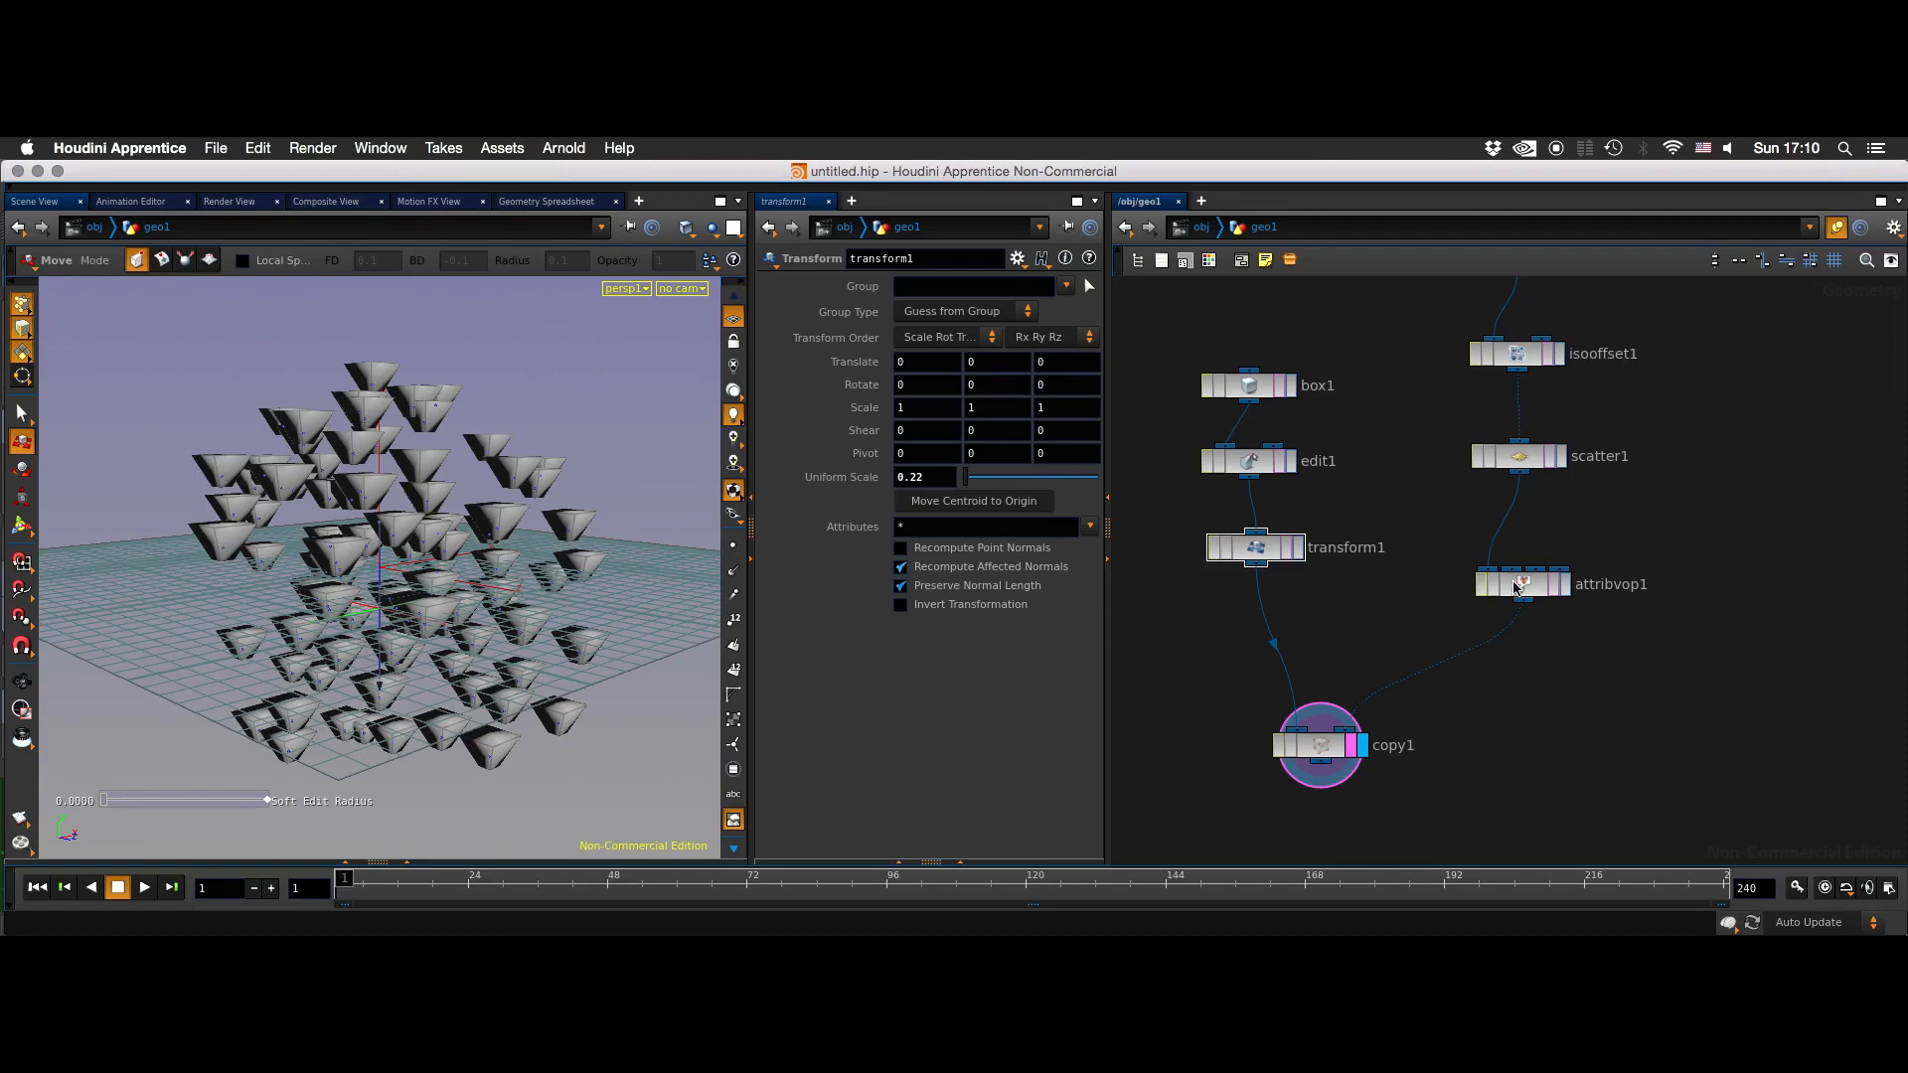
- Play the animation of the copied shapes, then stop it and return to the first frame
left_click(145, 887)
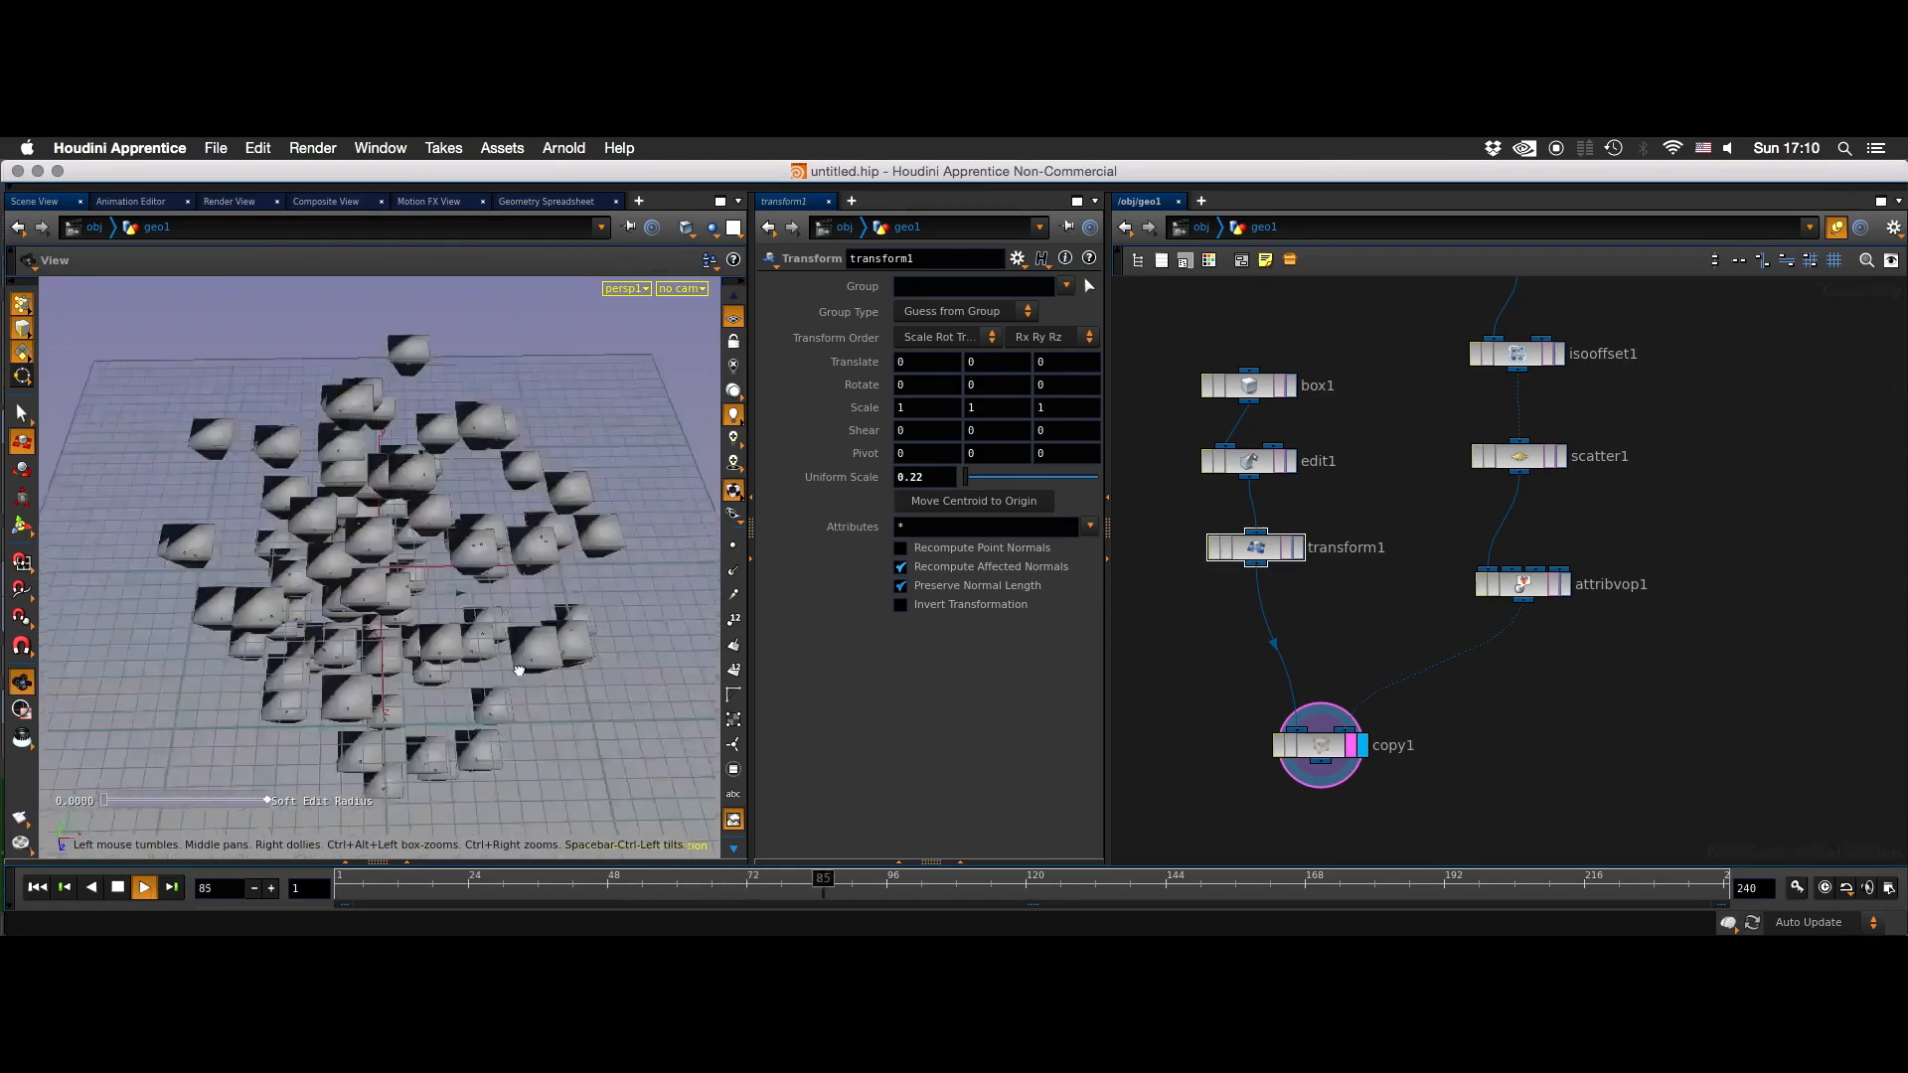
left_click(65, 887)
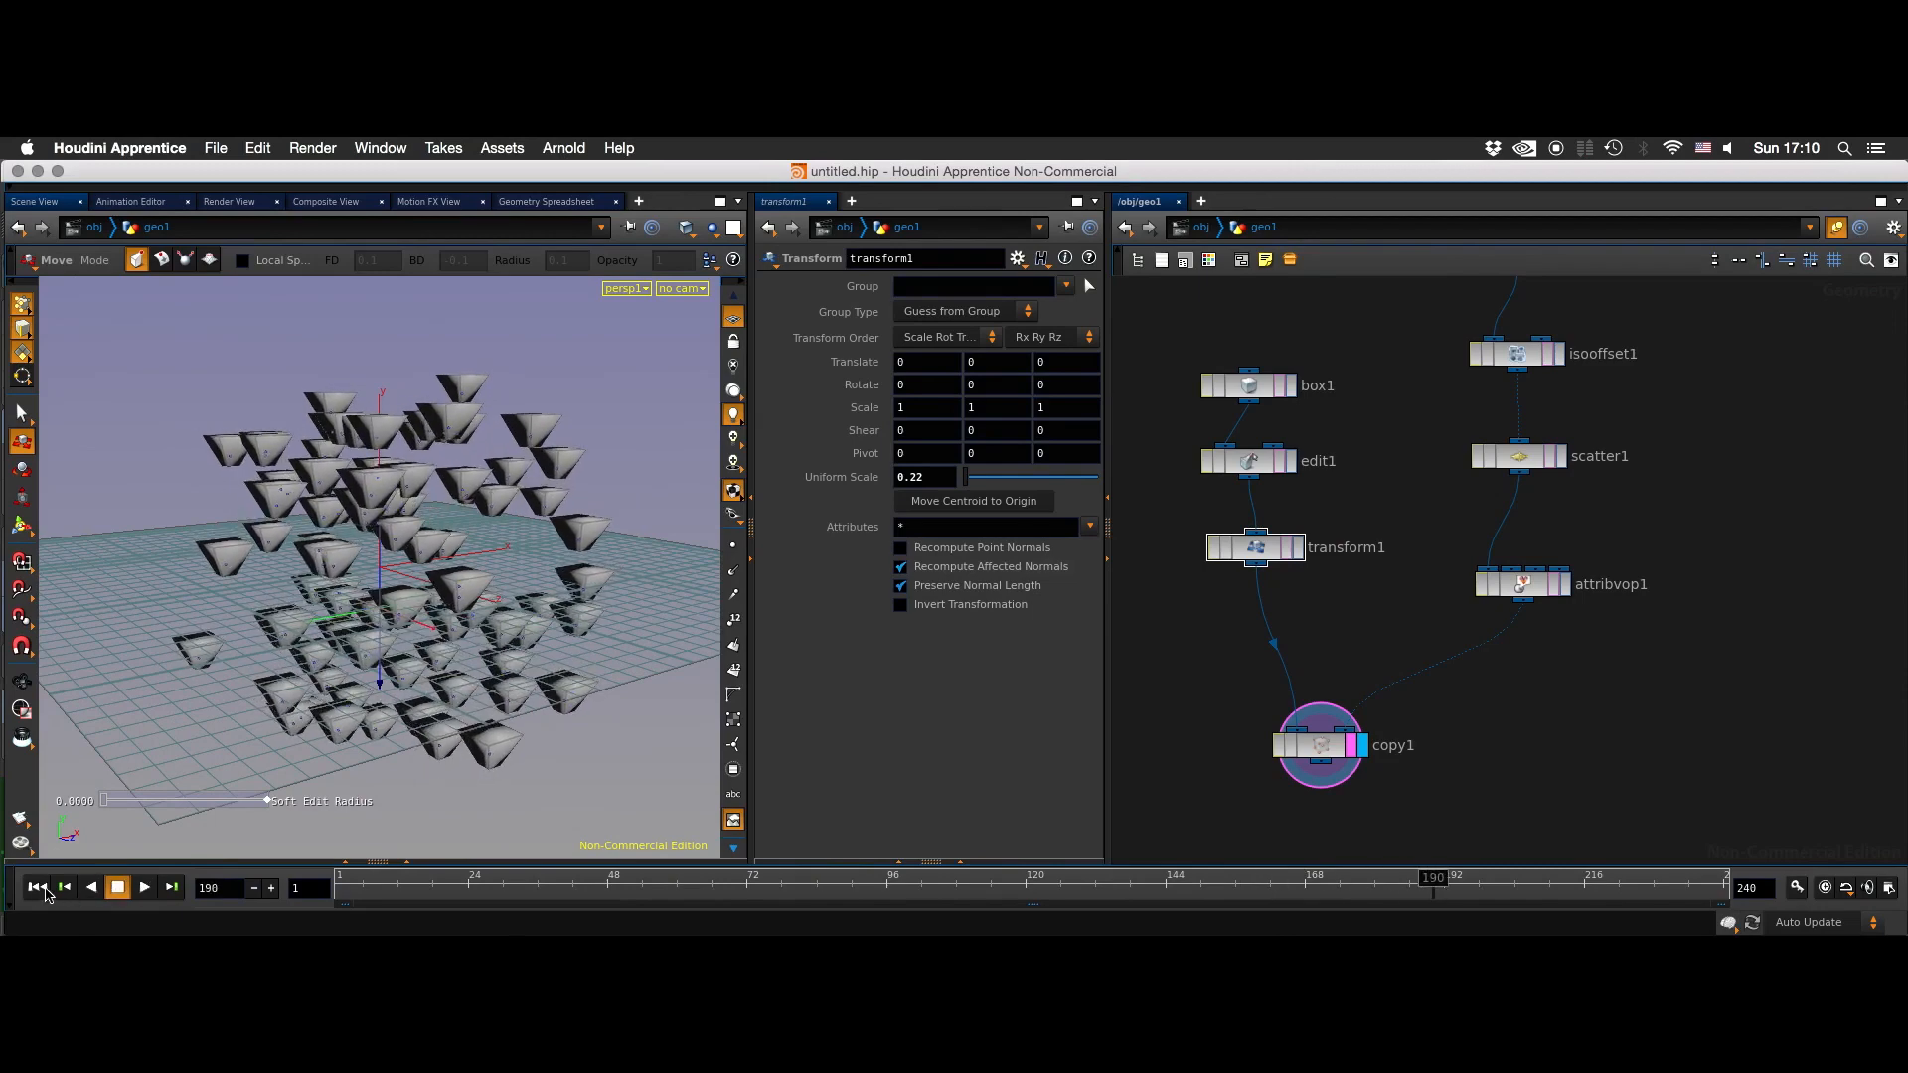
left_click(36, 888)
- Select the bottom face of one copied shape and delete it, adding a Blast node after copy1
left_click_drag(449, 717, 511, 634)
key("t")
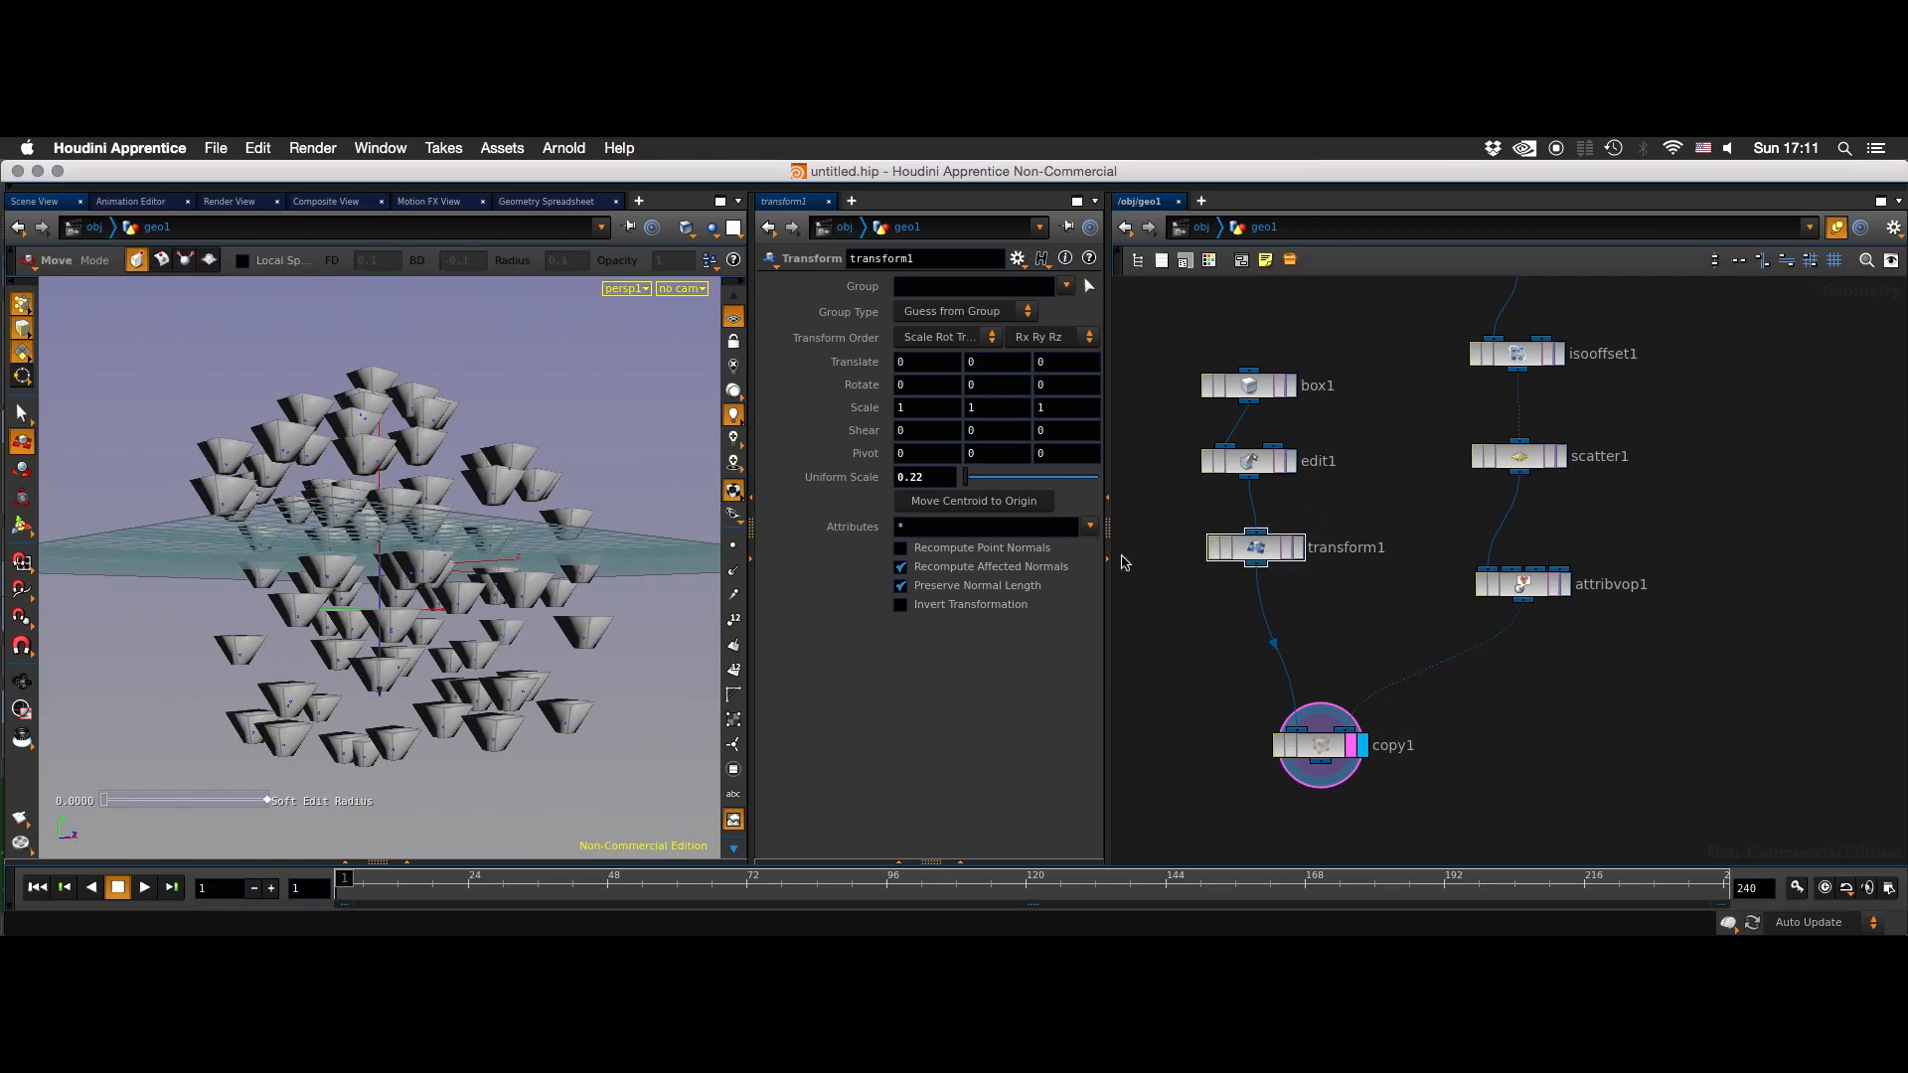
left_click_drag(497, 684, 529, 562, "alt")
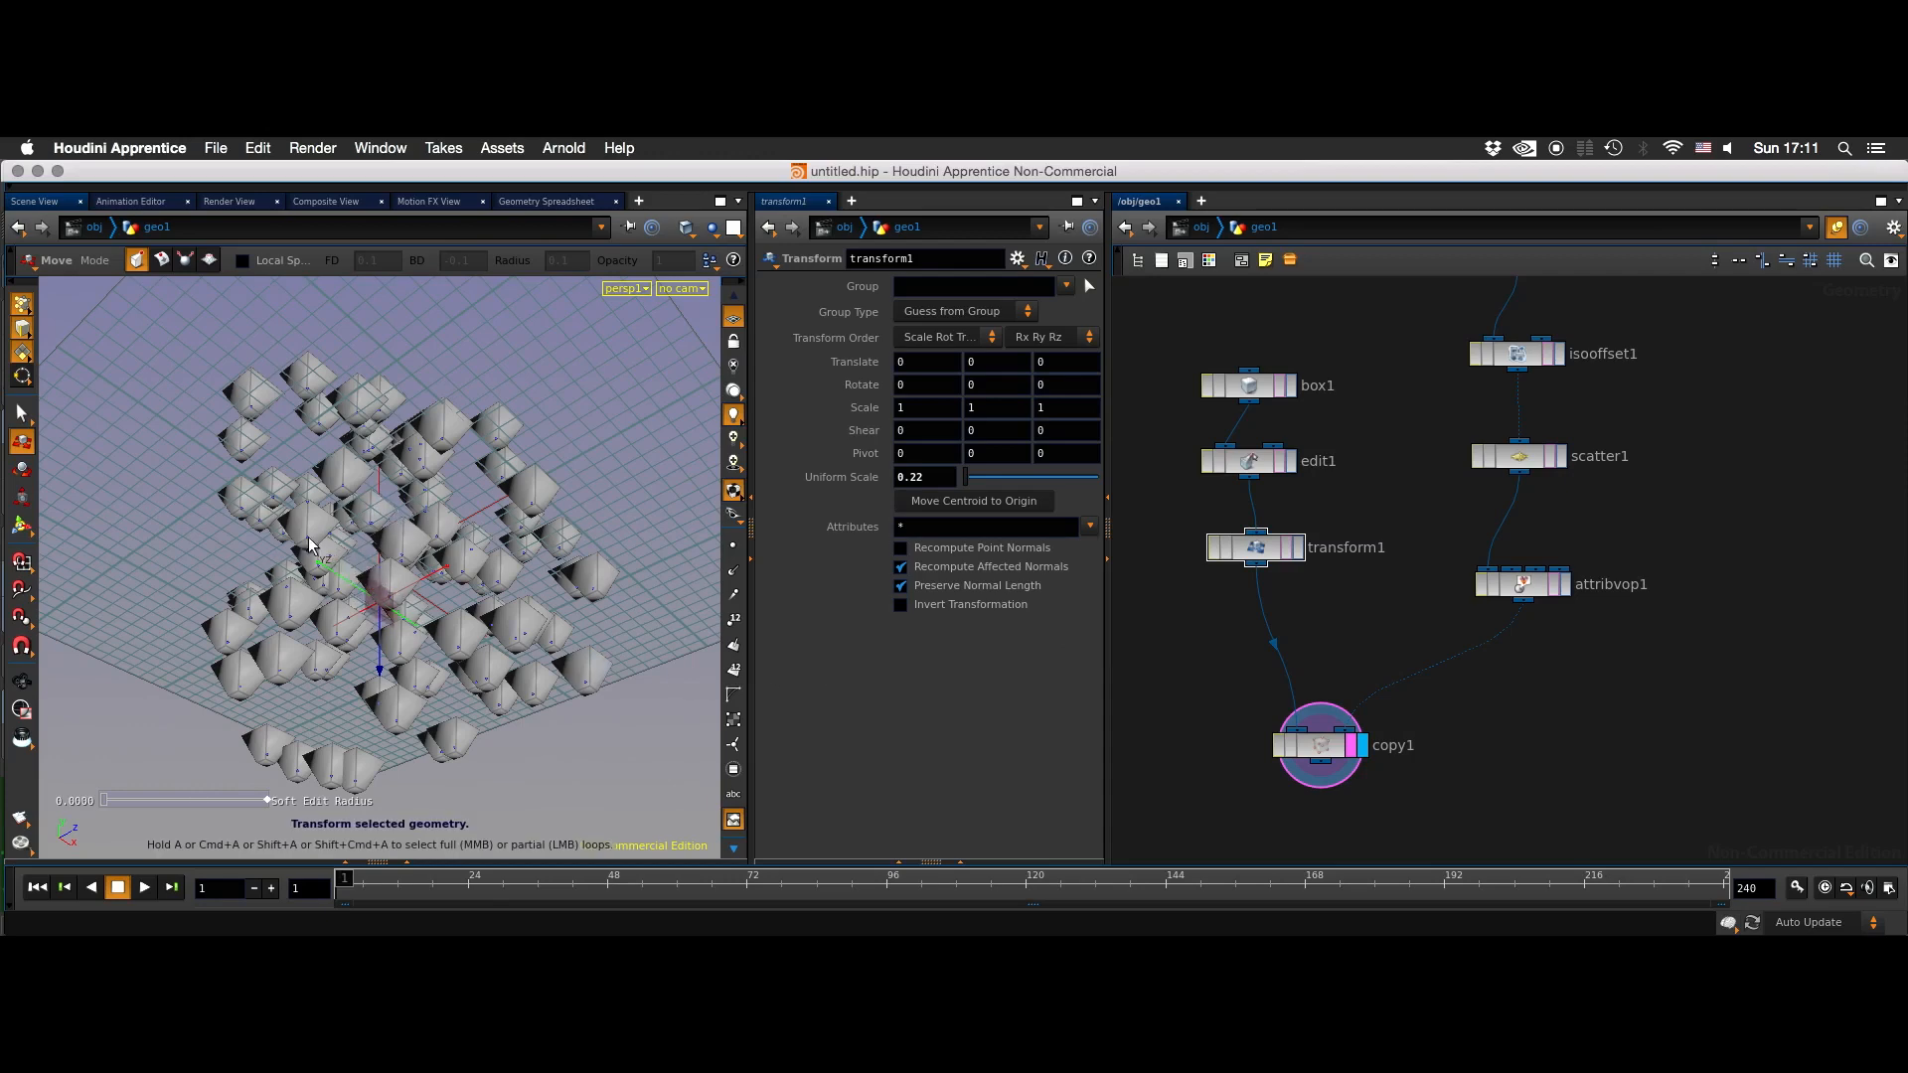
left_click_drag(243, 521, 349, 539, "alt")
right_click_drag(507, 491, 290, 473, "alt")
middle_click_drag(289, 473, 384, 550, "alt")
right_click_drag(626, 497, 465, 437, "alt")
middle_click_drag(465, 437, 537, 510, "alt")
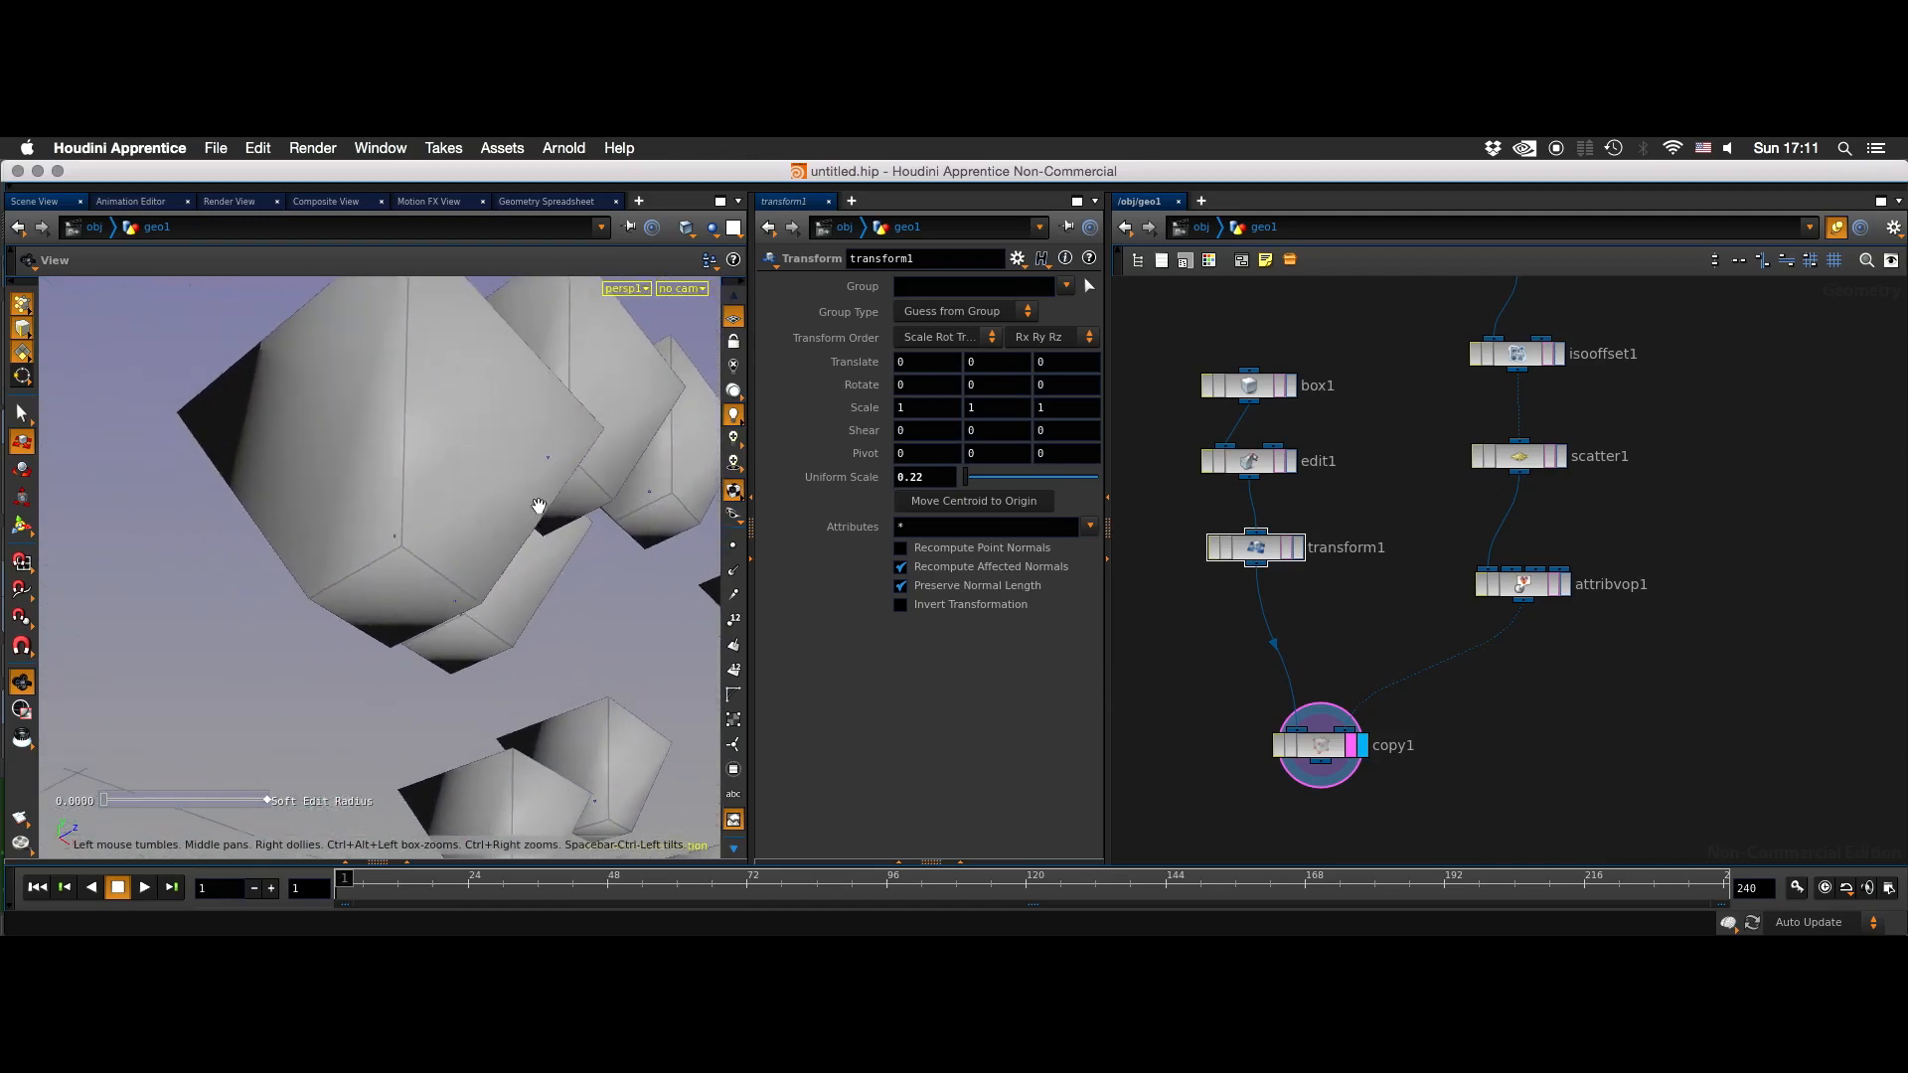
left_click(402, 594)
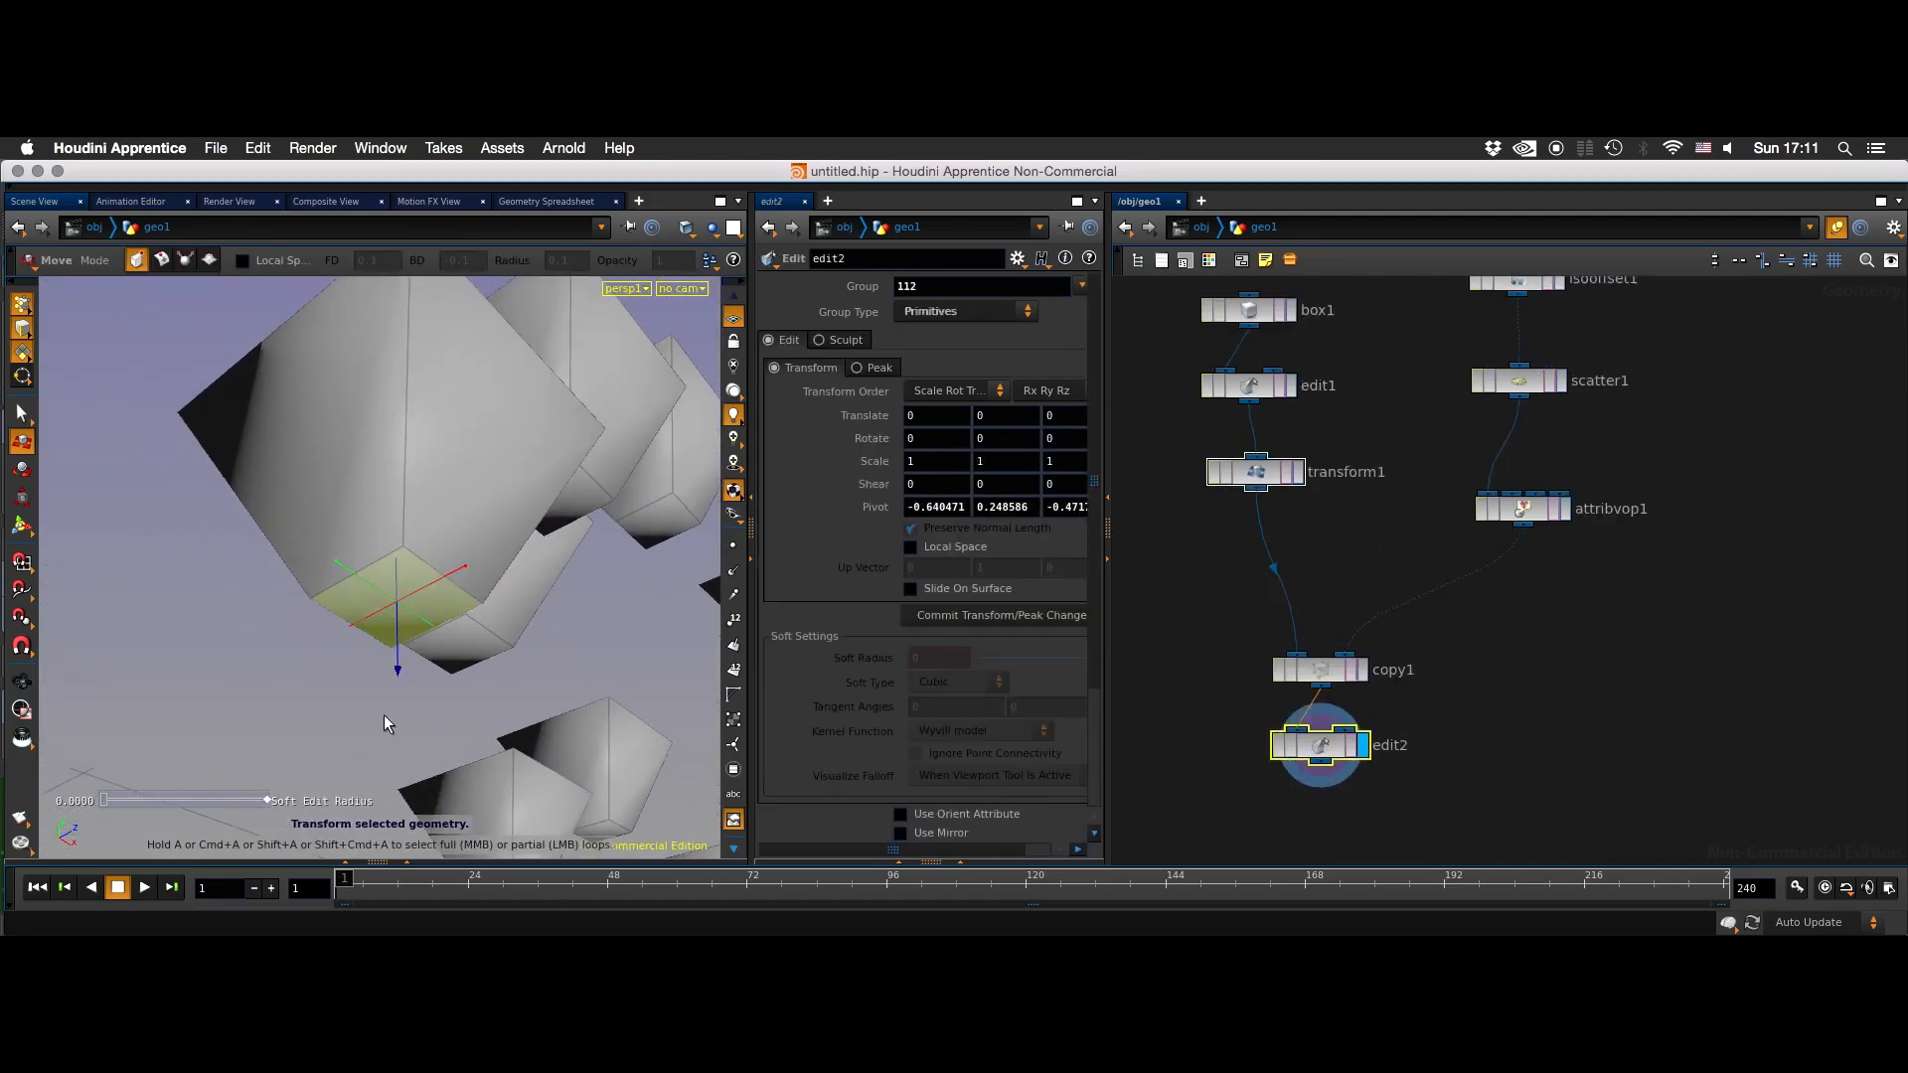
middle_click_drag(402, 678, 377, 646, "alt")
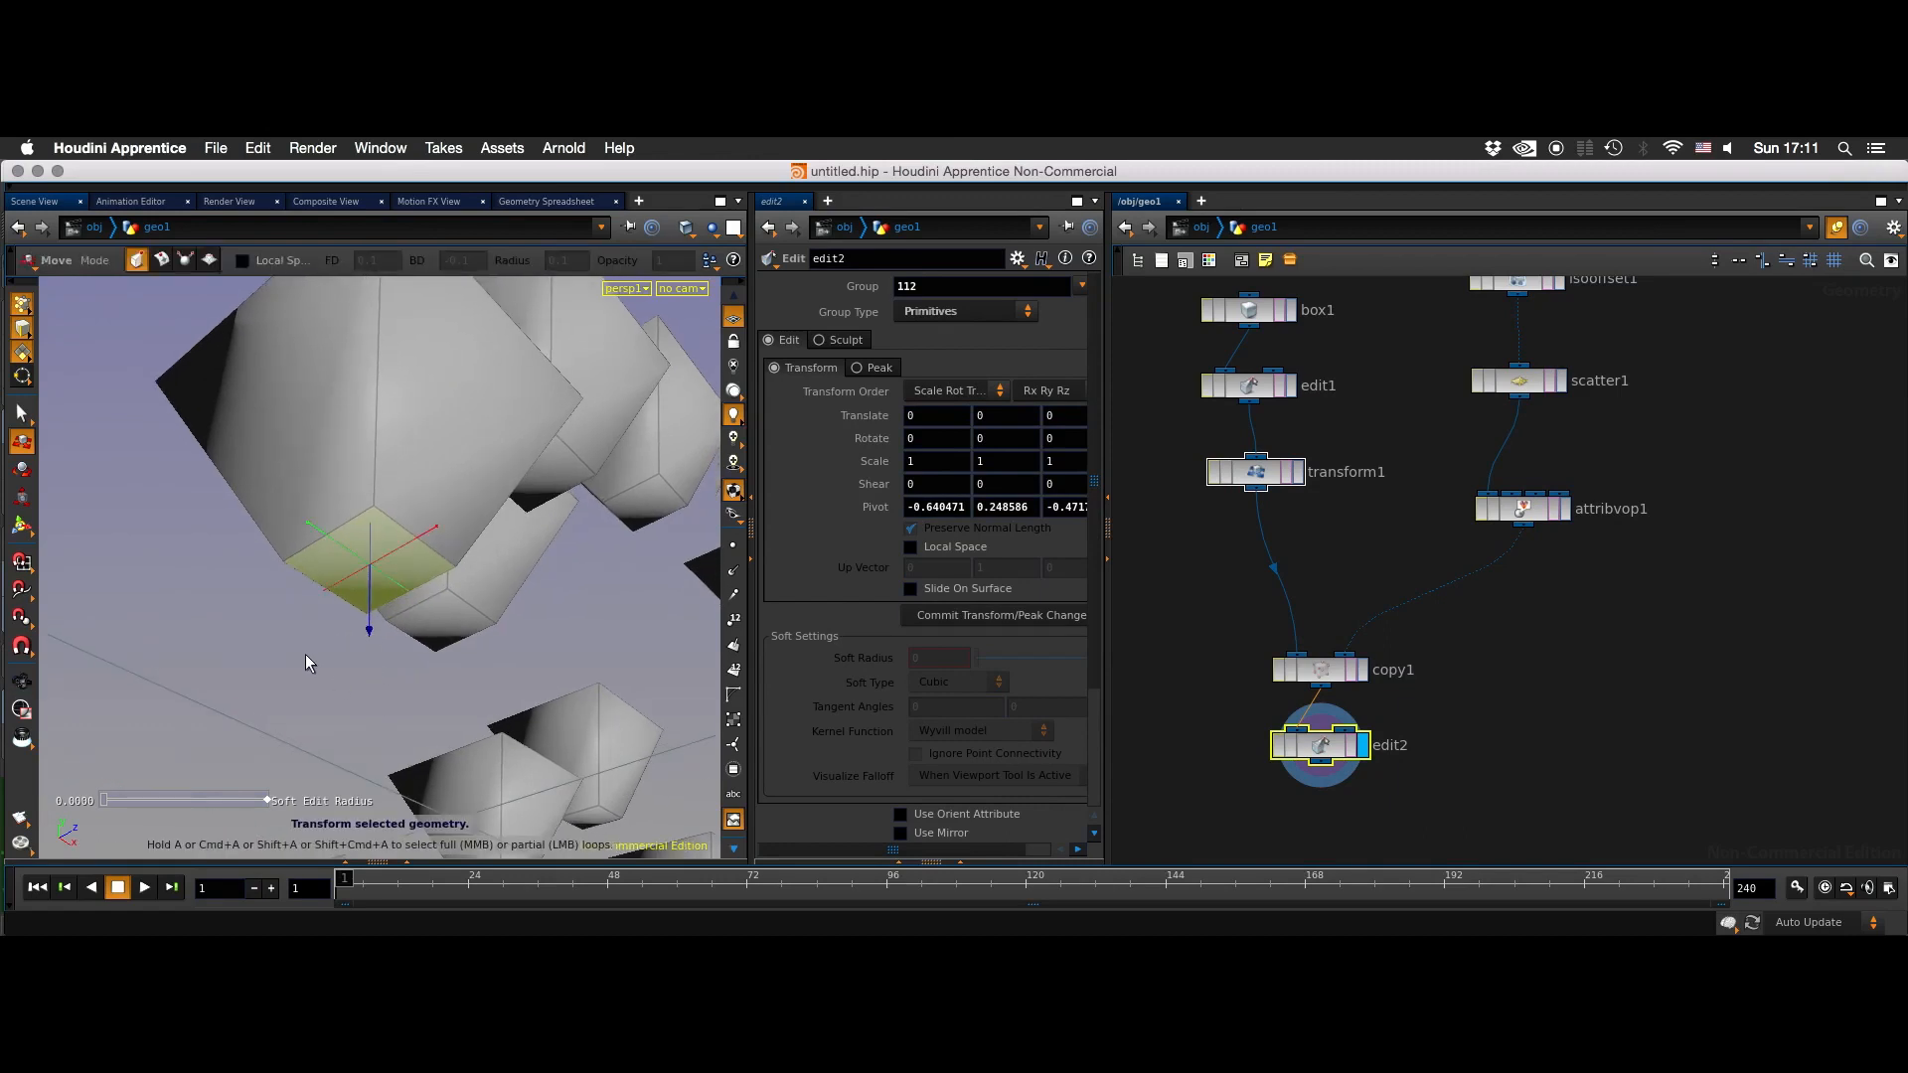
key("Delete")
left_click(1501, 698)
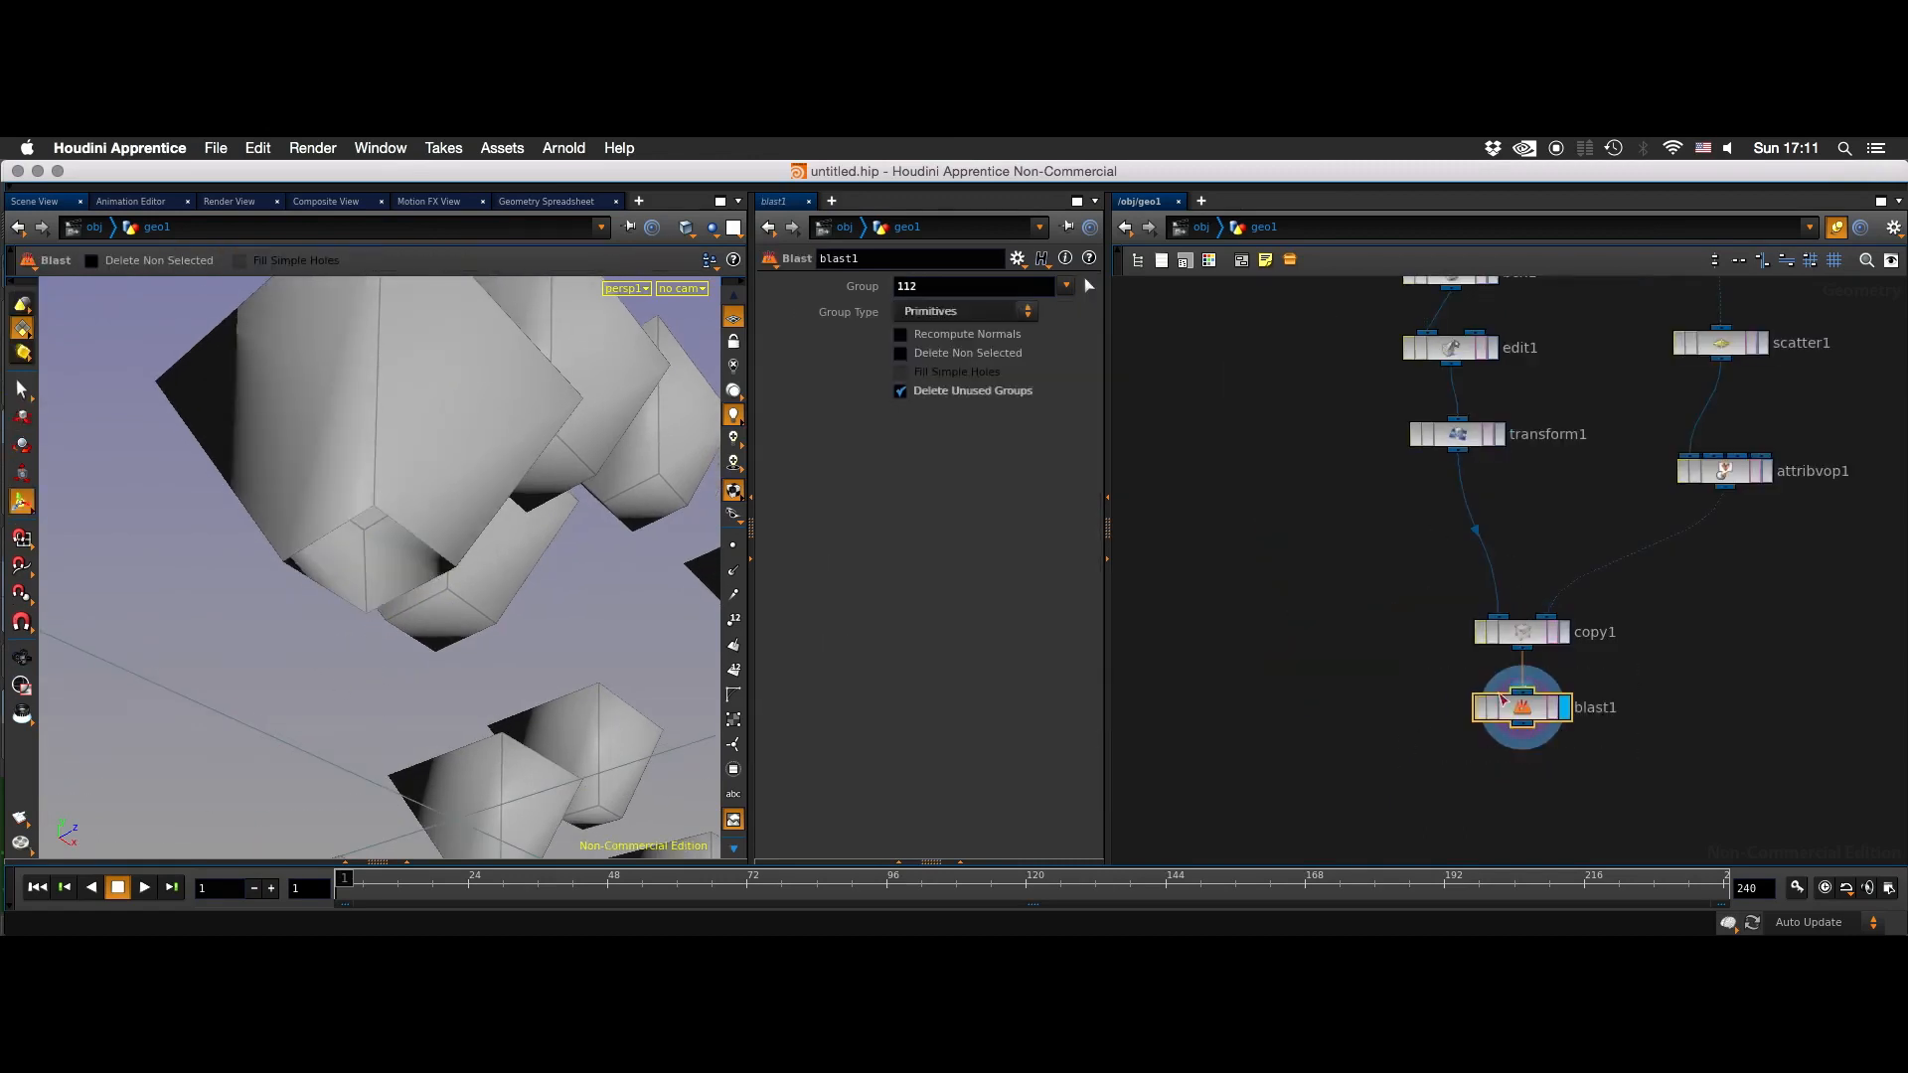
- Move blast1 away from copy1 and enable Delete Non Selected so only the chosen face is kept
left_click(1553, 711)
middle_click_drag(1696, 675, 1562, 642)
left_click_drag(1381, 679, 1732, 749)
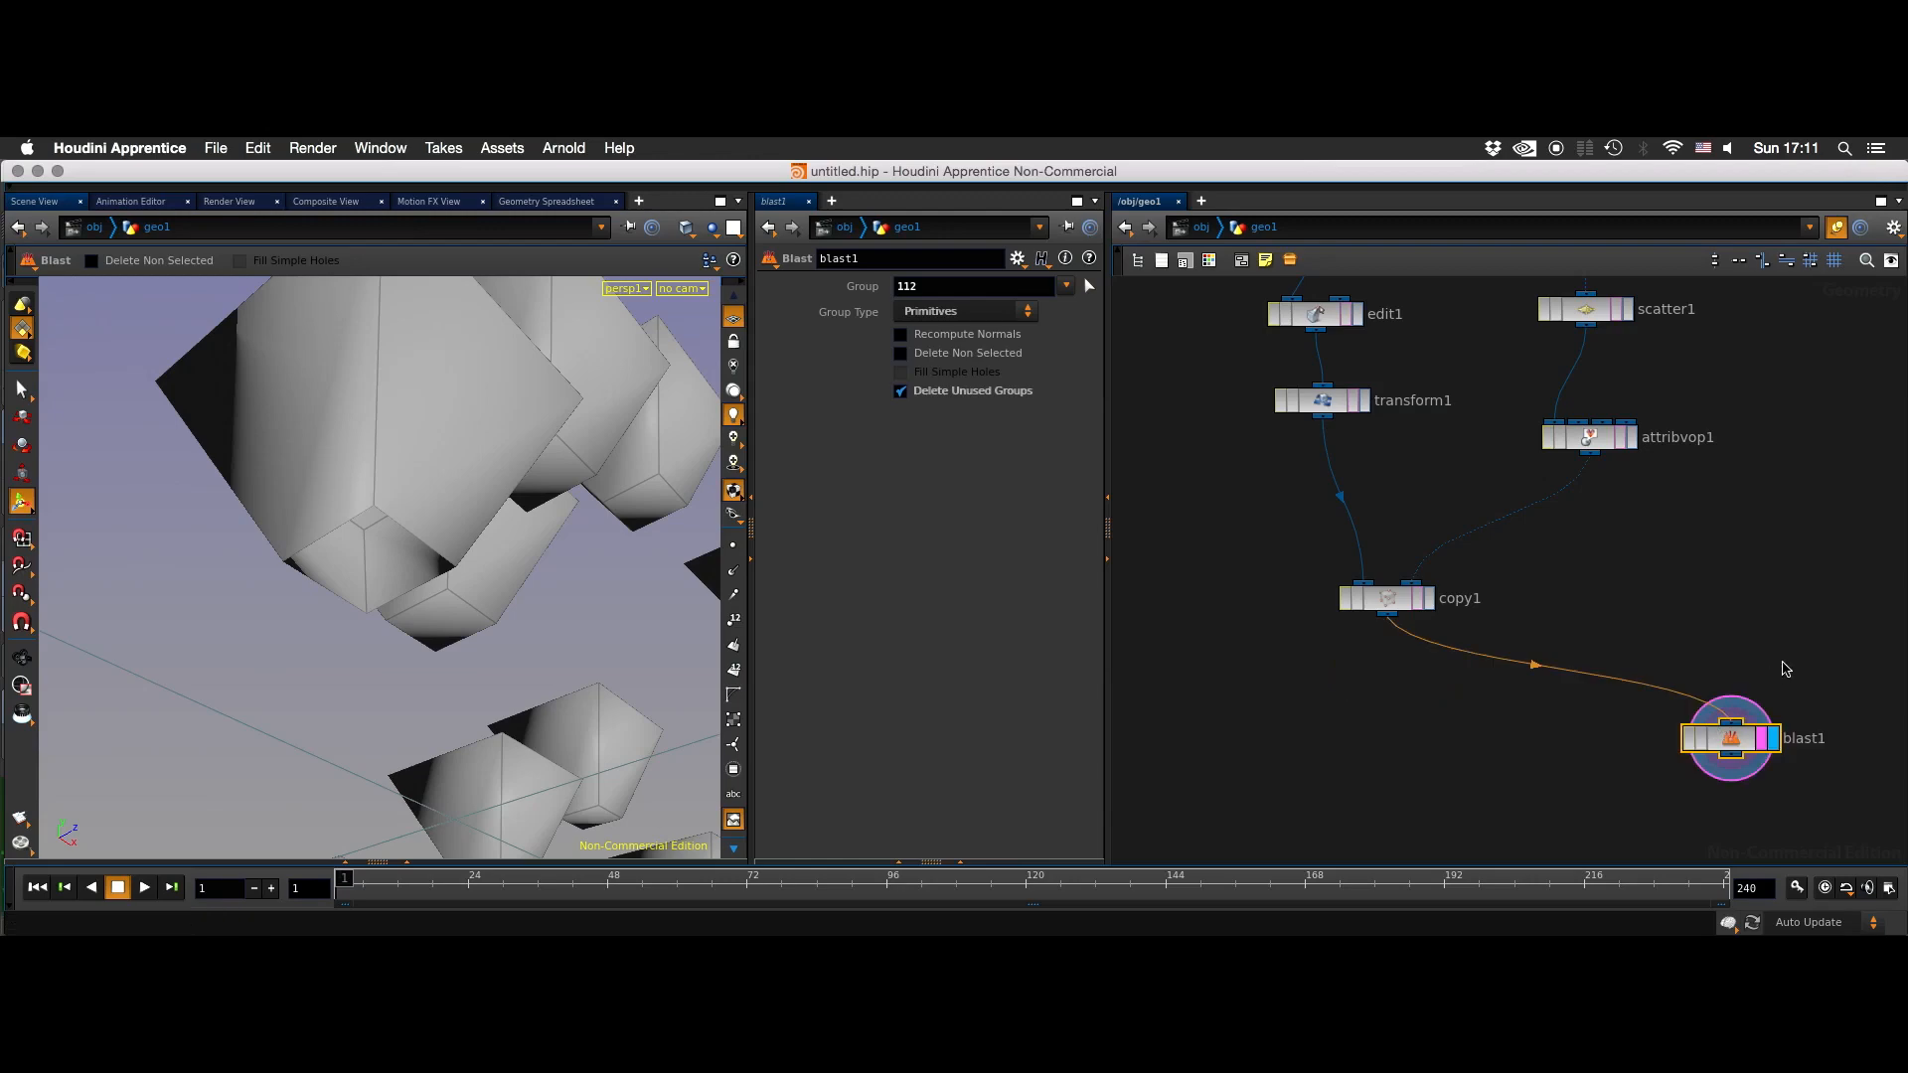
middle_click_drag(1786, 669, 1690, 610)
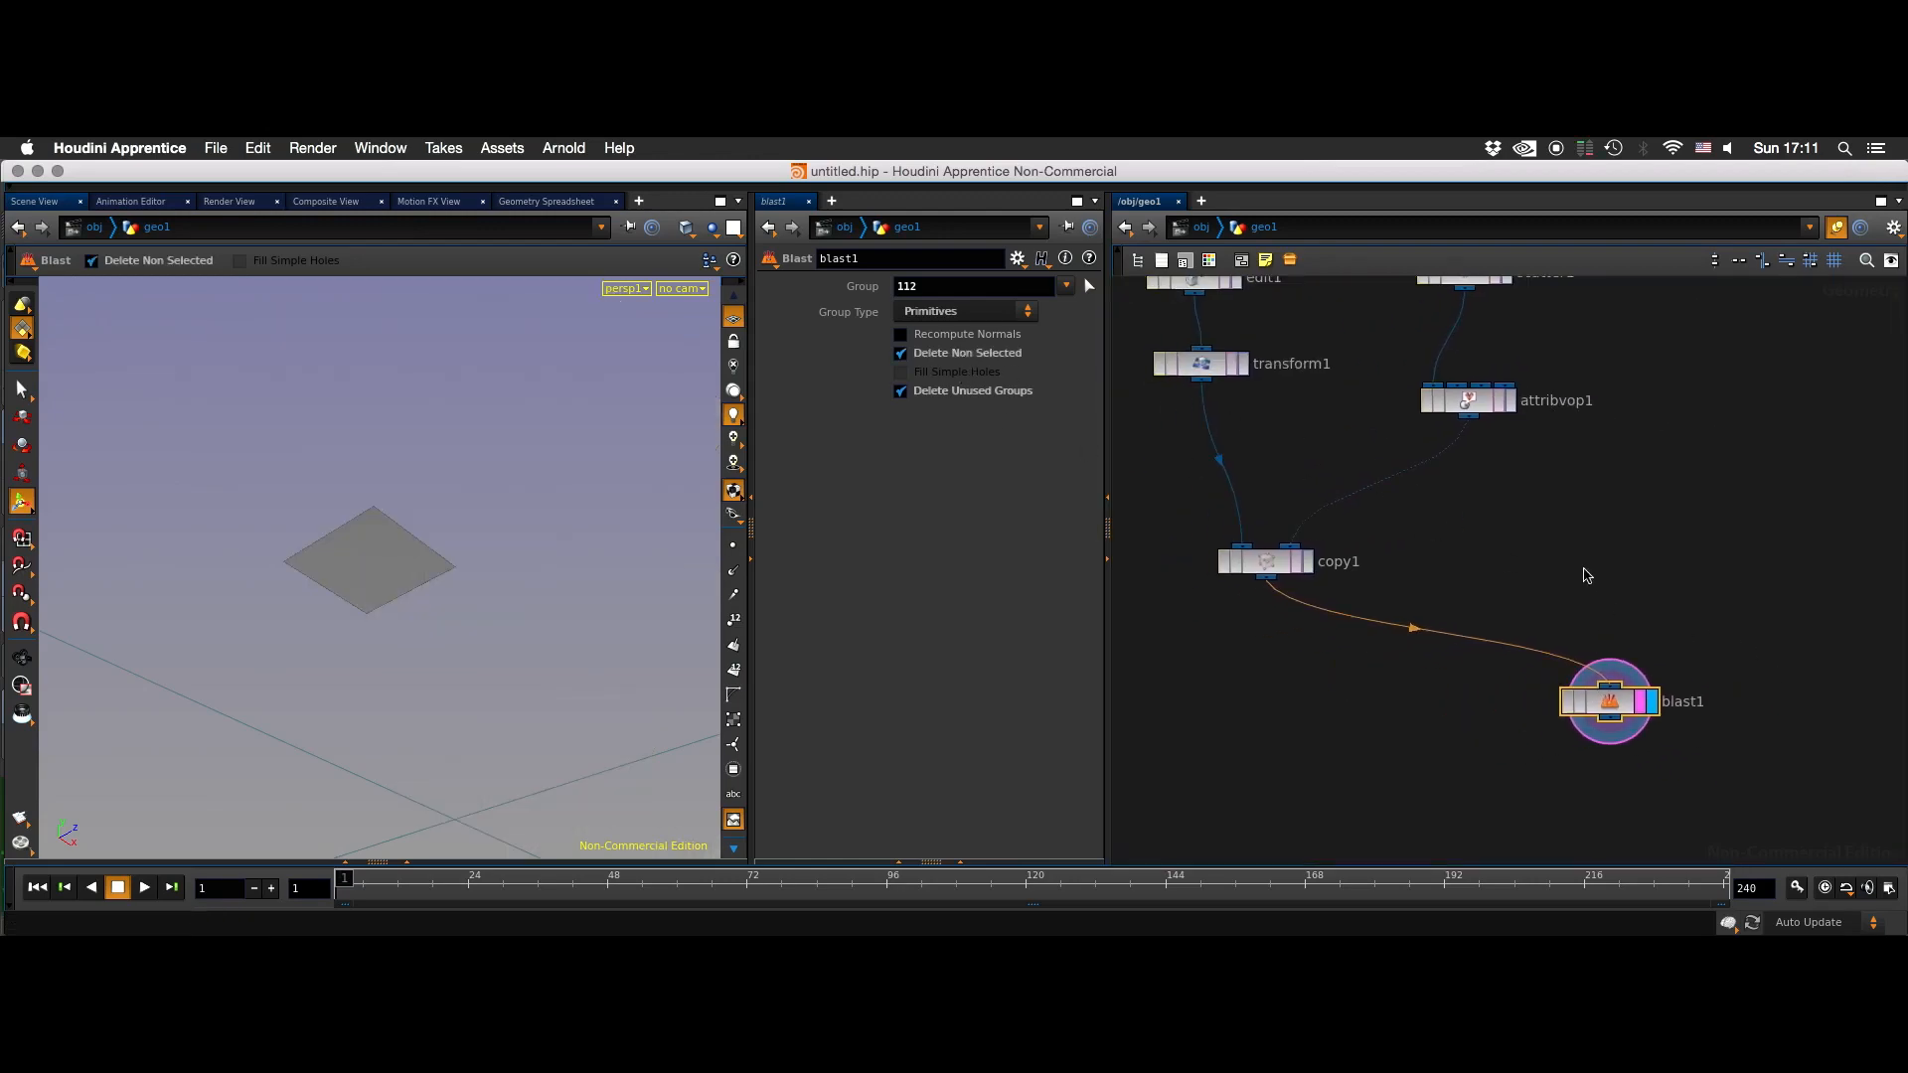
- Scrub the timeline to frame 7 and display copy1 to compare the isolated face with all the copies
key("Escape")
left_click_drag(347, 621, 473, 689)
left_click_drag(350, 894, 474, 784)
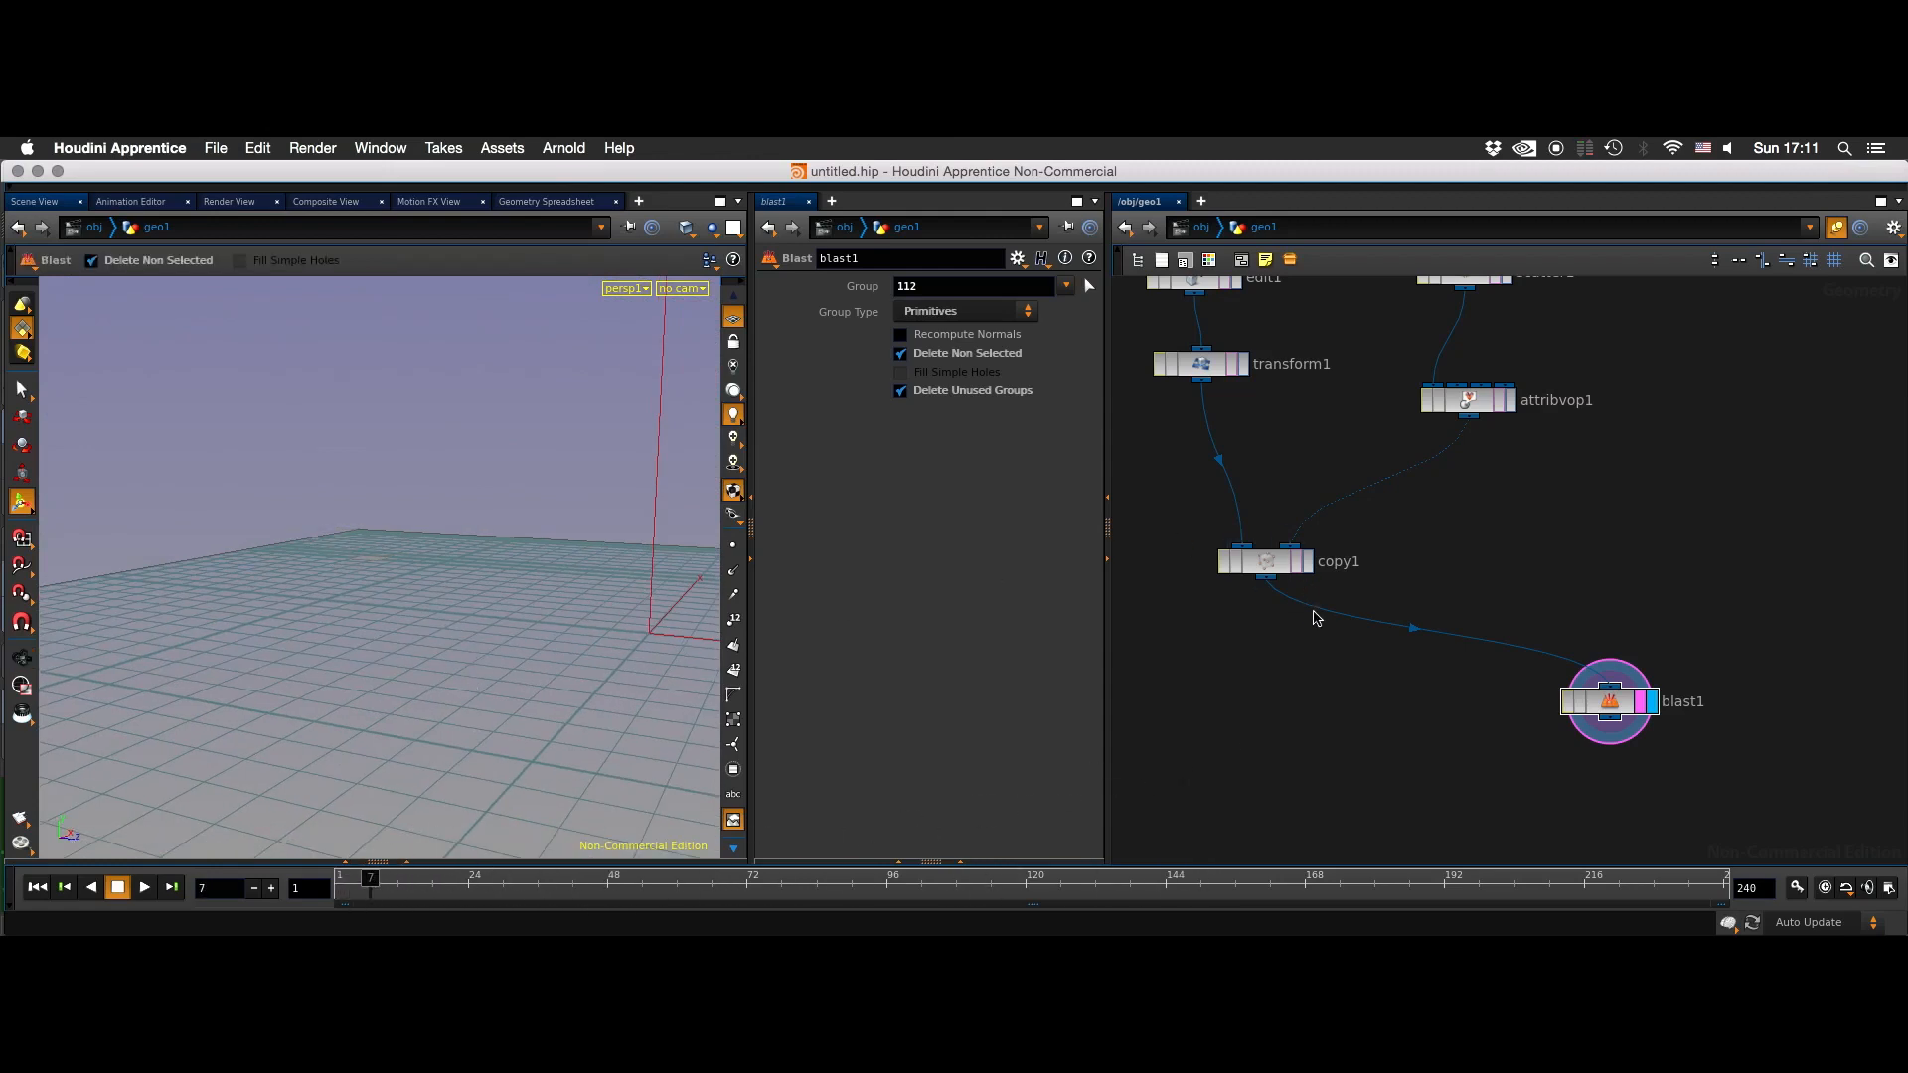
left_click(1308, 563)
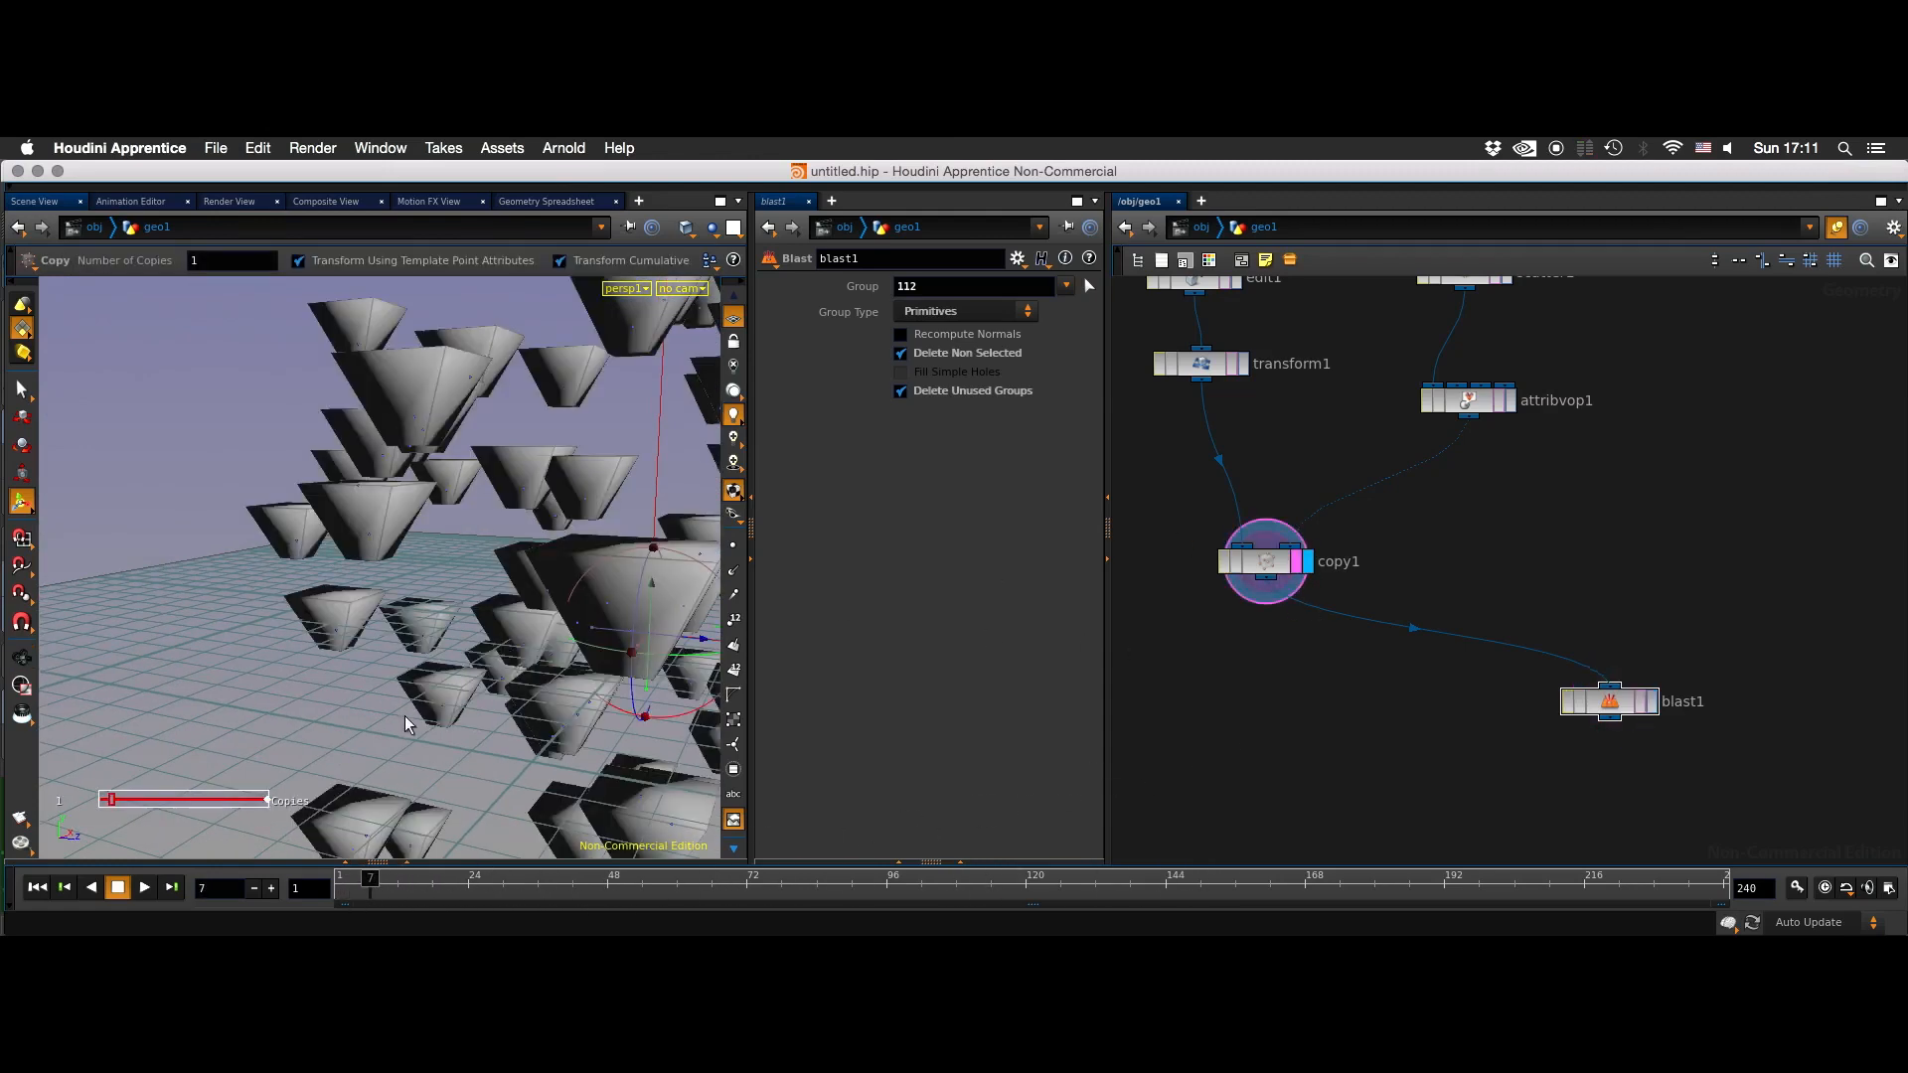
key("Escape")
left_click_drag(378, 718, 380, 664)
middle_click_drag(1389, 699, 1126, 568)
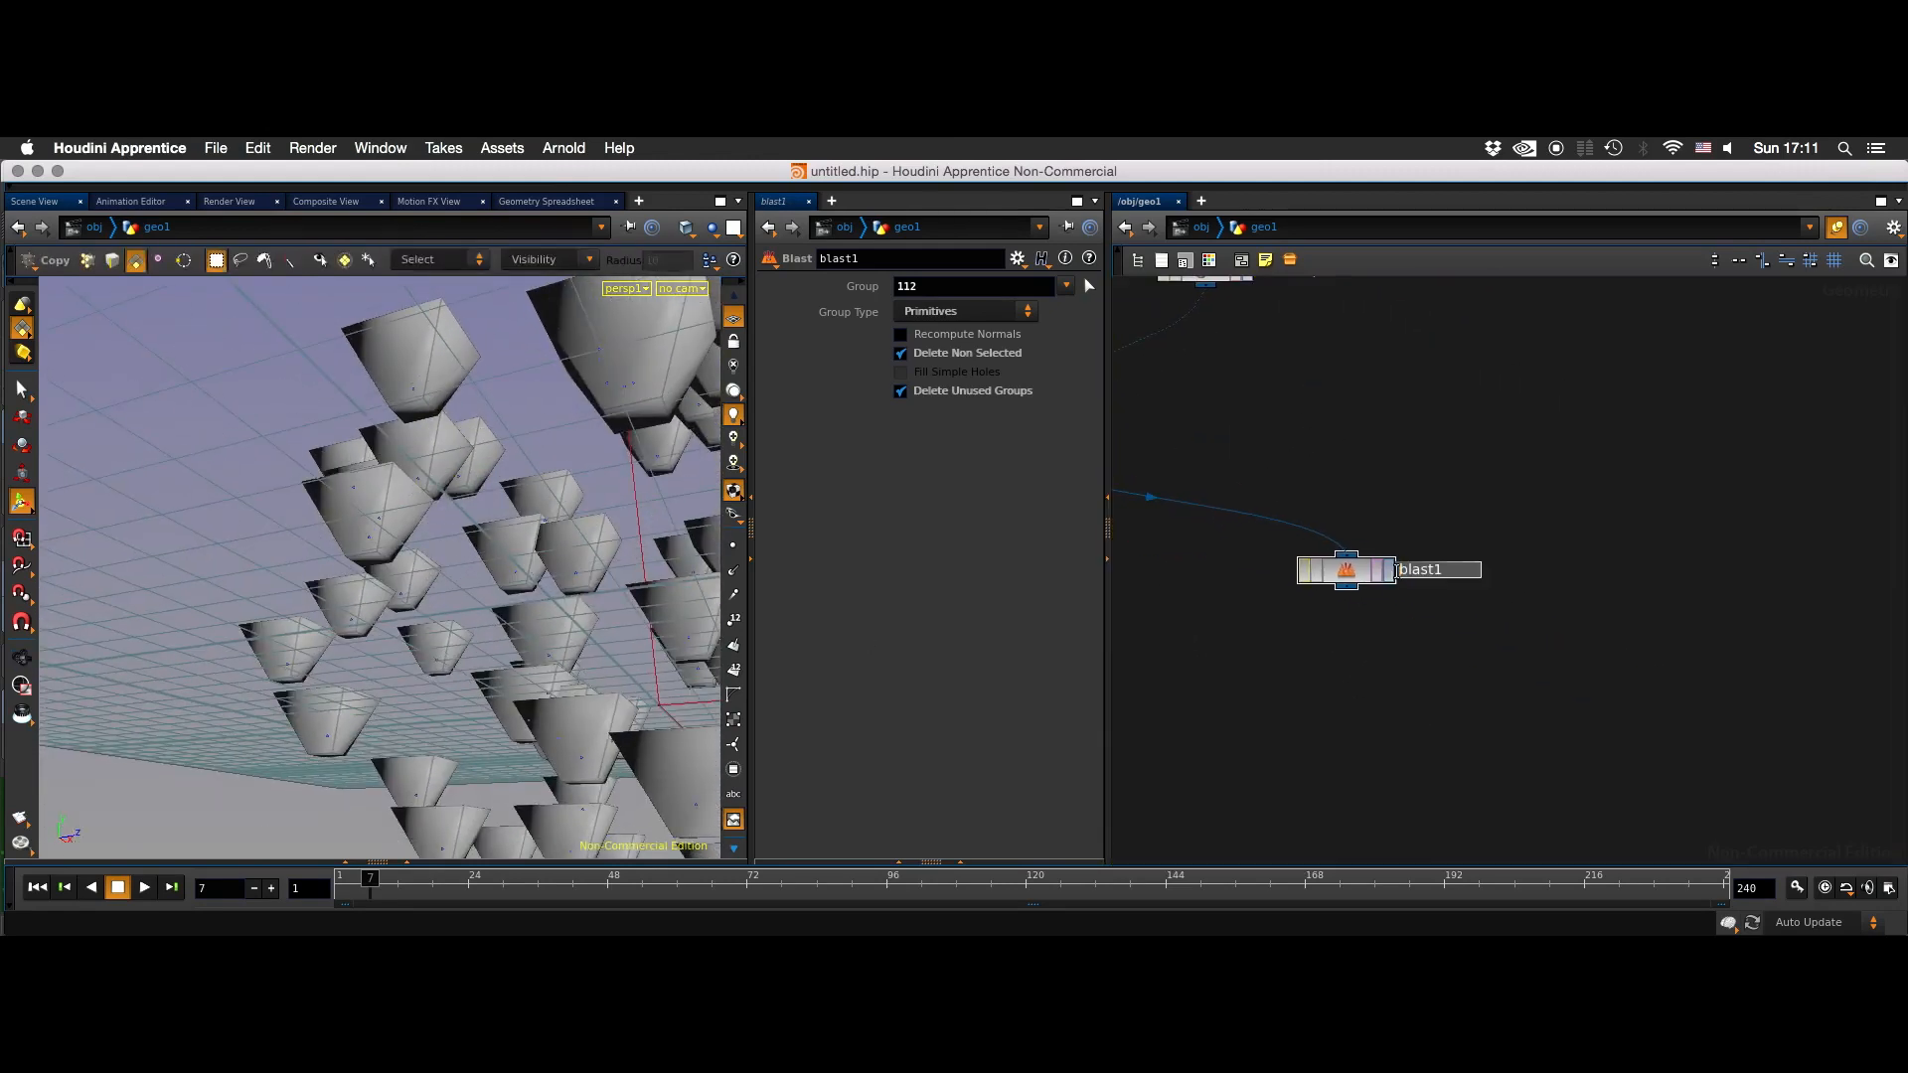
- Display blast1 and uniformly scale its face to about 0.335 with an Edit node
left_click(1388, 570)
right_click_drag(477, 549, 717, 469, "alt")
key("s")
left_click(347, 545)
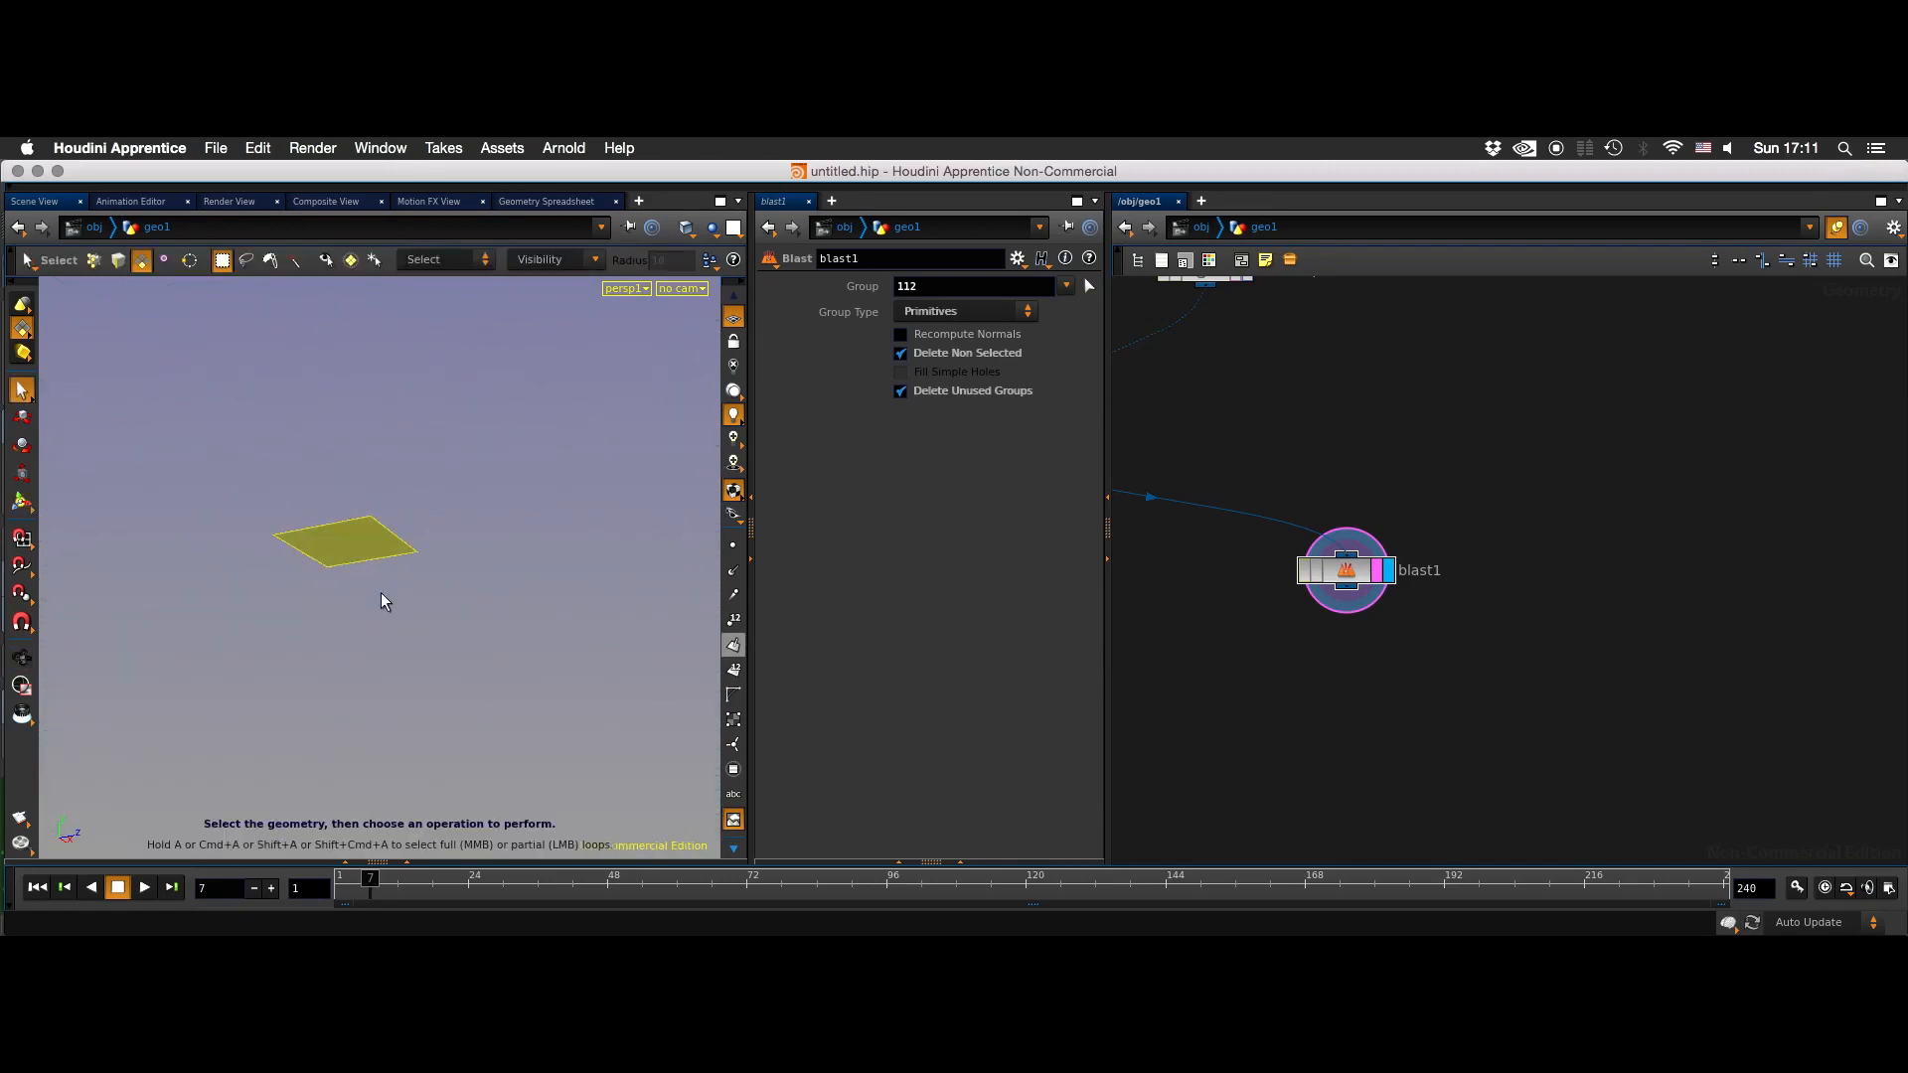
key("t")
key("e")
left_click_drag(278, 561, 341, 540)
key("d")
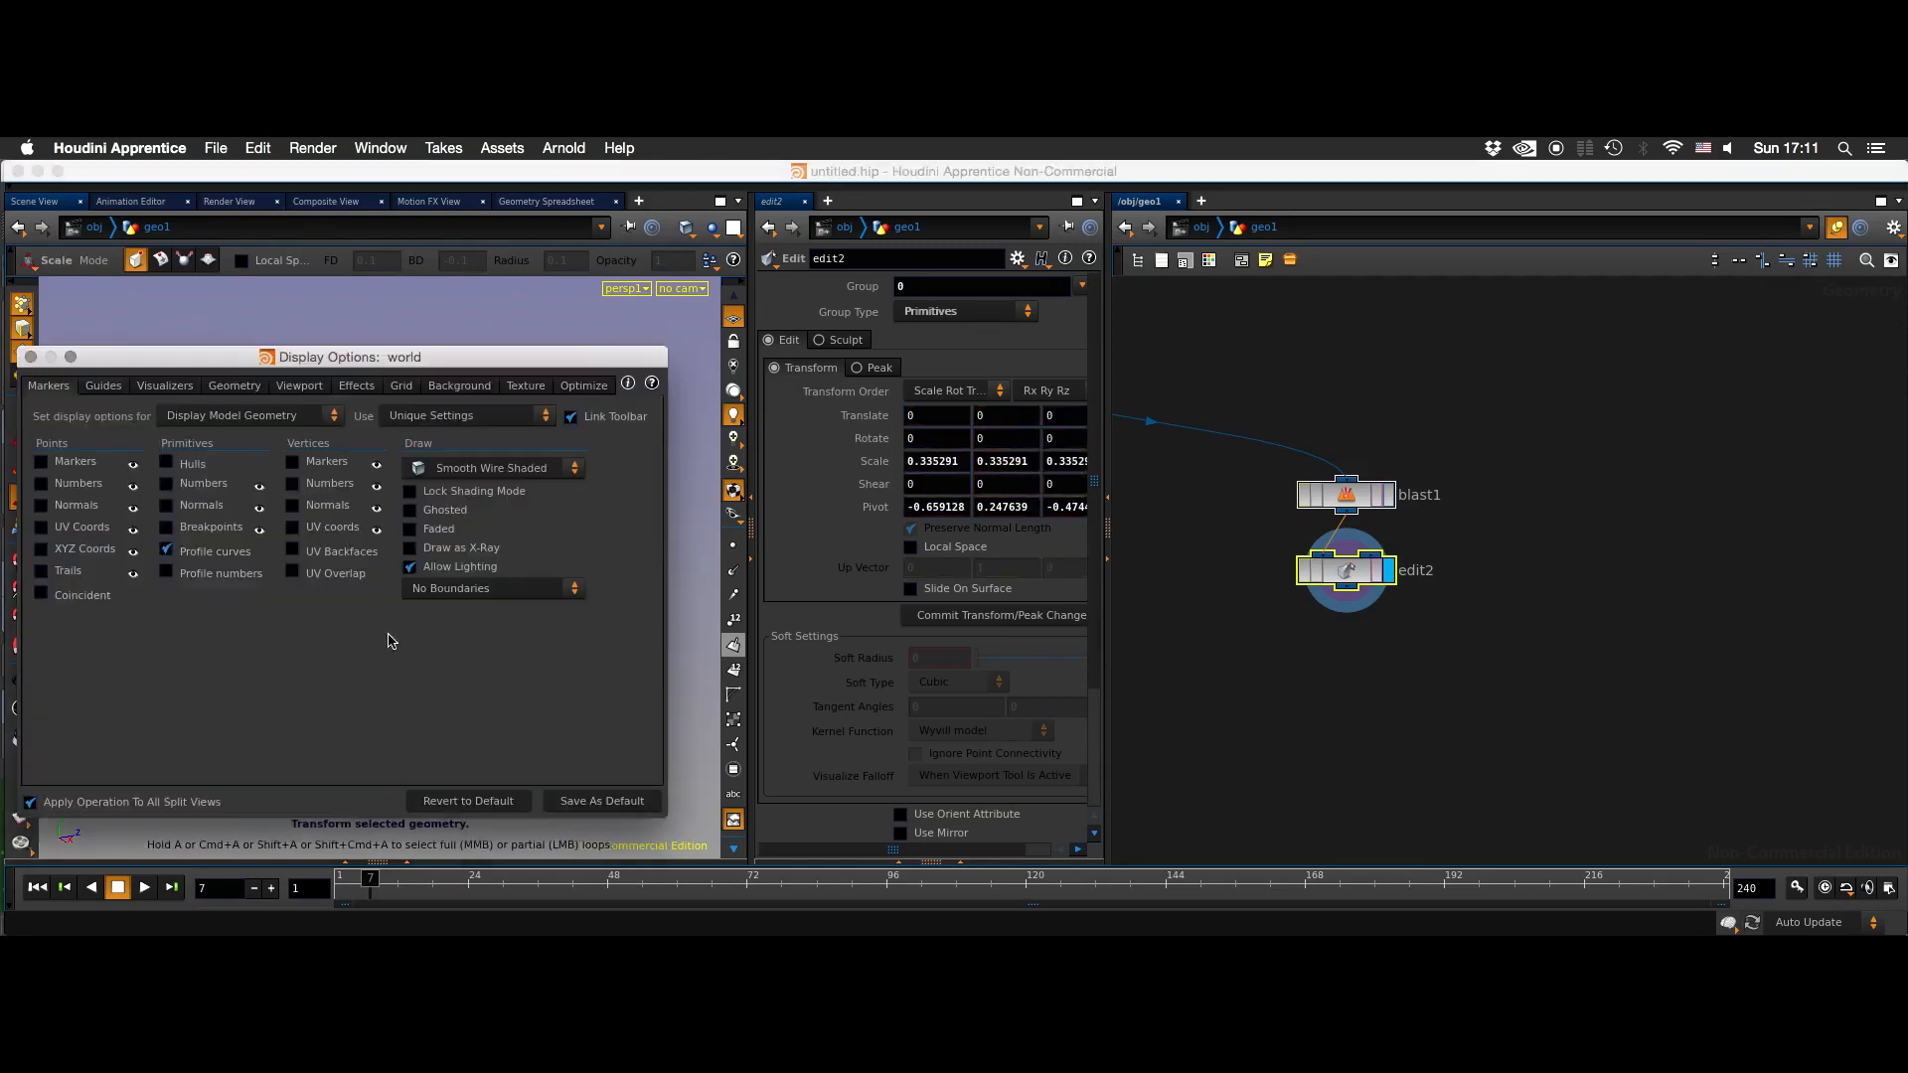
left_click(31, 356)
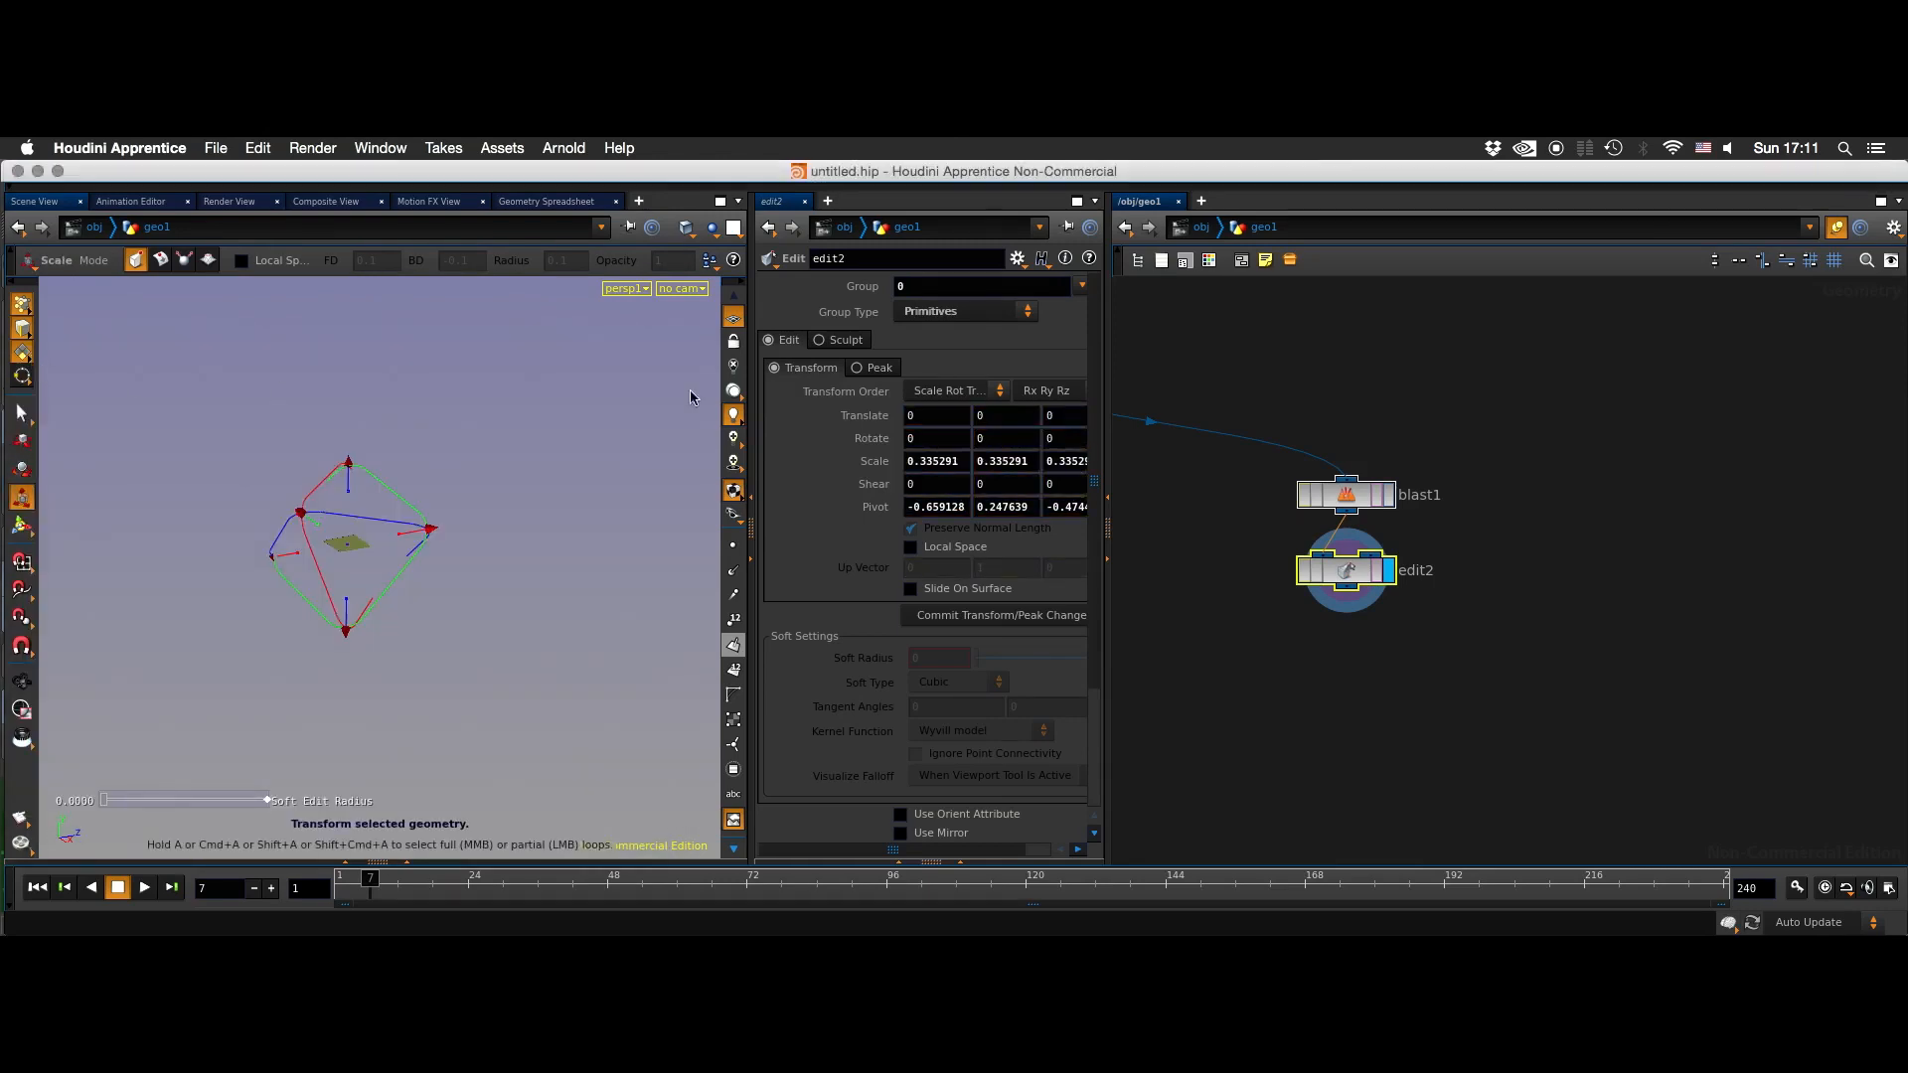
- Add a PolyExtrude node below edit2 and connect edit2's output to its first input
key("Tab")
type("polye")
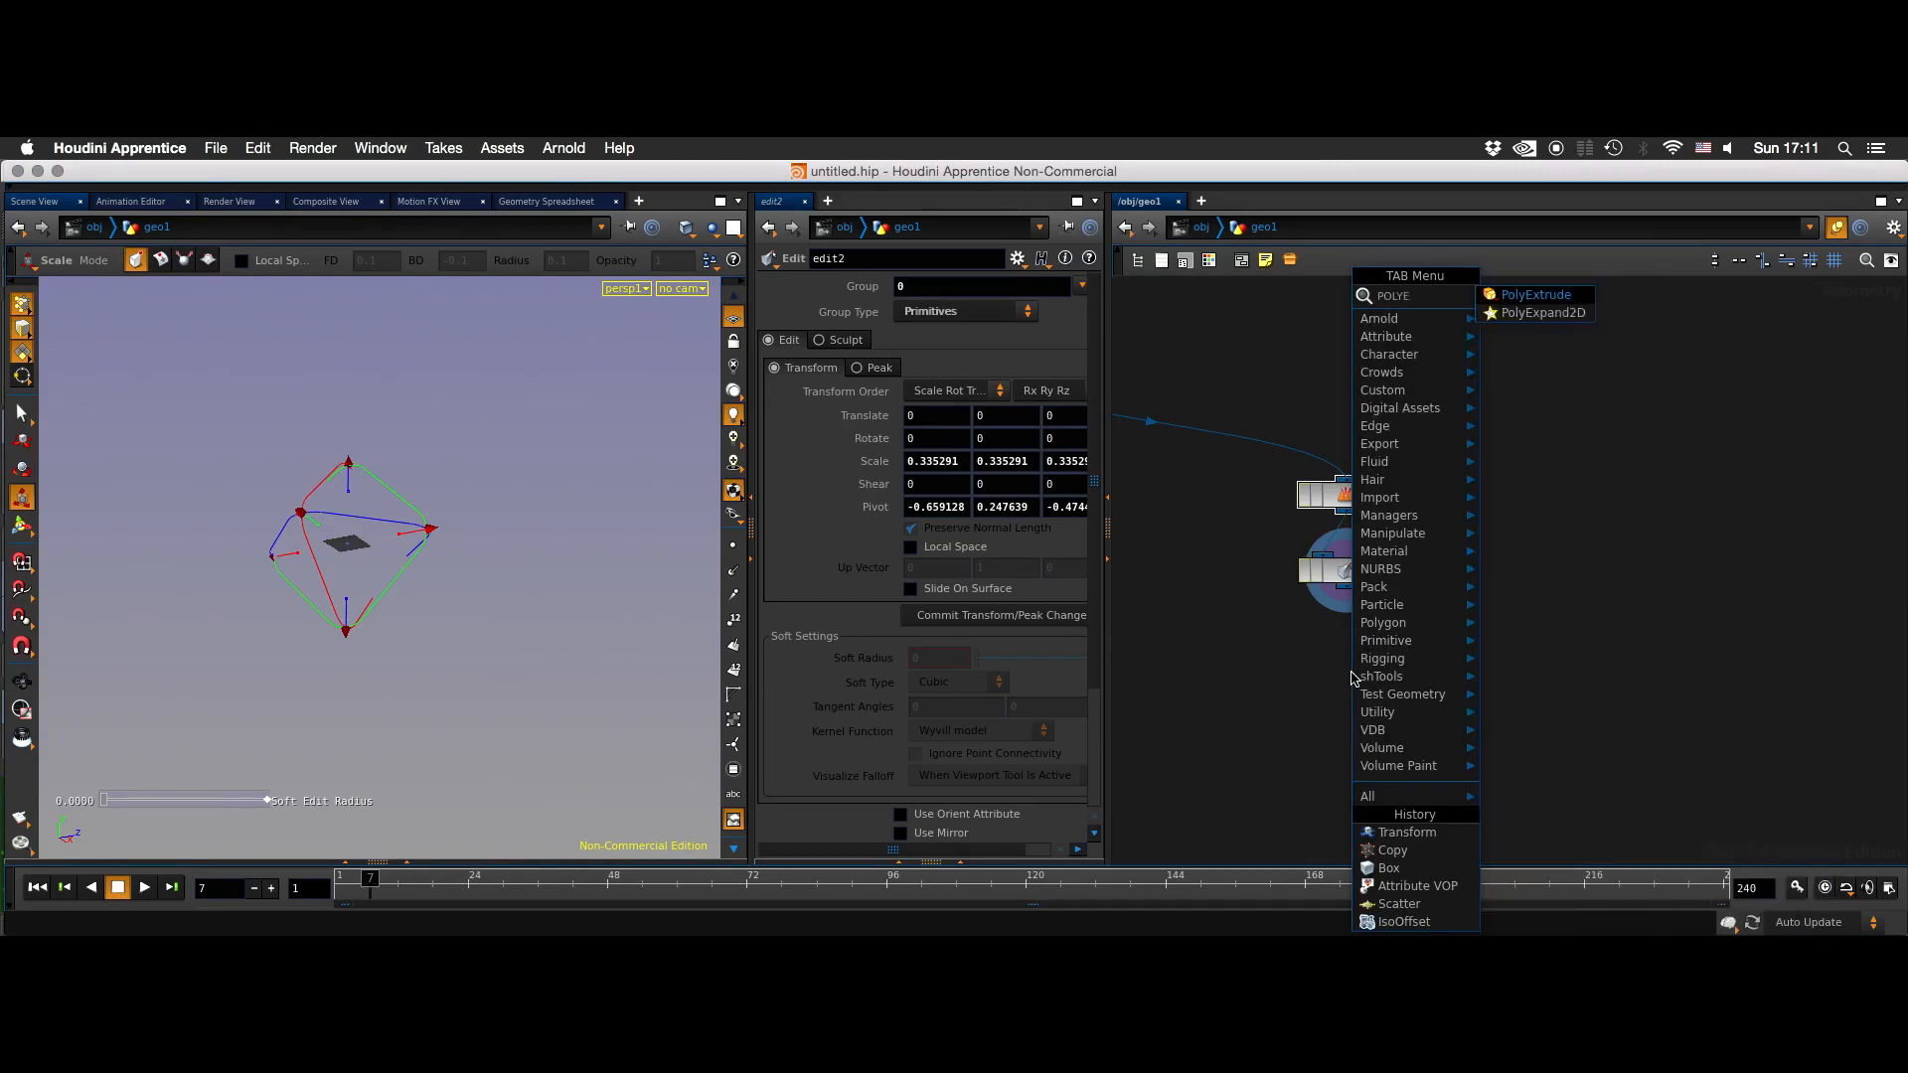
key("Down")
key("Return")
left_click(1351, 679)
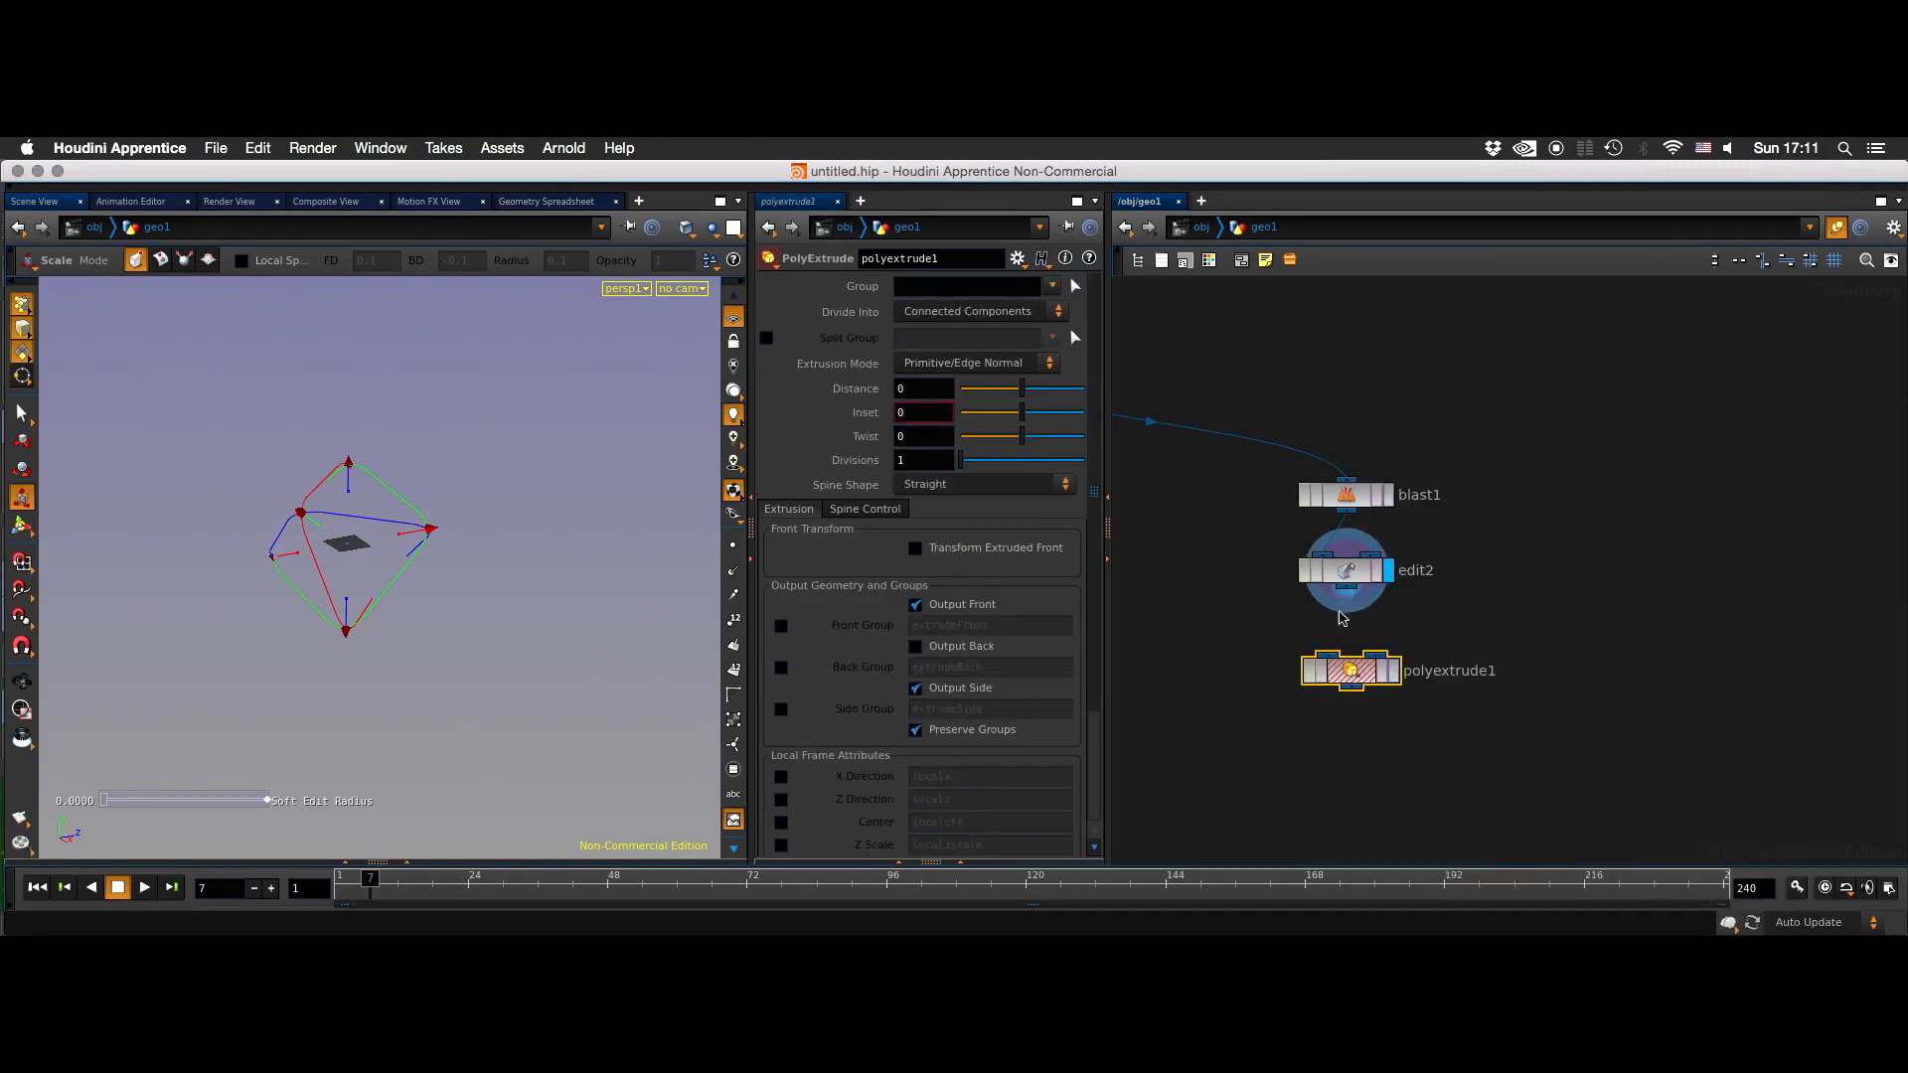
left_click_drag(1346, 588, 1350, 655)
- Display the PolyExtrude result and set its Distance to 0.06, Twist to 131 and Divisions to 5
left_click(1393, 671)
left_click_drag(1021, 388, 1030, 398)
left_click_drag(961, 460, 1068, 437)
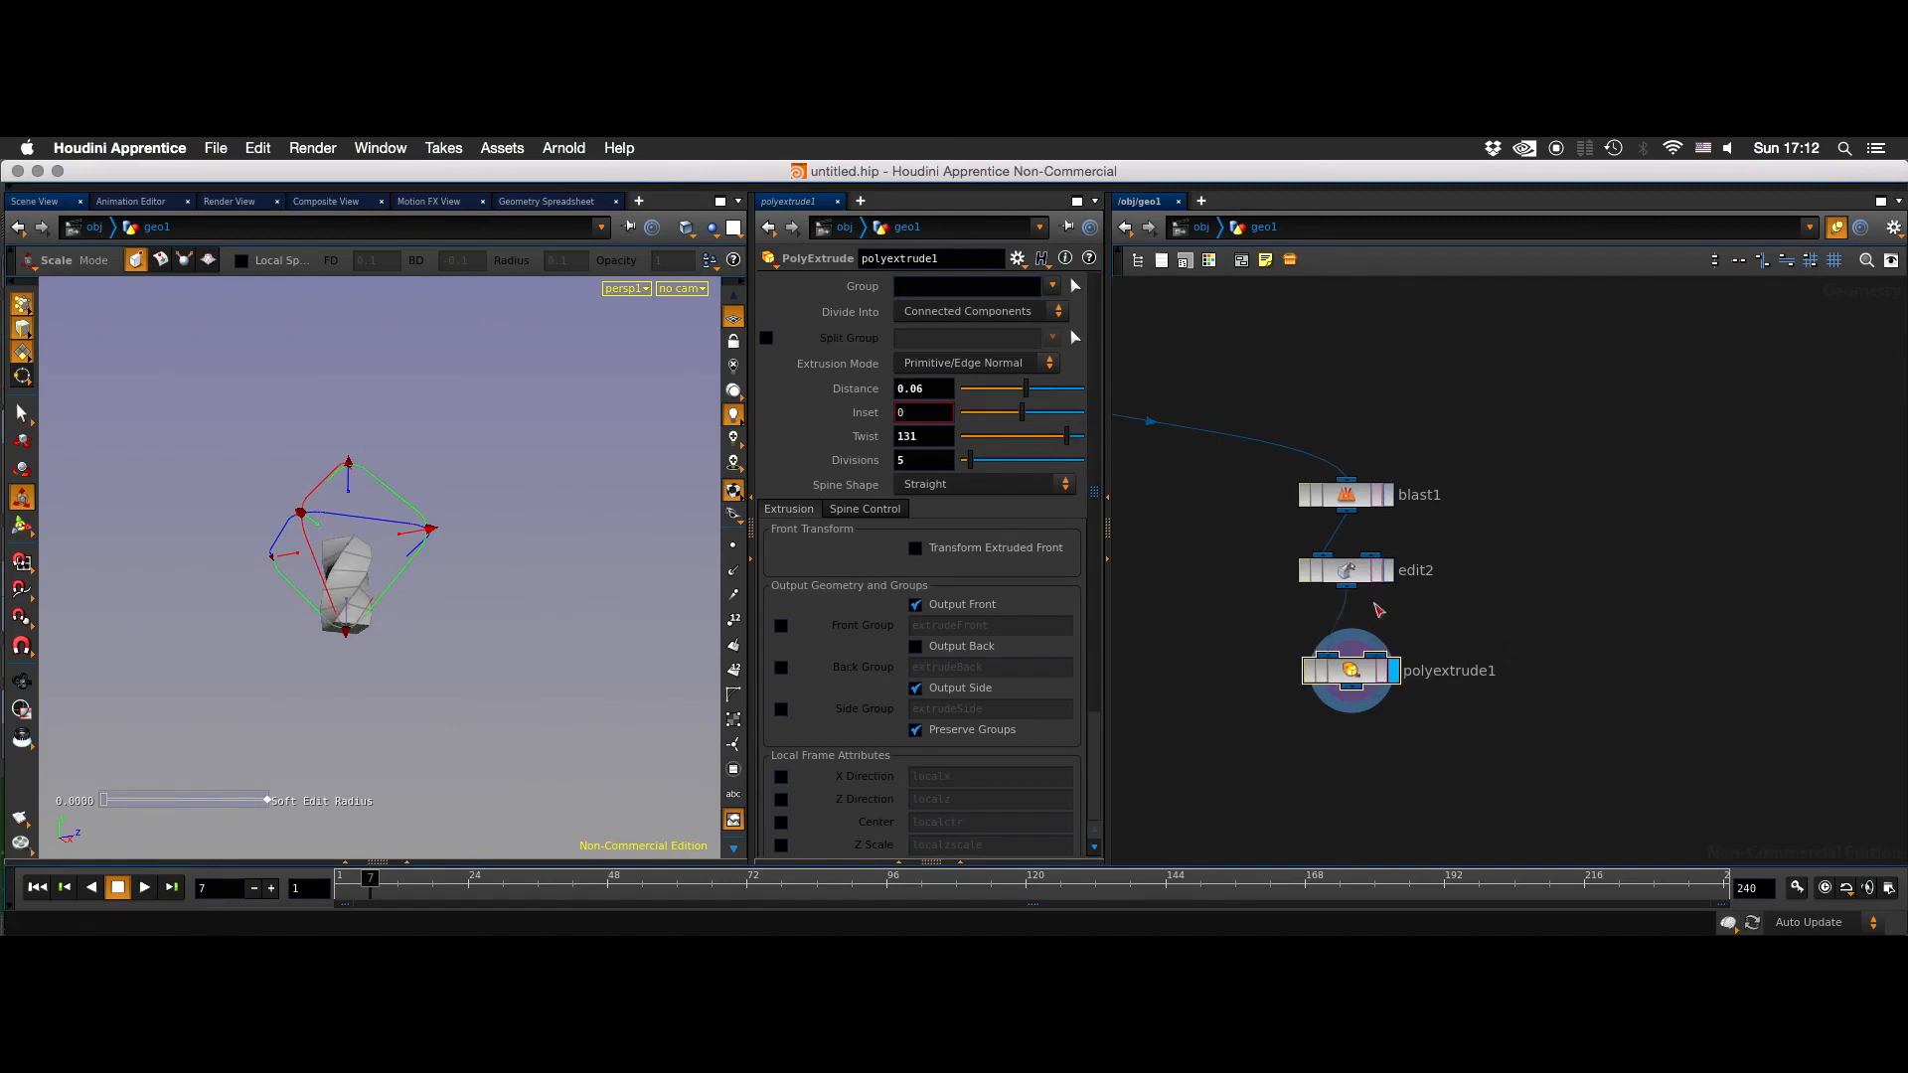
- Scrub the timeline to frame 75 and display copy1 to examine the copied shapes around the extrusion
middle_click_drag(1205, 576, 1384, 537)
left_click(755, 879)
mouse_move(753, 881)
left_mouse_down()
mouse_move(406, 885)
mouse_move(1310, 886)
mouse_move(621, 898)
mouse_move(766, 887)
left_mouse_up()
left_click(1201, 320)
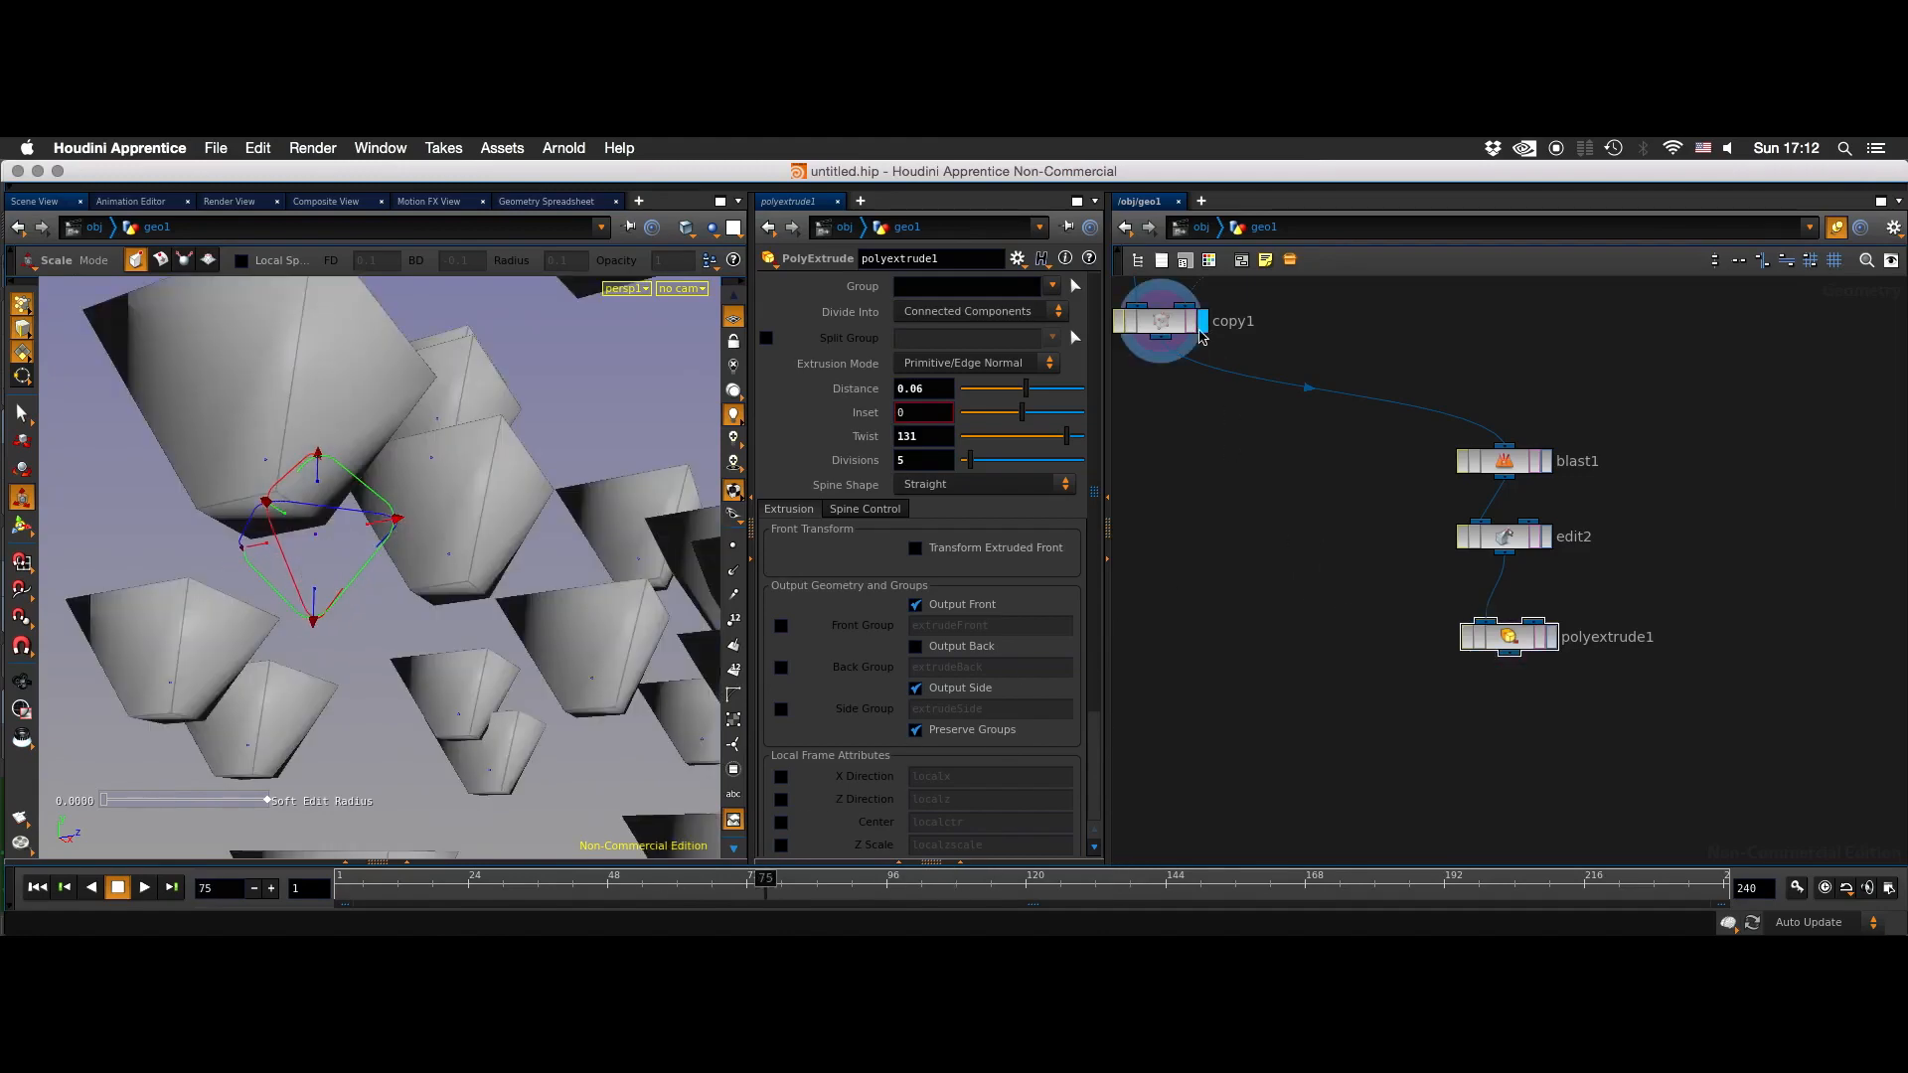
key("Escape")
left_click_drag(533, 501, 659, 639)
middle_click_drag(659, 639, 641, 611)
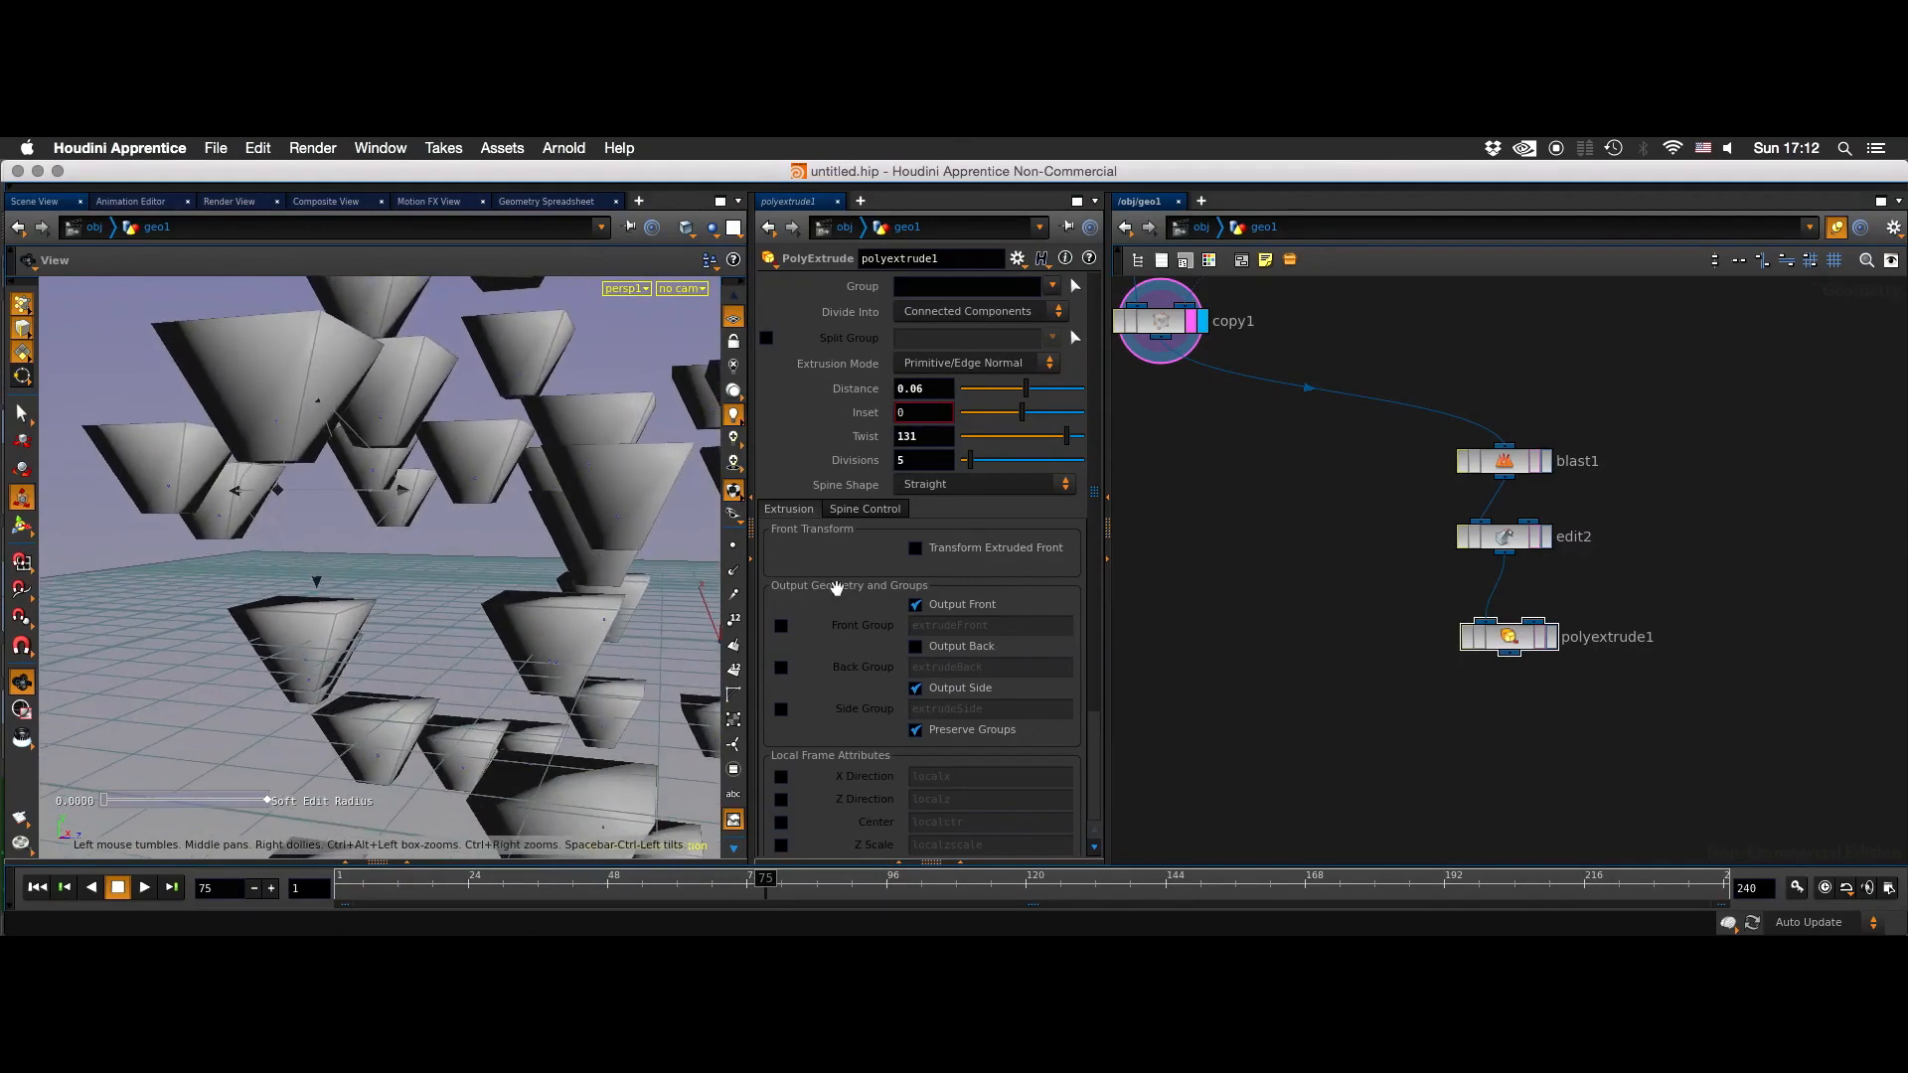
- Add a Merge node below the copy1 and polyextrude1 branches
middle_click_drag(1364, 712, 1420, 648)
key("Tab")
type("merge")
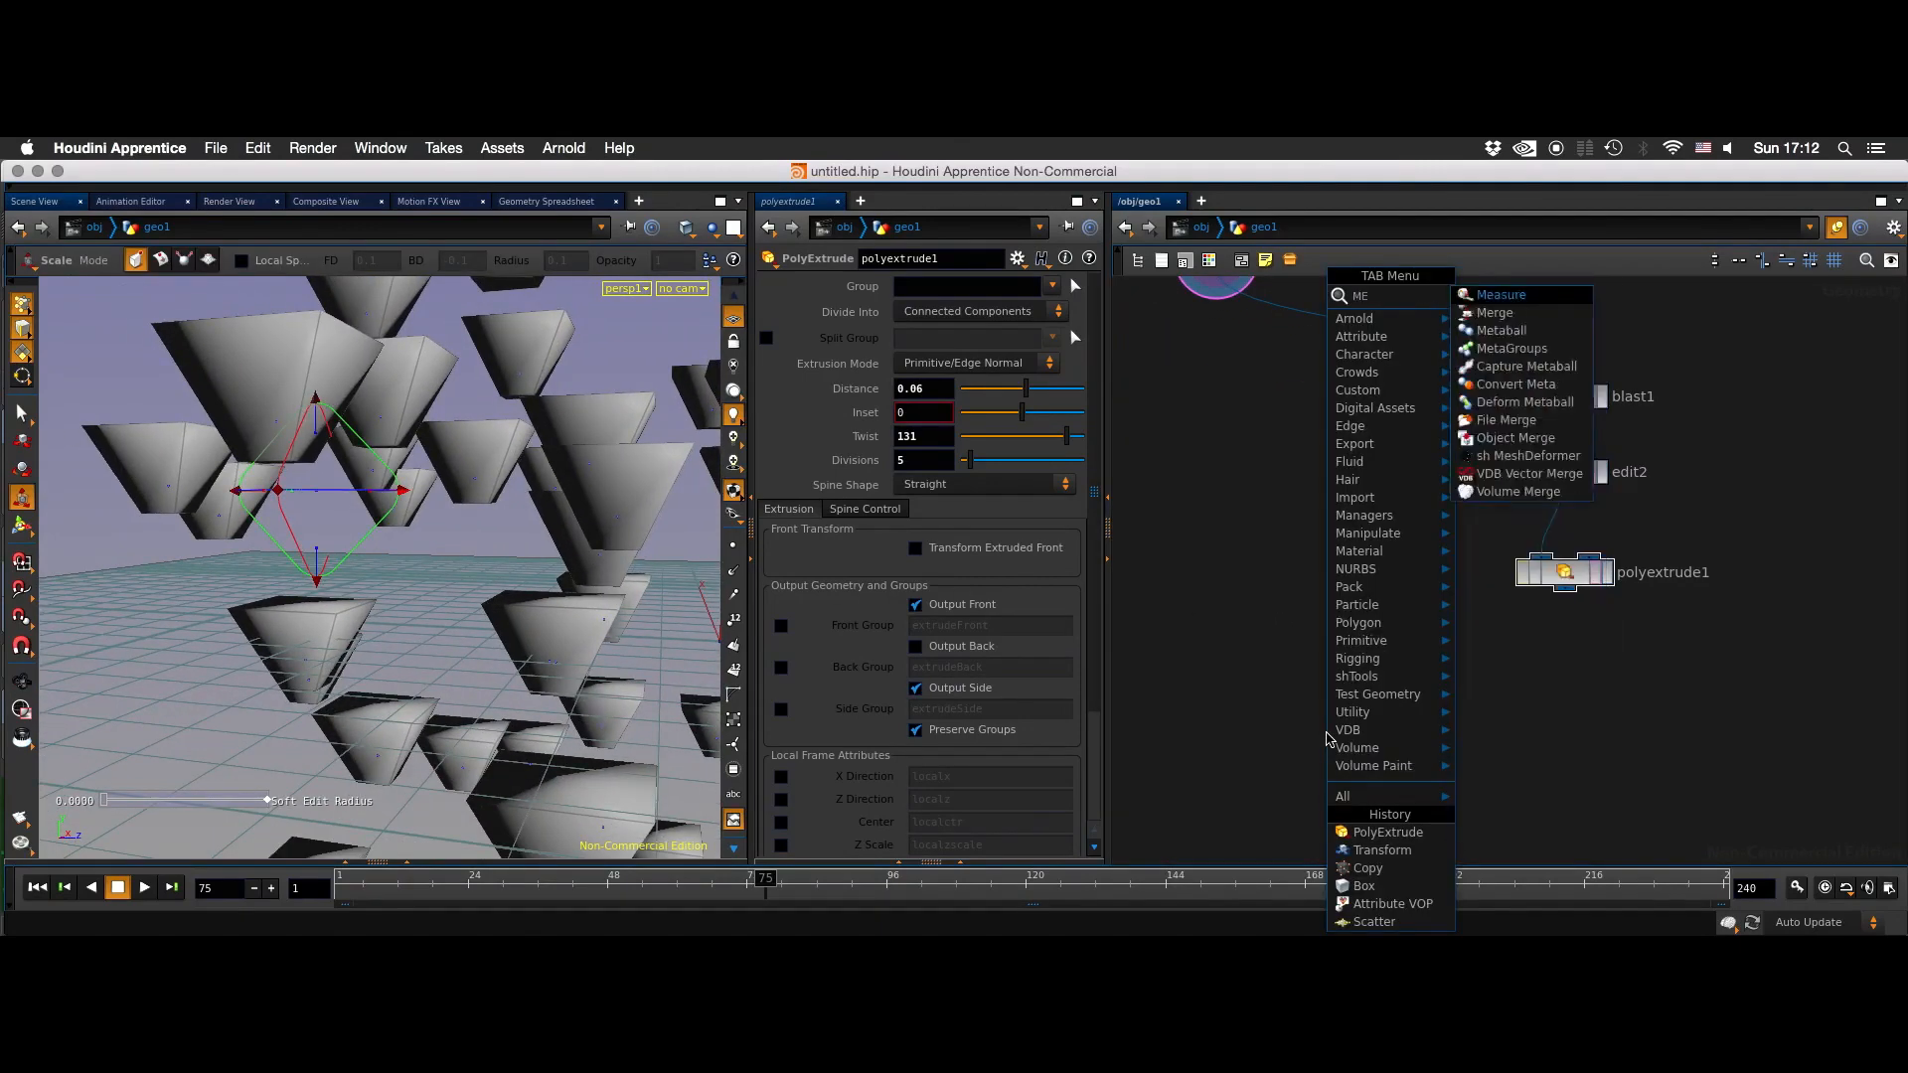
key("Return")
left_click(1328, 736)
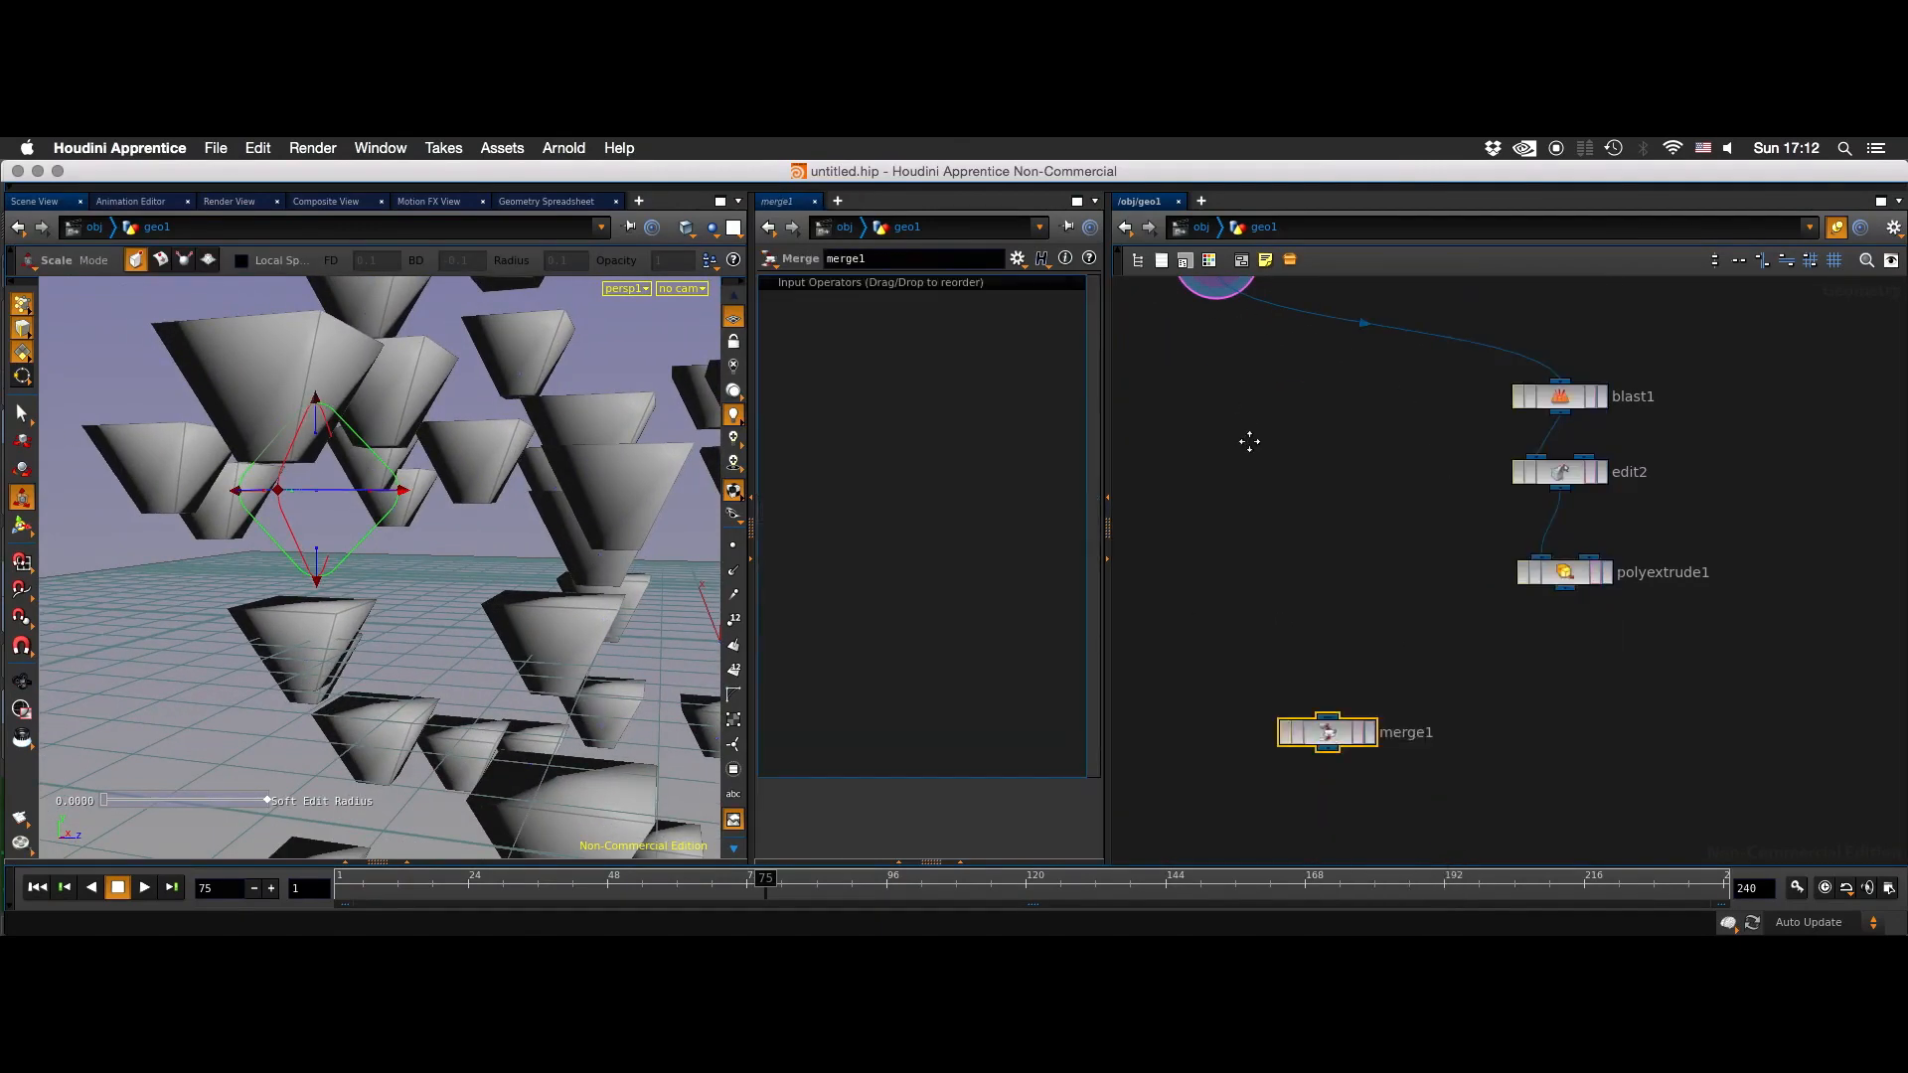
- Connect copy1 and polyextrude1 to the Merge node and display the merged geometry
middle_click_drag(1249, 442, 1267, 510)
left_click_drag(1241, 374, 1340, 752)
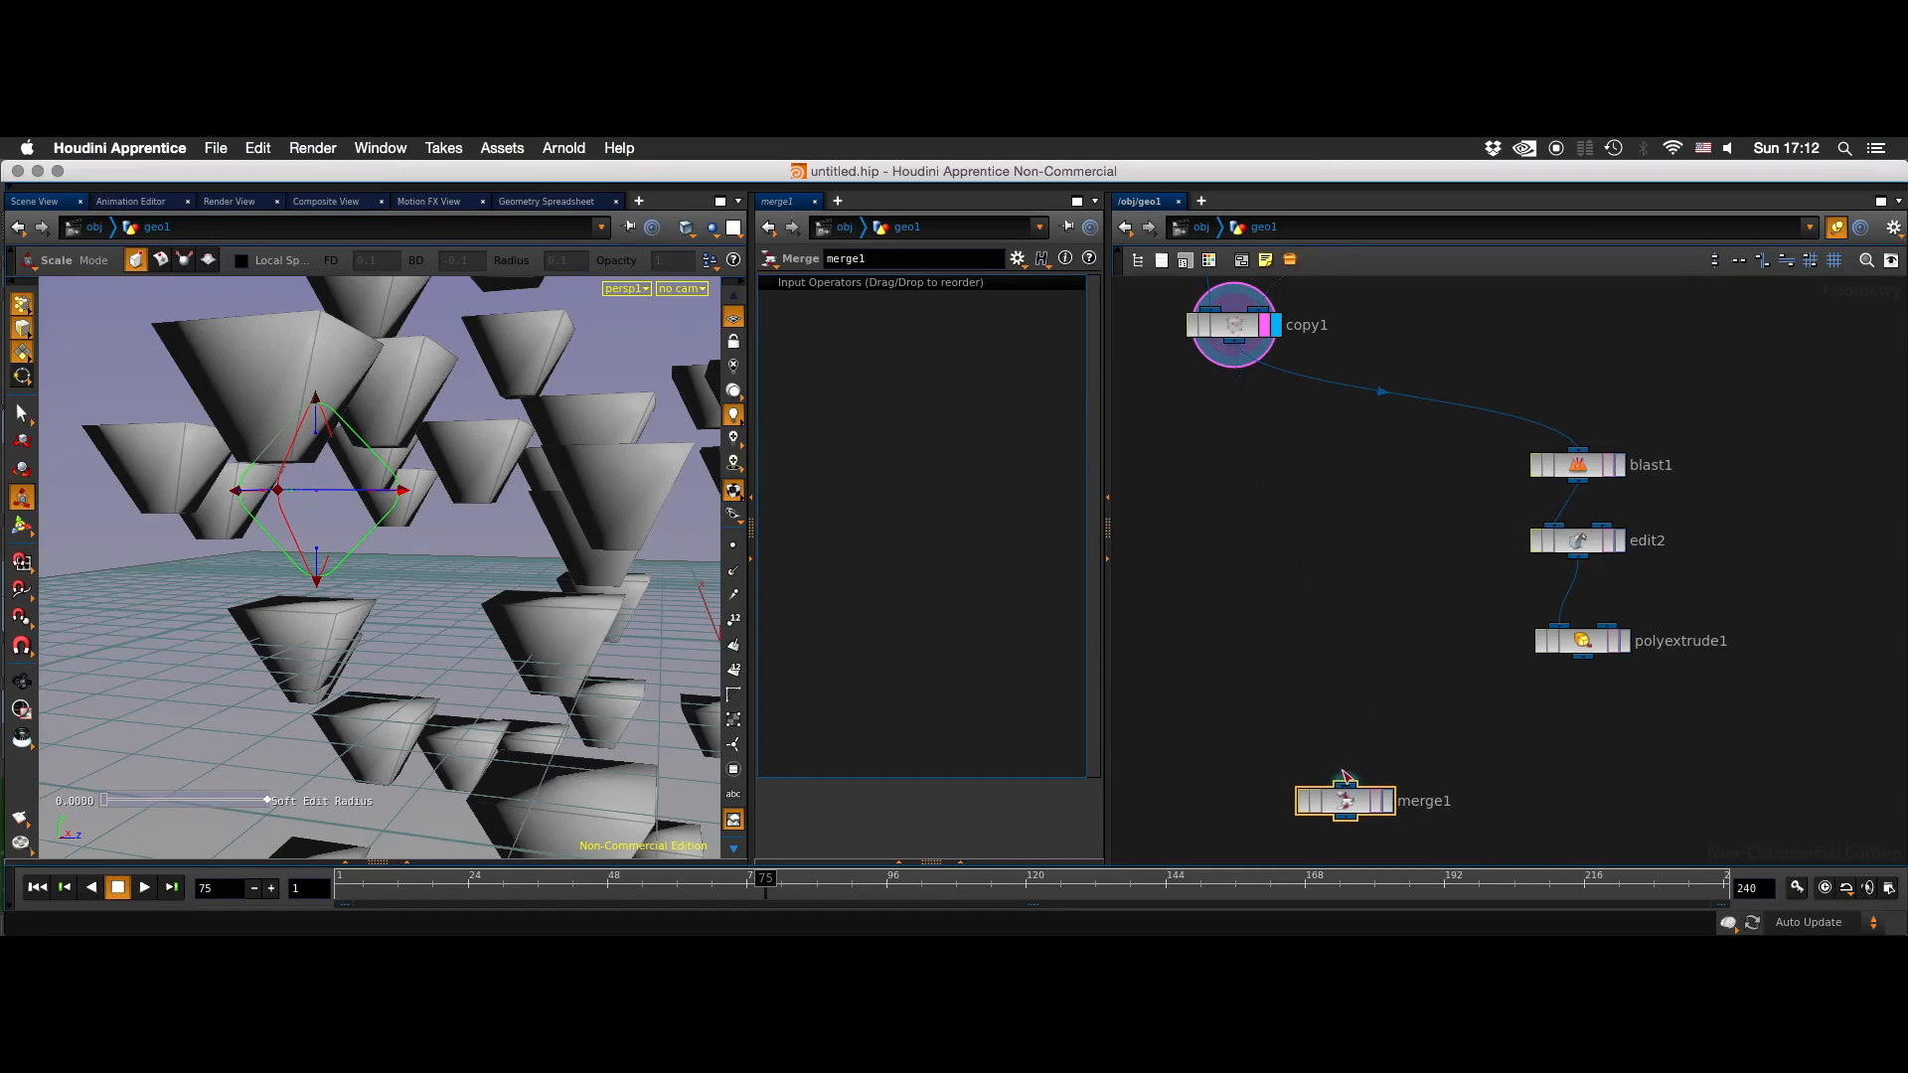
left_click(1239, 368)
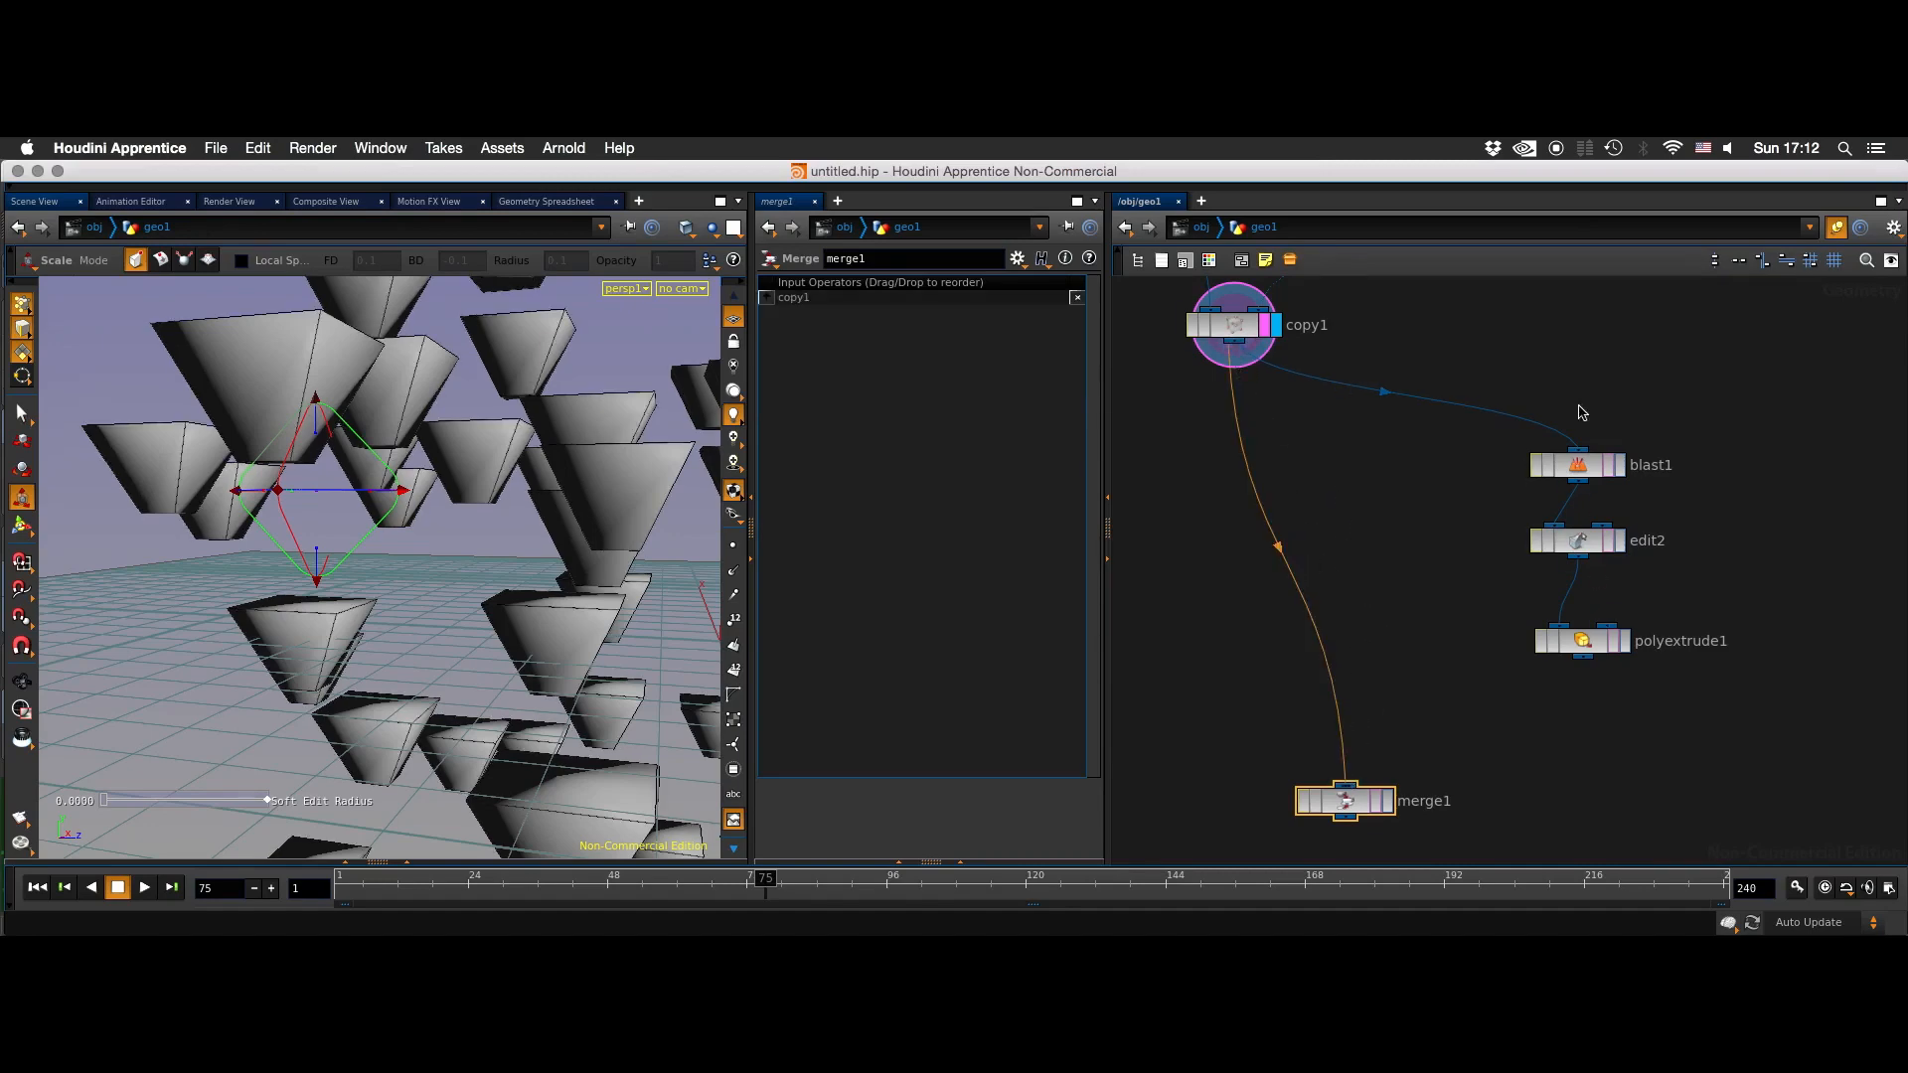
left_click_drag(1583, 658, 1330, 770)
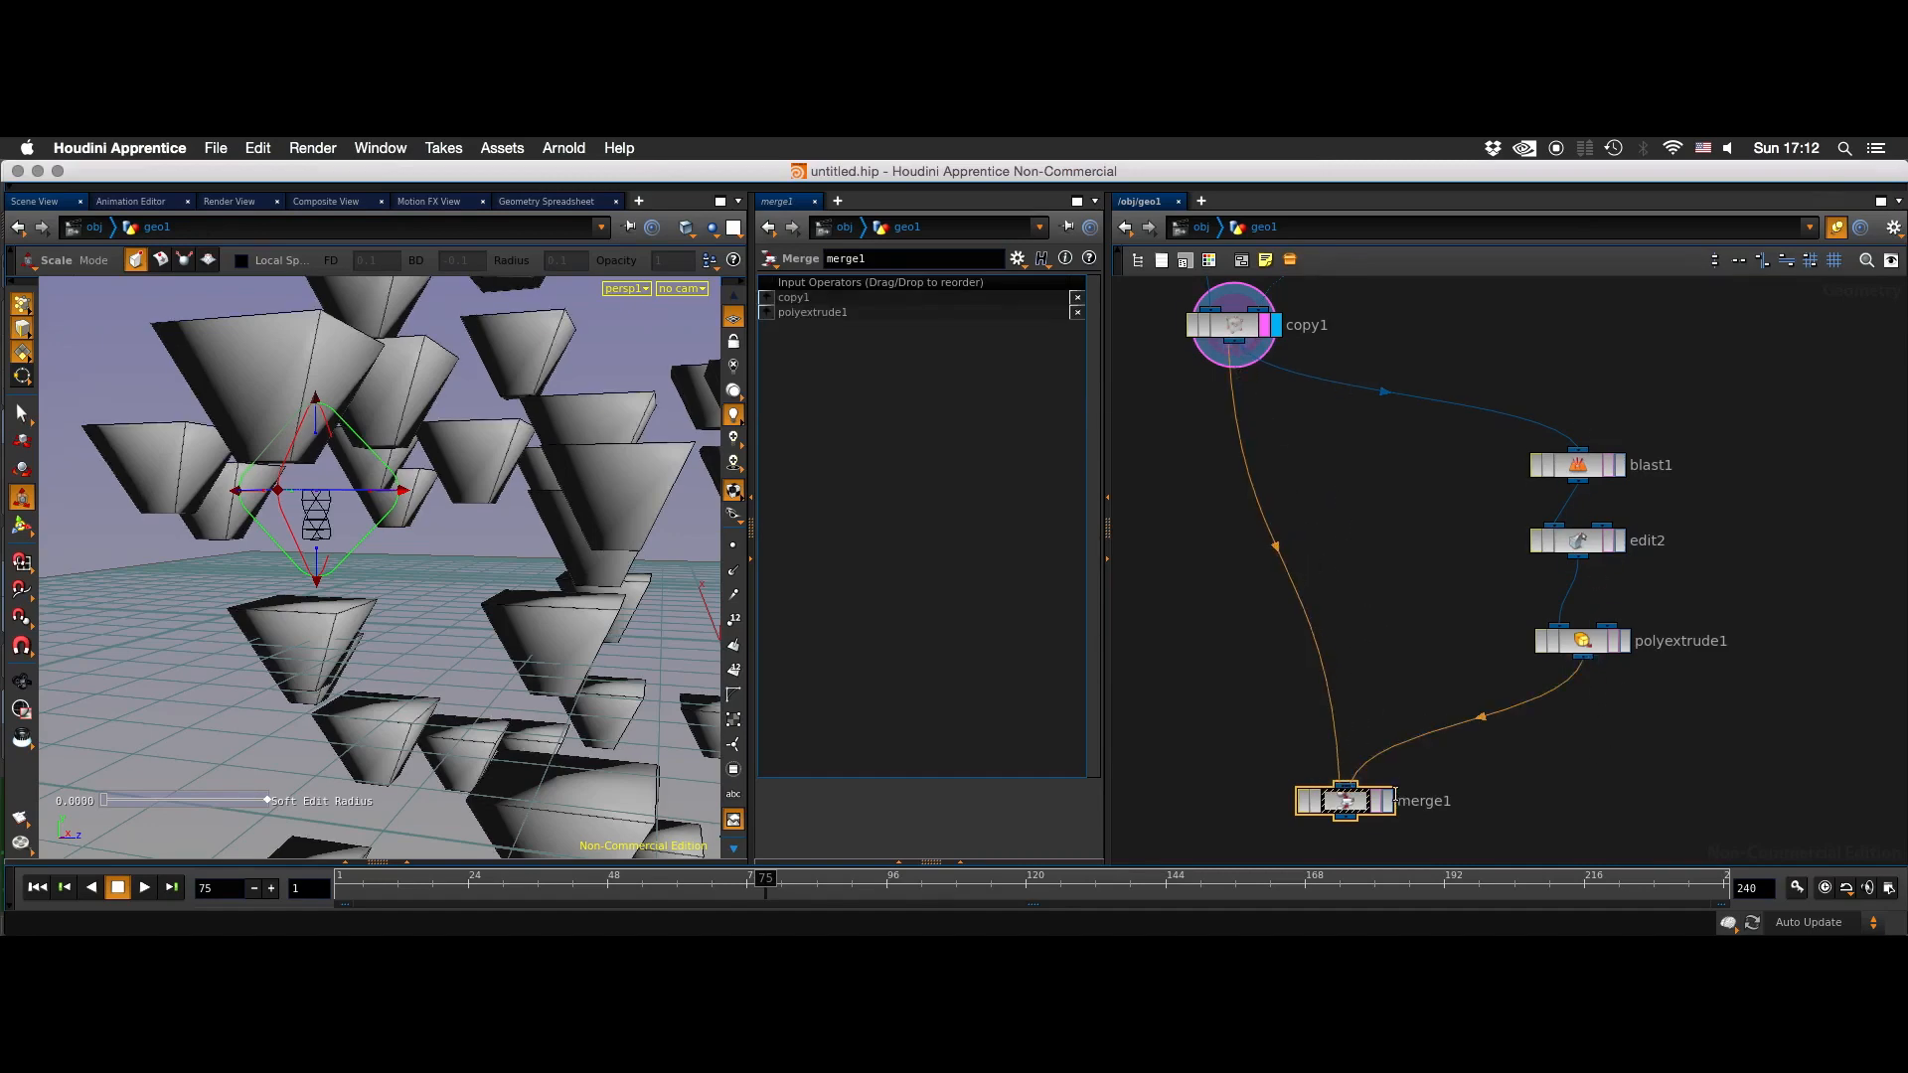
left_click(1376, 798)
left_click(1381, 801)
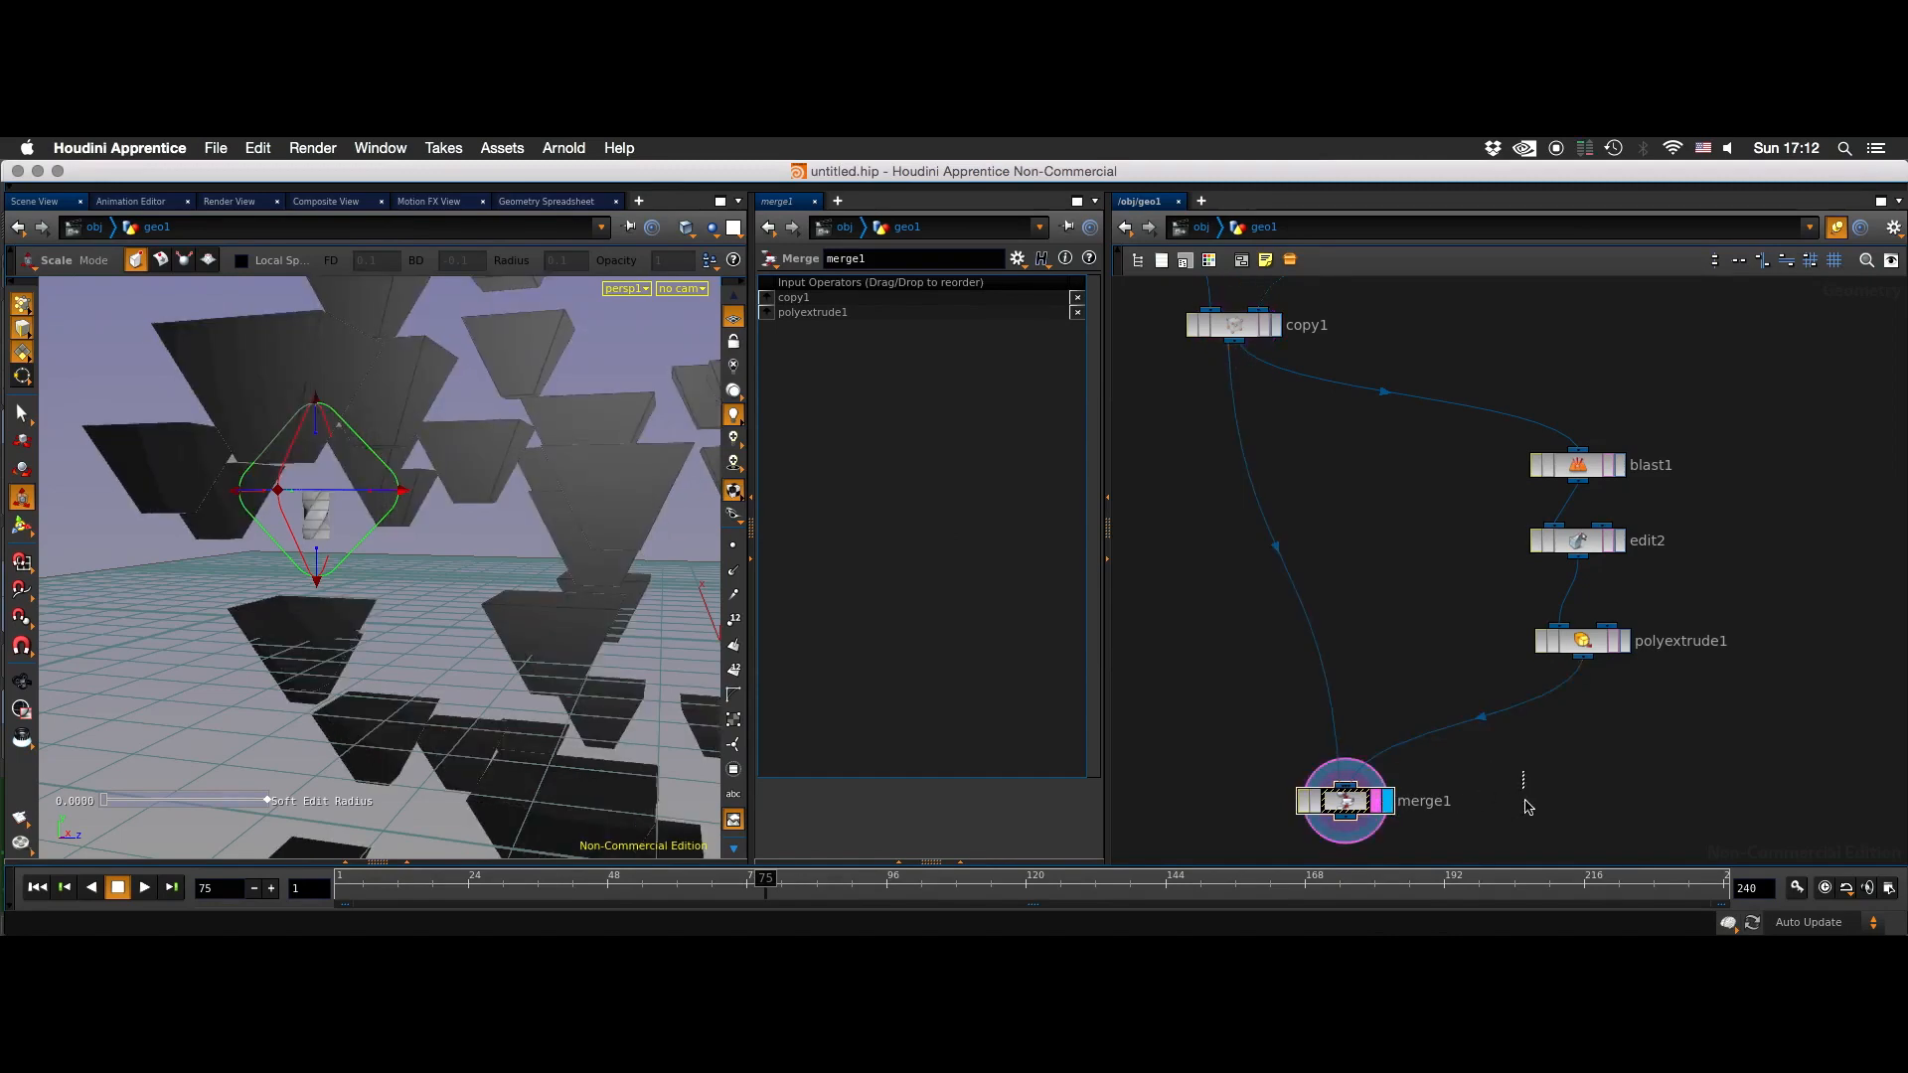
- Compare the point and vertex attributes in the node information of polyextrude1 and copy1
right_click_drag(461, 551, 400, 596, "alt")
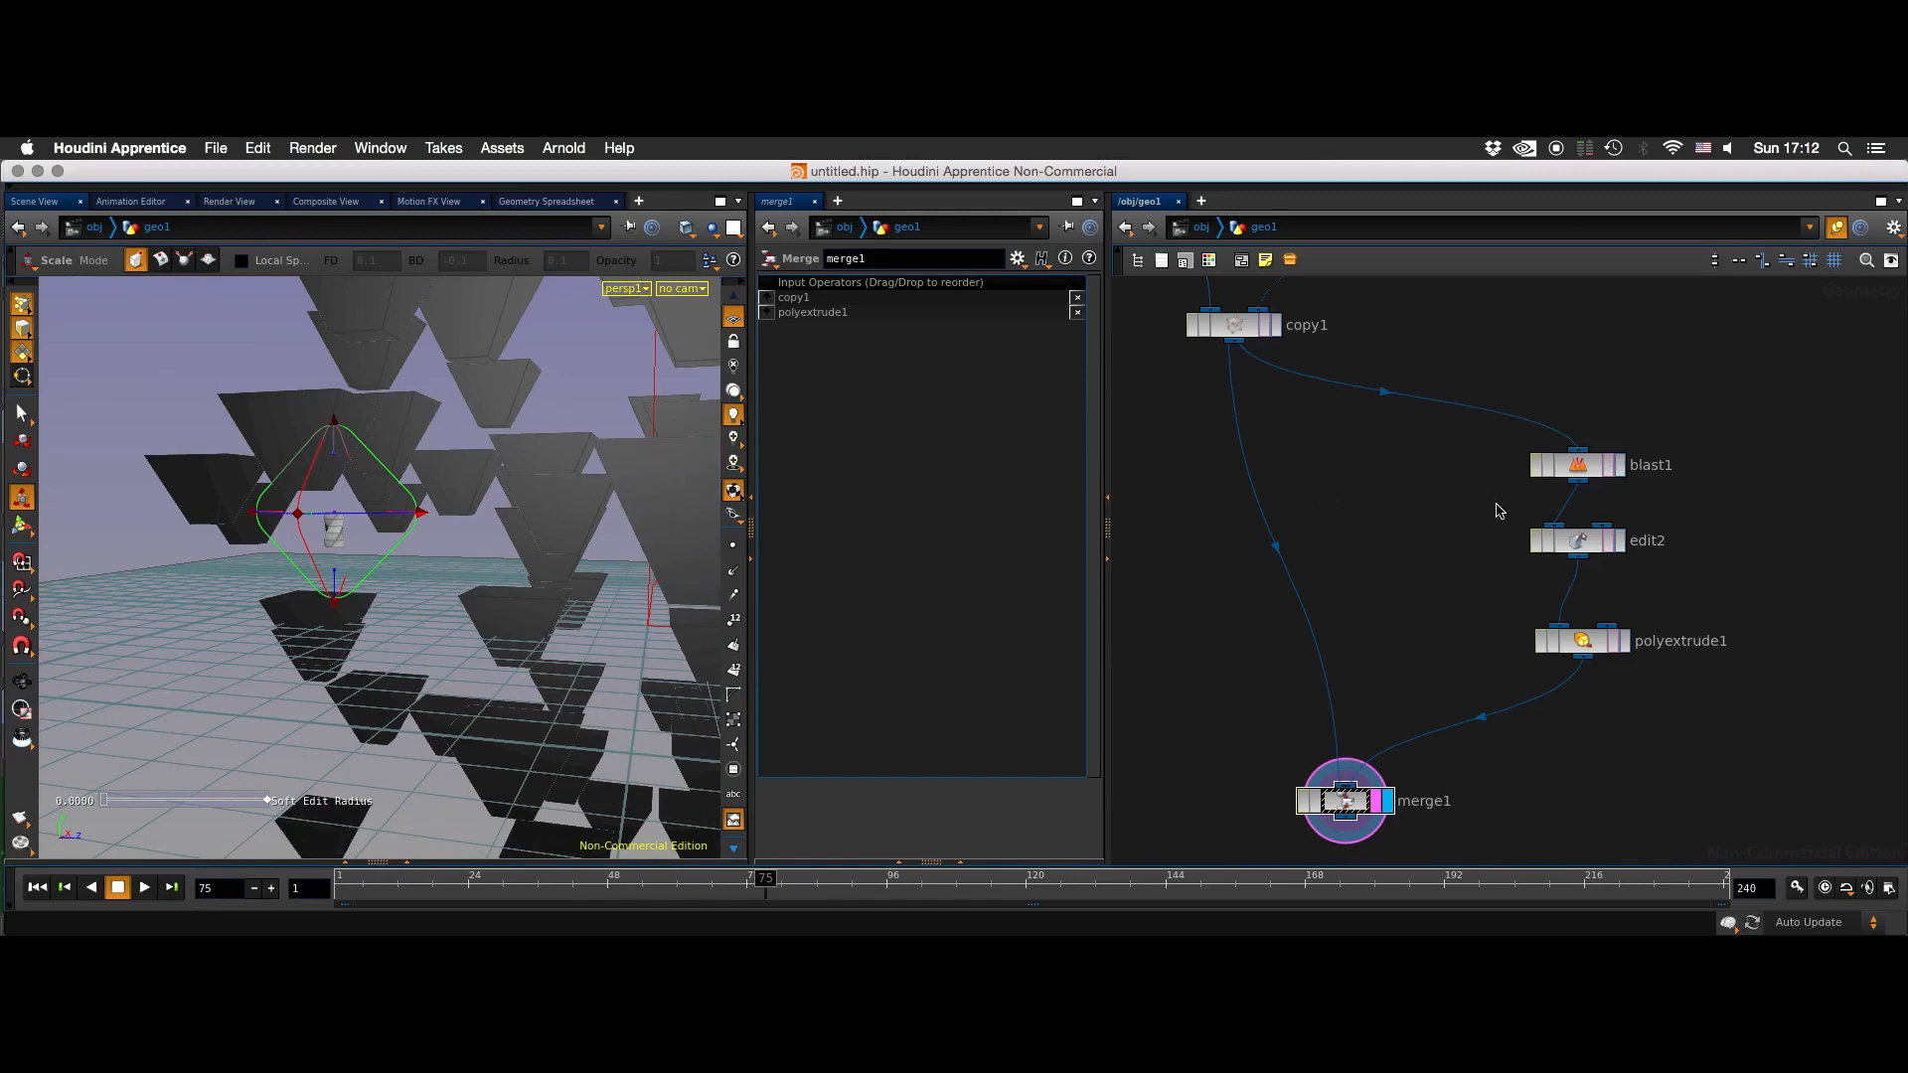
middle_click(1580, 646)
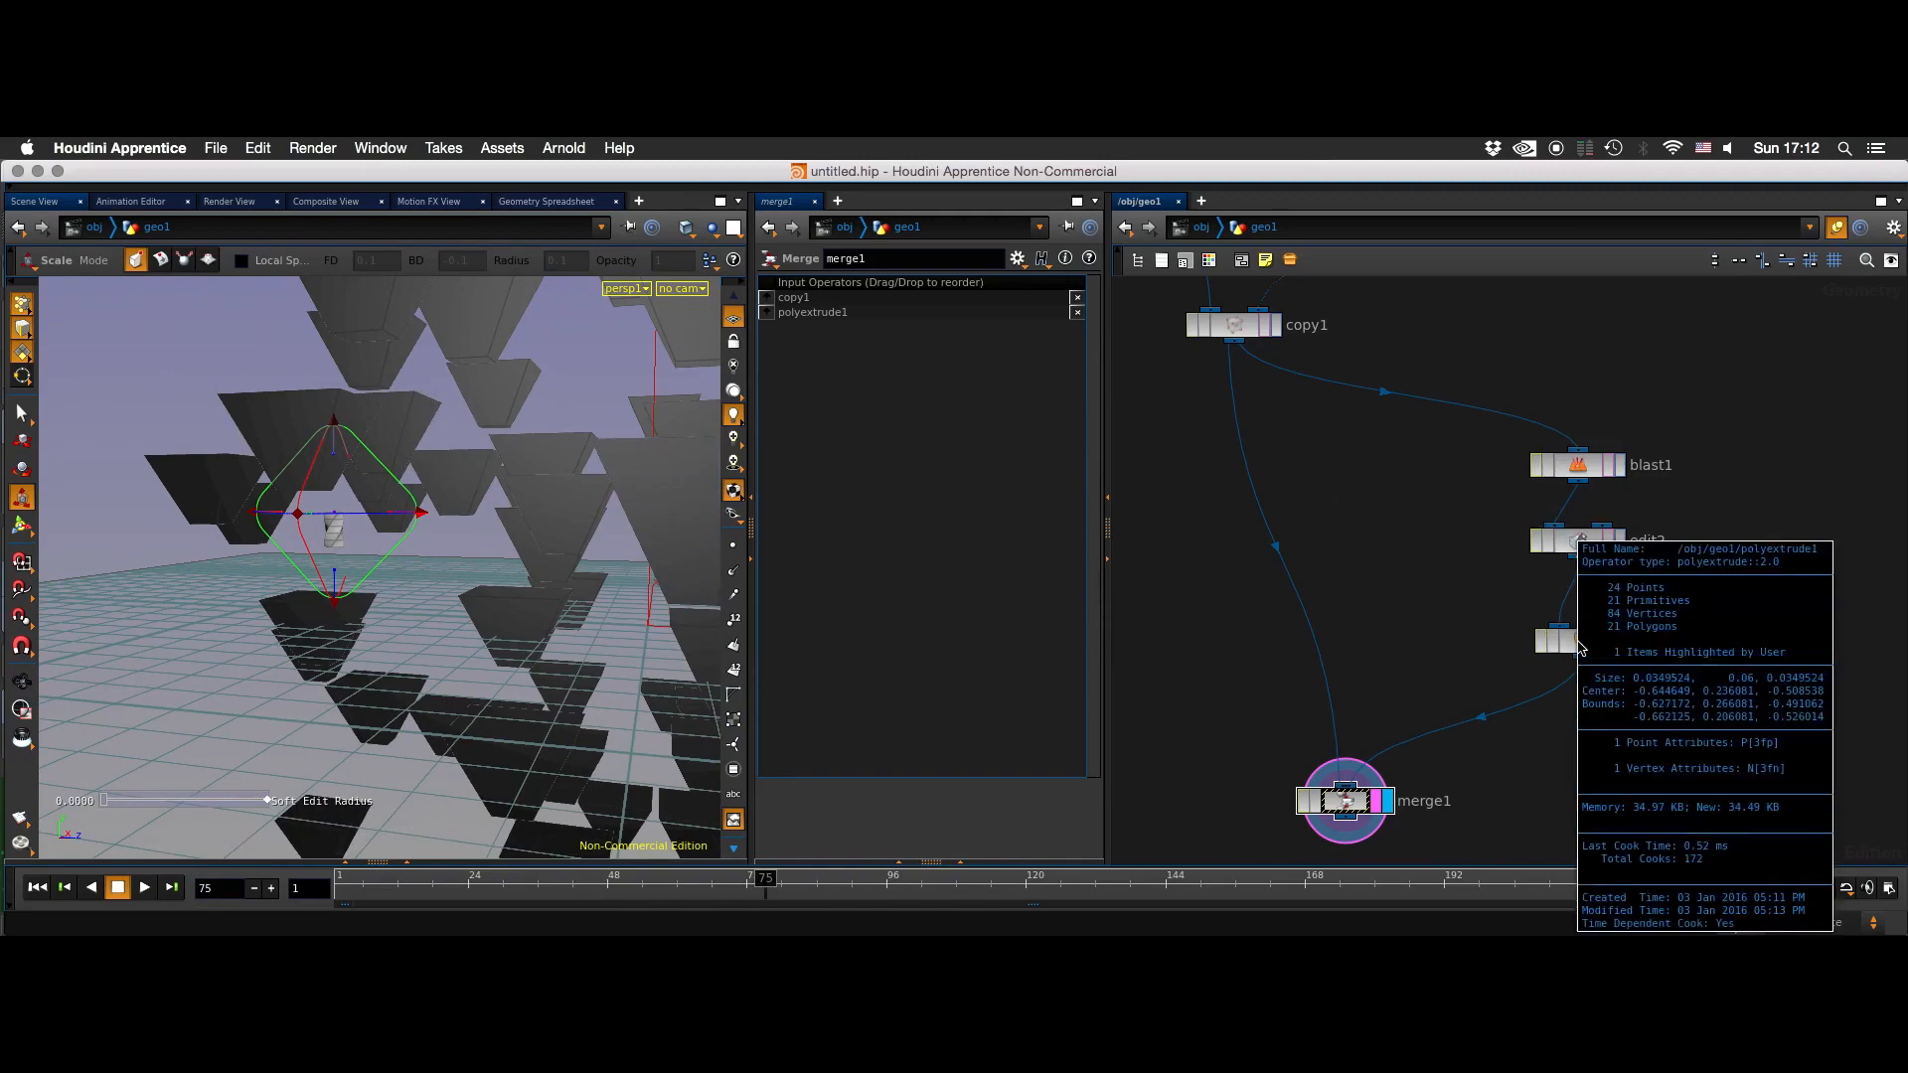
middle_click(1232, 336)
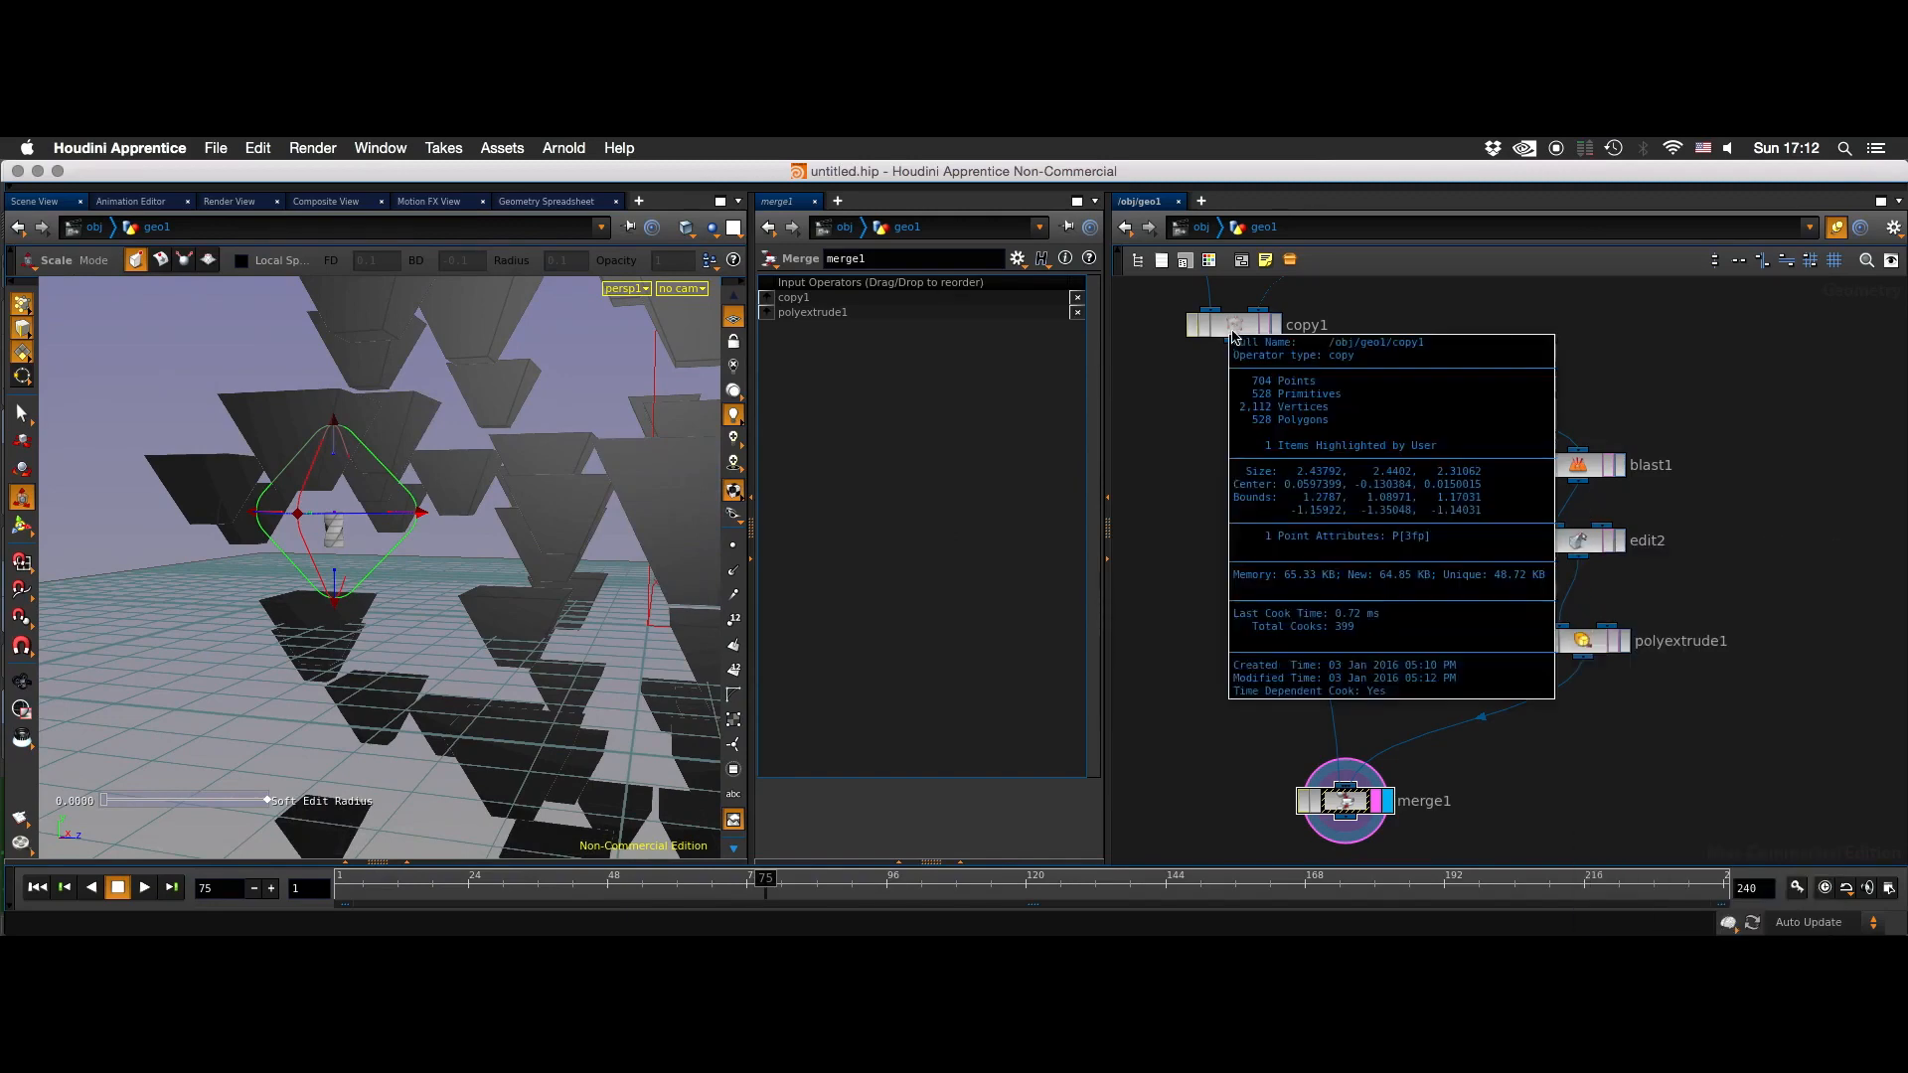
- Insert a Facet node between copy1 and merge1 and enable Post-Compute Normals
key("Tab")
type("FAC")
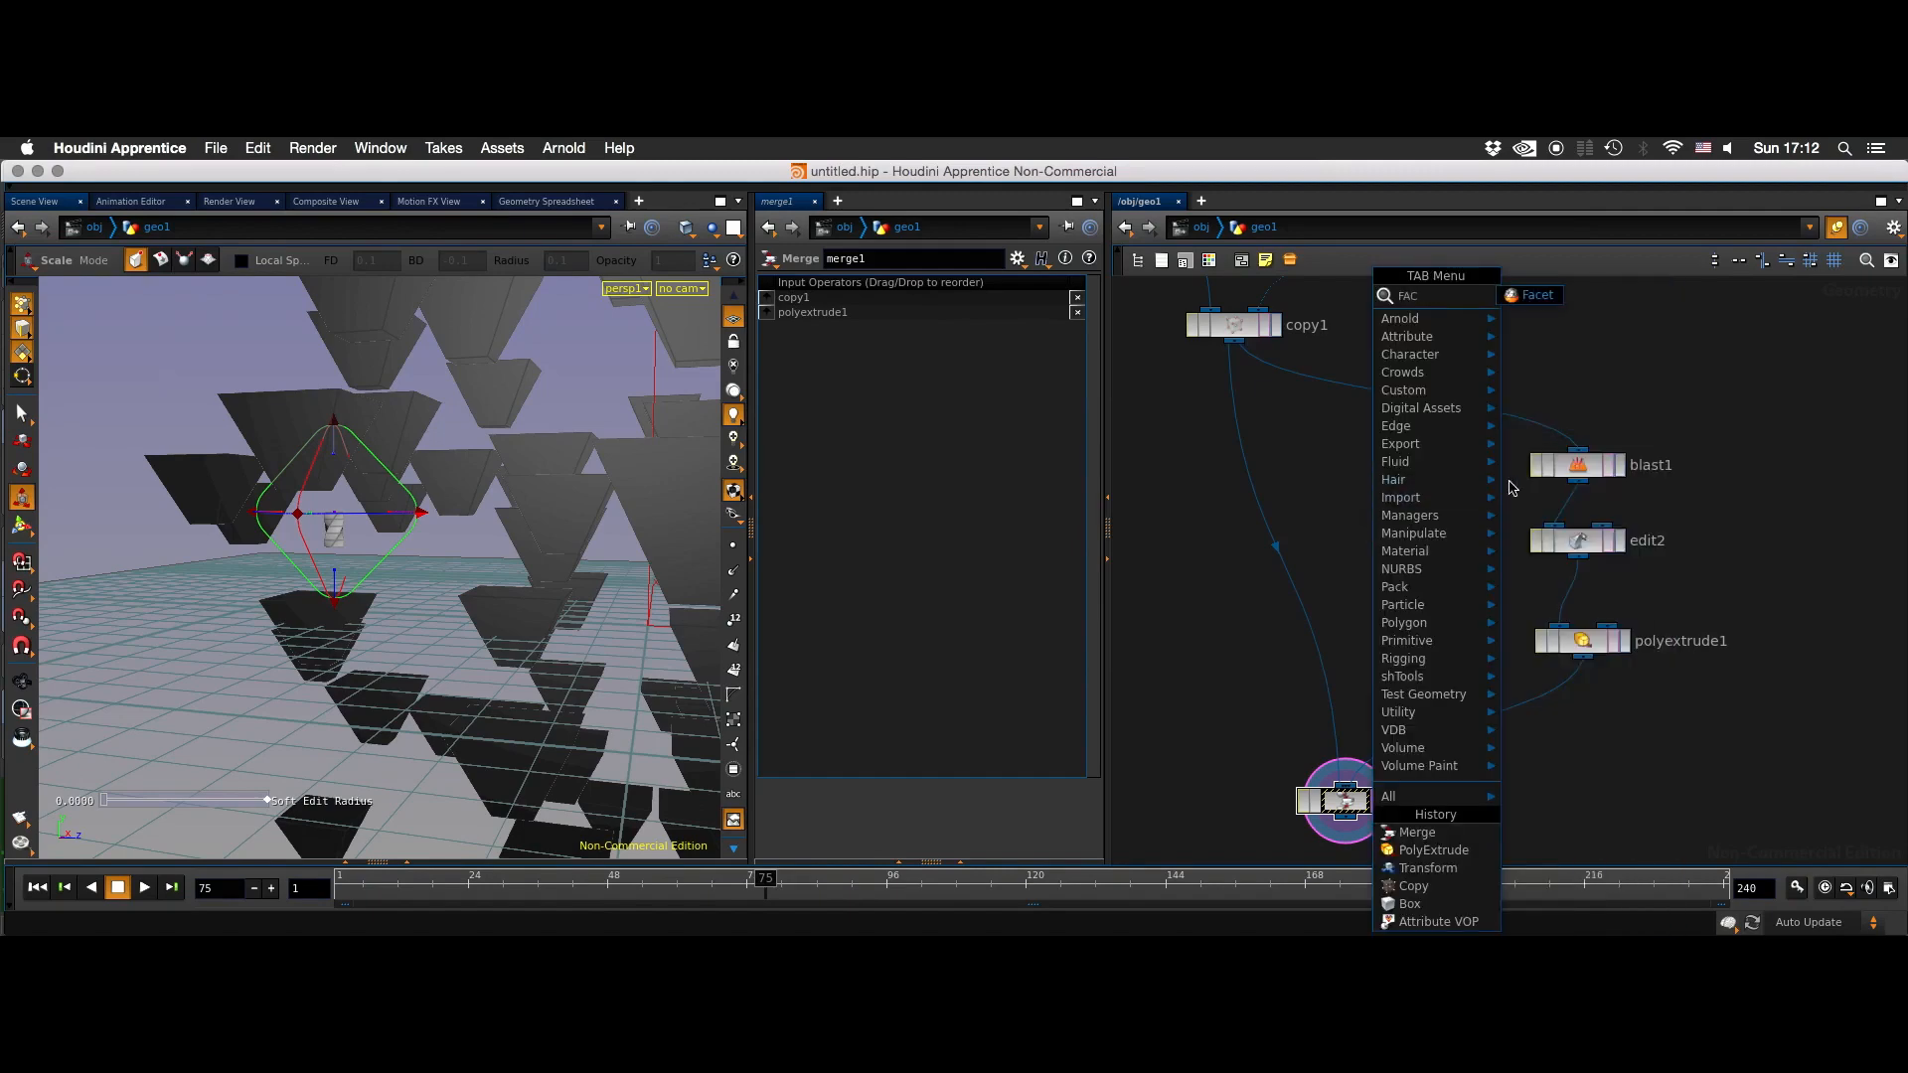
left_click(1523, 302)
left_click(1210, 488)
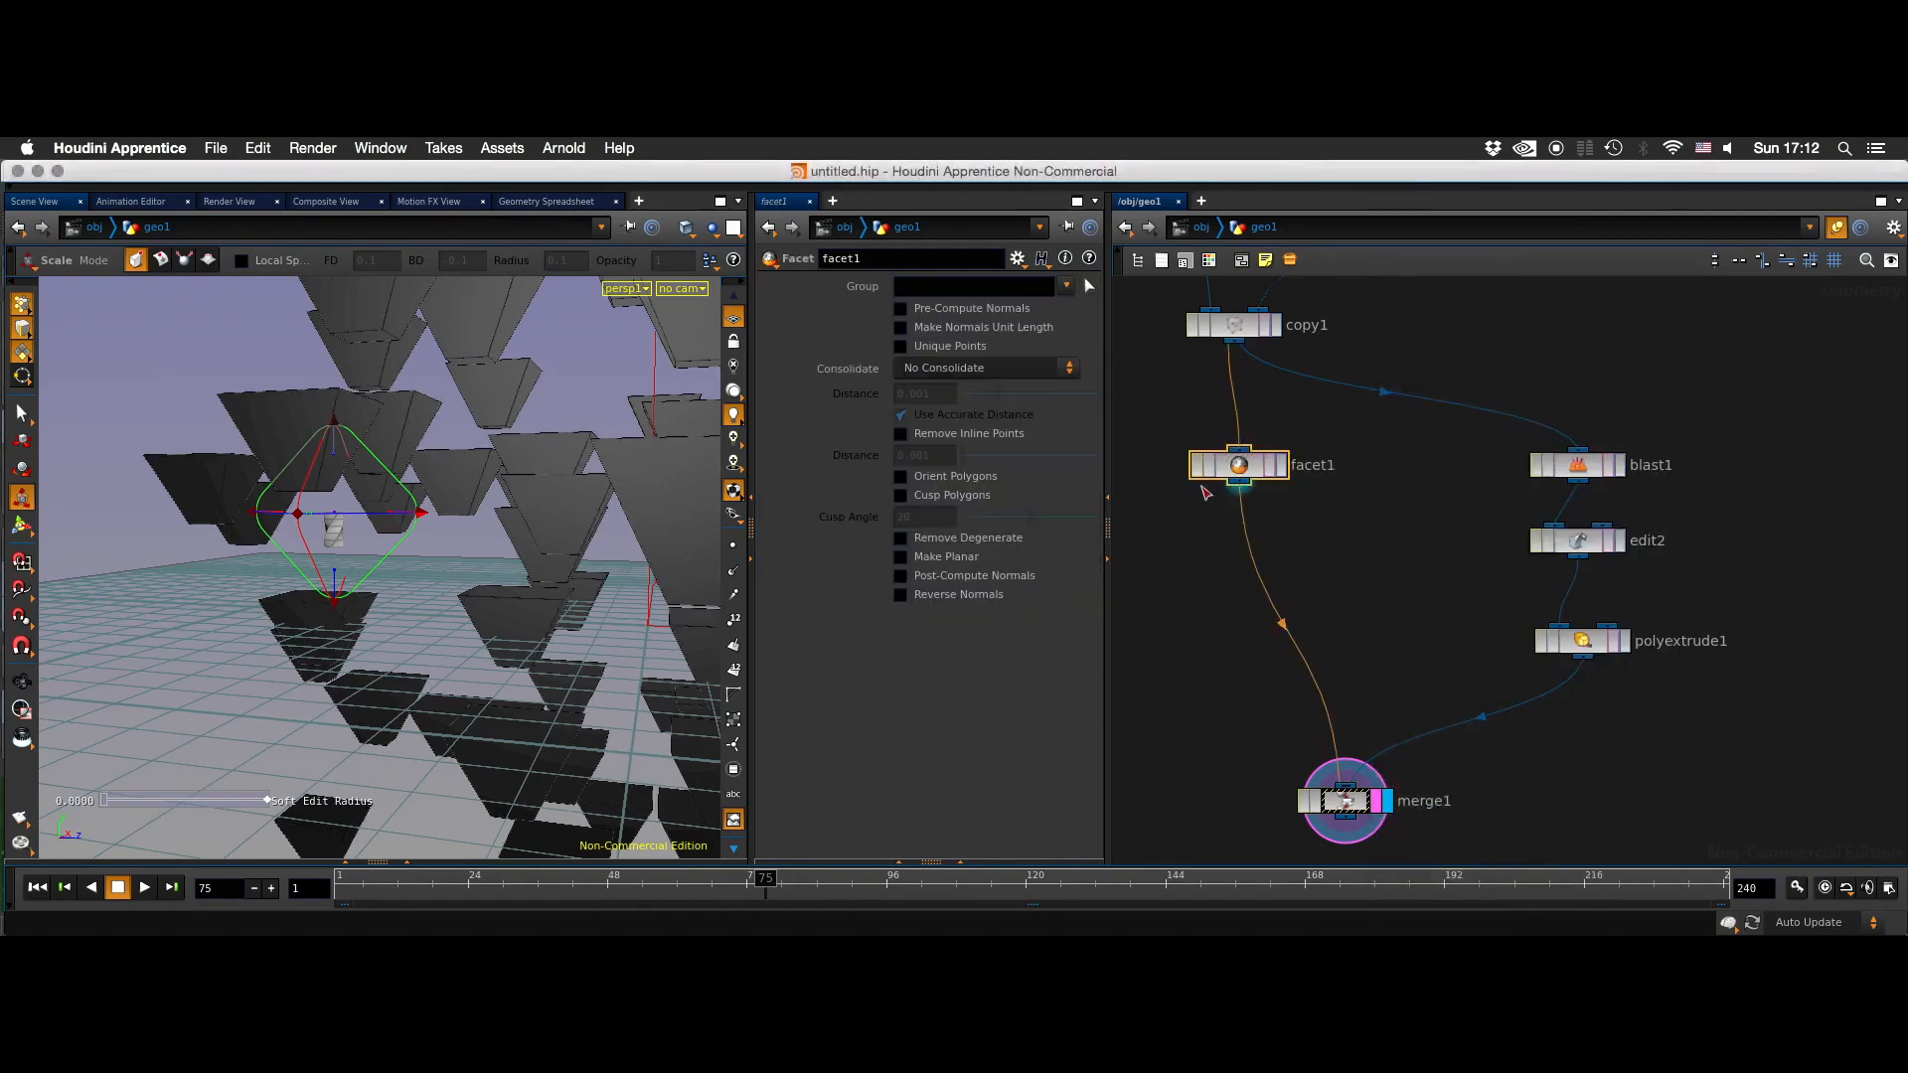
left_click(962, 578)
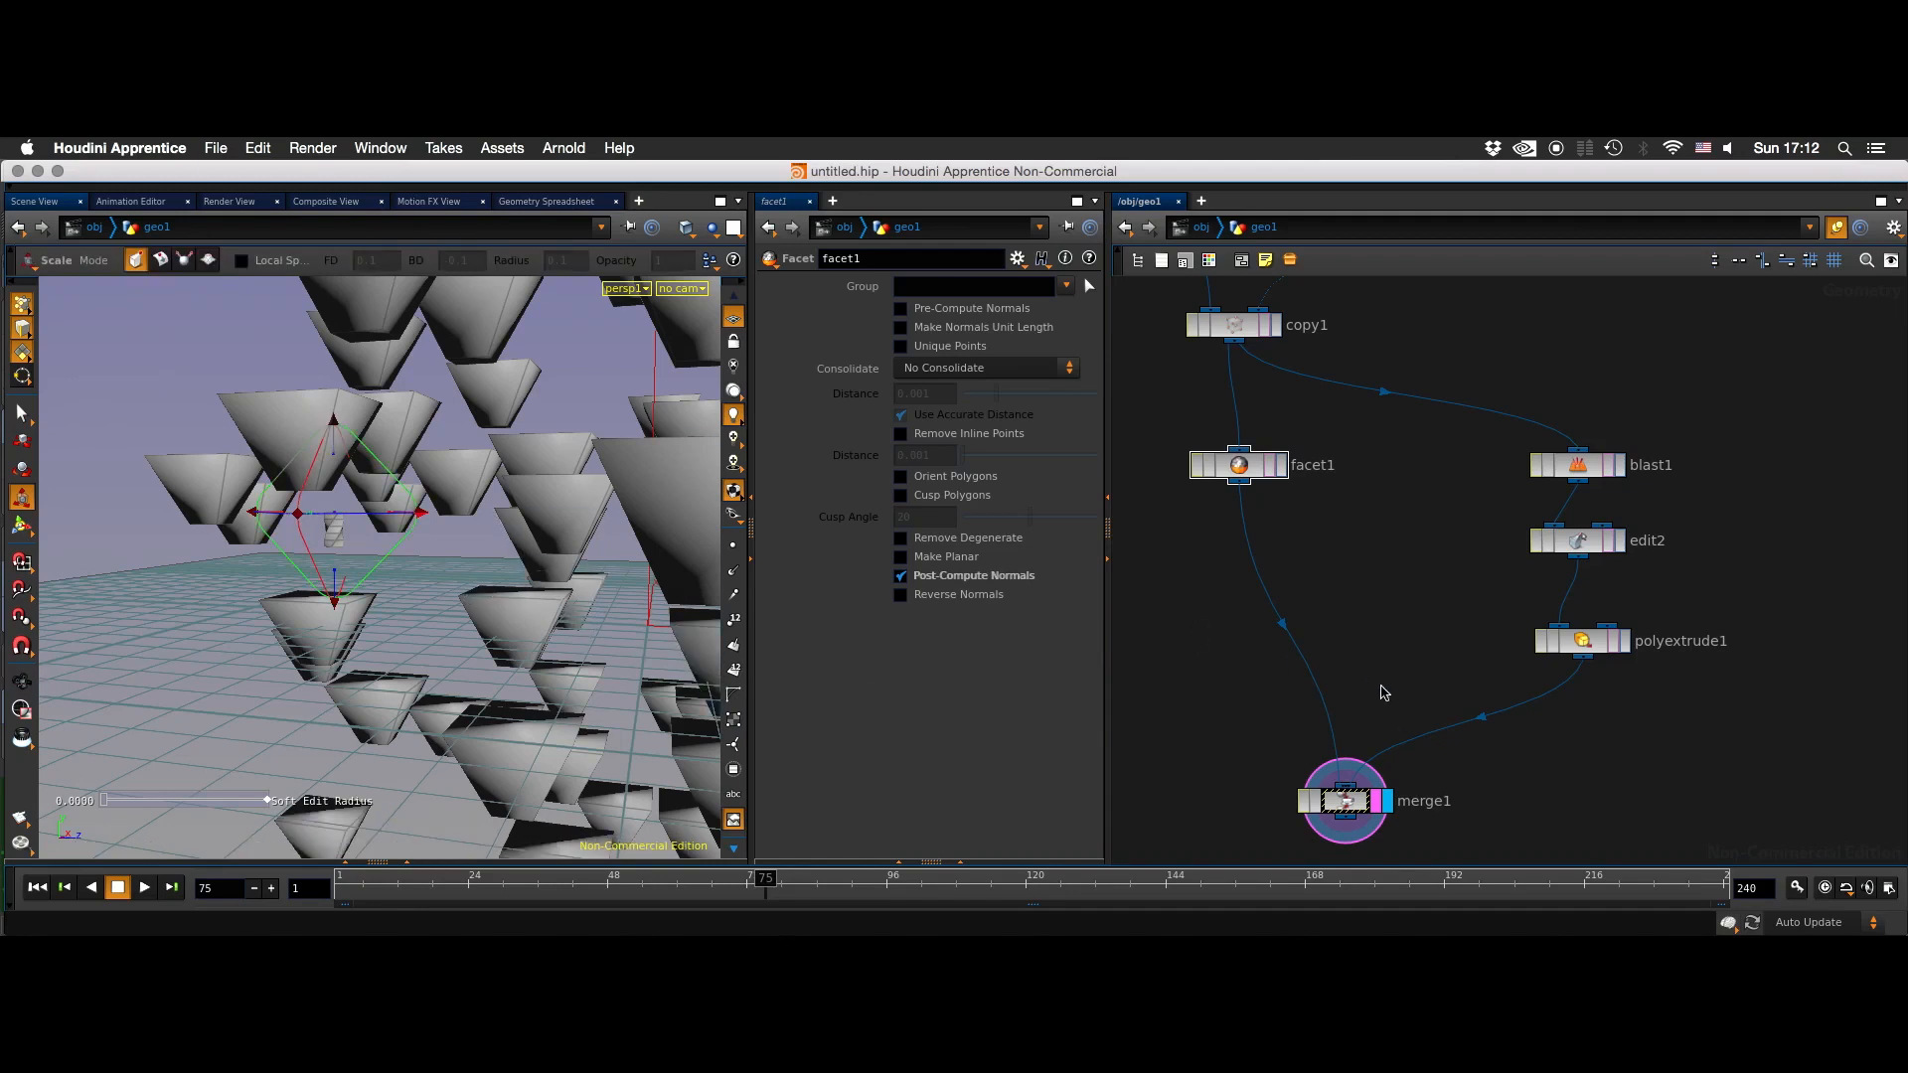
- Delete the edit2 node between blast1 and polyextrude1
left_click_drag(567, 586, 409, 522, "alt")
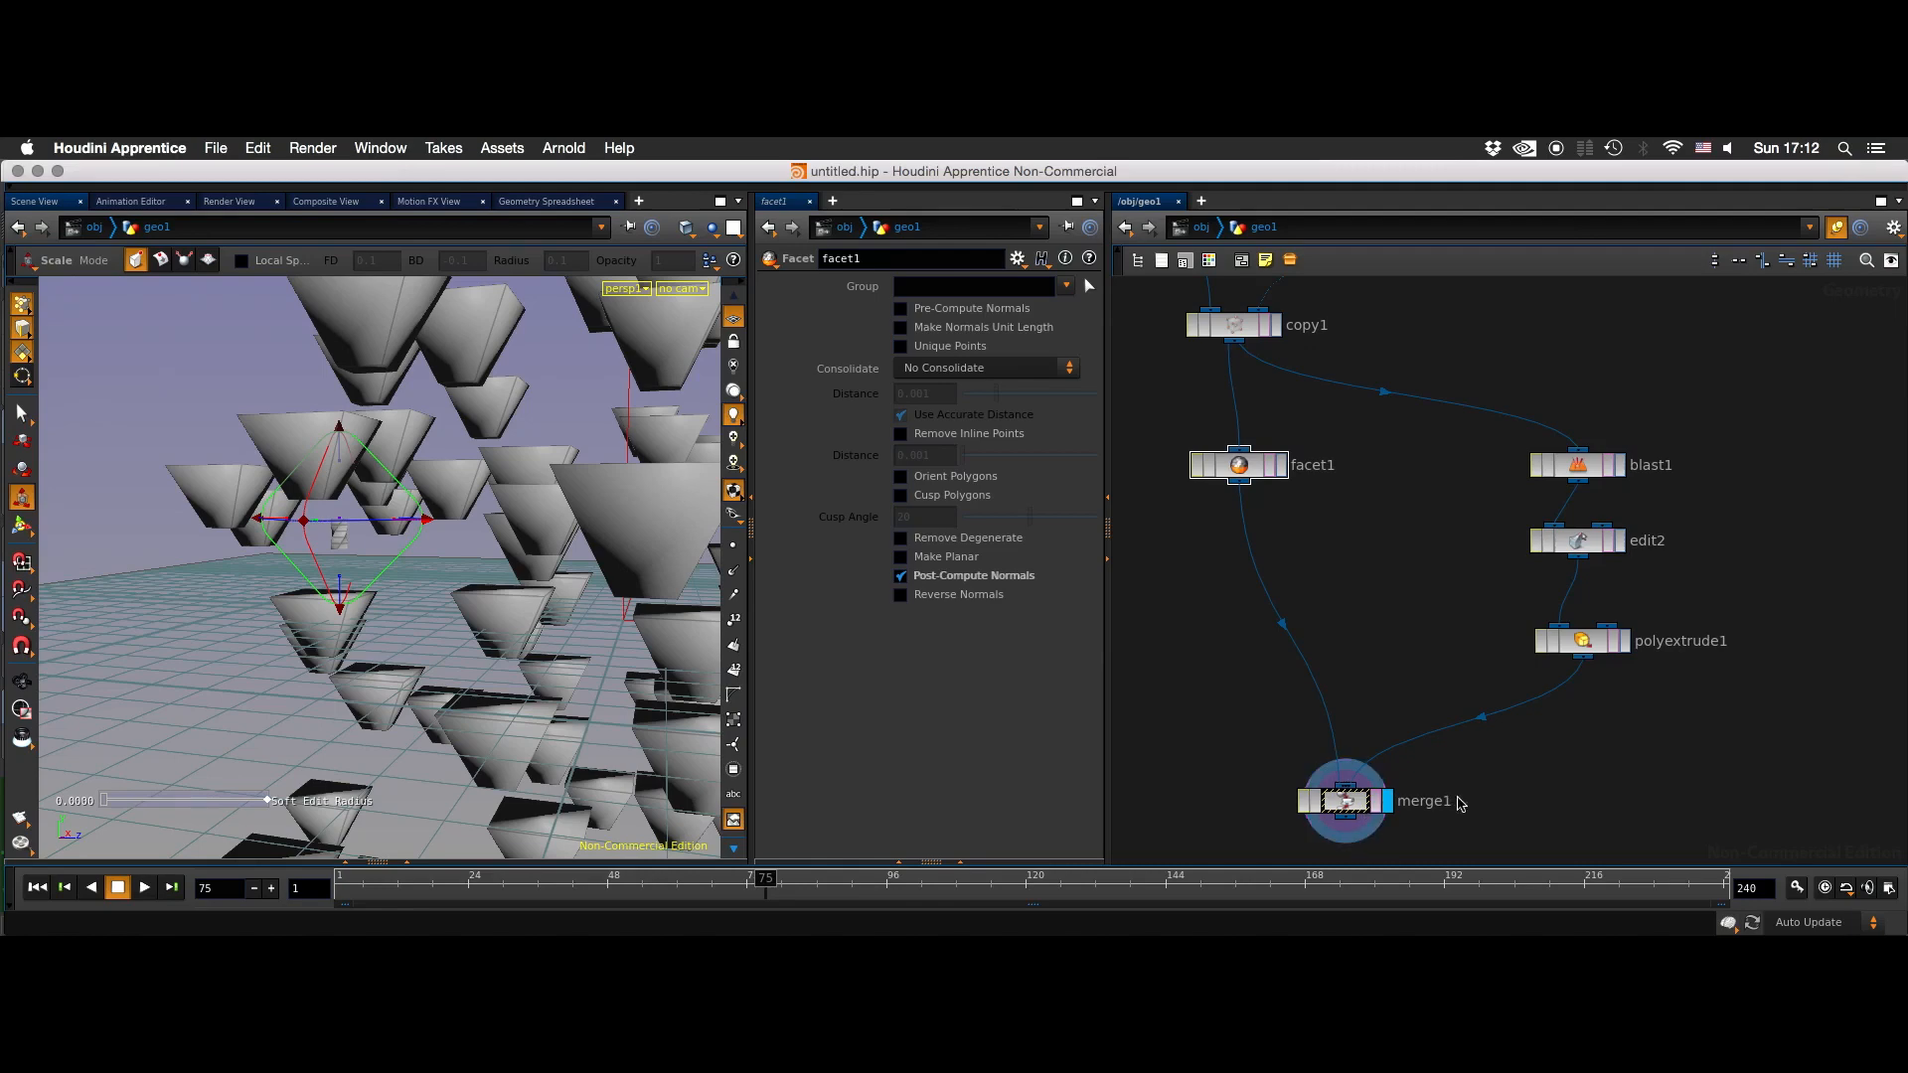
left_click_drag(569, 589, 505, 748, "alt")
left_click_drag(424, 622, 428, 656, "alt")
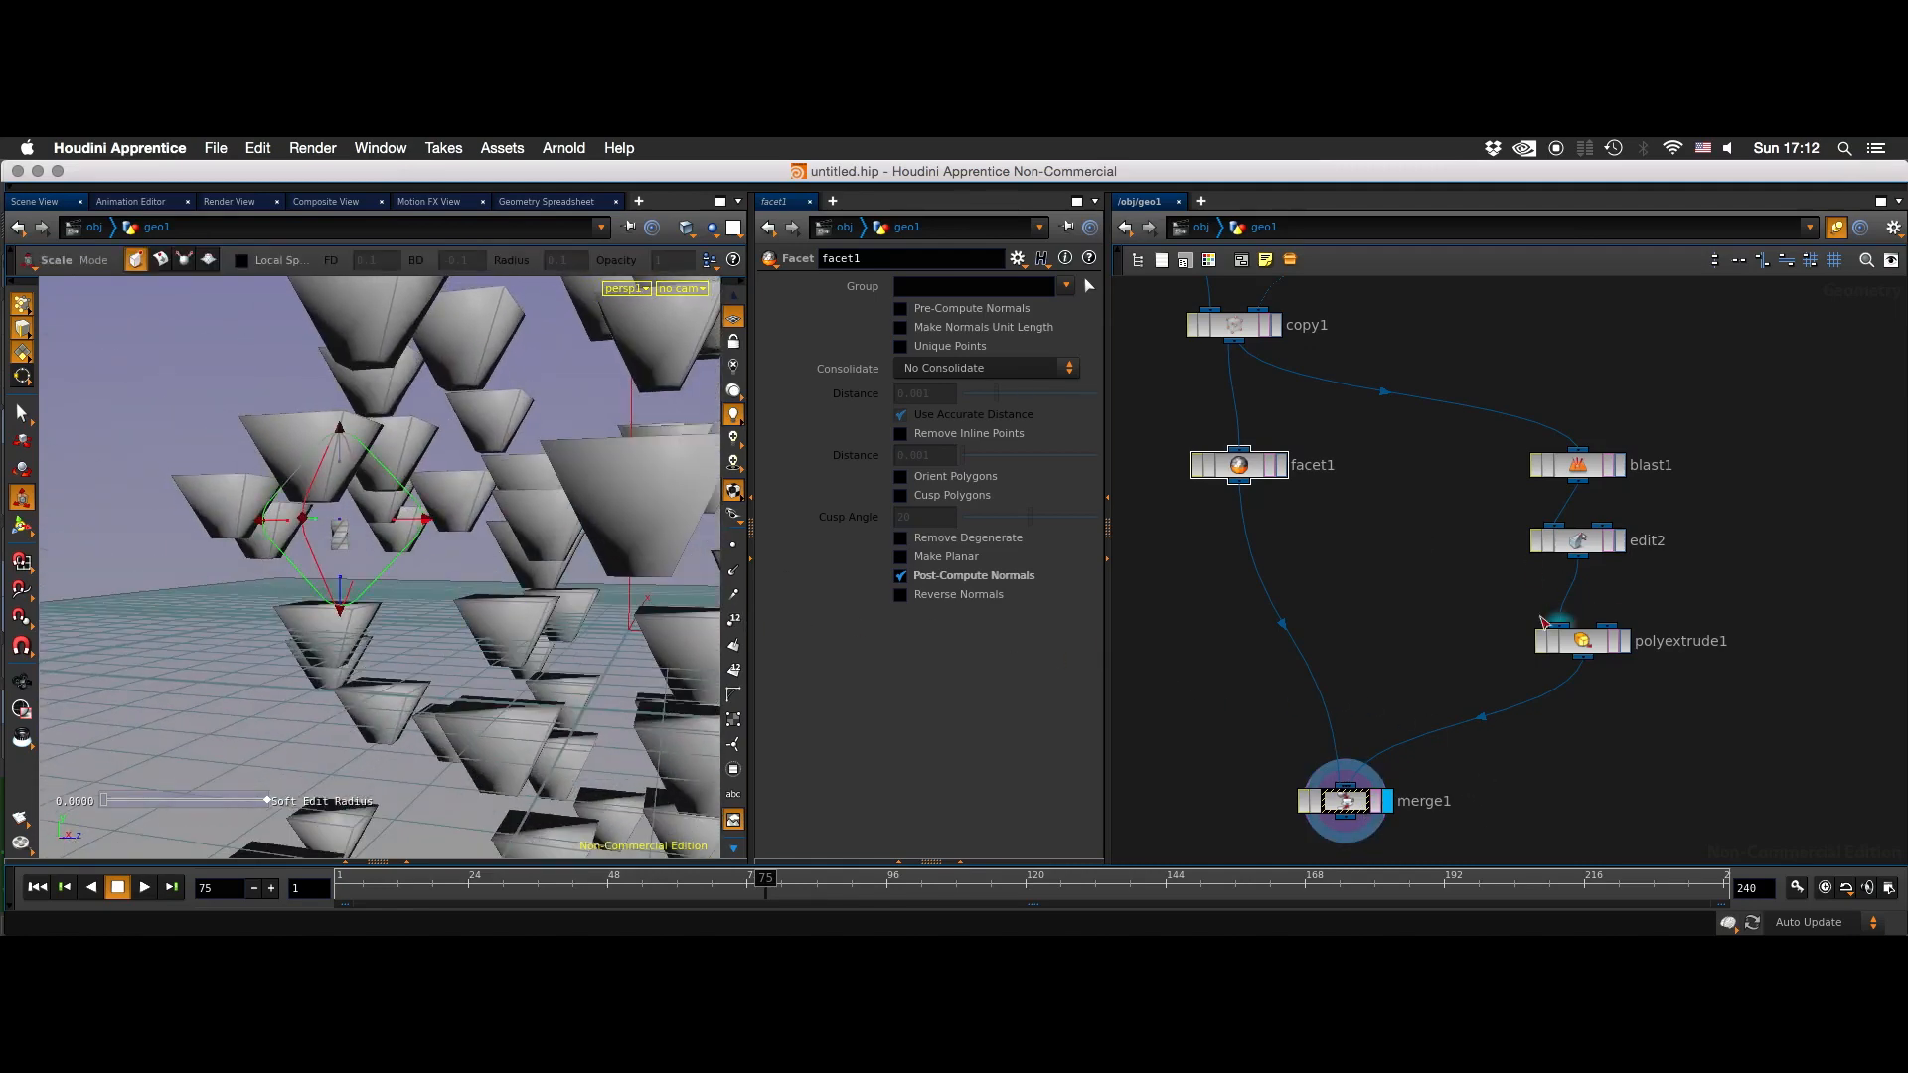
left_click(1648, 533)
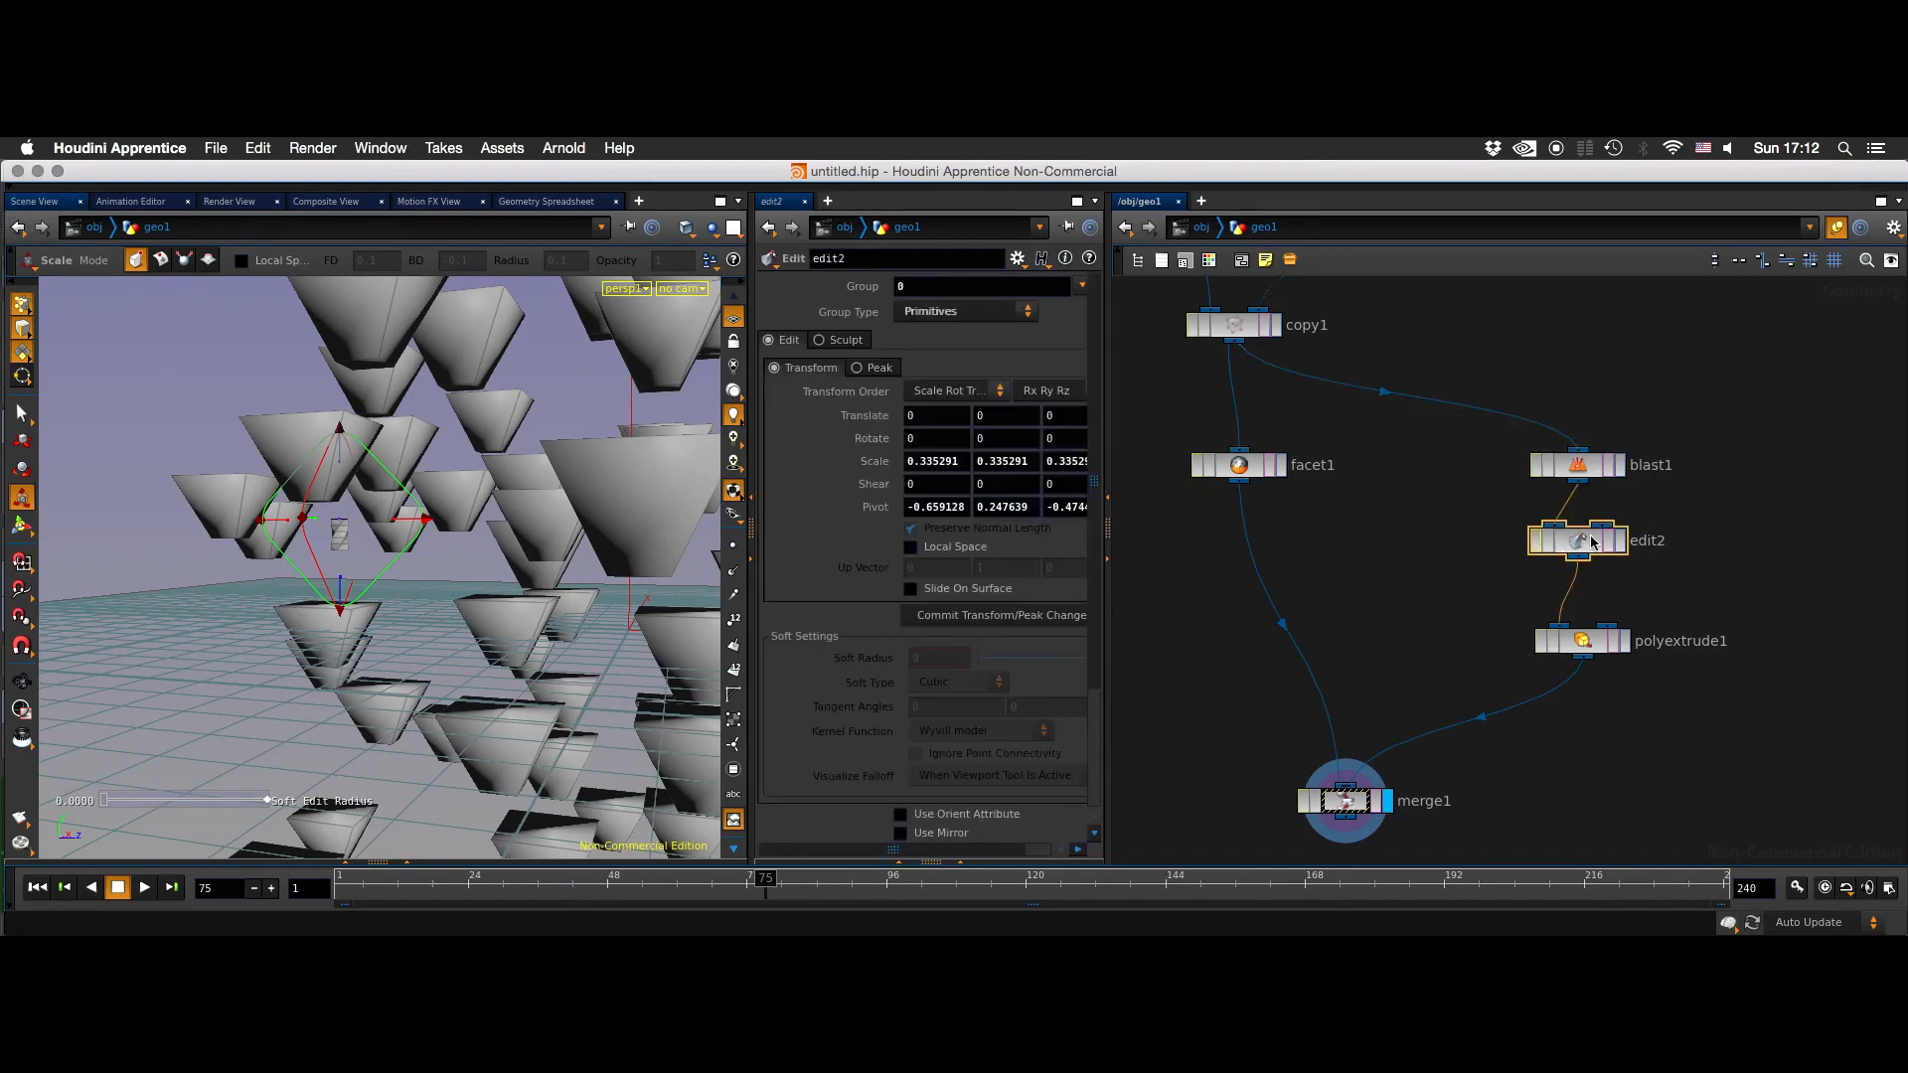
key("Delete")
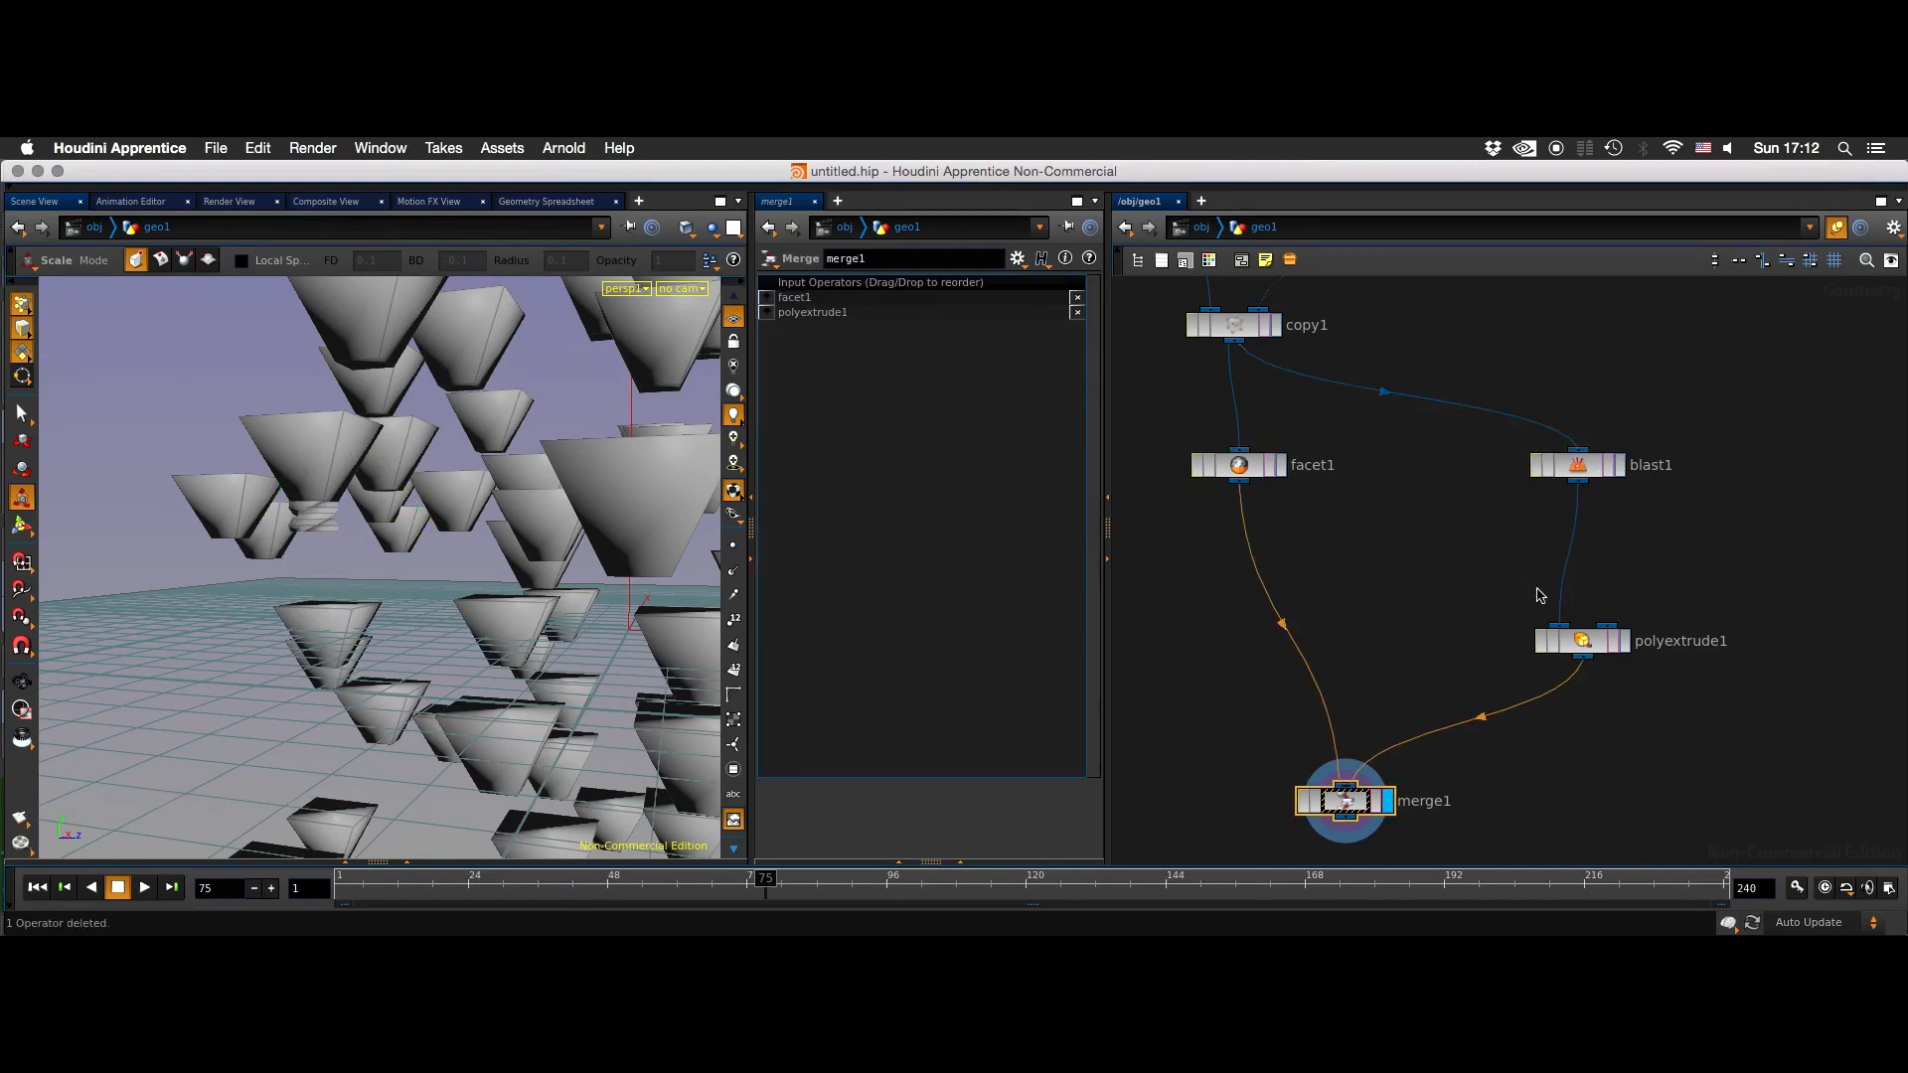
- Set polyextrude1's divisions to 4 and its extrusion distance to 0.15
left_click_drag(402, 596, 328, 576, "alt")
left_click_drag(1677, 537, 1586, 641)
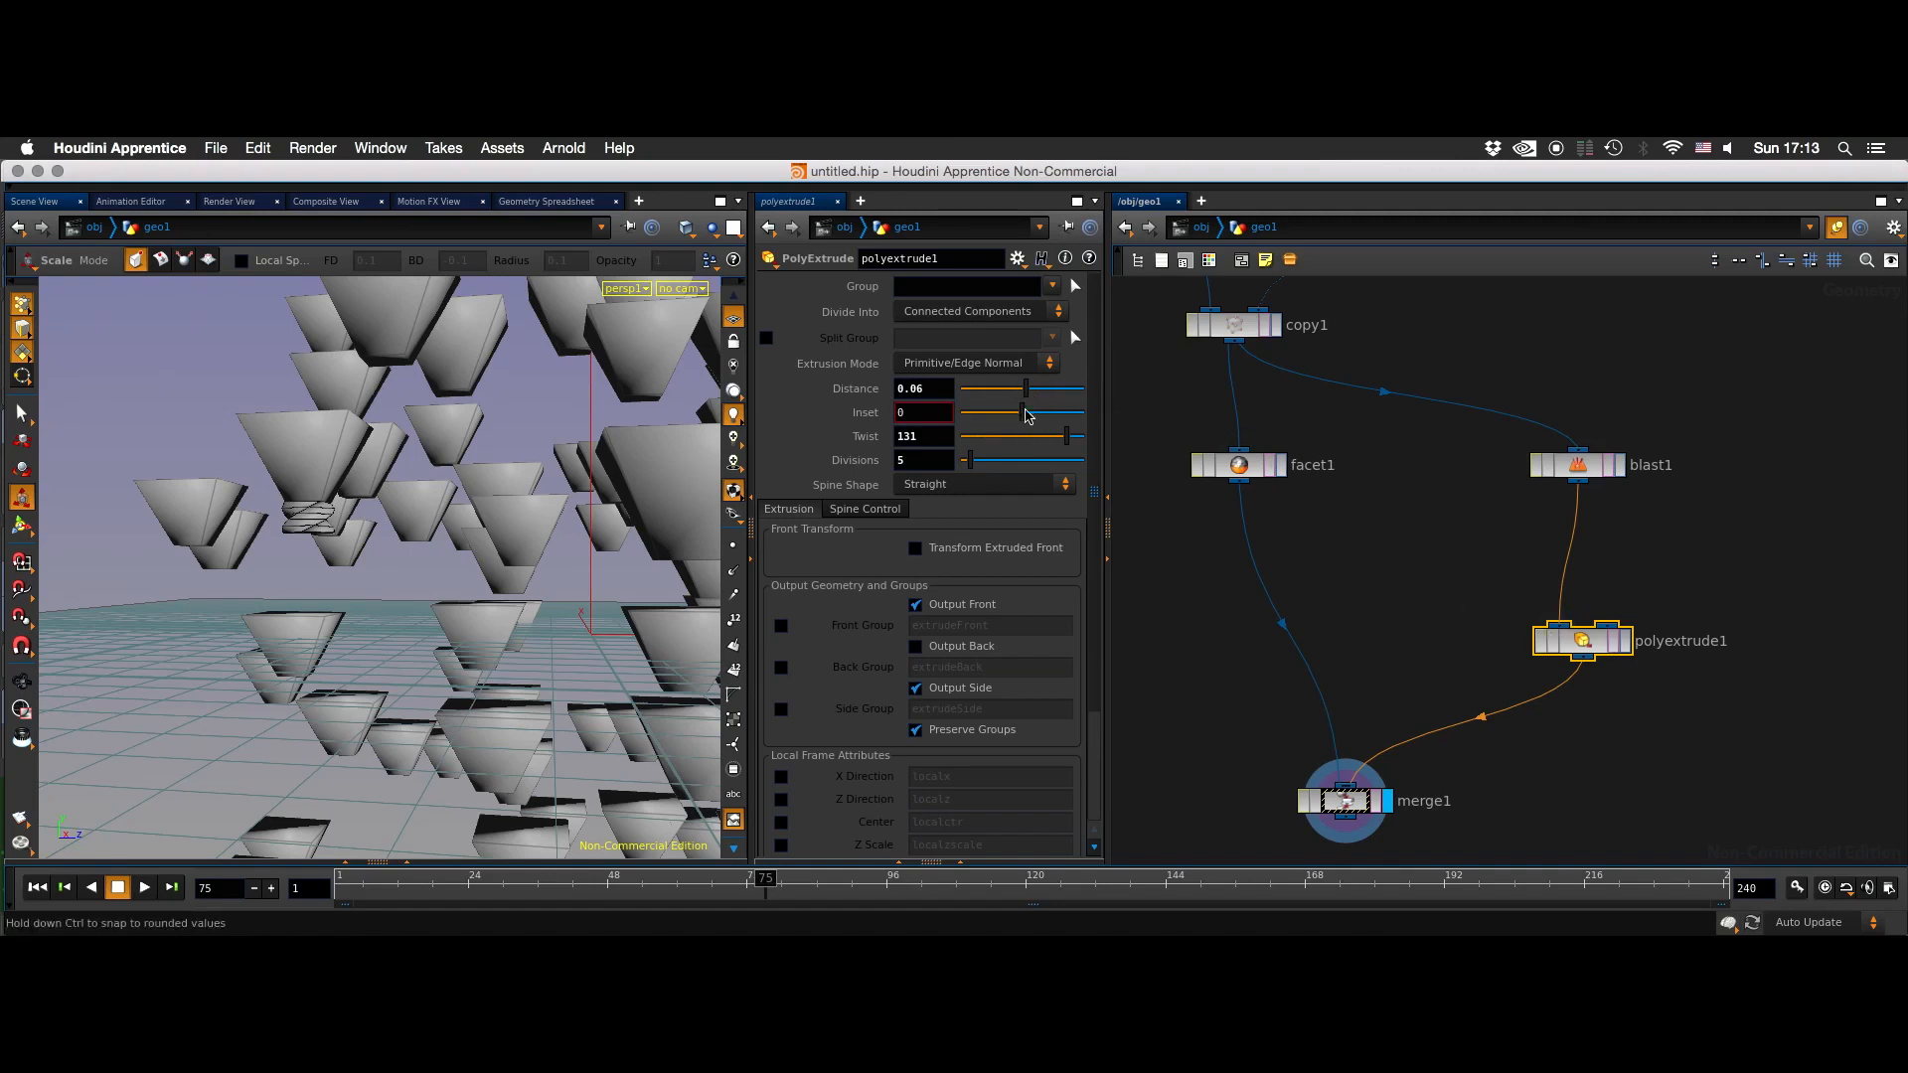
left_click_drag(970, 461, 967, 462)
left_click_drag(1027, 390, 1032, 394)
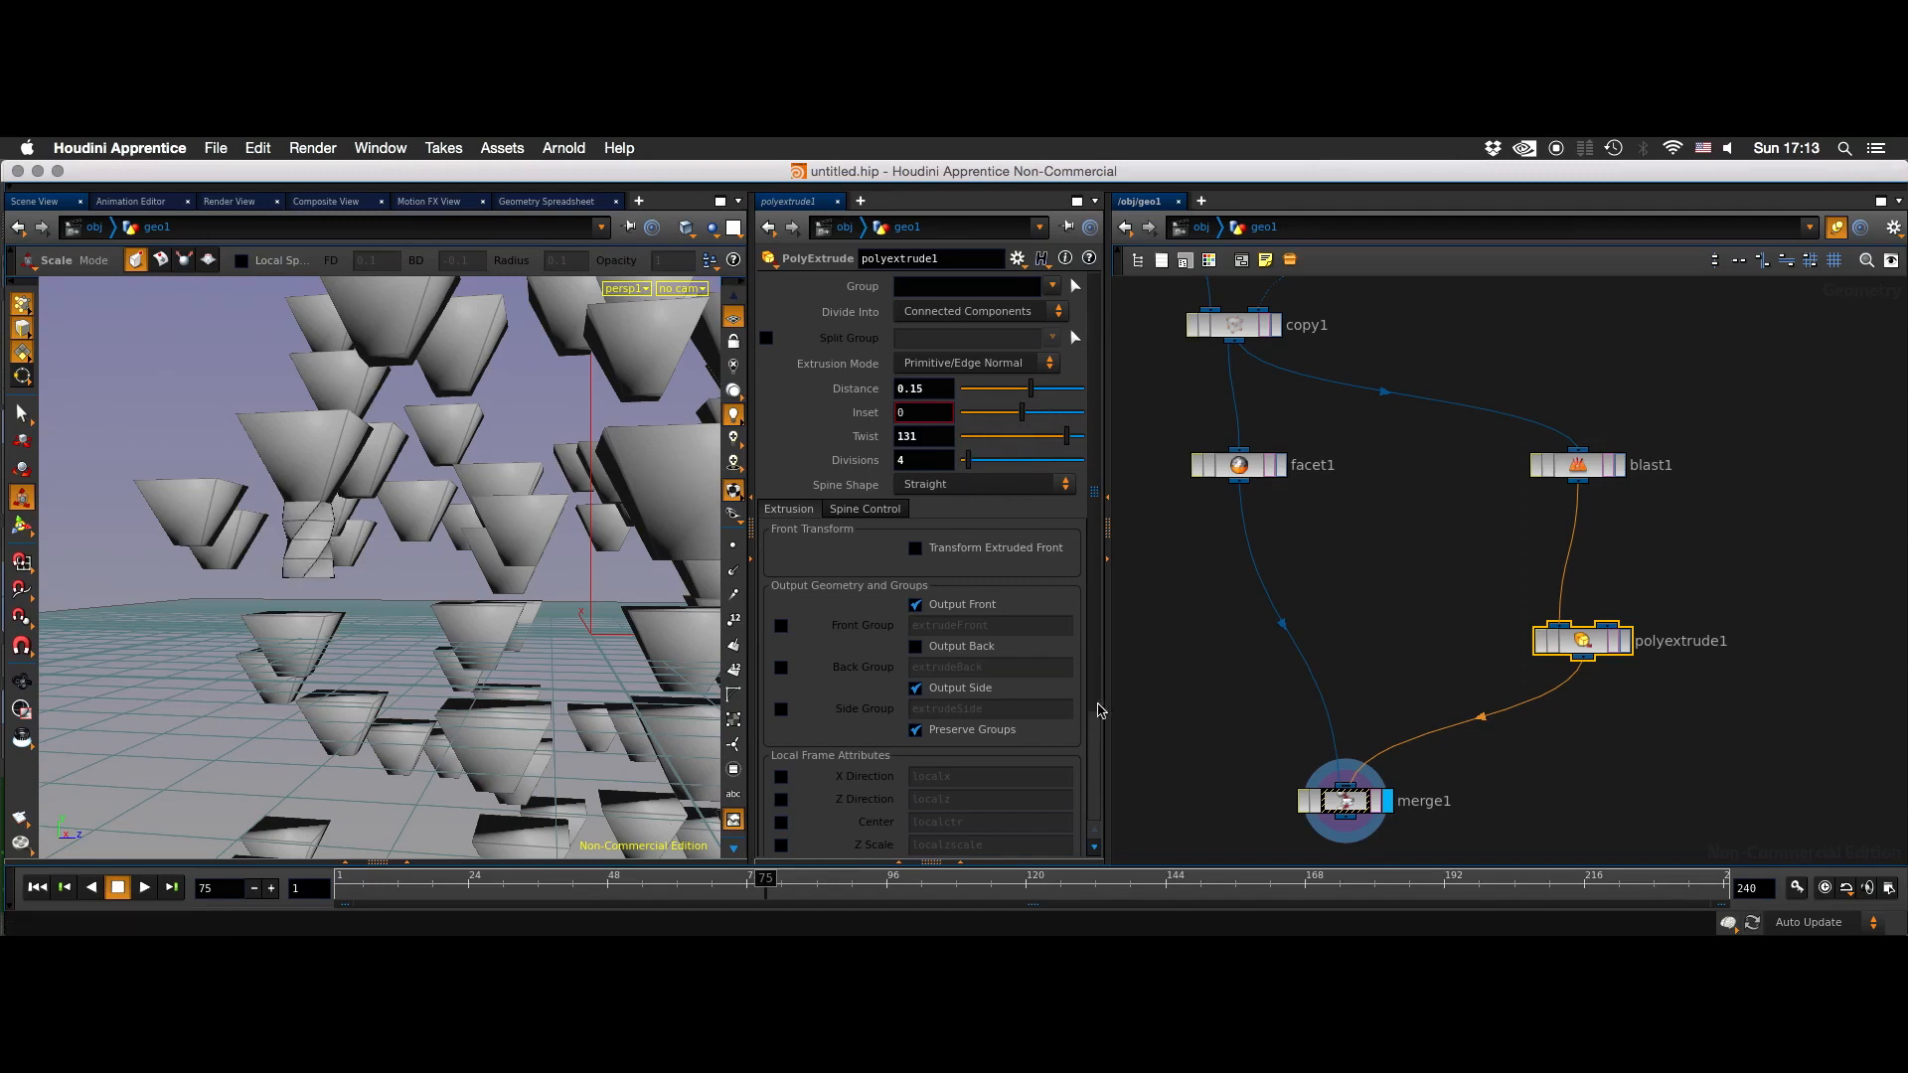
- Move the merge1 node slightly lower in the network, farther from facet1 and polyextrude1
middle_click_drag(1551, 744, 1494, 652)
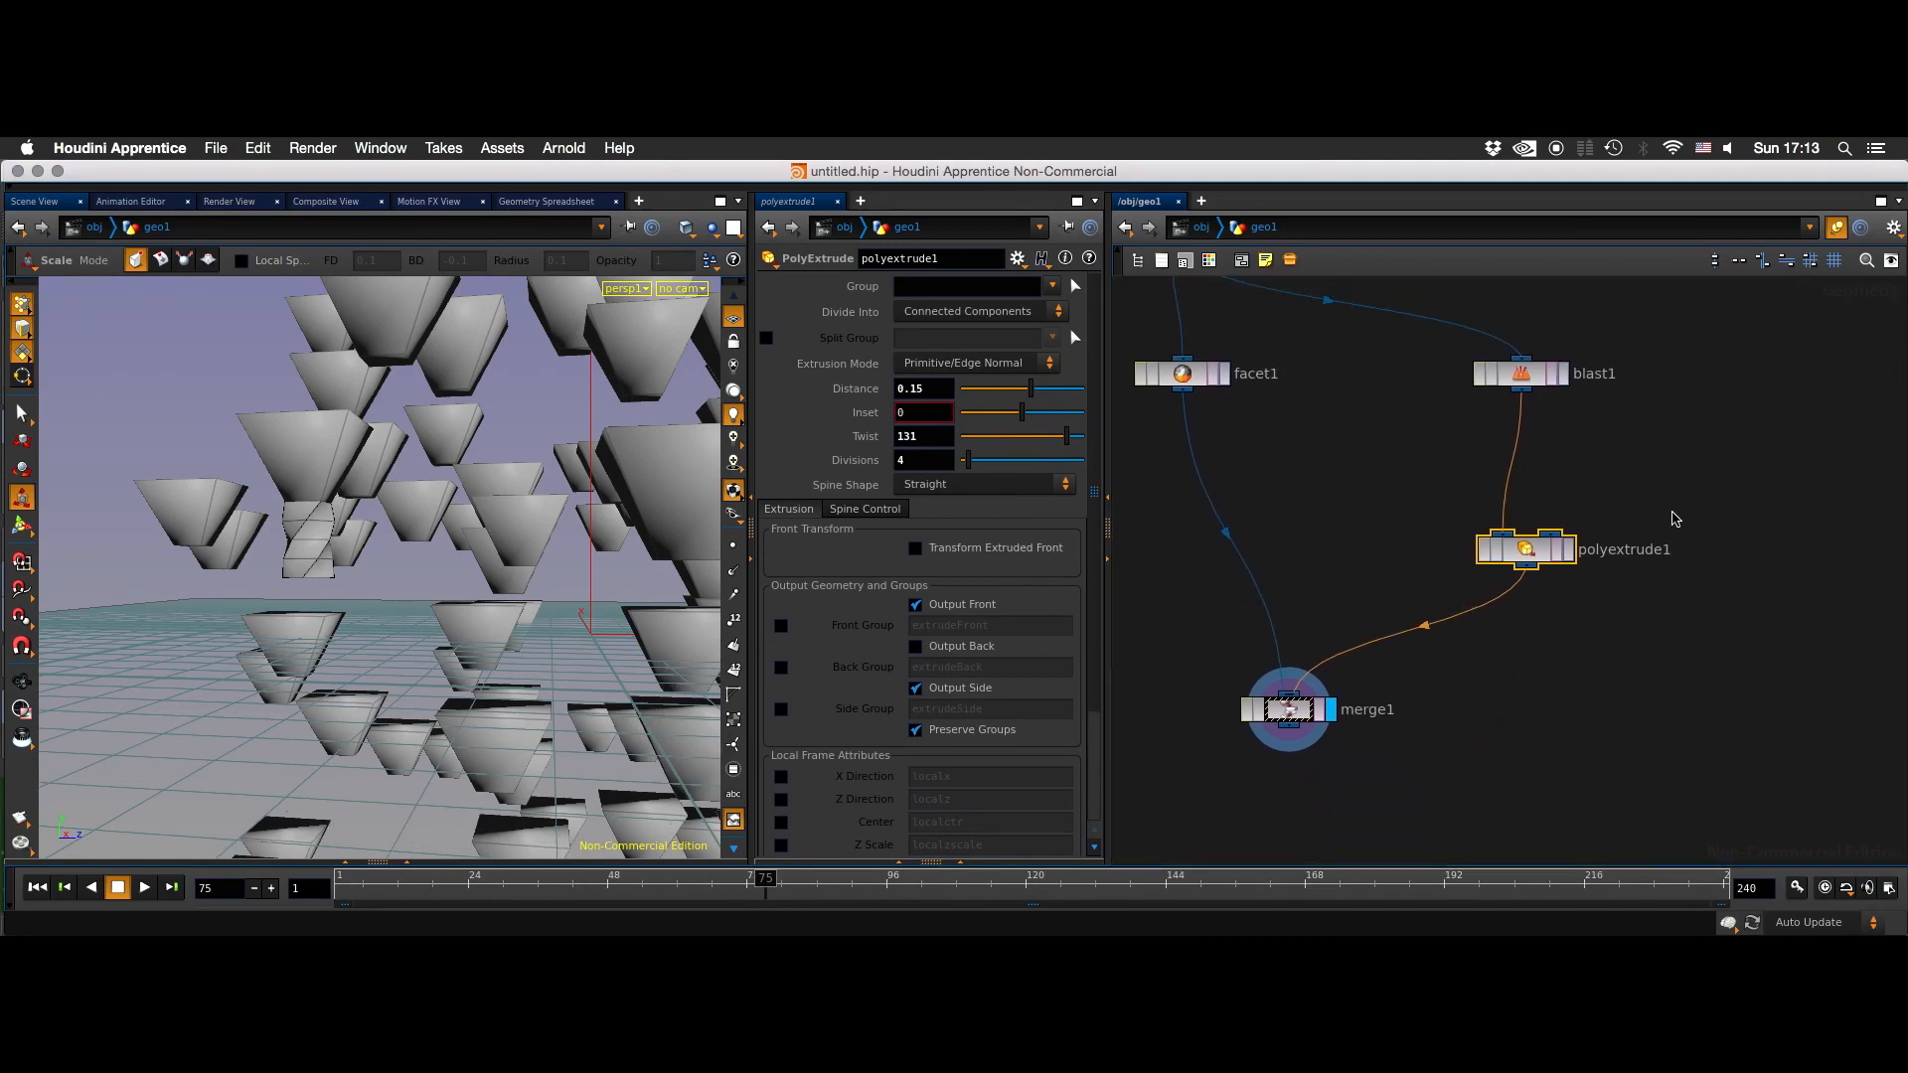
left_click(1621, 485)
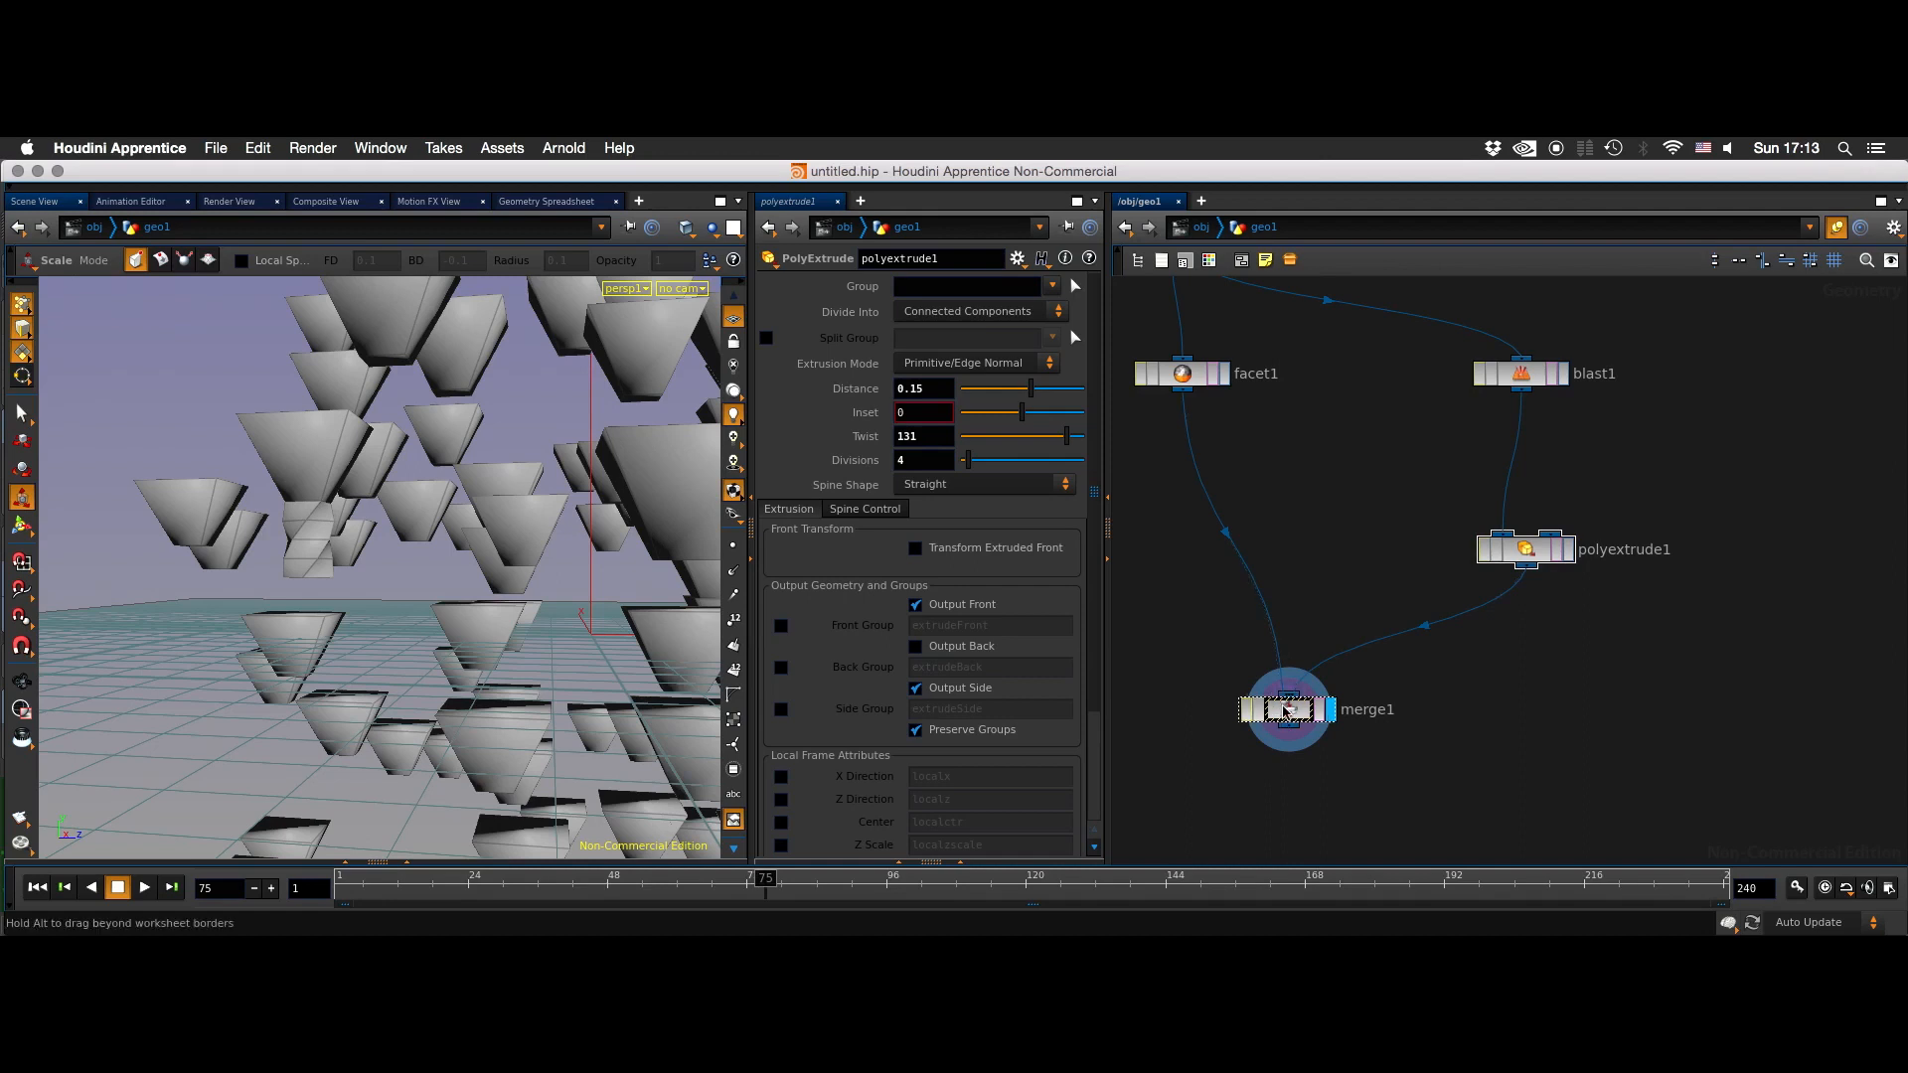
left_click_drag(1288, 709, 1257, 746)
right_click_drag(1305, 424, 1286, 452)
middle_click_drag(1287, 452, 1362, 647)
middle_click_drag(1429, 494, 1375, 456)
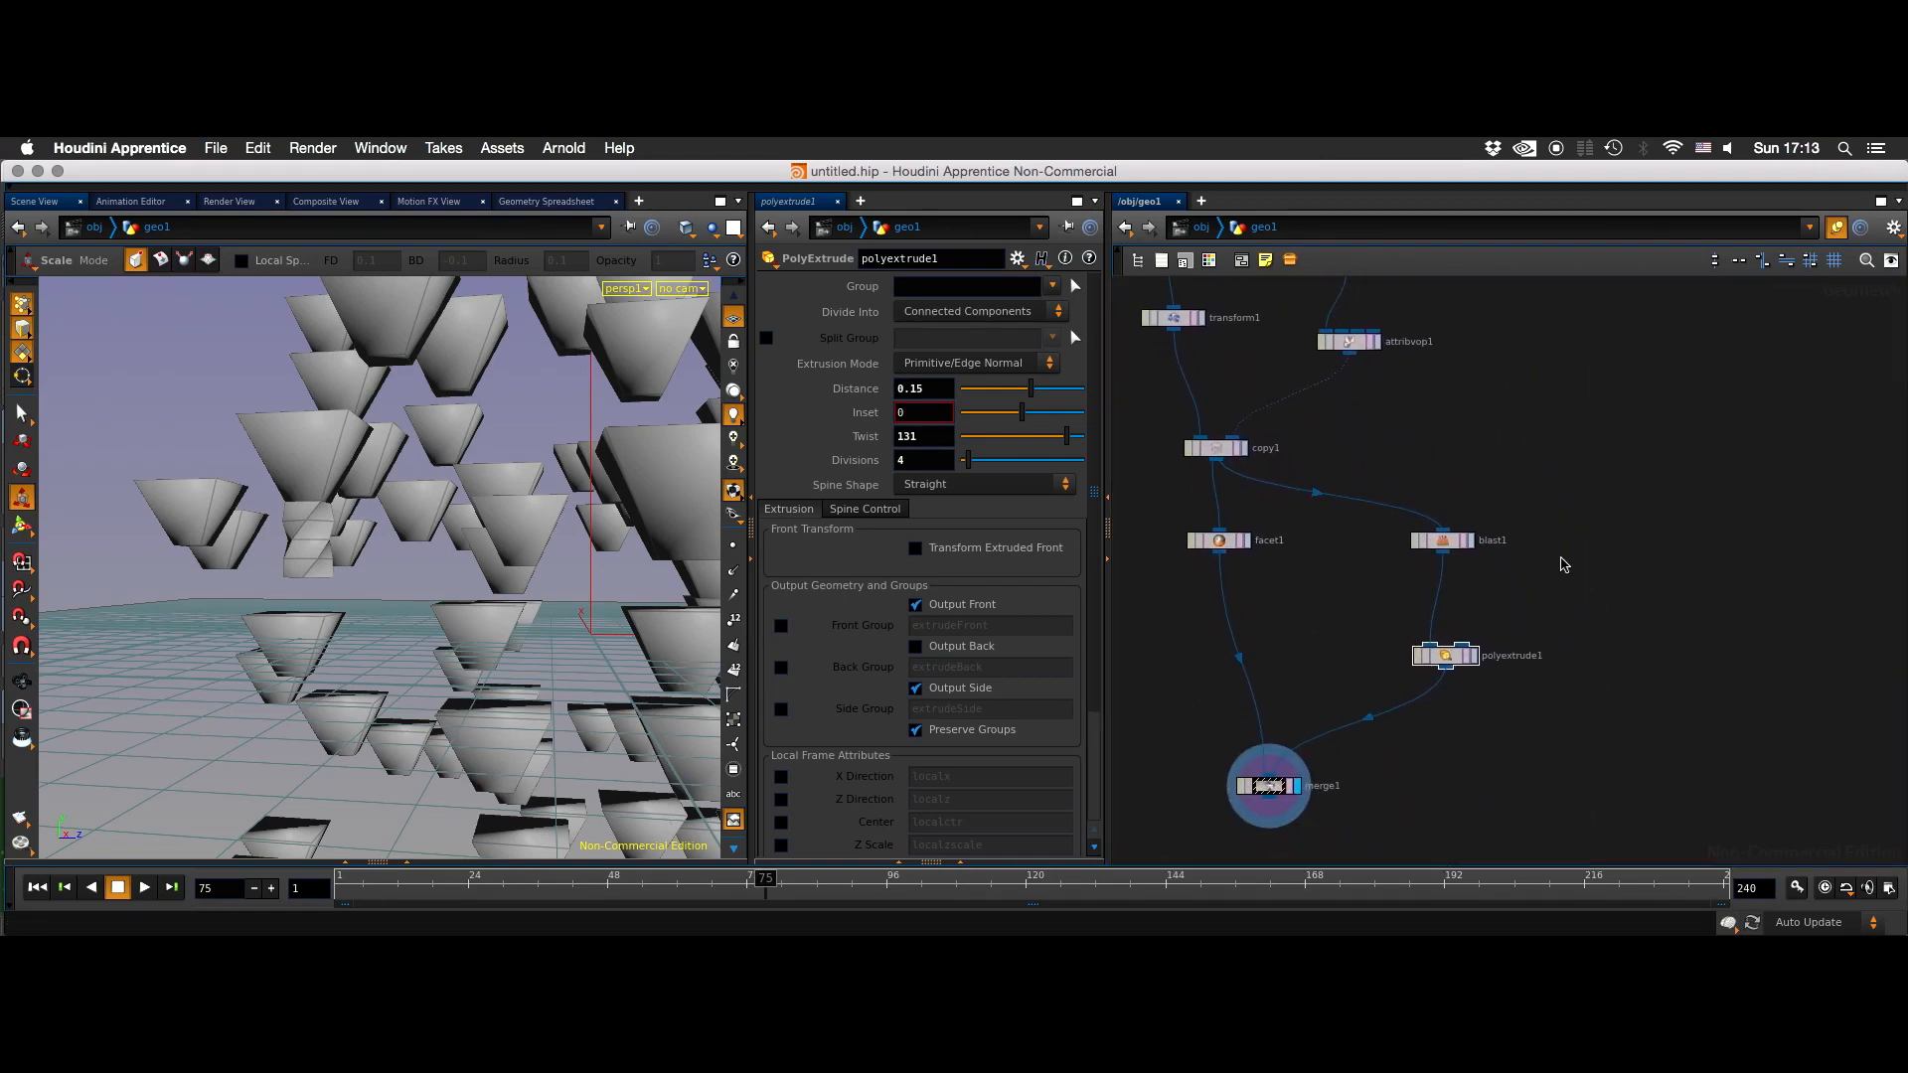
key("Escape")
- Display the copy1 geometry and show primitive numbers on the copies
left_click_drag(426, 562, 459, 497)
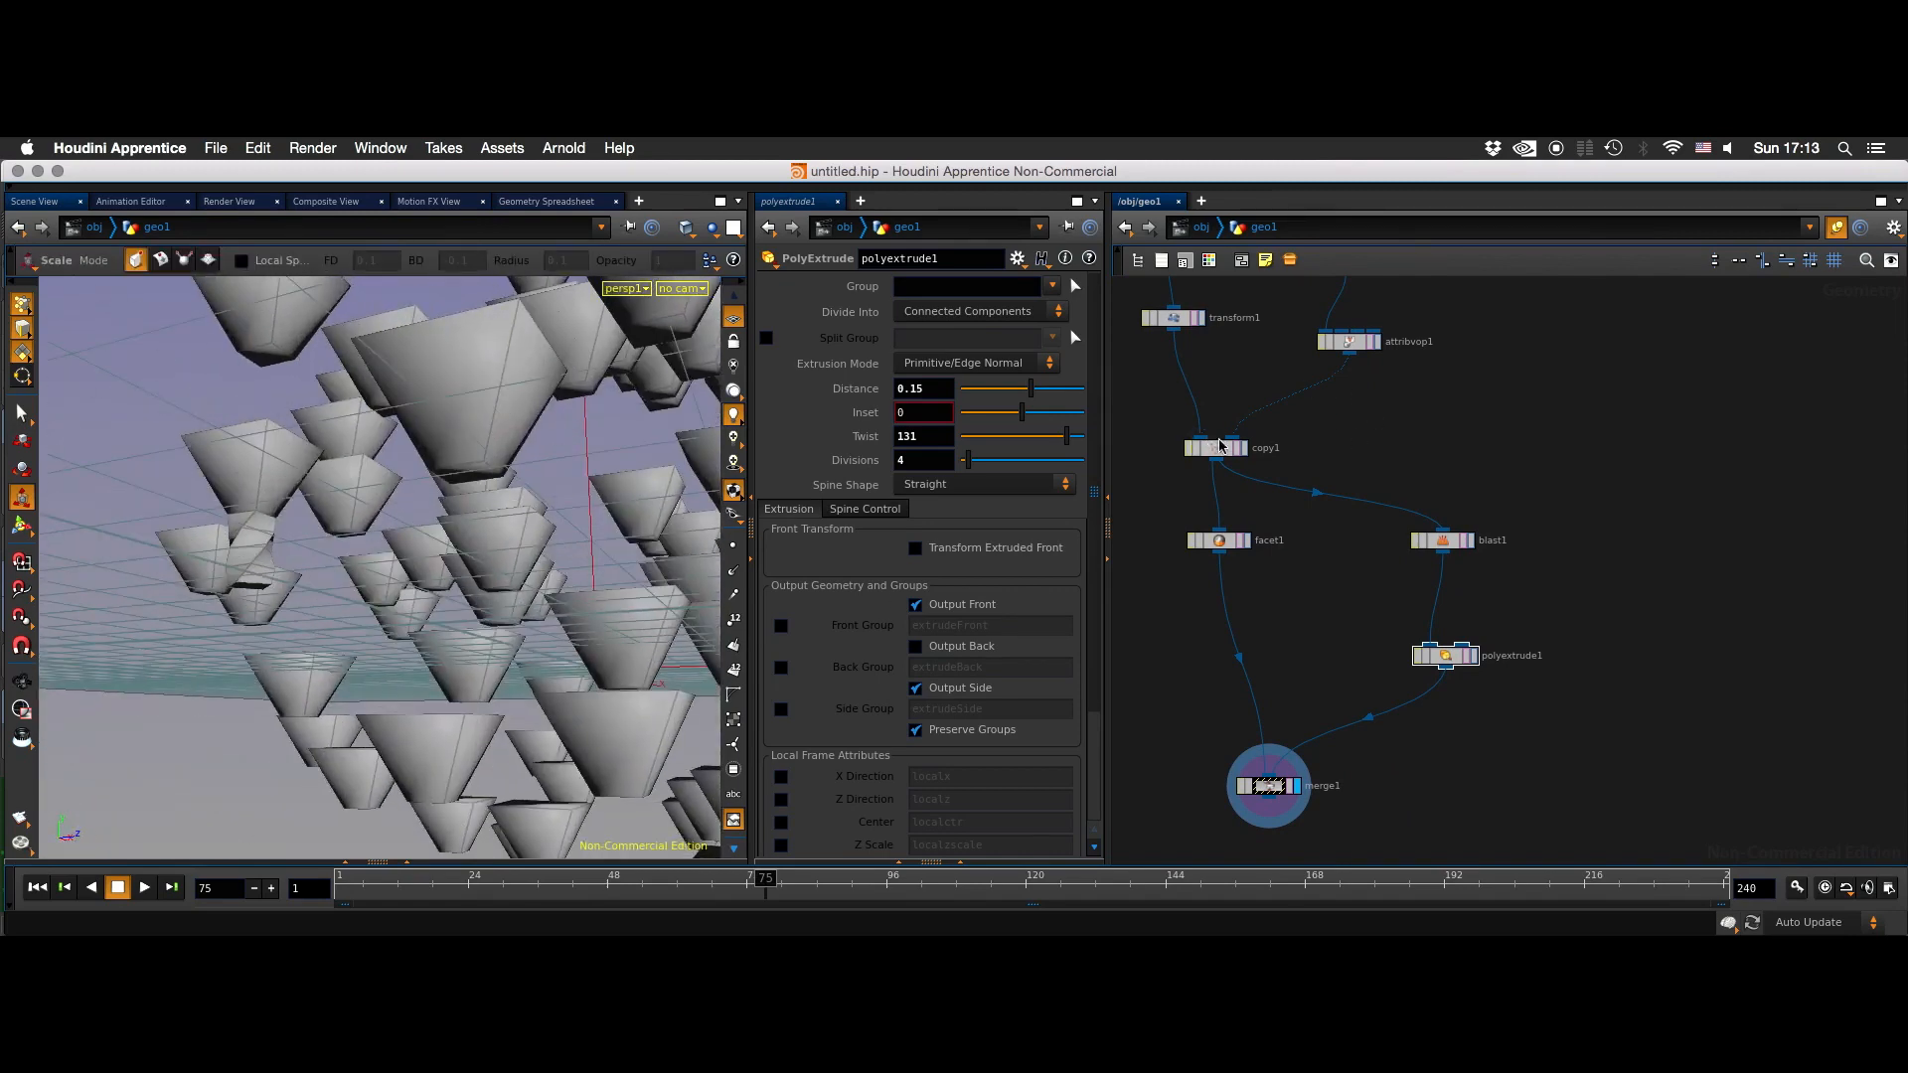
left_click(1244, 449)
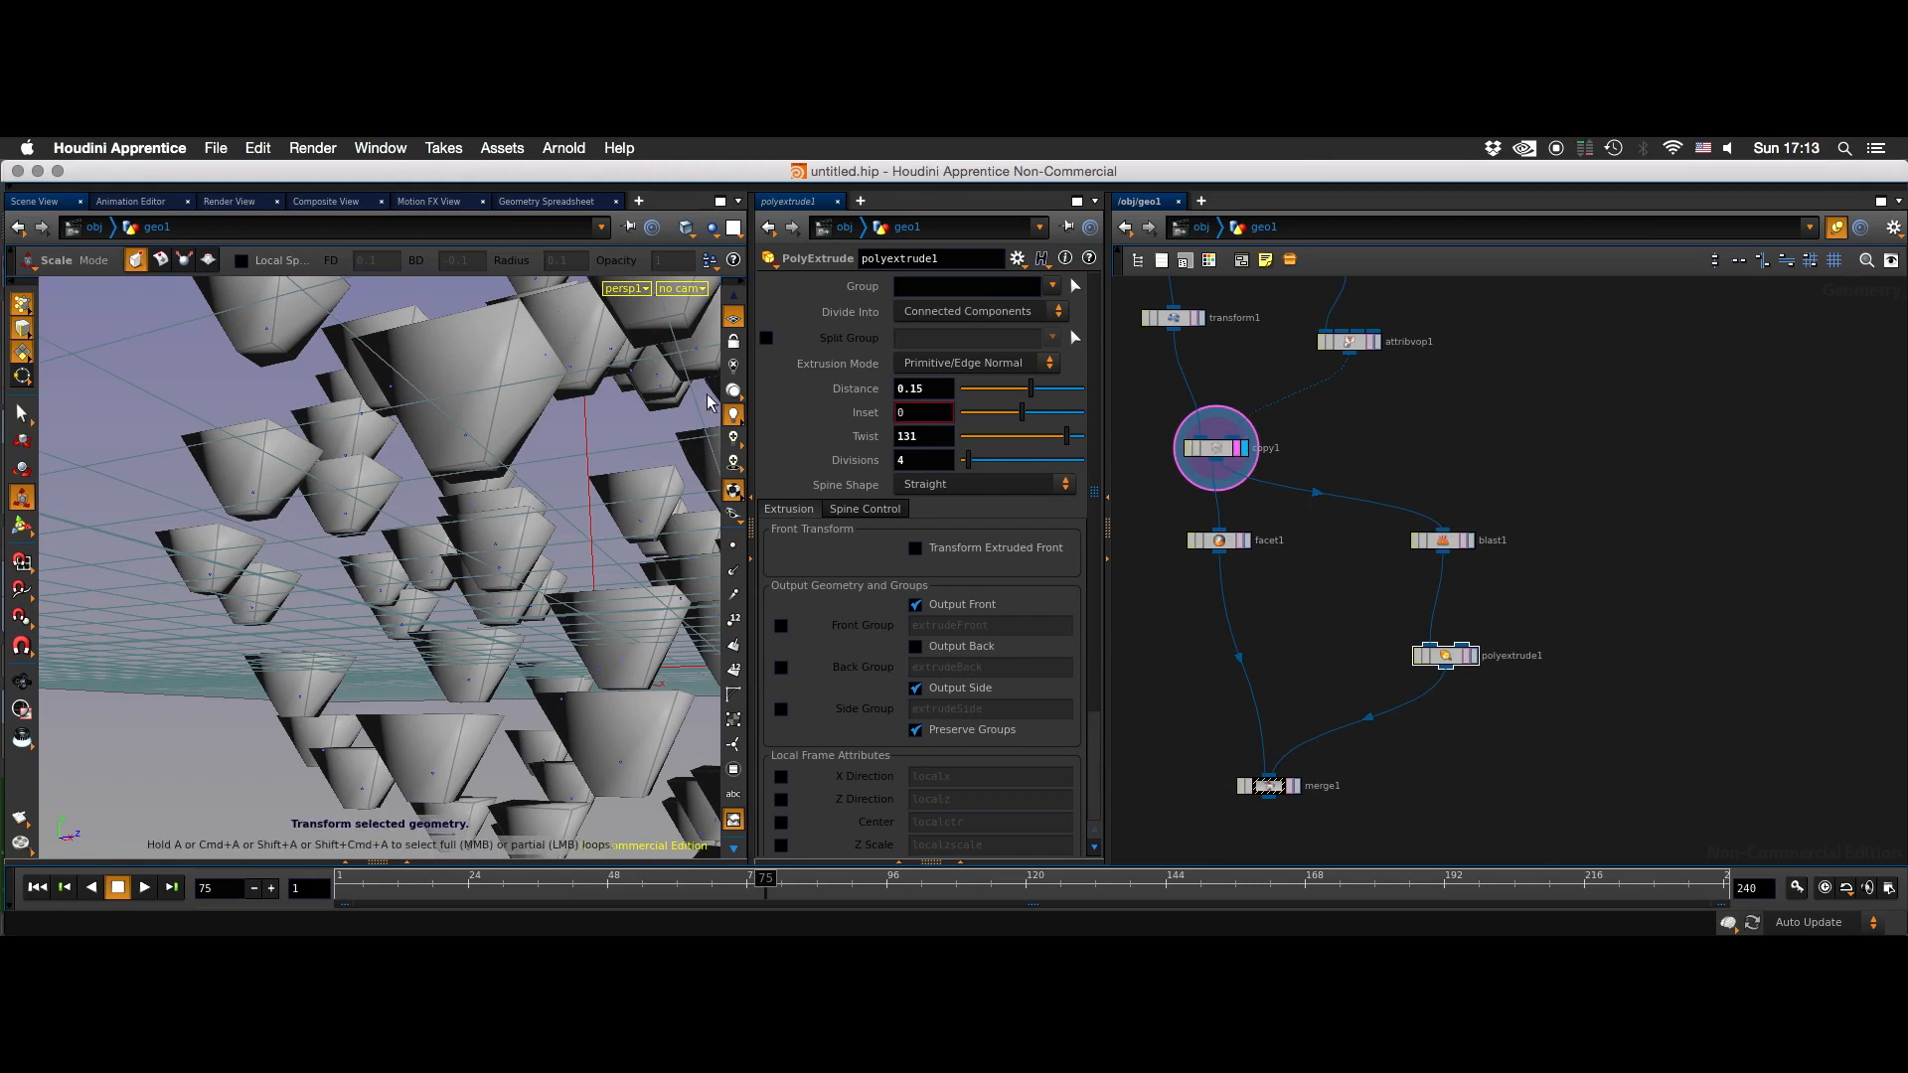
middle_click_drag(618, 504, 681, 503, "alt")
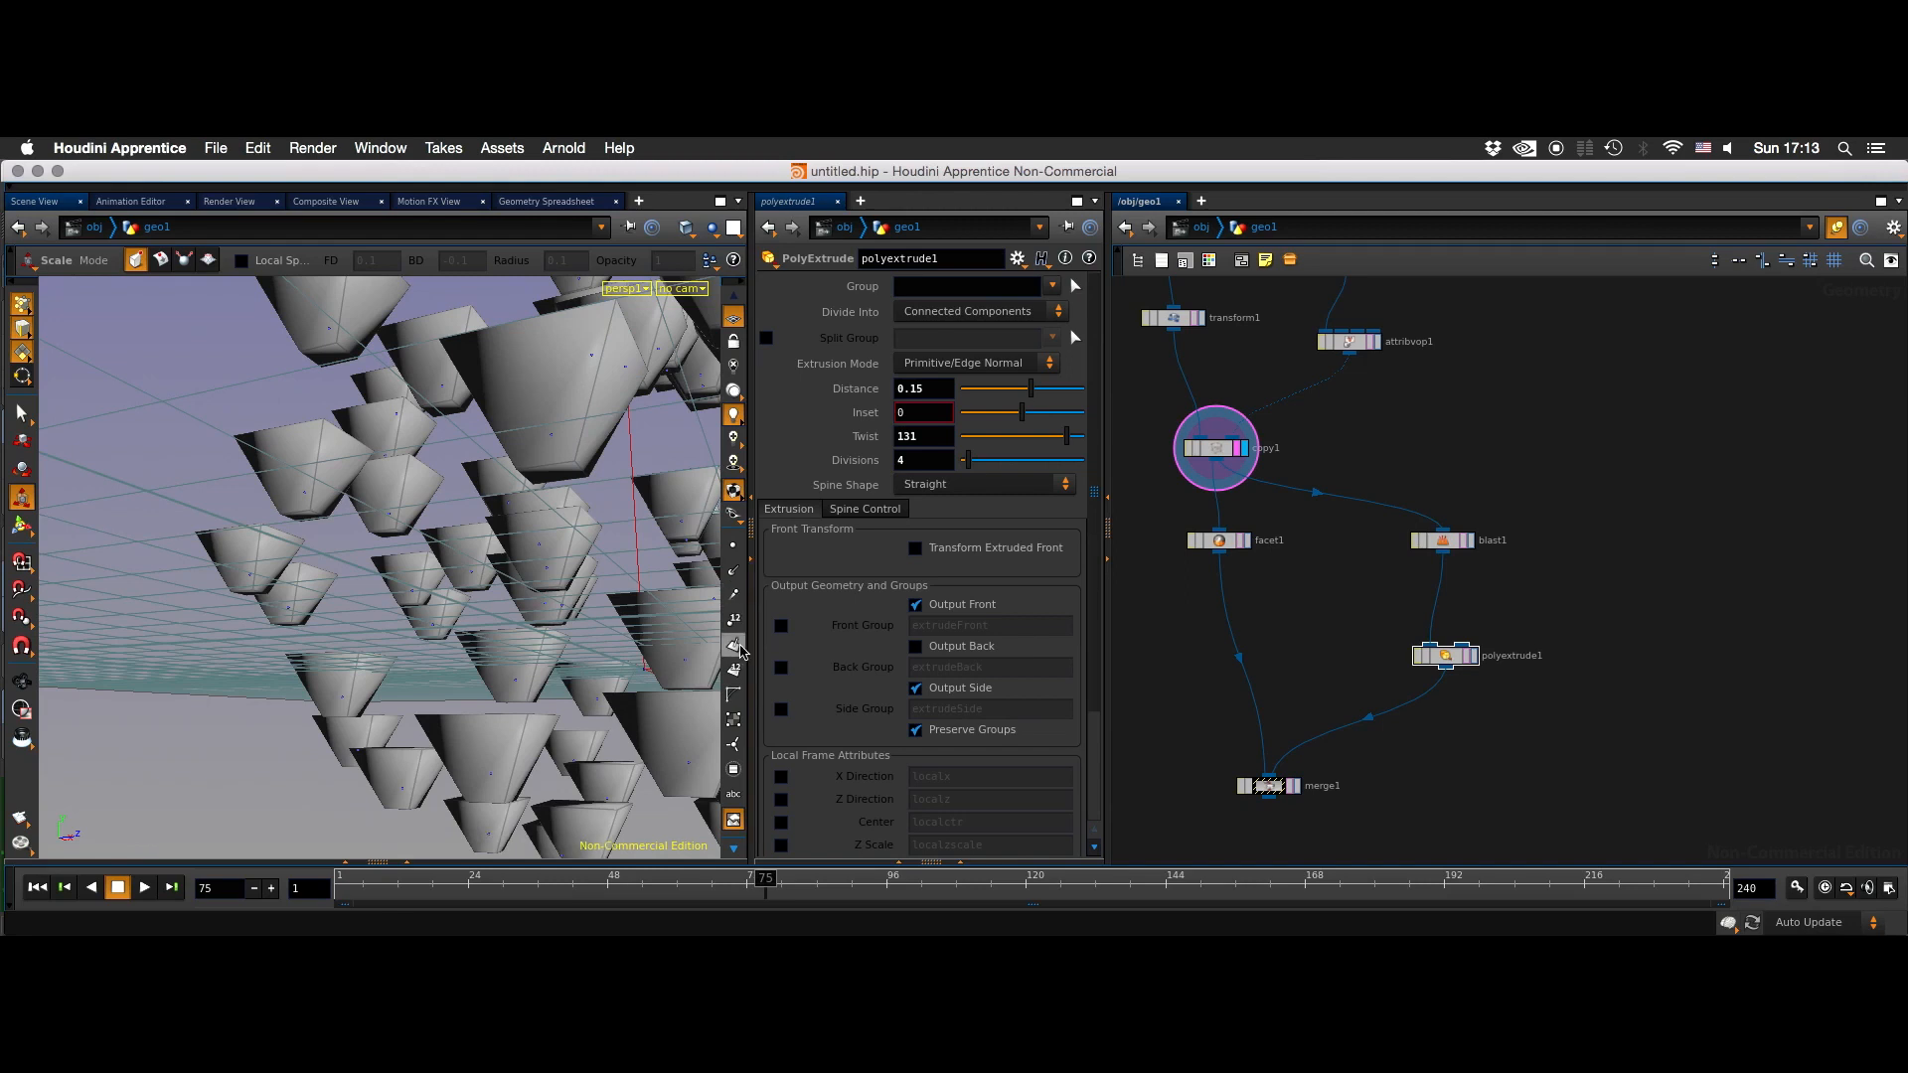
left_click(735, 668)
right_click_drag(544, 483, 581, 467, "alt")
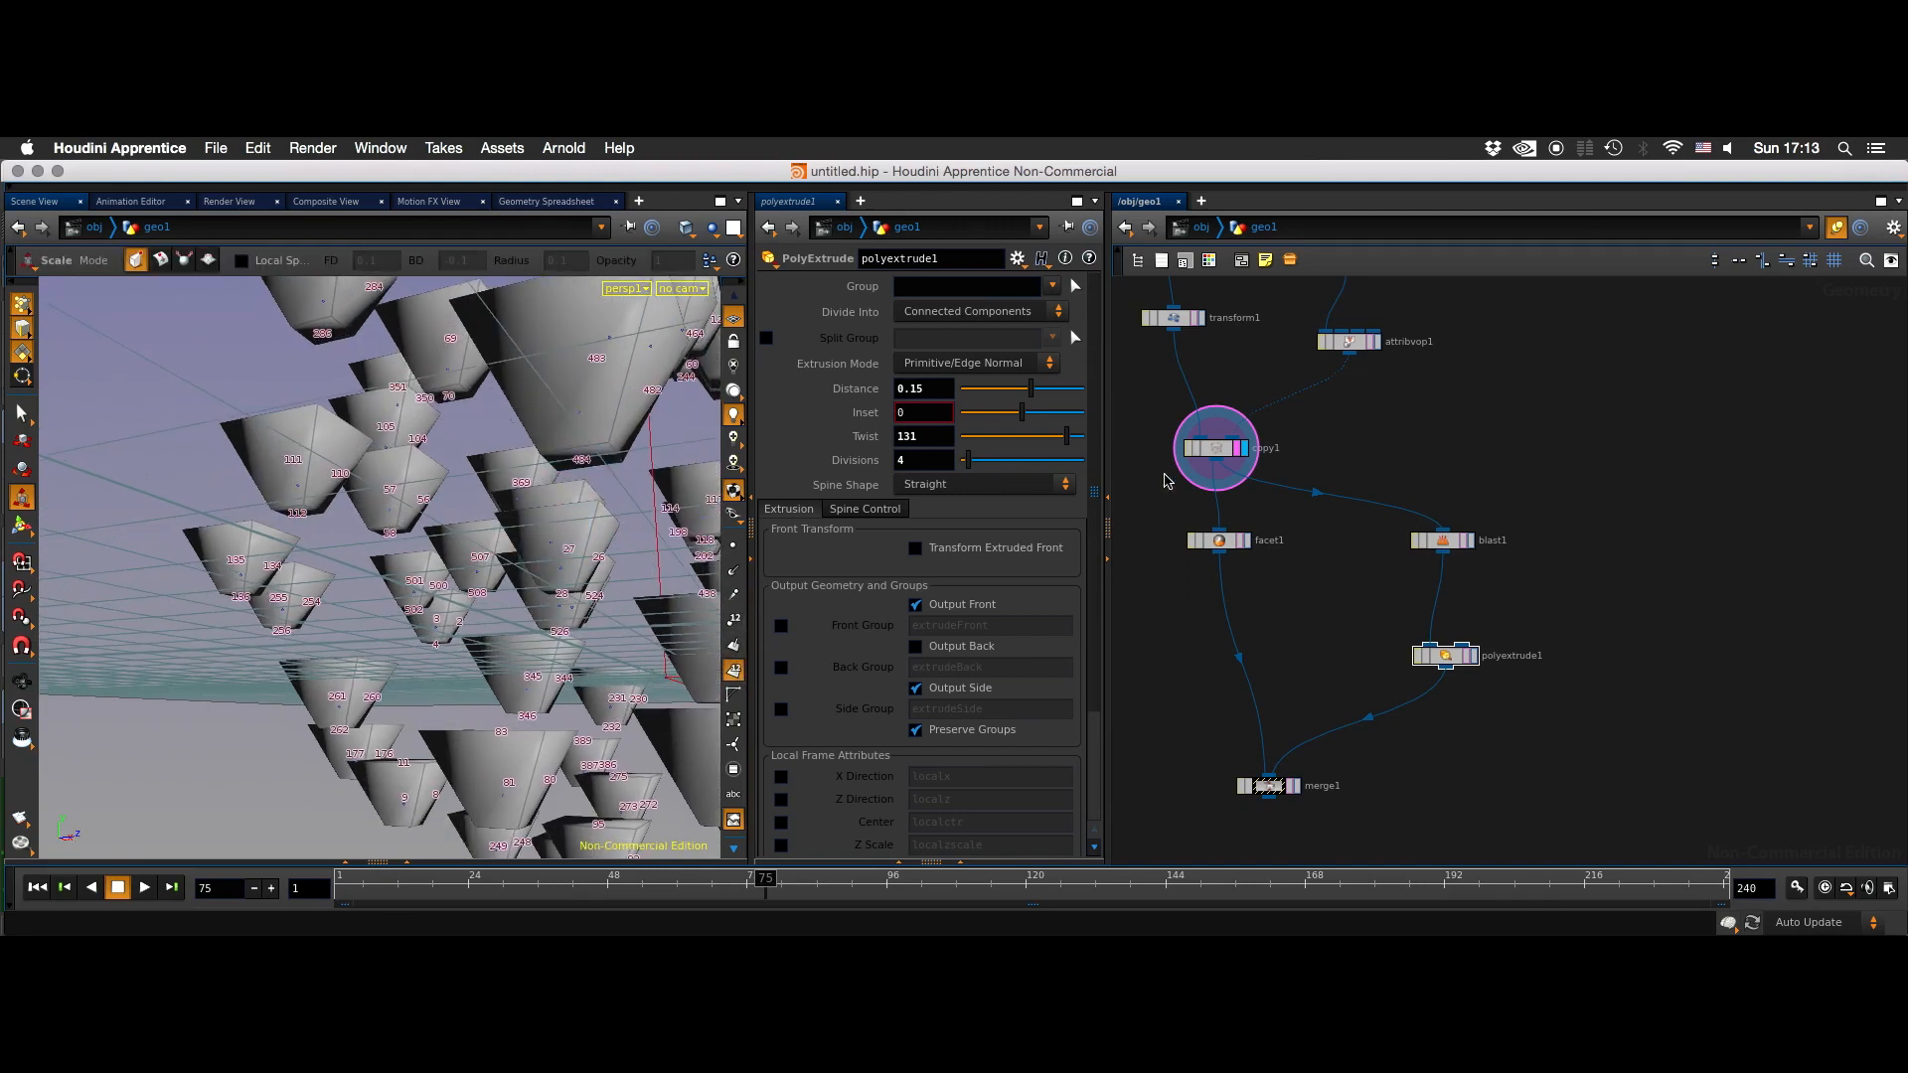
- Set blast1's group to primitives 112 484 and display the polyextrude1 result
left_click(1443, 540)
left_click(985, 286)
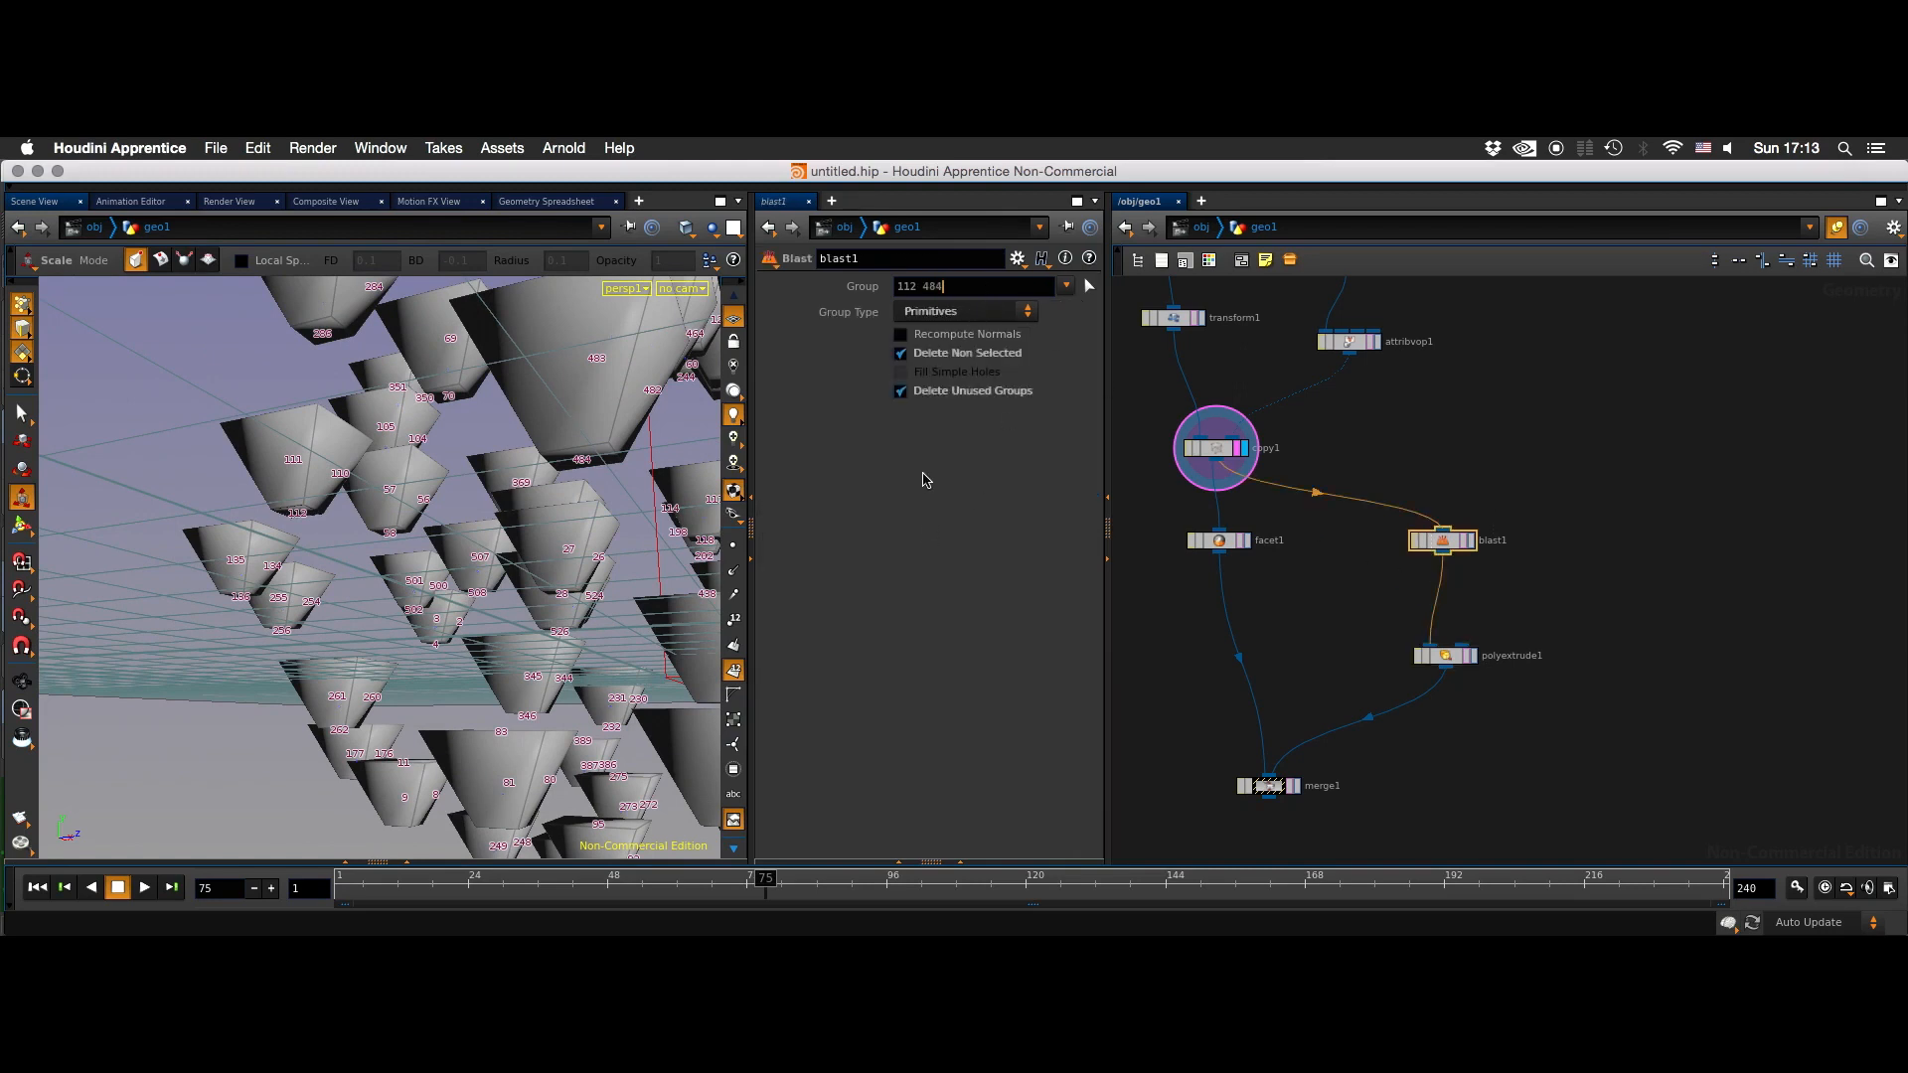
key("Return")
left_click(1469, 543)
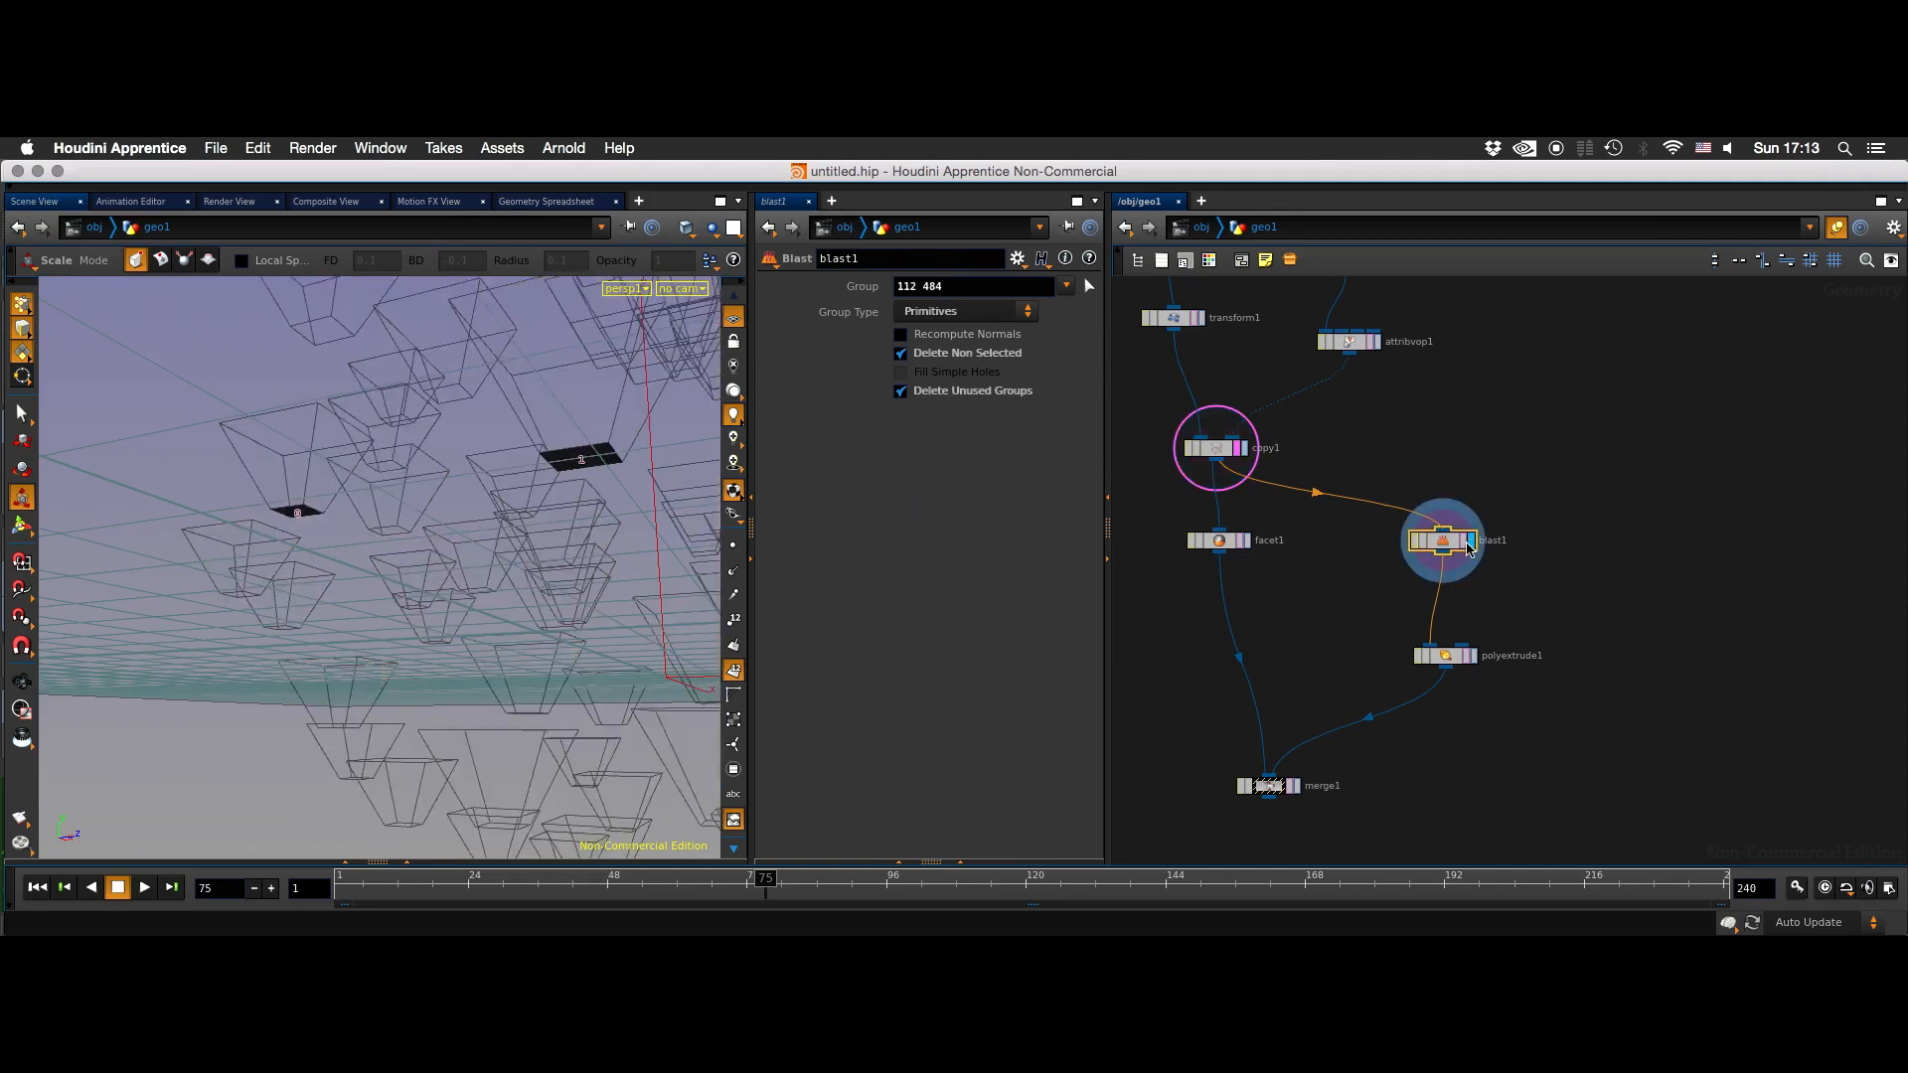
left_click(1471, 655)
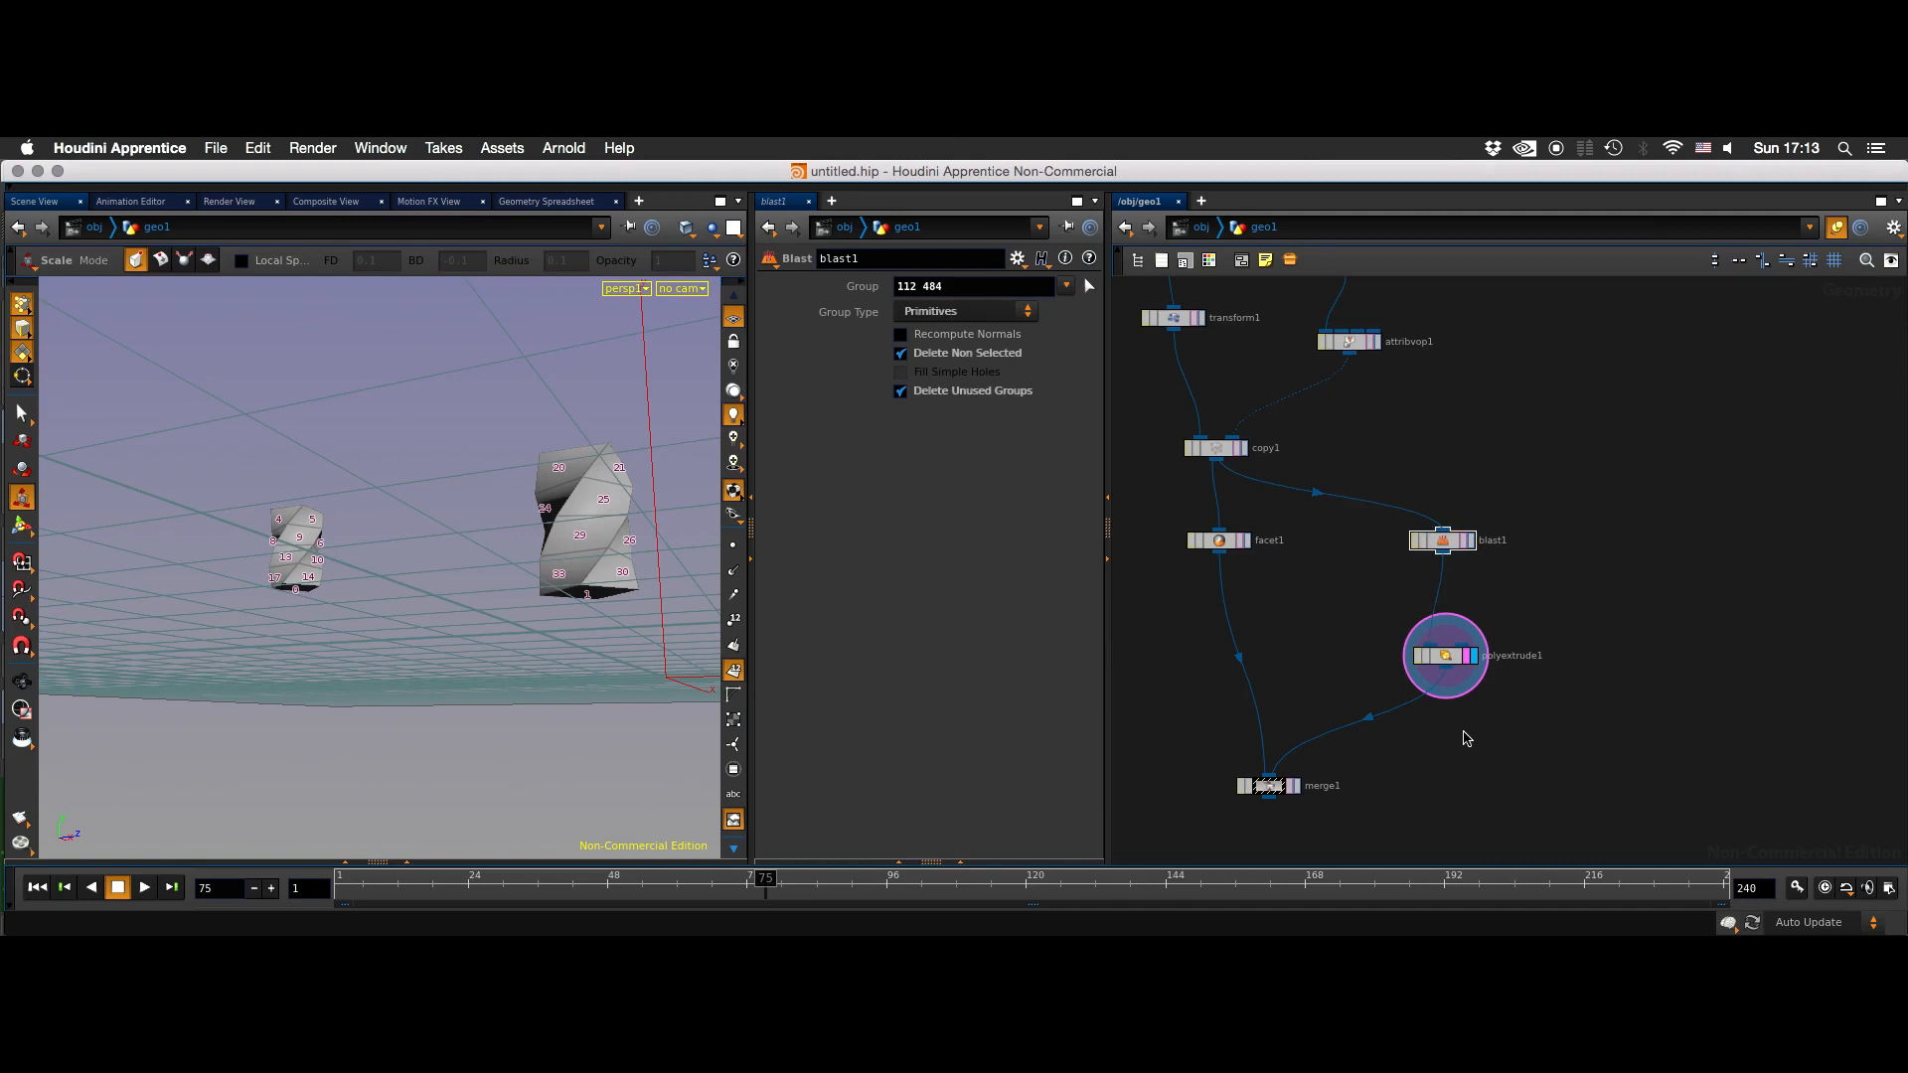
- Hide the primitive numbers, display merge1 and inspect the two twisted extrusions at frame 43
left_click(733, 670)
left_click(1295, 787)
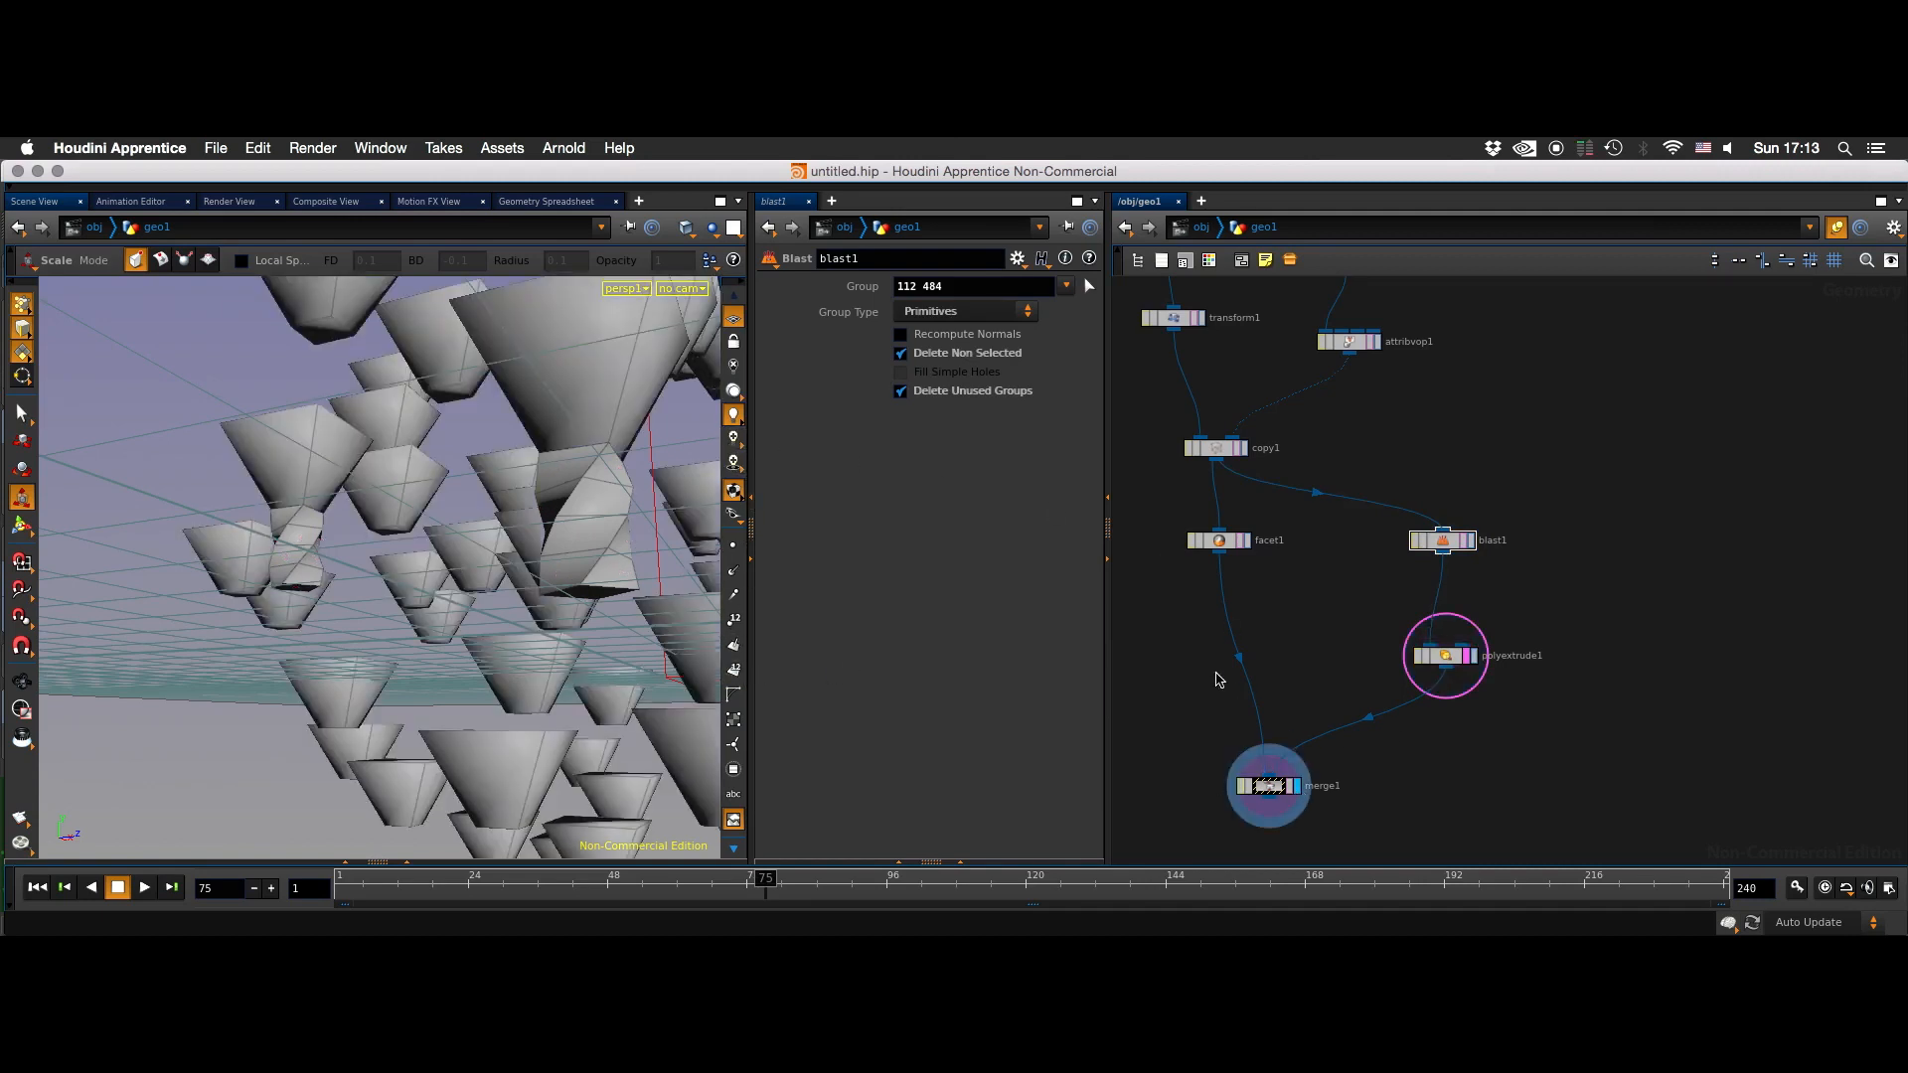
right_click_drag(614, 652, 324, 728, "alt")
left_click_drag(324, 728, 504, 618, "alt")
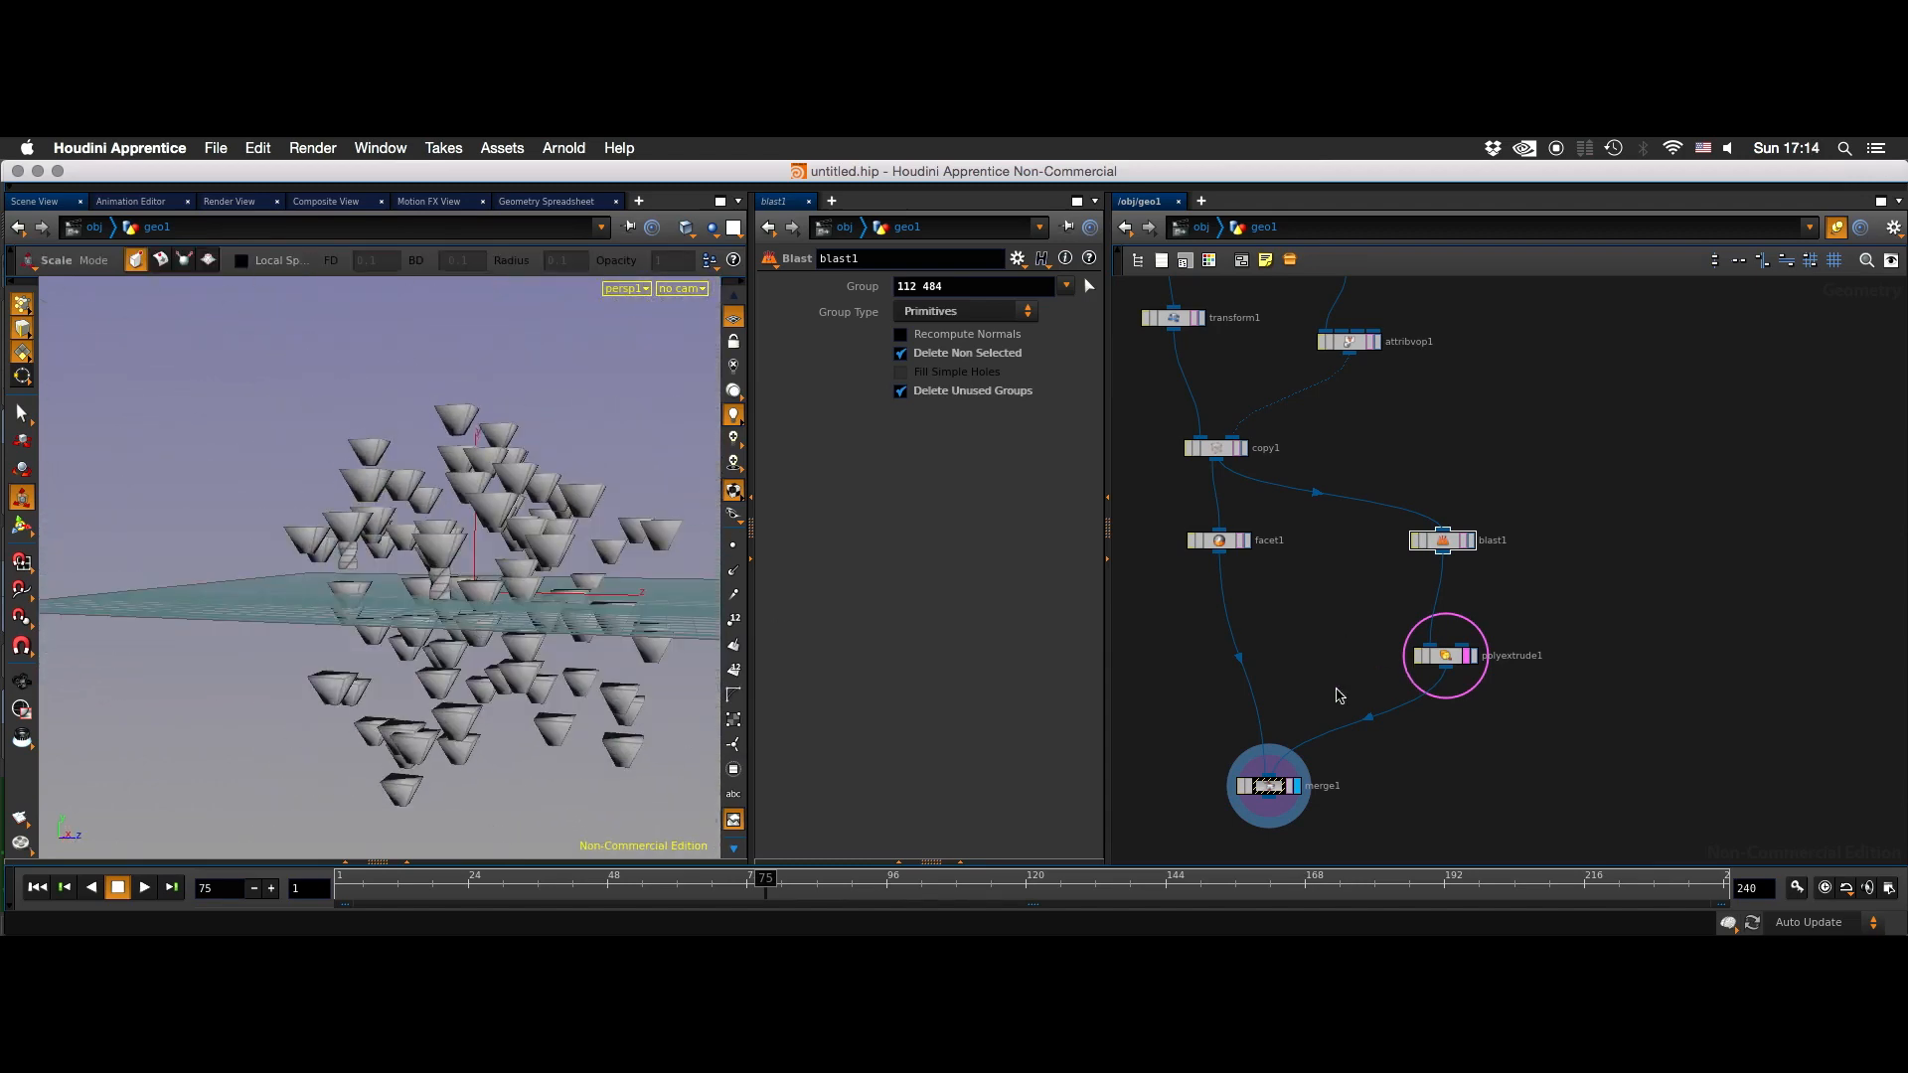
left_click_drag(501, 882, 582, 826)
right_click_drag(406, 583, 619, 593, "alt")
middle_click_drag(619, 593, 374, 531, "alt")
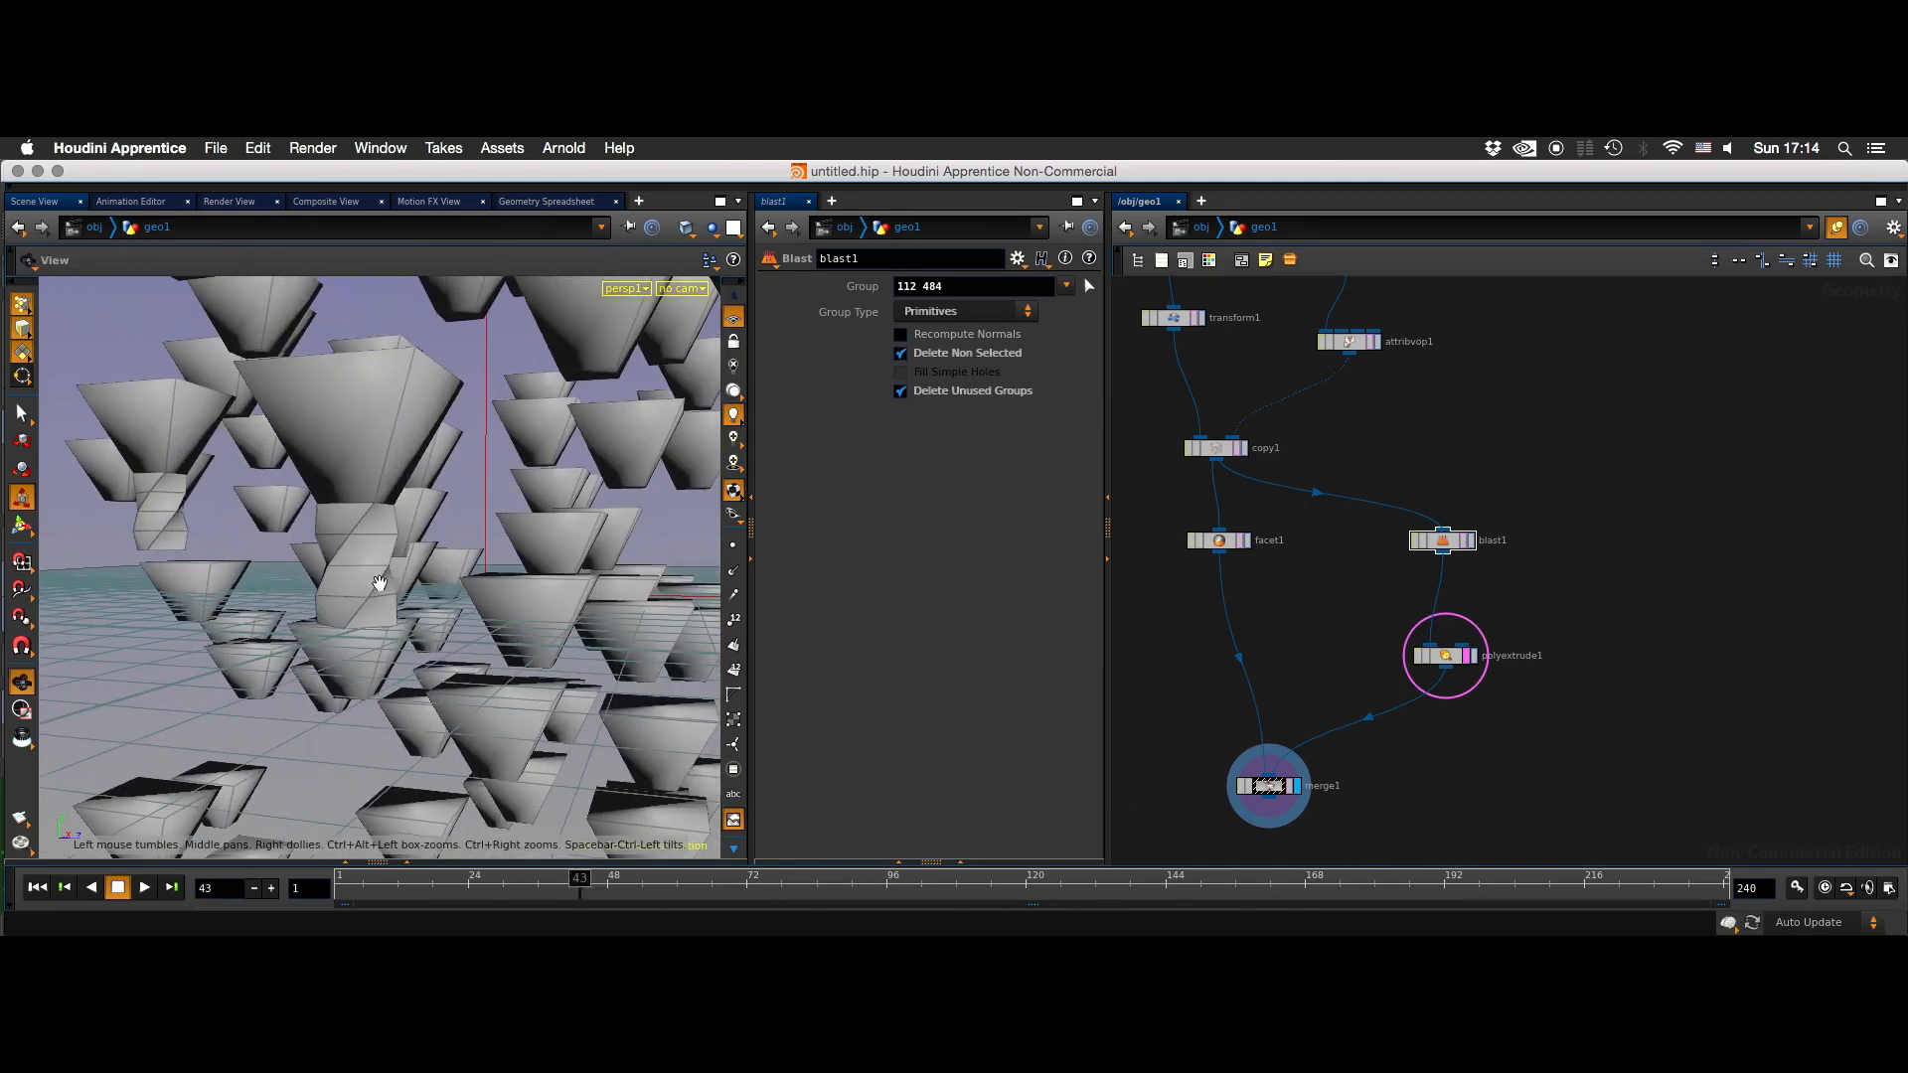
- Add an Edit node after merge1 by scaling primitive 561 on the larger twisted extrusion to about 1.15
left_click(343, 614)
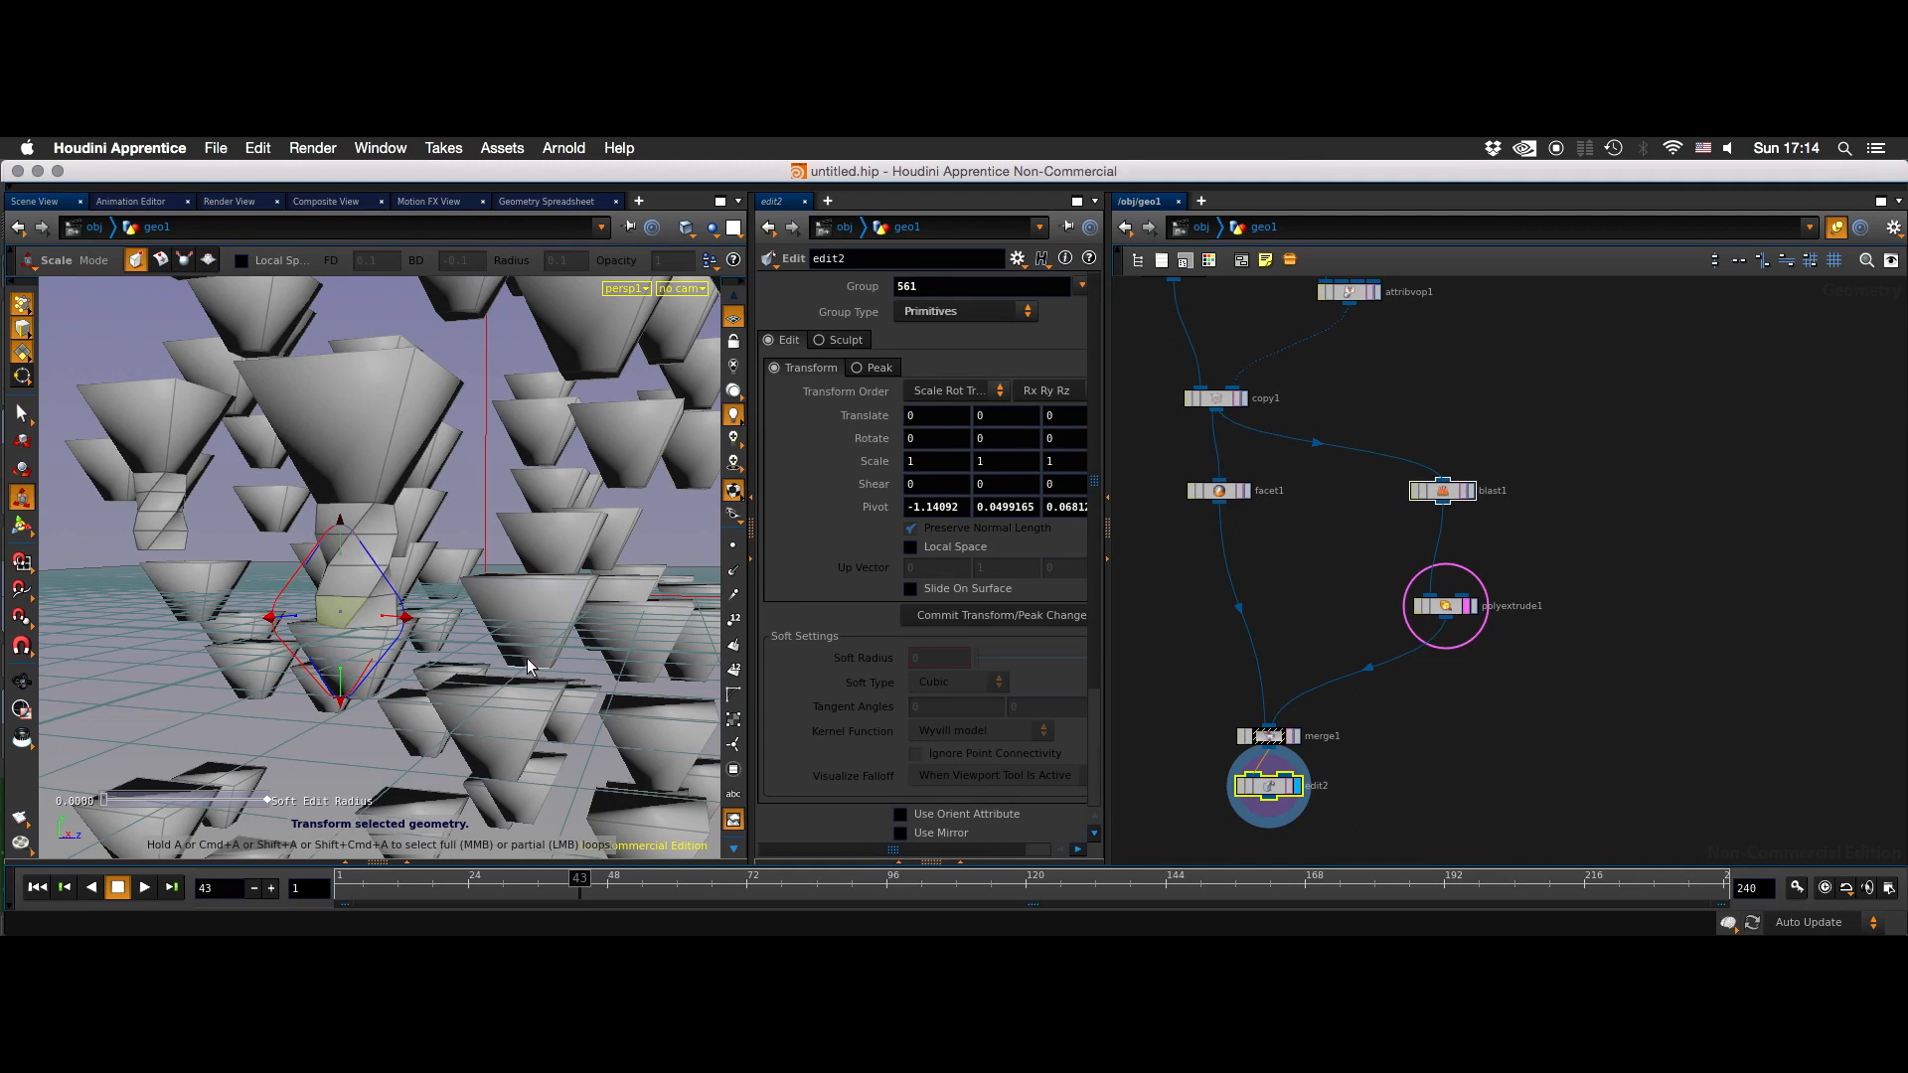
mouse_move(270, 617)
left_mouse_down()
mouse_move(259, 635)
mouse_move(240, 630)
mouse_move(271, 617)
mouse_move(249, 619)
left_mouse_up()
key("t")
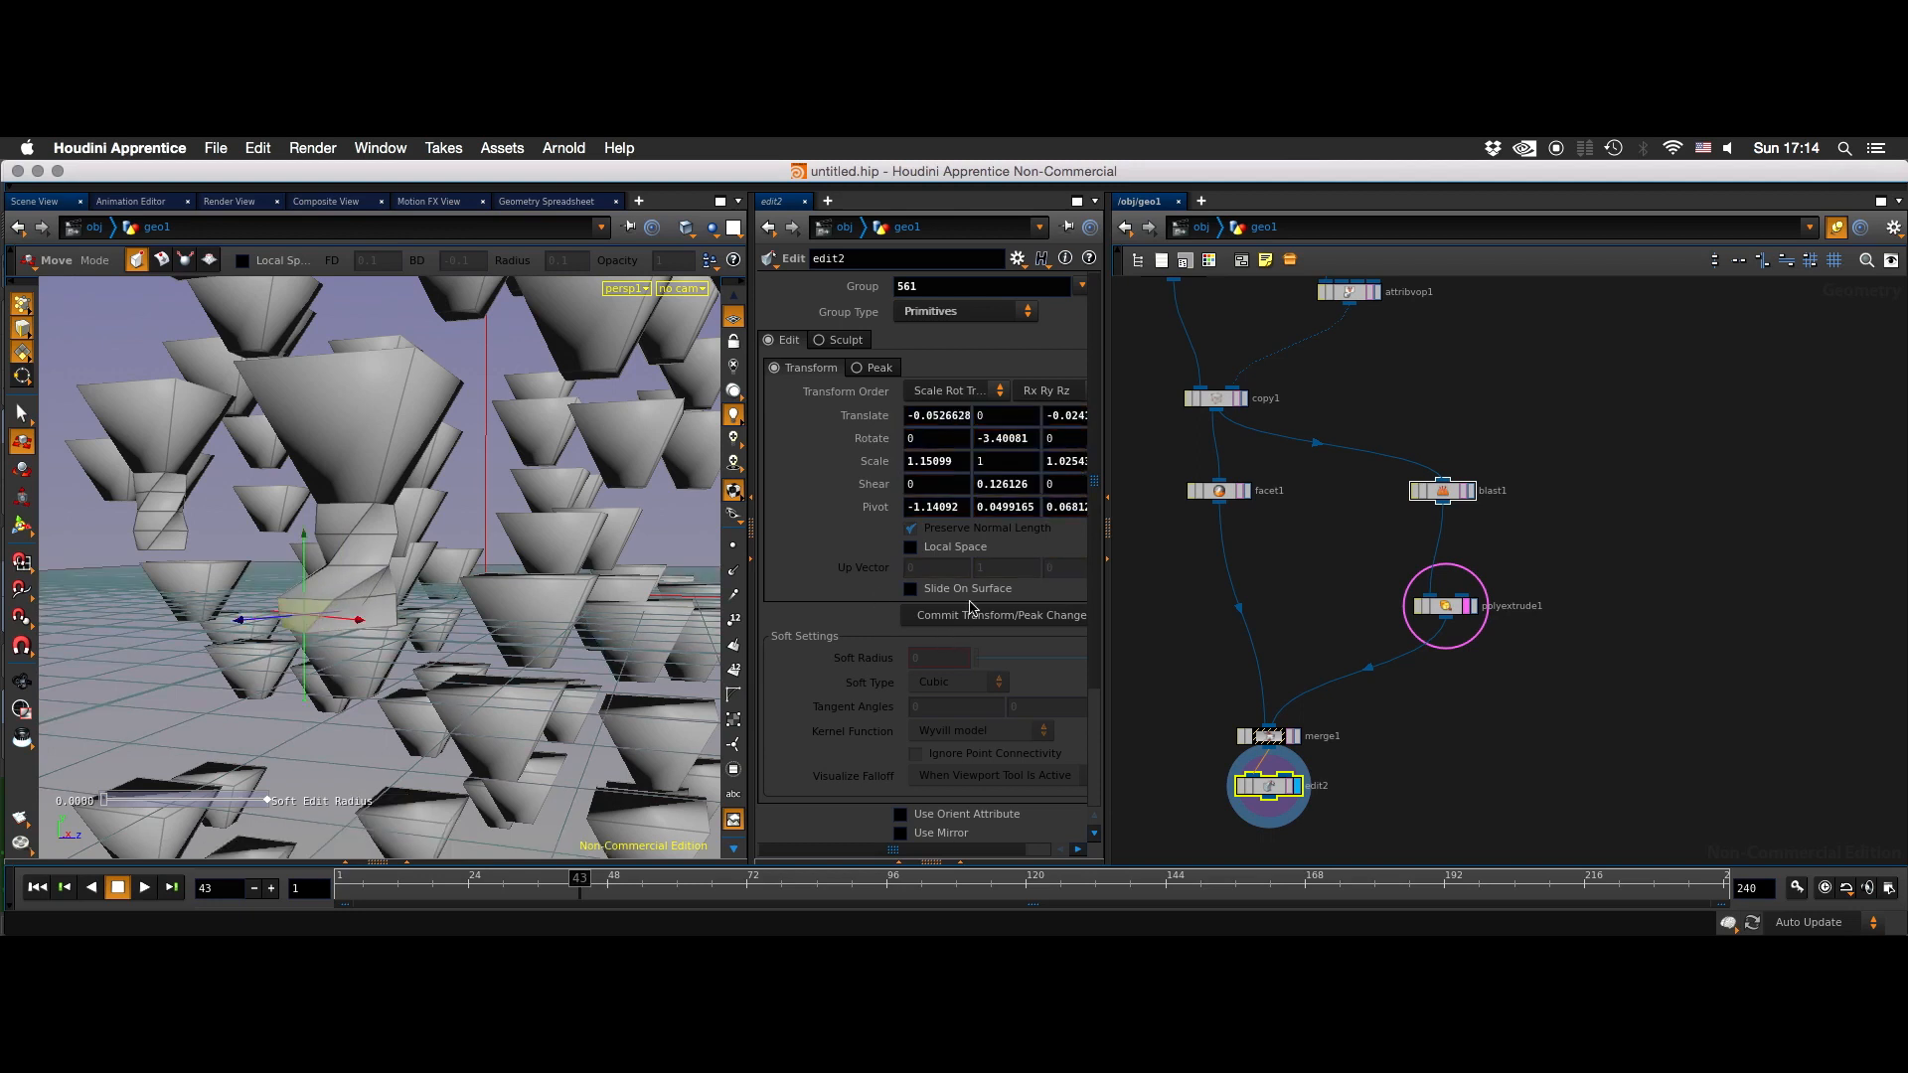
- Toggle the bypass of edit2 and scrub to frame 6 to compare the edited extrusion face
scroll(1090, 725, "down", 4)
left_click(1477, 812)
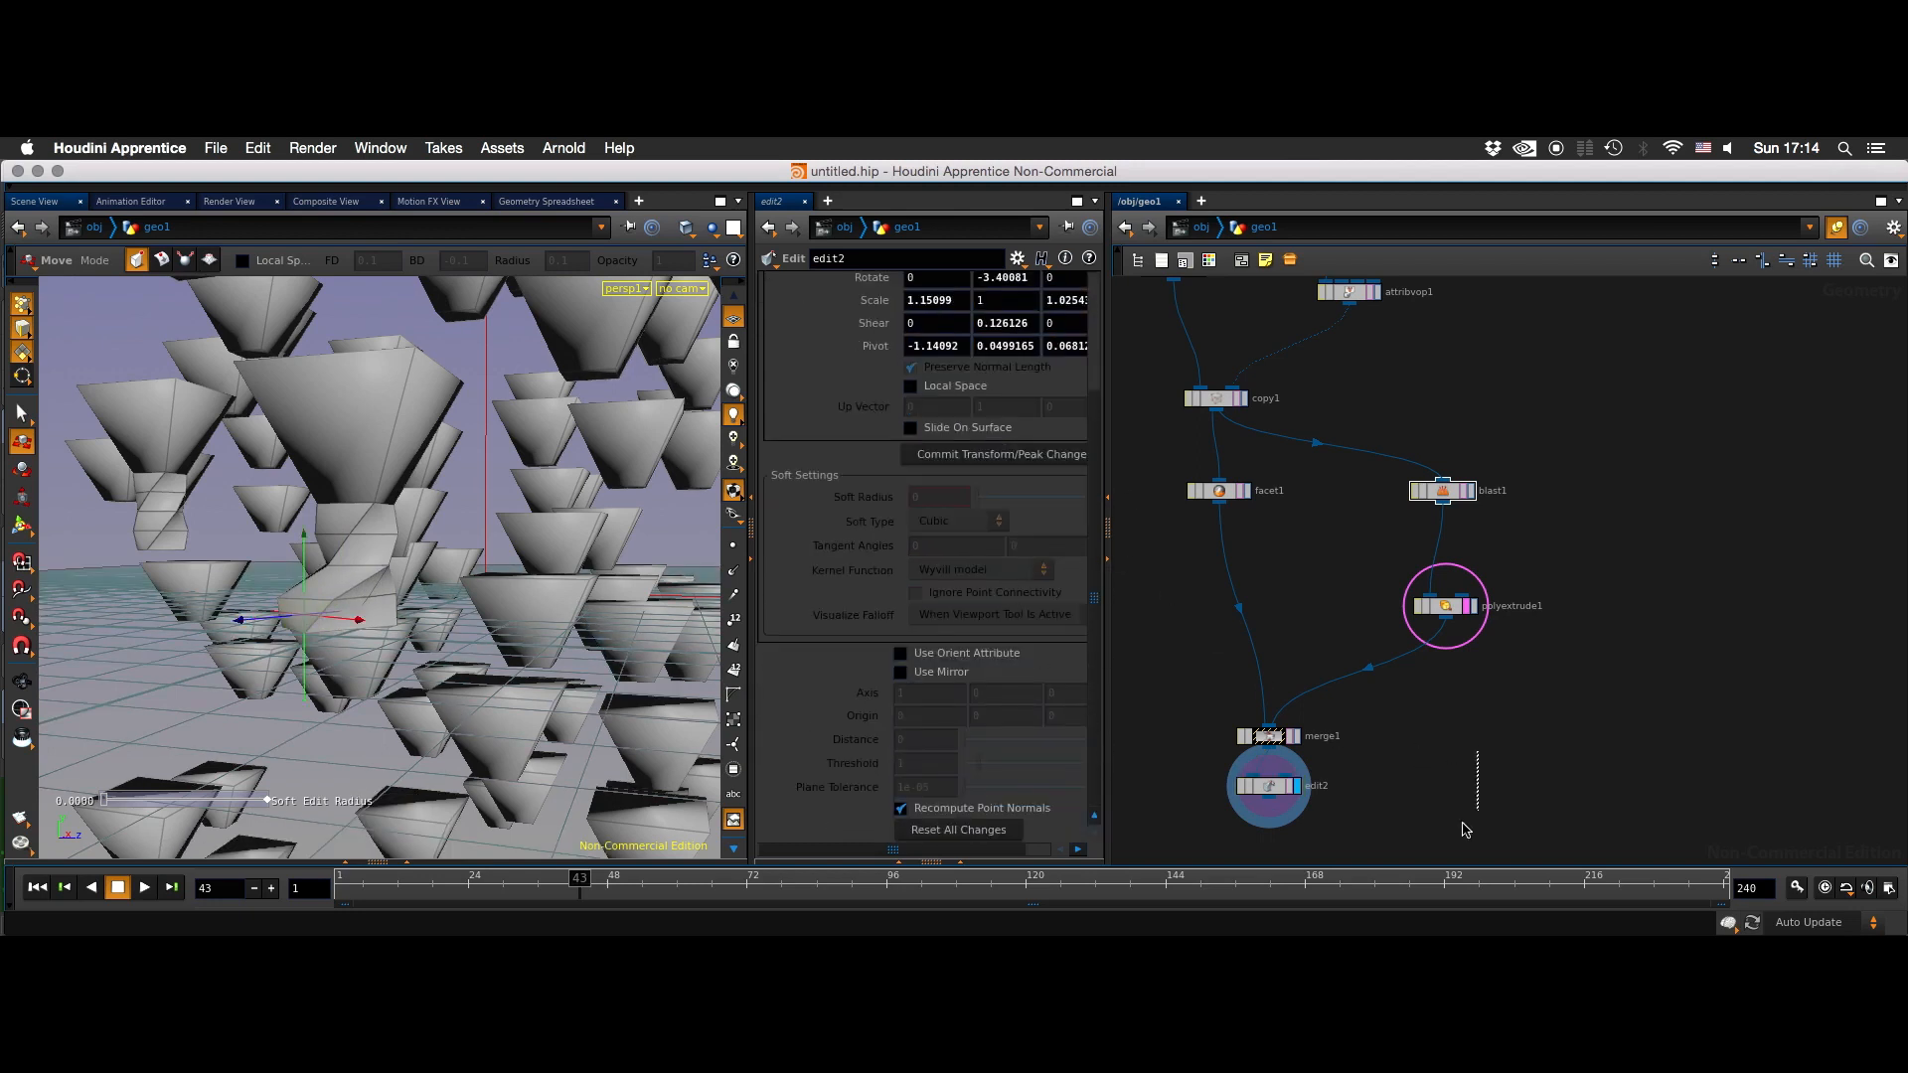
middle_click_drag(1410, 835, 1464, 593)
key("Tab")
left_click_drag(1431, 596, 1300, 525)
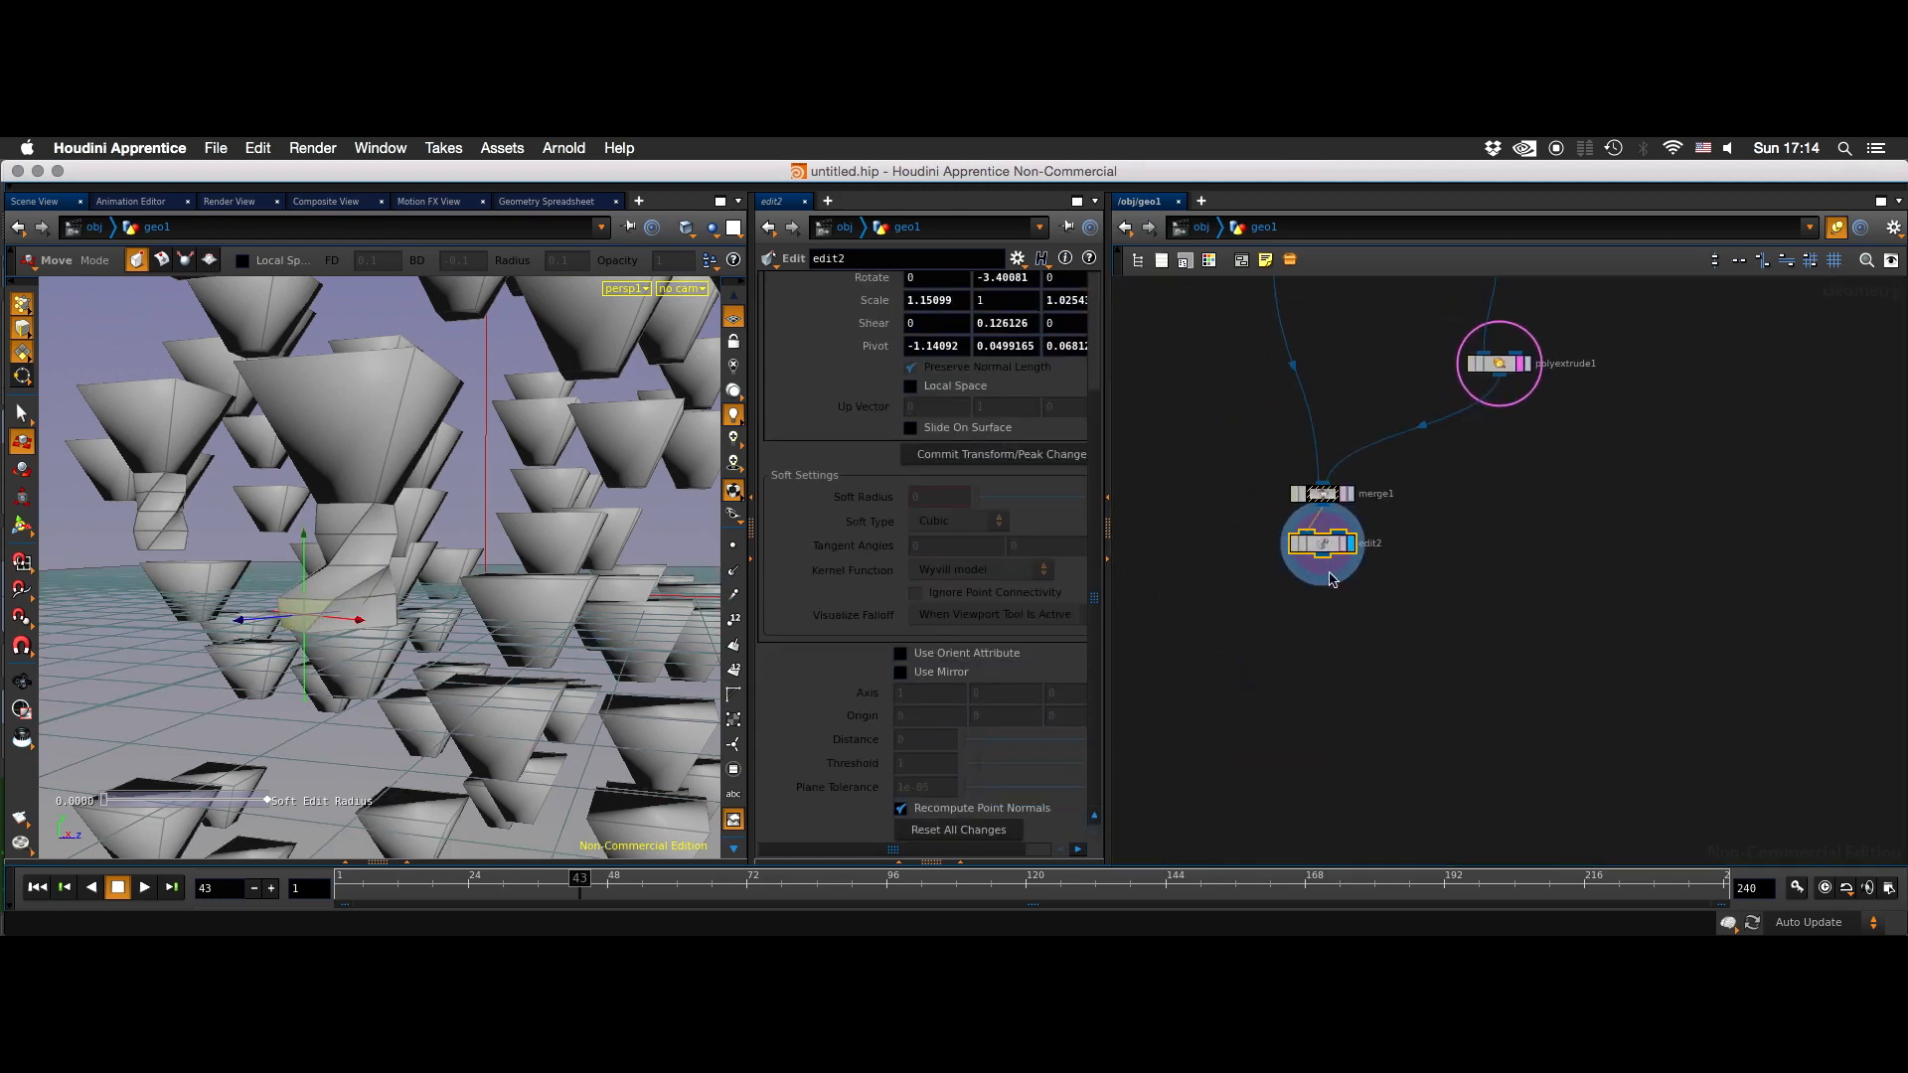
left_click(1323, 543)
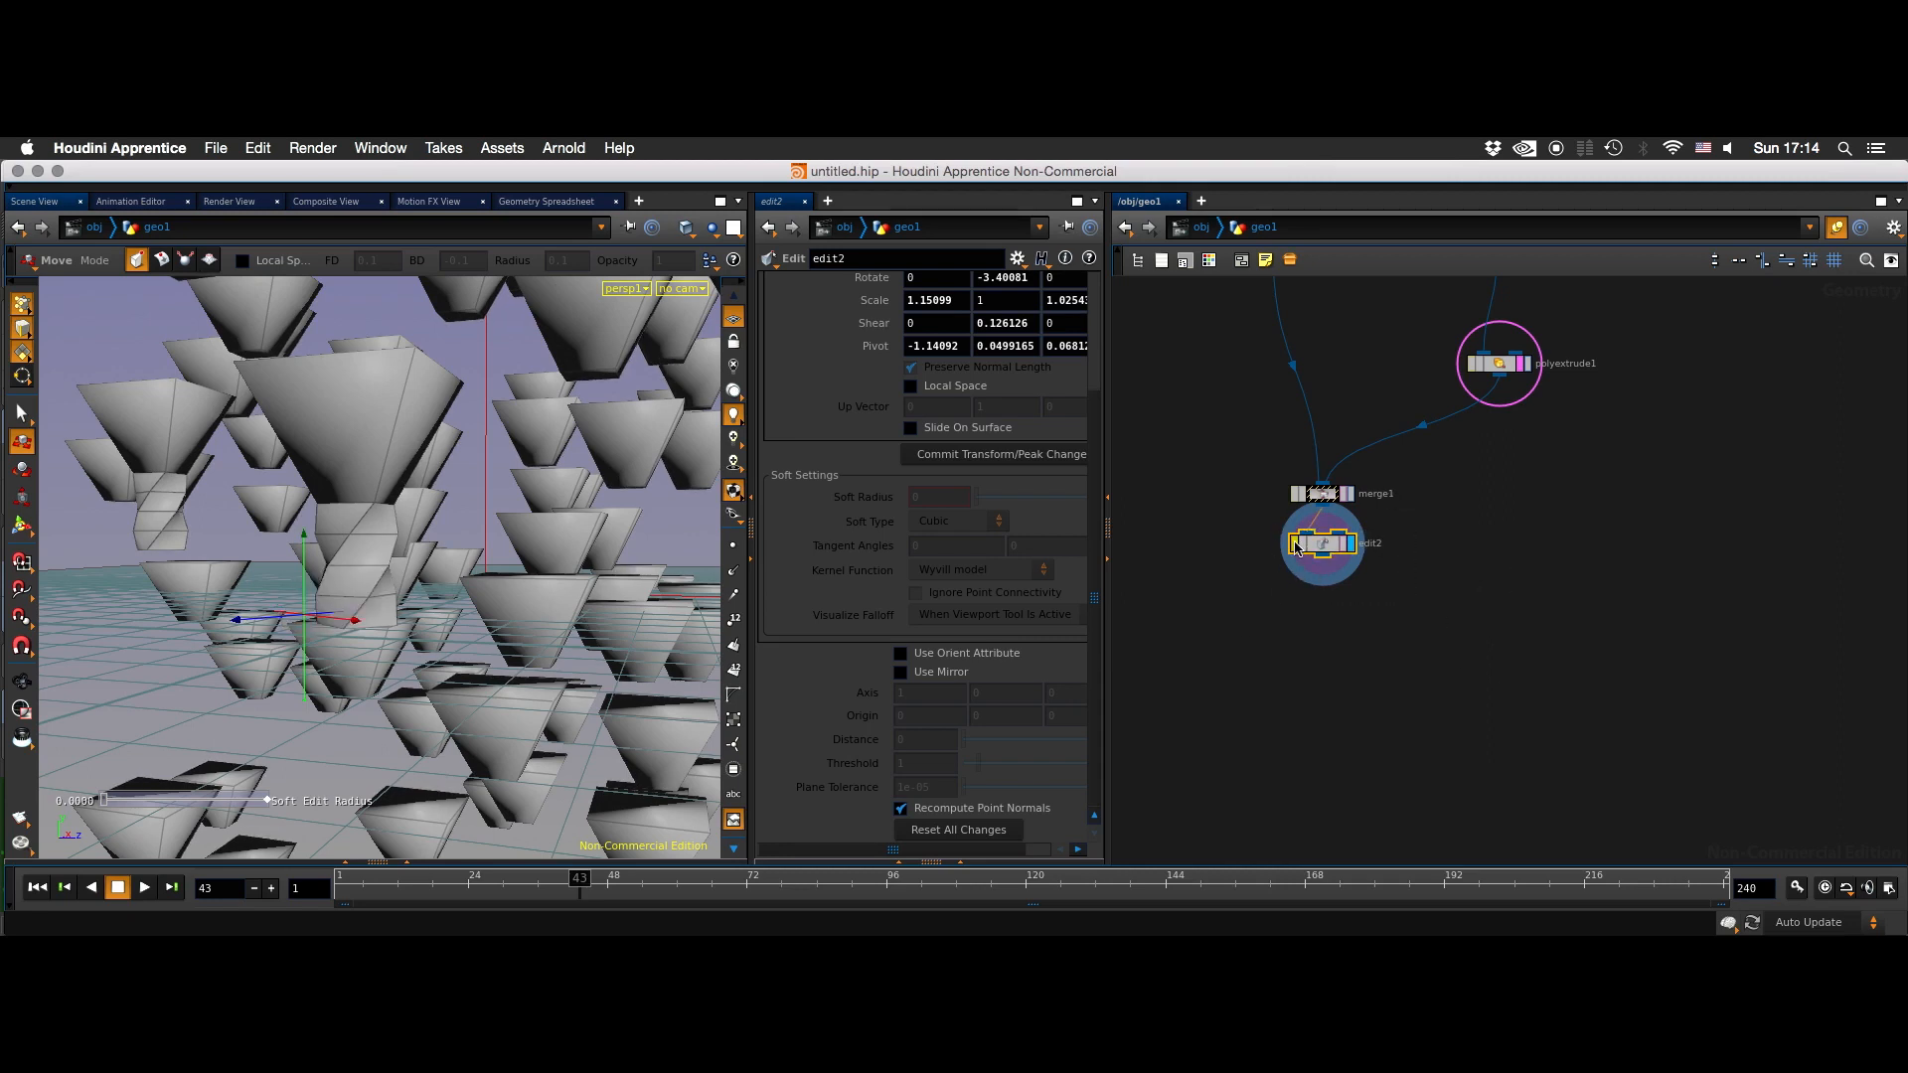
left_click_drag(584, 881, 364, 894)
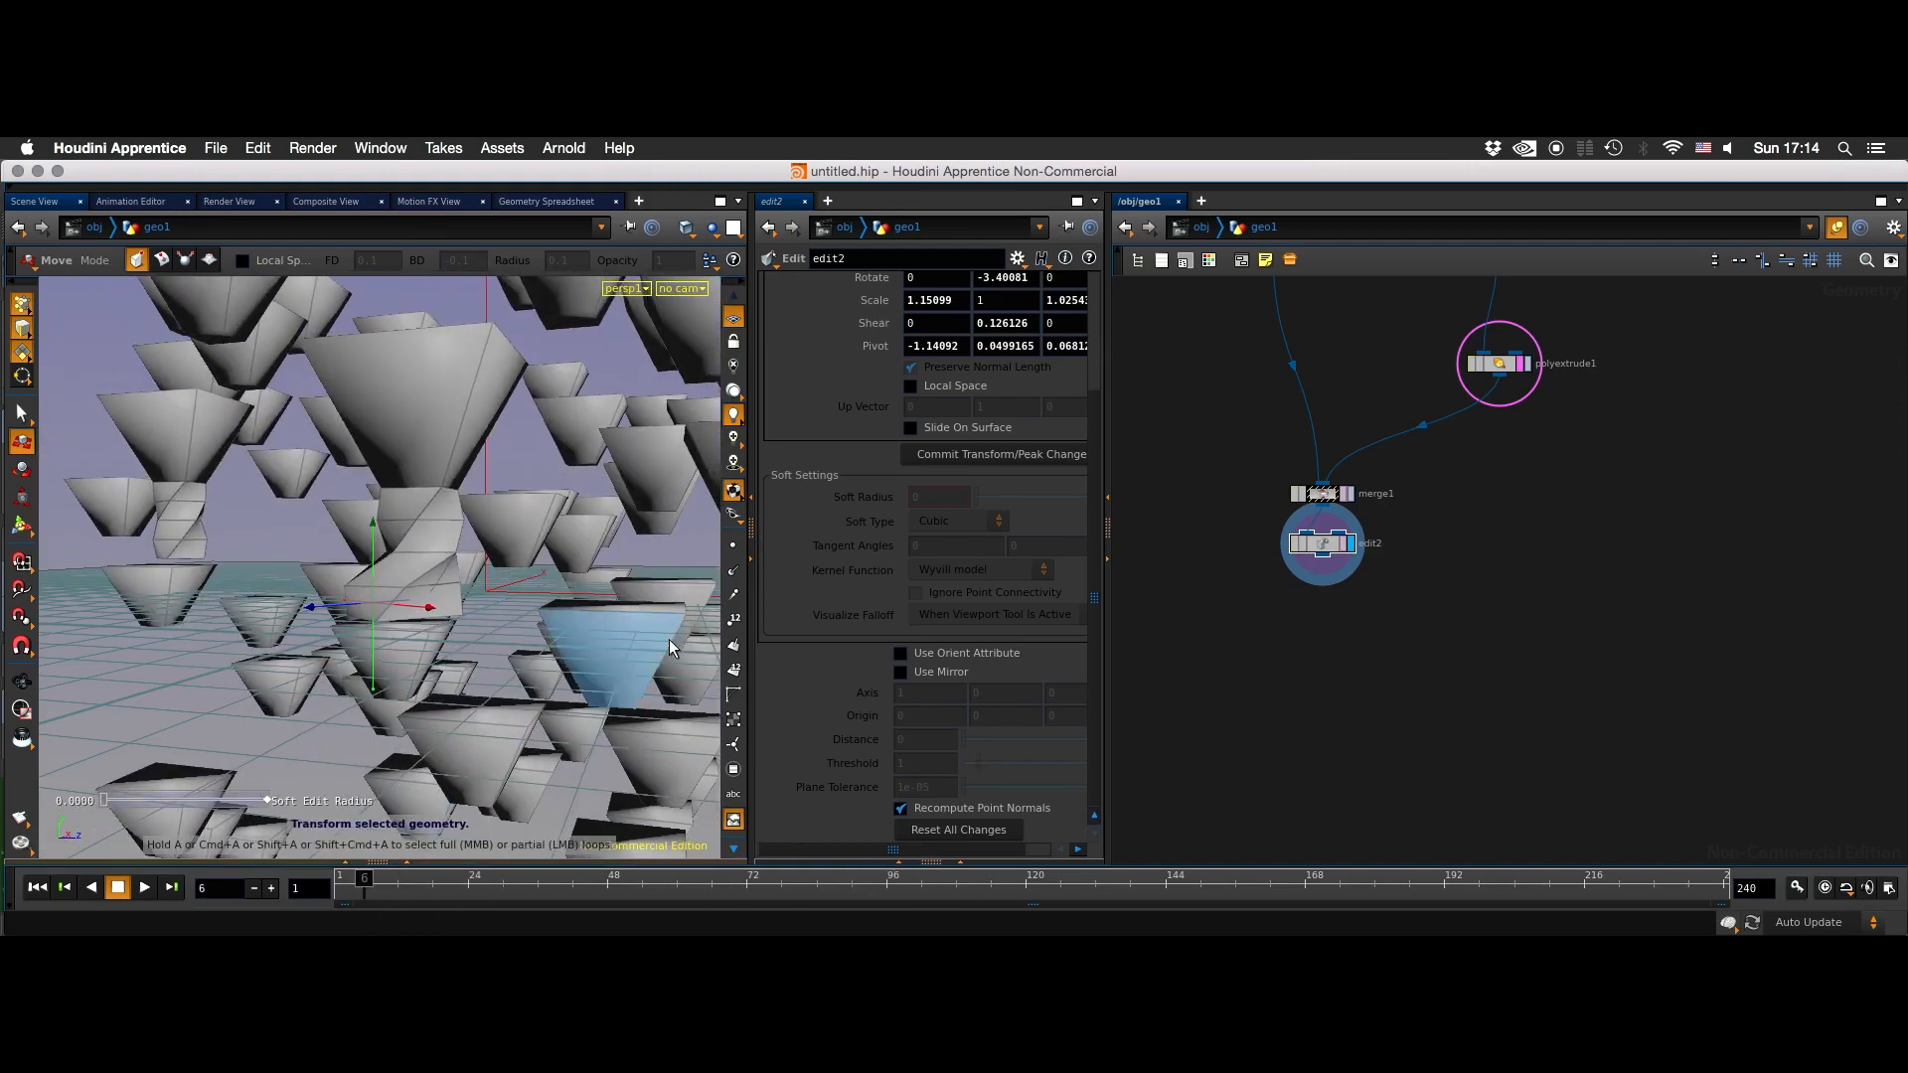
mouse_move(642, 532)
right_mouse_down("alt")
mouse_move(617, 541)
mouse_move(647, 570)
right_mouse_up("alt")
left_click_drag(646, 571, 528, 569, "alt")
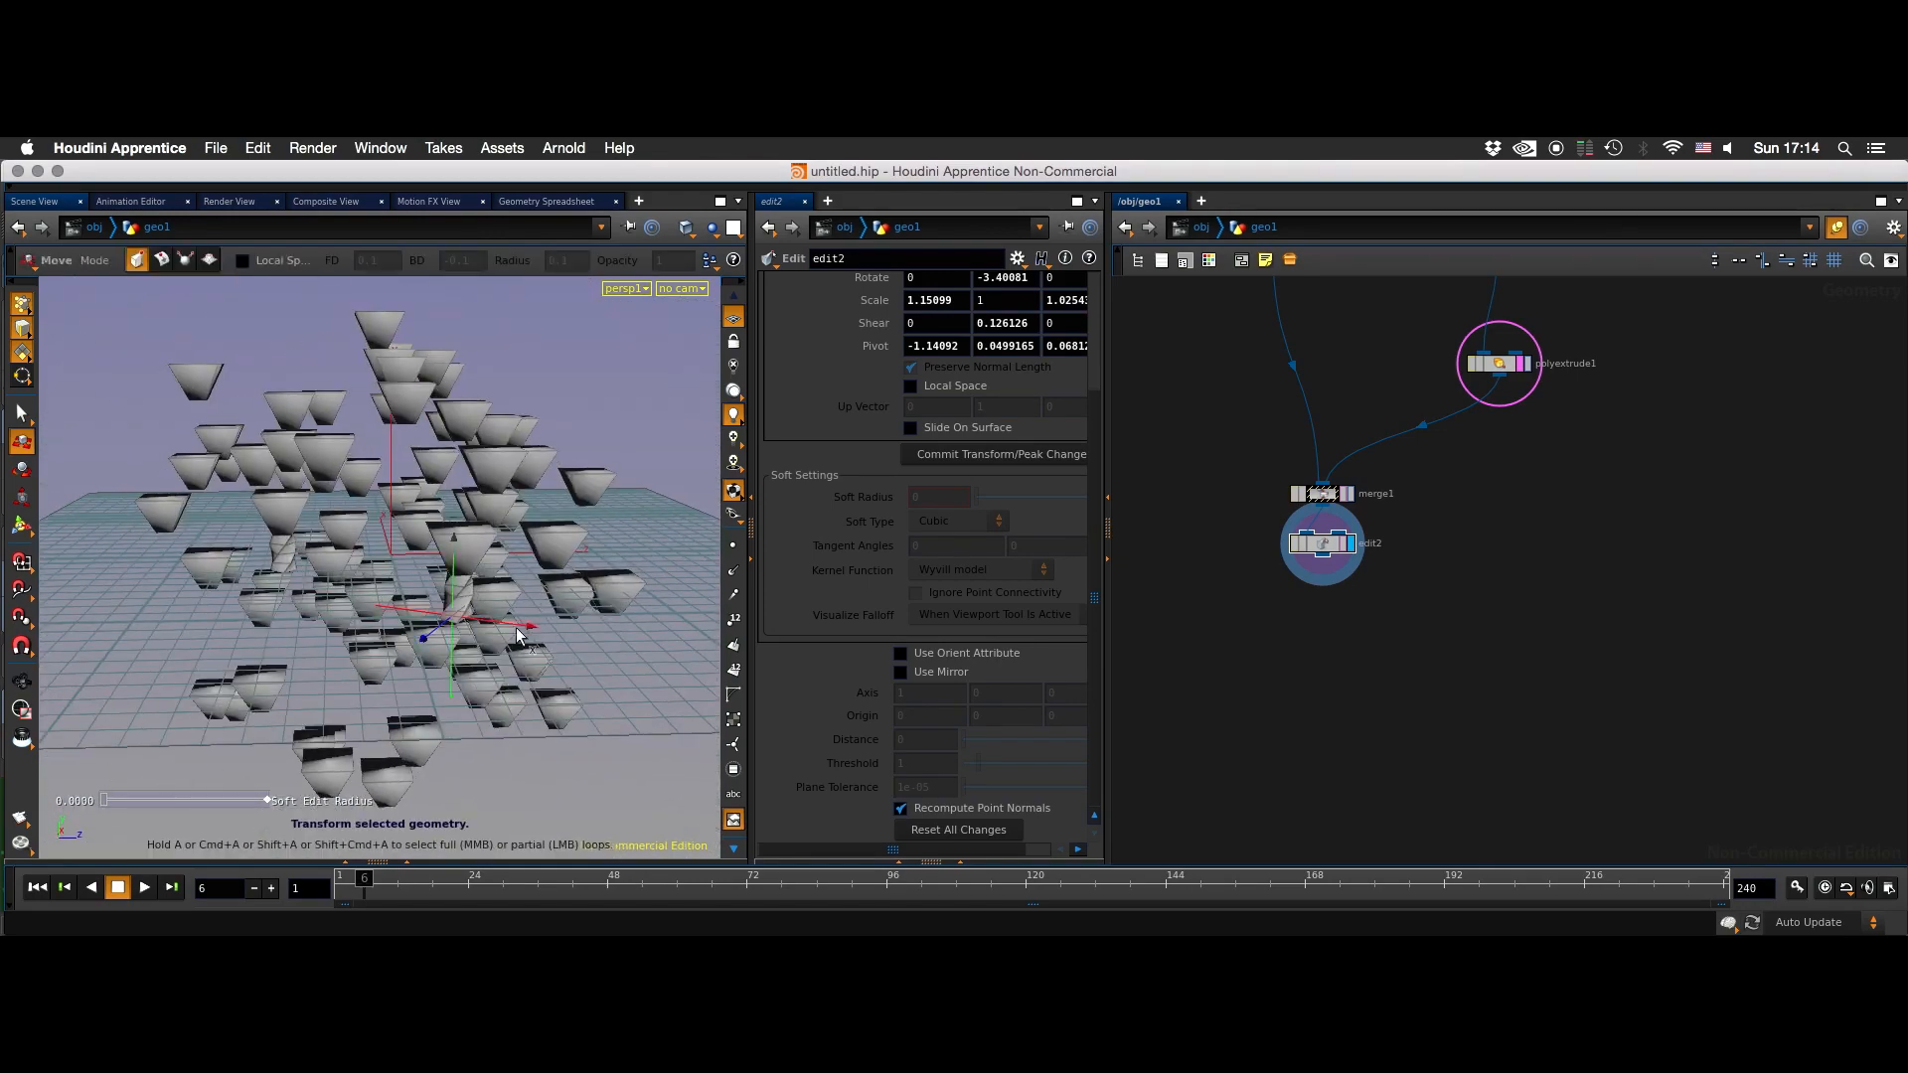
- Use edit2 to shift a face on another copy slightly, and return the timeline to frame 1
left_click(583, 534)
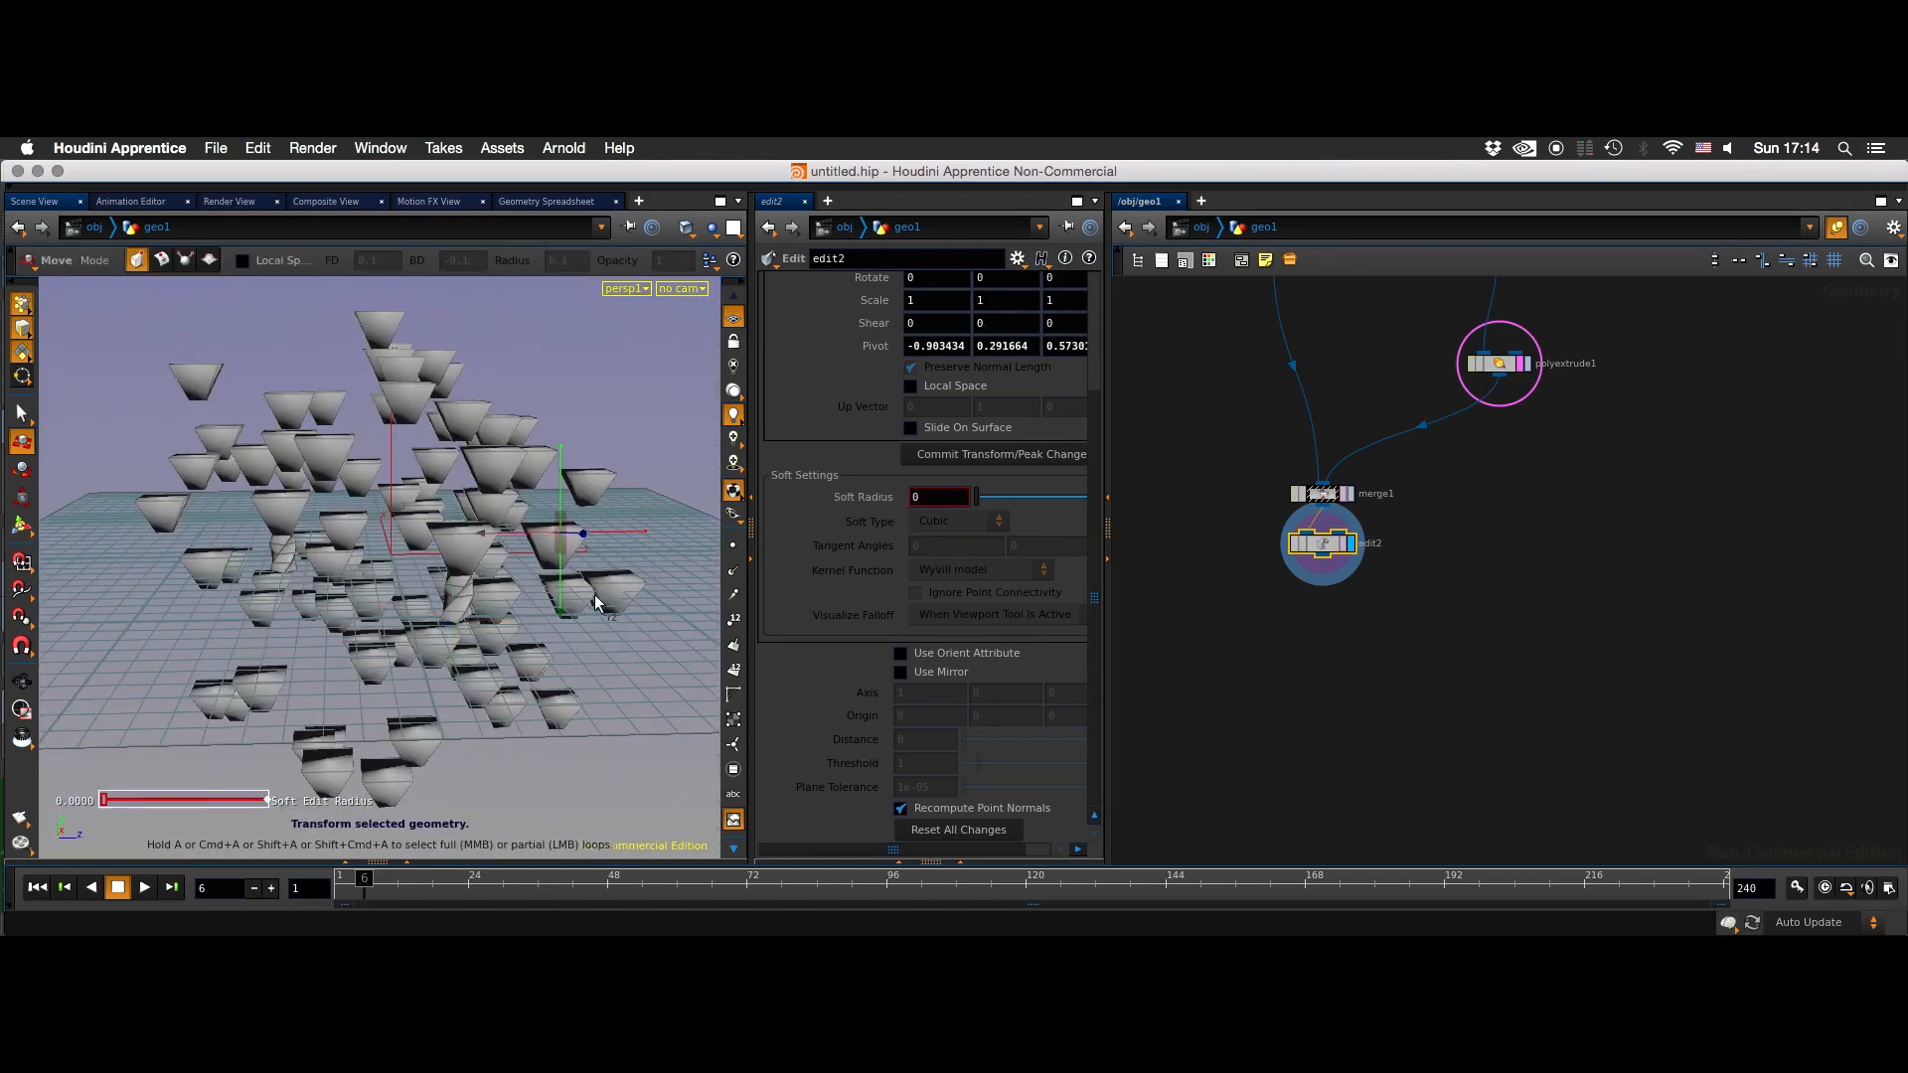
left_click_drag(574, 532, 582, 532)
left_click_drag(438, 881, 338, 880)
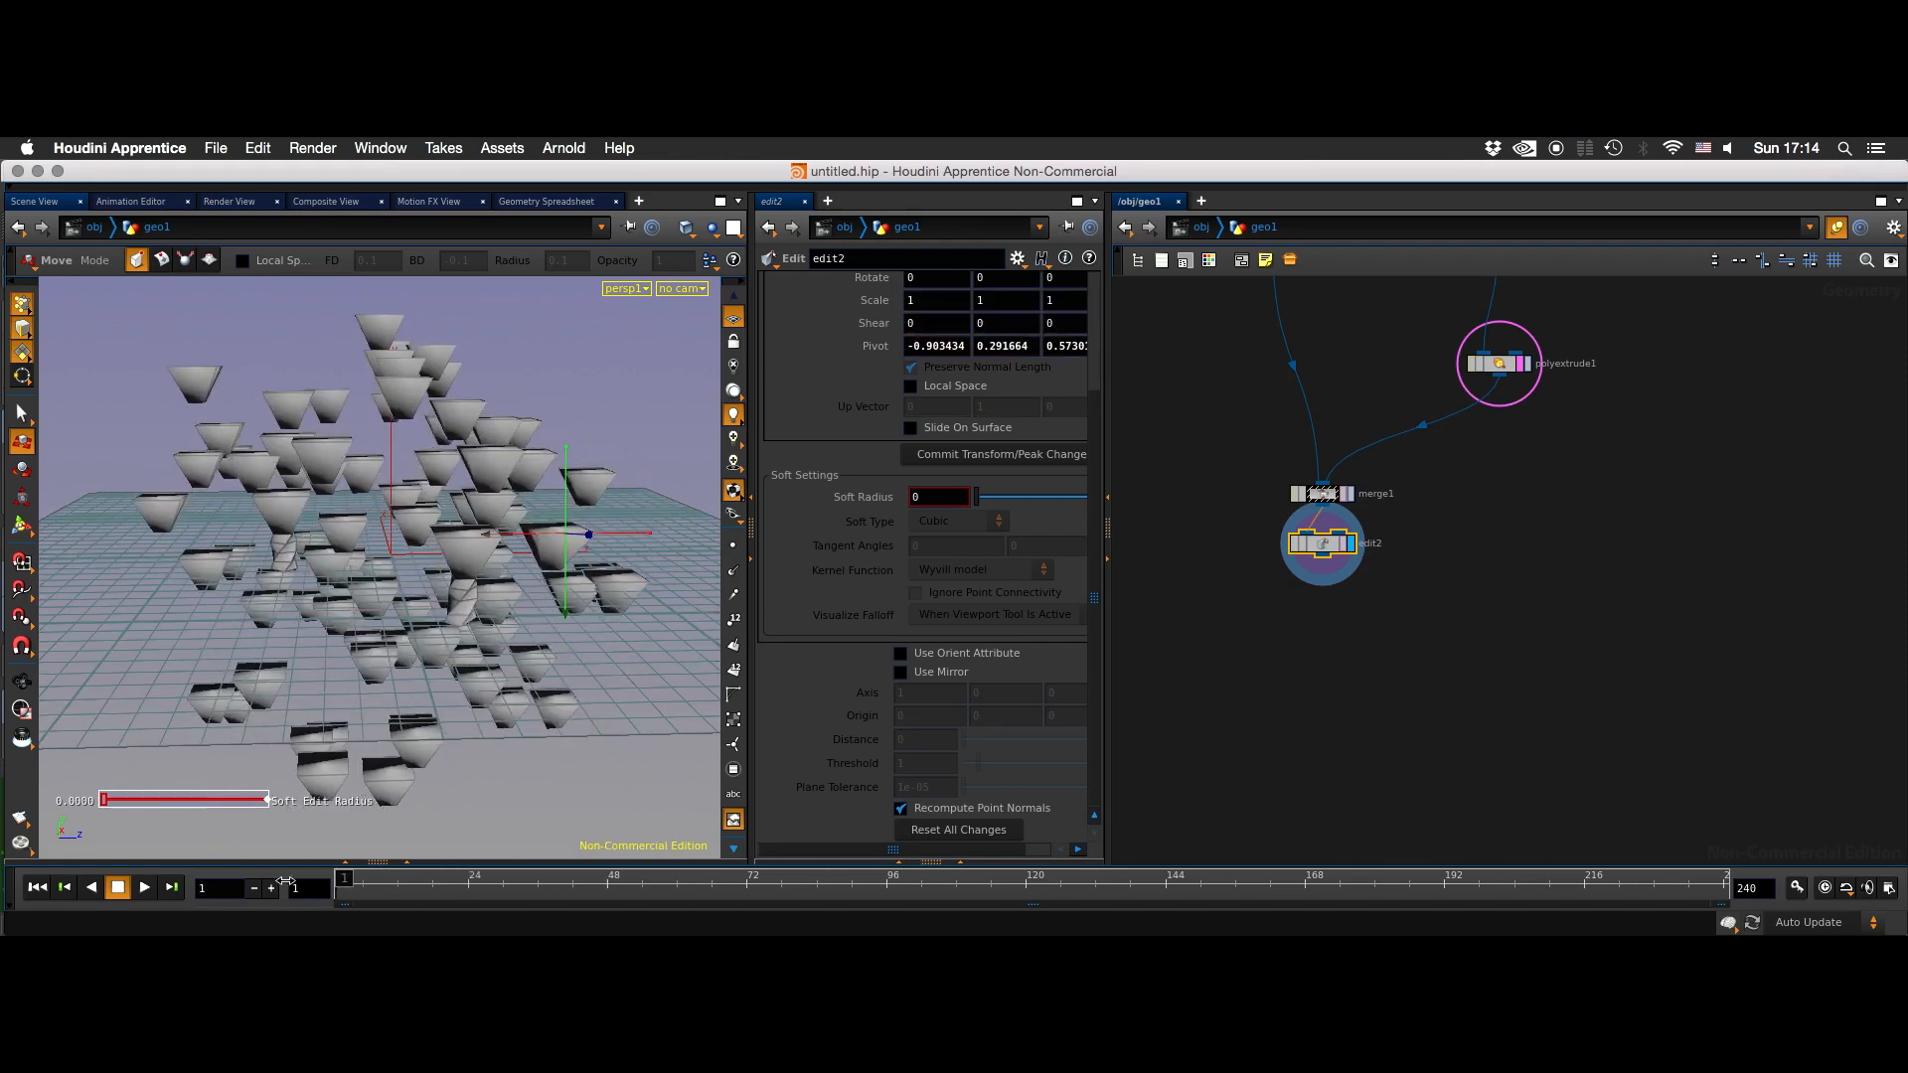
- Select blast1 and compare its displayed output with the copy1 geometry at frame 1
left_click_drag(605, 510, 592, 582, "alt")
middle_click_drag(1500, 447, 1398, 719)
left_click(1412, 505)
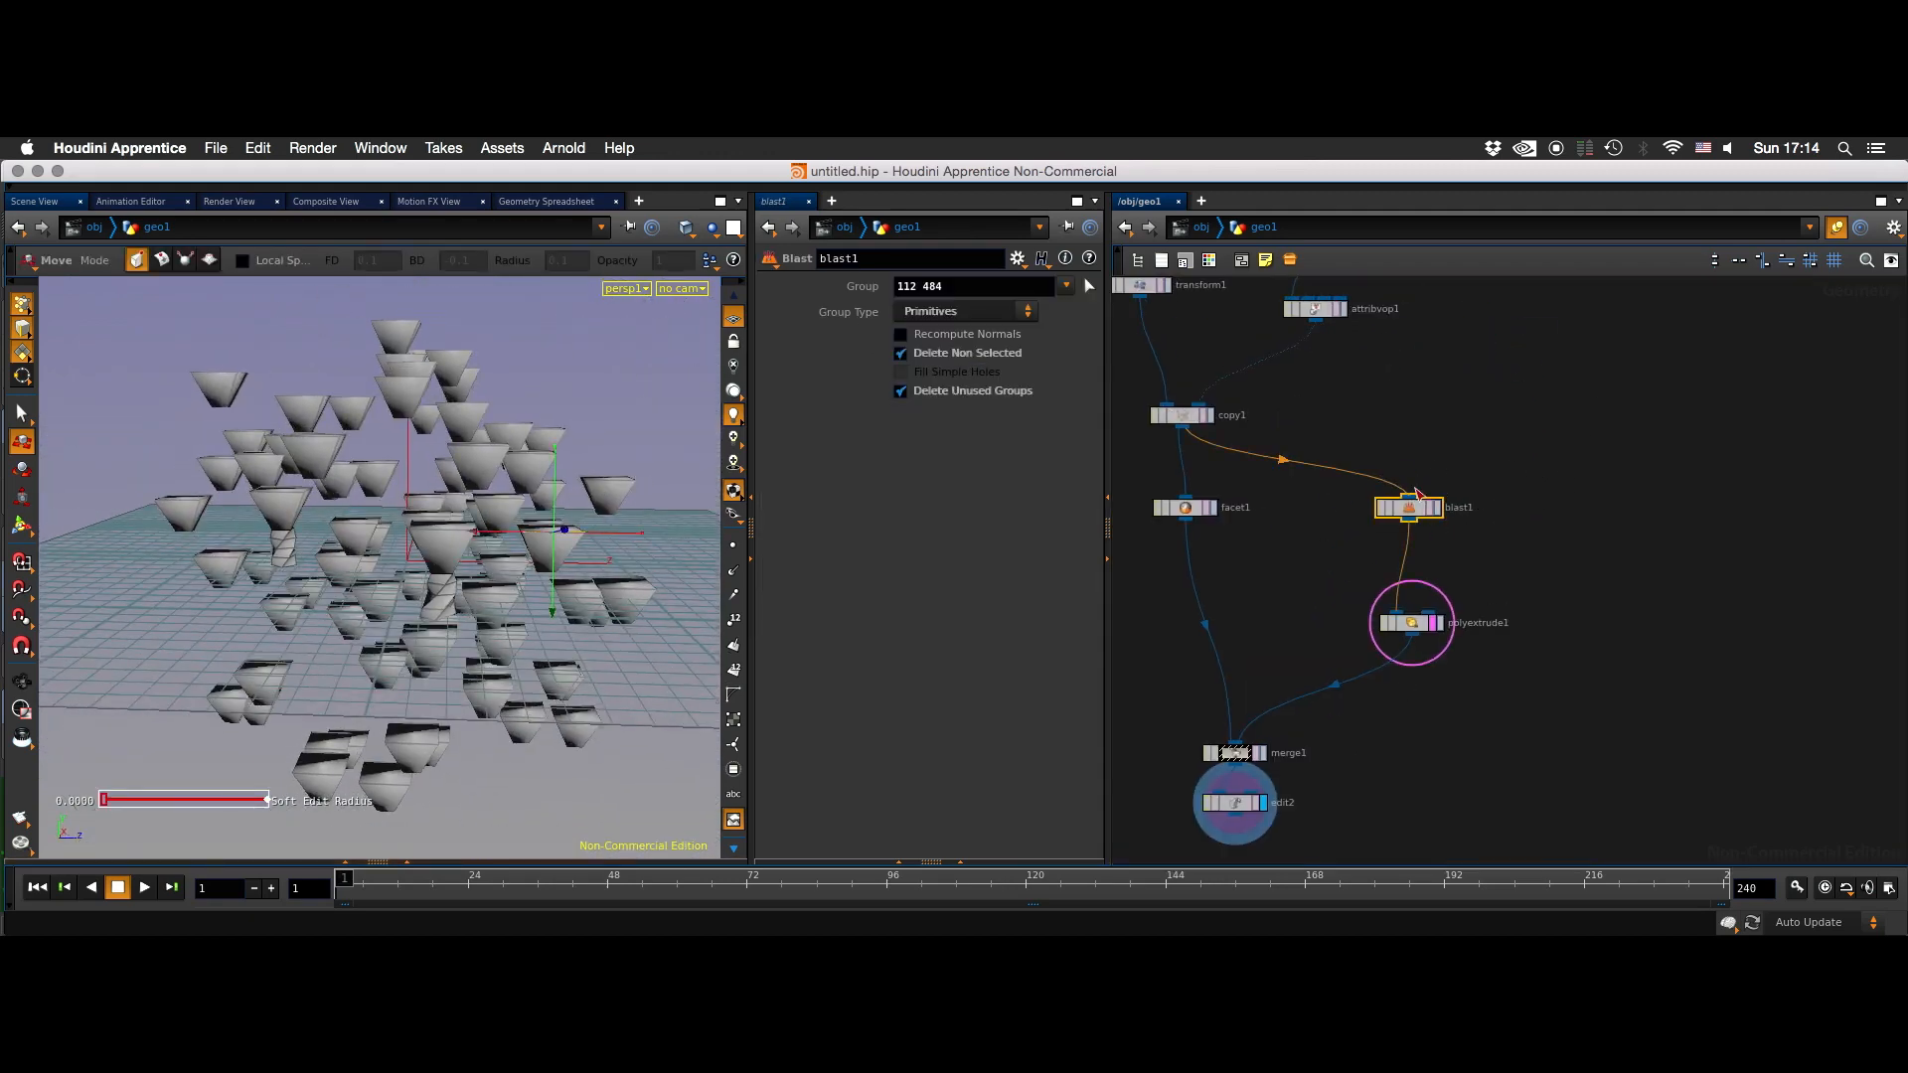
left_click(1438, 510)
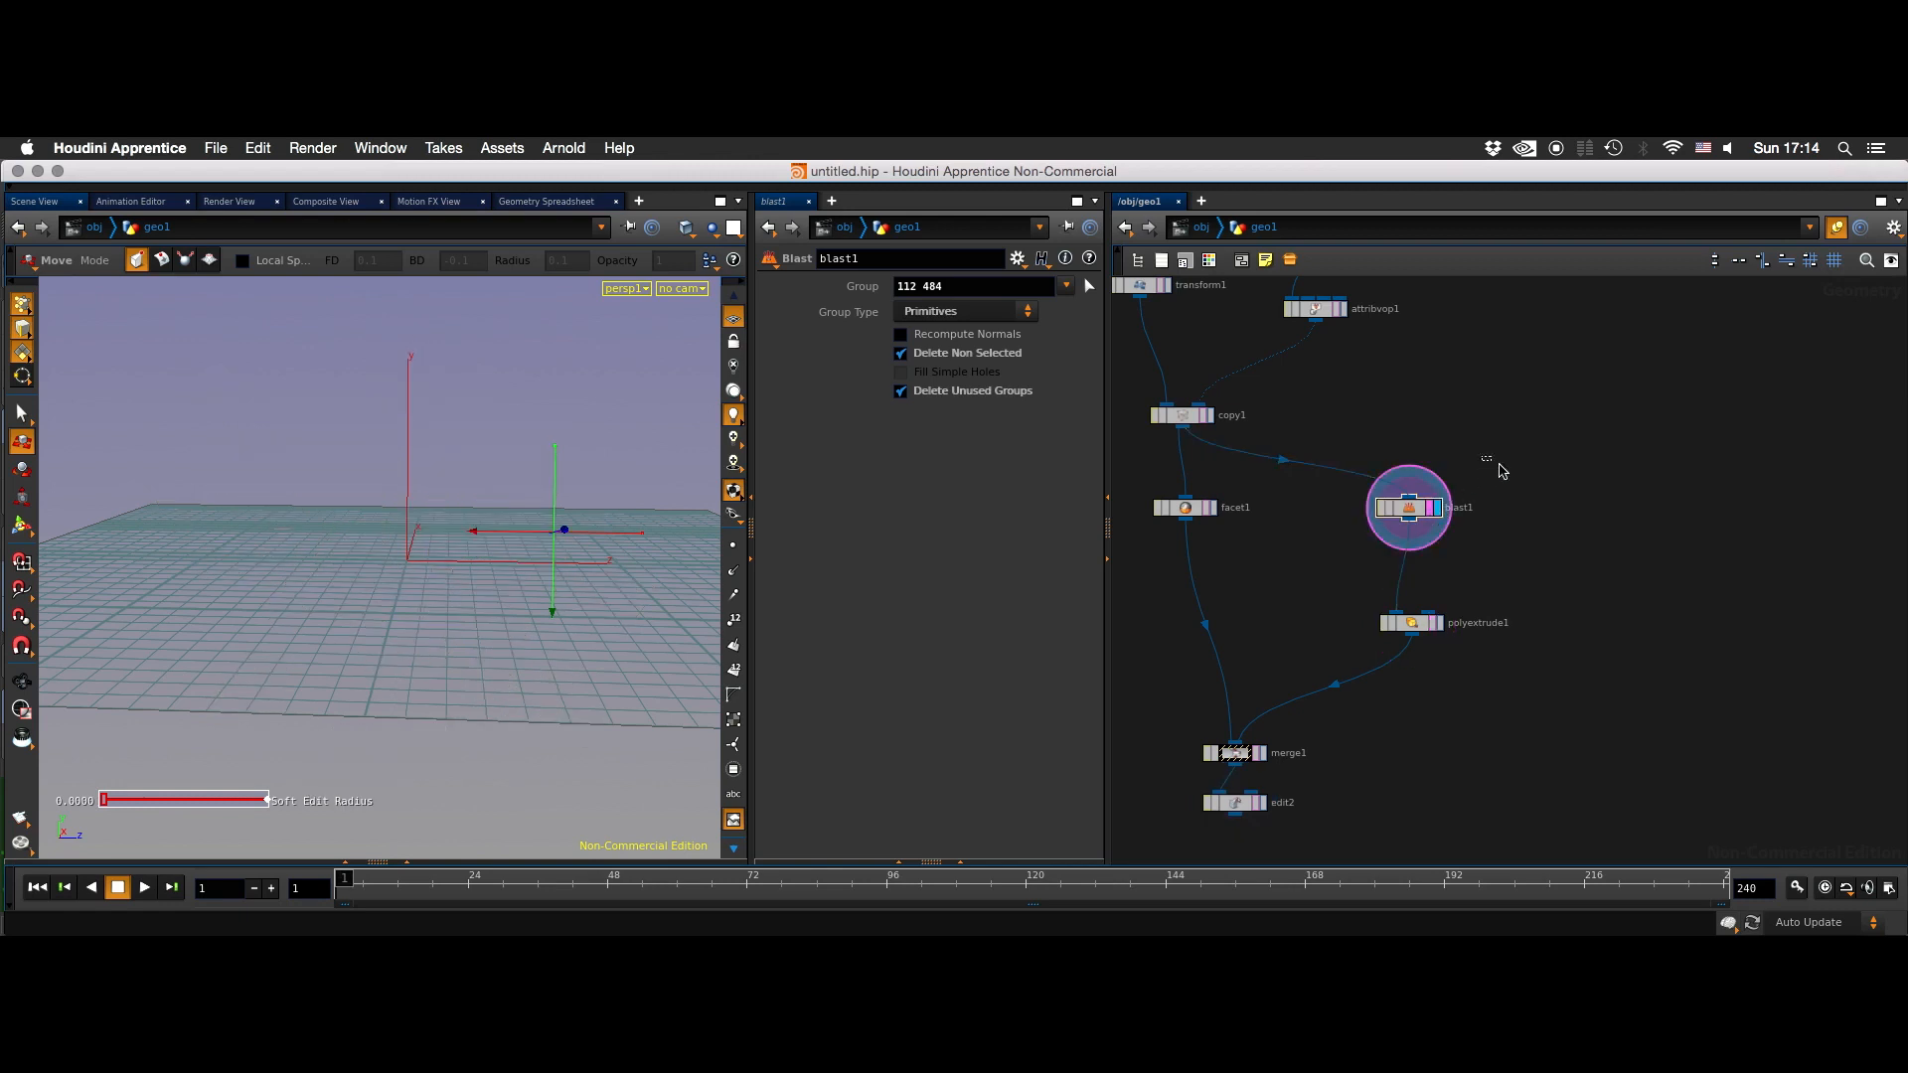
left_click(1208, 415)
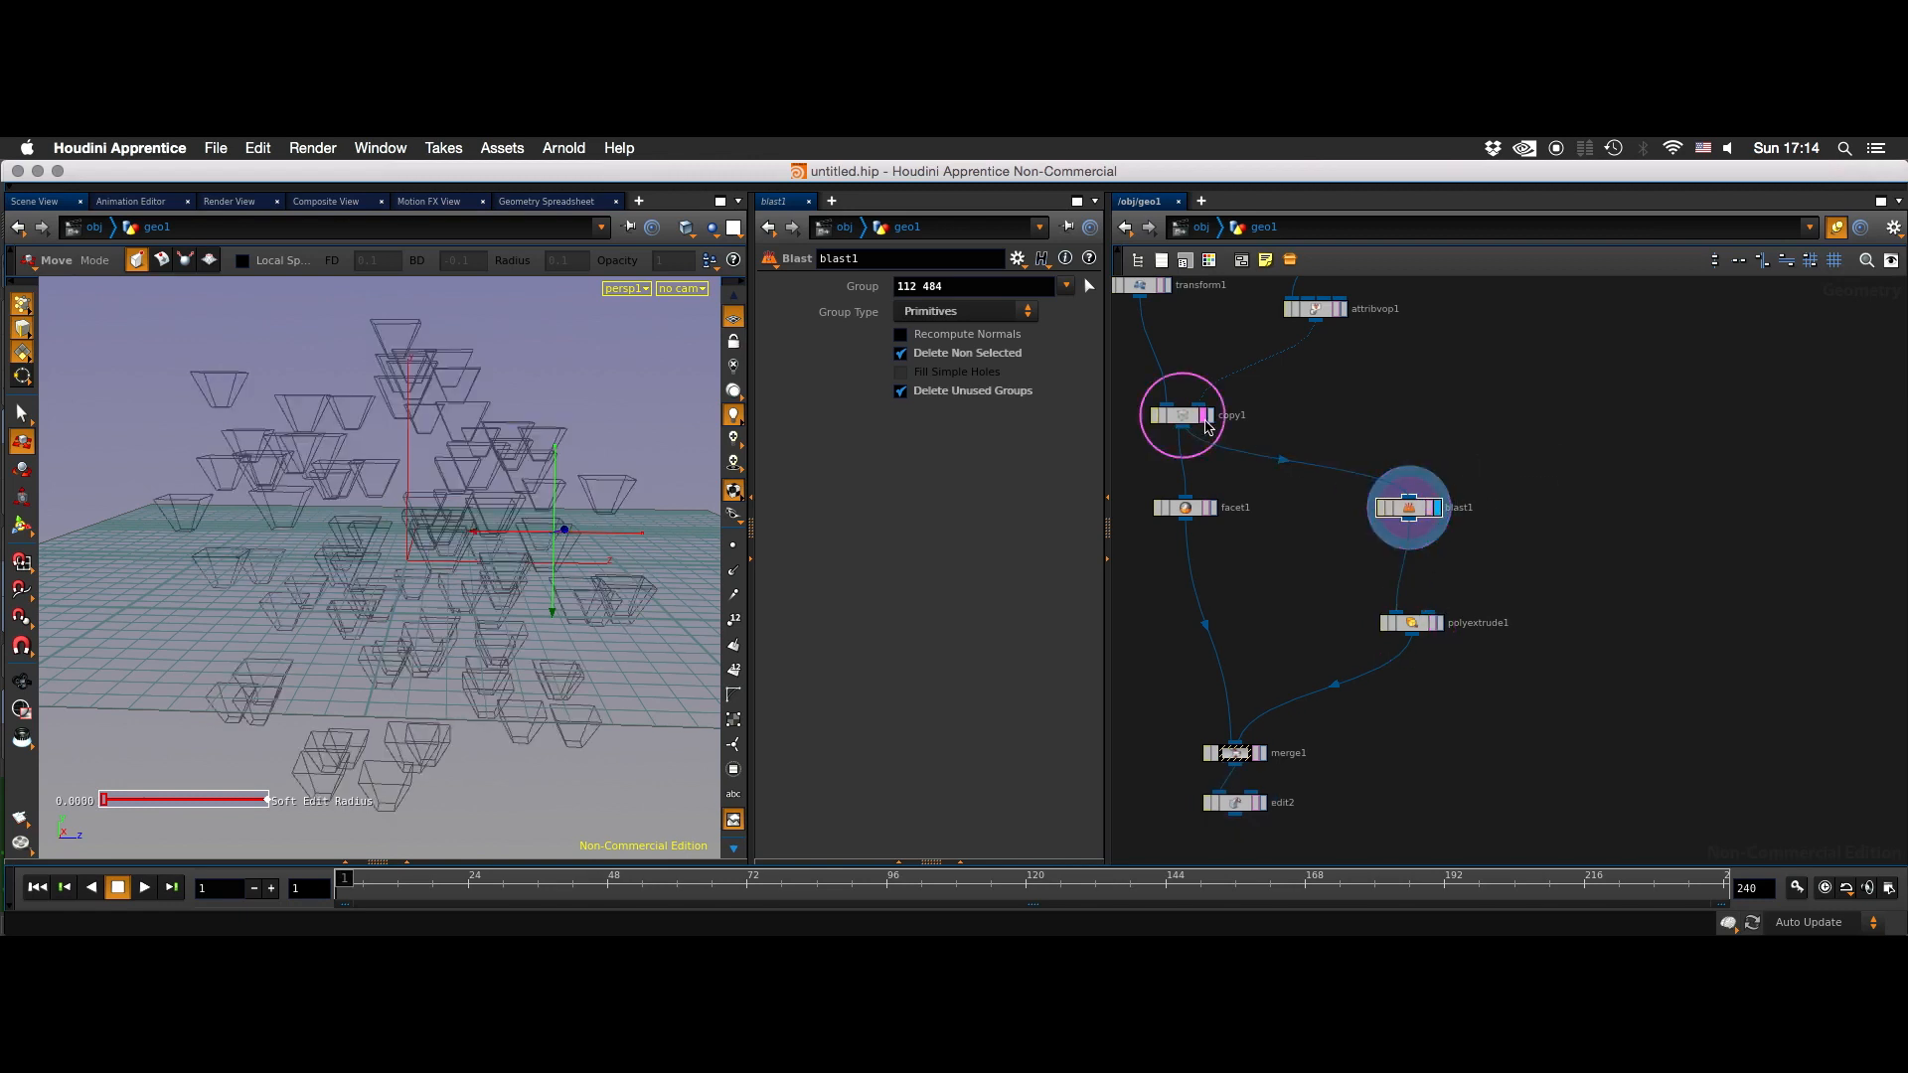
left_click(1438, 509)
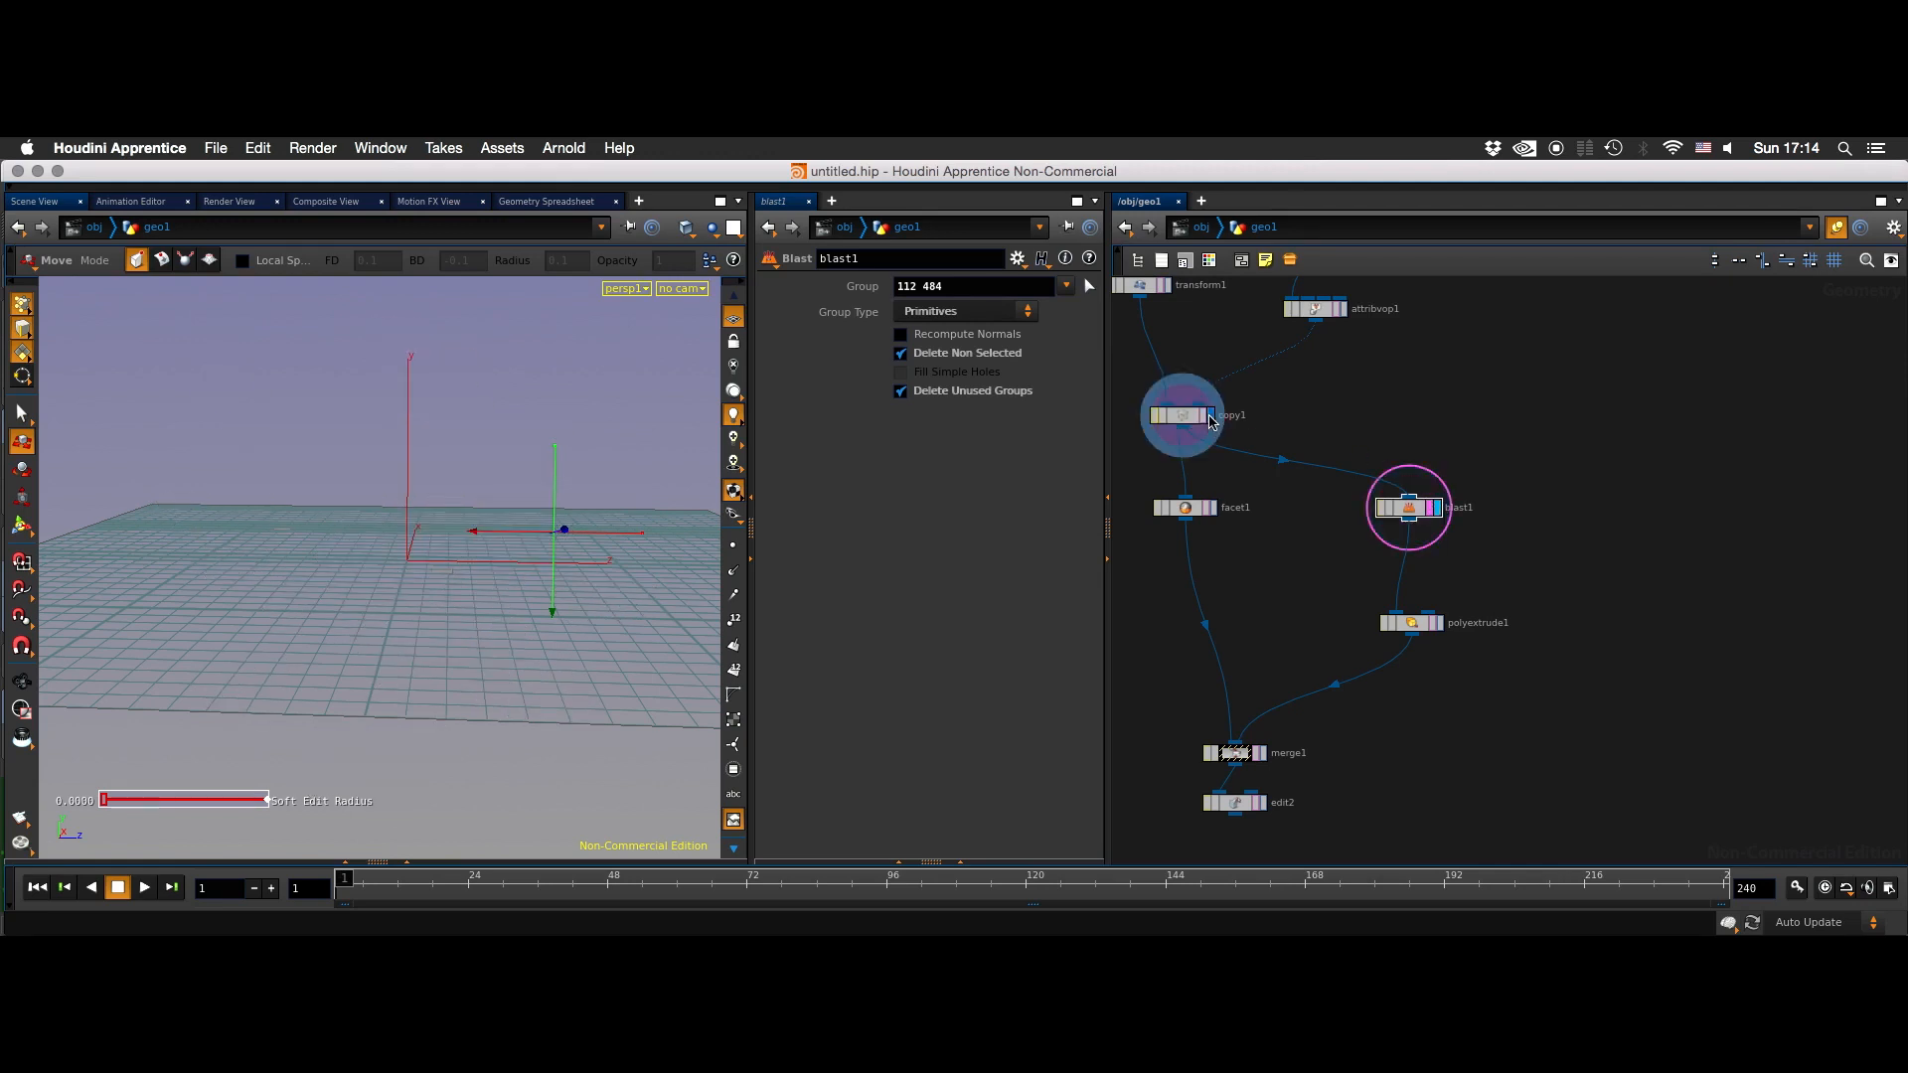
left_click(1208, 416)
- Move blast1 and its downstream nodes lower to make room in the branch after copy1
left_click_drag(1407, 514, 1405, 553, "ctrl")
key("Tab")
key("Escape")
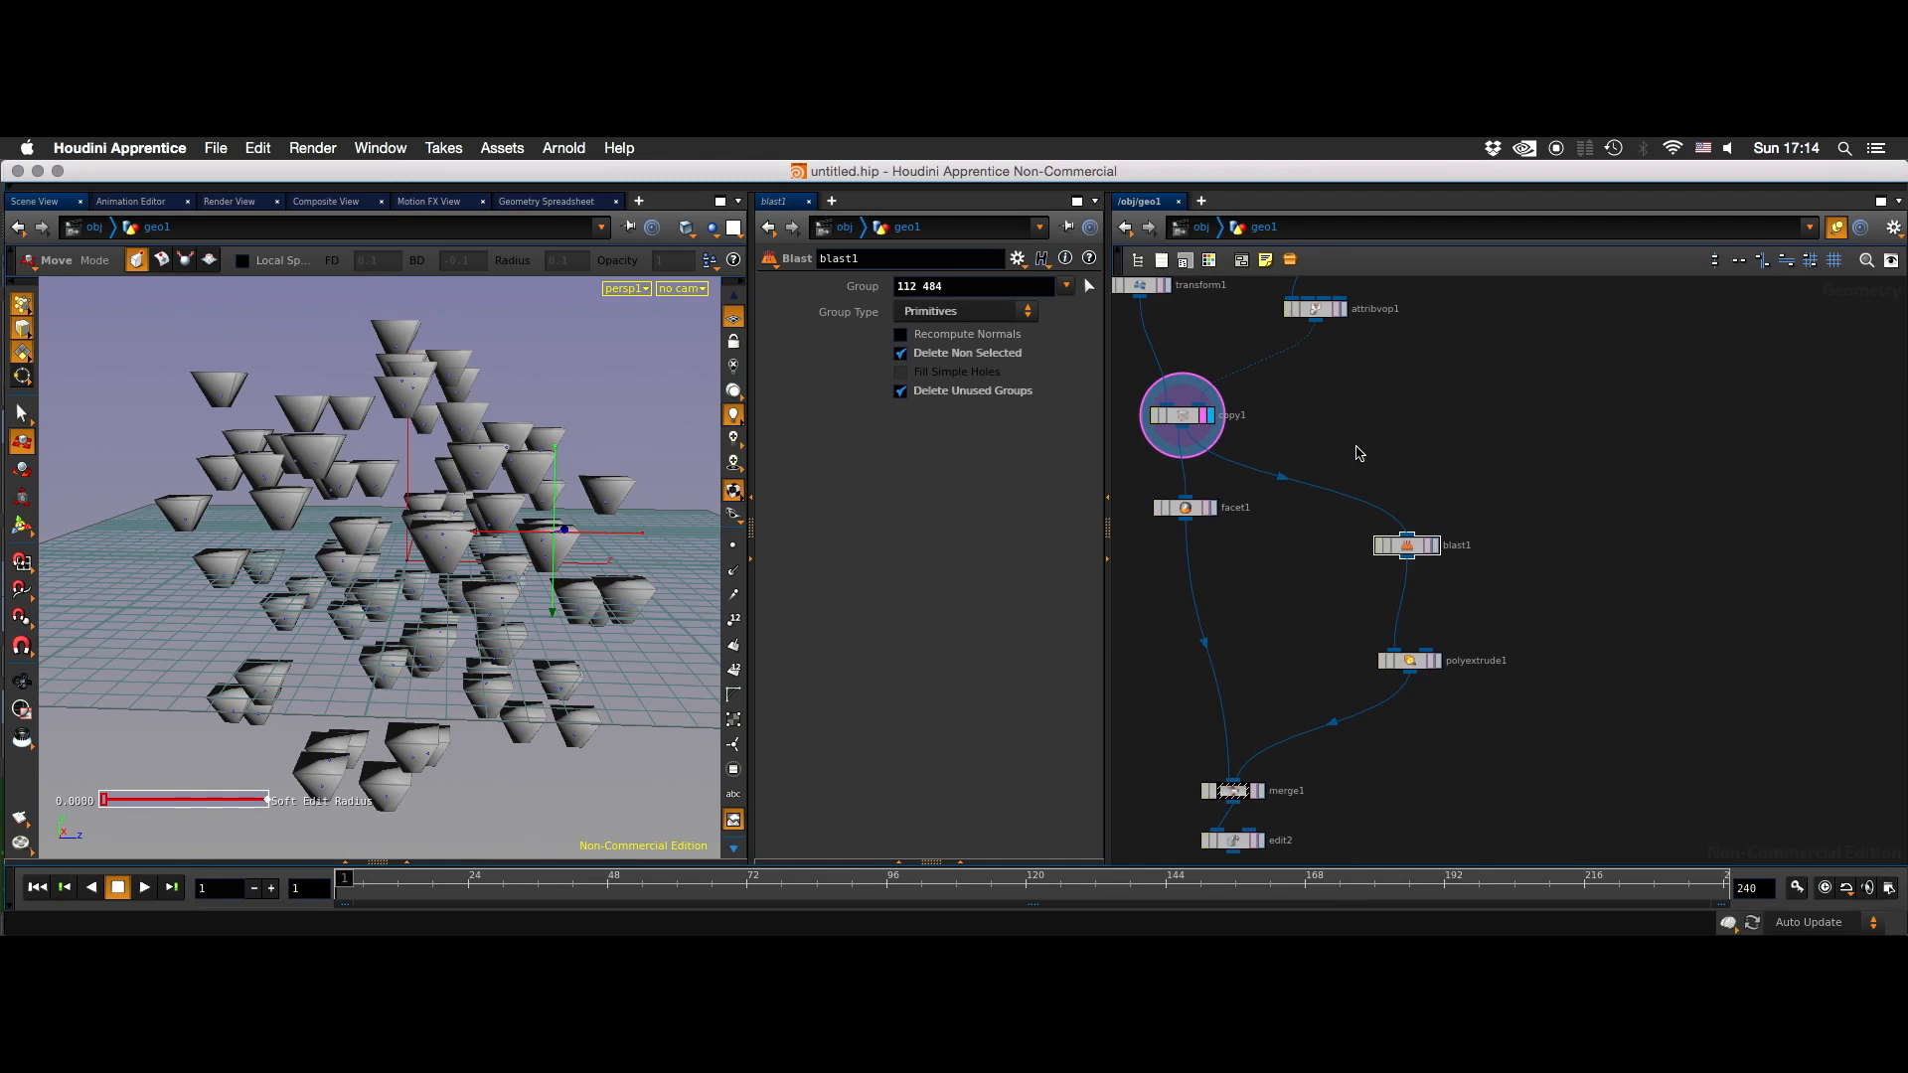
key("Tab")
type("attcre")
key("Return")
left_click(1357, 452)
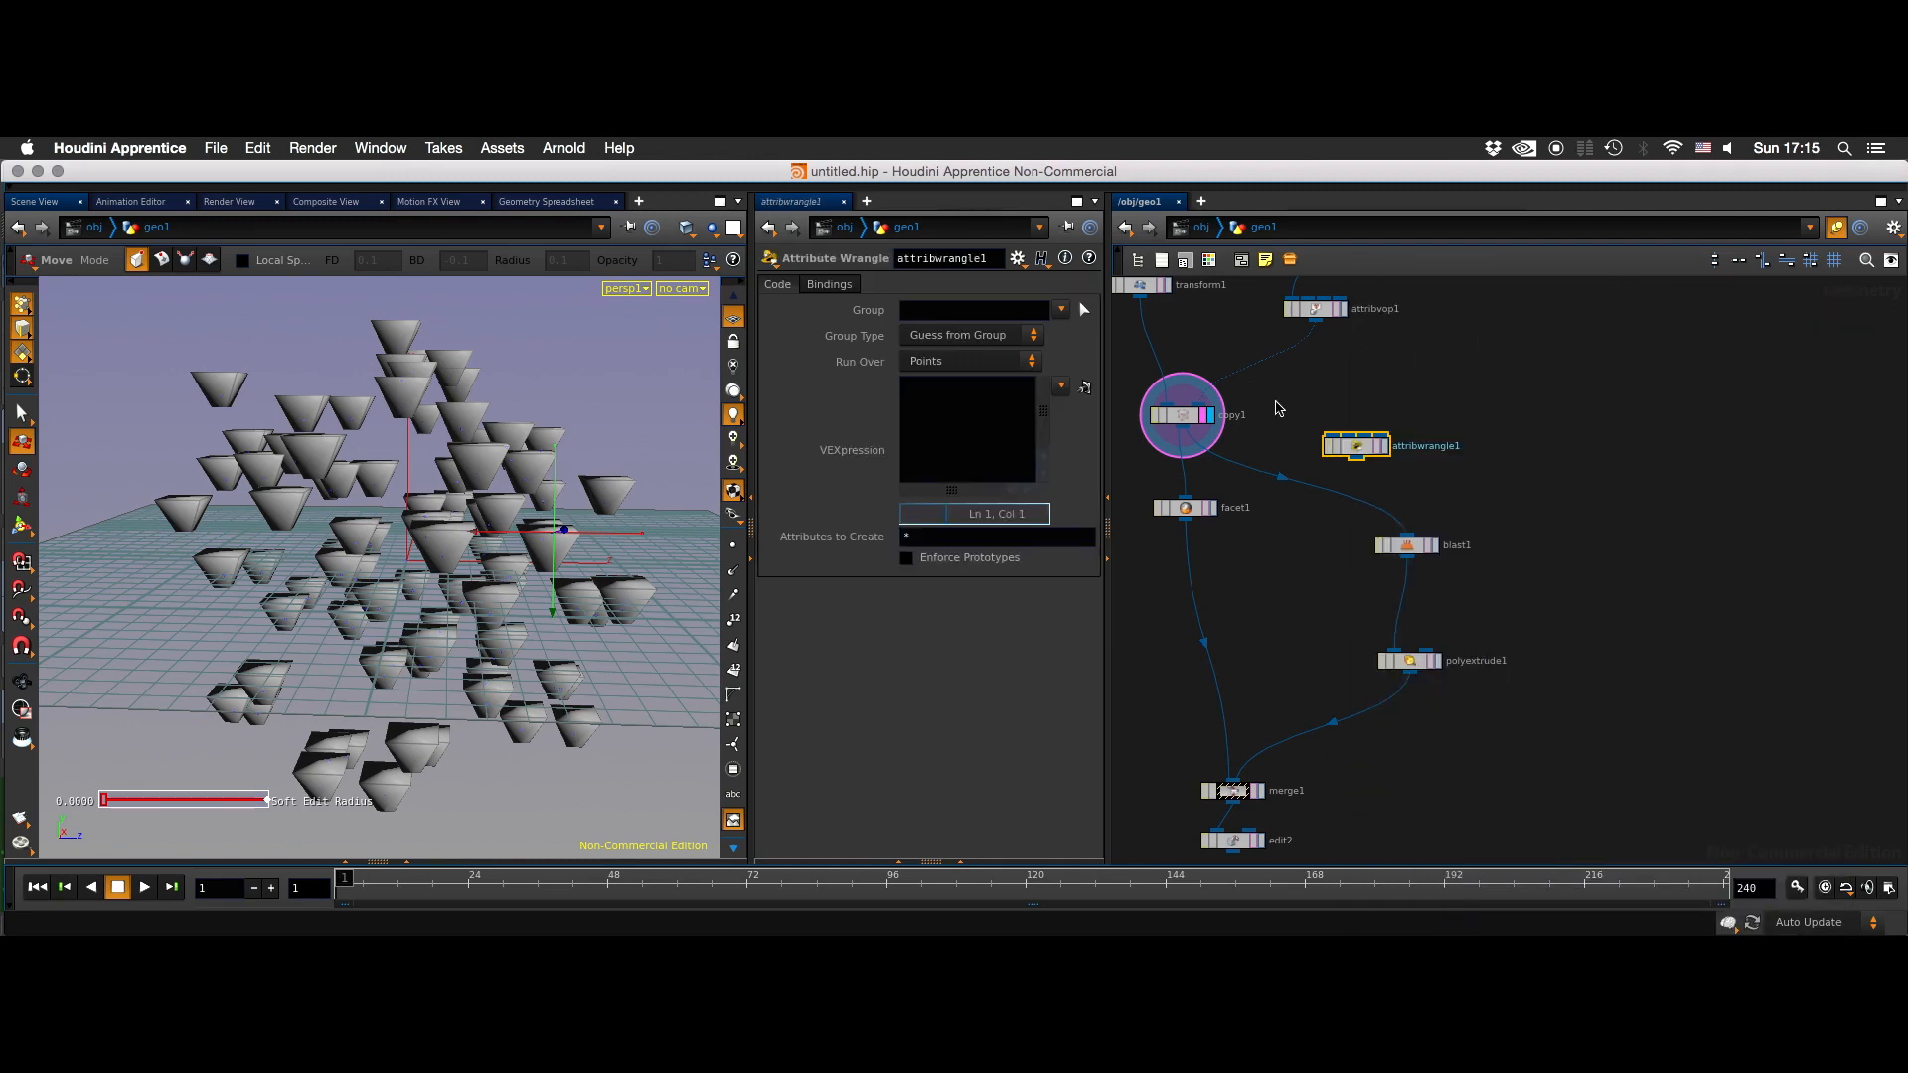
key("Delete")
- Add a Group node fed by copy1 and display its result
key("Tab")
left_click(1555, 313)
left_click(1419, 410)
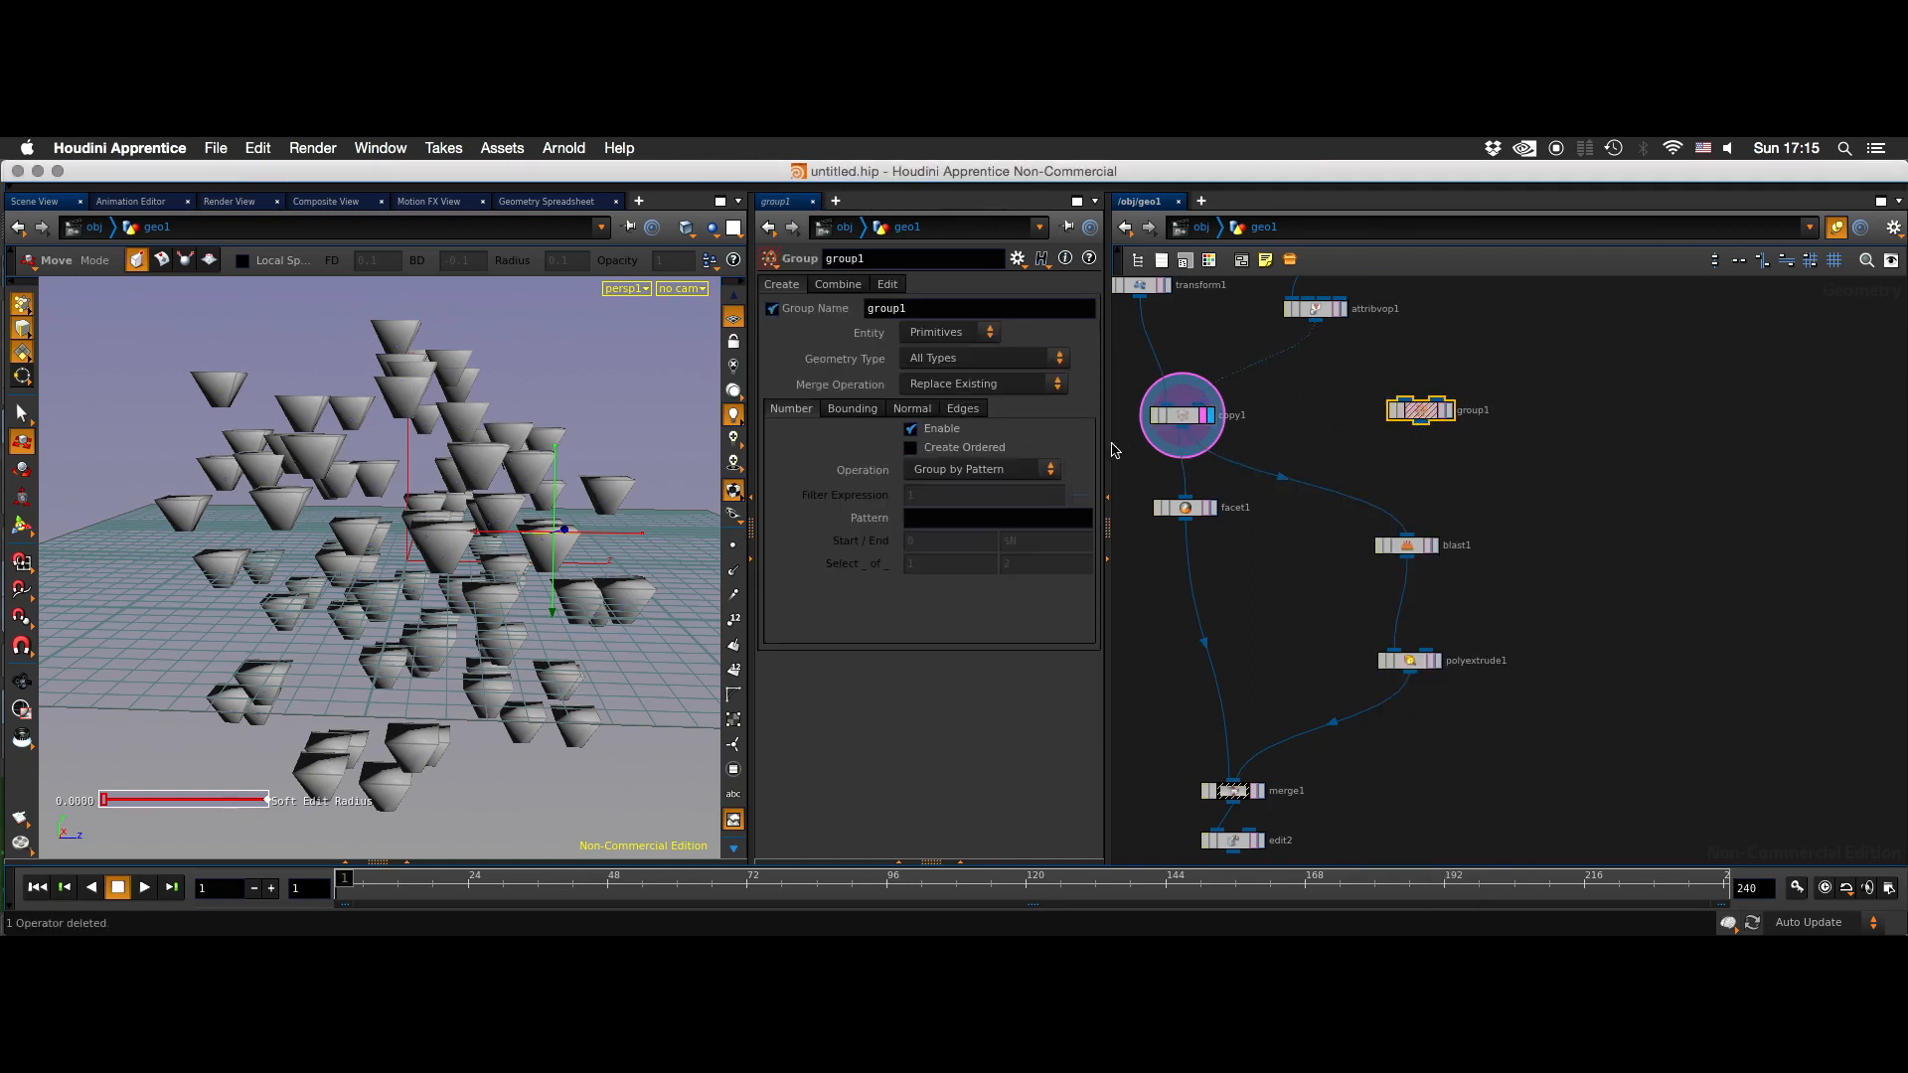
left_click(1448, 412)
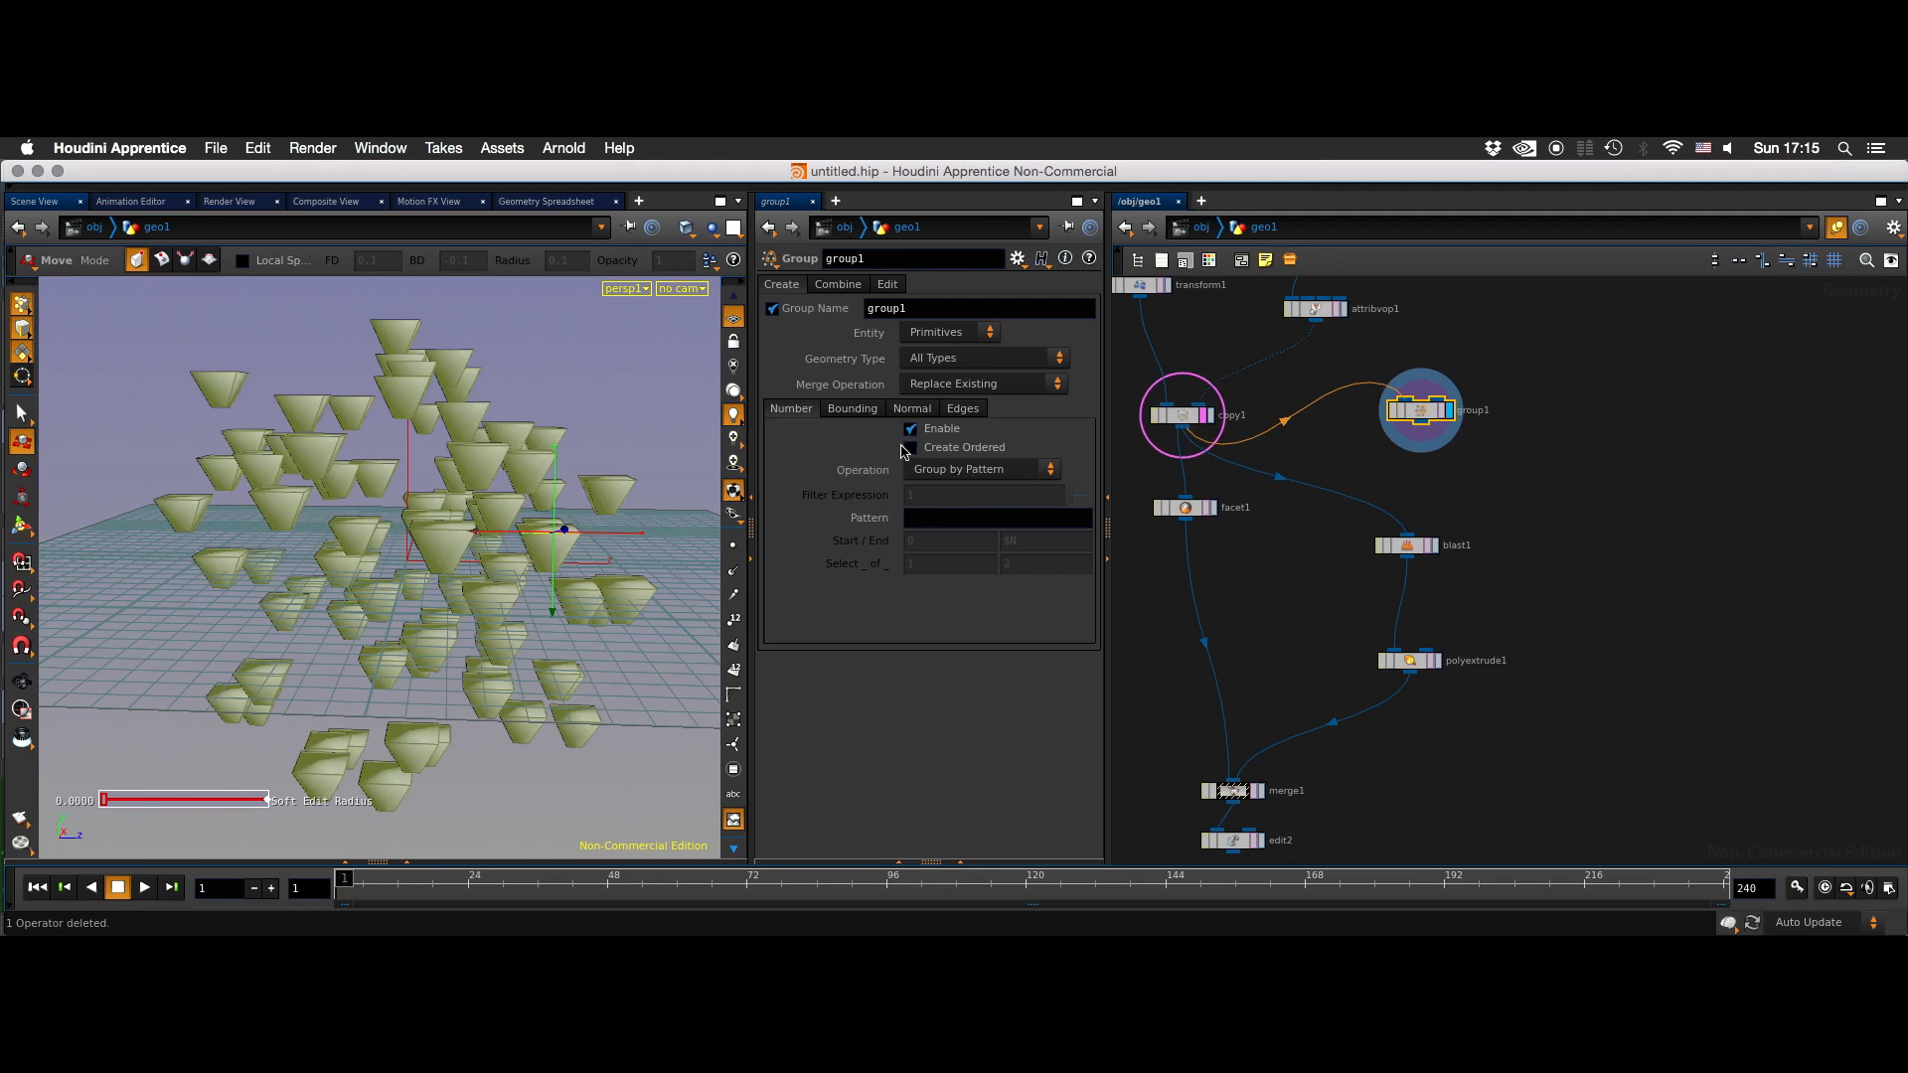
left_click(944, 480)
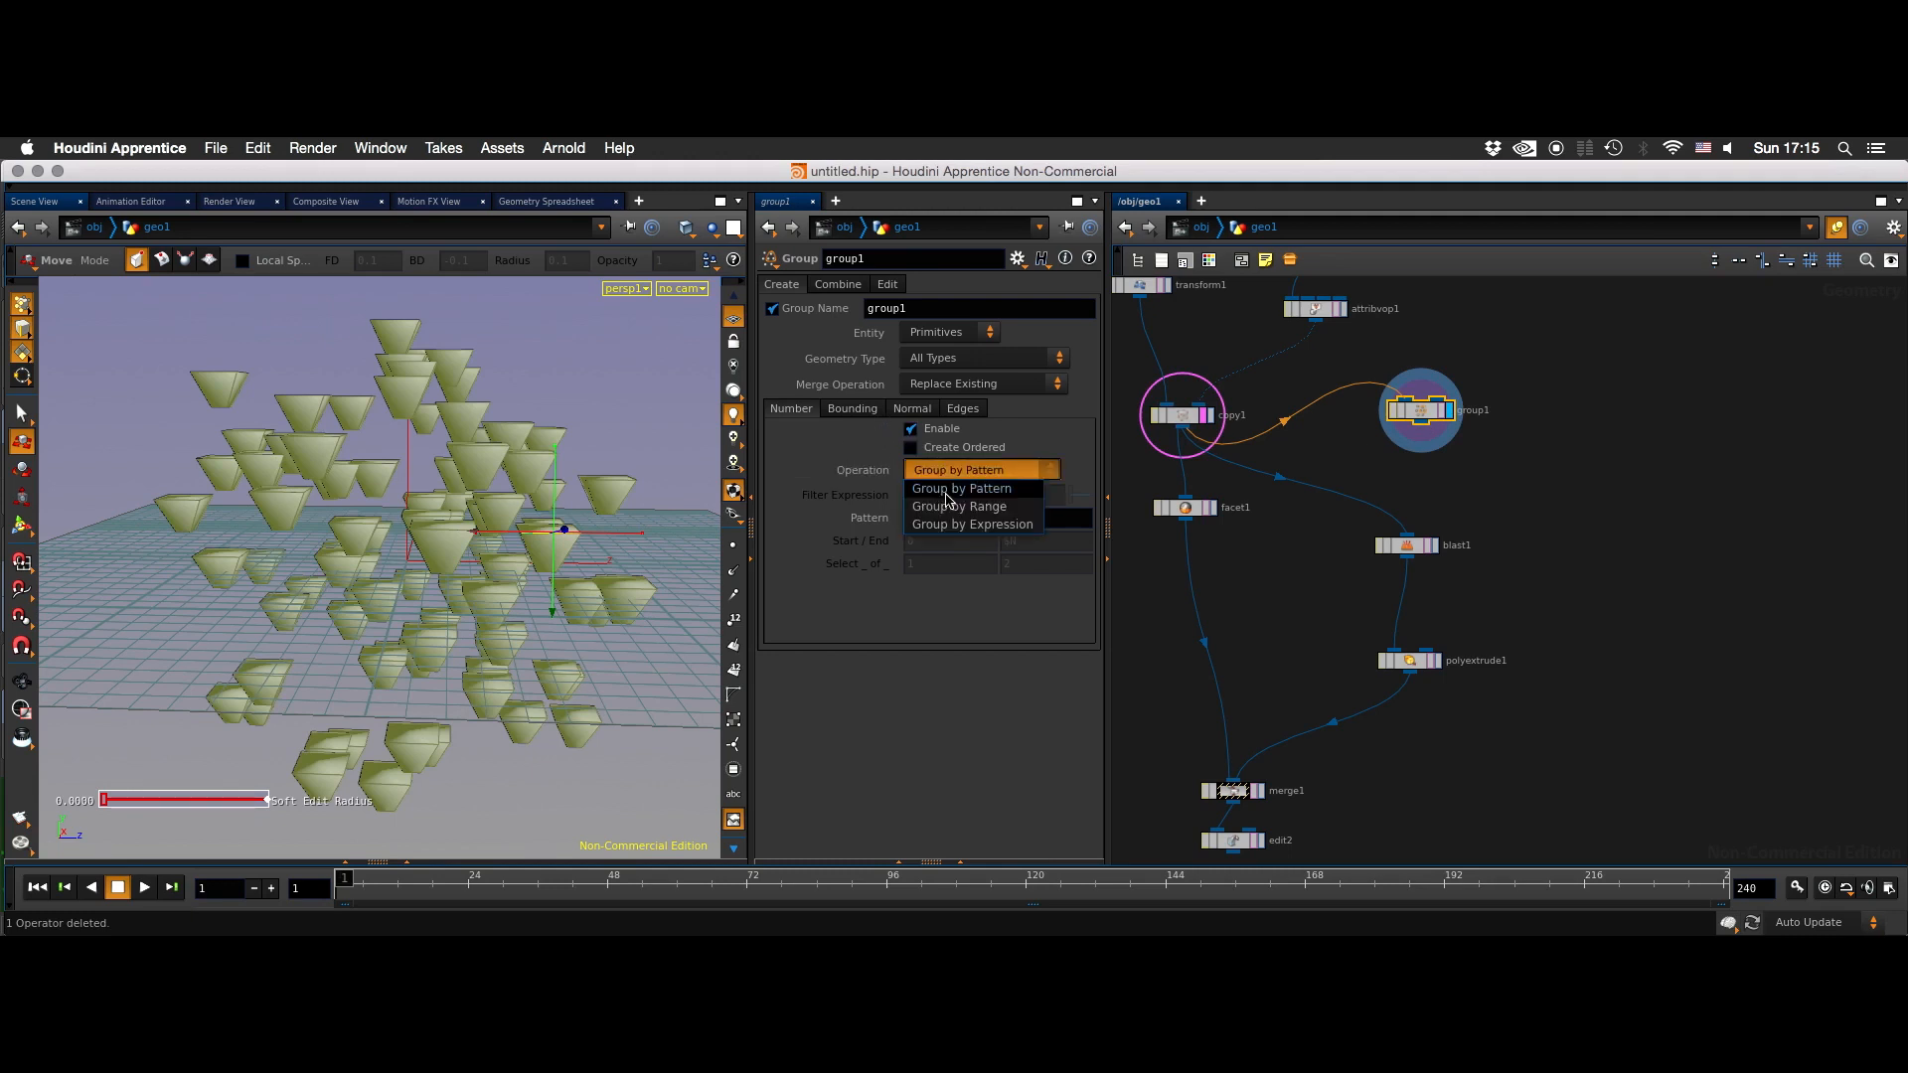
left_click(952, 509)
type("RA")
key("BackSpace")
type("rand(@")
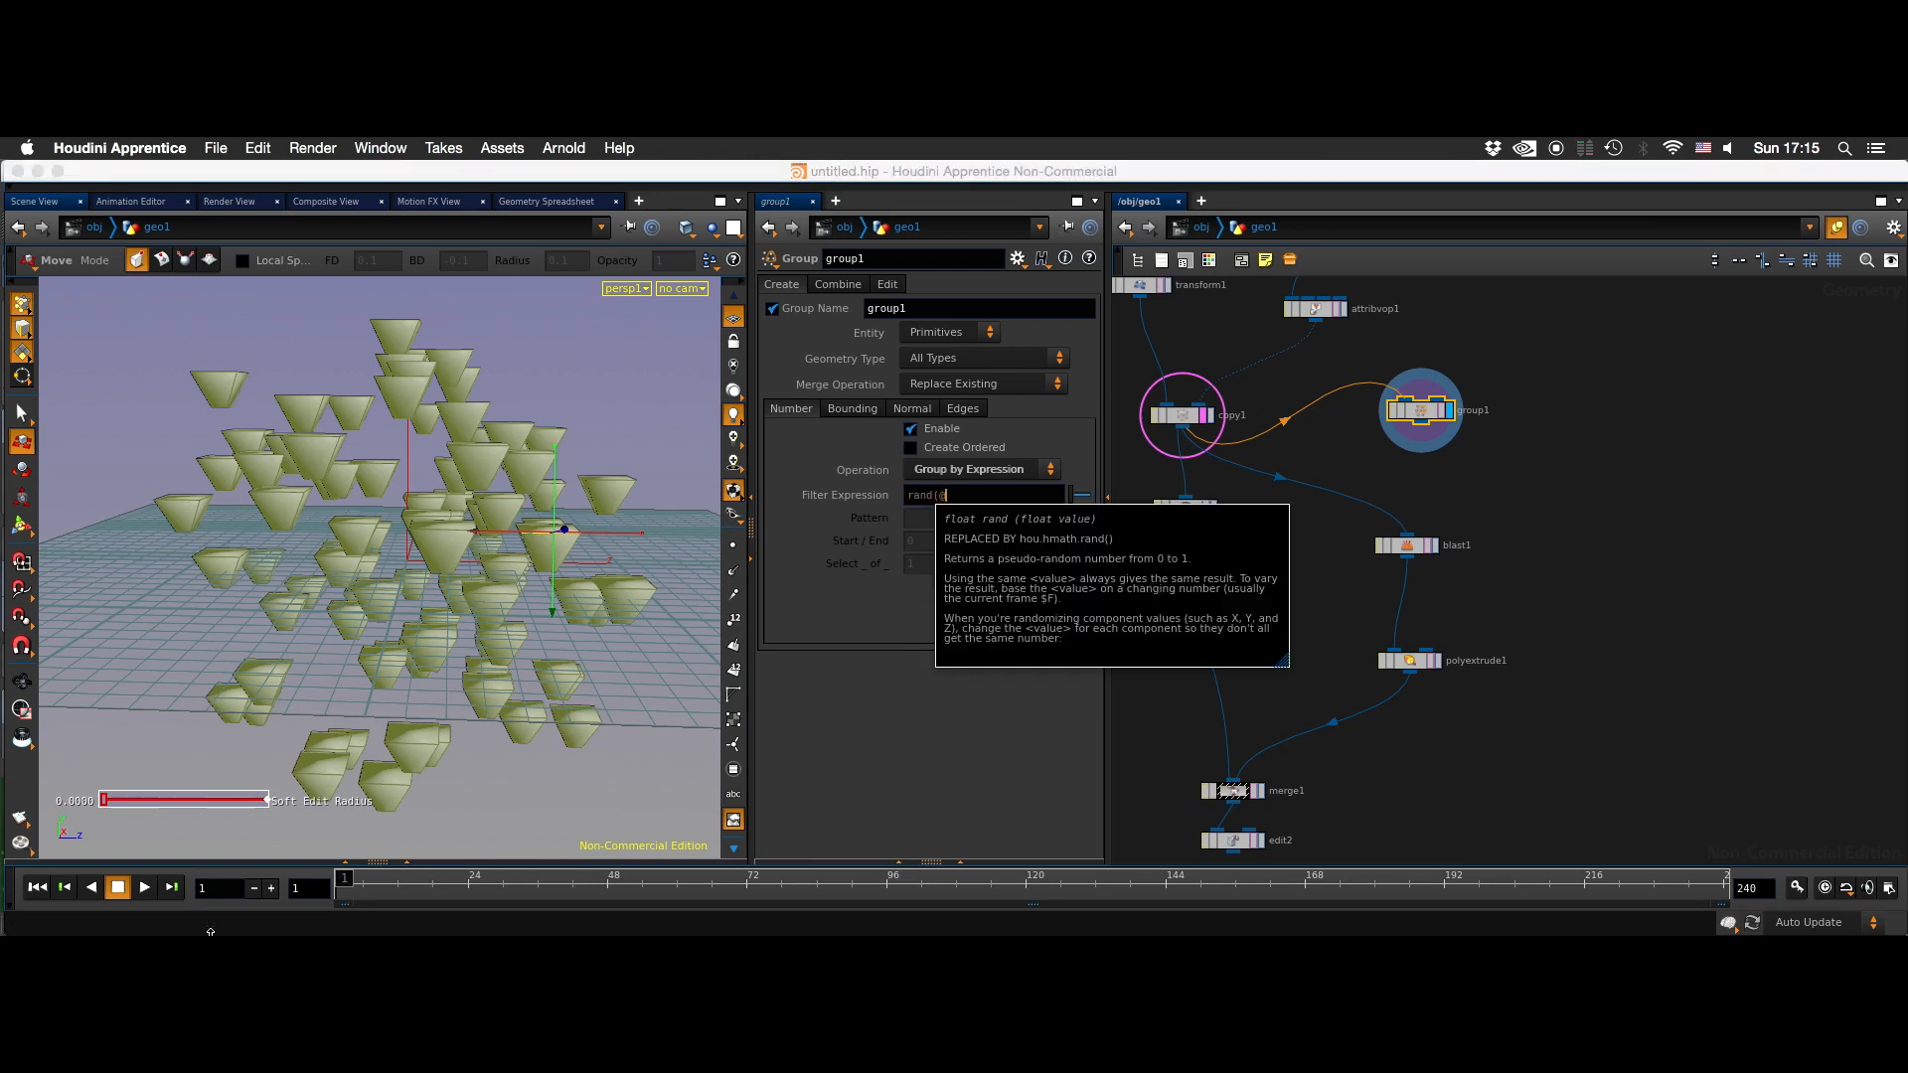
type("PT")
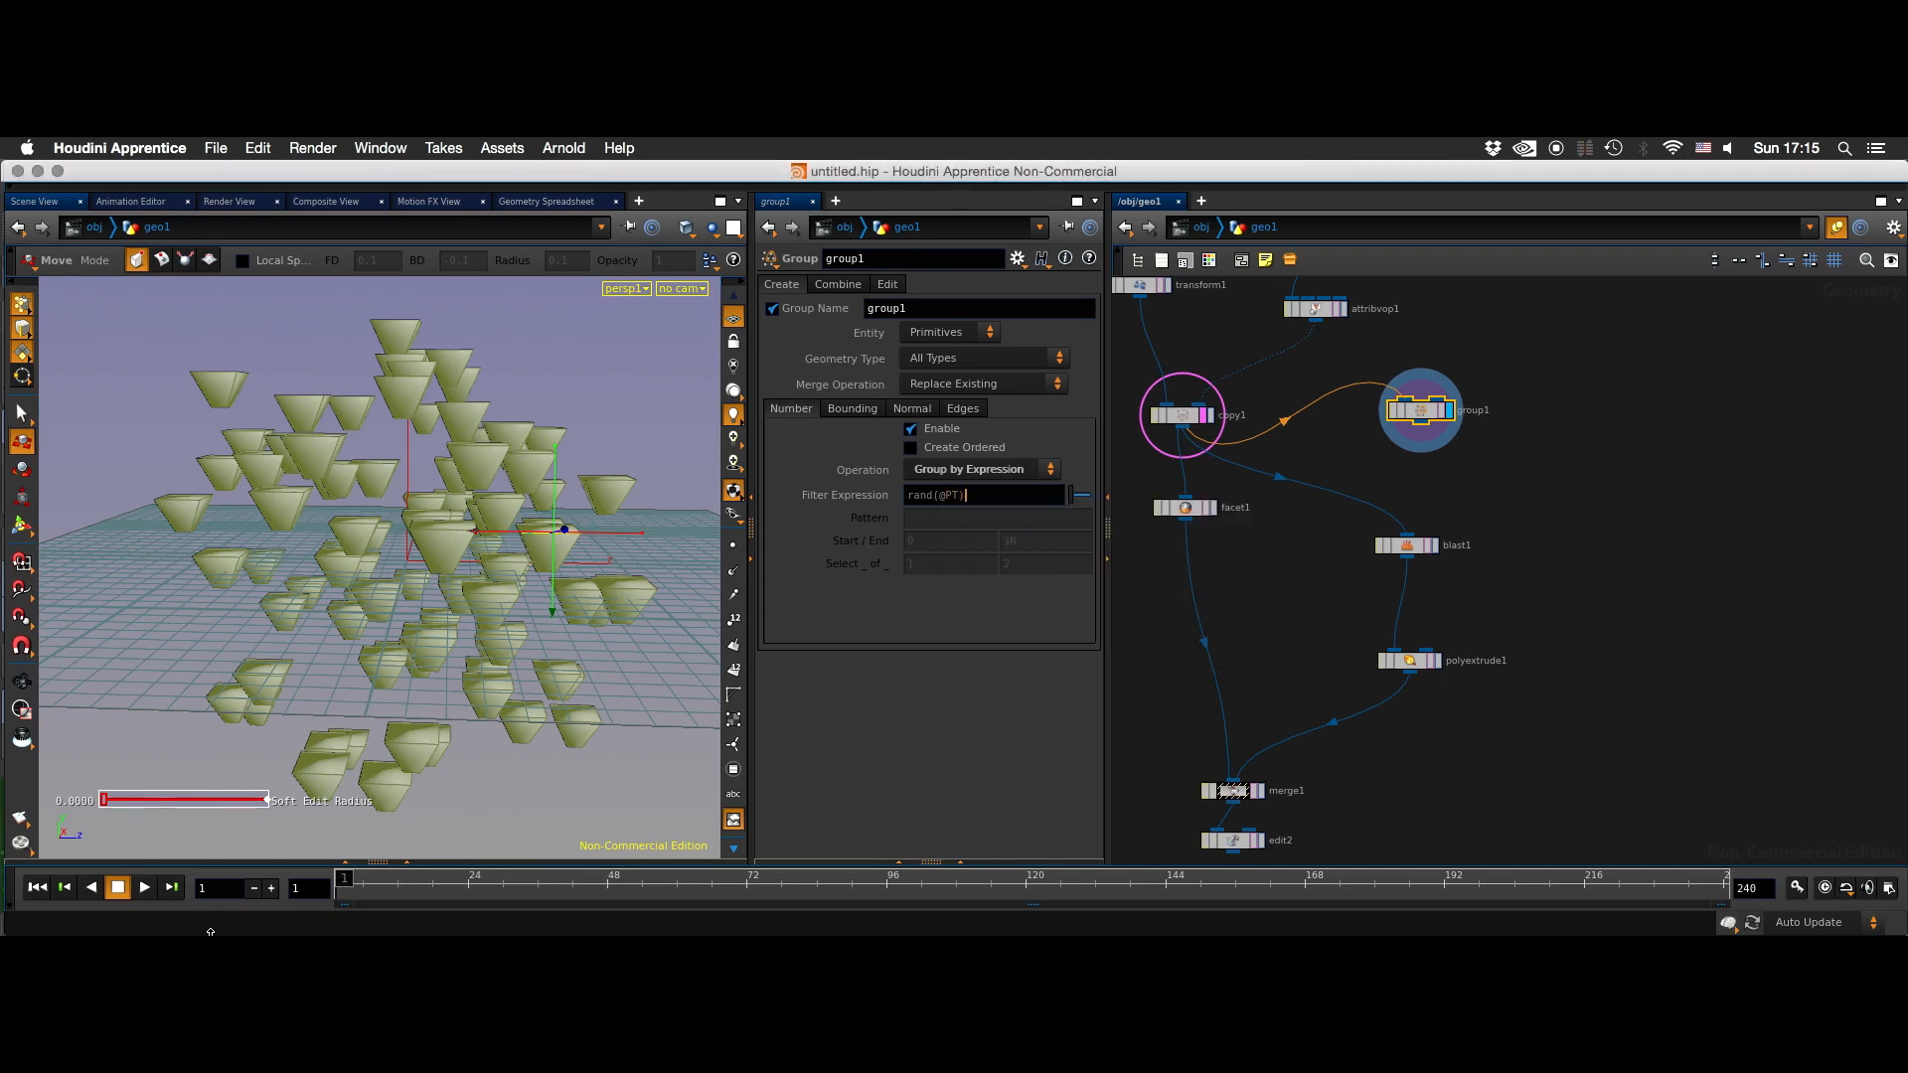
key("BackSpace")
key("BackSpace")
key("BackSpace")
type("prnum")
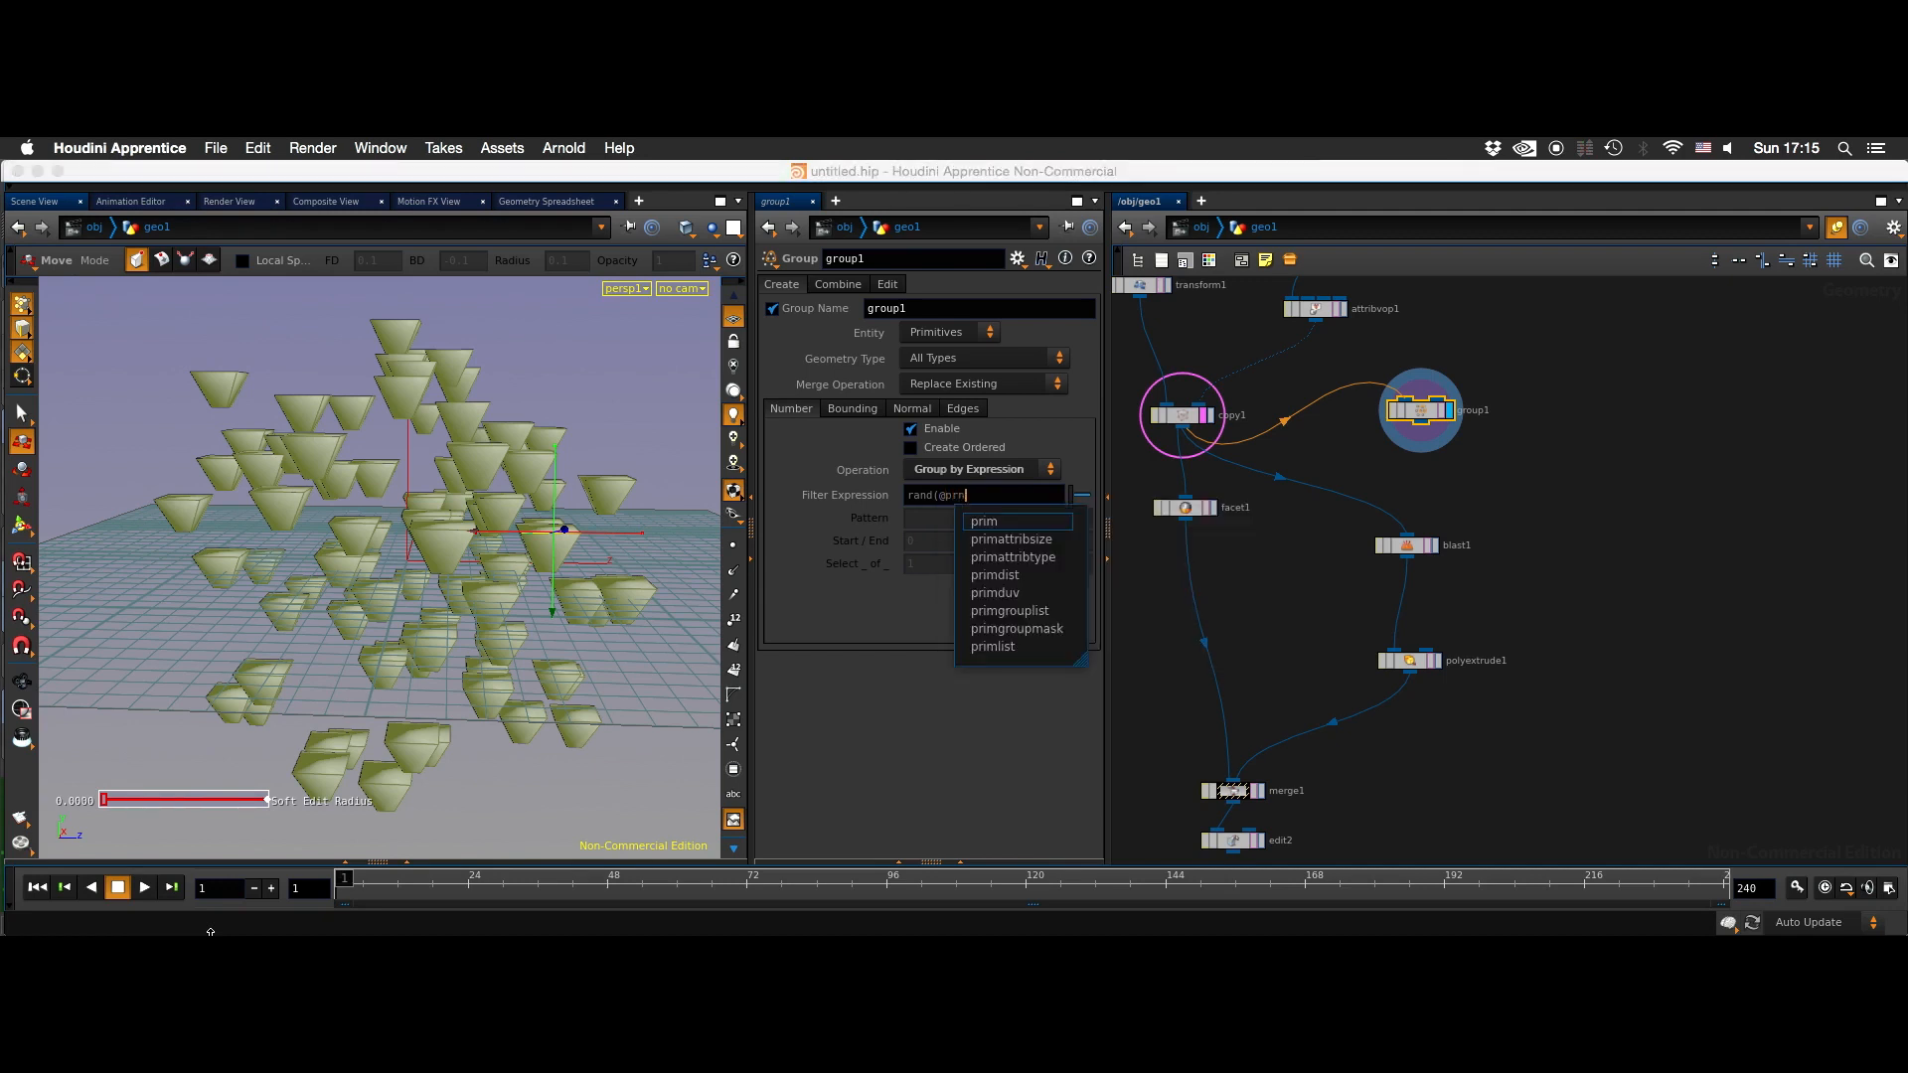
type("imnum")
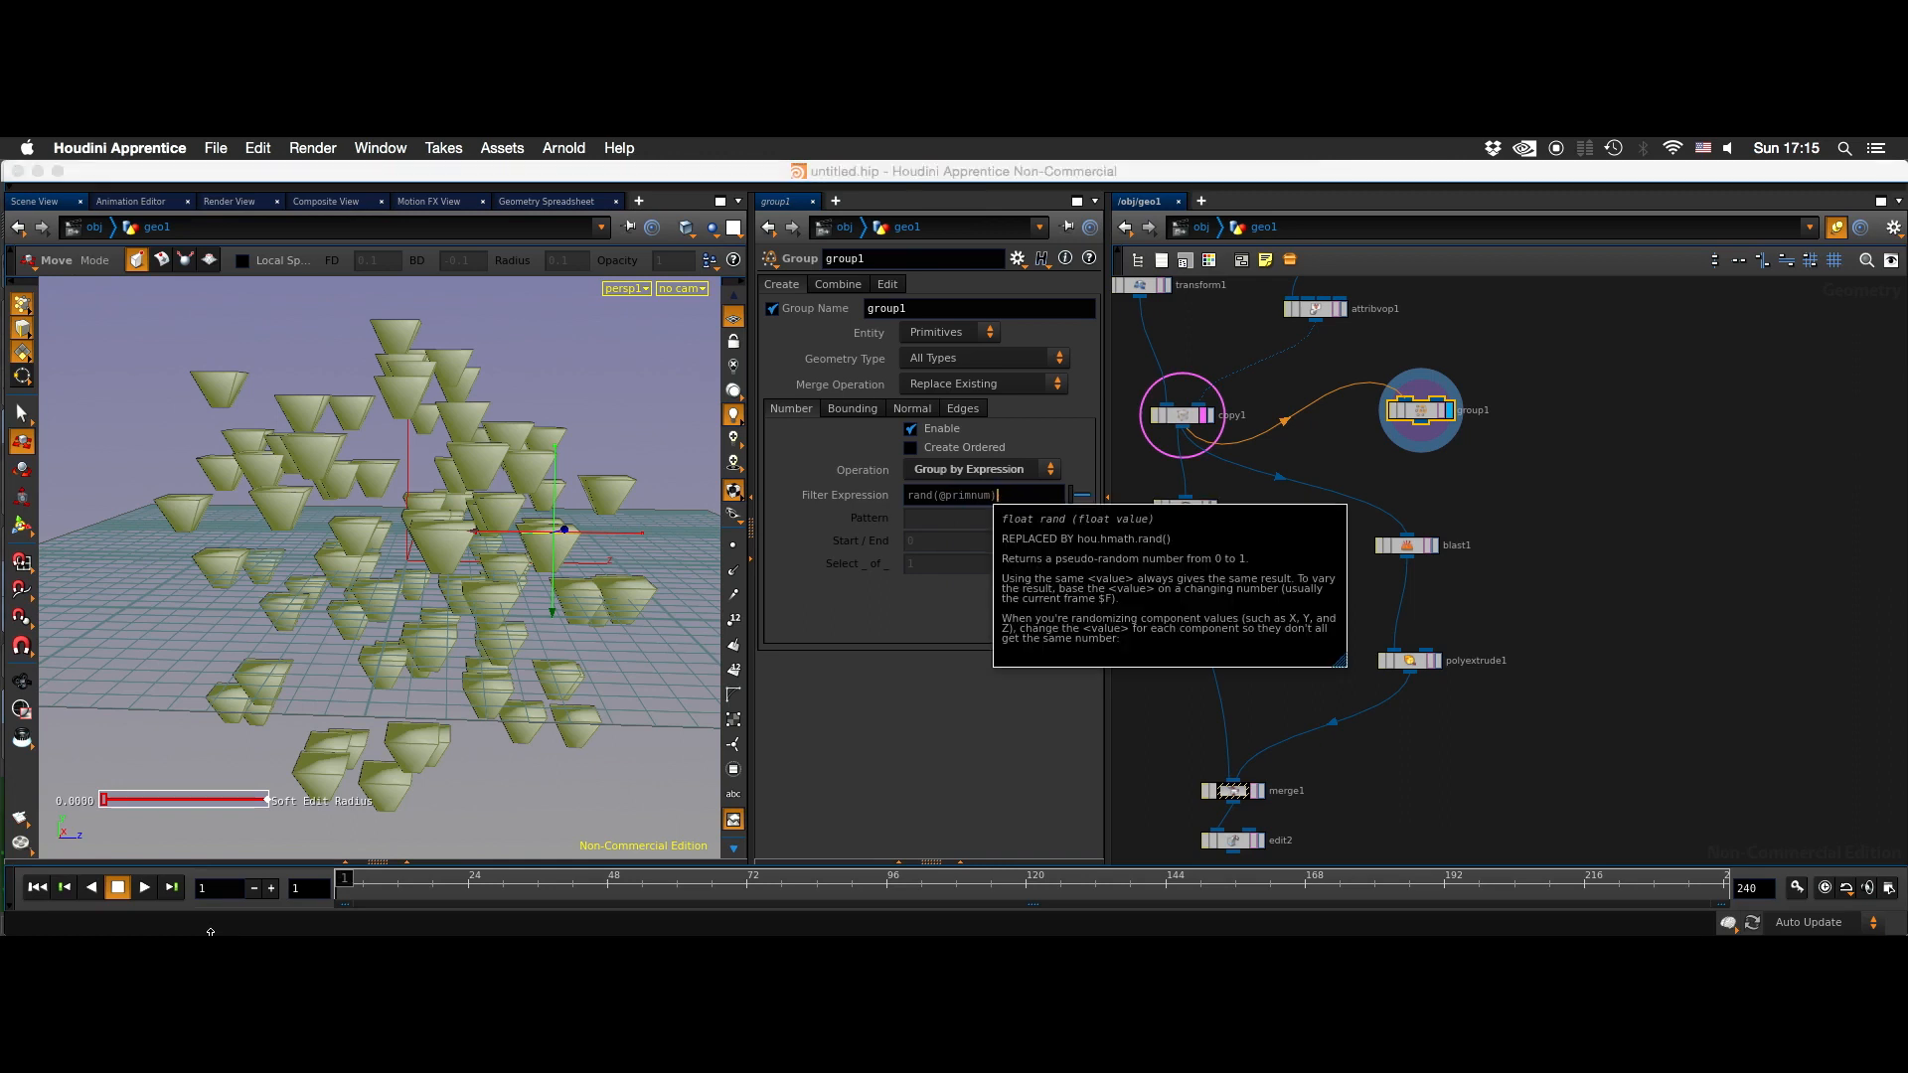
key("Return")
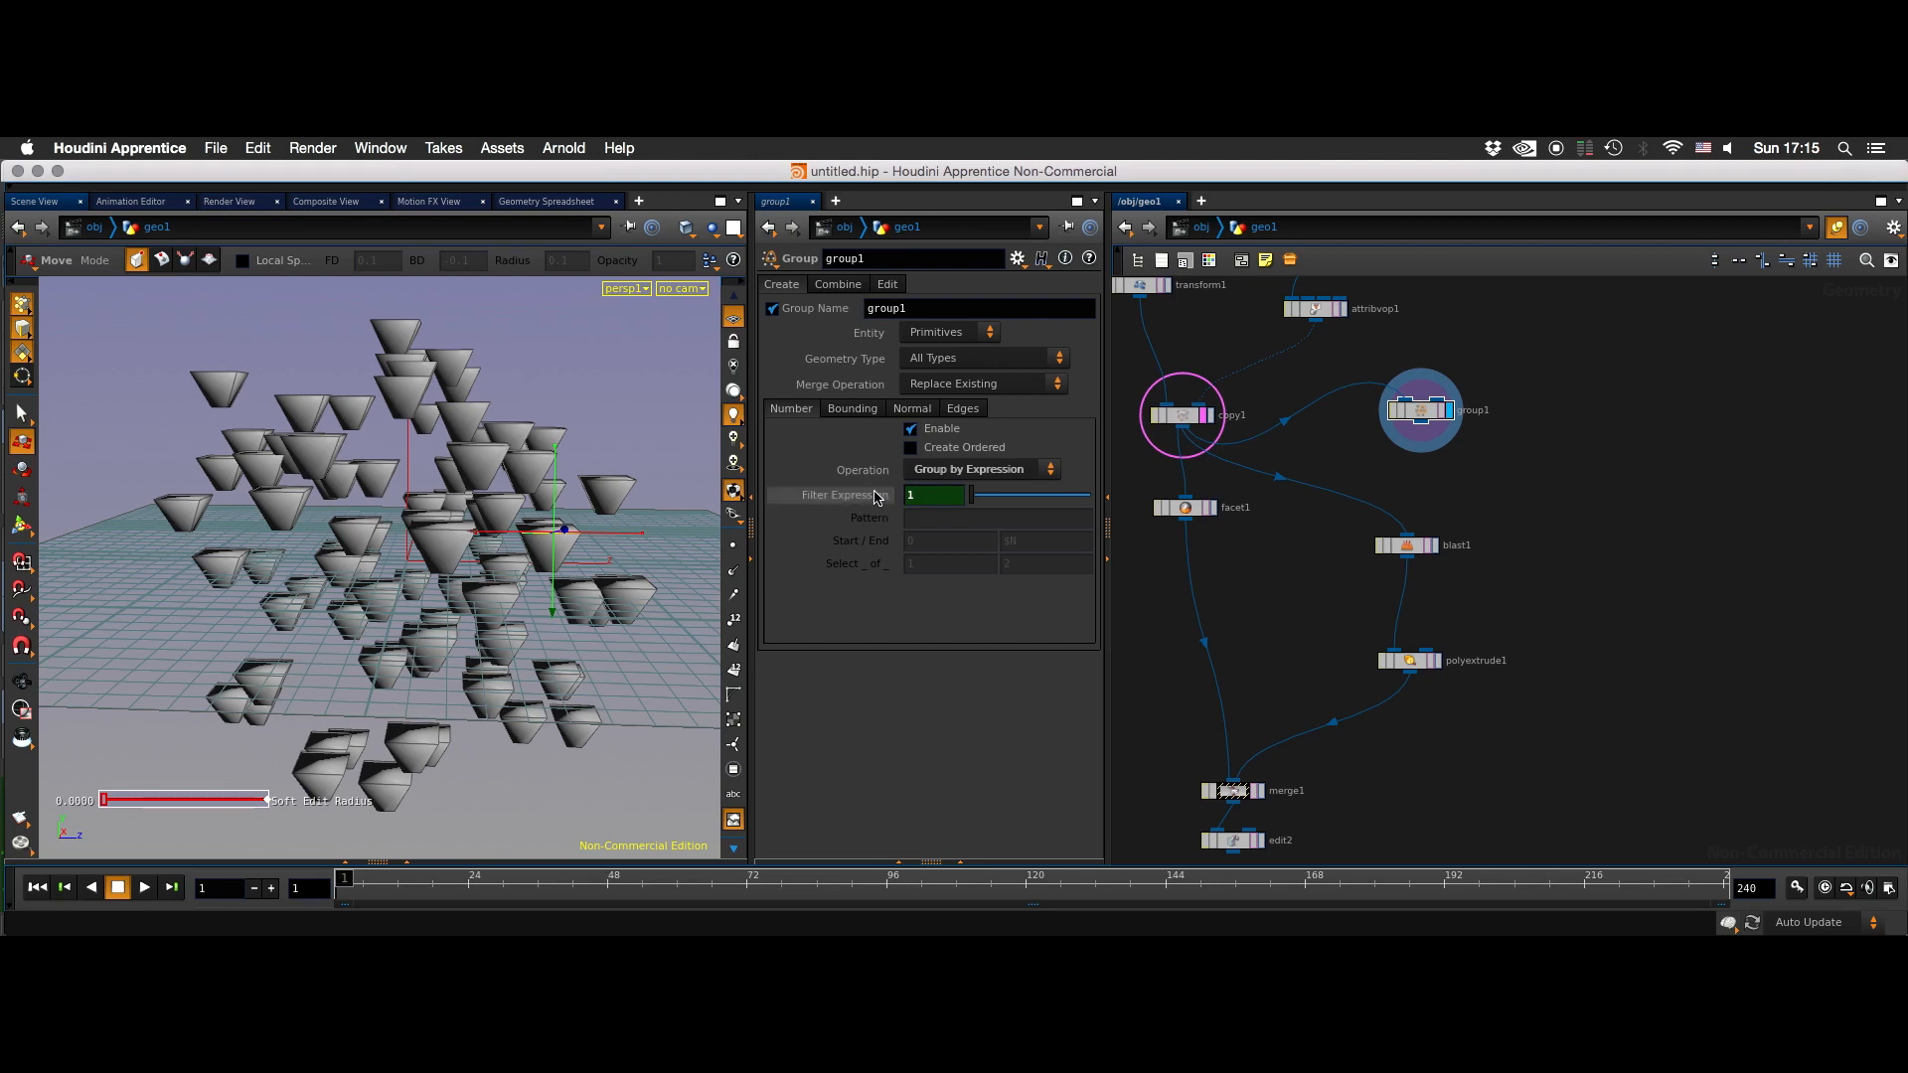
left_click(1013, 497)
type(">0.6")
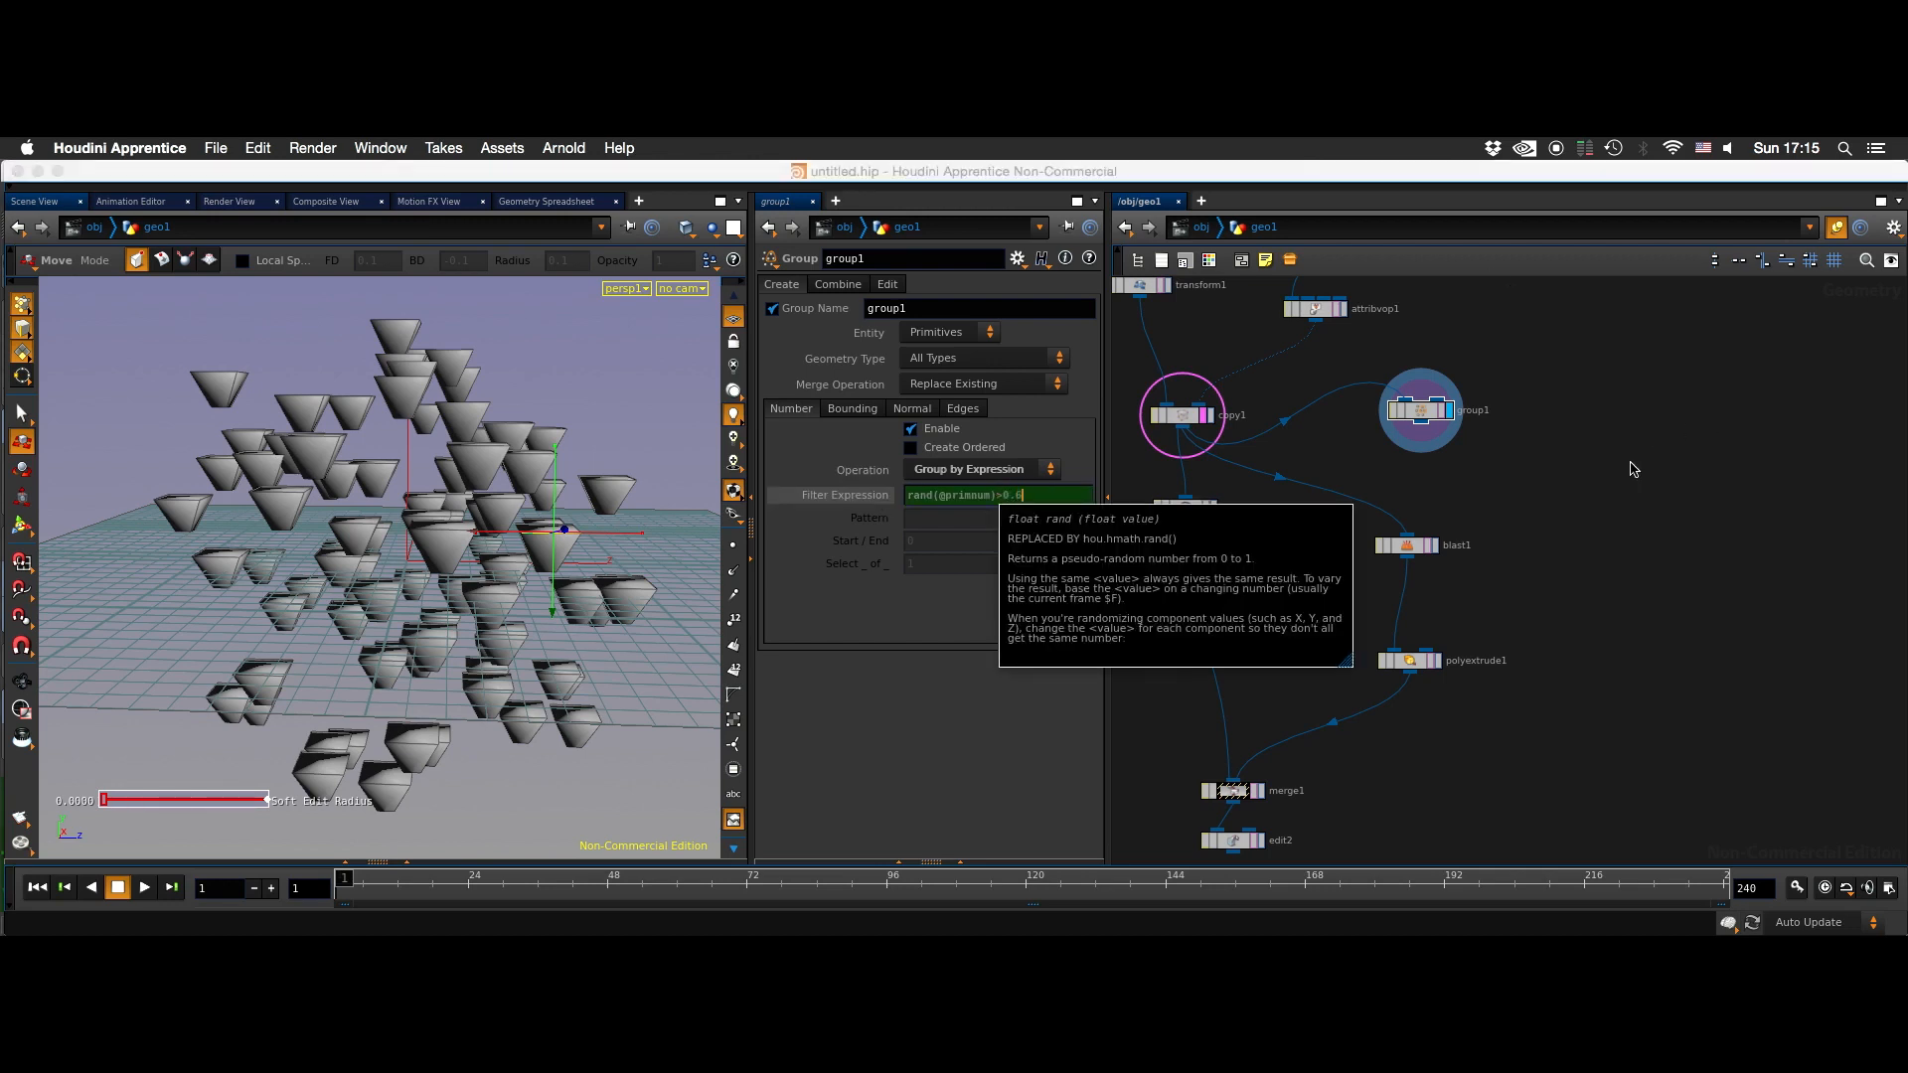
key("Return")
left_click(1421, 412)
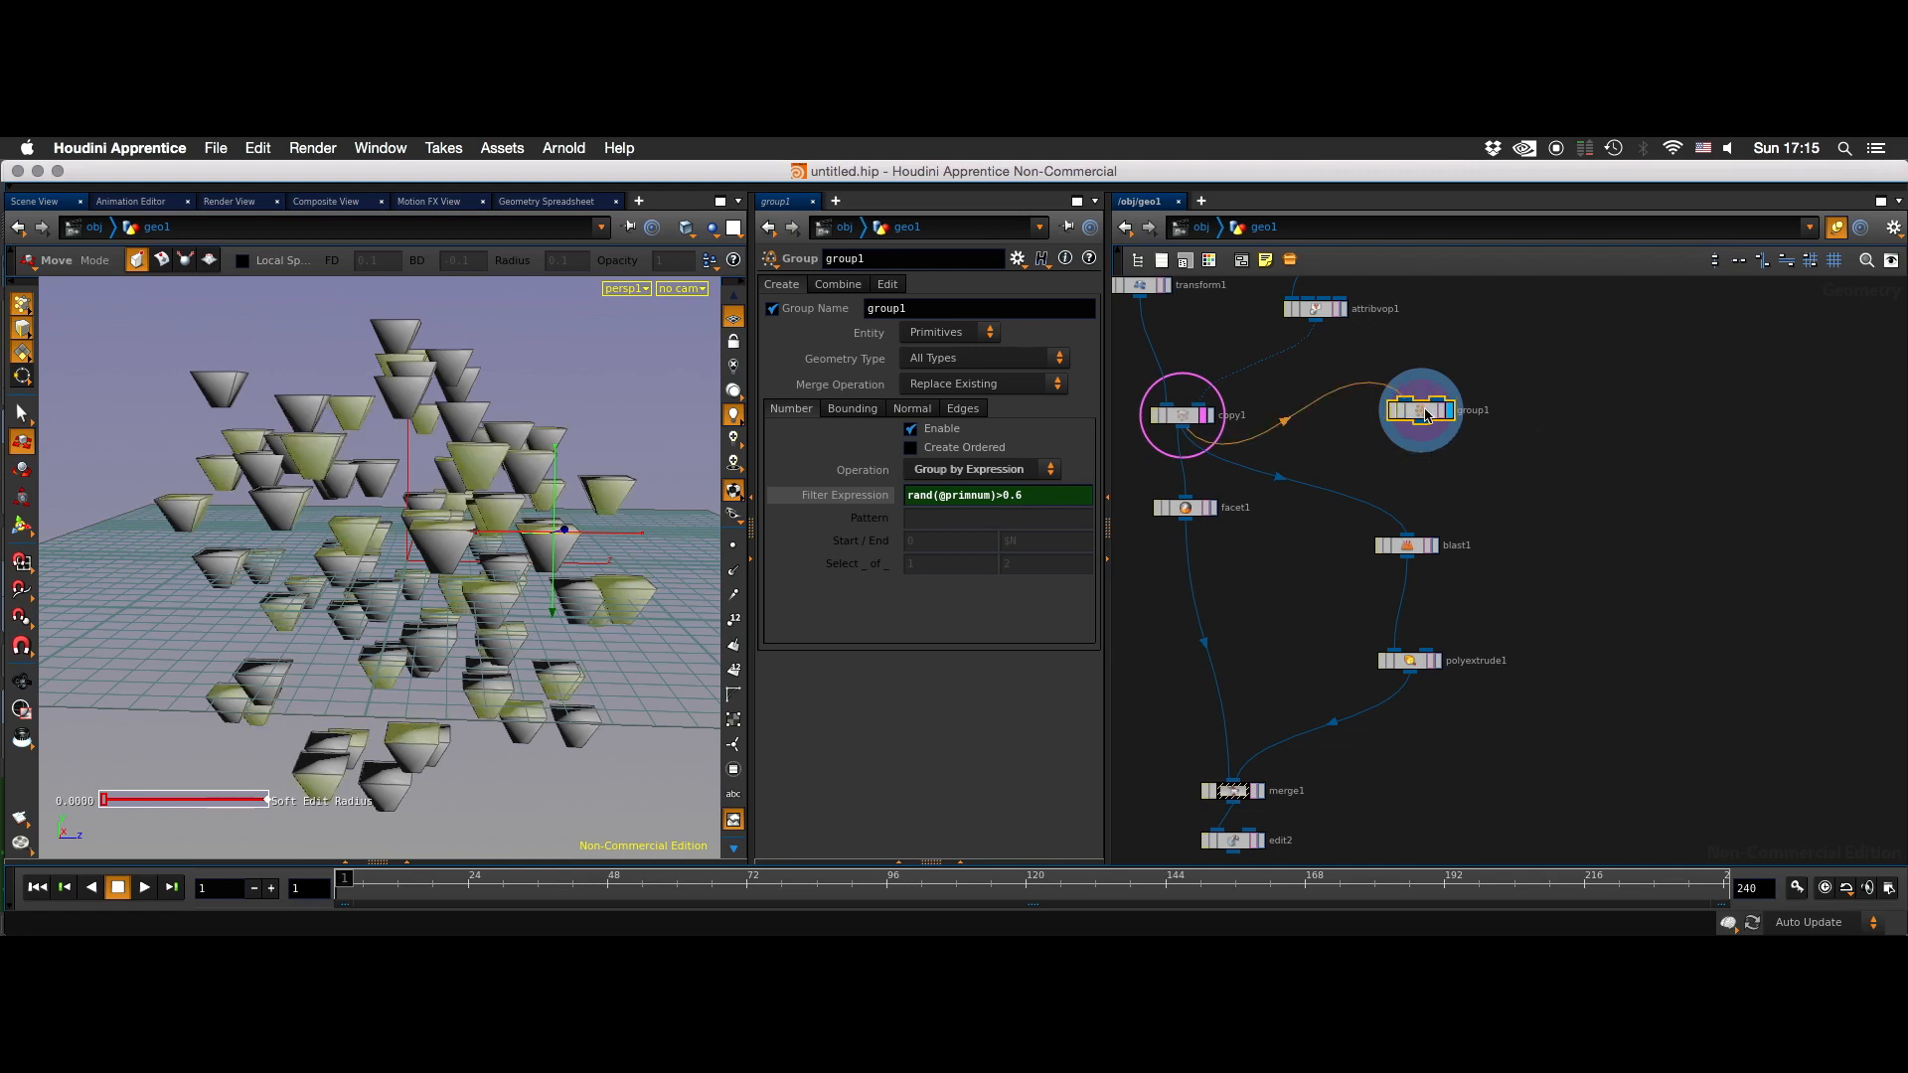
middle_click(1418, 417)
double_click(1017, 497)
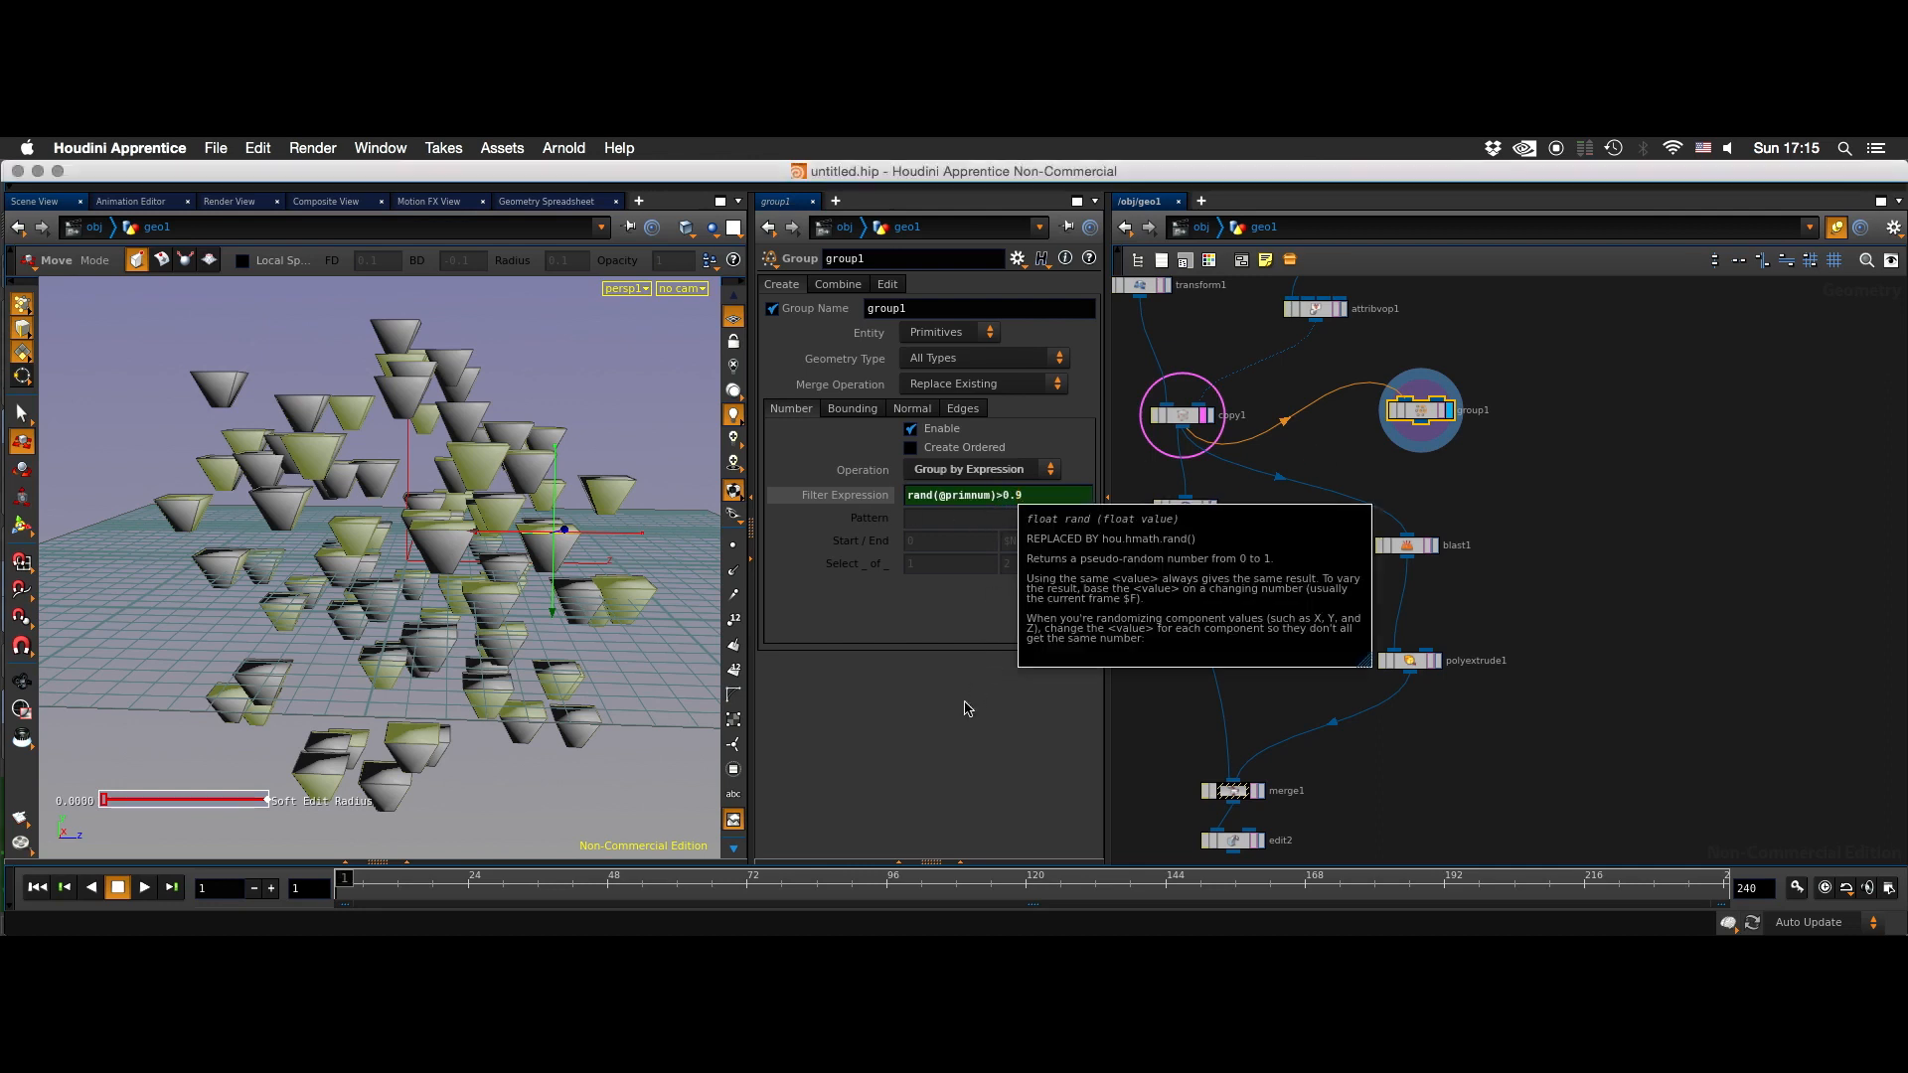
key("Return")
- Insert group1 between copy1 and blast1, and display the result of blast1
left_click_drag(1508, 450, 1540, 491)
middle_click_drag(1540, 465, 1503, 407)
left_click_drag(1385, 367, 1370, 480)
left_click(1399, 488)
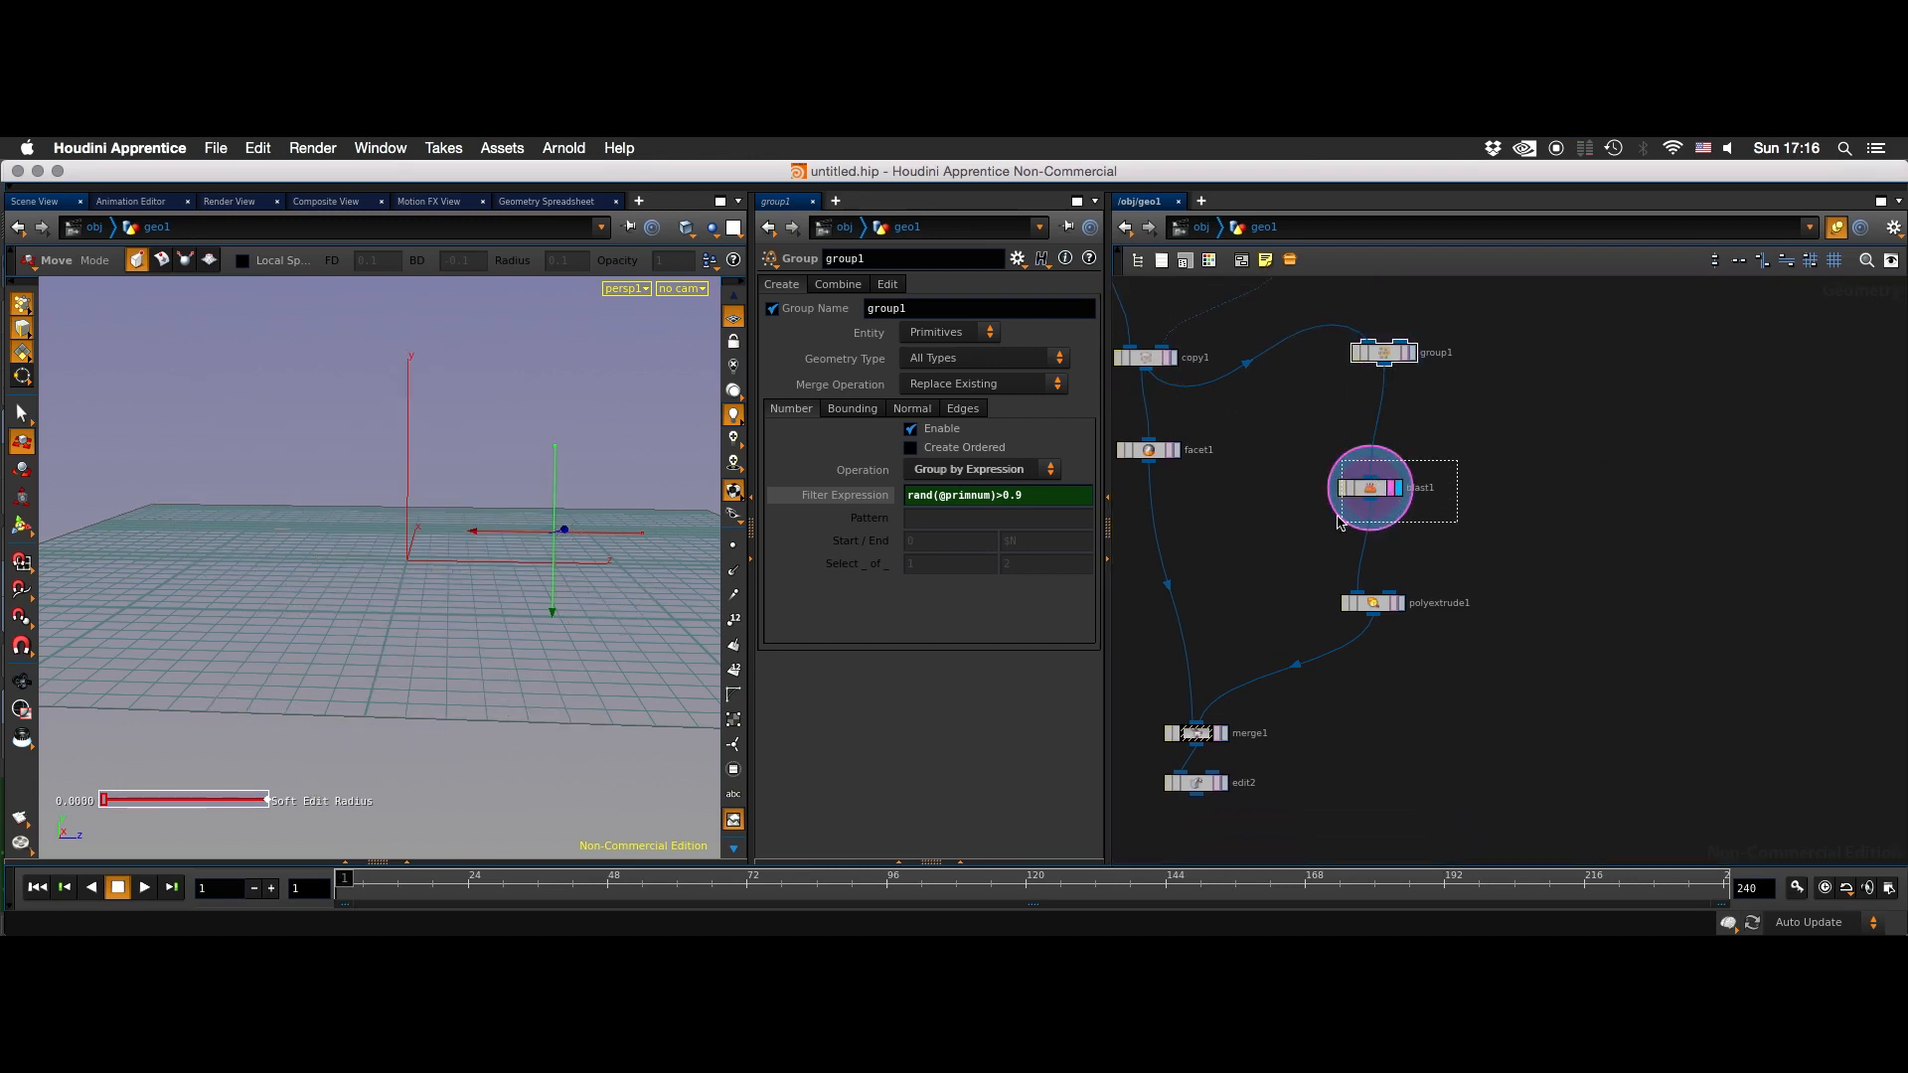
- Set group1 as the group that blast1 acts on
left_click(1390, 493)
key("BackSpace")
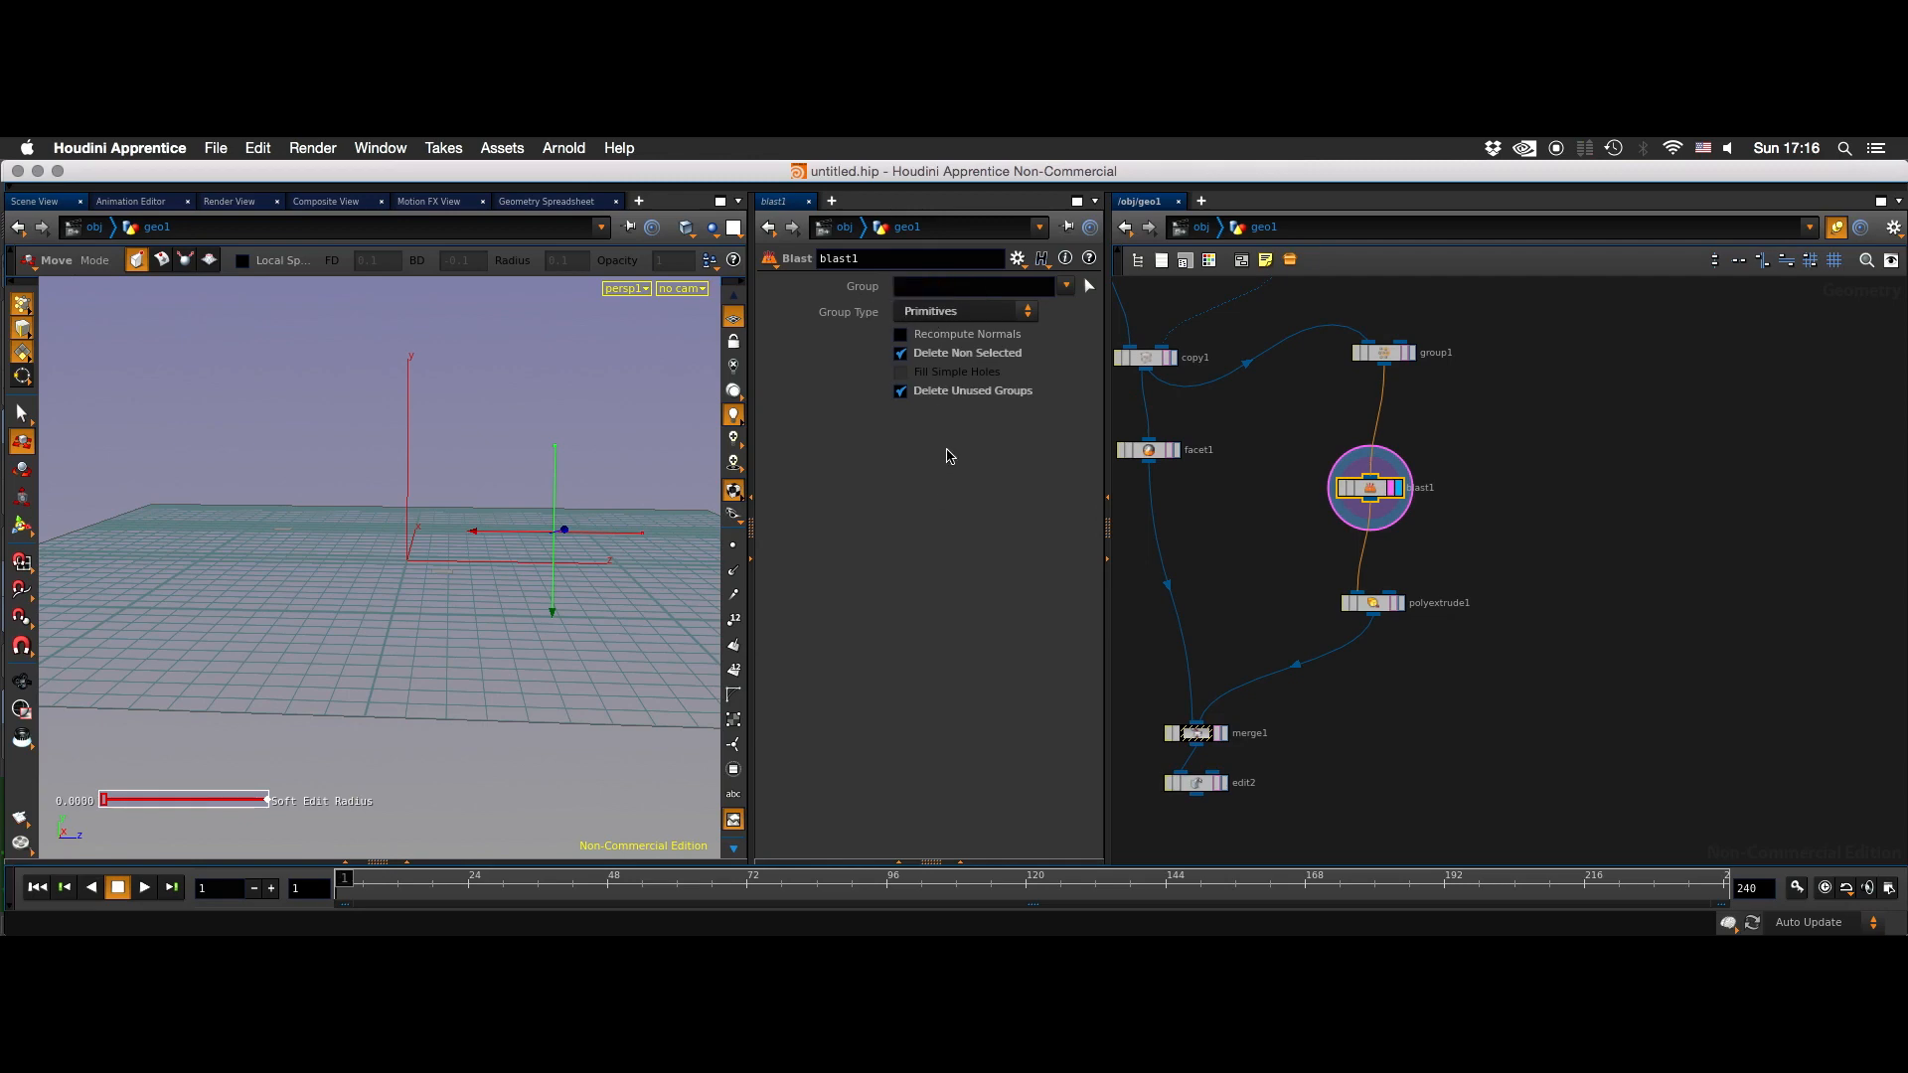
left_click(1066, 286)
left_click(1083, 325)
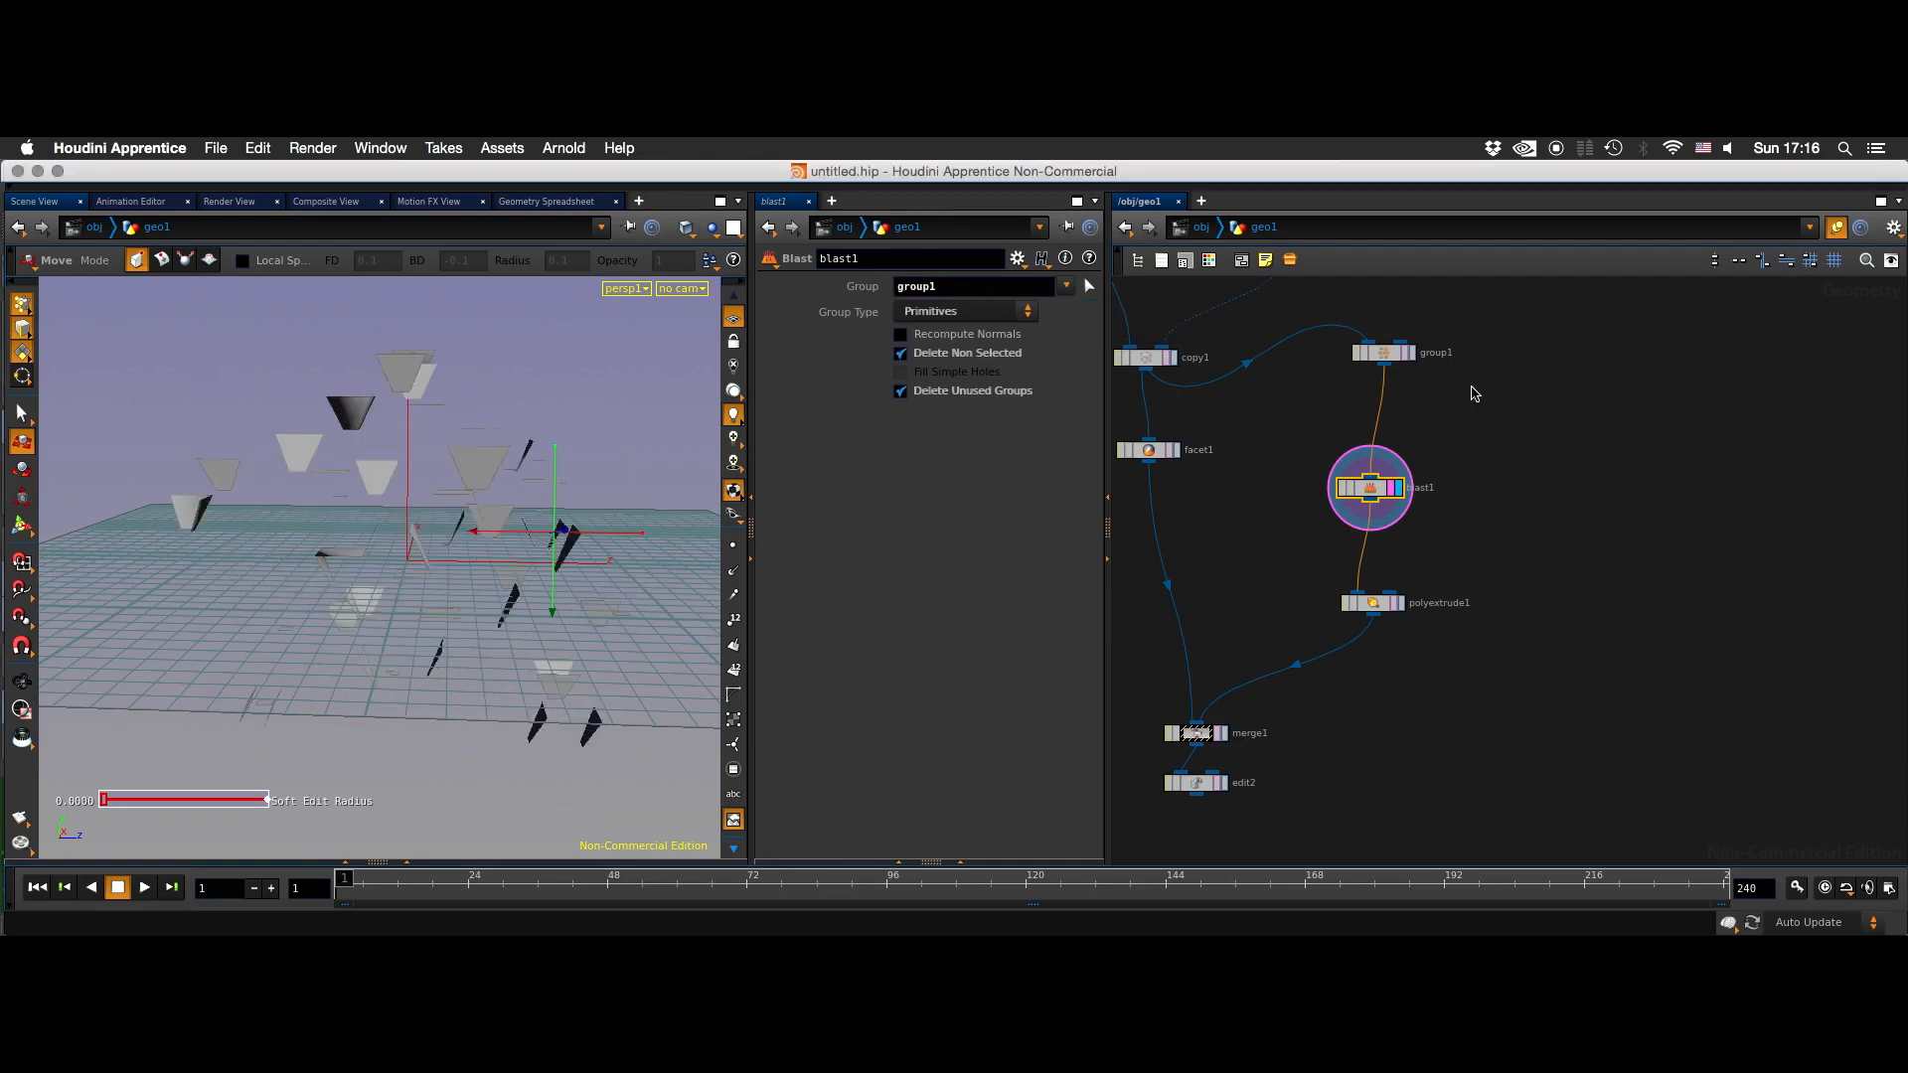
- Review group1's settings and display the polyextrude1 output built from the randomly grouped faces
left_click(1381, 352)
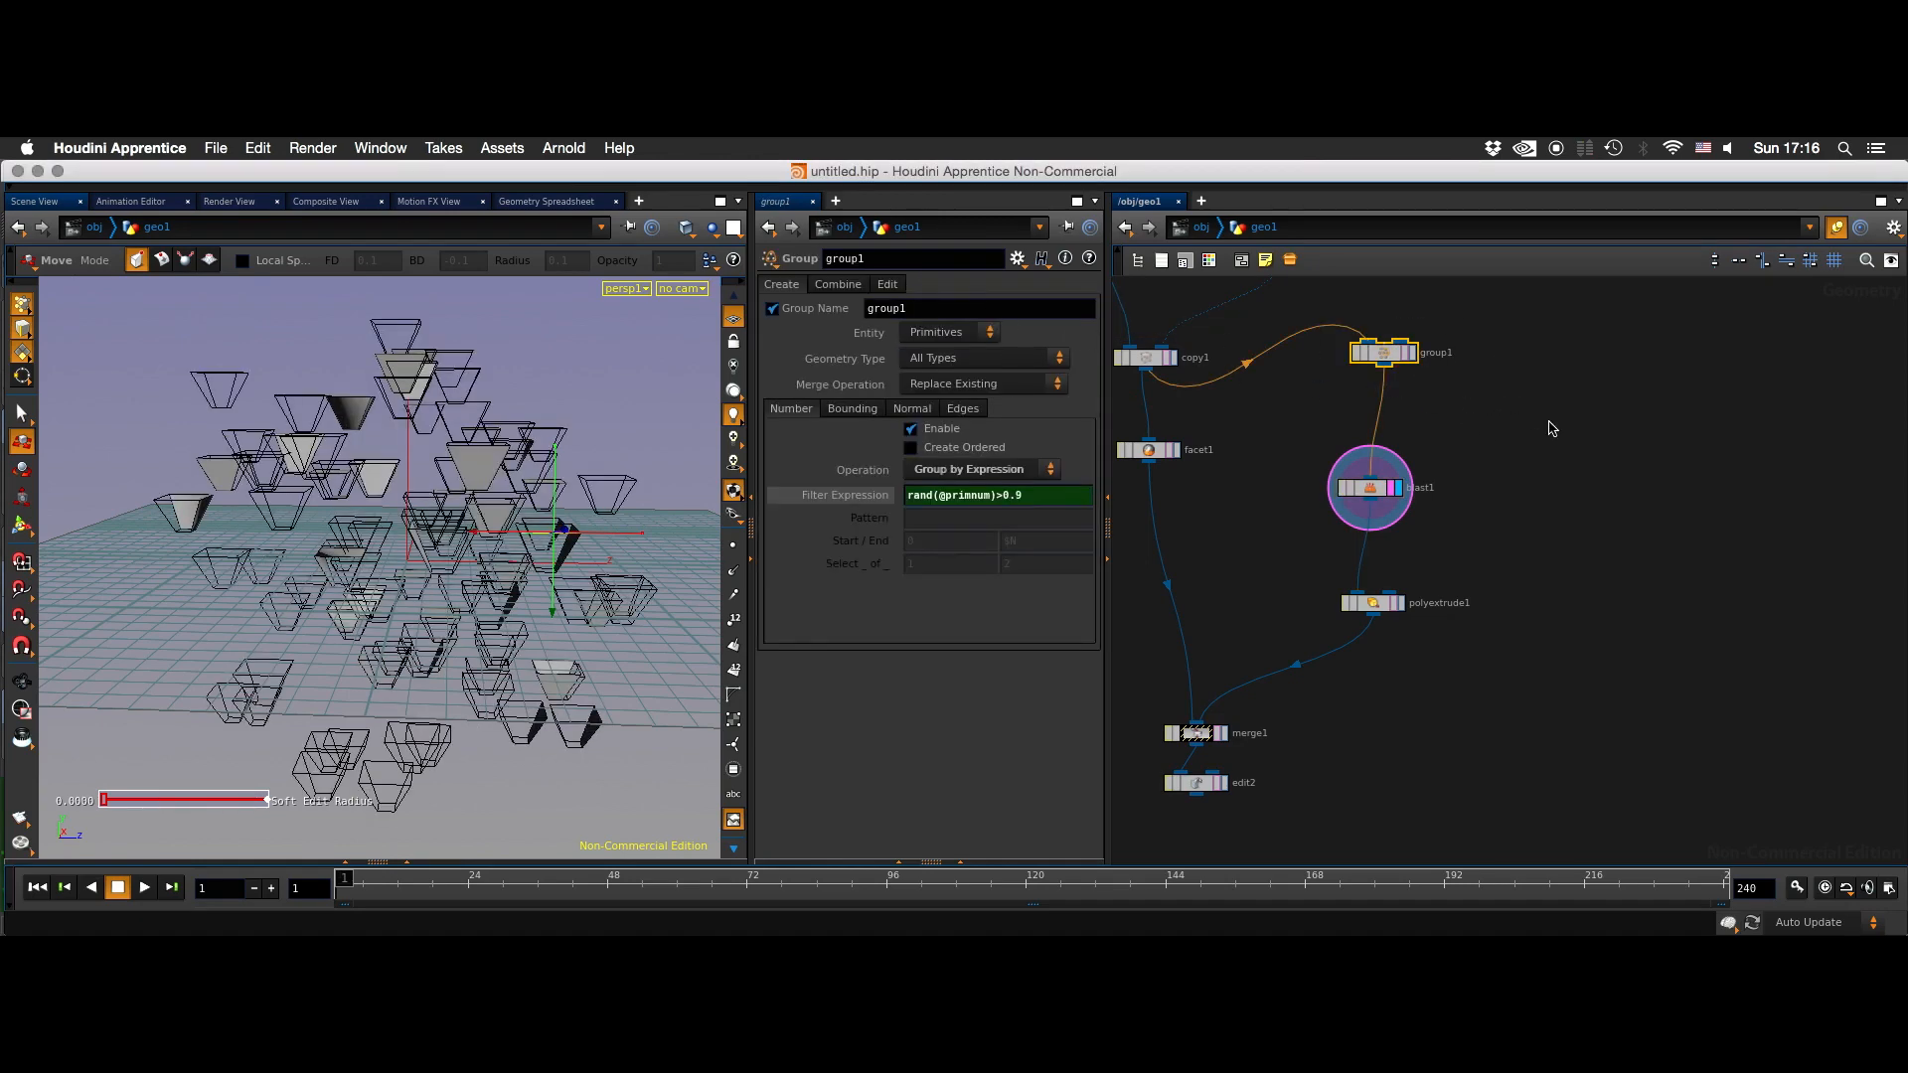
left_click(1557, 490)
middle_click_drag(1448, 555, 1522, 475)
left_click(1475, 526)
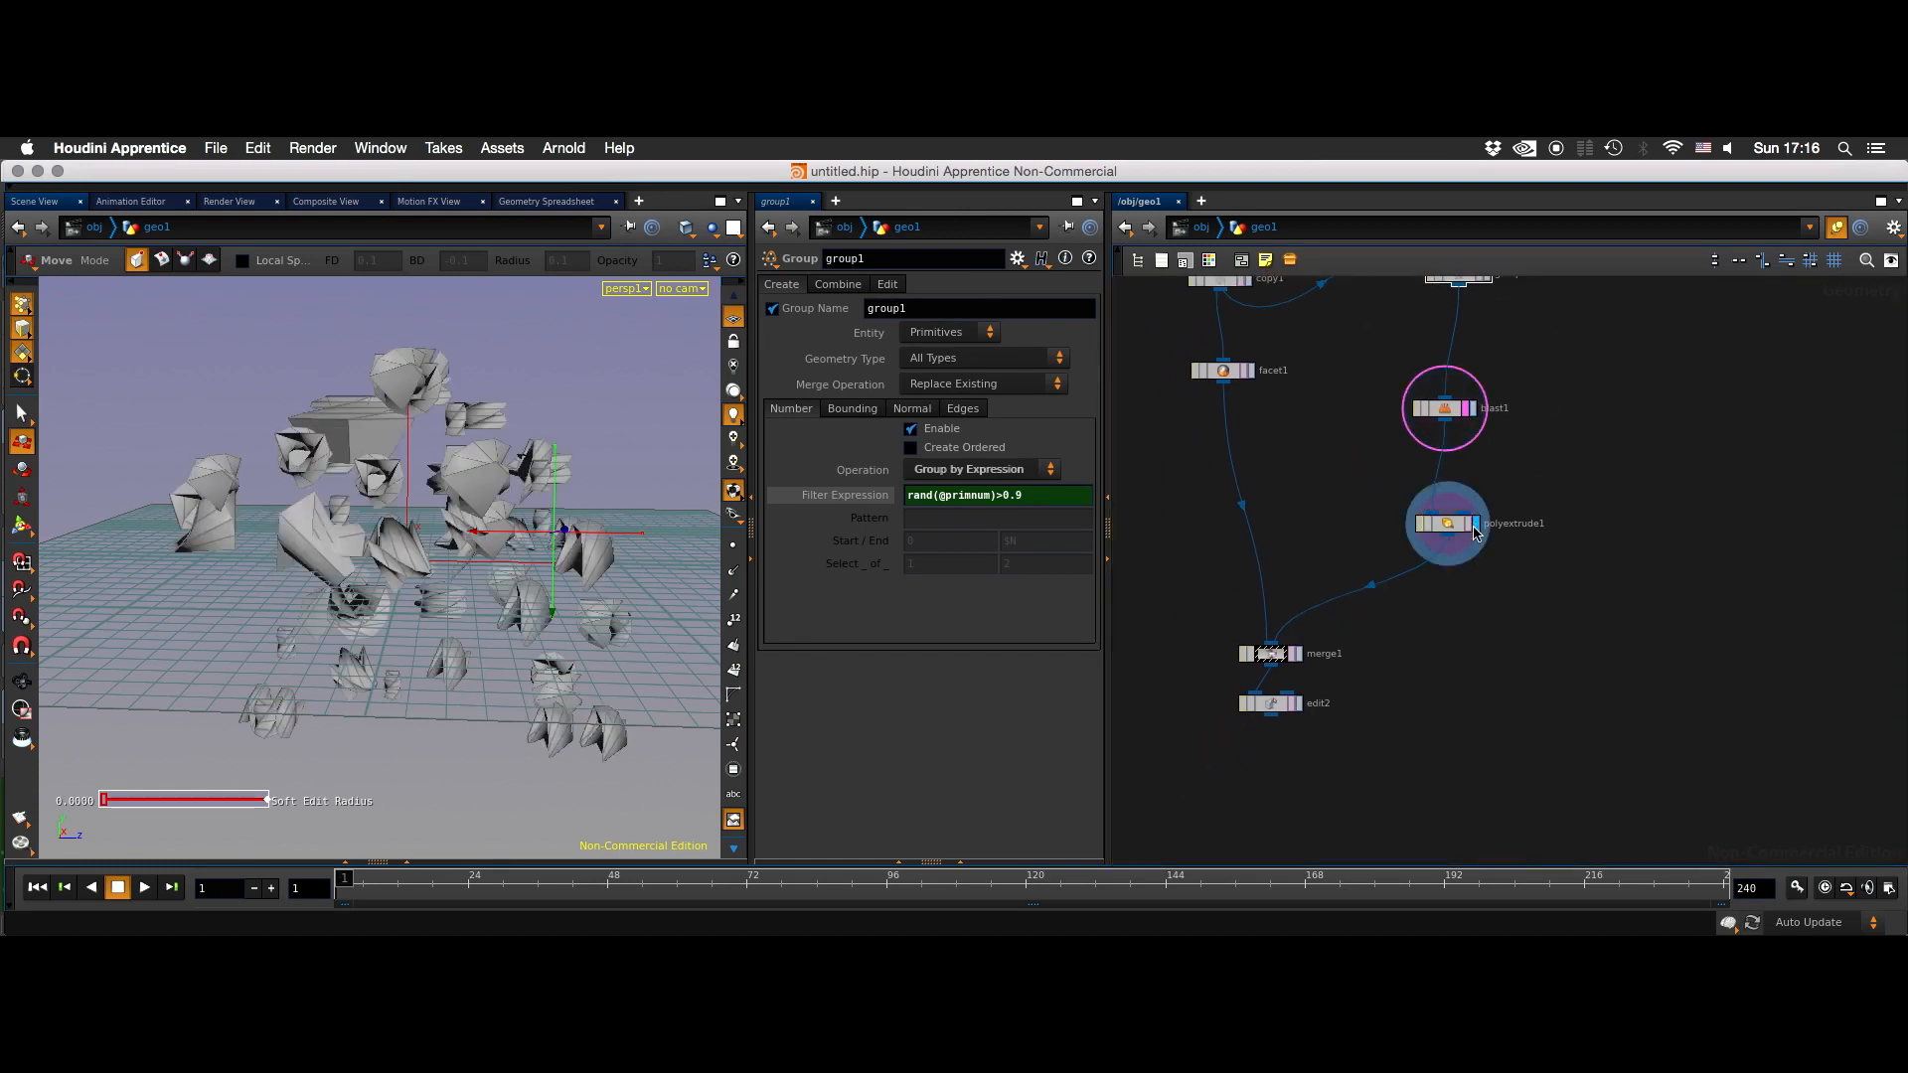
- Delete the edit2 node below merge1 and inspect the merged geometry
left_click(1296, 704)
left_click(1292, 707)
key("Delete")
left_click_drag(590, 598, 584, 542, "alt")
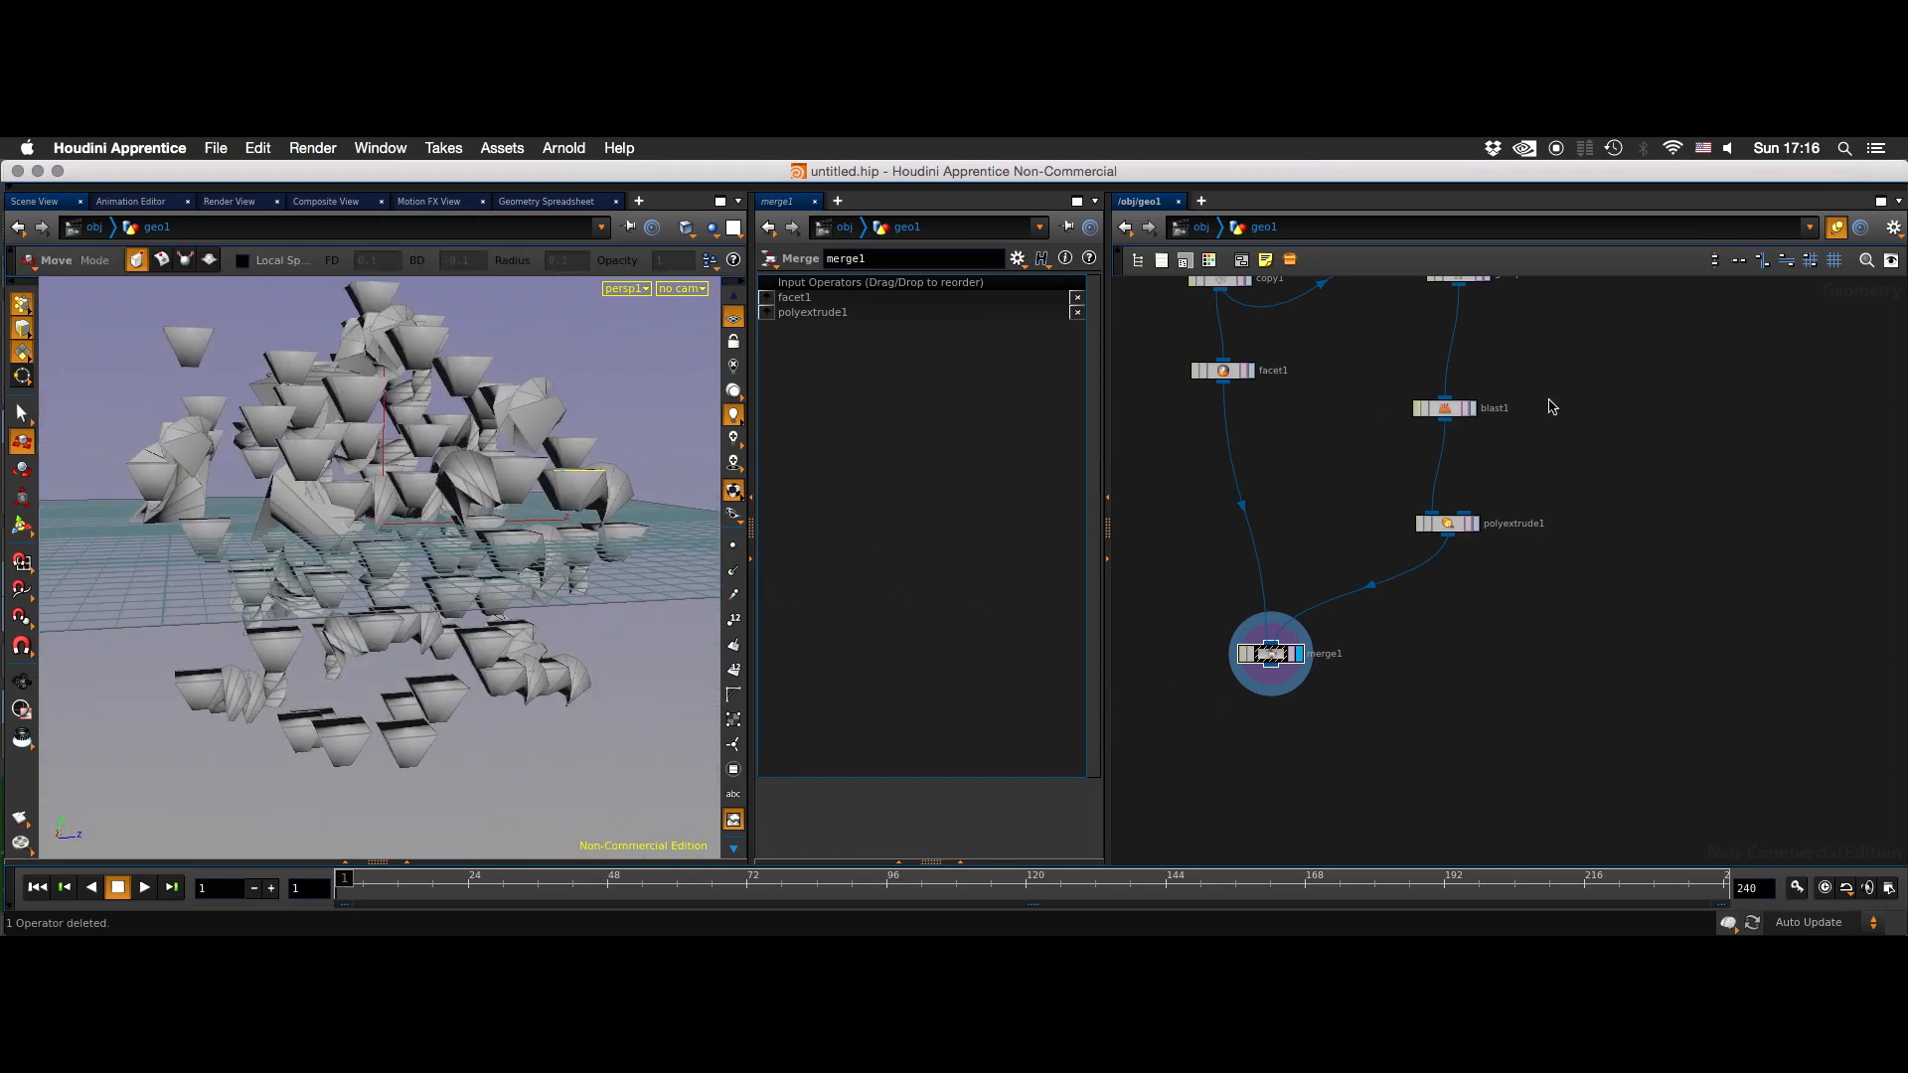
middle_click_drag(1546, 408, 1507, 494)
left_click(1415, 530)
left_click(1429, 395)
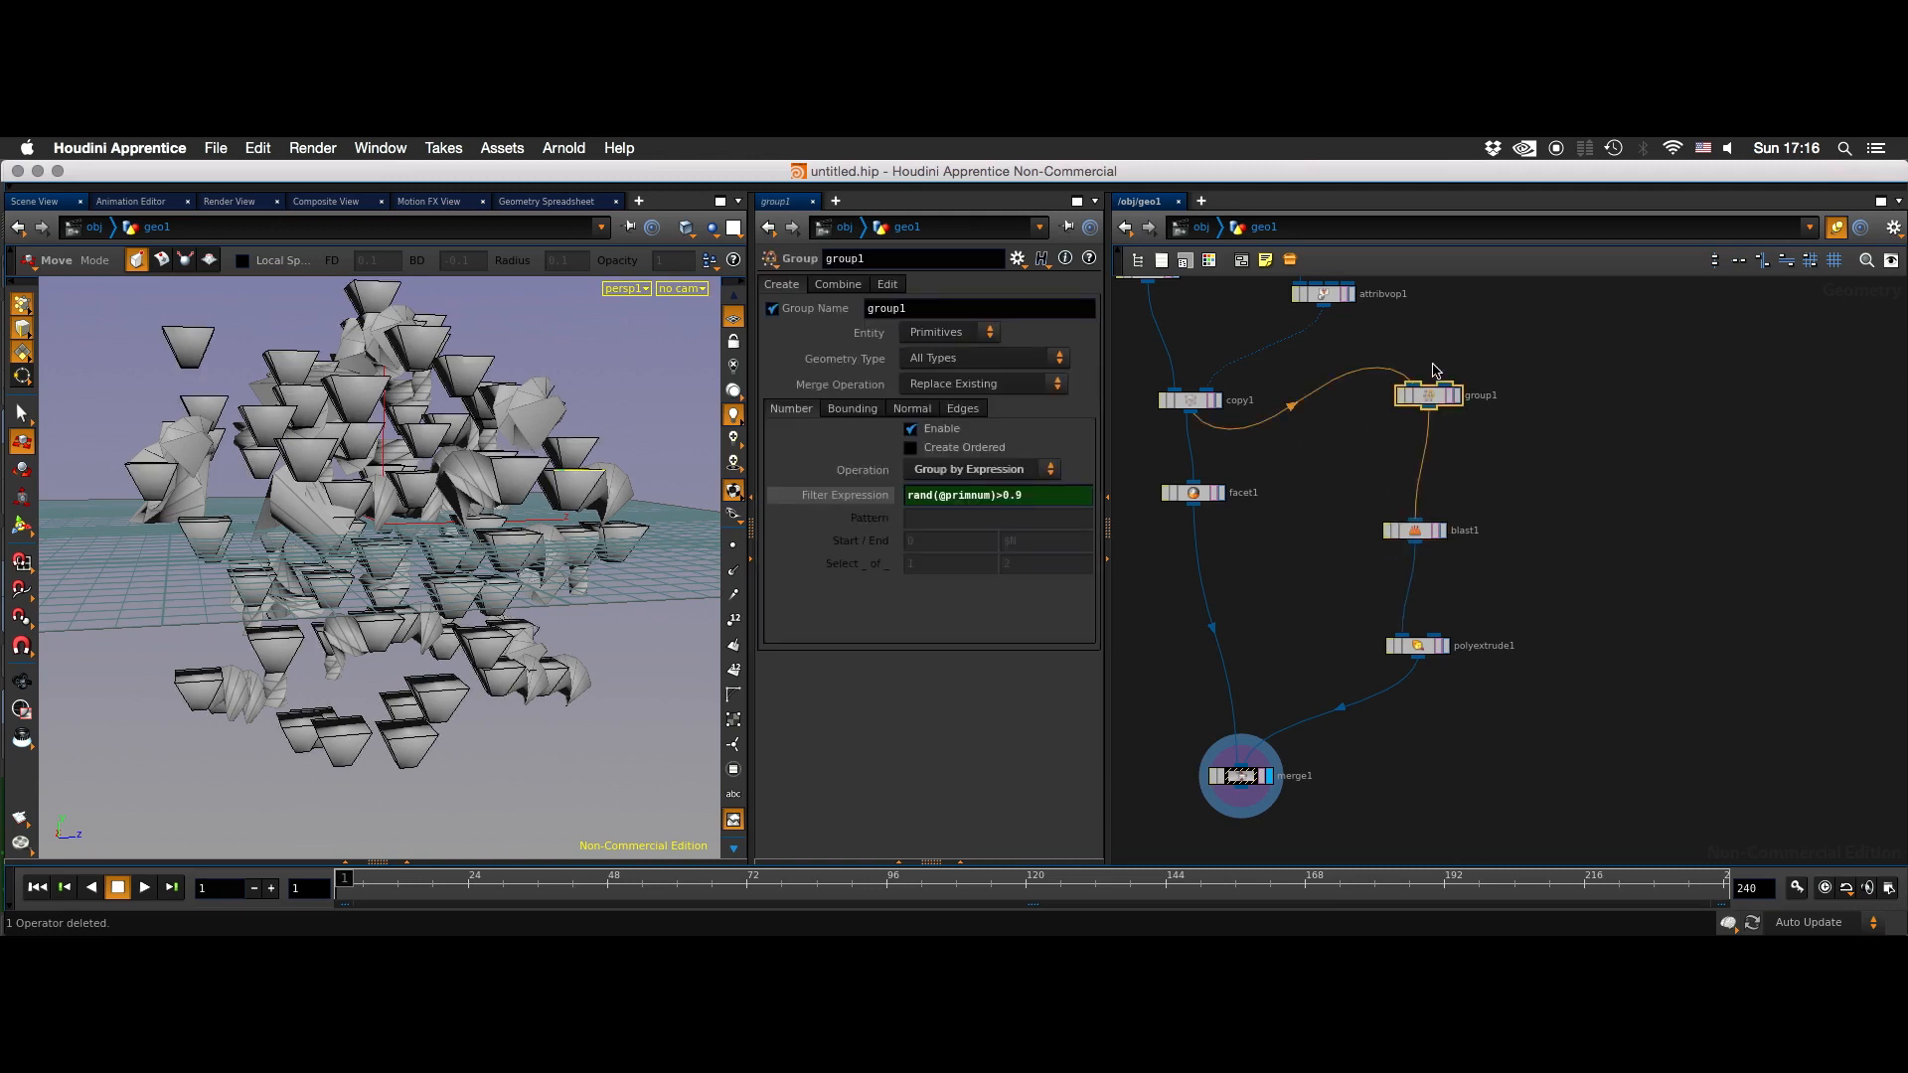
left_click(989, 497)
type("+123")
key("Return")
key("Escape")
left_click_drag(680, 493, 643, 568)
left_click_drag(602, 883, 985, 879)
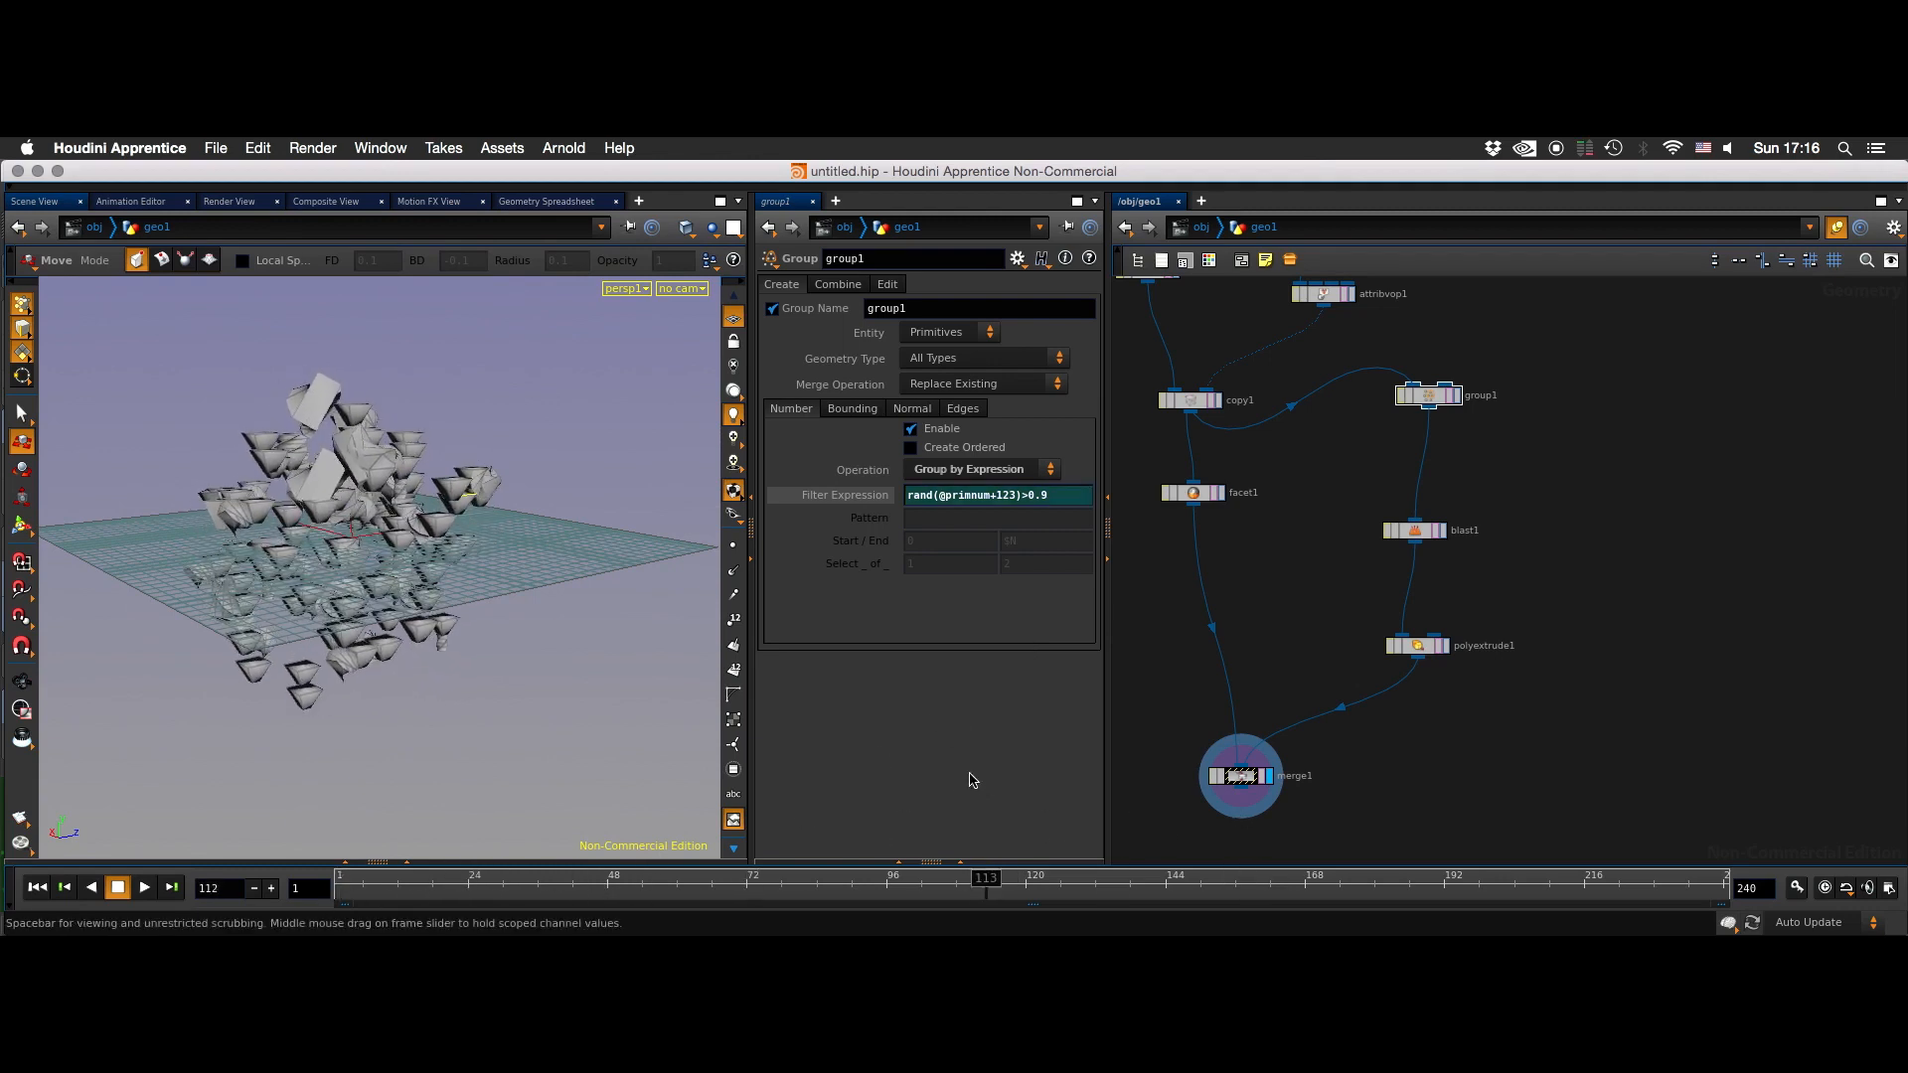
- Try a much larger point count on scatter1 and settle its Force Total Count at 219
middle_click_drag(1281, 495, 1378, 708)
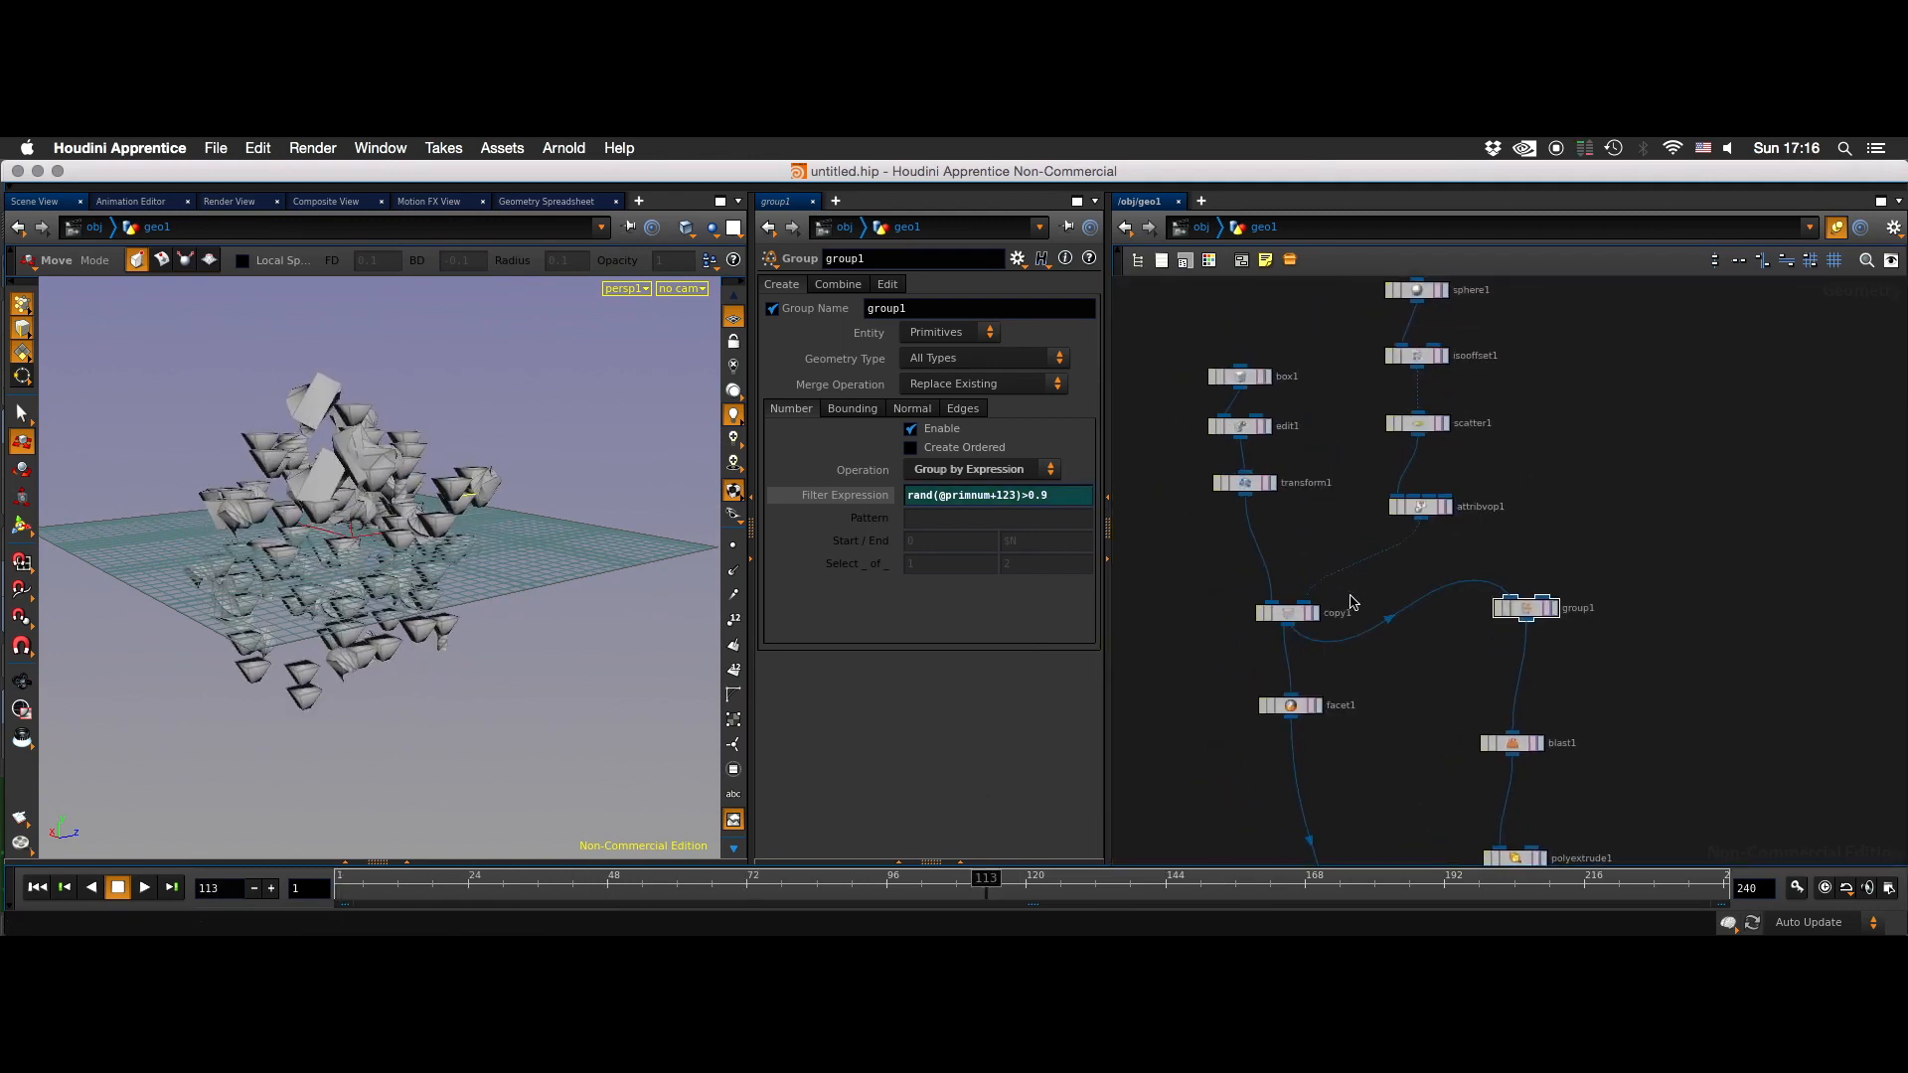
middle_click_drag(1409, 552, 1384, 658)
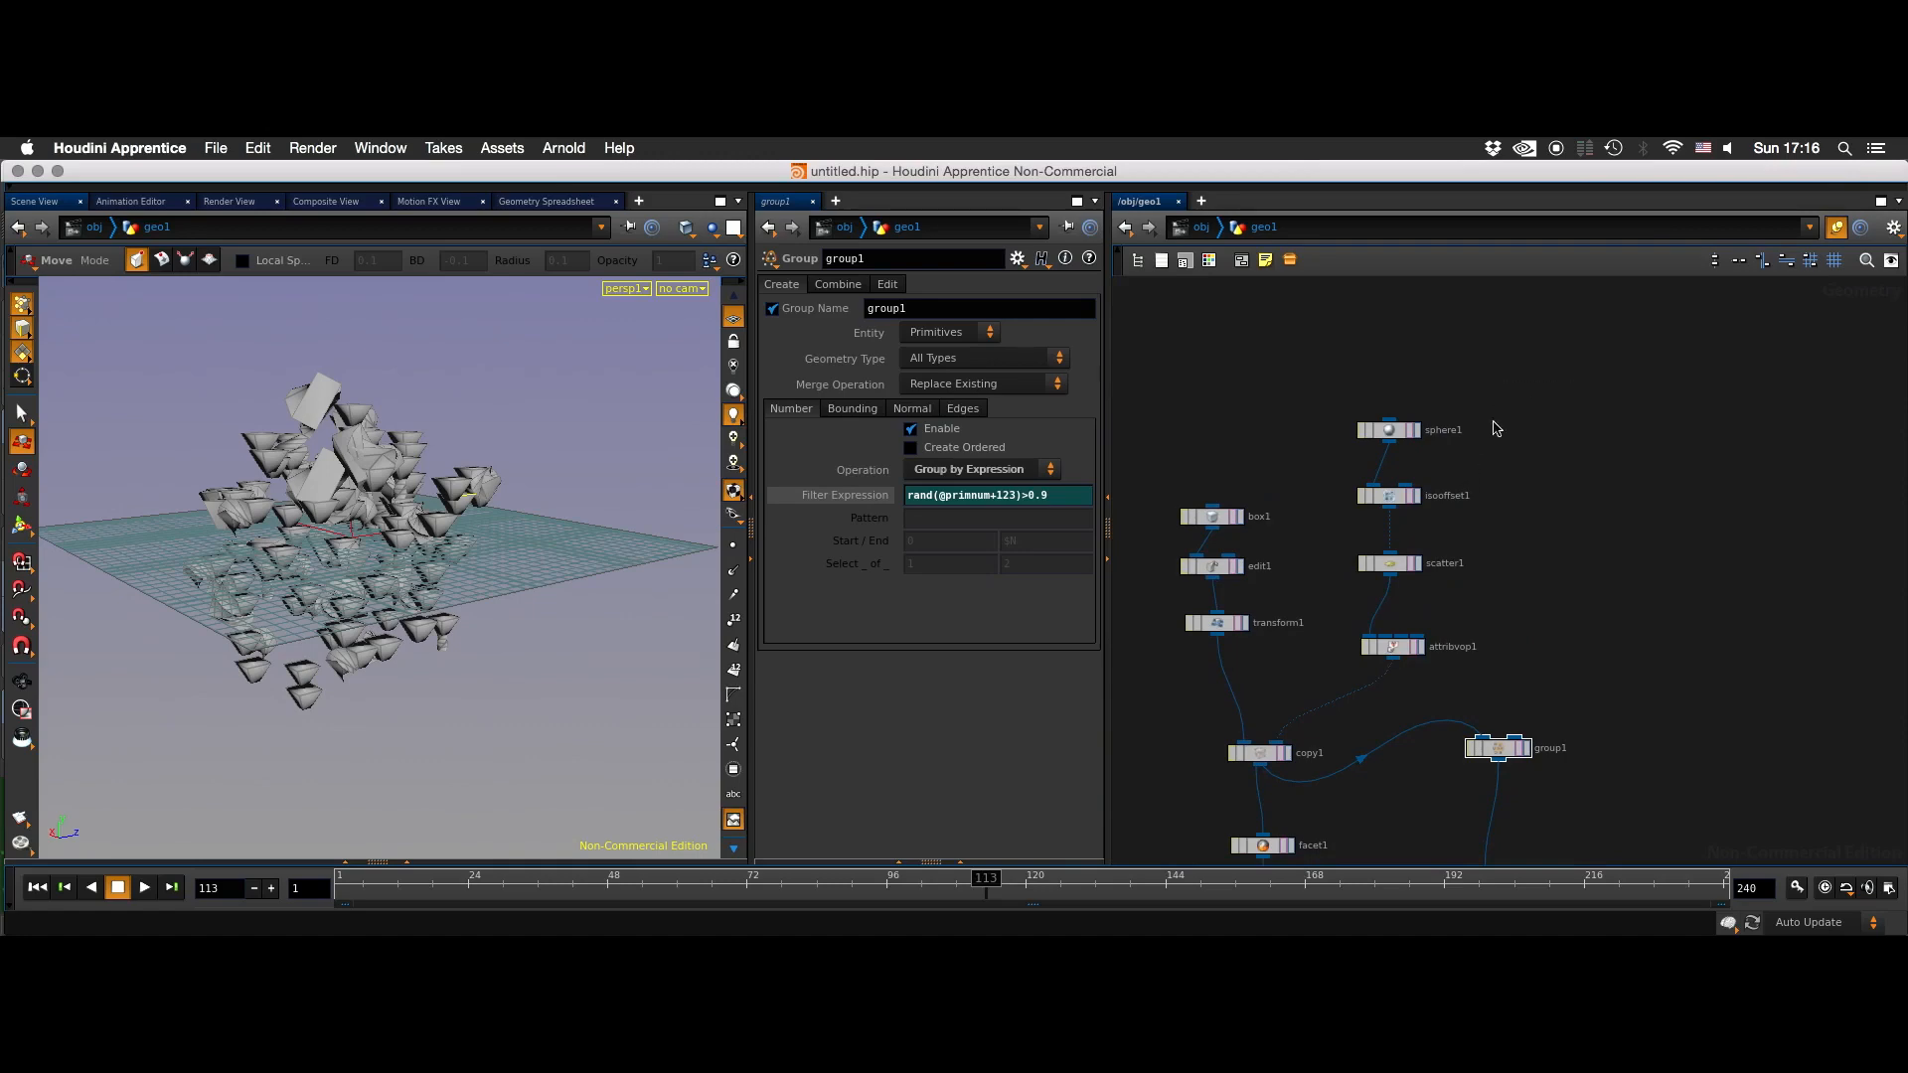
left_click(1389, 563)
left_click_drag(979, 432, 1045, 435)
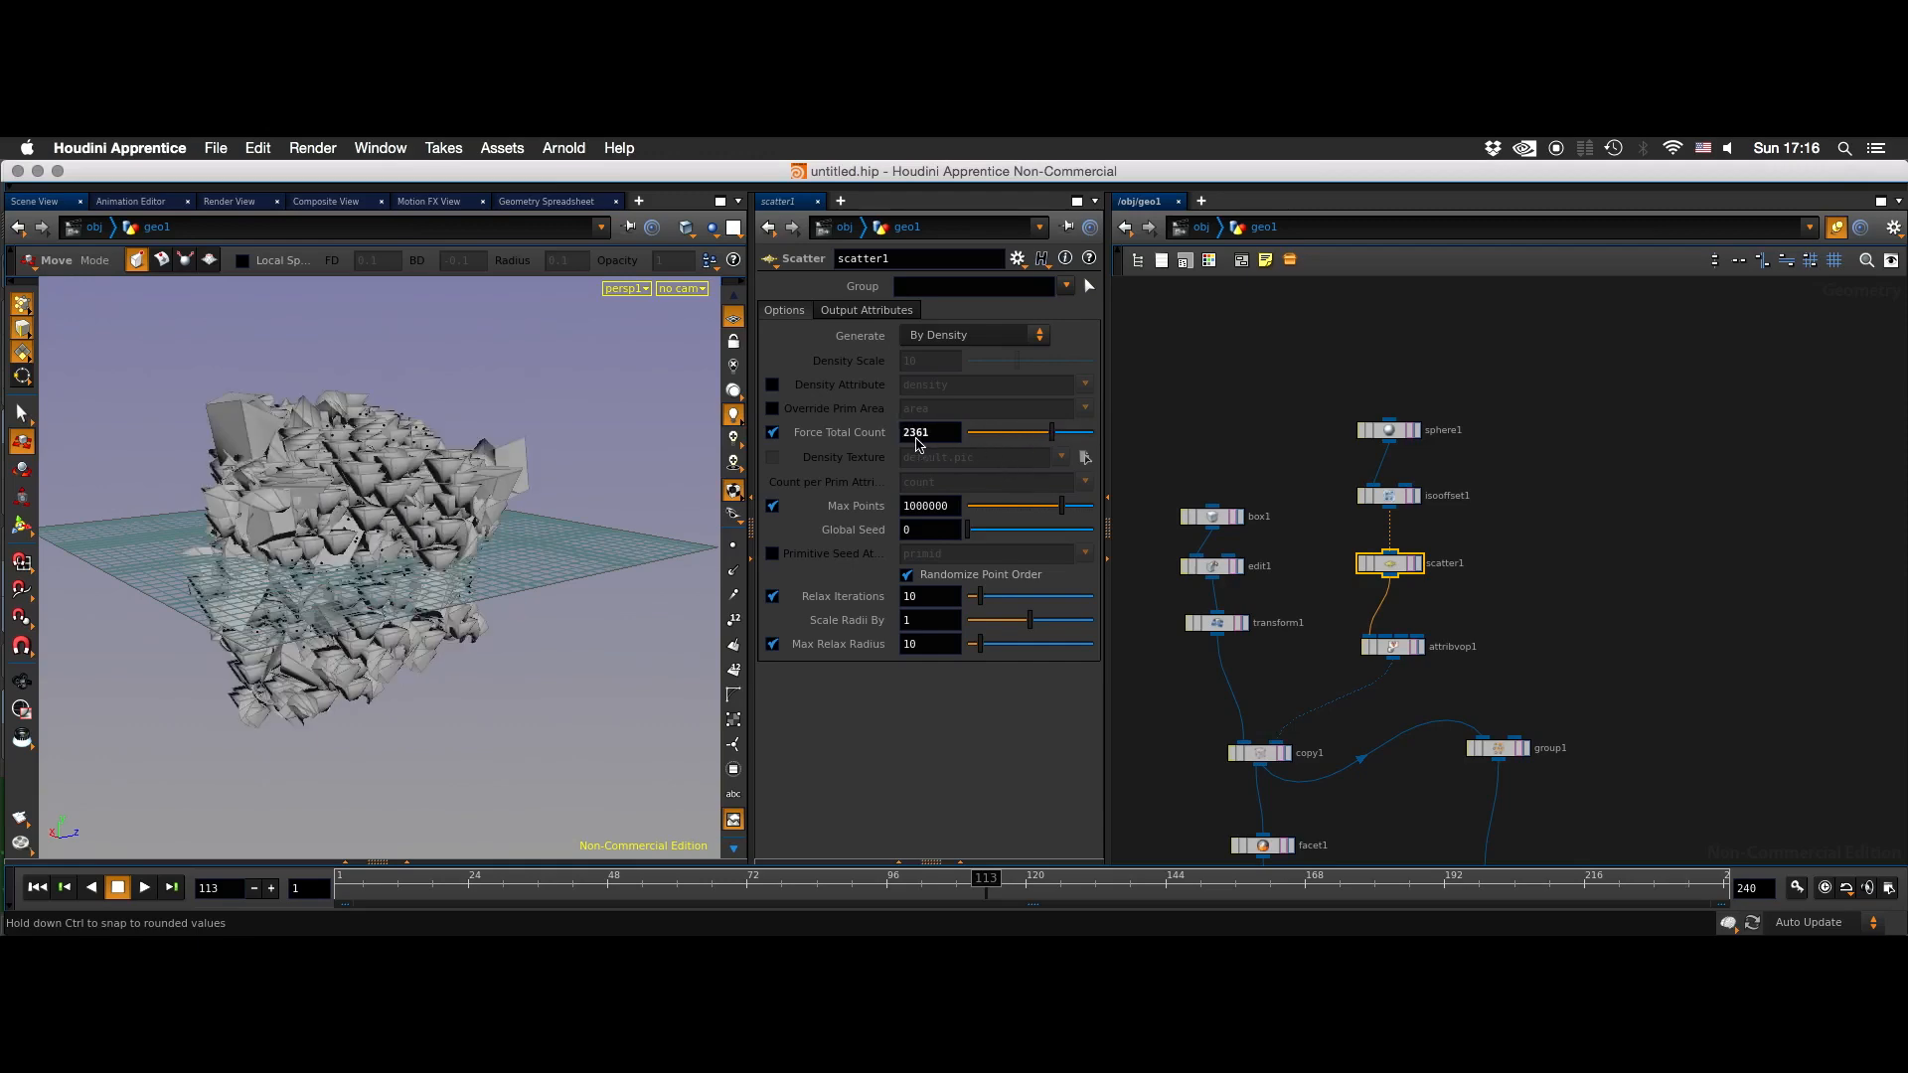
left_click_drag(989, 437, 1025, 435)
- Display sphere1 at the start of the scatter branch and place a new Tube node beside it
middle_click_drag(1286, 550, 1331, 391)
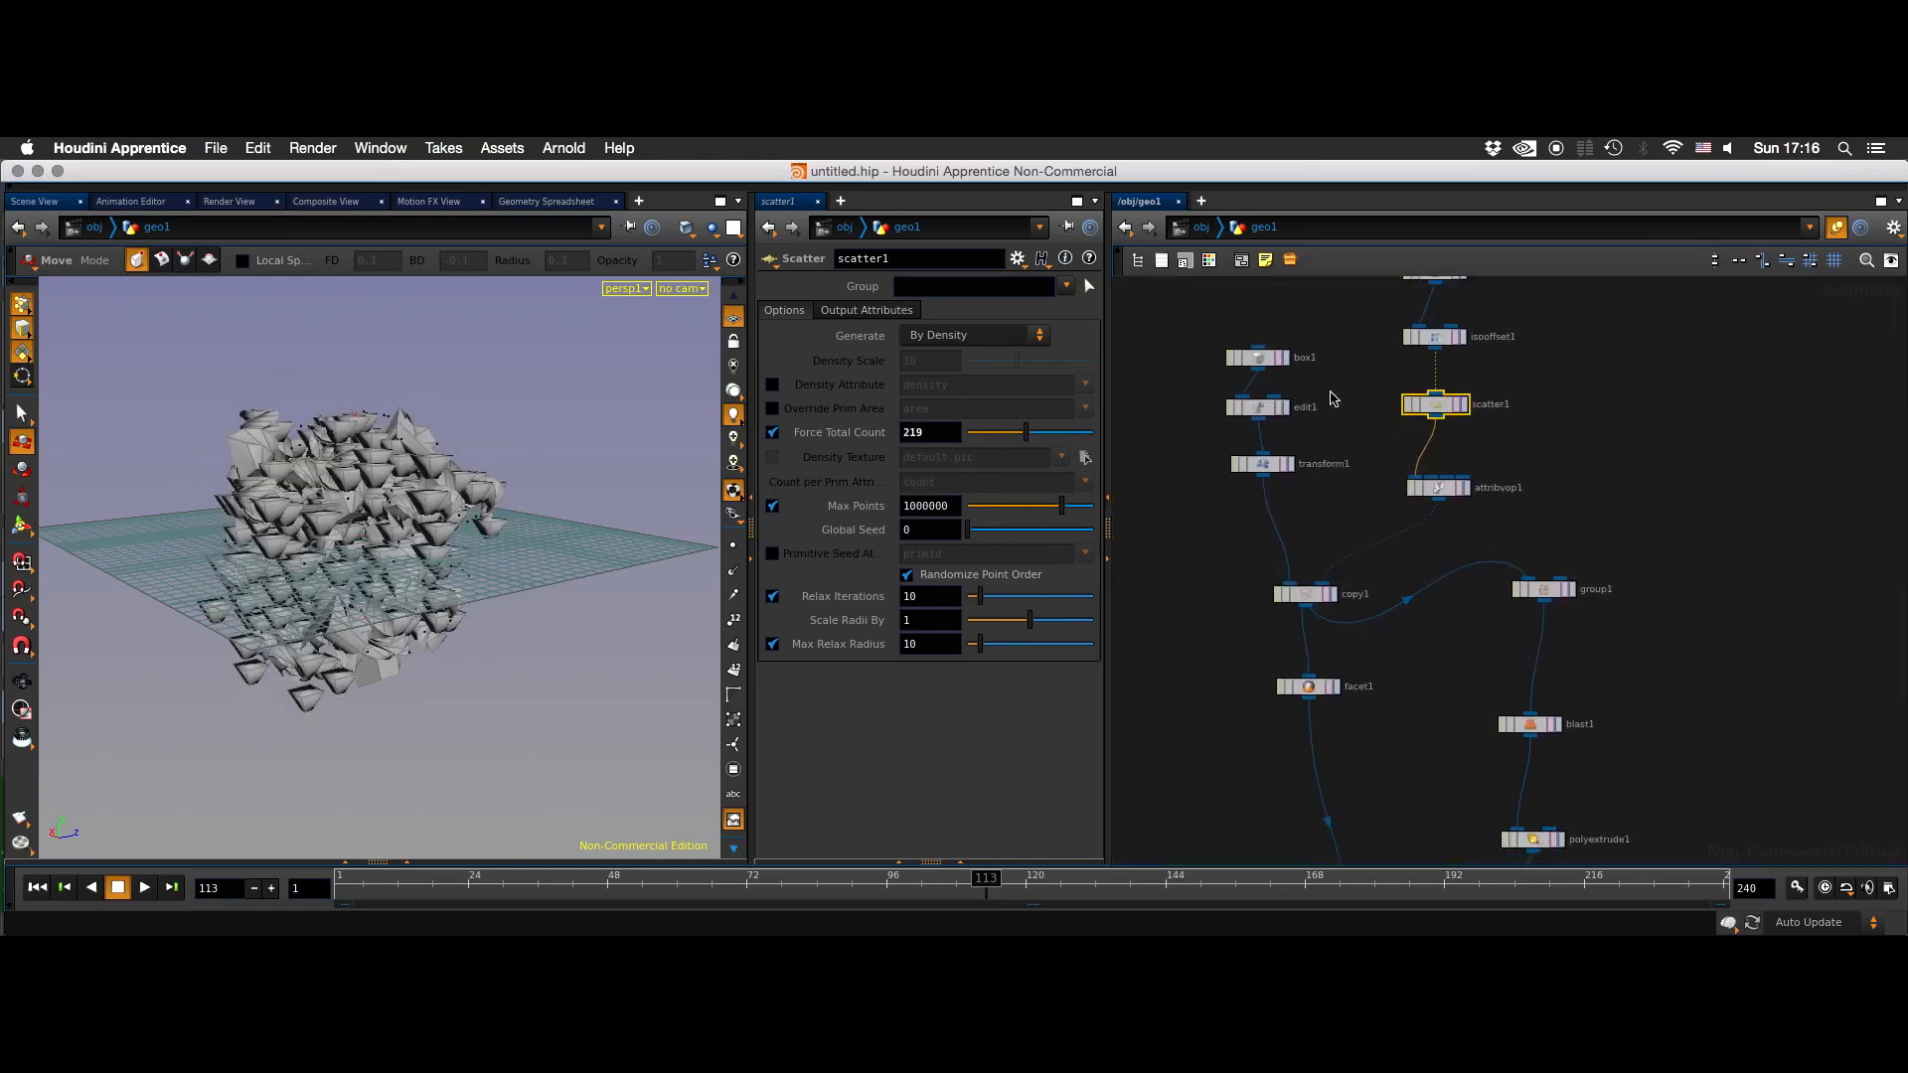
left_click_drag(1328, 508, 1225, 465)
left_click_drag(1224, 533, 1209, 571)
middle_click_drag(1340, 358, 1274, 504)
left_click(1379, 417)
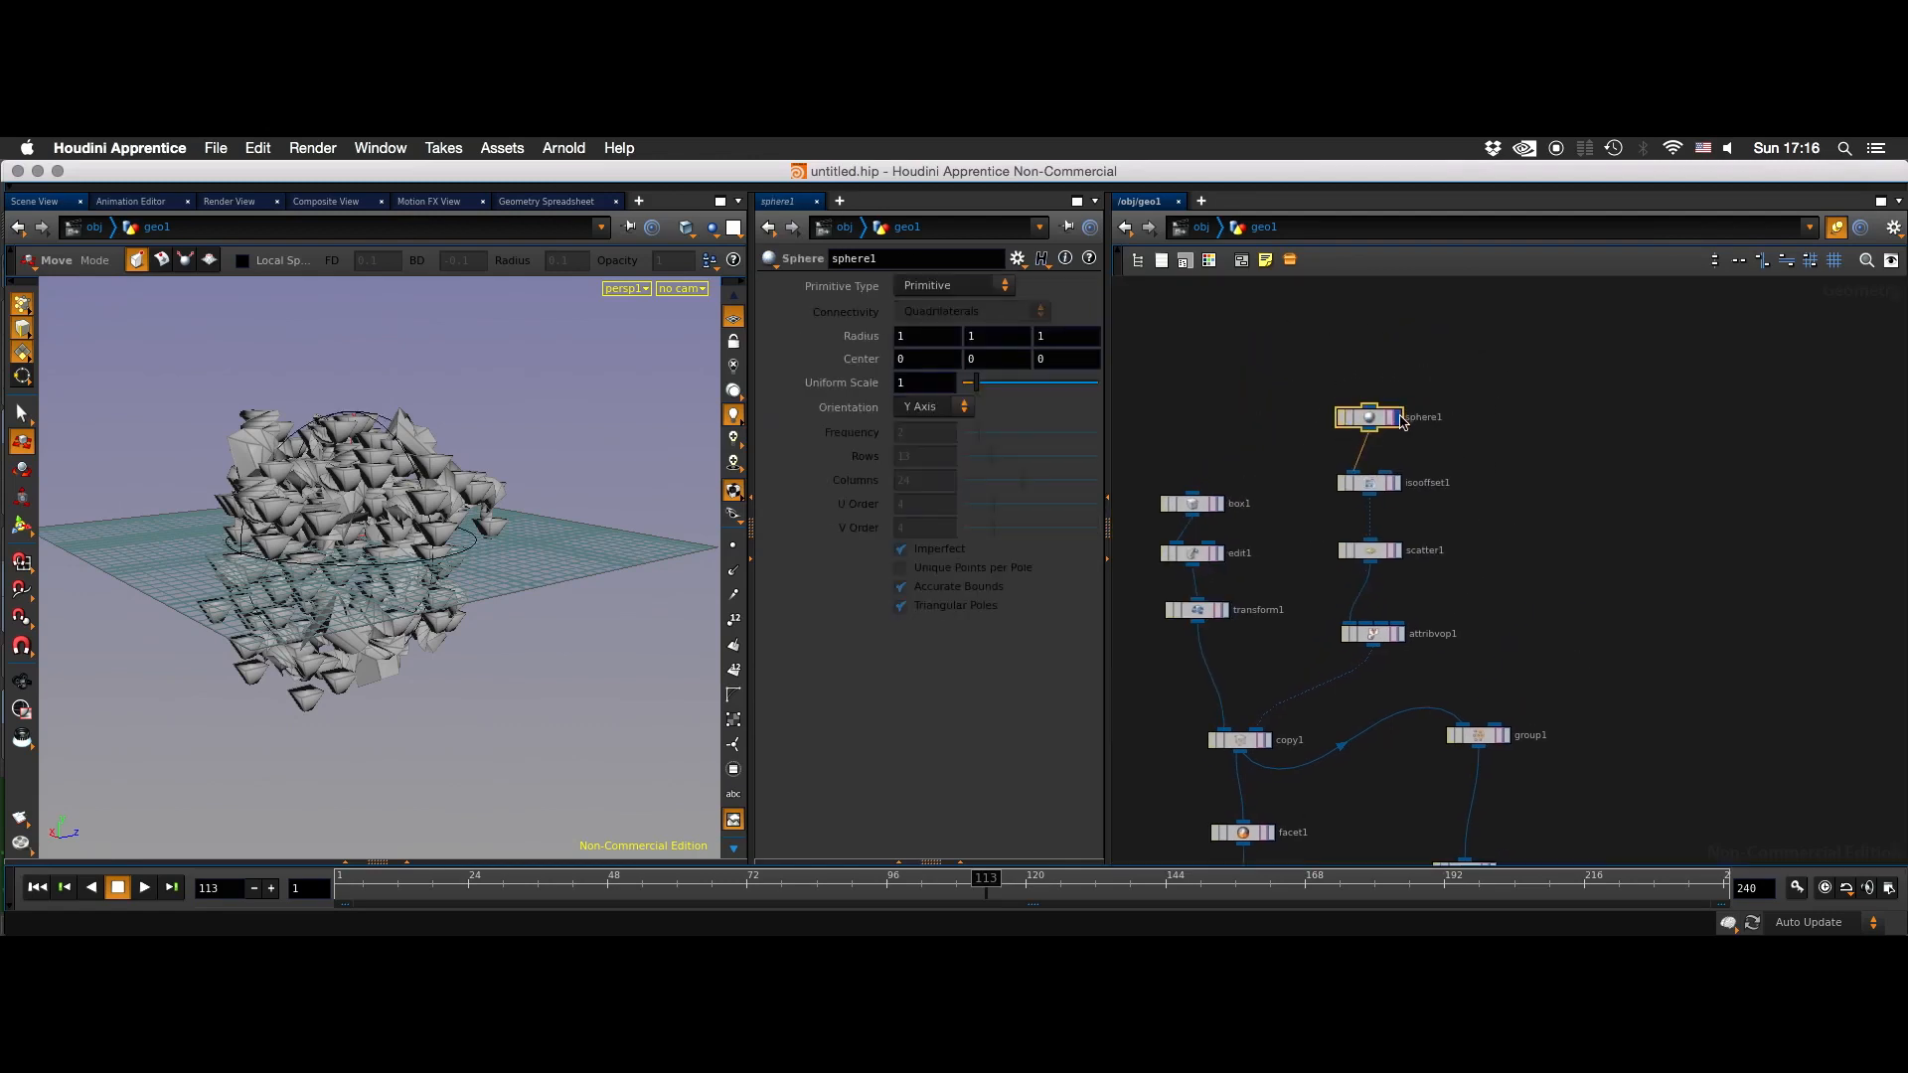
left_click(1395, 417)
key("Tab")
type("tu")
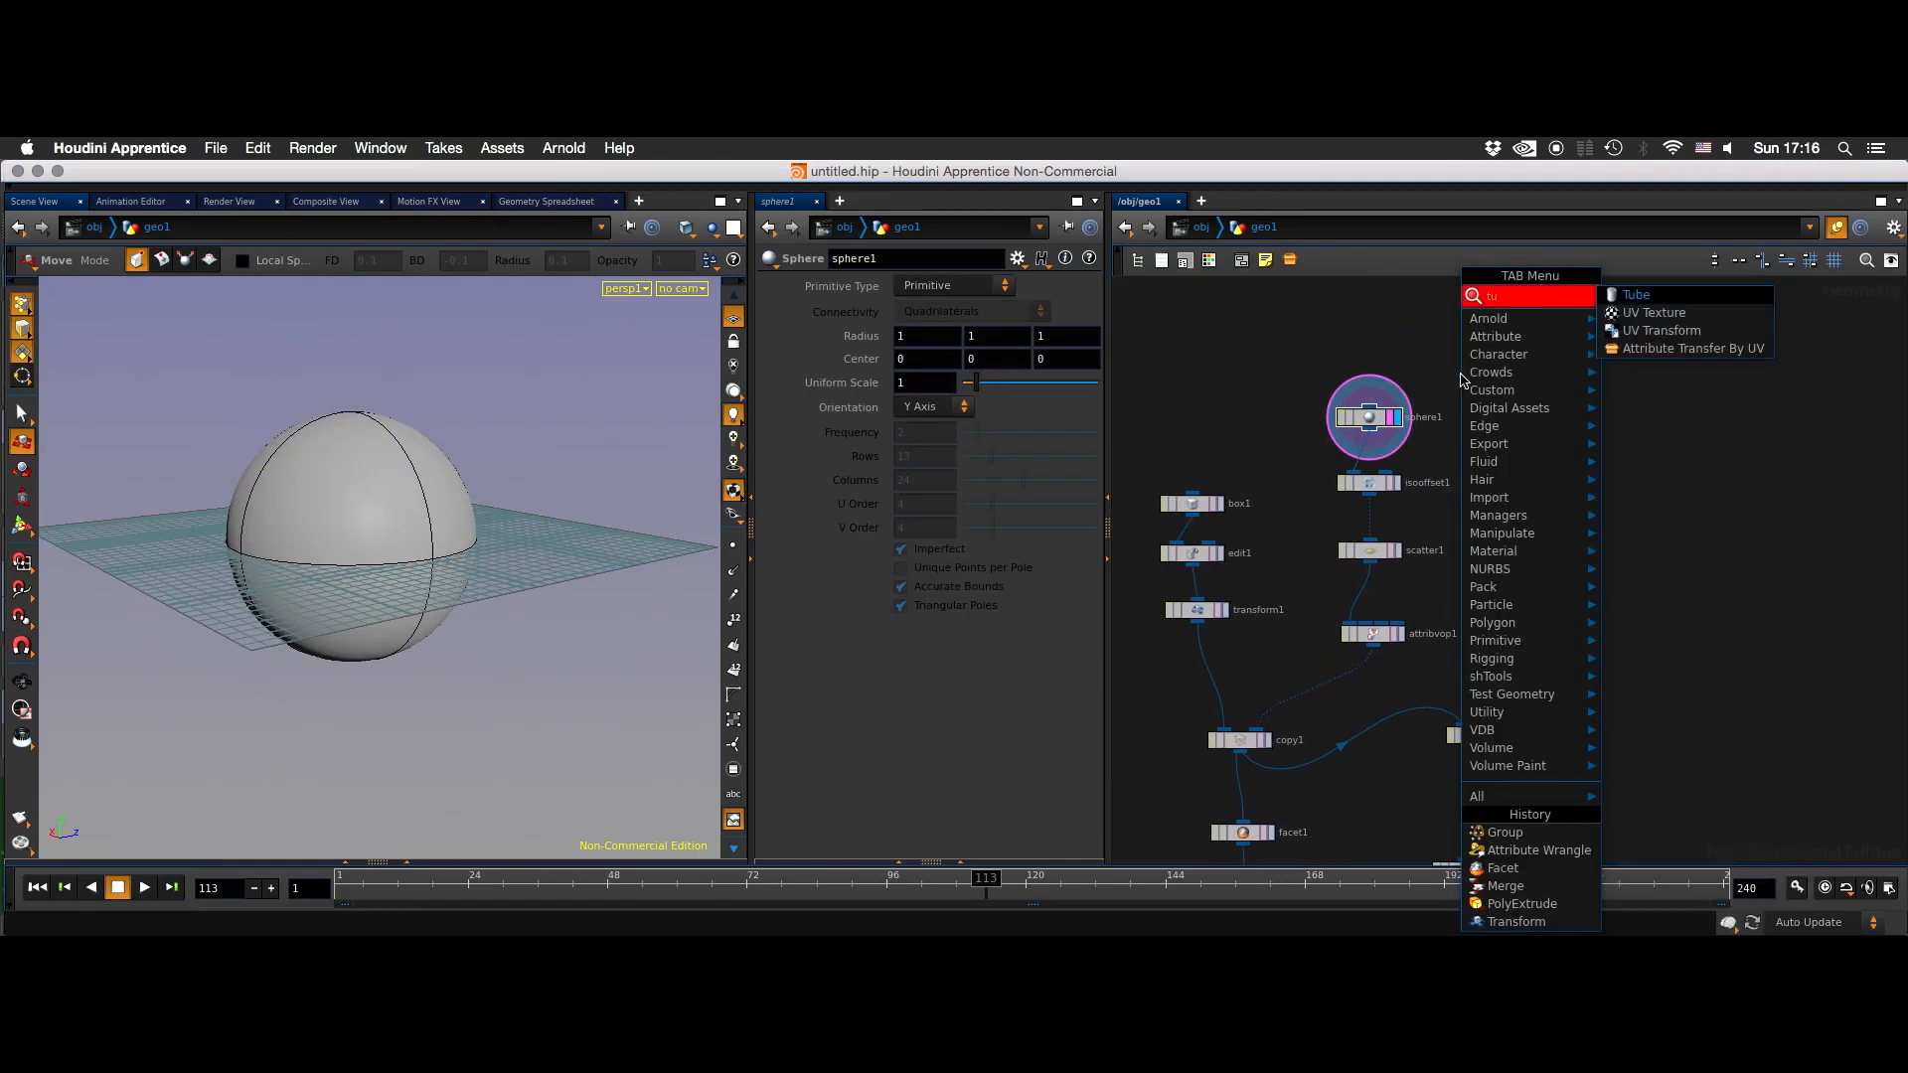
key("Return")
left_click(1461, 377)
- Connect tube1 to isooffset1 in place of sphere1 and move sphere1 out of the way
left_click(1457, 406)
left_click(1460, 385)
left_click(1351, 471)
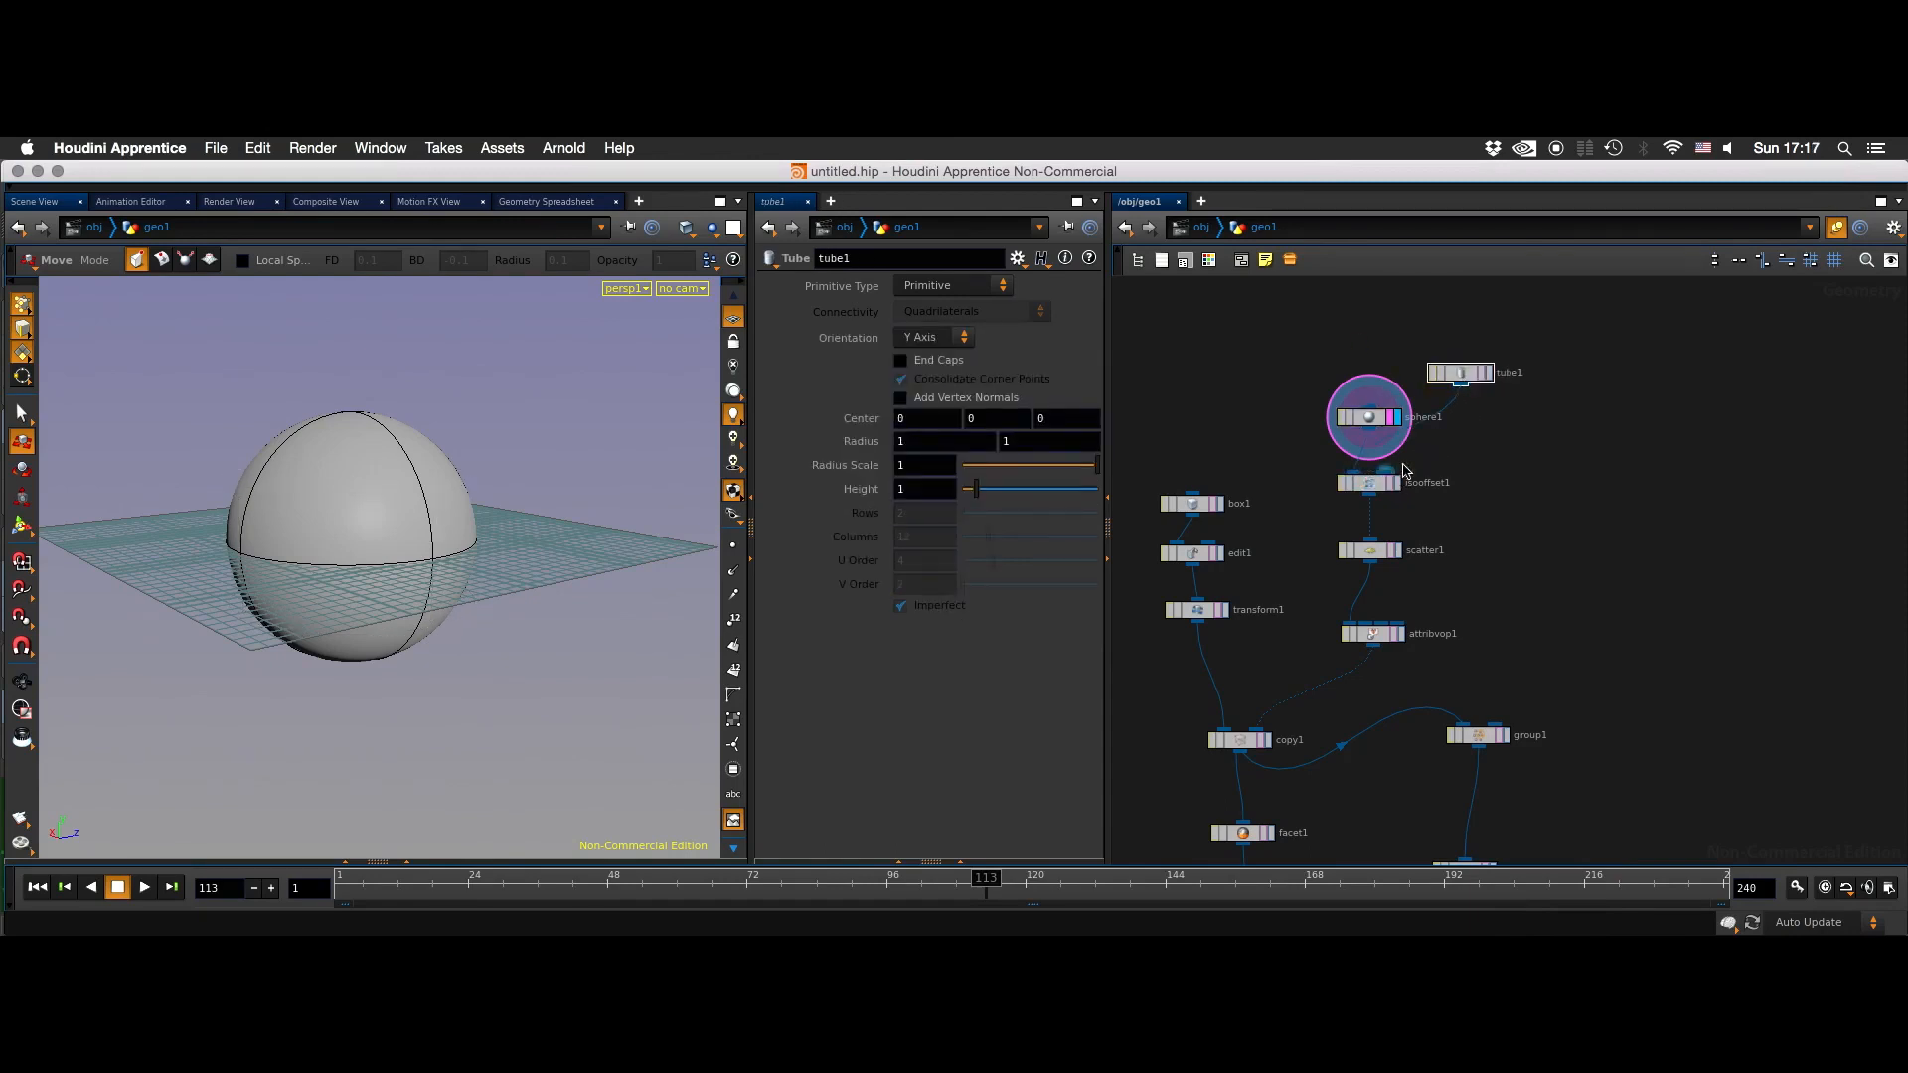
left_click_drag(1409, 429, 1333, 375)
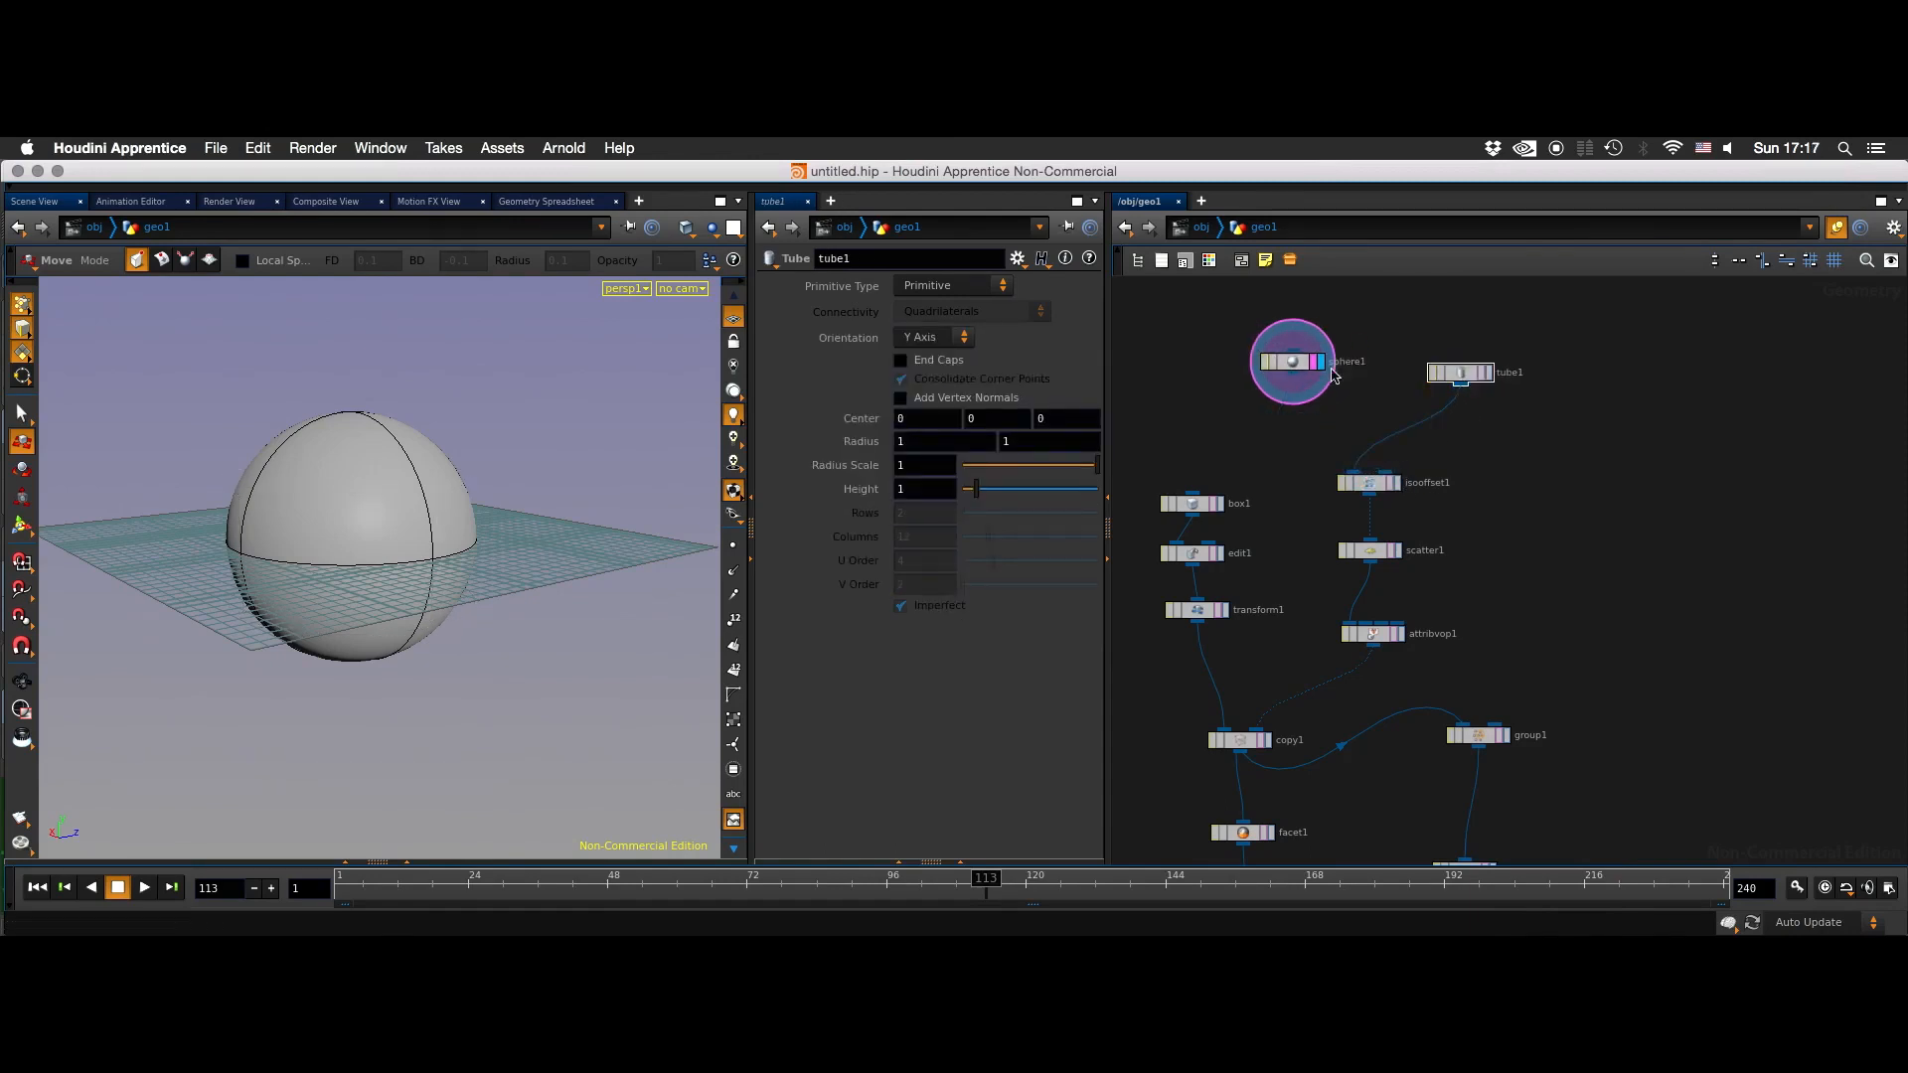
- Display isooffset1 and scatter1 in turn to examine the tube's volume and scattered points
left_click(1396, 484)
key("Escape")
left_click_drag(596, 545, 700, 558)
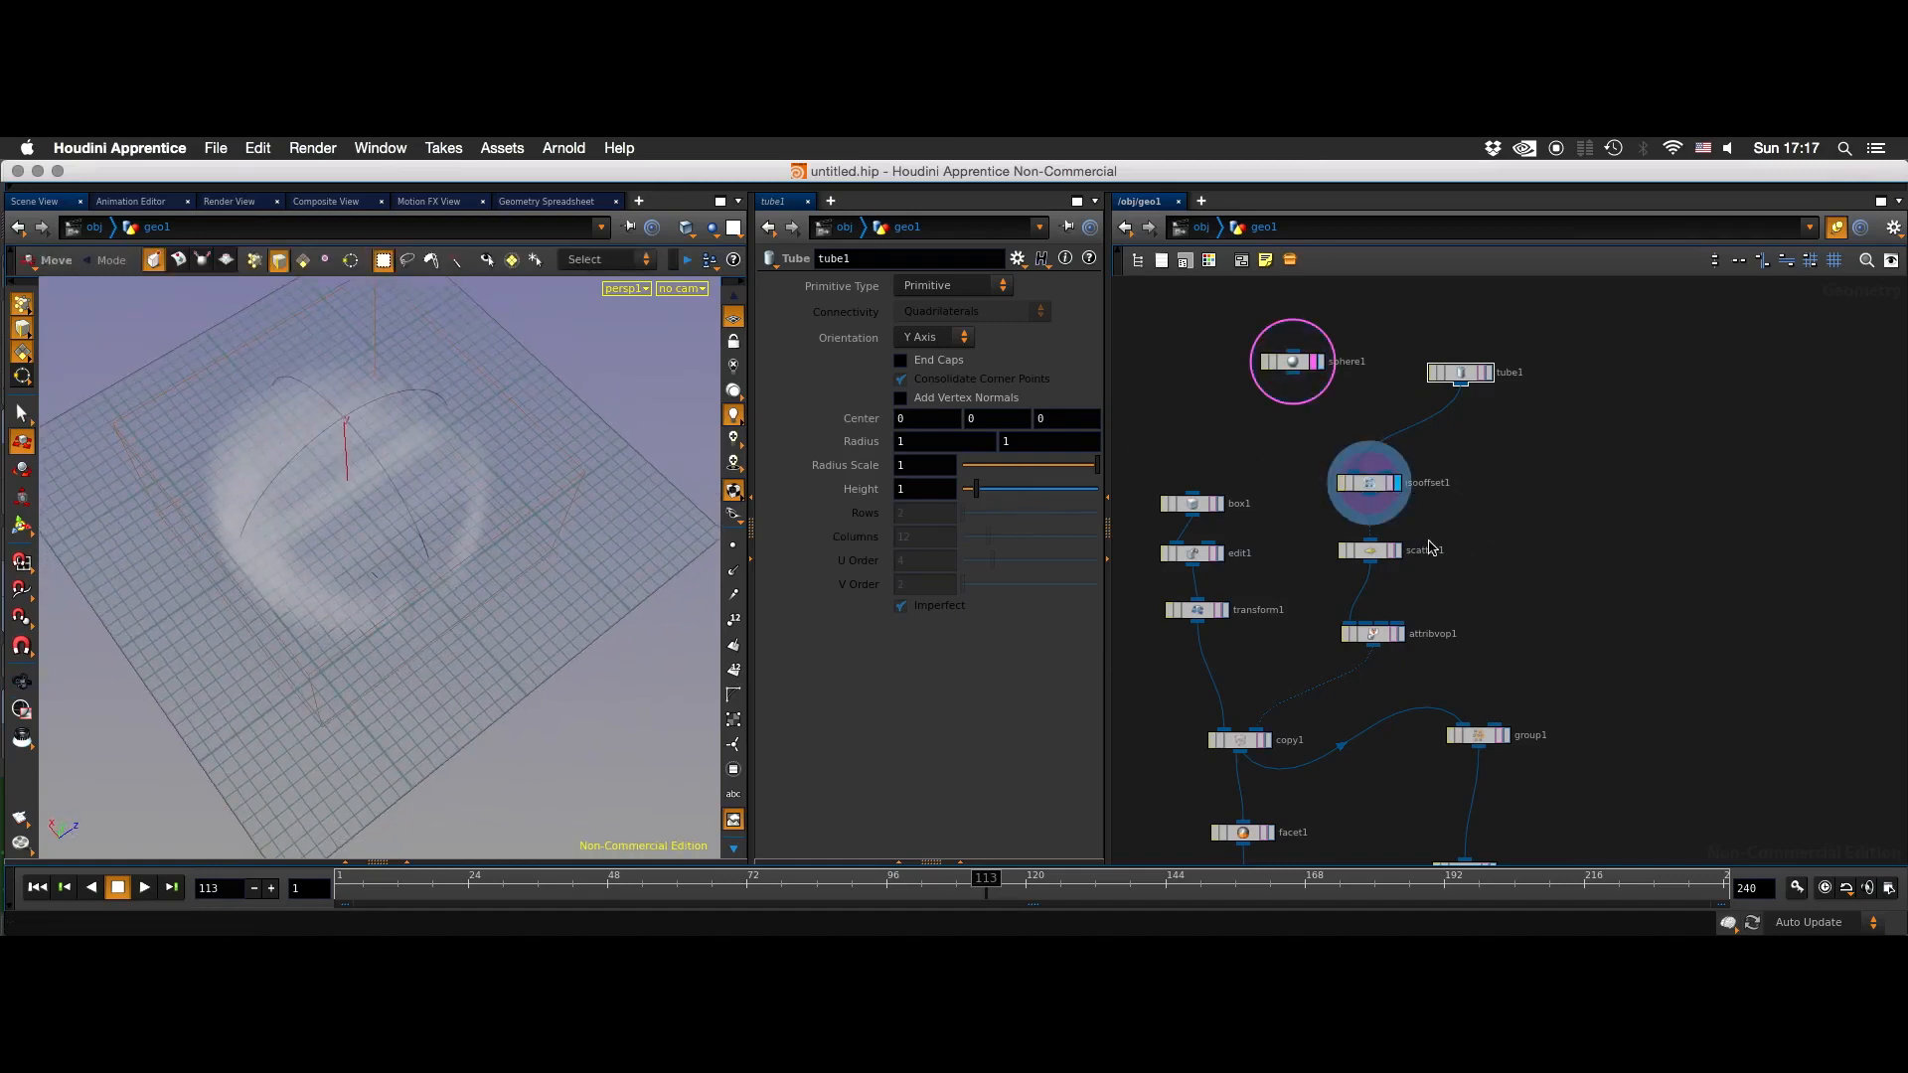
left_click(1399, 552)
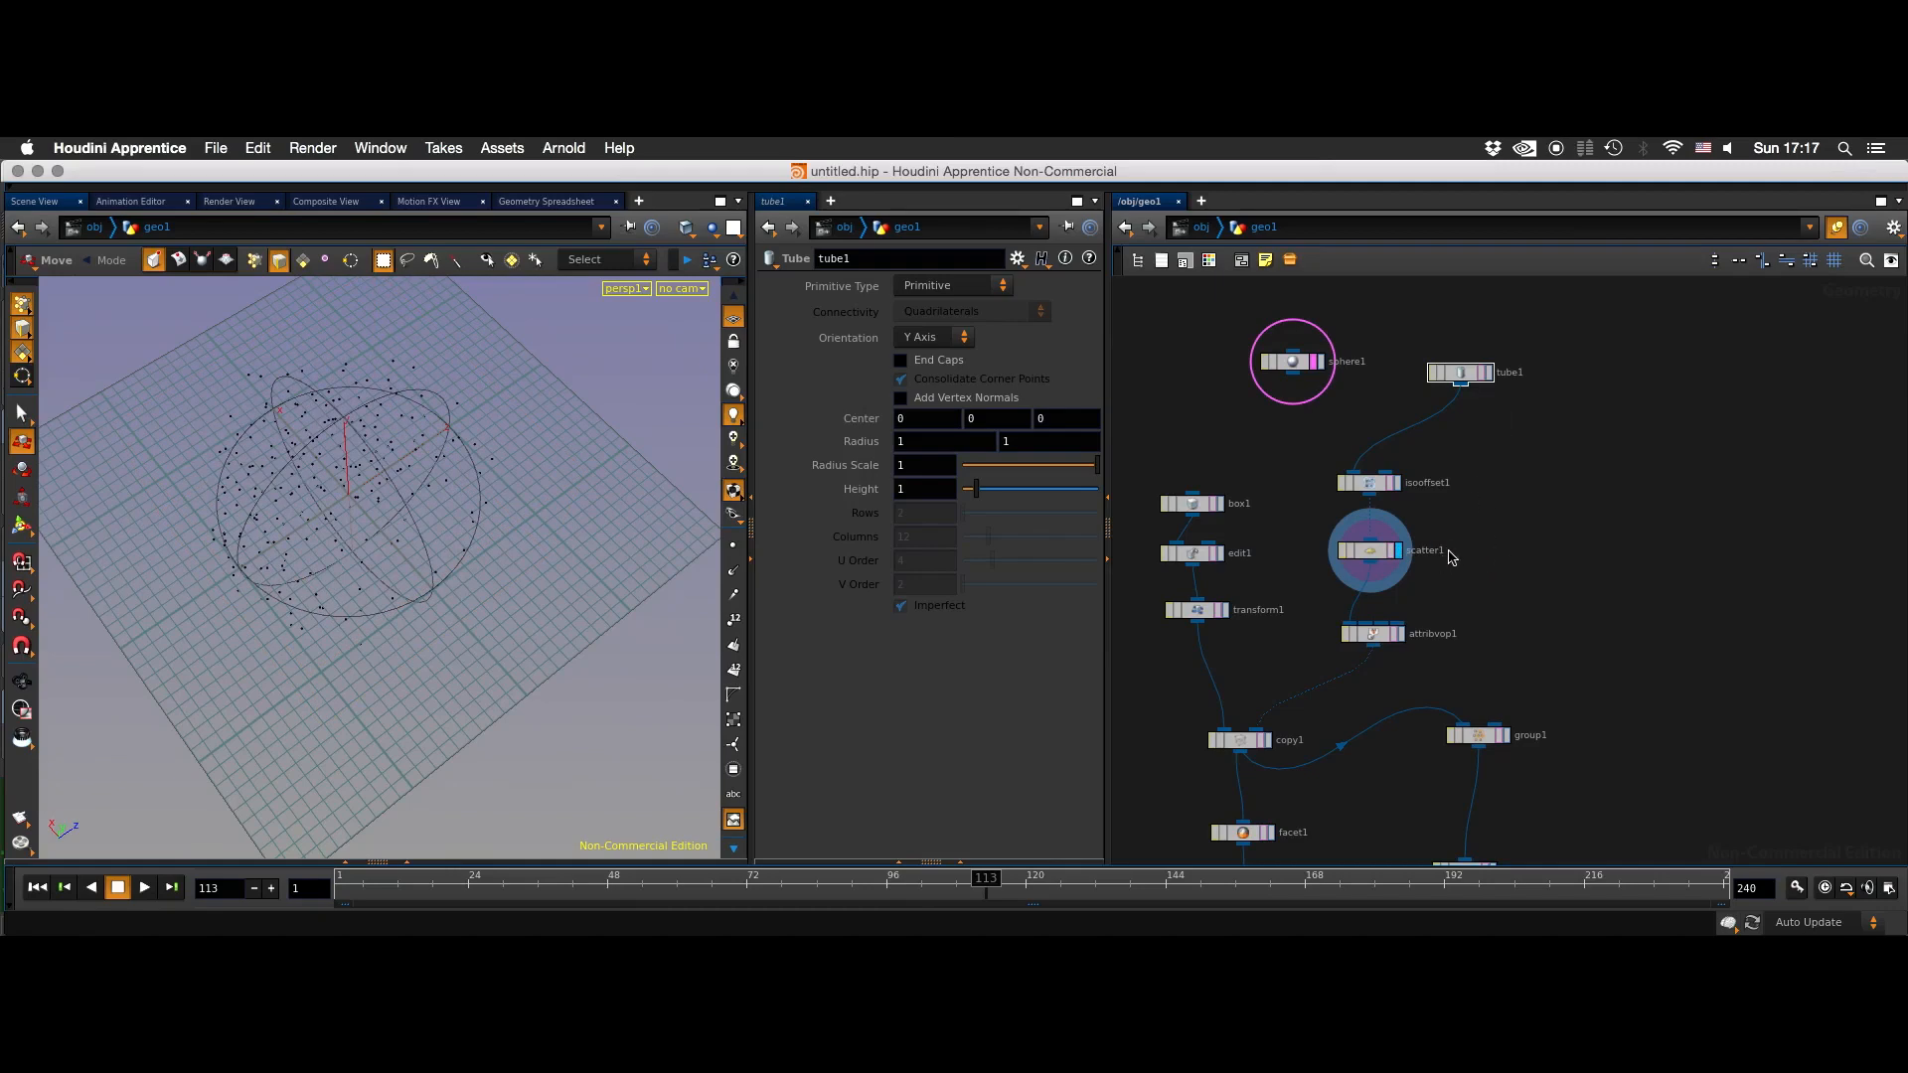
left_click(1371, 551)
- Add a Torus node and connect it to isooffset1 in place of tube1
left_click(1461, 373)
key("Tab")
type("tor")
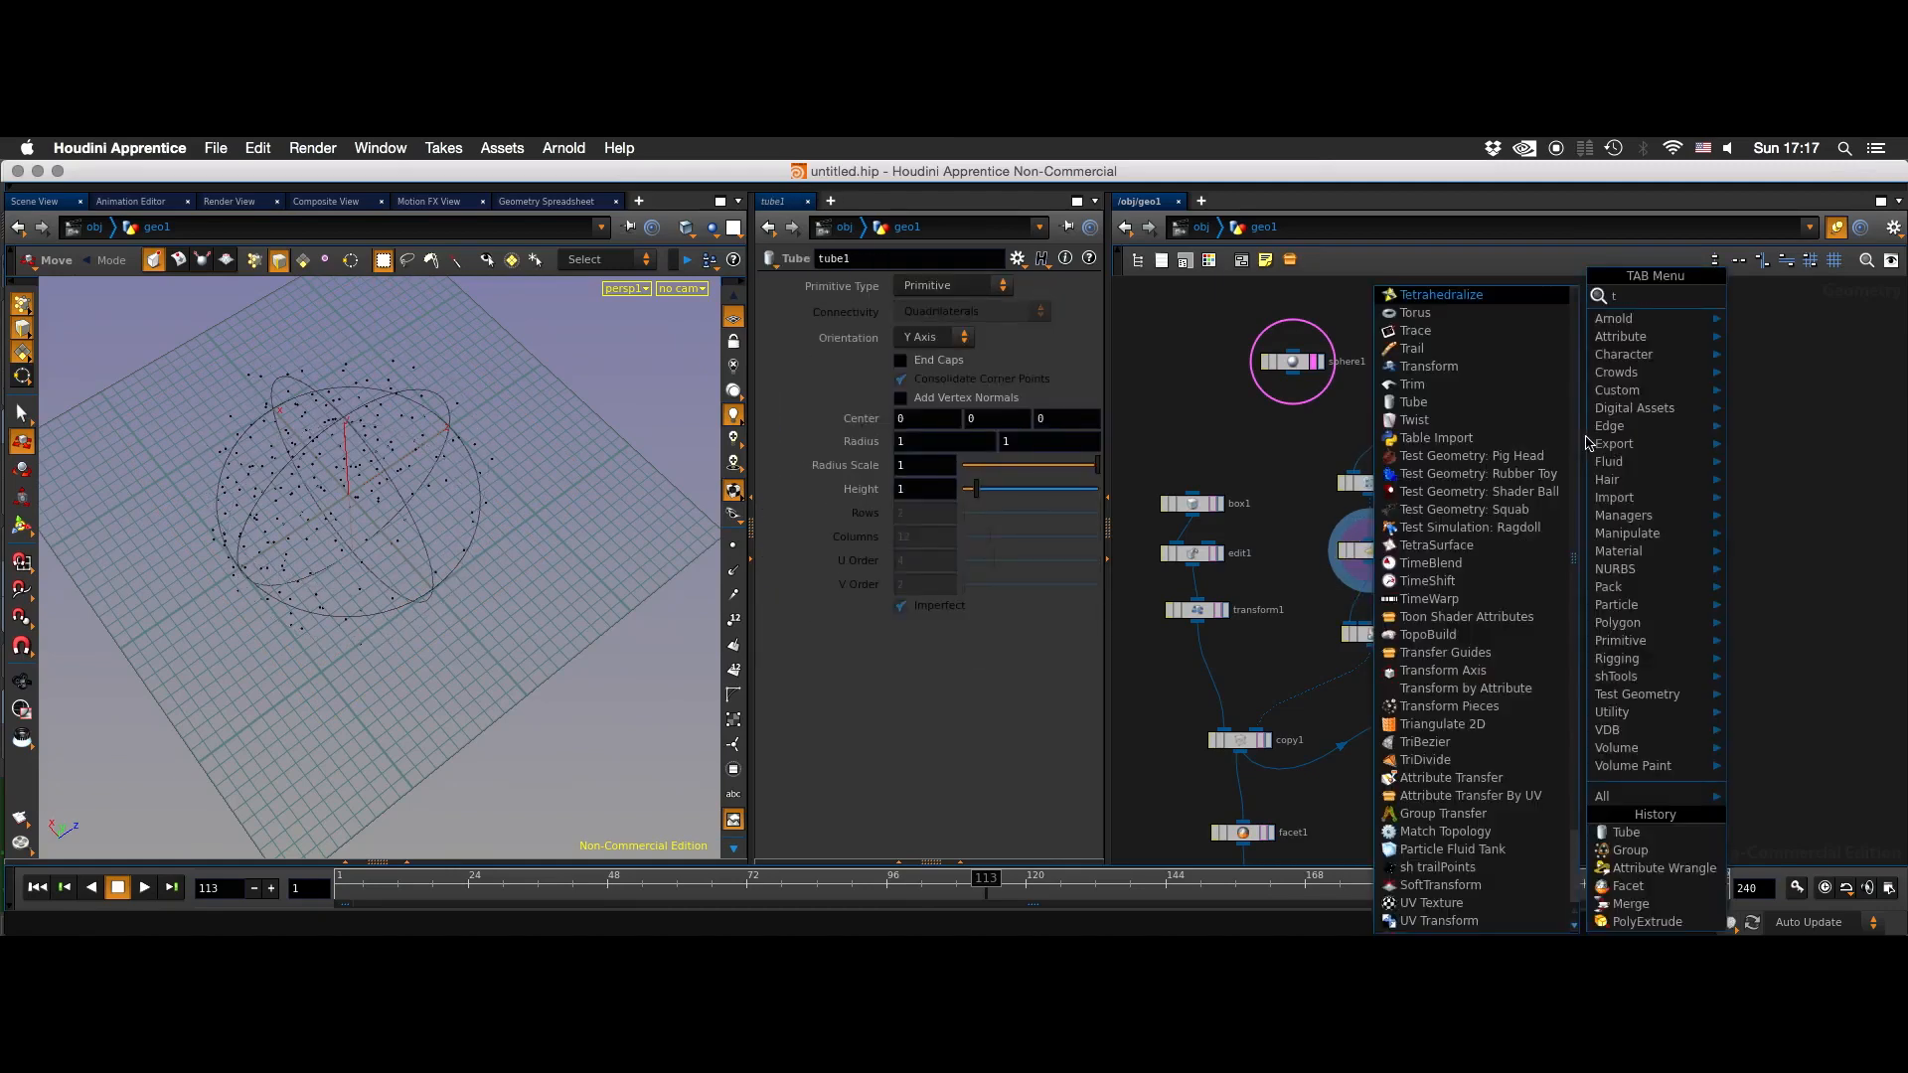
key("Return")
left_click(1588, 444)
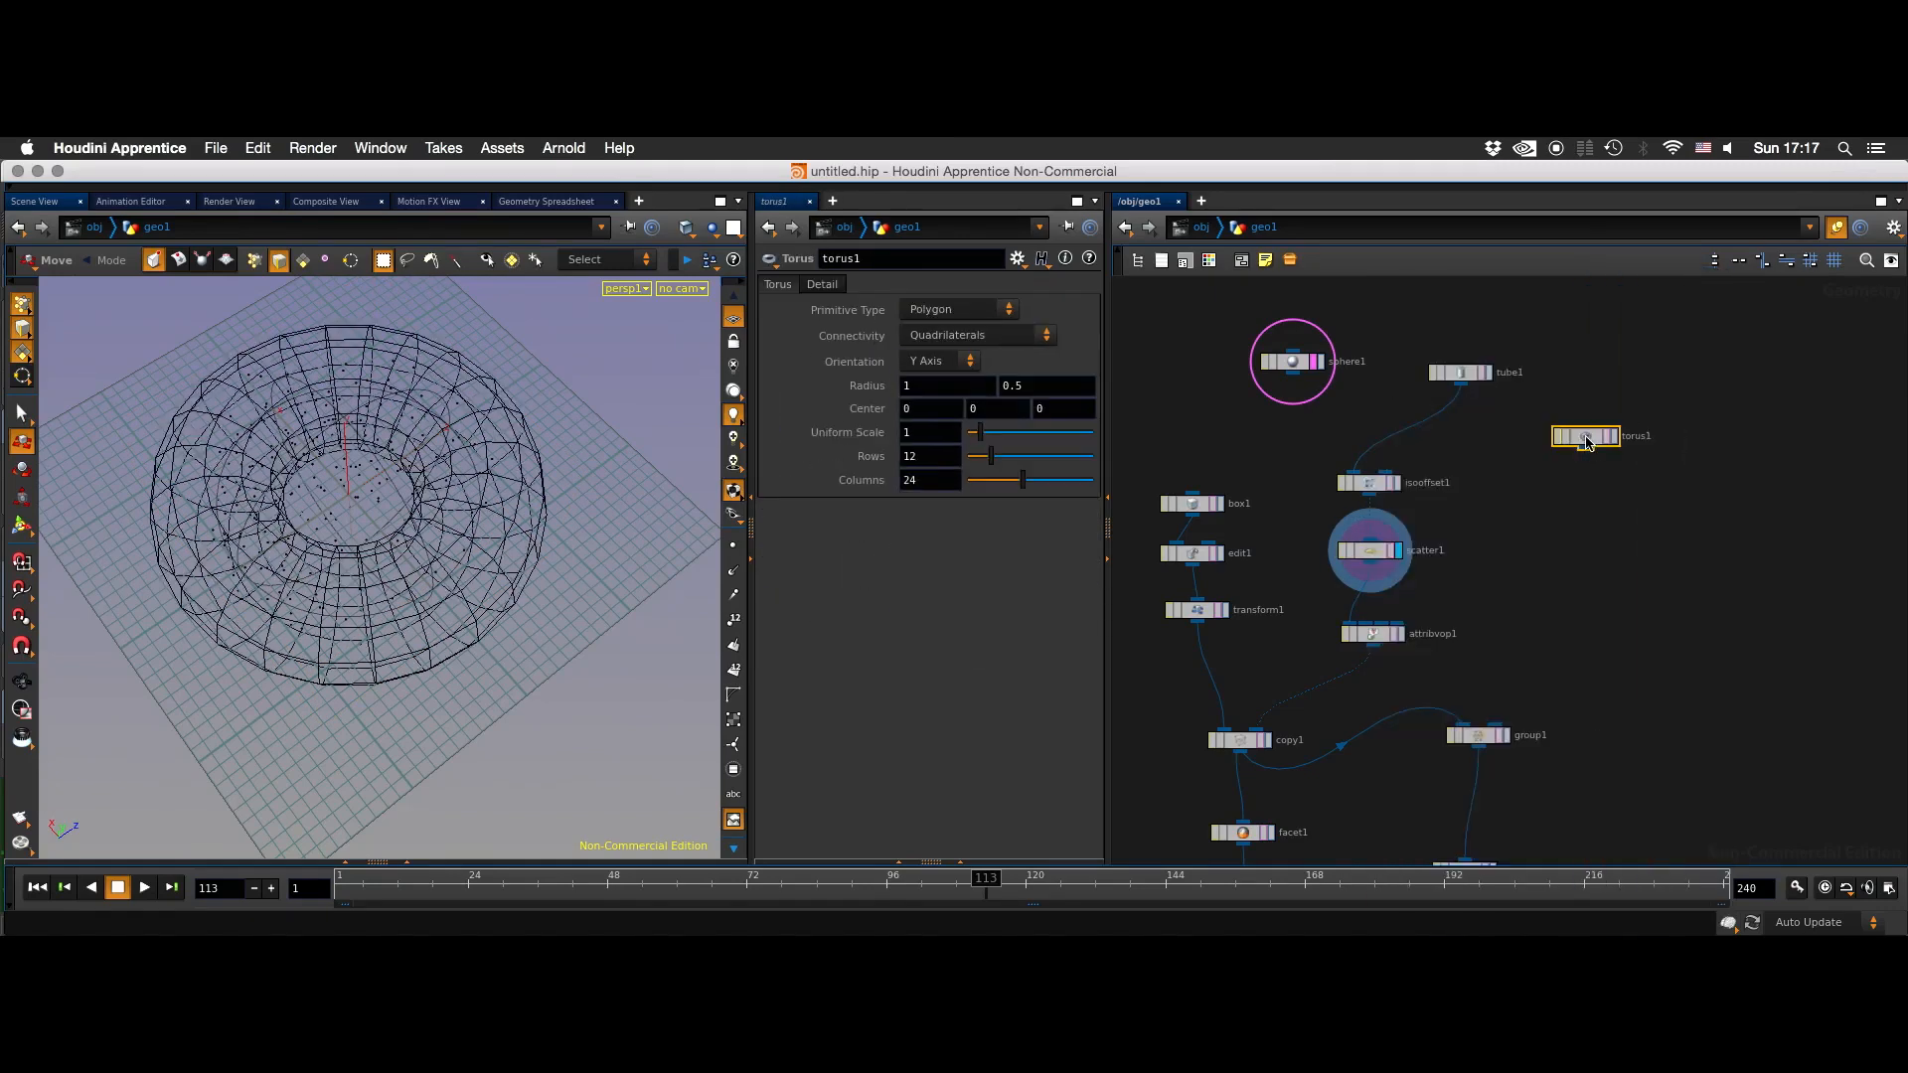
left_click_drag(1356, 473, 1587, 452)
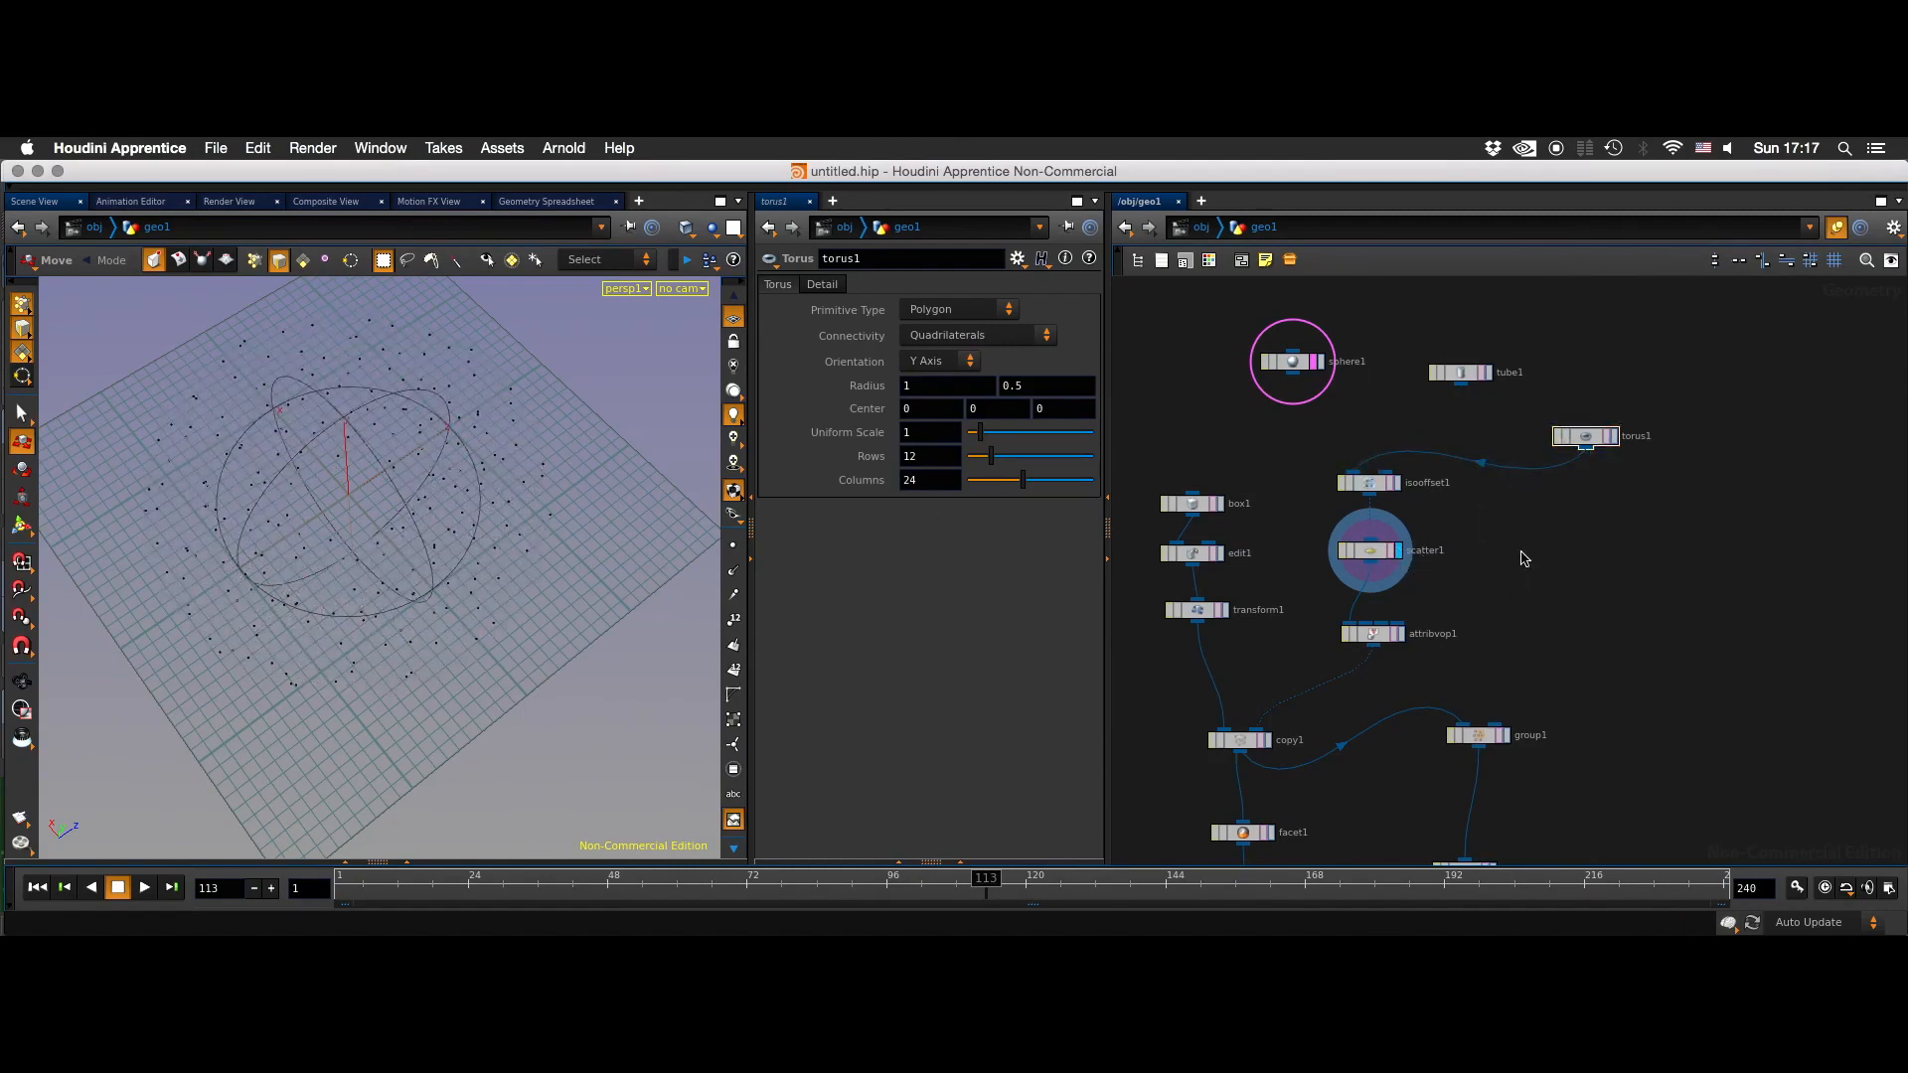
- Display merge1 and inspect the torus-shaped arrangement of copies from several angles
scroll(1545, 503, "down", 10)
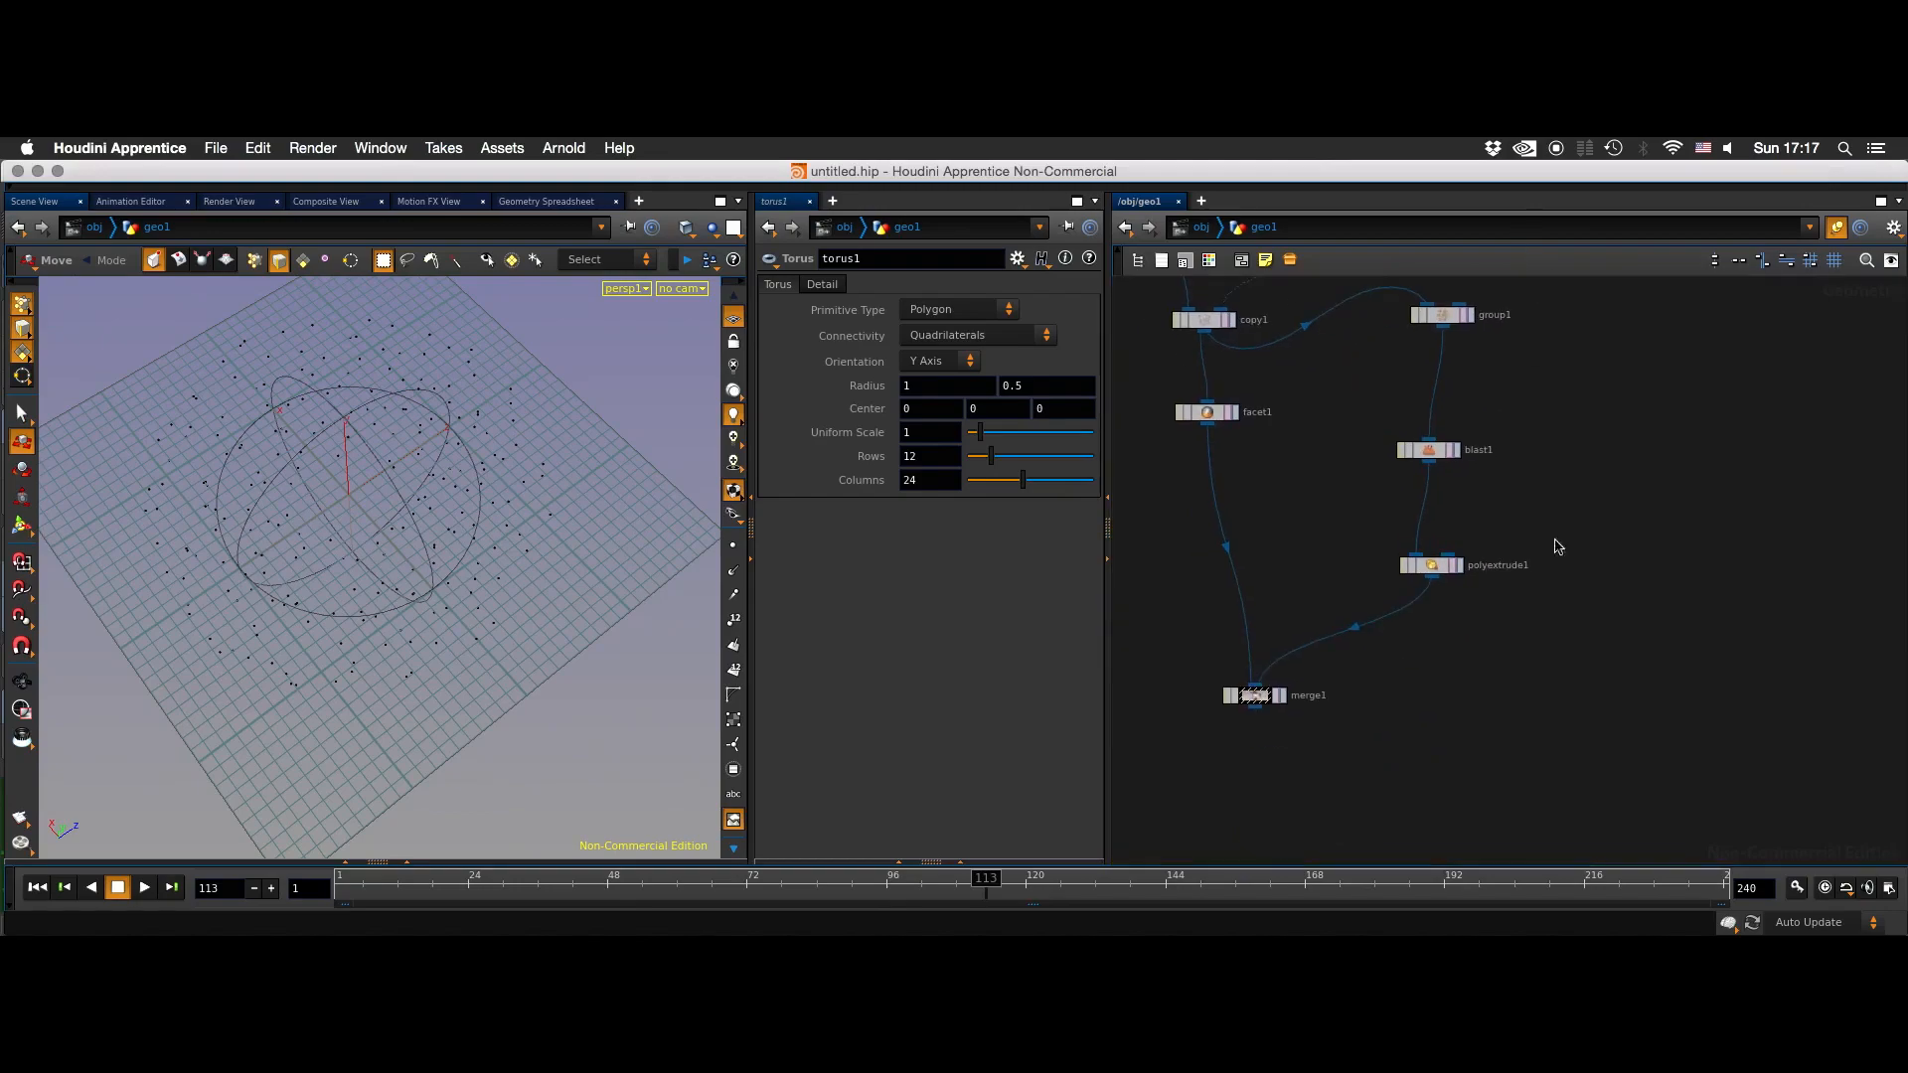
left_click(1271, 590)
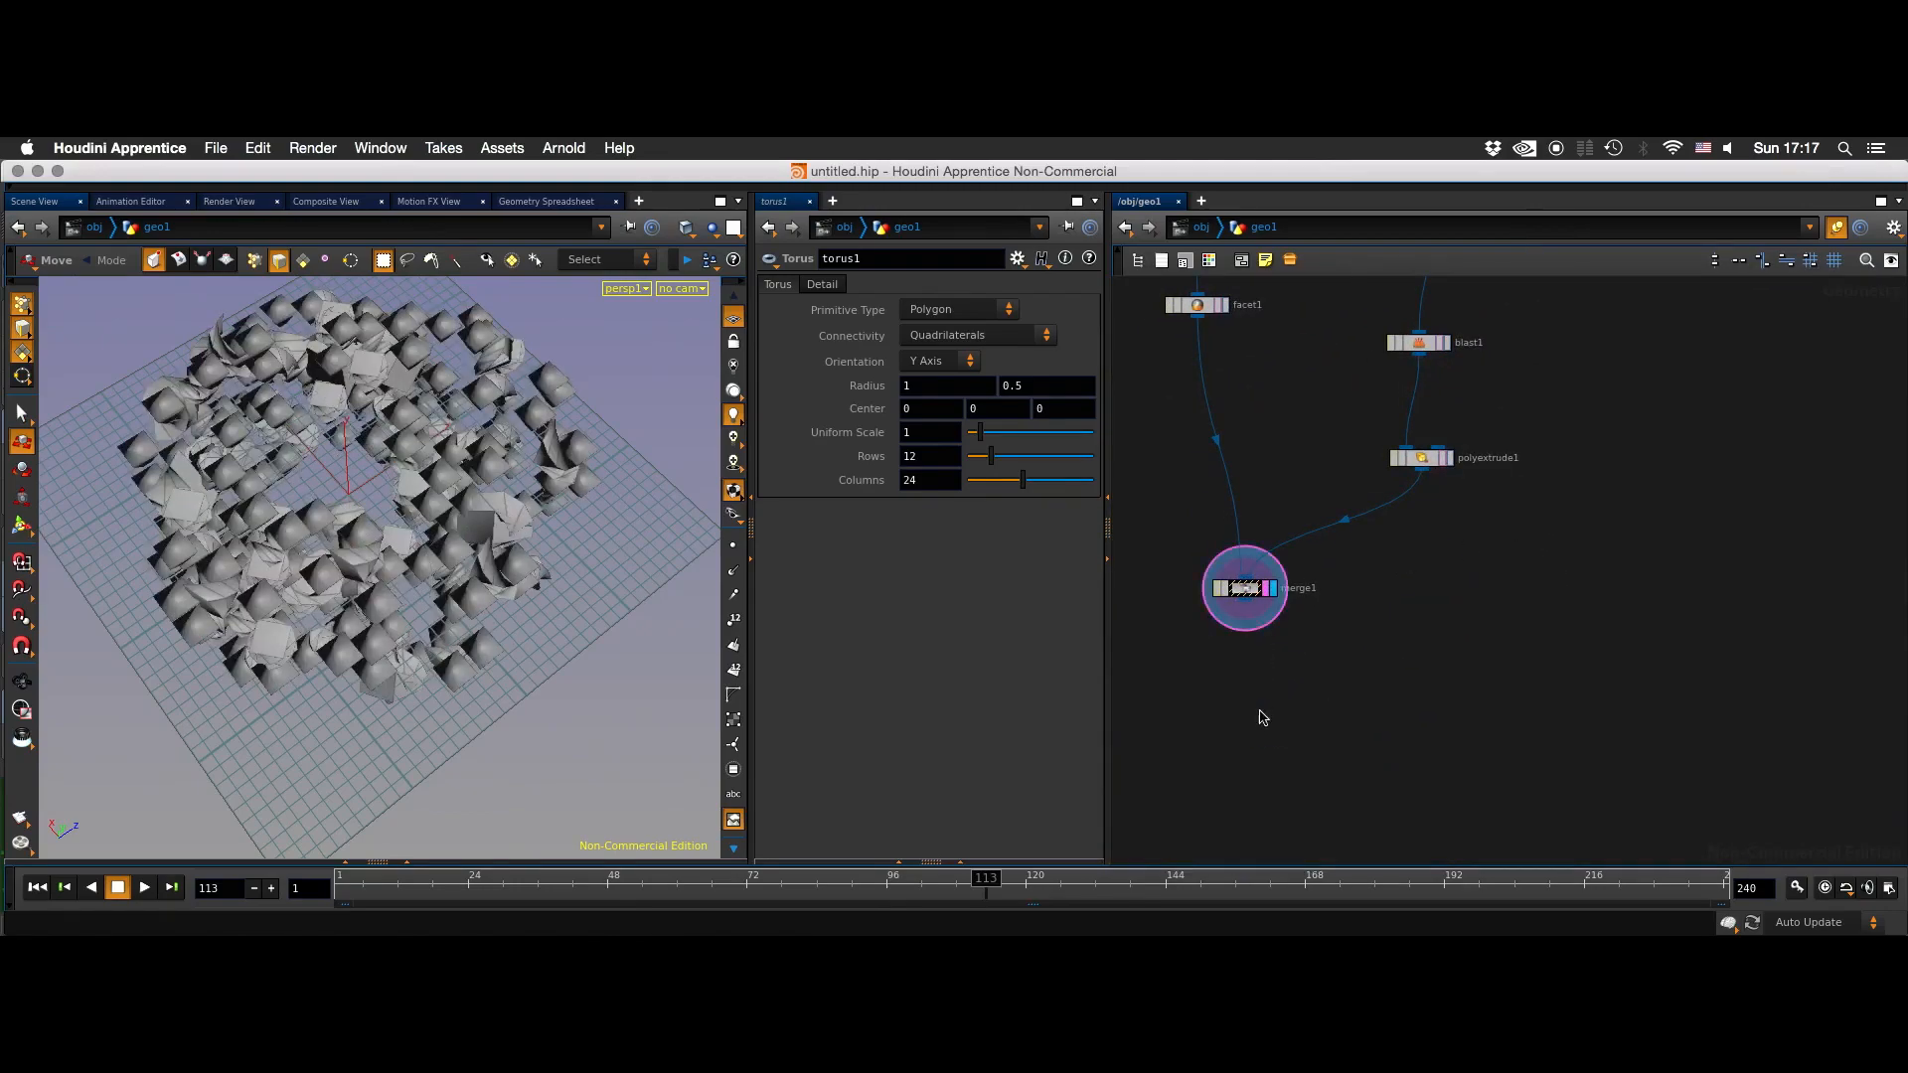
key("Escape")
left_click_drag(625, 537, 590, 491)
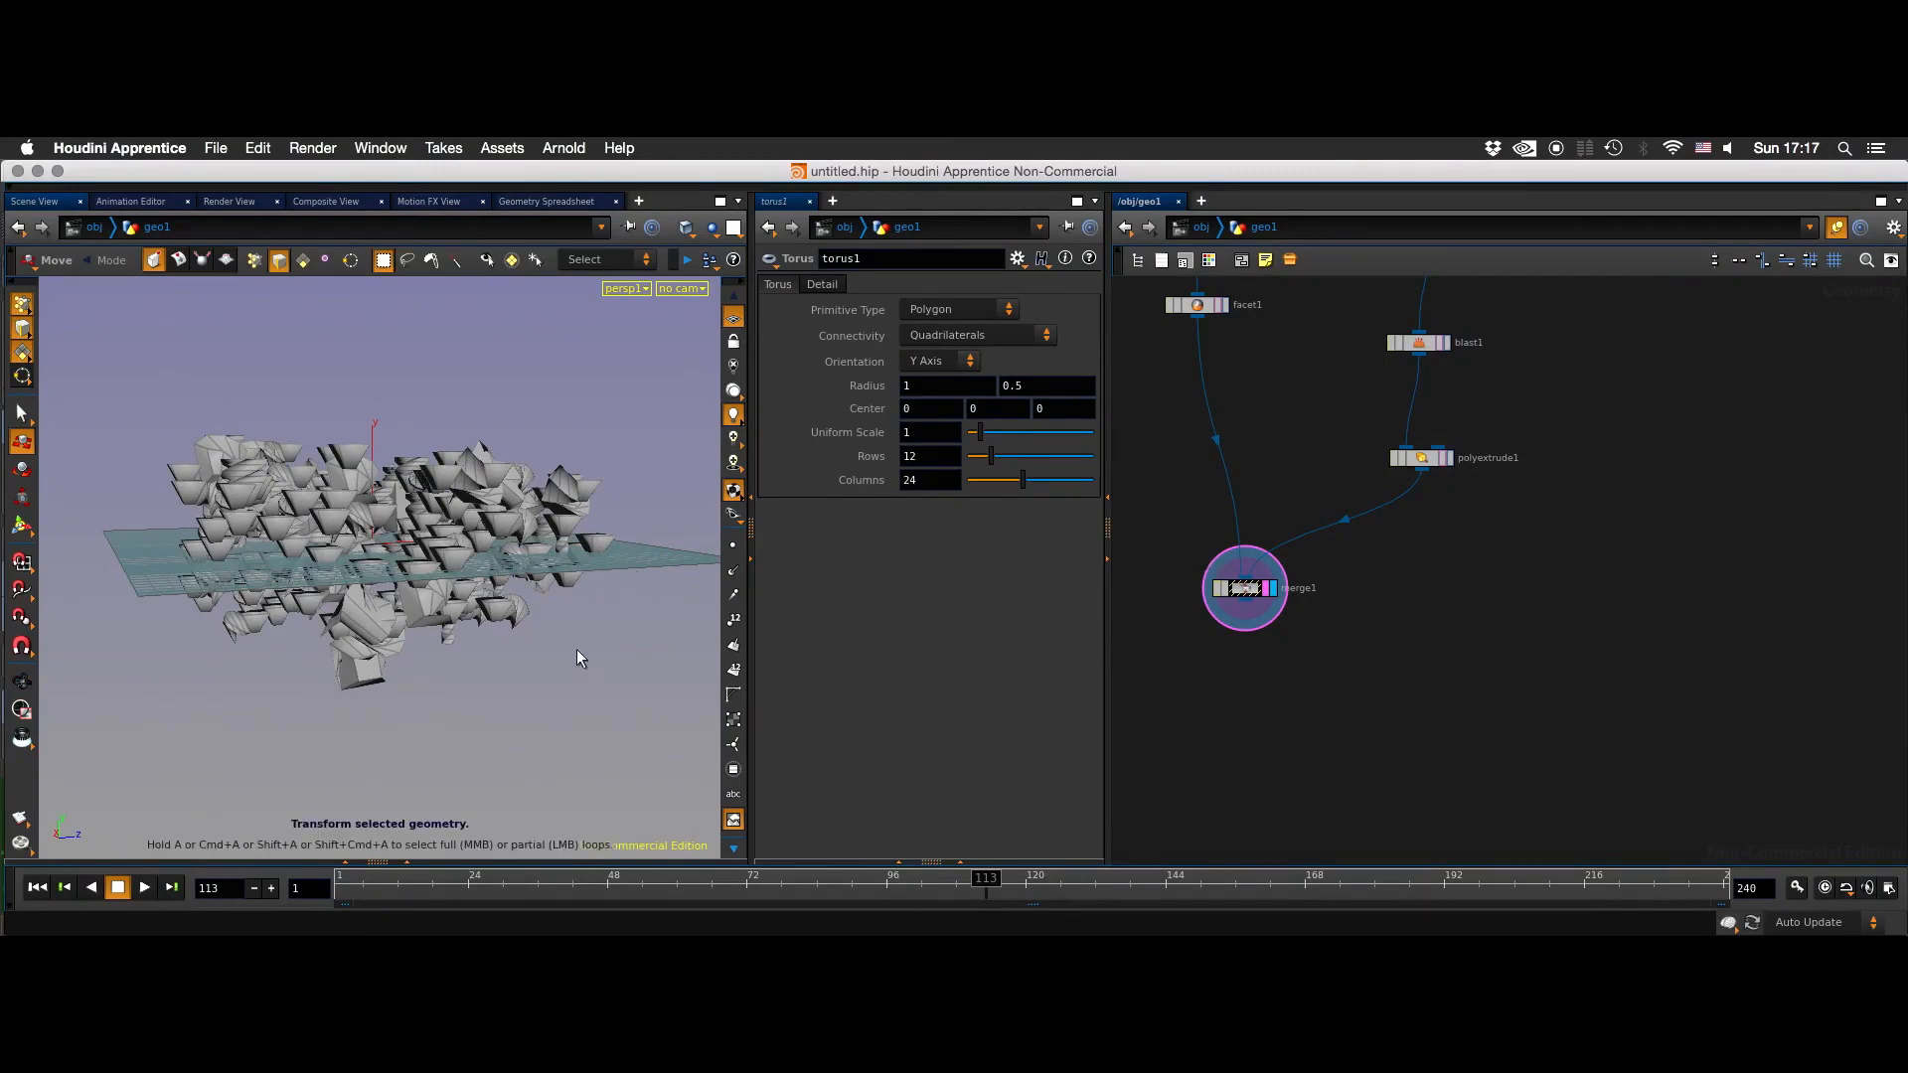
mouse_move(587, 616)
left_mouse_down()
mouse_move(588, 766)
mouse_move(566, 626)
mouse_move(384, 627)
mouse_move(553, 628)
left_mouse_up()
- Switch to Cinema 4D and toggle the Cloner.1 hierarchy to compare the scene there
key("super+Tab")
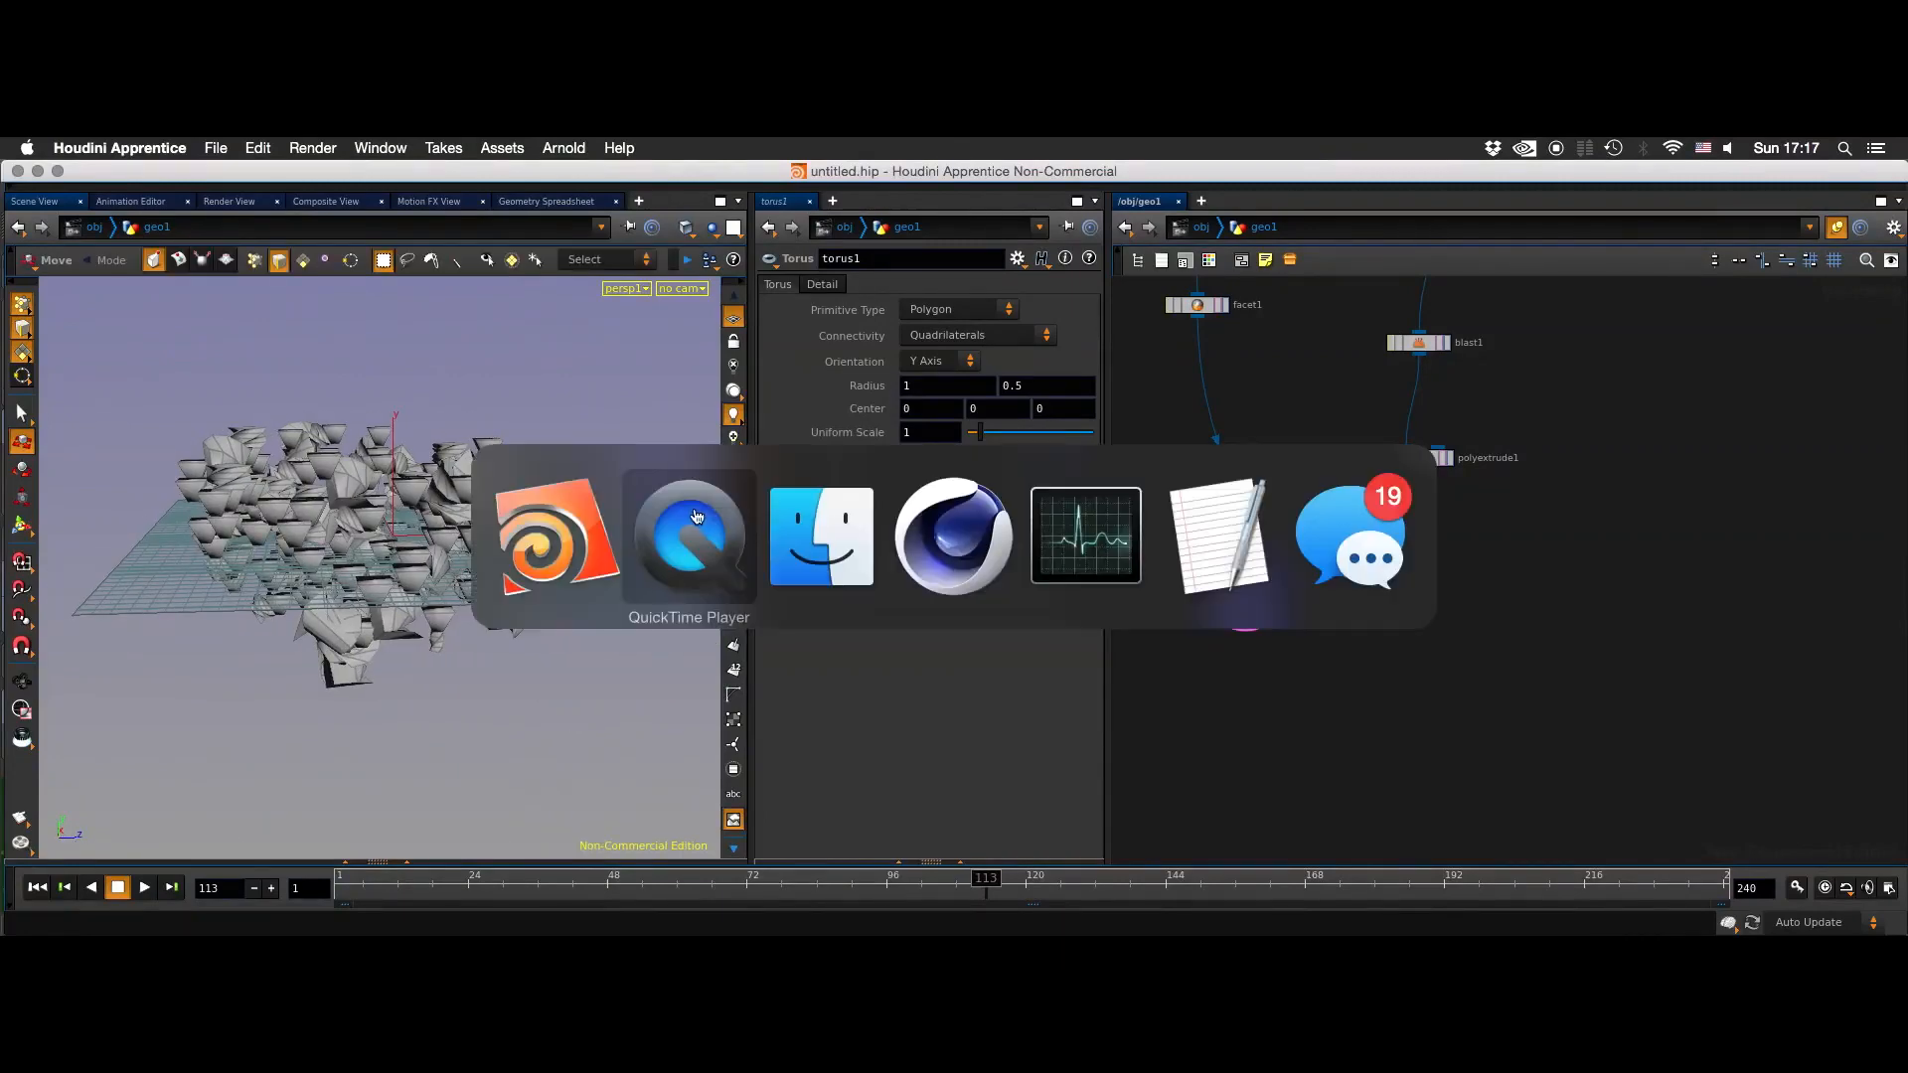
left_click(949, 543)
left_click(1270, 340)
left_click(1270, 340)
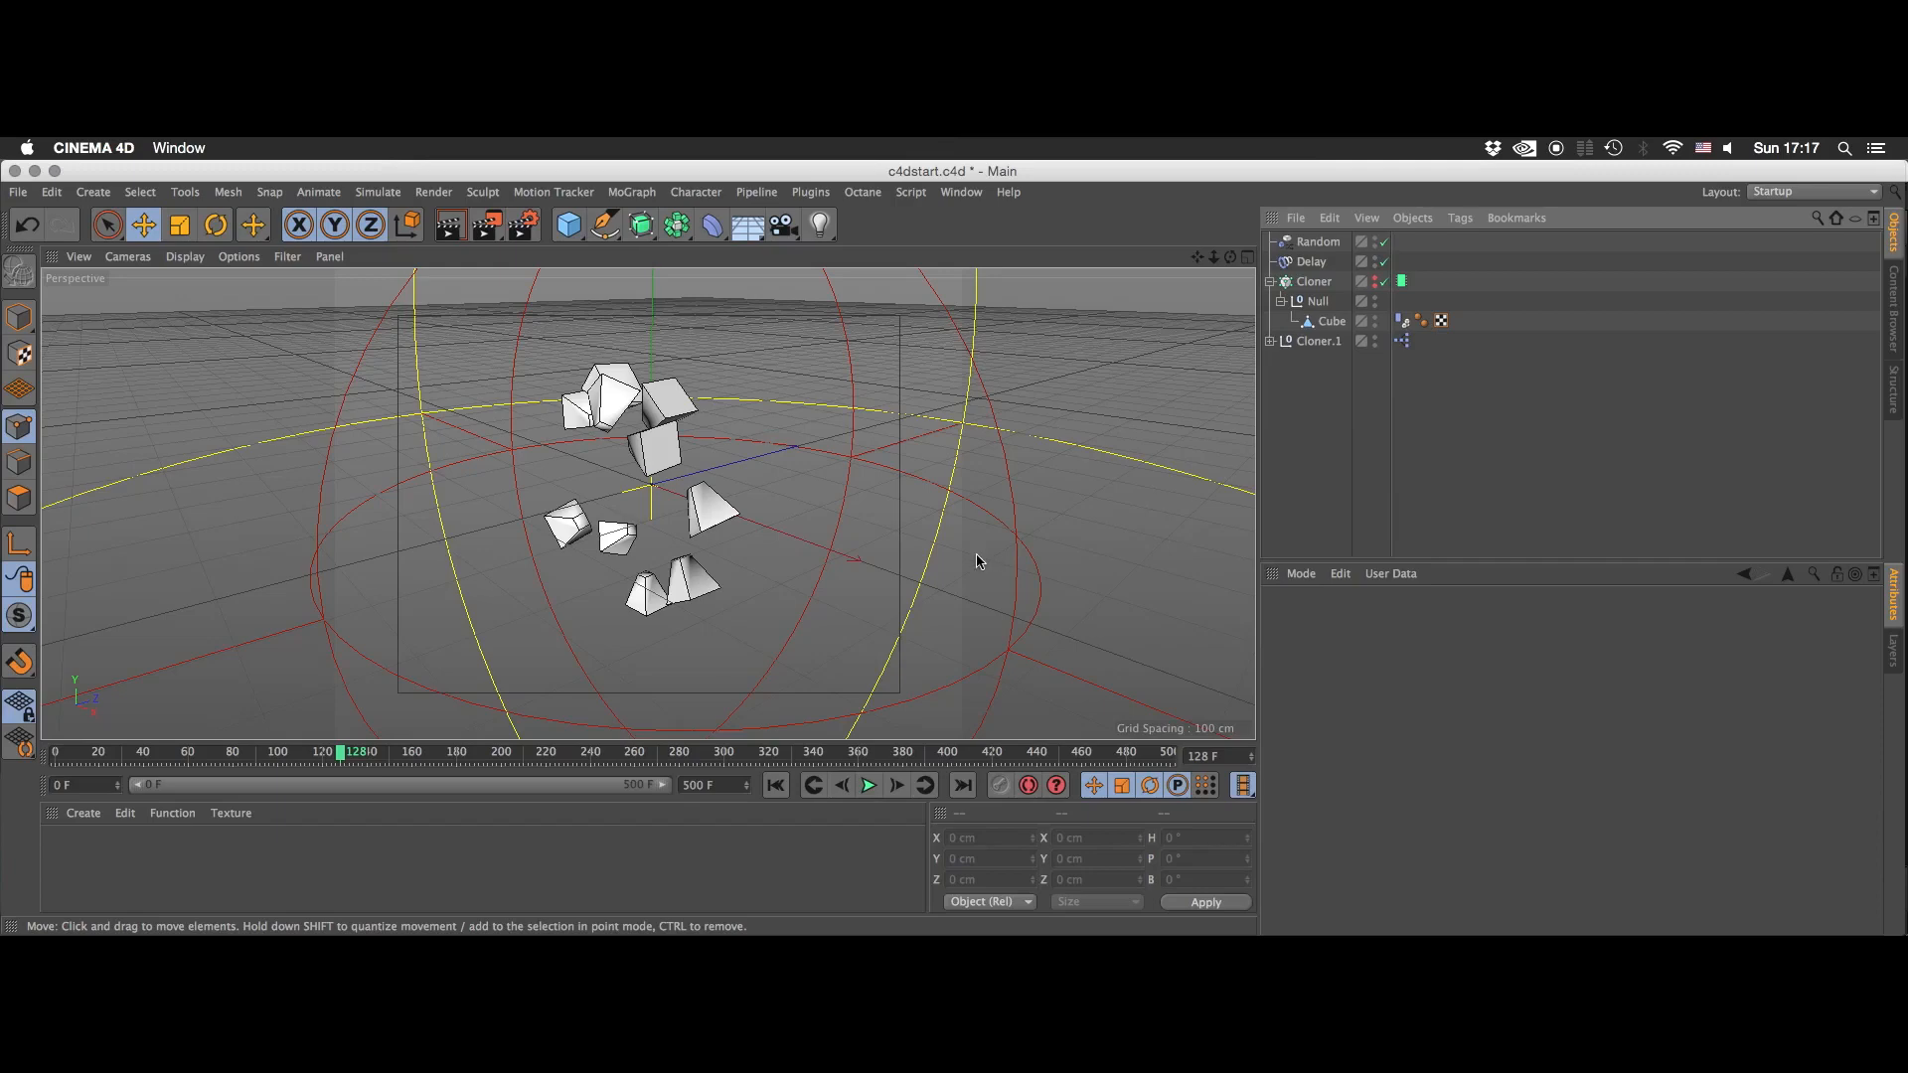